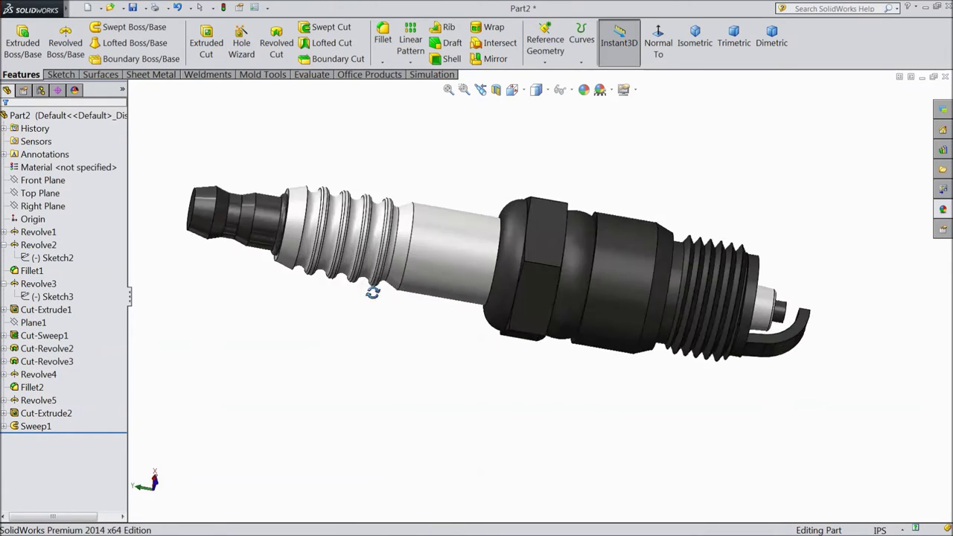
scroll(519, 245, "down", 2)
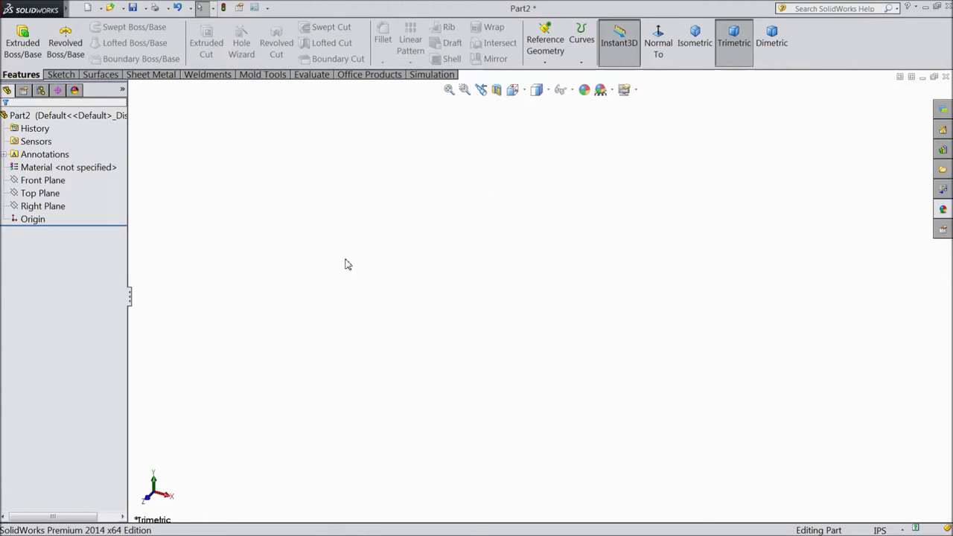
Step: Start a new sketch on the Front Plane
left_click(44, 181)
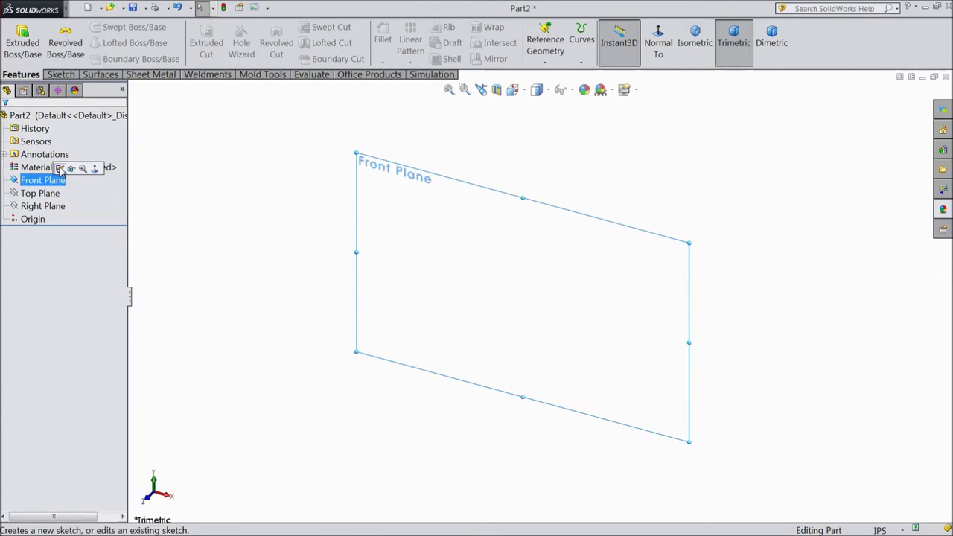
left_click(62, 169)
left_click(67, 76)
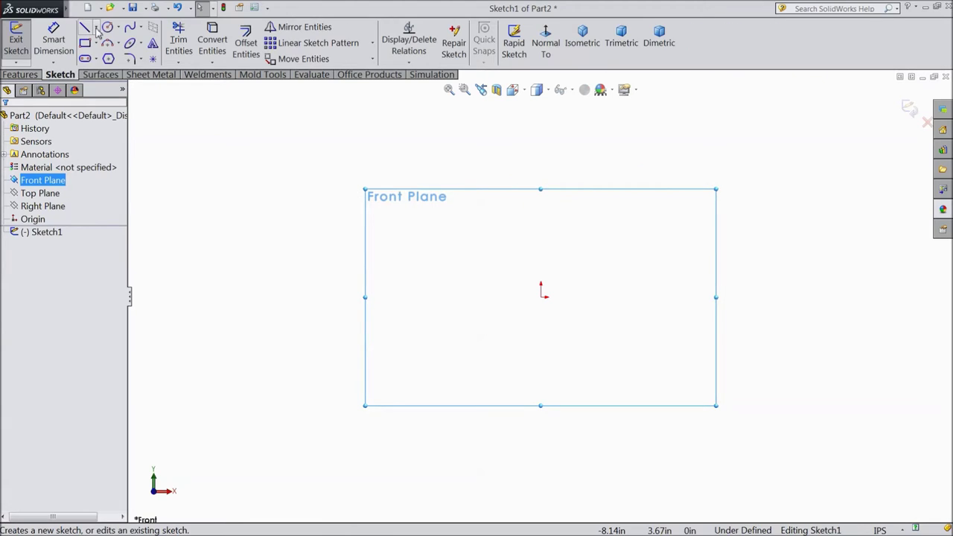
Step: Sketch a vertical centerline about 4.6 in long straight down from the origin
left_click(96, 29)
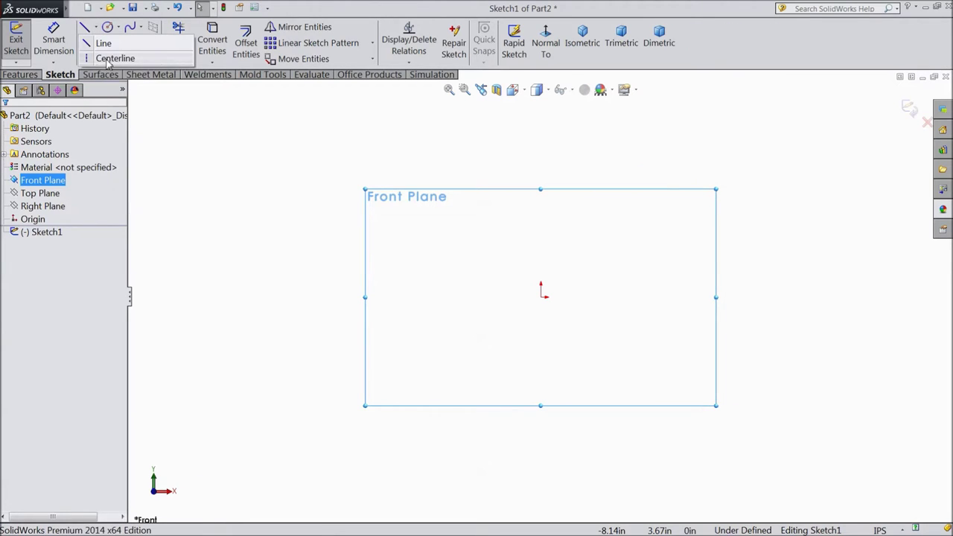
left_click(112, 59)
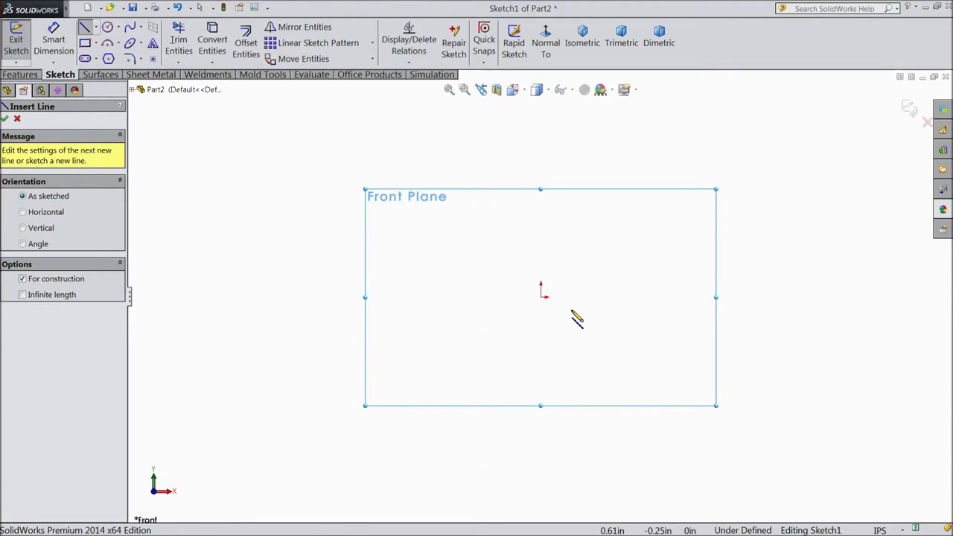
scroll(538, 304, "up", 2)
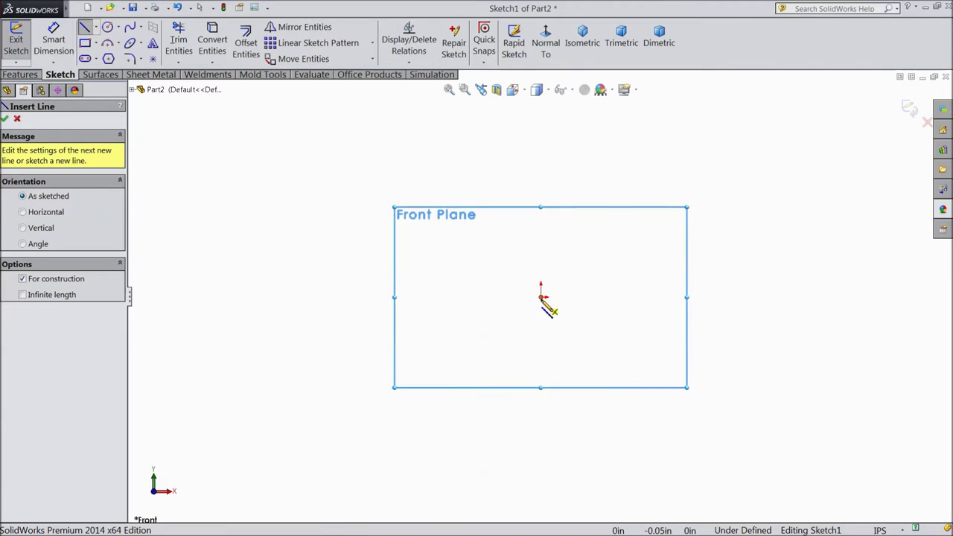
left_click(542, 297)
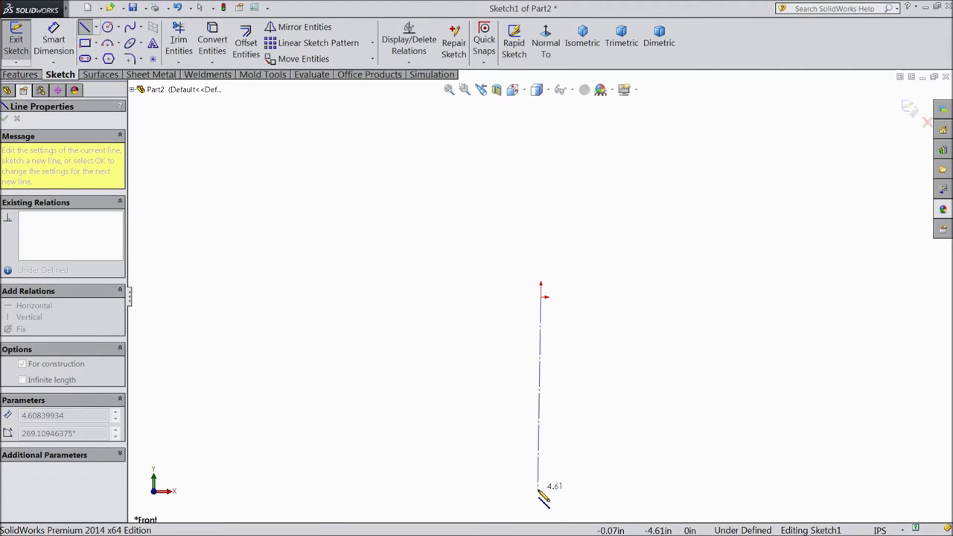
left_click(543, 499)
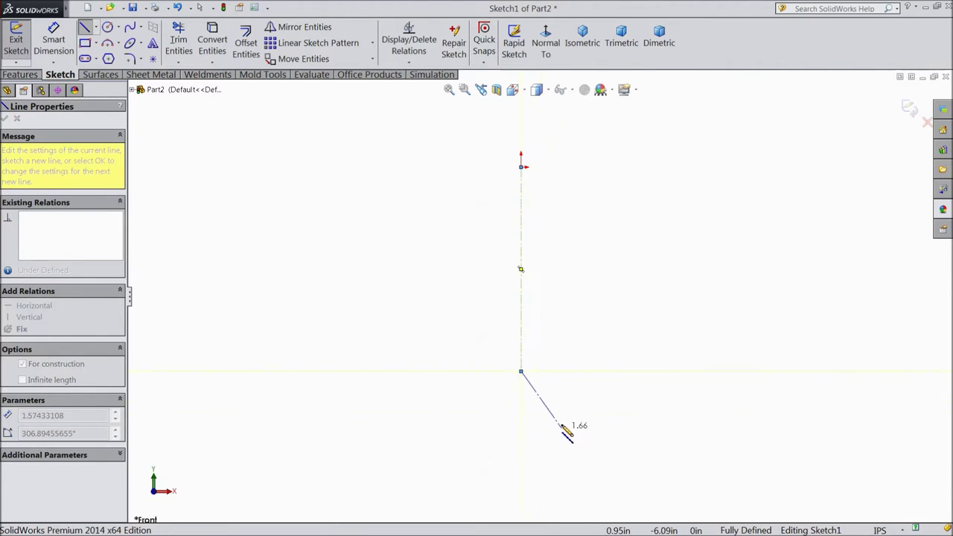
right_click(587, 276)
left_click(615, 98)
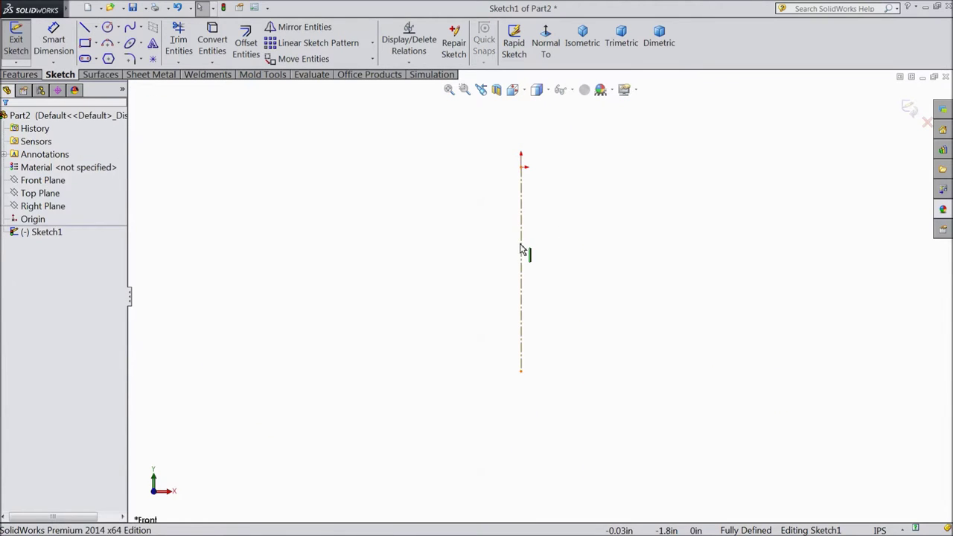
left_click(524, 286)
Step: Sketch a horizontal centerline about 2.86 in long below the vertical centerline, starting in line with its lower endpoint
left_click(96, 26)
left_click(104, 59)
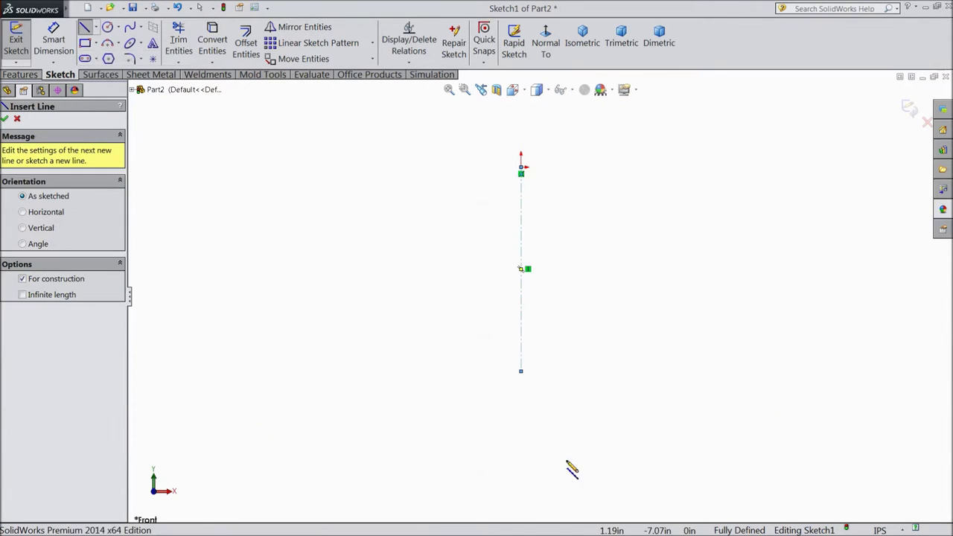
left_click(521, 414)
left_click(642, 414)
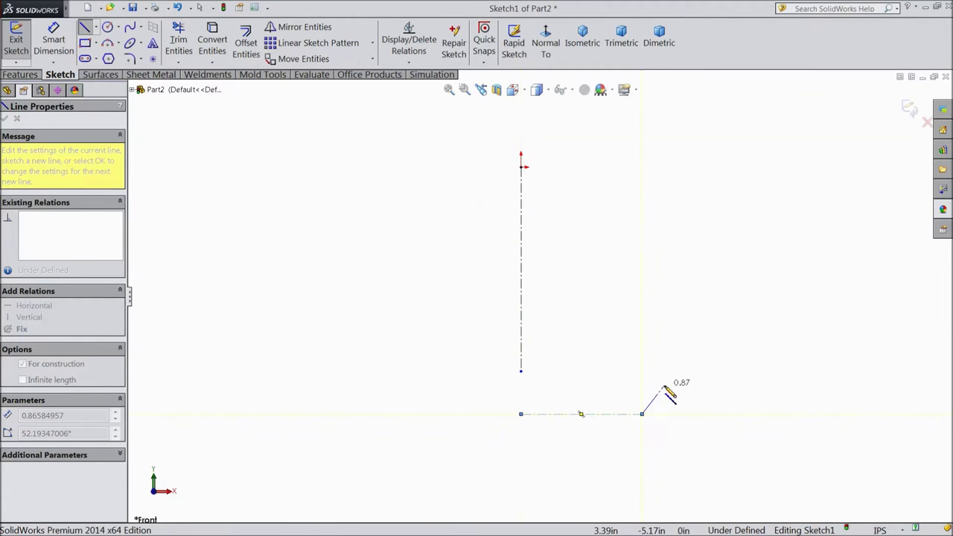
right_click(670, 379)
left_click(689, 96)
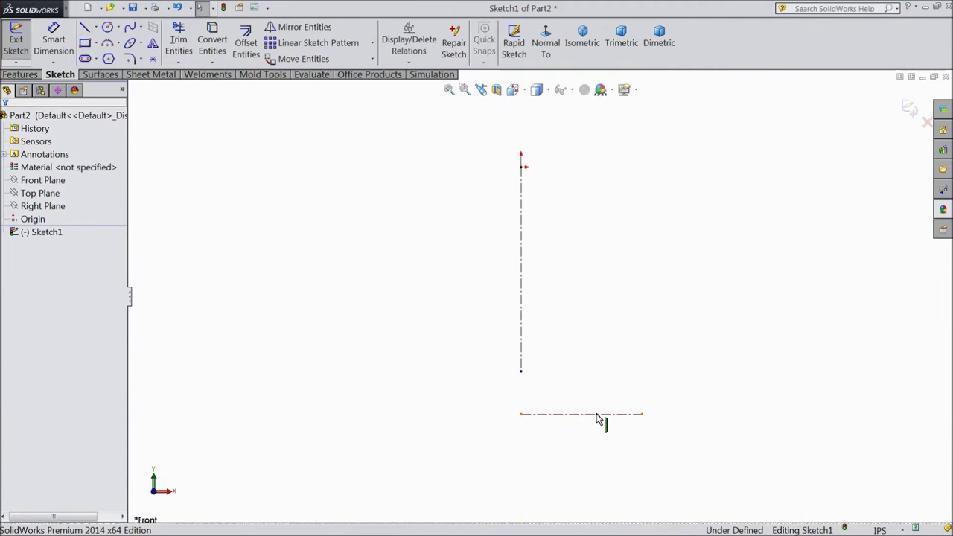
left_click(609, 414)
Step: Dimension the vertical distance from the origin to the horizontal centerline as 2.9 in
left_click(35, 45)
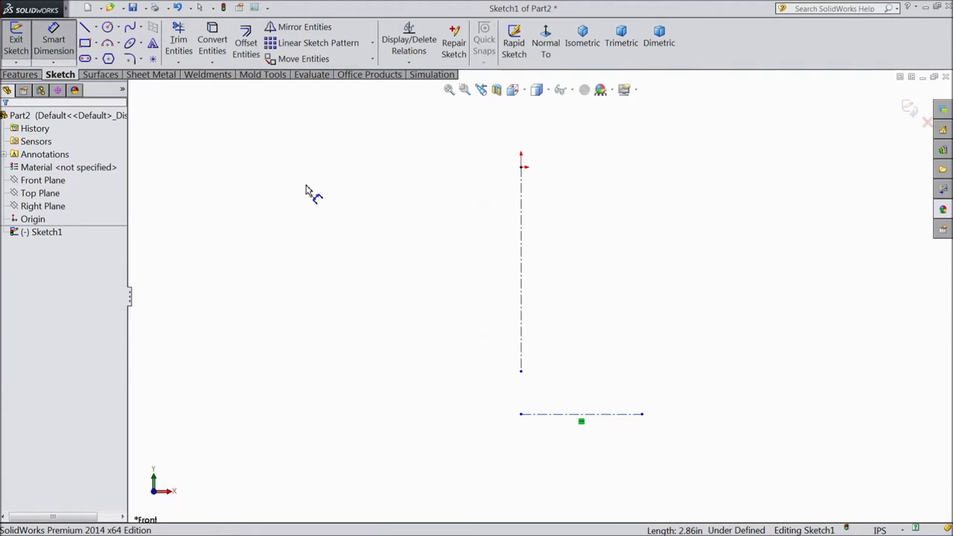
scroll(511, 323, "up", 2)
scroll(557, 362, "down", 1)
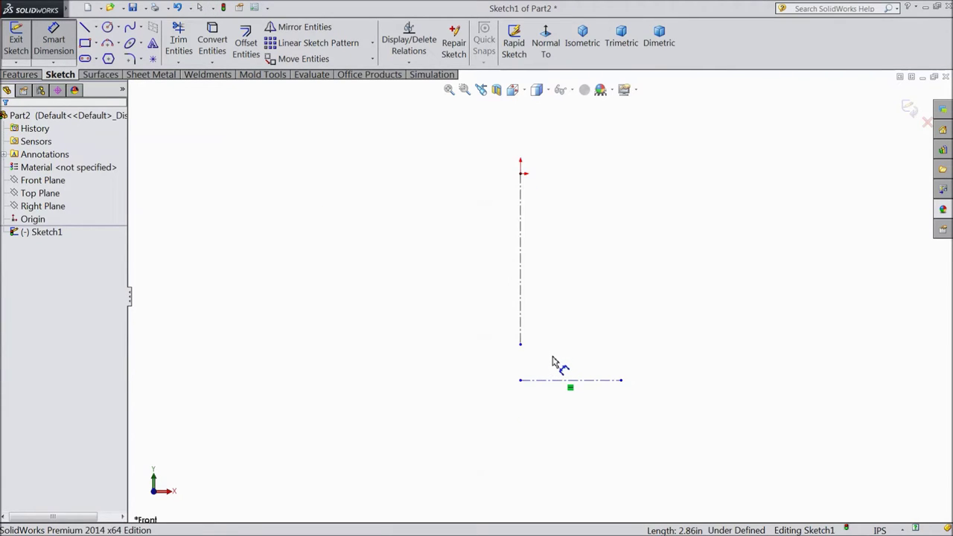
left_click(521, 174)
left_click(540, 384)
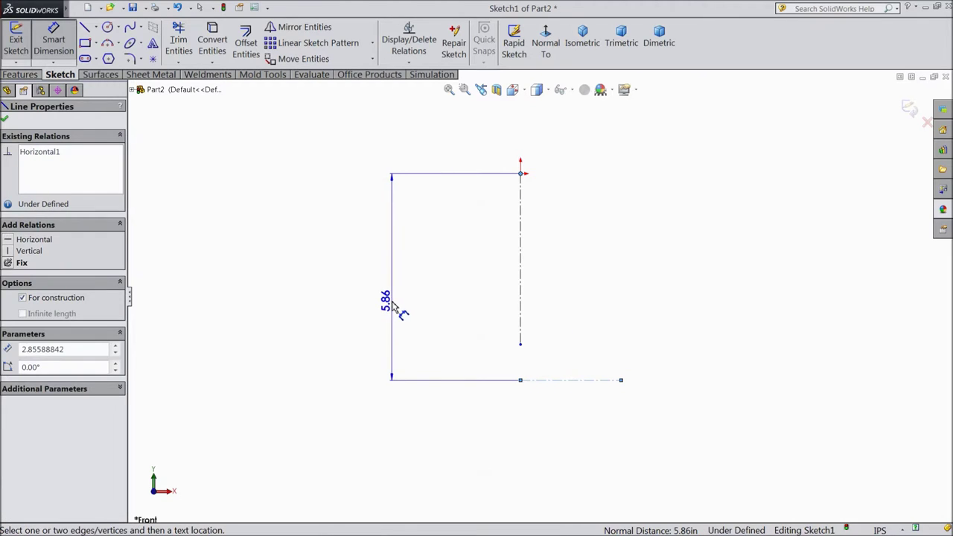
left_click(398, 309)
type("2")
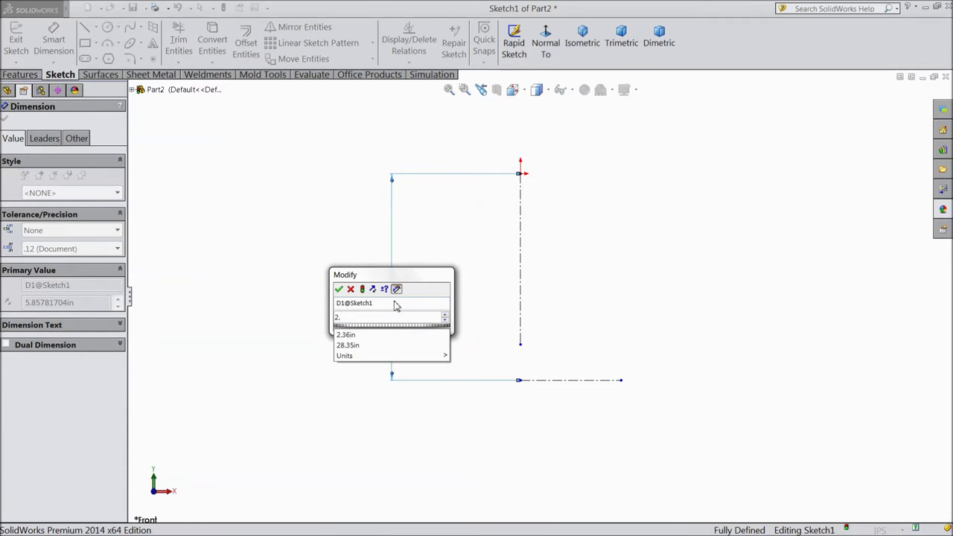
type(".9")
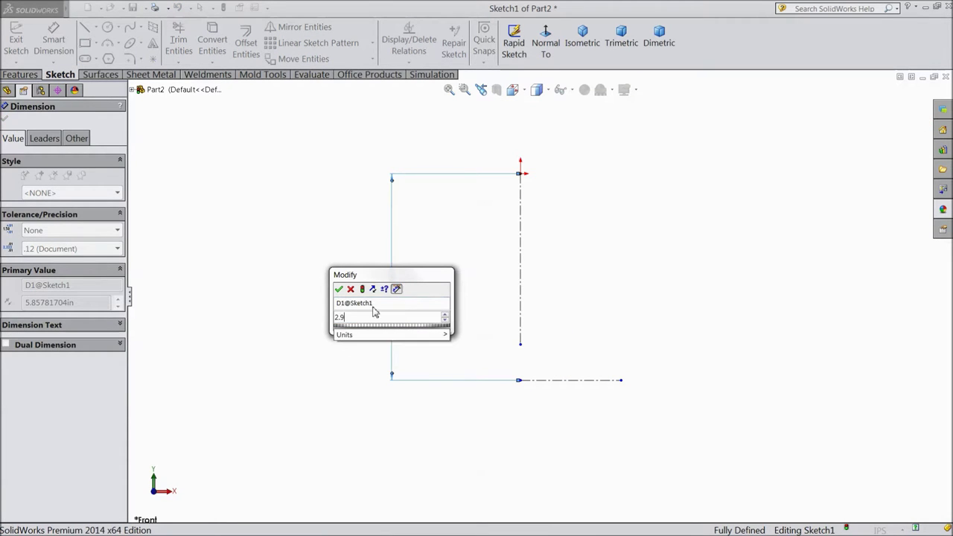
left_click(340, 290)
scroll(529, 311, "down", 1)
scroll(529, 311, "down", 1)
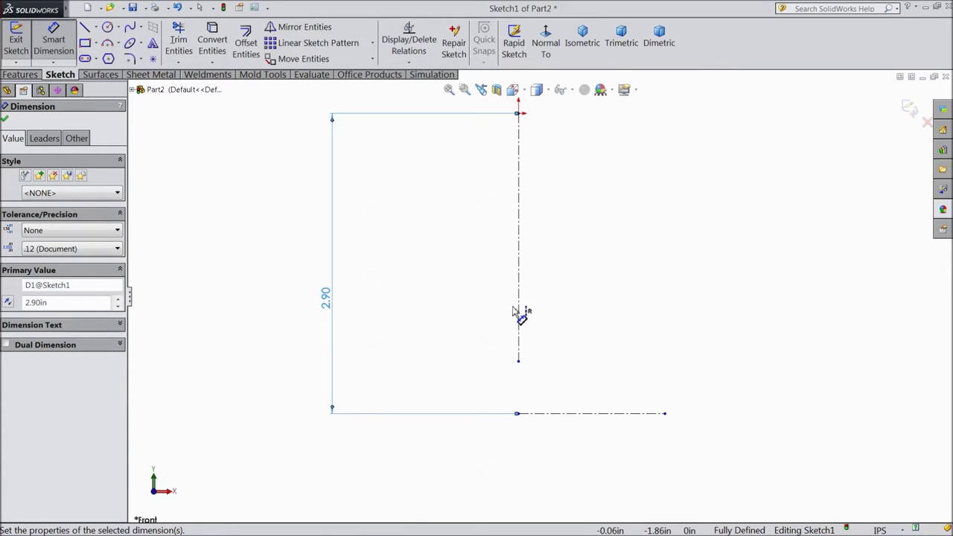
left_click(5, 120)
Step: Sketch a second horizontal centerline about 1.35 in long outward from the lower part of the vertical centerline
left_click(96, 28)
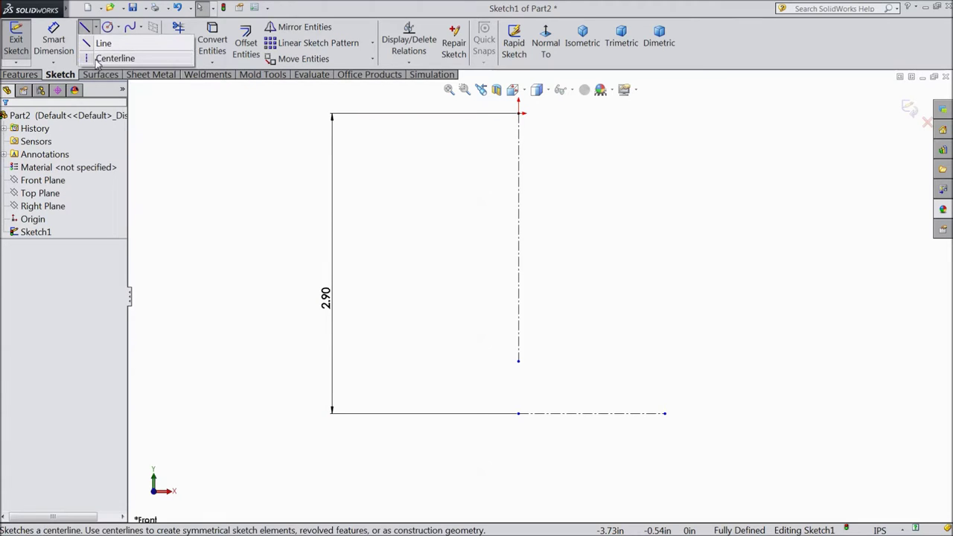
left_click(112, 58)
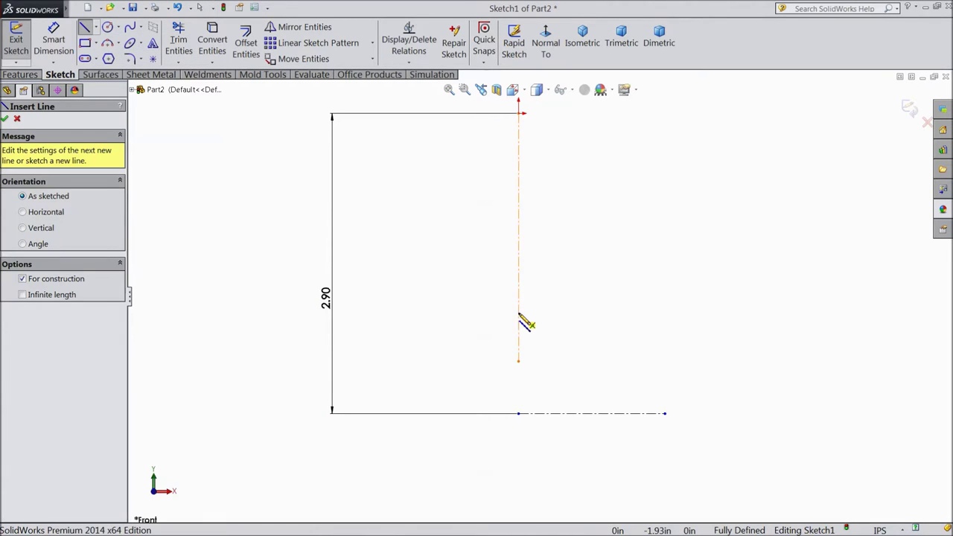
left_click(520, 312)
right_click(675, 313)
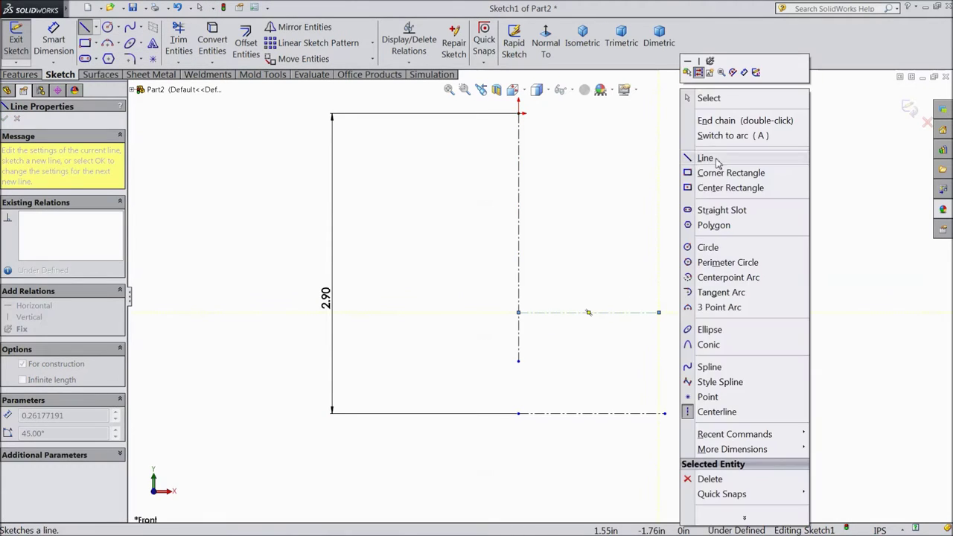
left_click(709, 98)
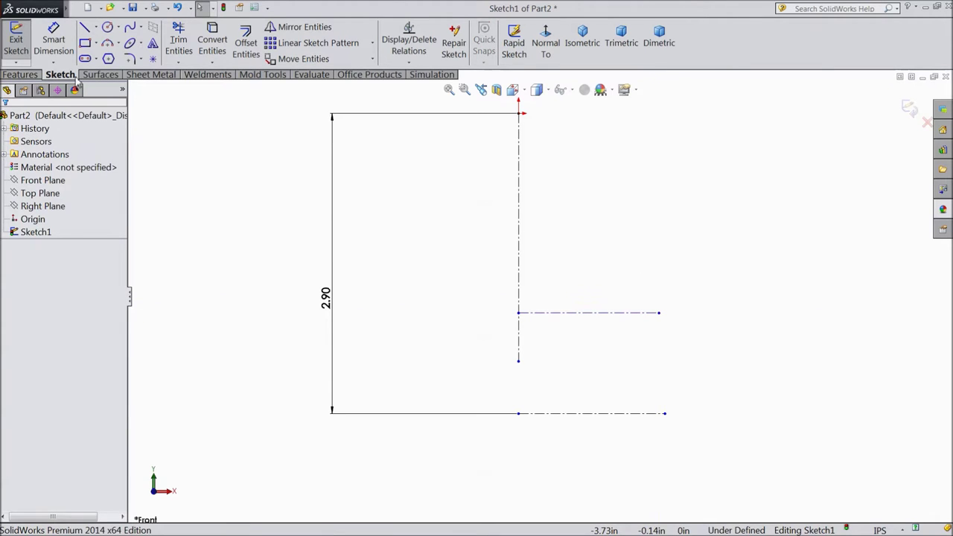
Step: Dimension the distance between the two horizontal centerlines as 2.5 in
left_click(54, 41)
left_click(601, 313)
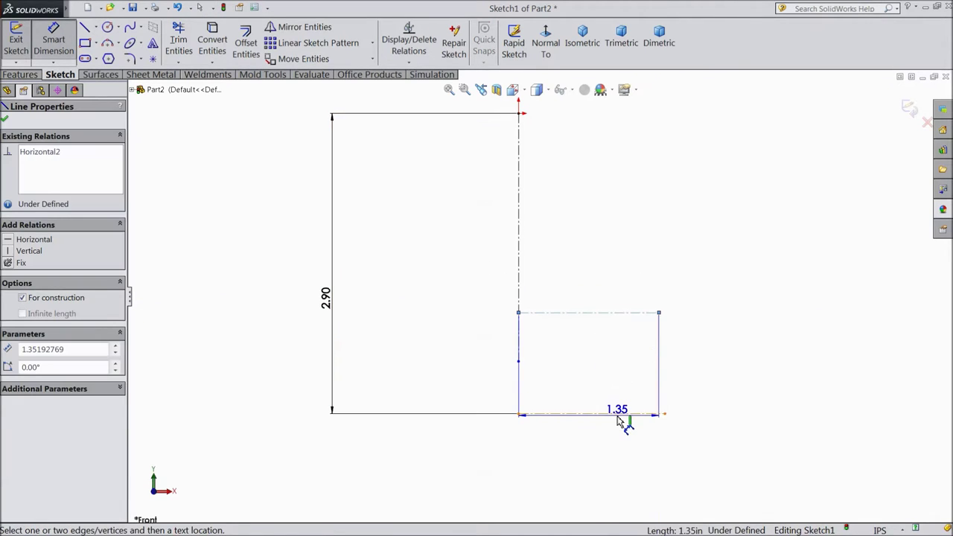
left_click(617, 414)
left_click(682, 369)
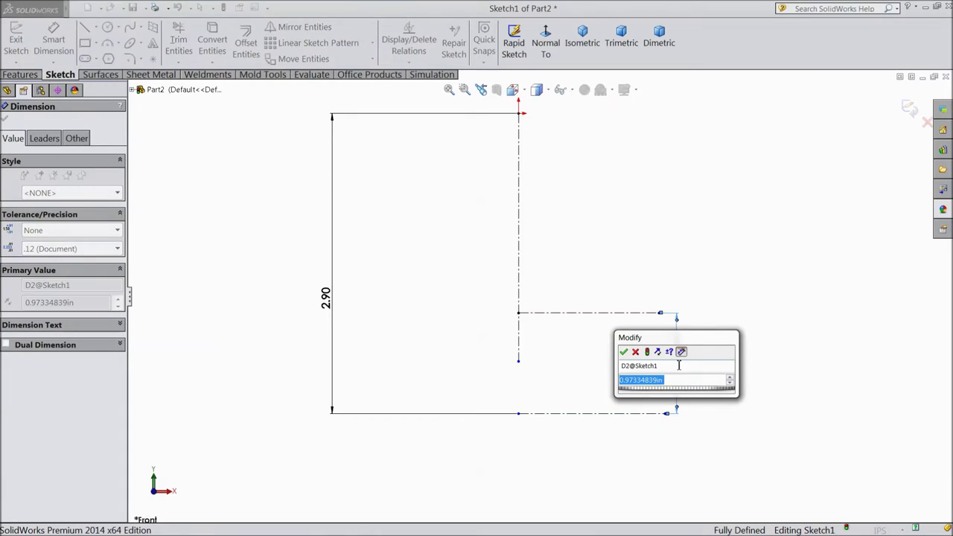
type("2.5")
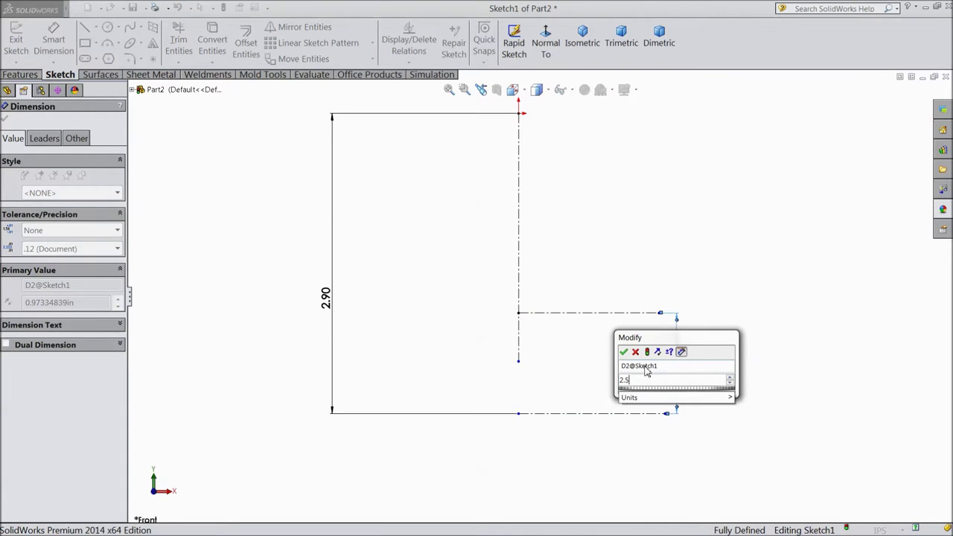
left_click(624, 352)
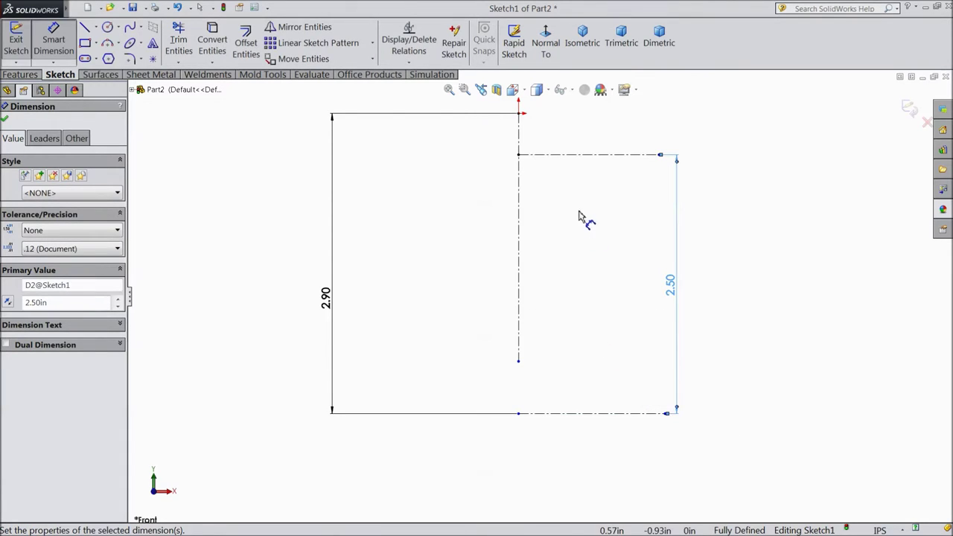
Step: Begin the profile with a solid horizontal line about 0.1 in long from the origin, away from the vertical centerline
scroll(577, 227, "down", 1)
scroll(566, 246, "up", 1)
scroll(536, 260, "down", 1)
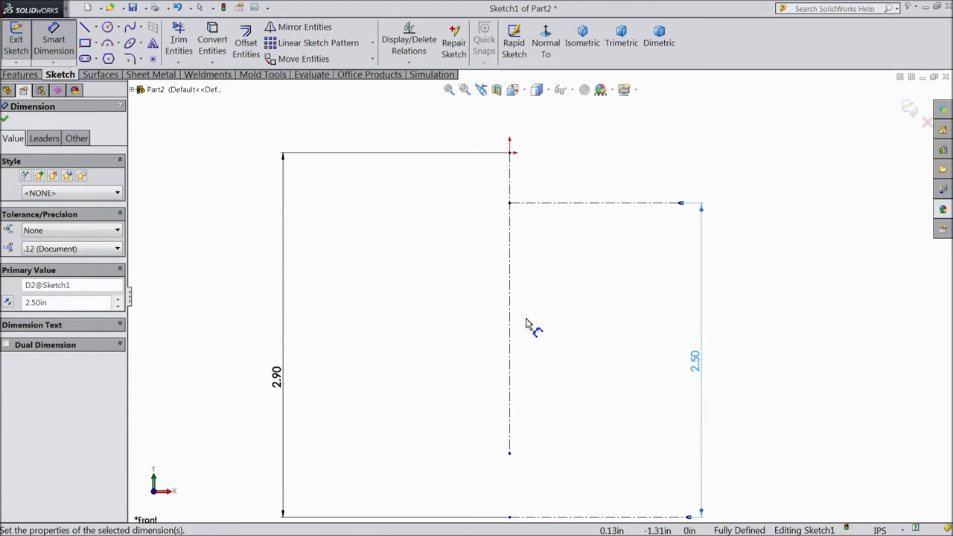
scroll(525, 183, "down", 2)
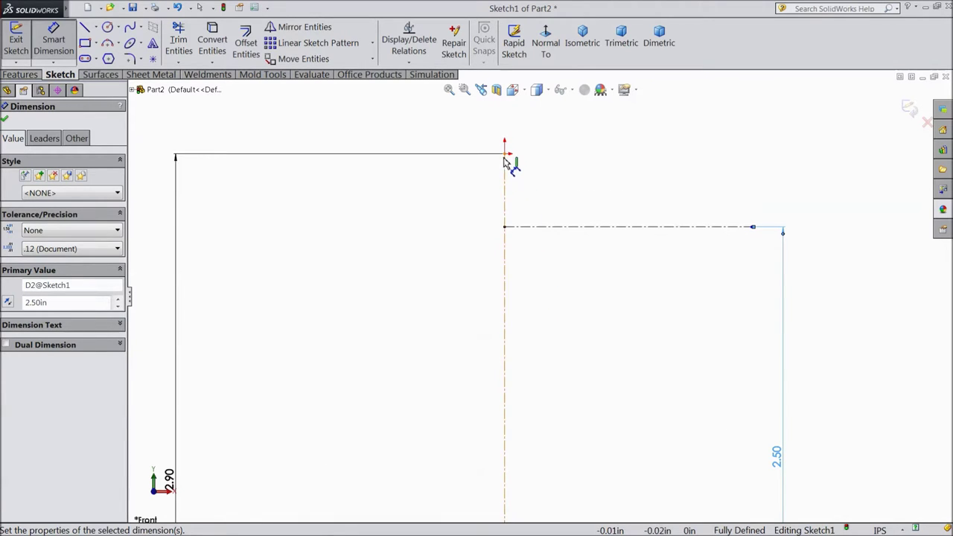
scroll(509, 160, "down", 1)
scroll(525, 175, "down", 4)
scroll(496, 261, "down", 2)
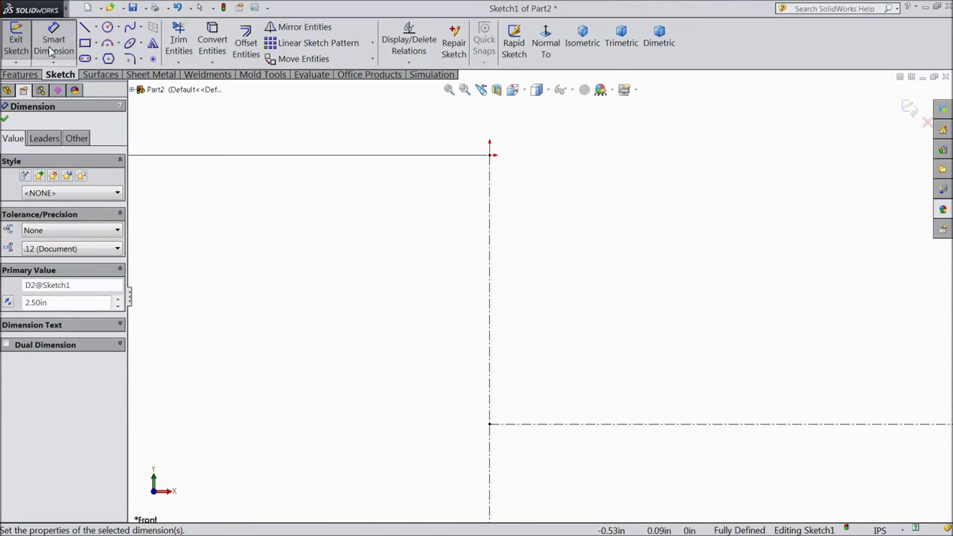
left_click(82, 30)
left_click(82, 30)
scroll(506, 186, "down", 2)
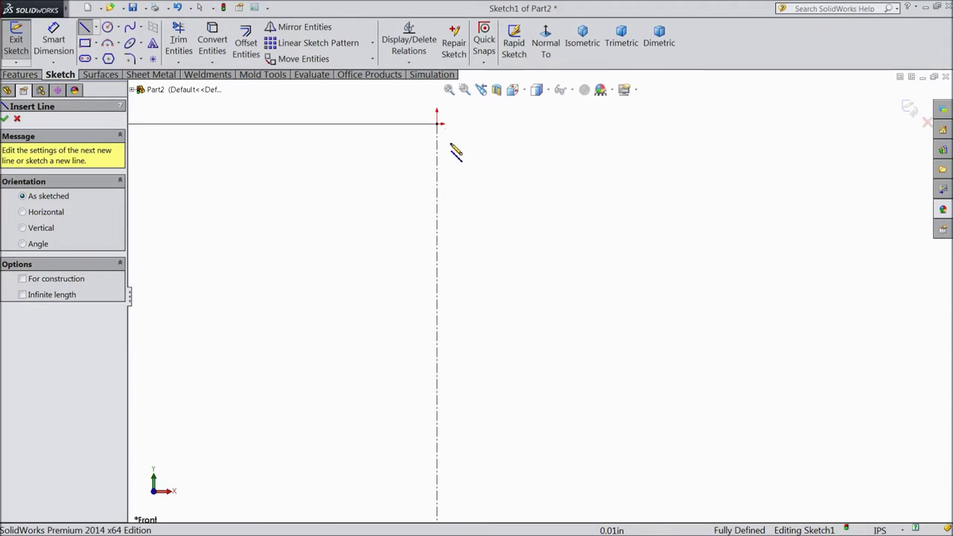
scroll(451, 168, "up", 1)
left_click(481, 197)
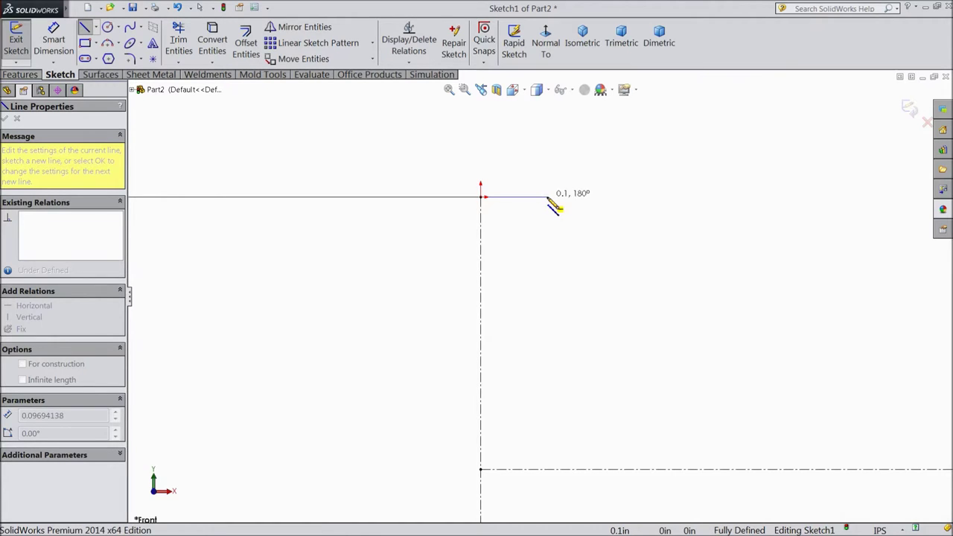
left_click(547, 197)
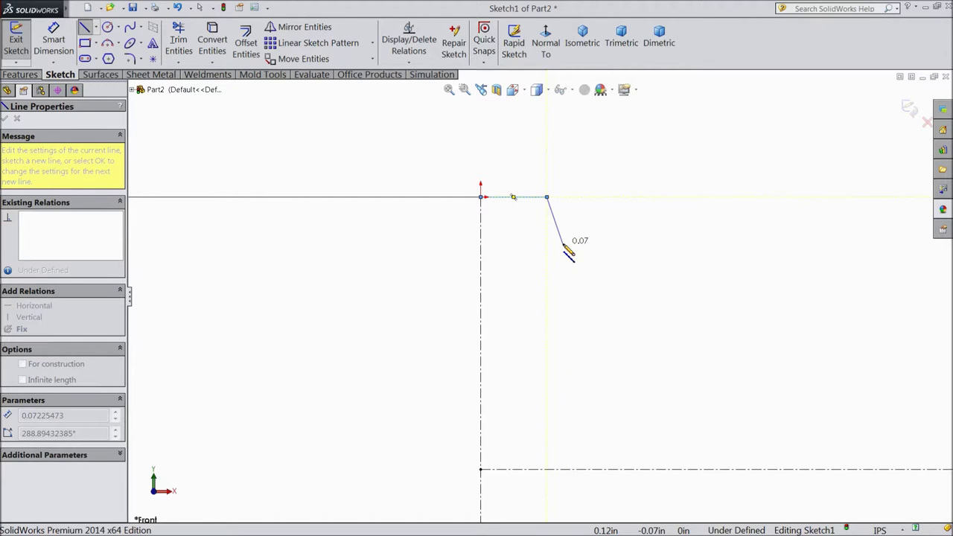
Step: Continue the profile with a line slanting outward about 0.09 in, one slanting inward about 0.08 in, and a vertical line about 0.08 in long
left_click(577, 256)
left_click(575, 252)
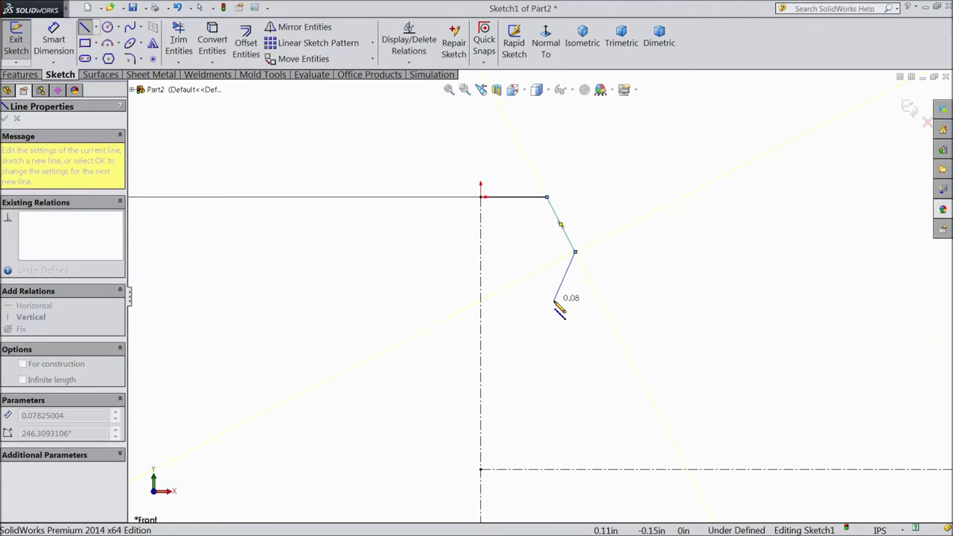
left_click(554, 300)
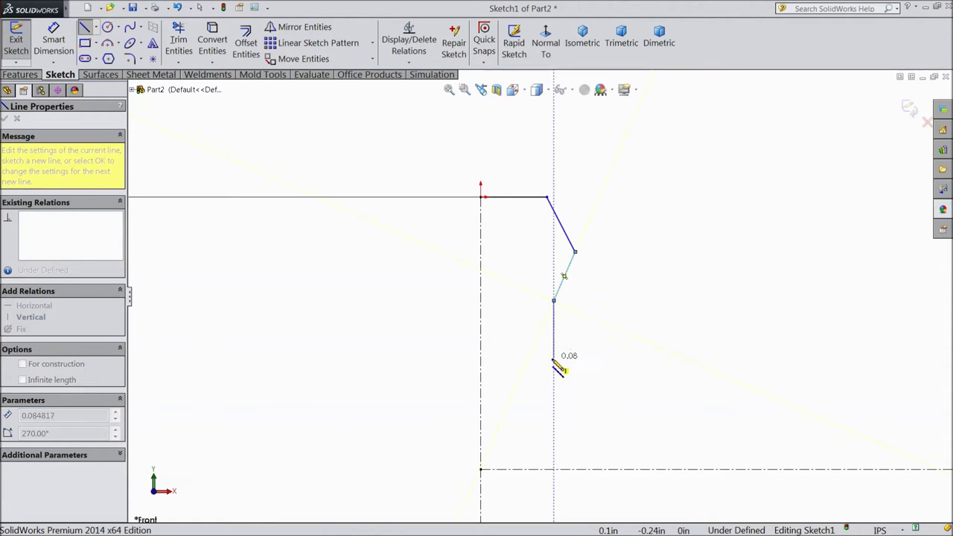
left_click(553, 359)
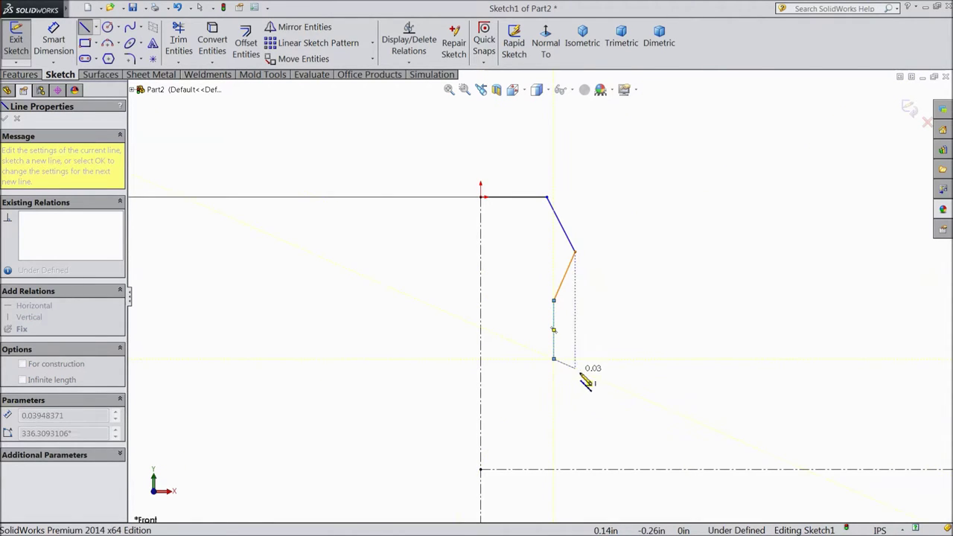
Step: Add a short outward-slanting line and a vertical line about 0.13 in long ending on the upper horizontal centerline, and end the chain
left_click(591, 383)
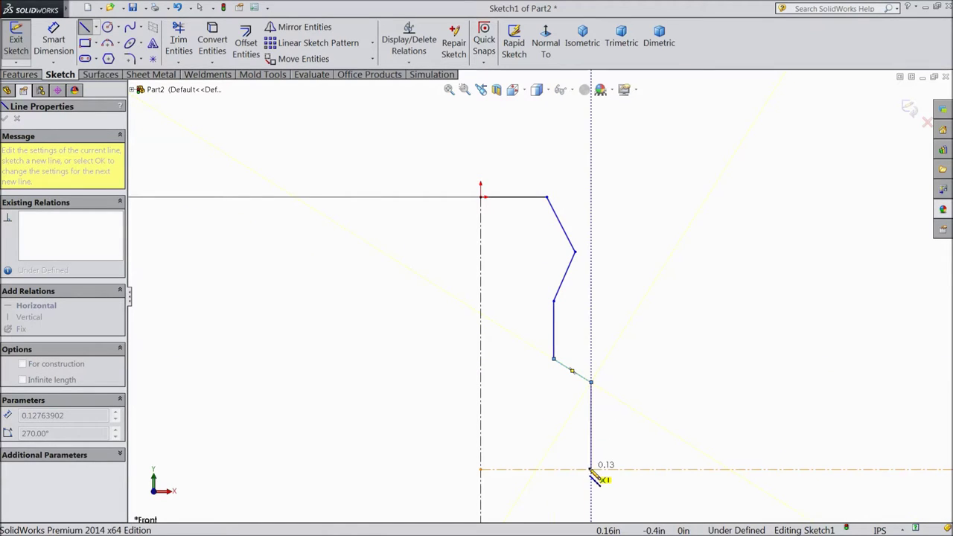
left_click(591, 469)
right_click(638, 369)
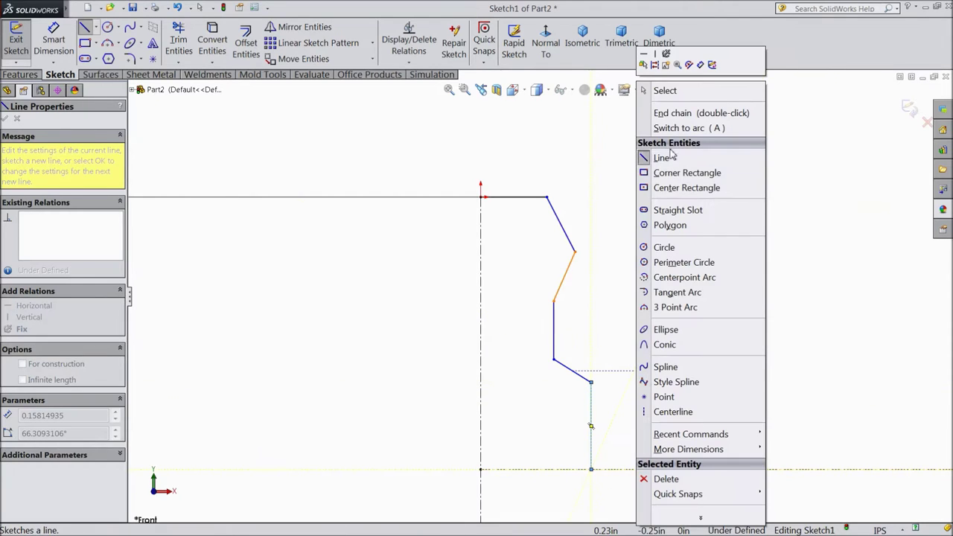
left_click(665, 91)
Step: Dimension the profile's top horizontal line as 0.10 in
left_click(53, 41)
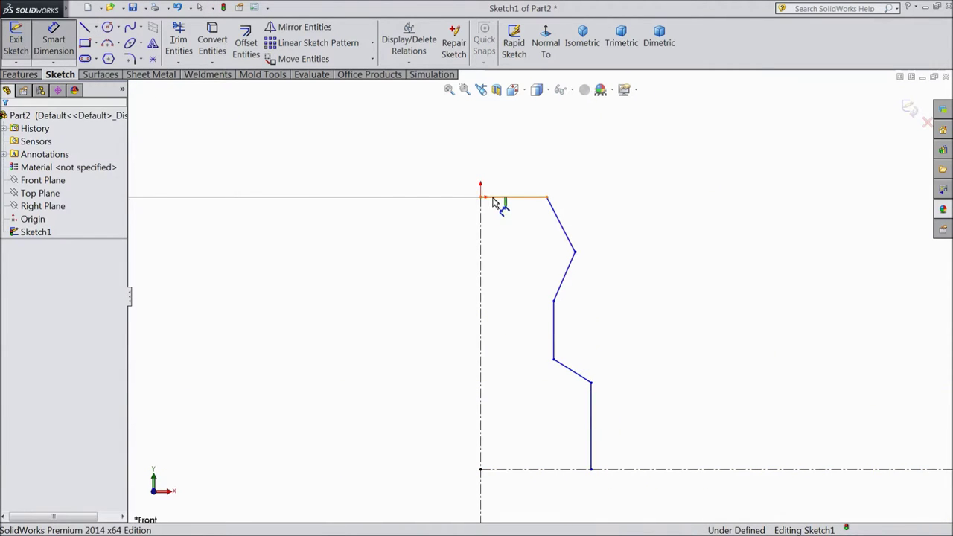
left_click(495, 198)
left_click(504, 174)
type("0.10in")
left_click(449, 155)
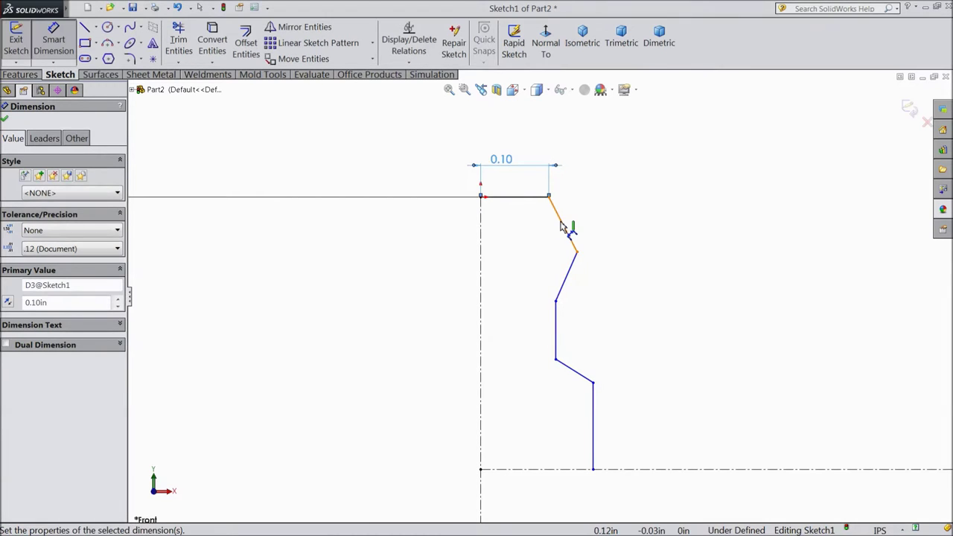
Step: Dimension the length of the outward-slanting line below the top line as 0.1 in
left_click(564, 228)
left_click(574, 215)
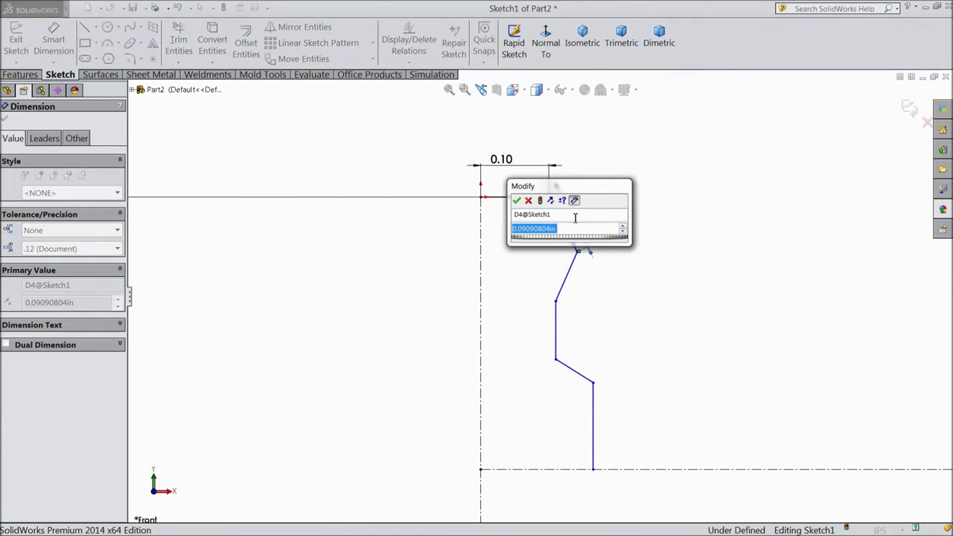
type("0")
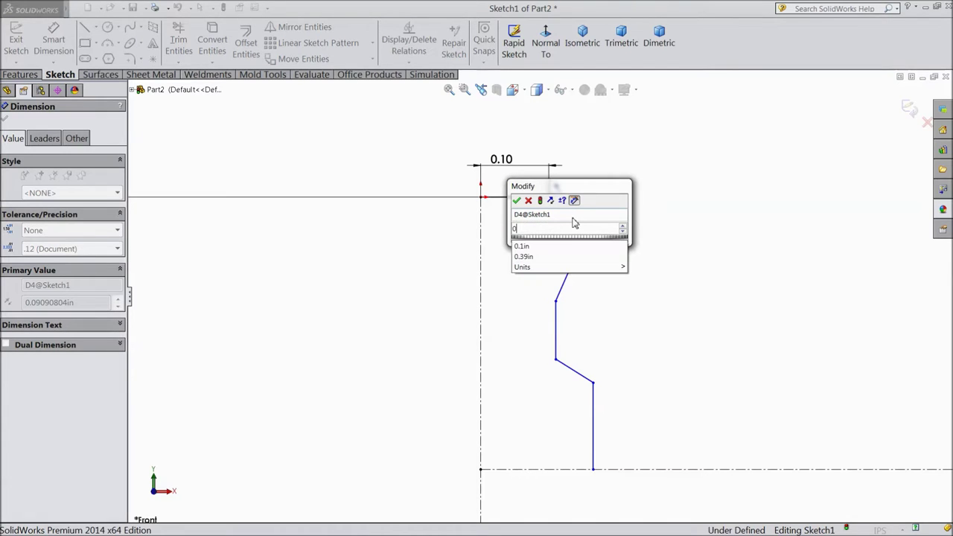
type(".1")
key("Return")
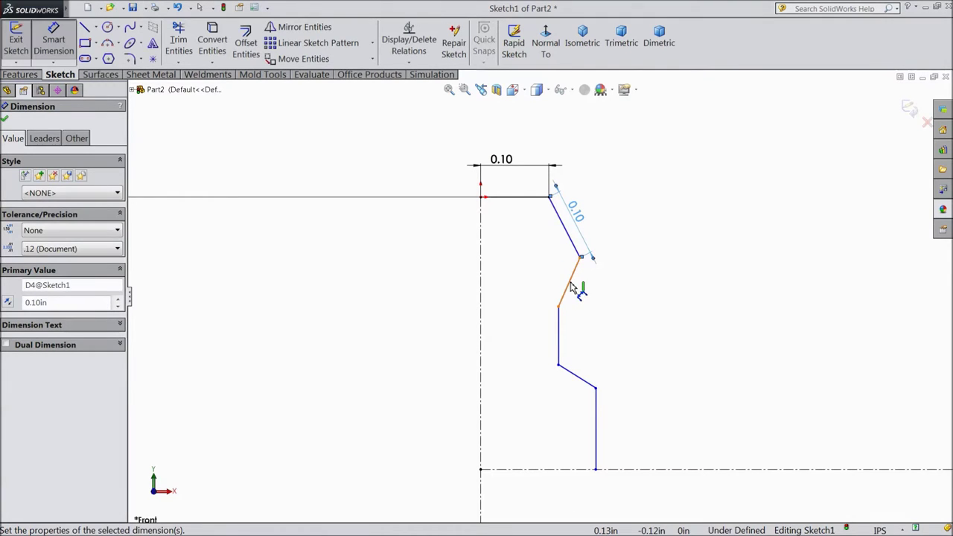
Step: Dimension the length of the inward-slanting line as 0.065 in
left_click(572, 288)
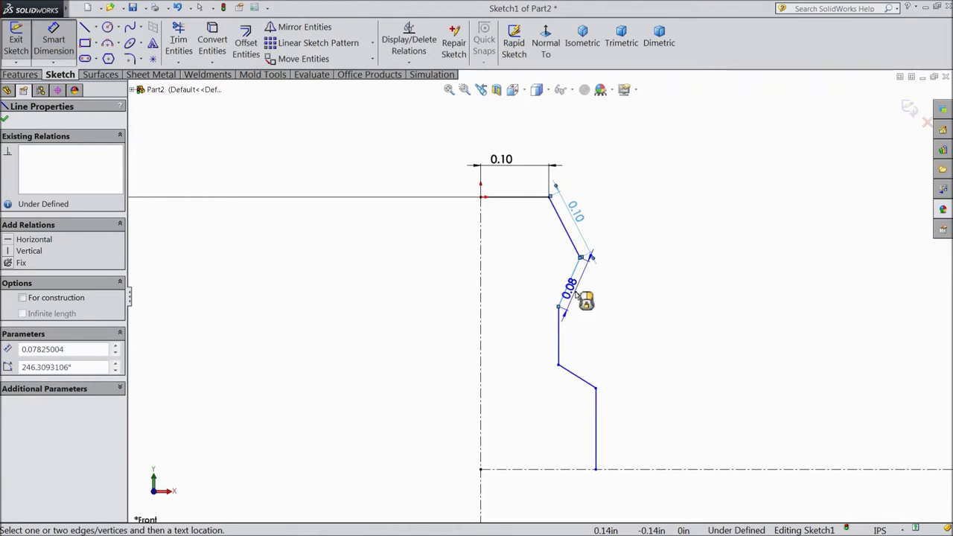
left_click(575, 295)
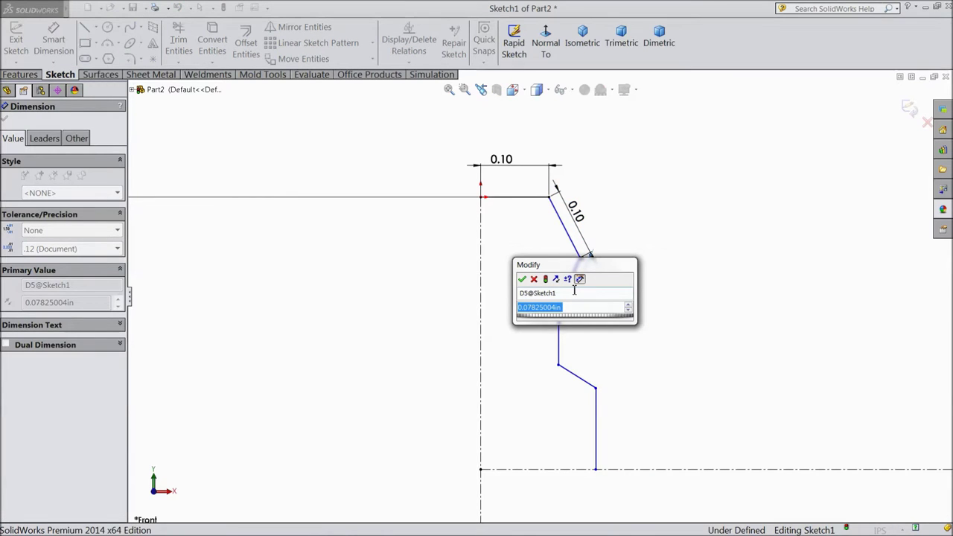
type("0.065")
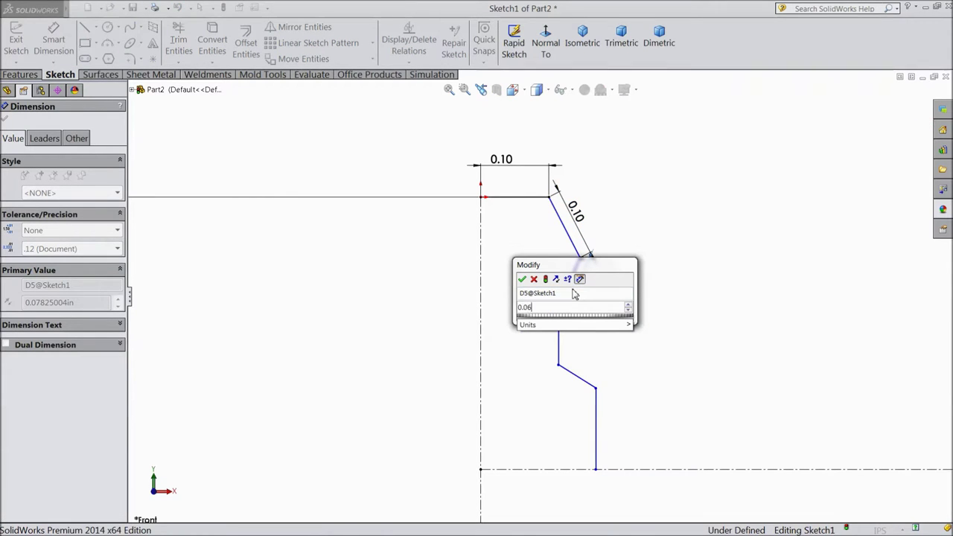
left_click(521, 279)
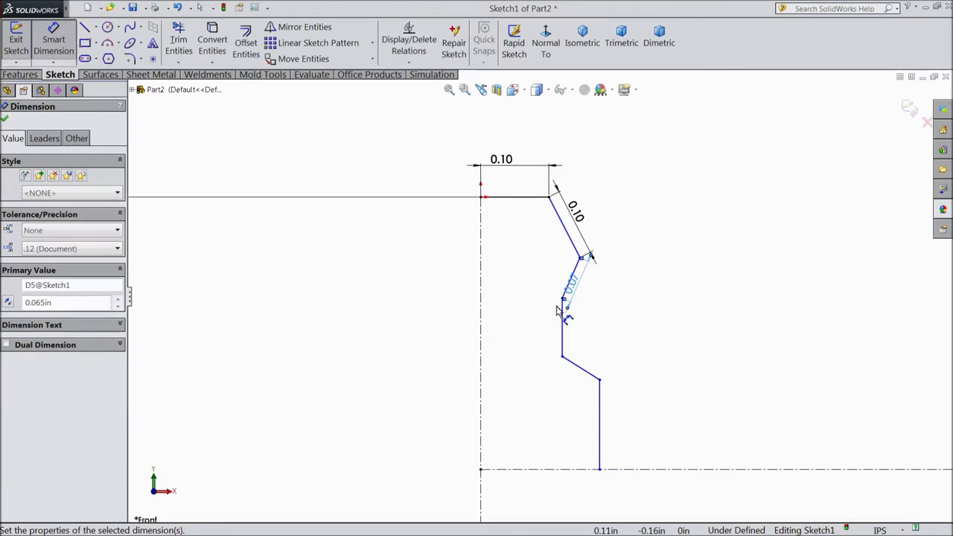
Step: Dimension the horizontal distance from the vertical centerline to the corner between the upper two slanted lines as 0.125 in
left_click(581, 259)
left_click(482, 266)
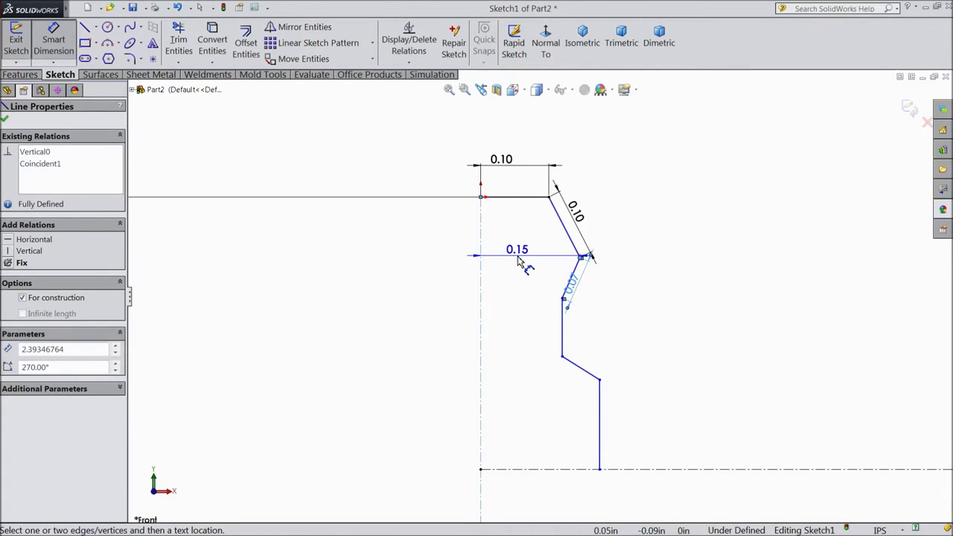
left_click(489, 270)
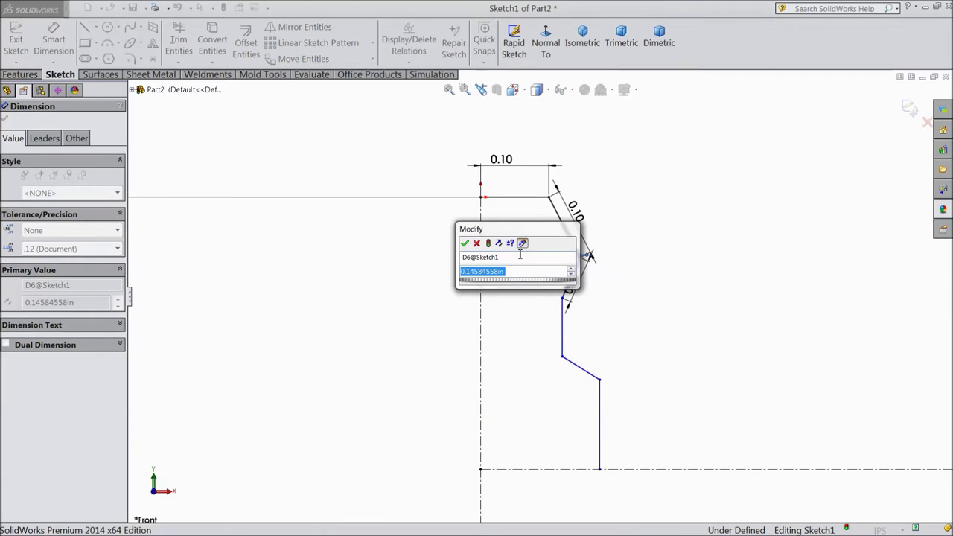
type("0.")
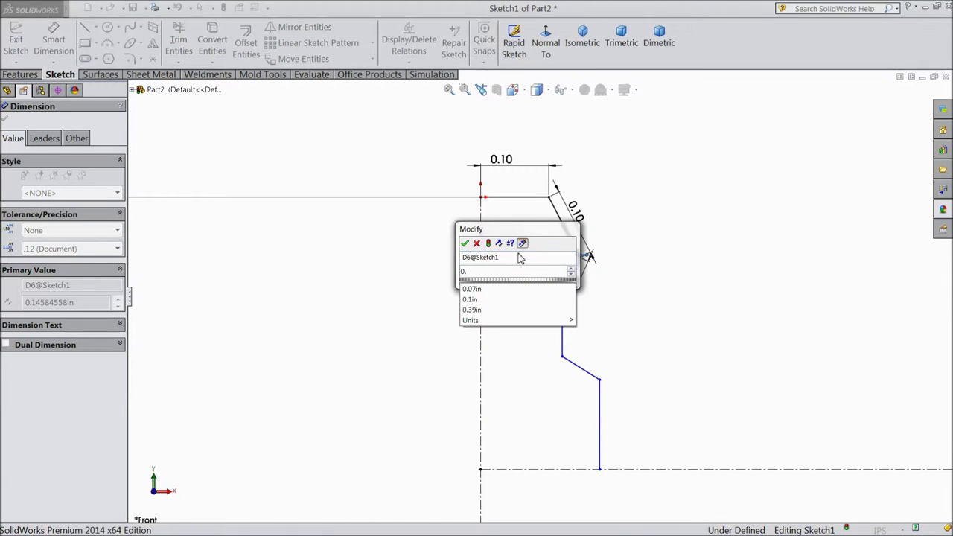
type("125")
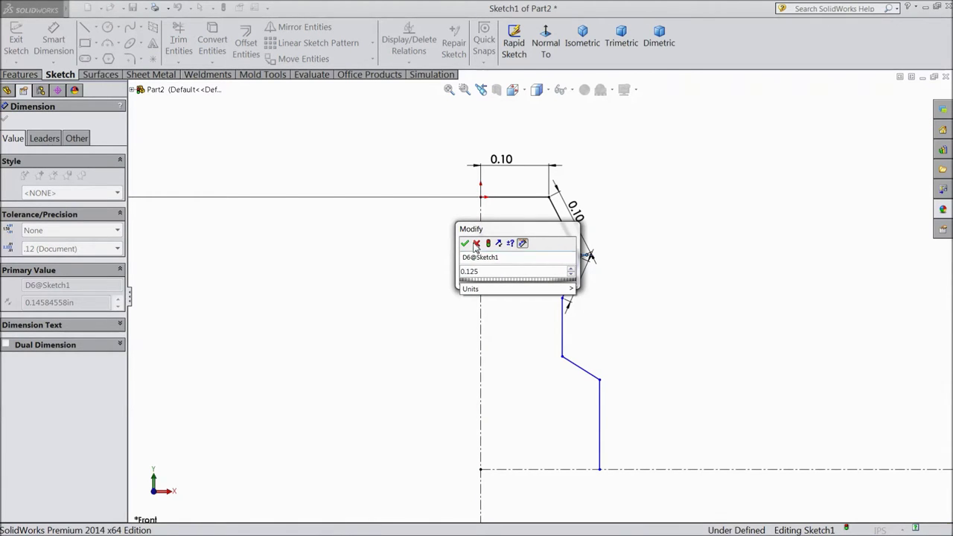
left_click(465, 244)
Step: Dimension the distance from the vertical centerline to the profile's upper vertical line as 0.1045 in
scroll(549, 358, "down", 2)
left_click(547, 305)
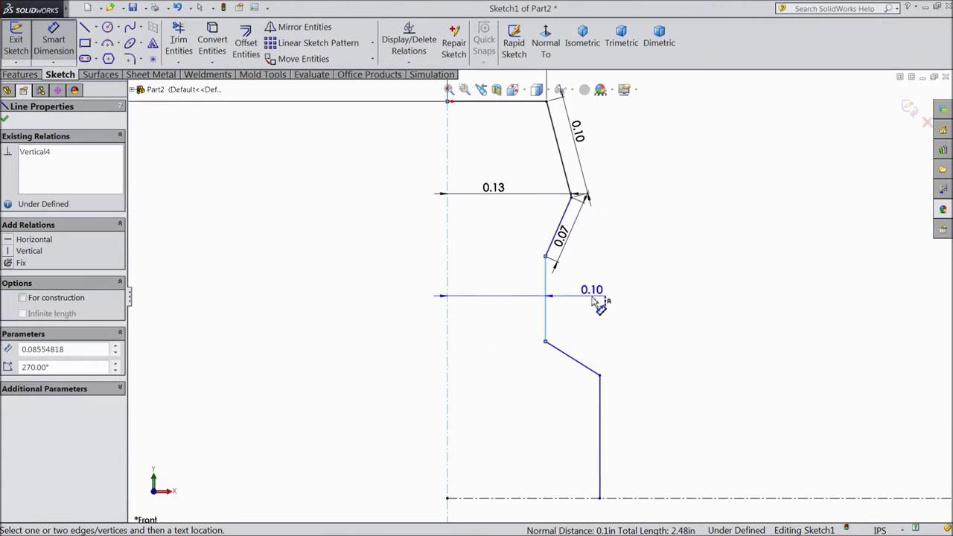
left_click(494, 313)
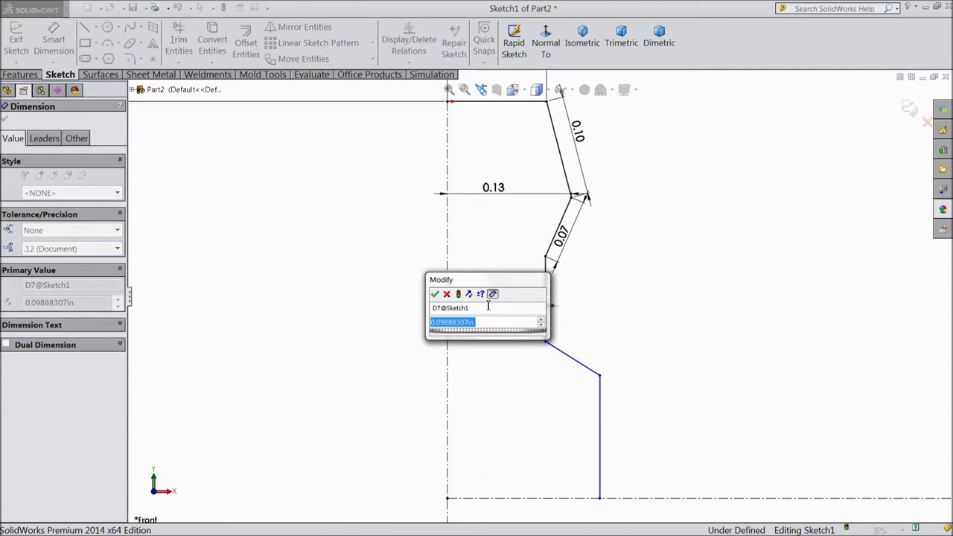
type("0.")
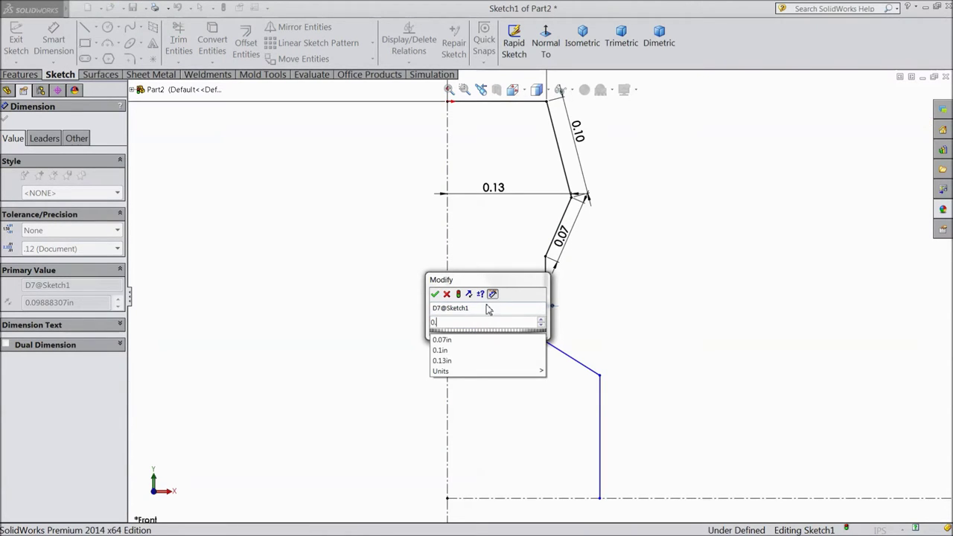
type("1045")
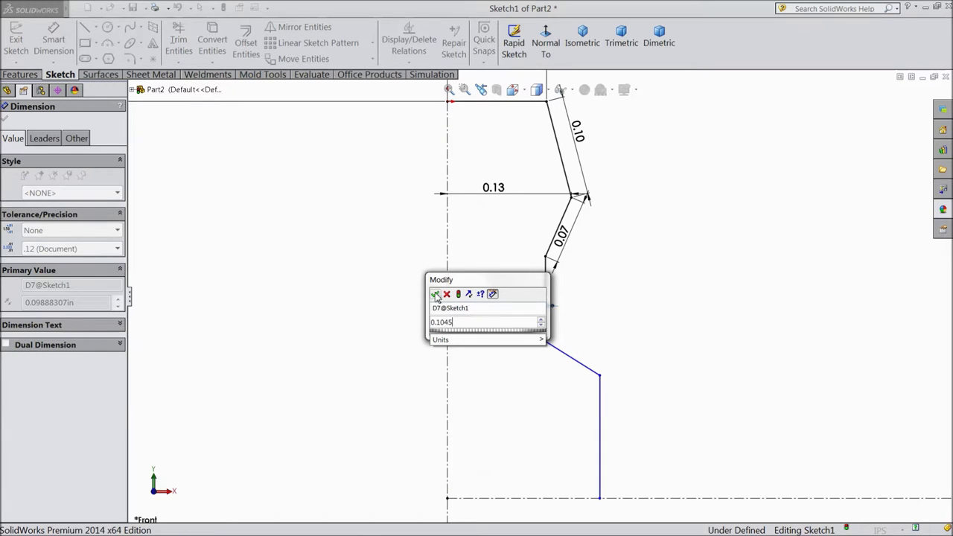
left_click(436, 295)
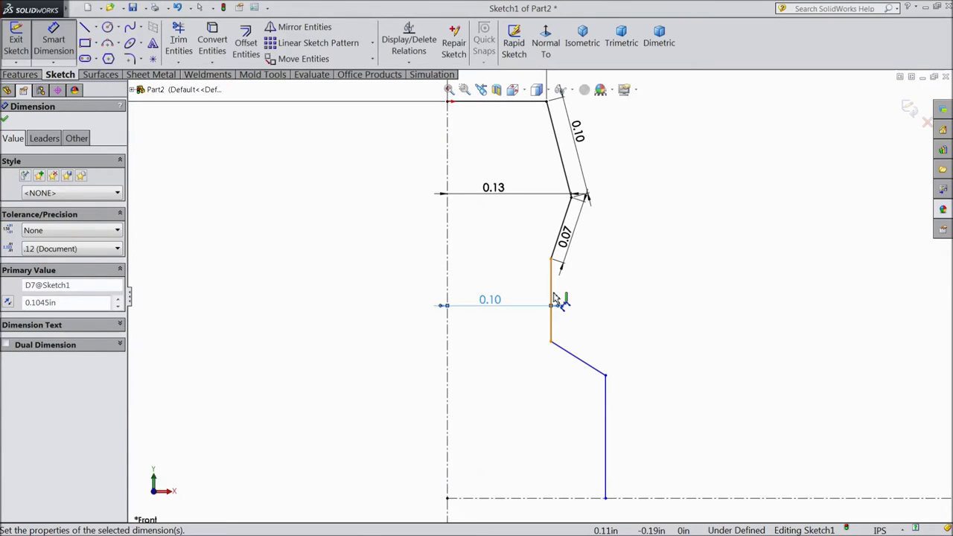
Step: Dimension the length of the upper vertical line as 0.06 in
left_click(553, 297)
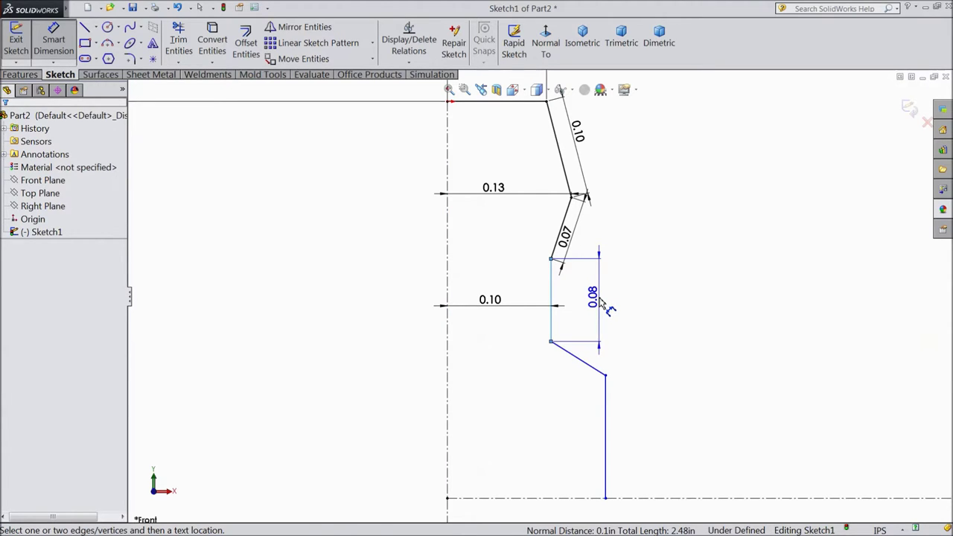
left_click(601, 307)
type("0.06")
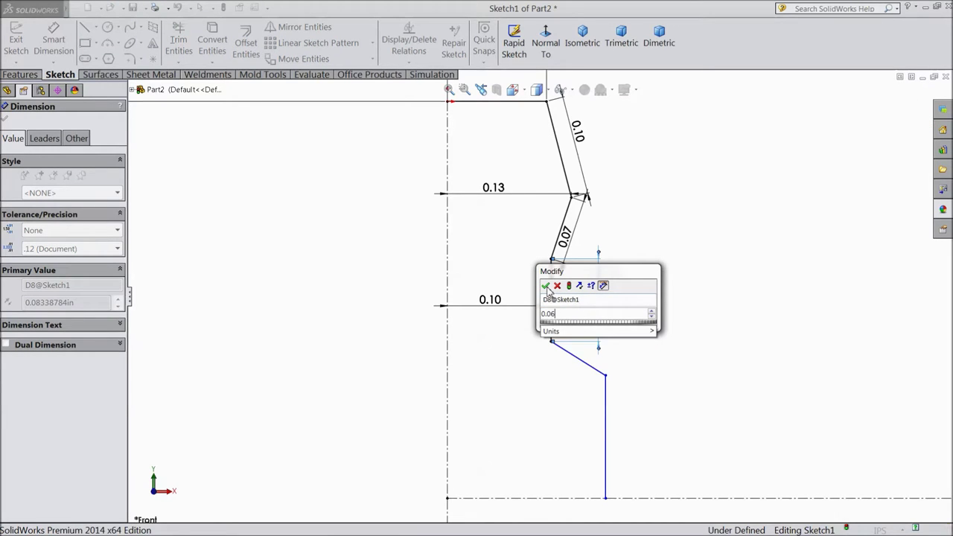
left_click(548, 289)
Step: Dimension the distance from the vertical centerline to the profile's lower vertical line as 0.125 in
key("f")
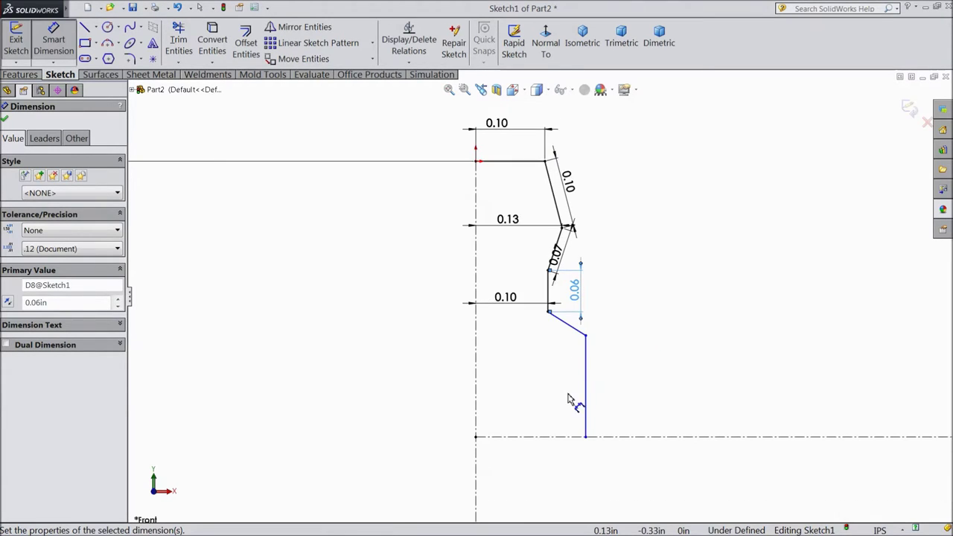
scroll(570, 402, "down", 3)
left_click(596, 372)
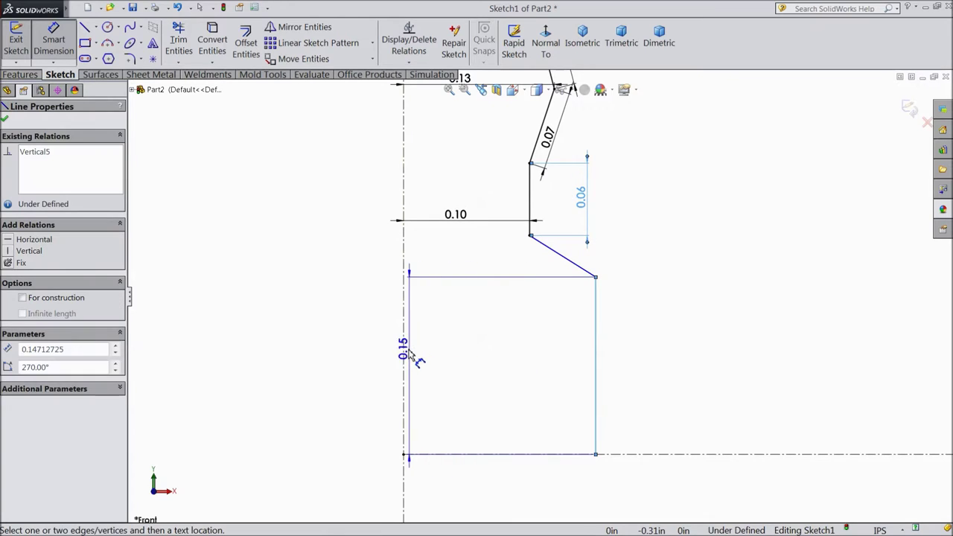
left_click(404, 356)
left_click(500, 360)
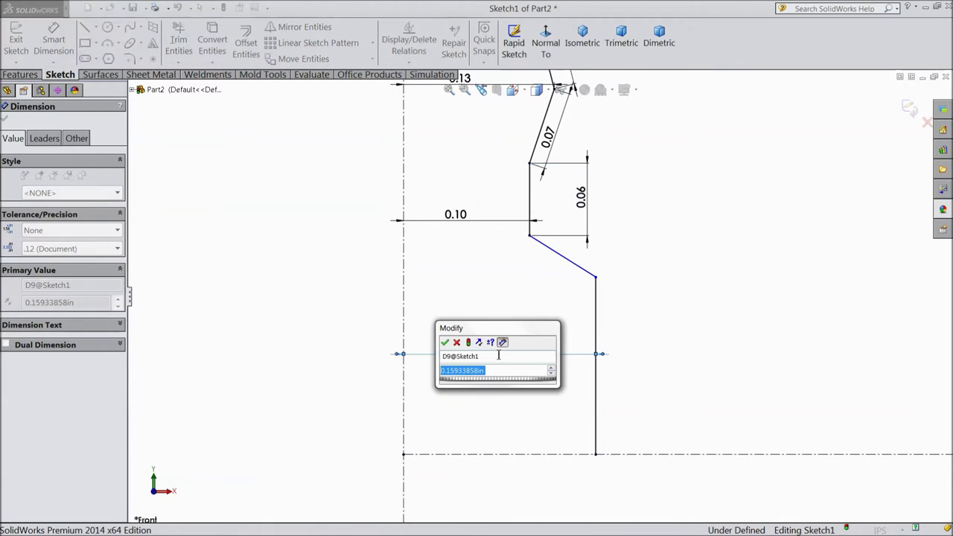
type("0.125")
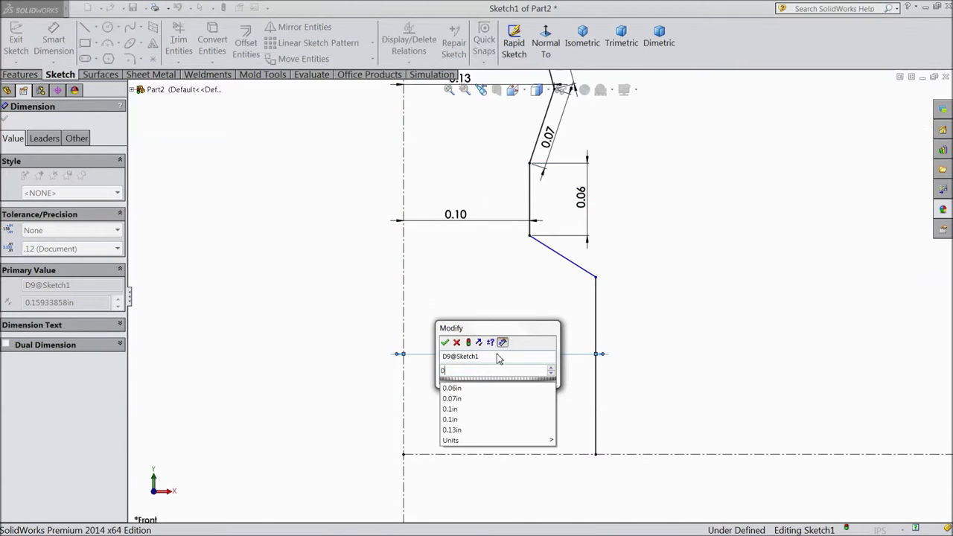
left_click(445, 343)
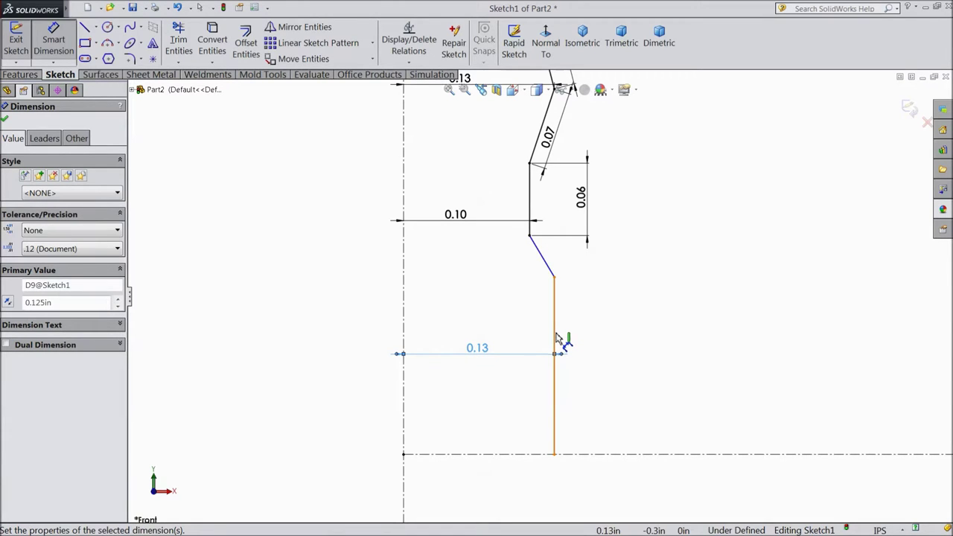
Step: Dimension the length of the lower vertical line as 0.12 in
left_click(555, 339)
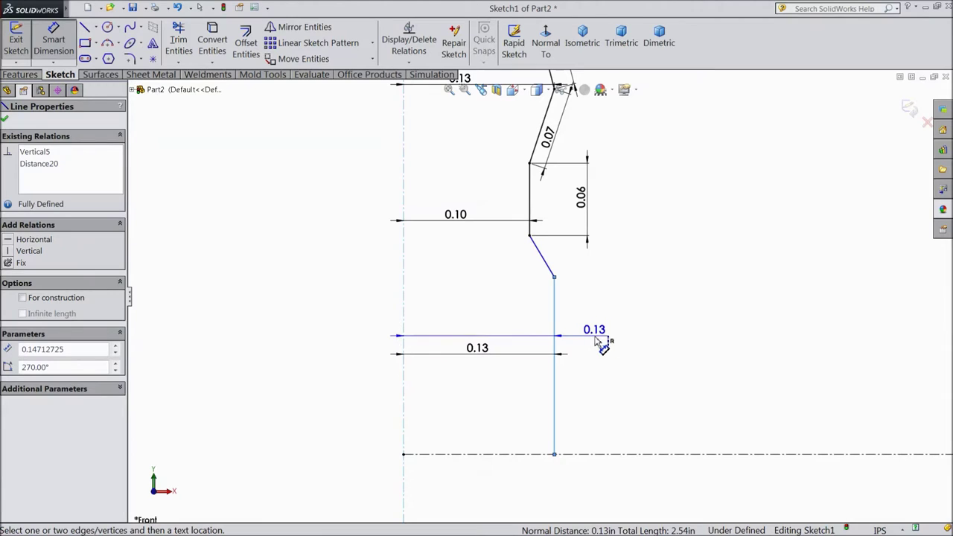
left_click(619, 356)
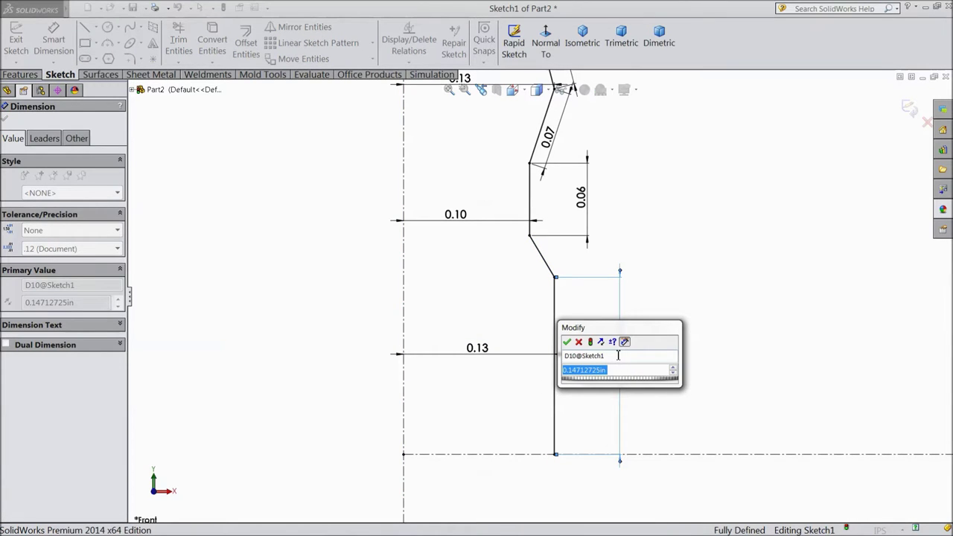
type("0.")
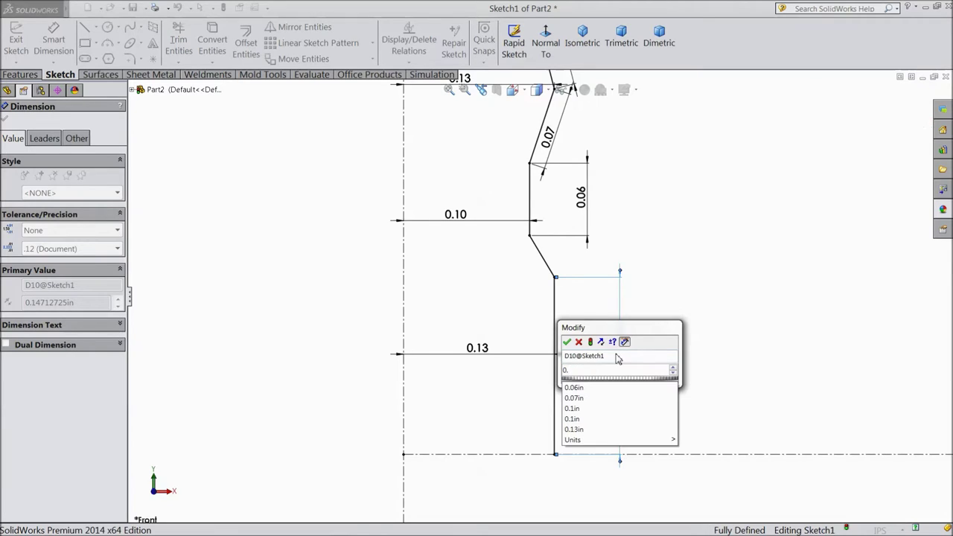
type("12")
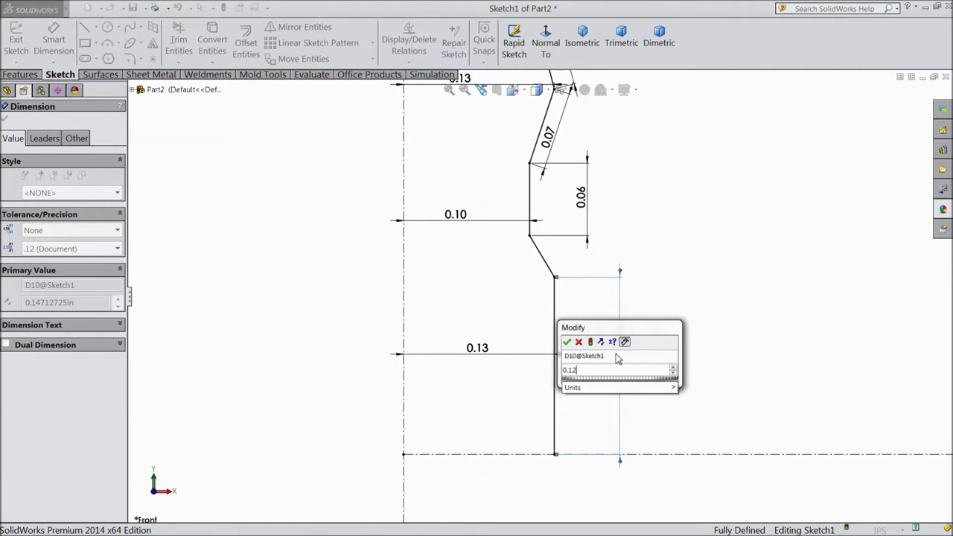
left_click(567, 342)
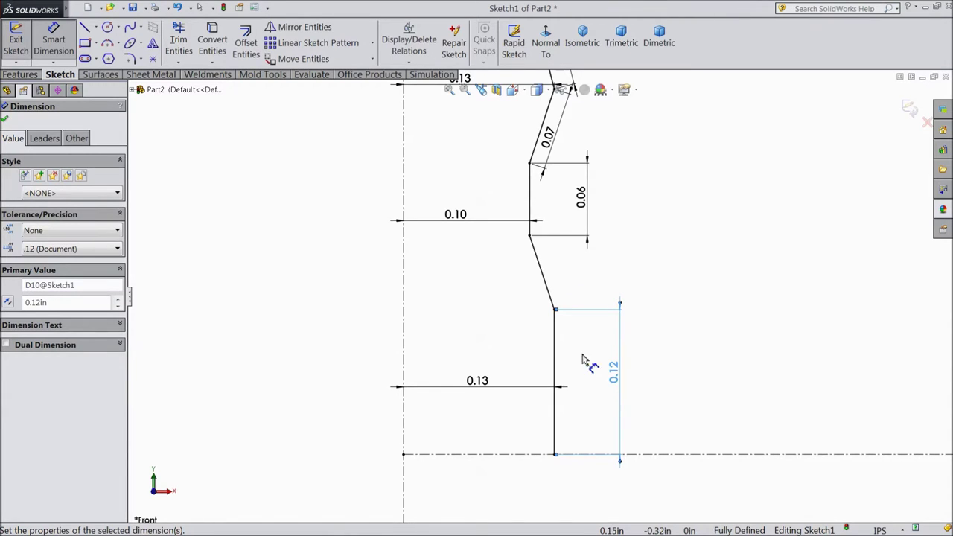
Step: Sketch a vertical line about 0.027 in long down from the horizontal centerline, then a horizontal line about 0.133 in long to the vertical centerline
scroll(543, 273, "up", 4)
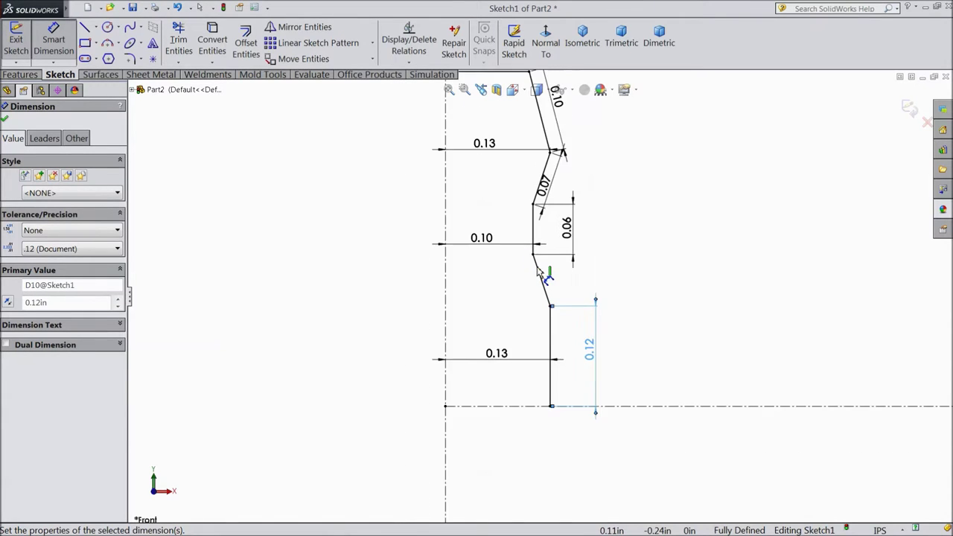
scroll(560, 410, "down", 2)
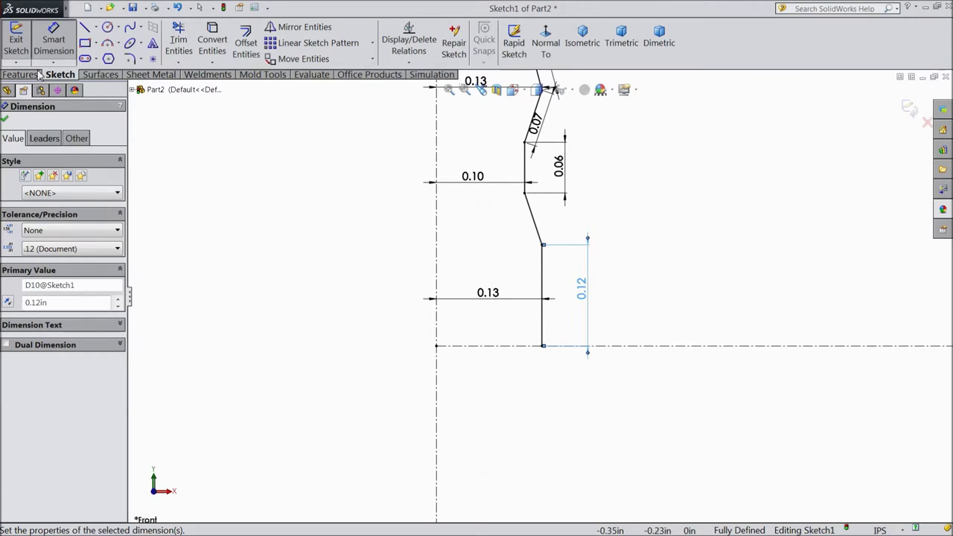
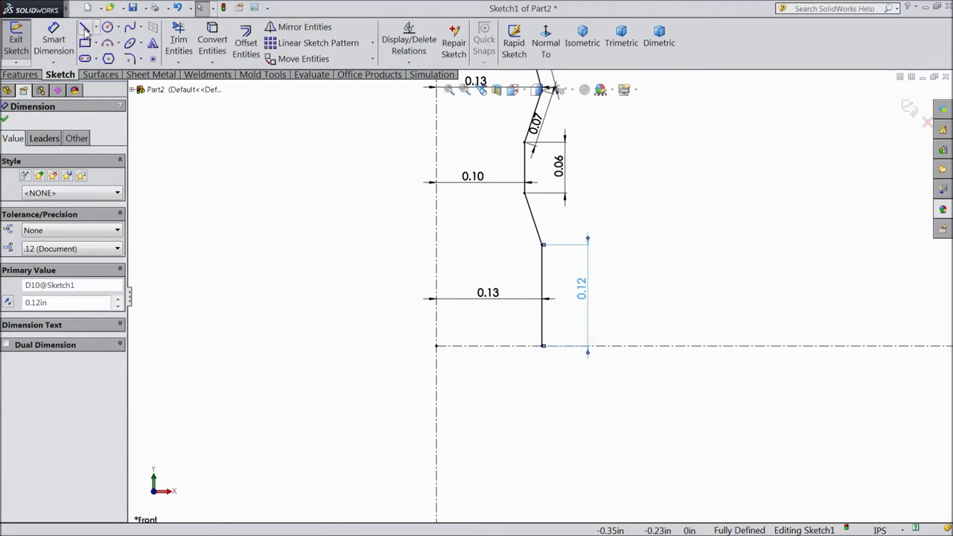
left_click(85, 29)
scroll(555, 388, "down", 1)
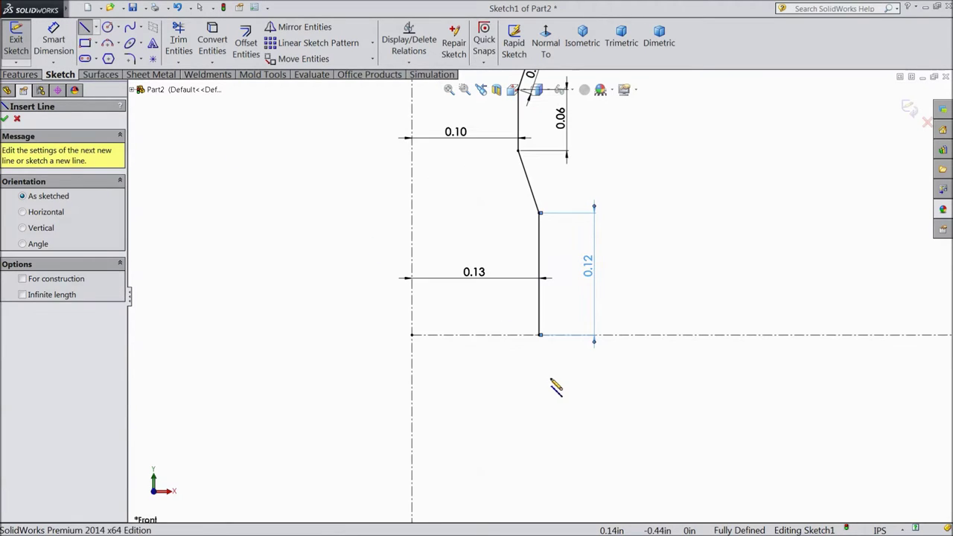
scroll(511, 379, "down", 2)
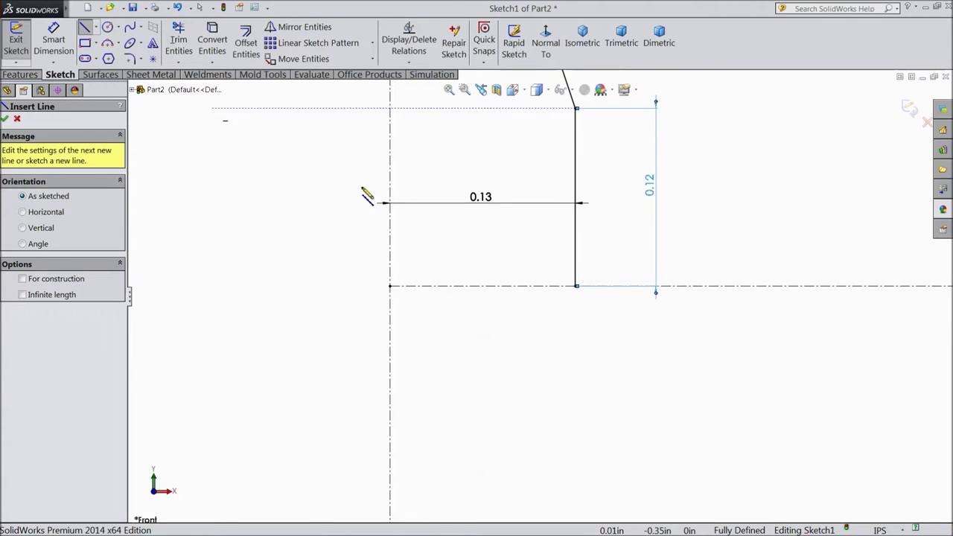
left_click(587, 287)
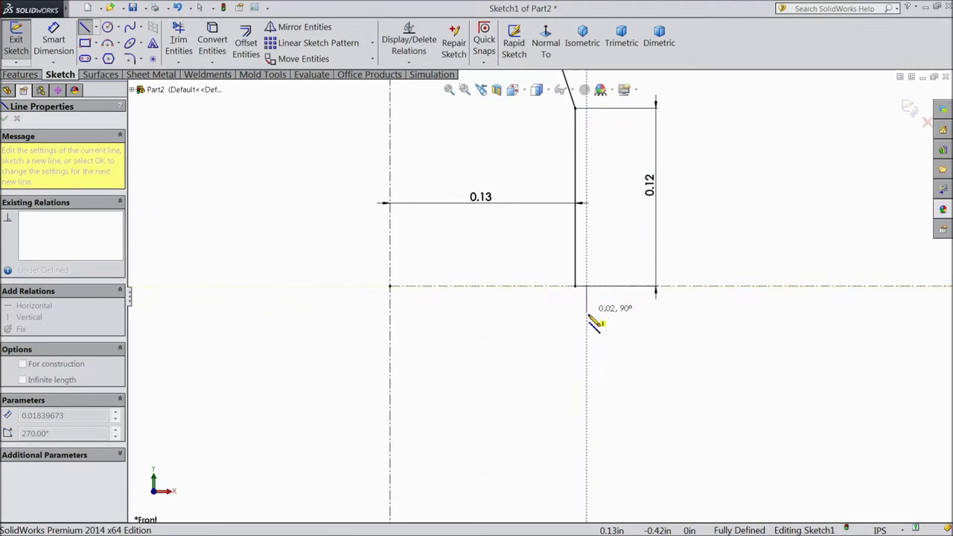
left_click(587, 326)
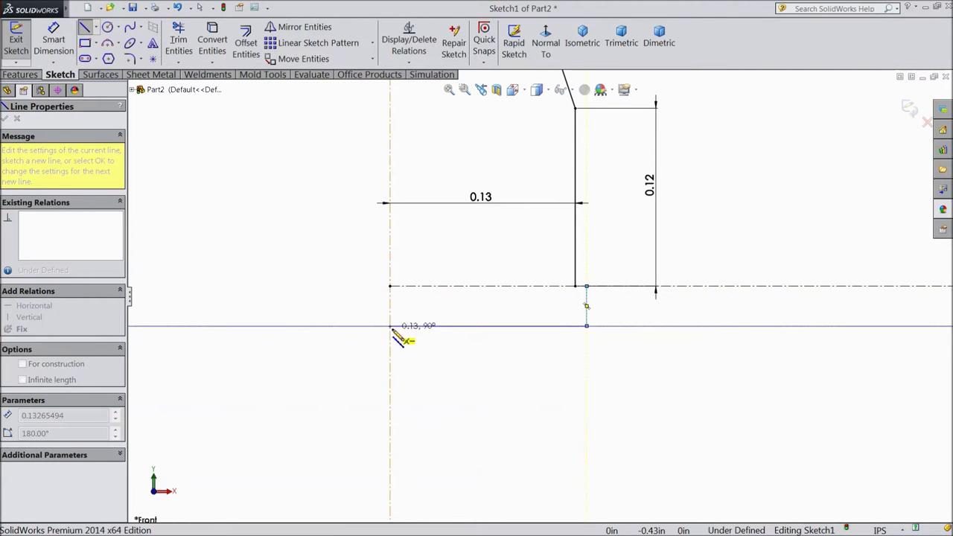
left_click(390, 326)
right_click(403, 341)
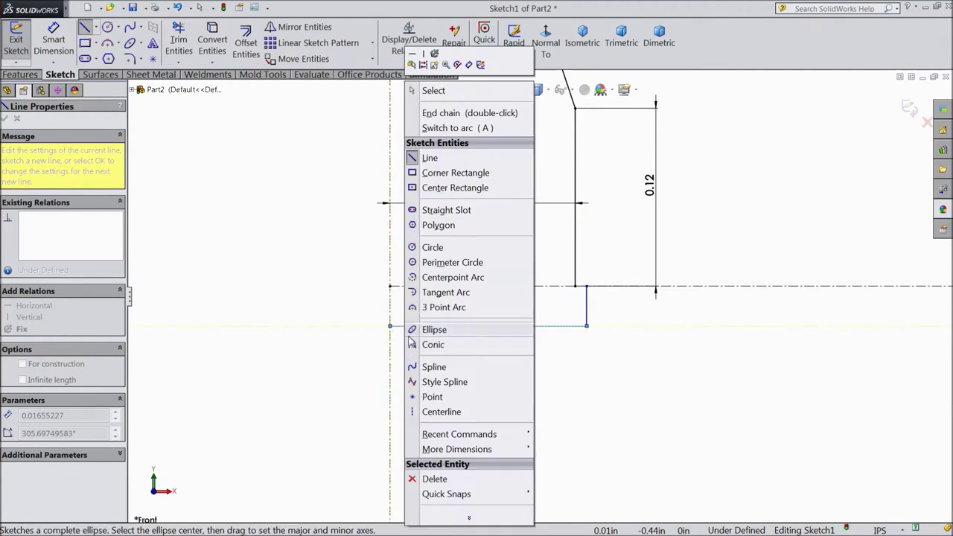
left_click(432, 91)
Step: Dimension the length of the bottom horizontal line as 0.1455 in
scroll(611, 336, "down", 3)
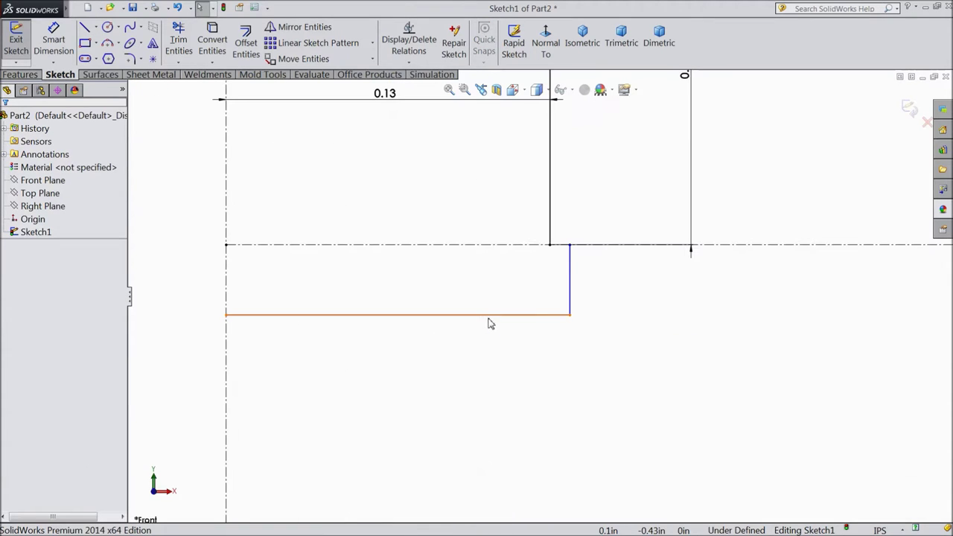
left_click(74, 49)
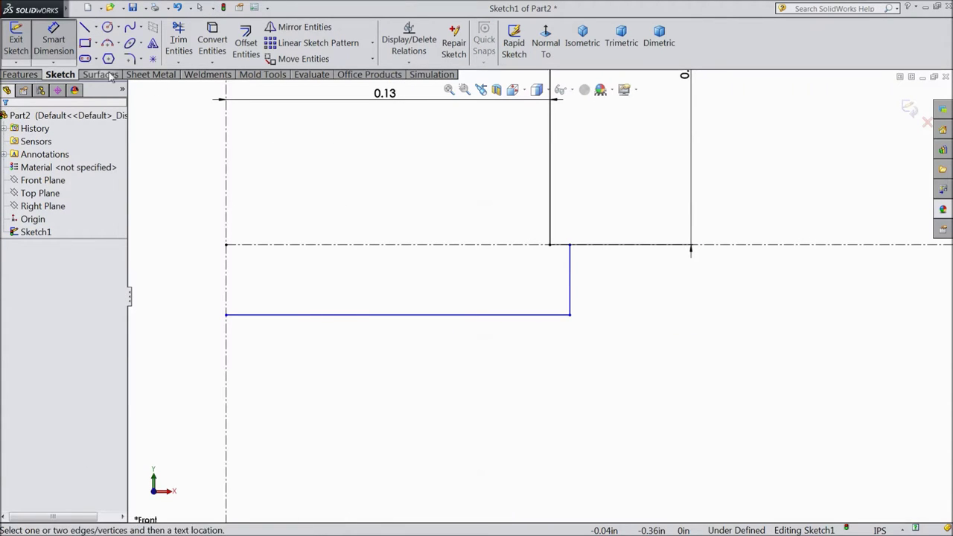
left_click(356, 315)
left_click(365, 360)
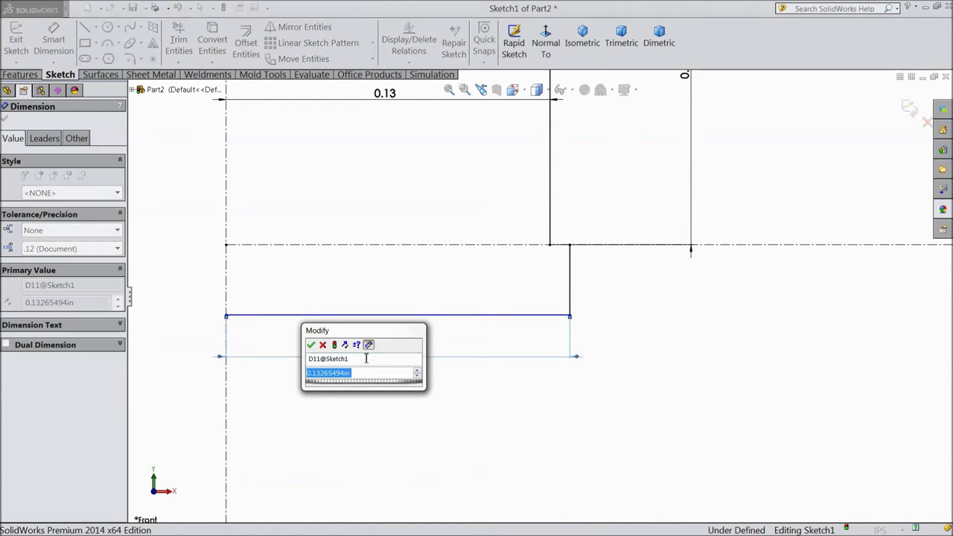
type("0.")
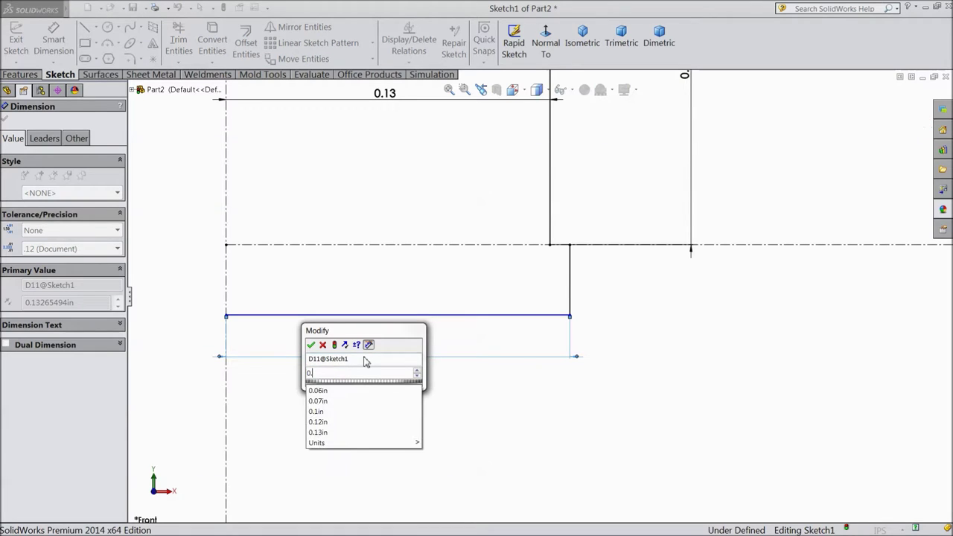
type("1")
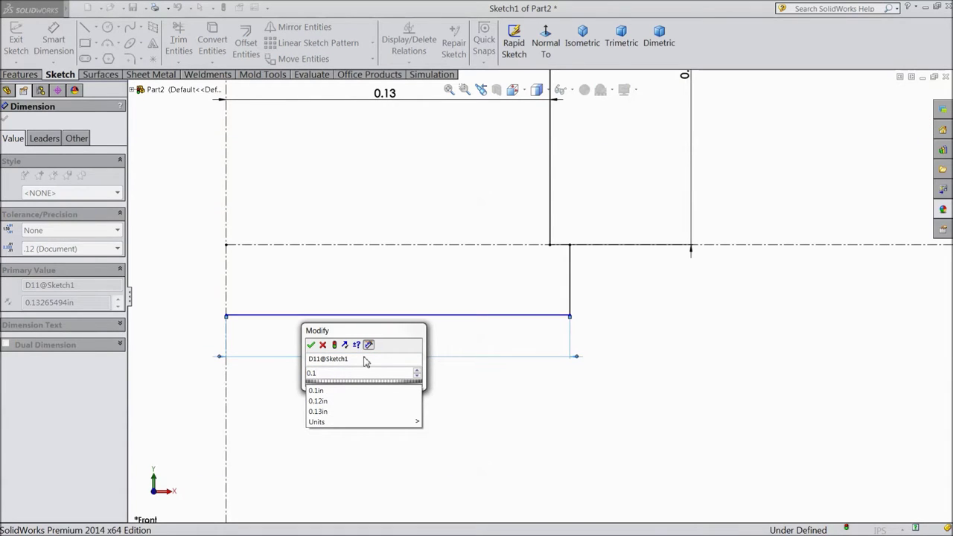
type("455")
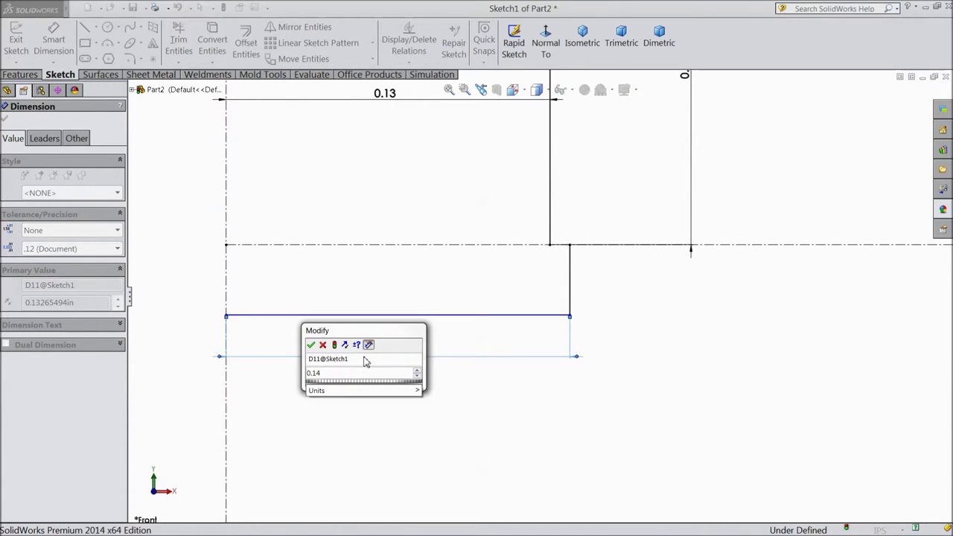
left_click(312, 346)
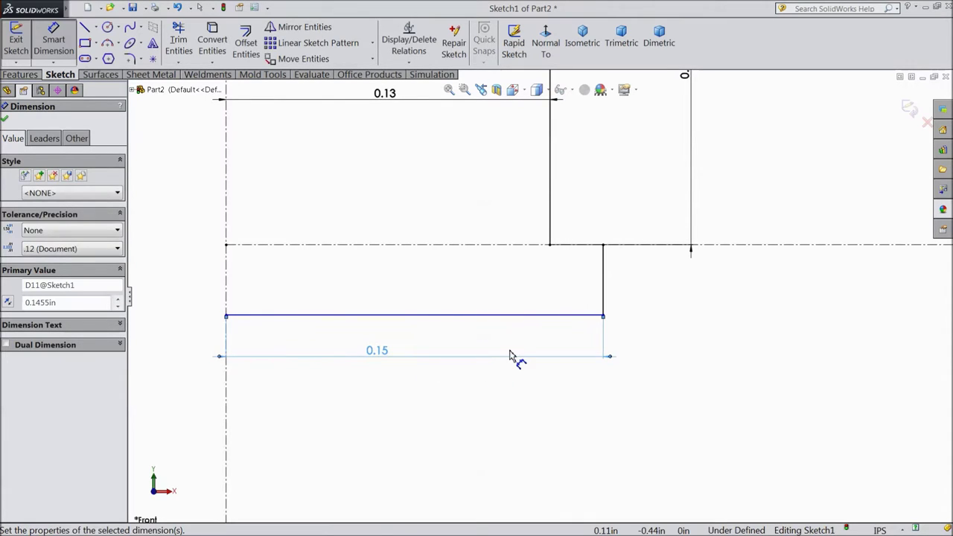
Step: Dimension the short vertical line below the horizontal centerline as 0.025 in and convert it to construction geometry
left_click(603, 287)
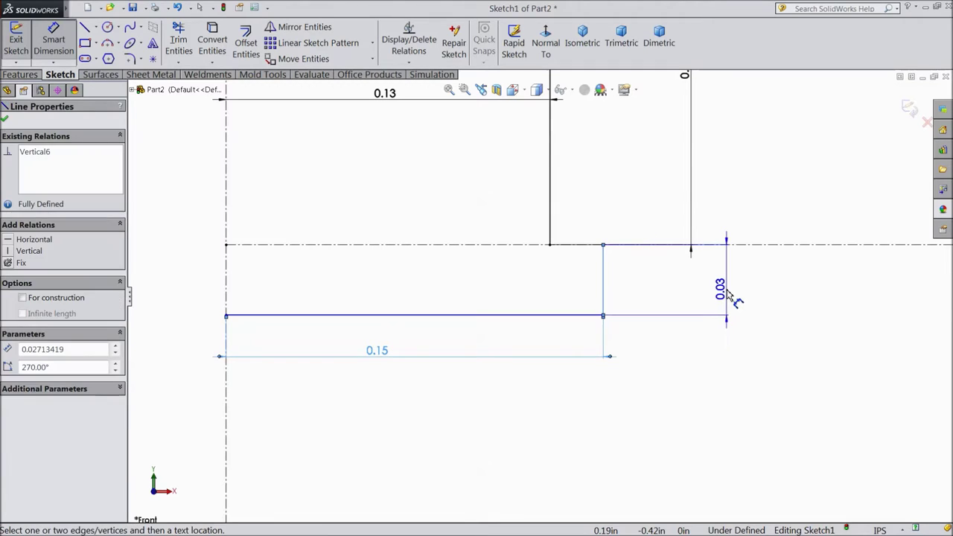
left_click(727, 296)
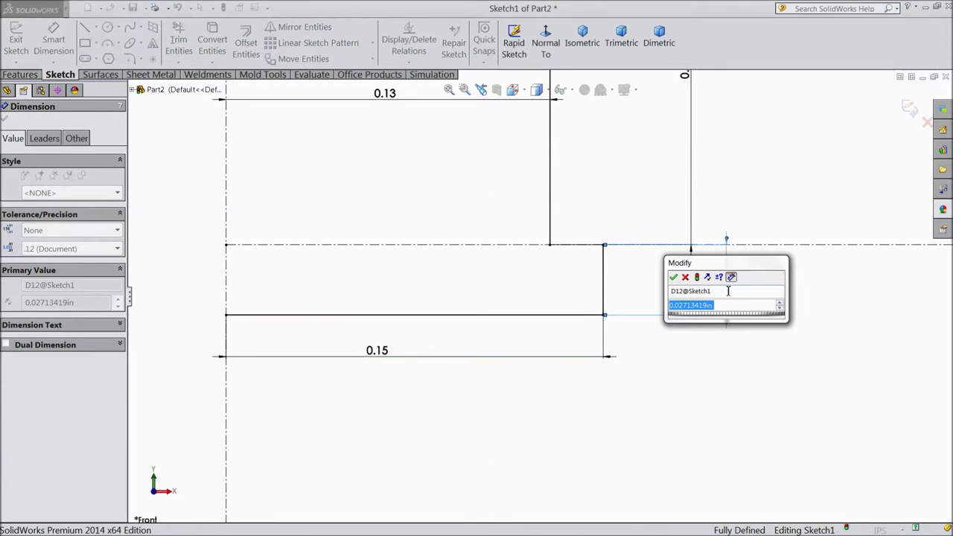
type("0.025")
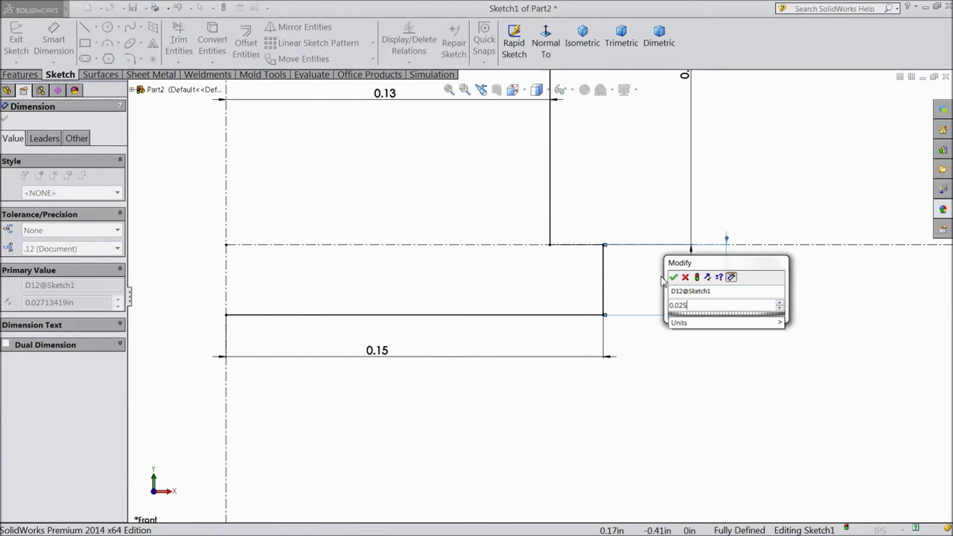
left_click(672, 277)
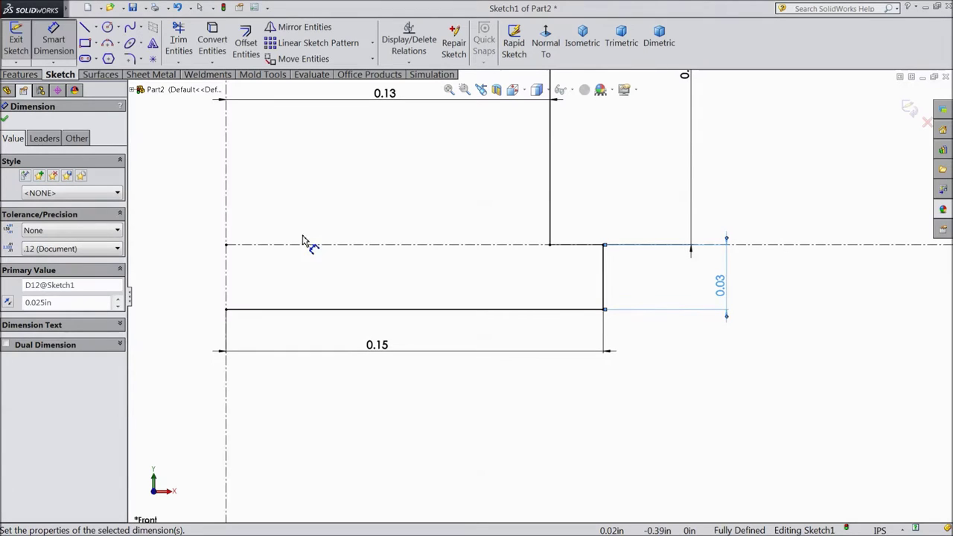
left_click(5, 121)
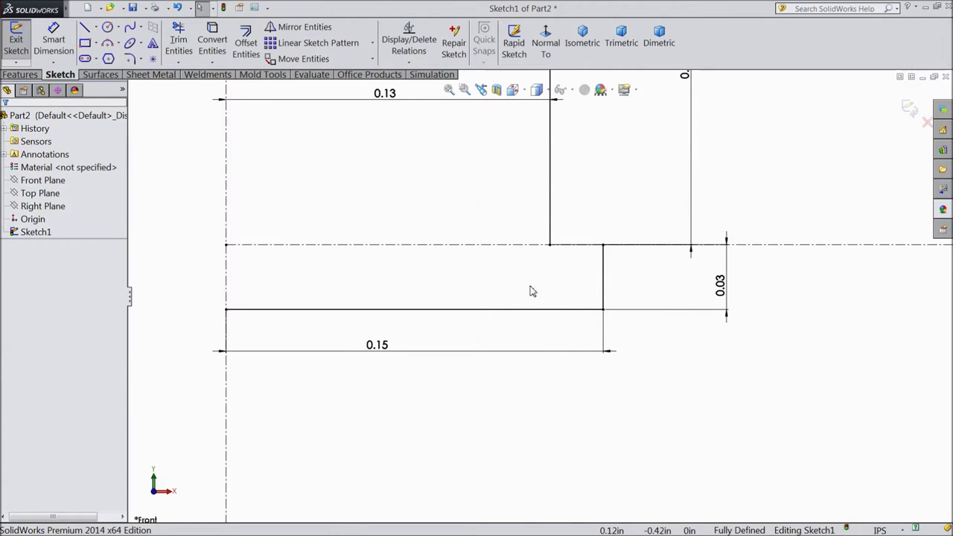
left_click(605, 282)
left_click(638, 252)
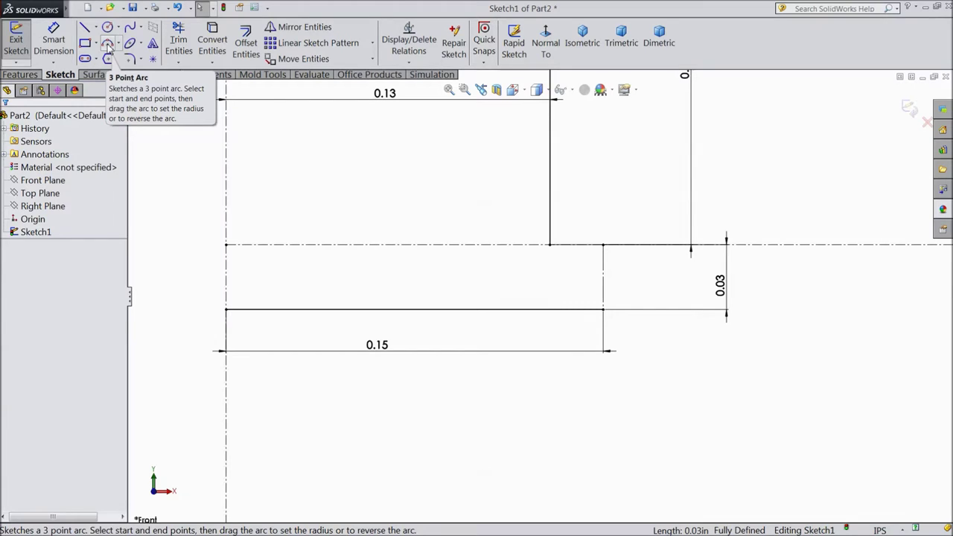
Step: Sketch a three-point arc of about 0.03 in radius from the profile's lower vertical line endpoint to the bottom line's outer endpoint
left_click(108, 46)
left_click_drag(551, 245, 605, 310)
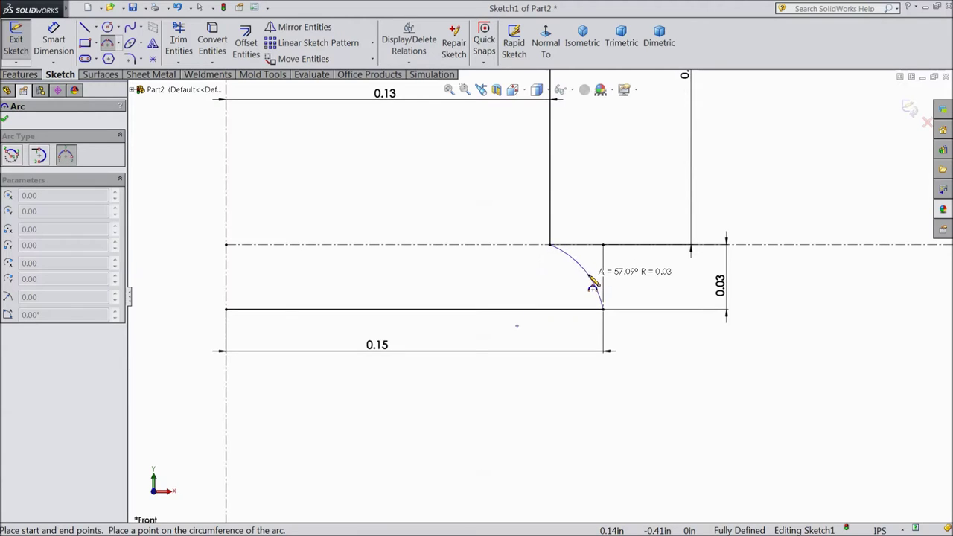
left_click(594, 277)
right_click(579, 206)
left_click(606, 123)
Step: Add a tangent relation between the arc and the short vertical construction line
scroll(612, 260, "down", 3)
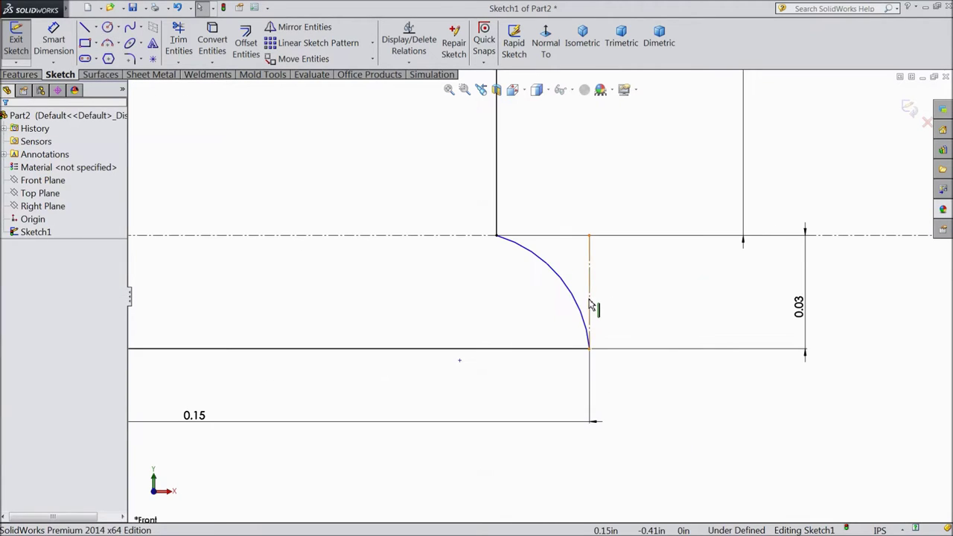
left_click(590, 304)
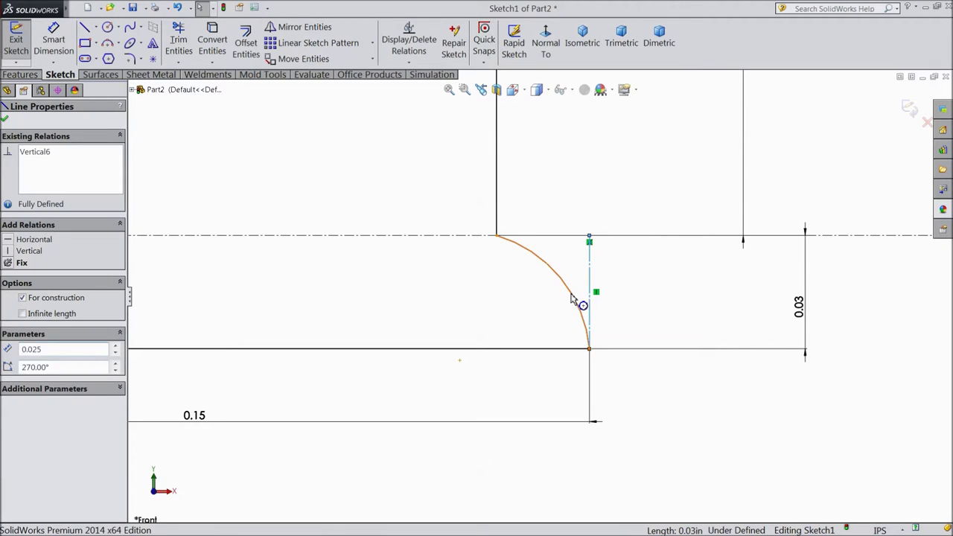
left_click(578, 302, "ctrl")
left_click(601, 256)
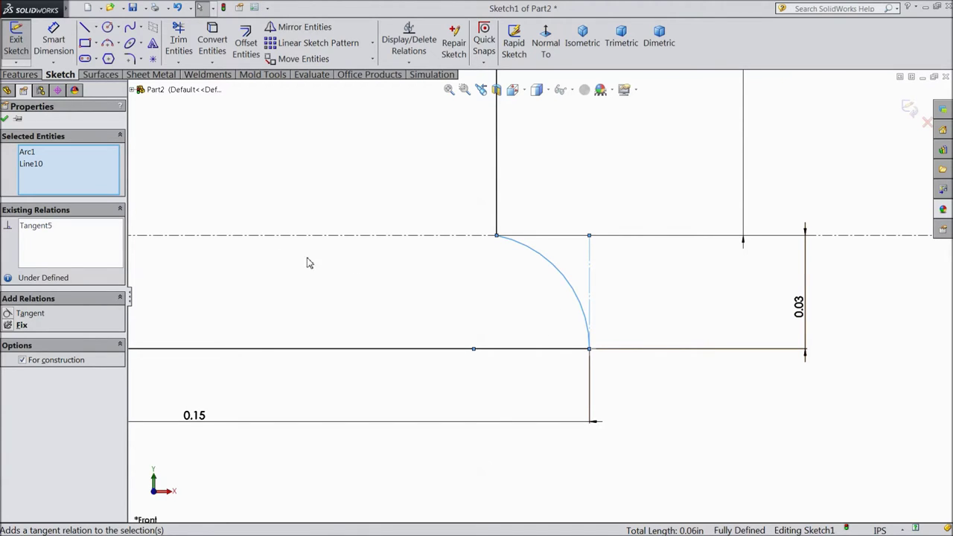
Step: Delete the tangent relation between the arc and the vertical construction line
left_click(44, 228)
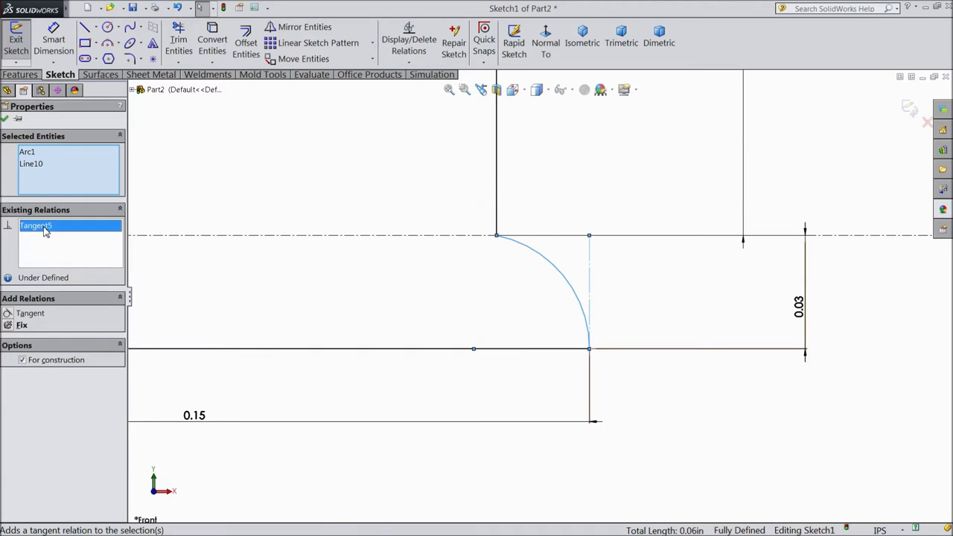
right_click(45, 228)
left_click(68, 246)
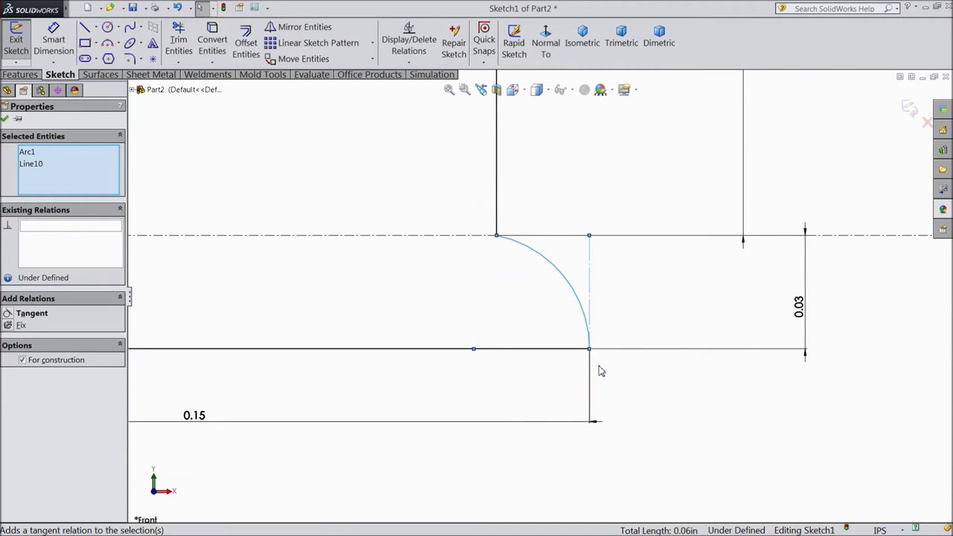
scroll(599, 369, "down", 2)
left_click(5, 119)
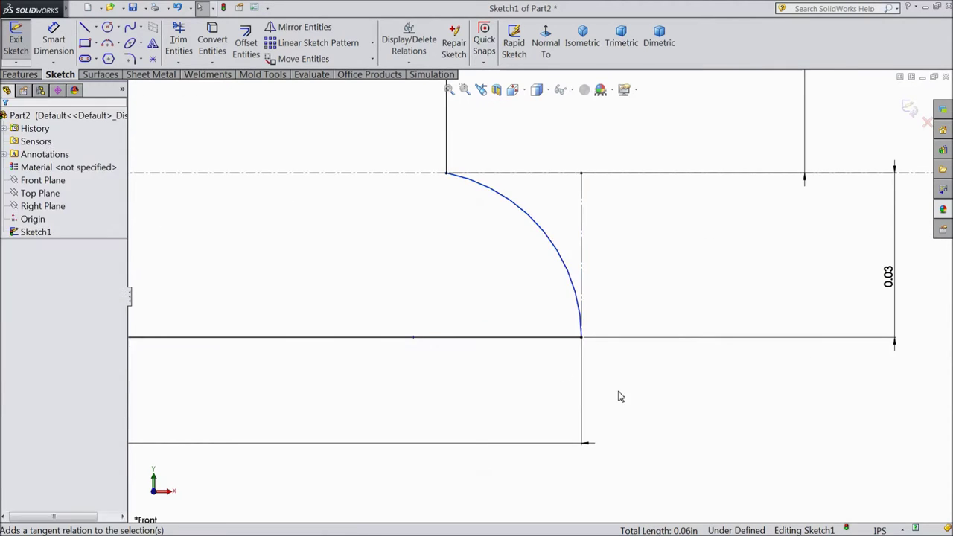
Step: Check the arc's endpoint and center point, then delete the arc from the sketch
left_click(584, 346)
left_click_drag(583, 347, 586, 315)
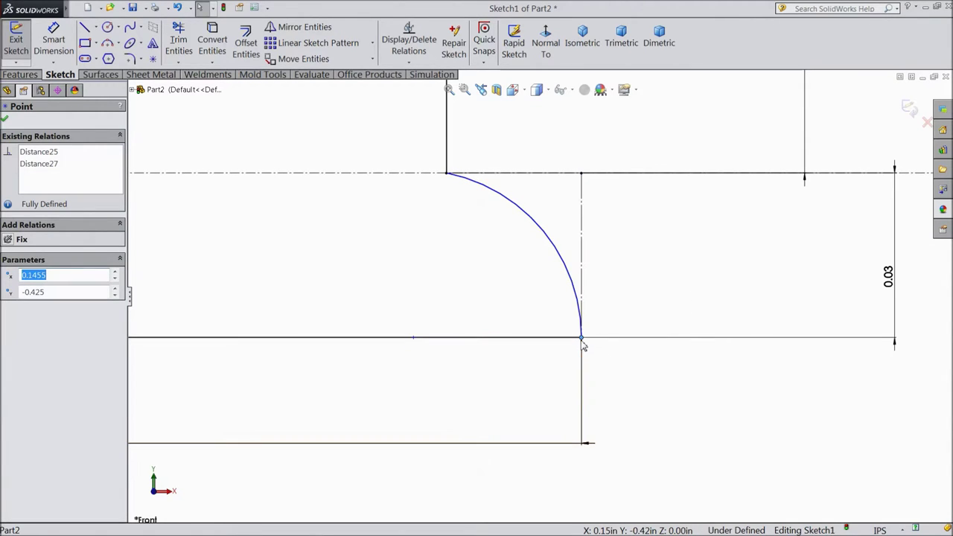
left_click(576, 293)
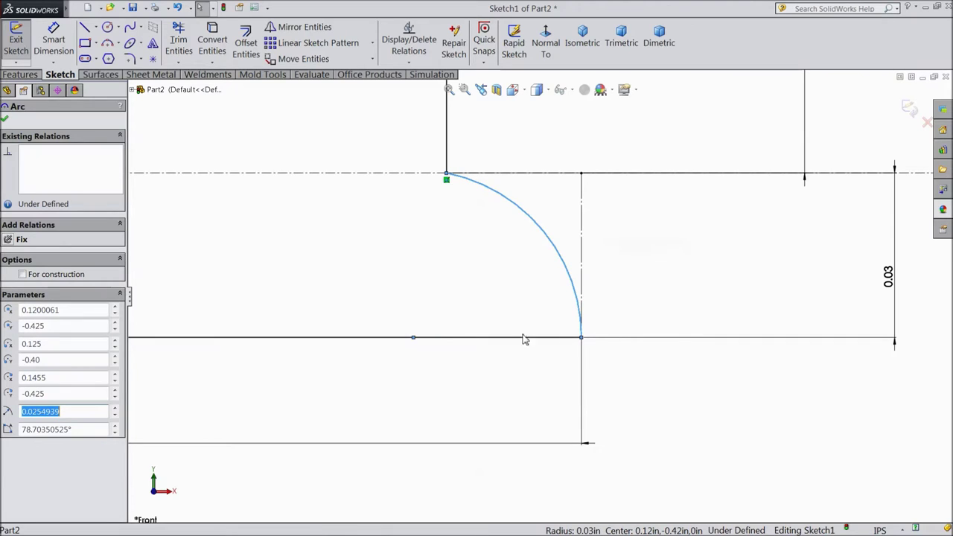
left_click(414, 339)
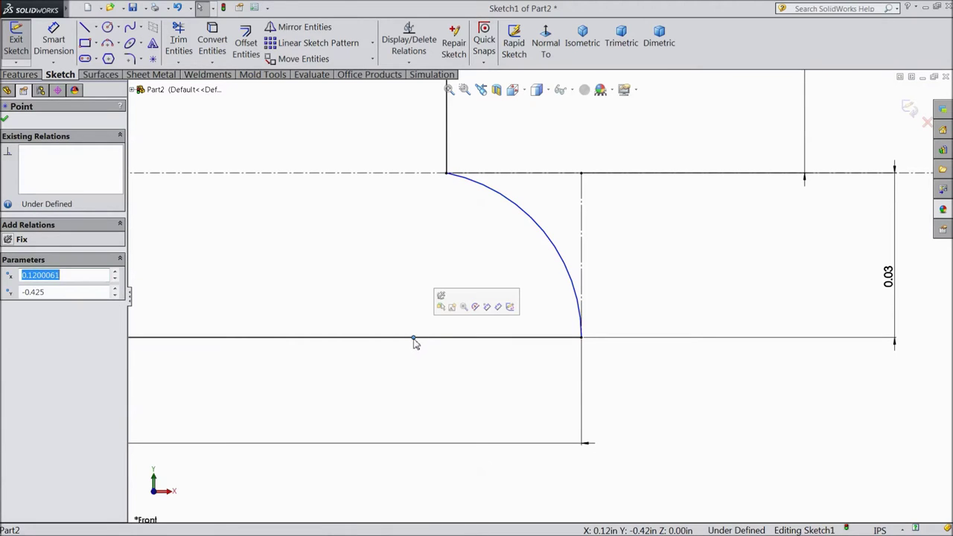
left_click(553, 246)
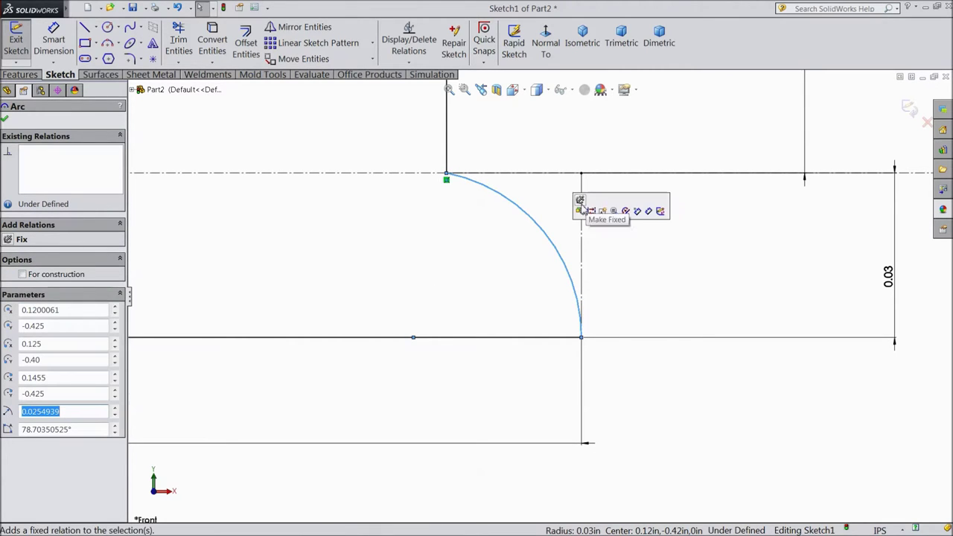
key("Delete")
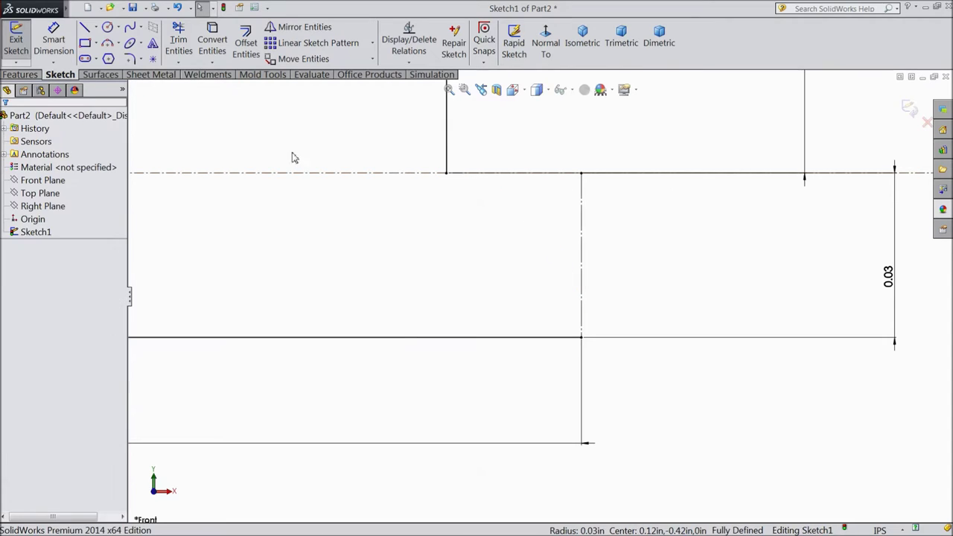
Step: Sketch a three-point arc of about 0.015 in radius from the vertical line's lower endpoint to the bottom line, tangent to the short construction line
left_click(108, 43)
left_click_drag(447, 174, 556, 338)
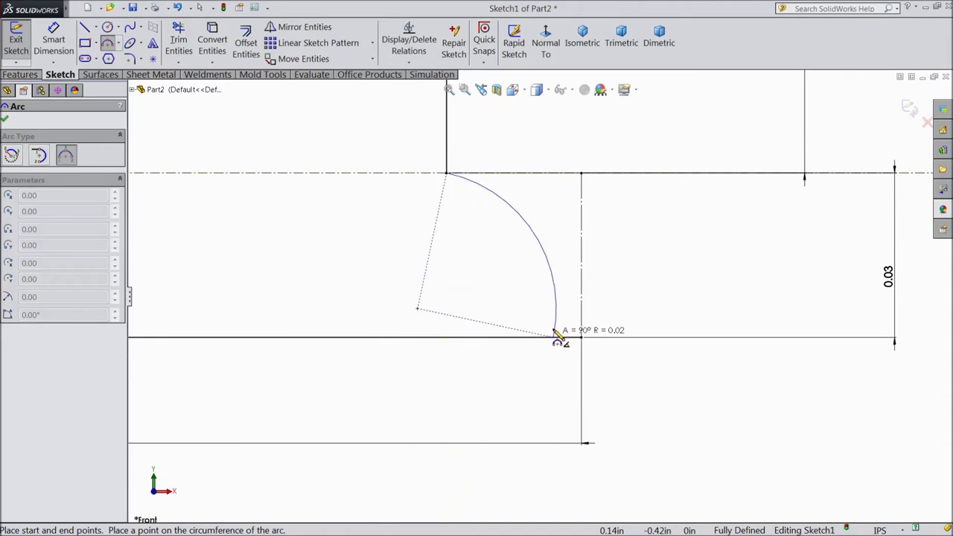
left_click(583, 273)
right_click(628, 263)
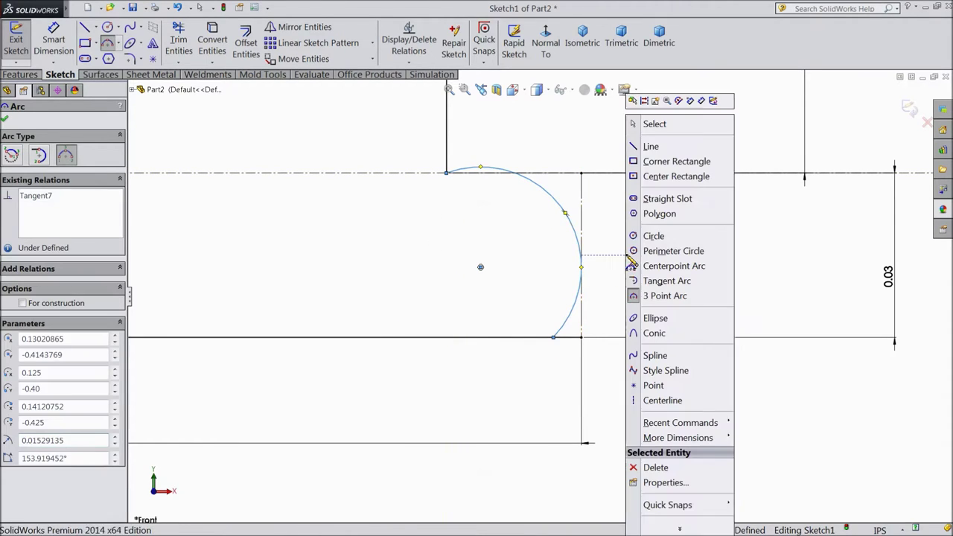
left_click(656, 125)
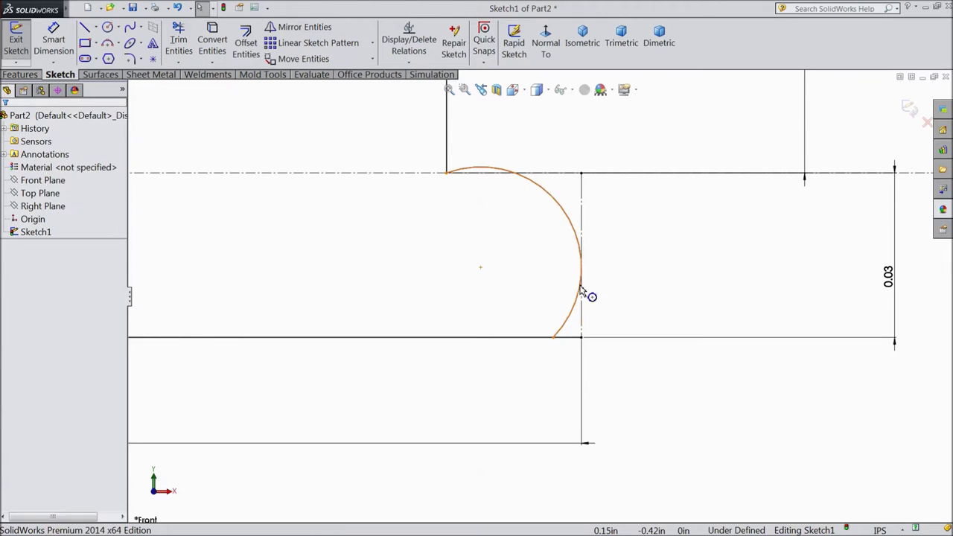
Step: Dimension the arc's lower endpoint from the vertical centerline and set the distance to 0.144 in
left_click(54, 41)
scroll(358, 256, "up", 4)
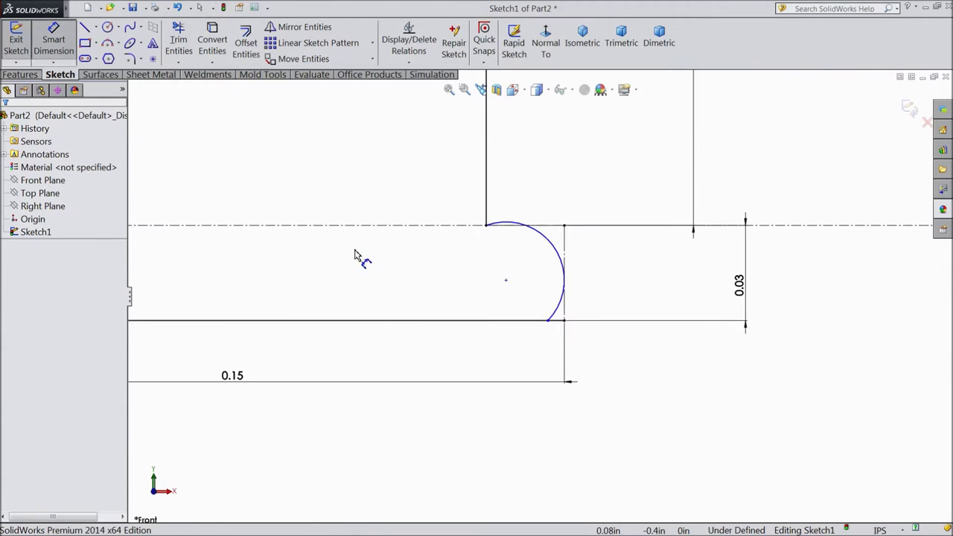
scroll(611, 356, "down", 2)
left_click(633, 313)
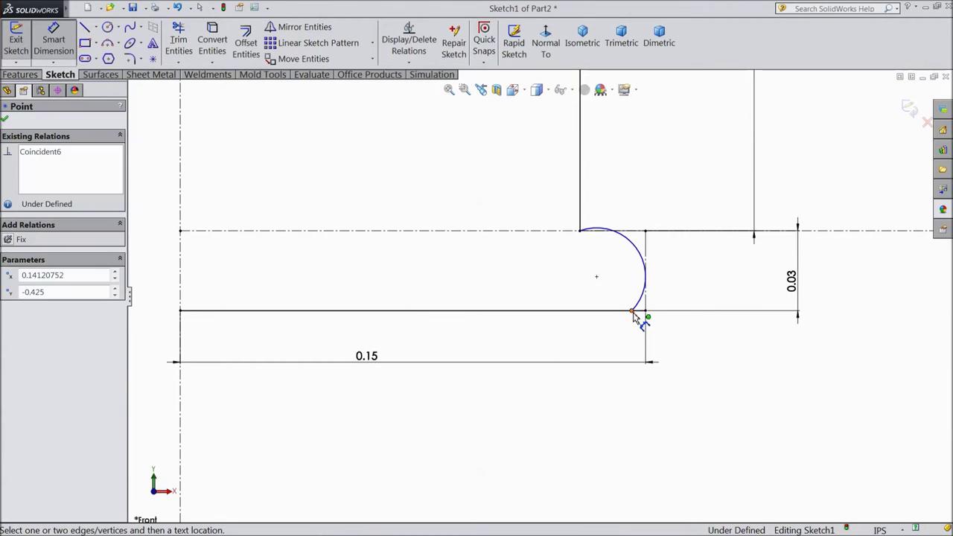
left_click(183, 296)
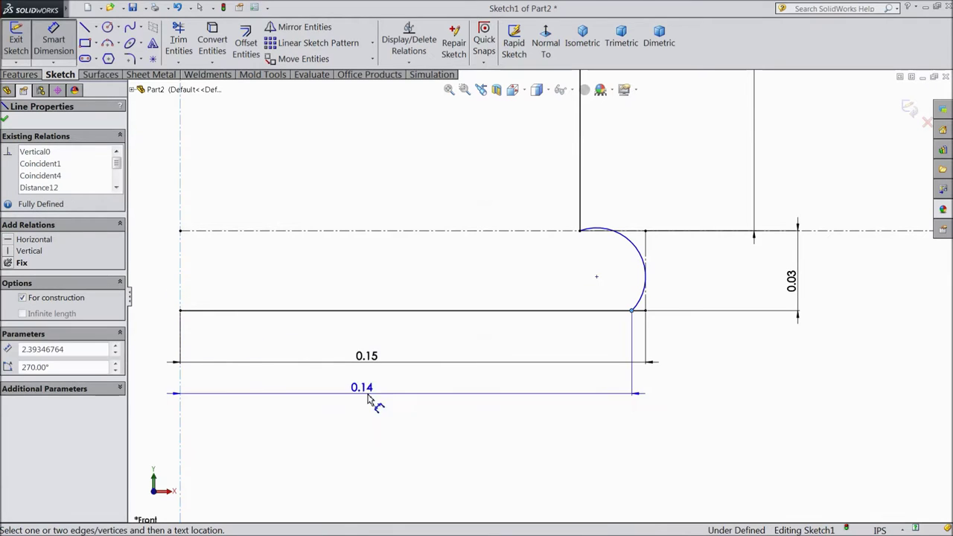
left_click(366, 400)
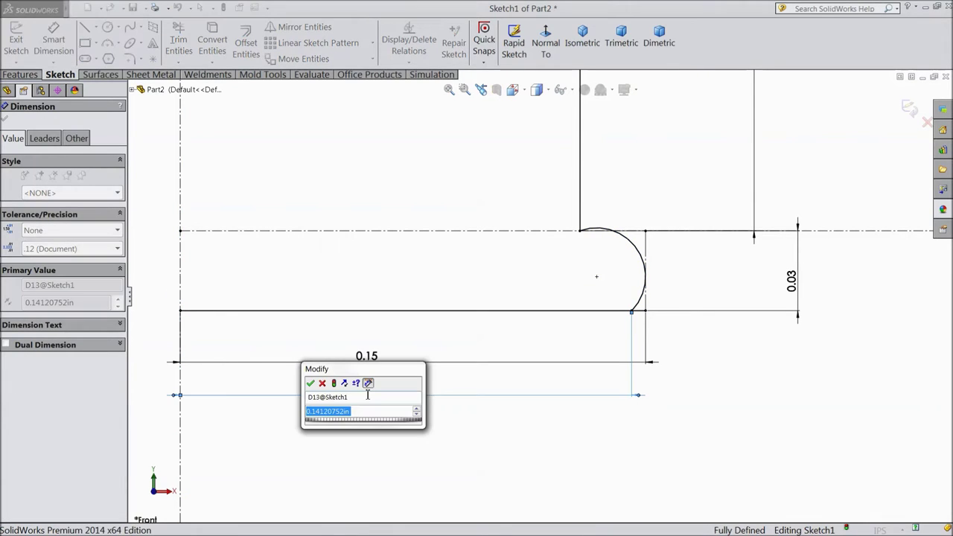
type("0.144")
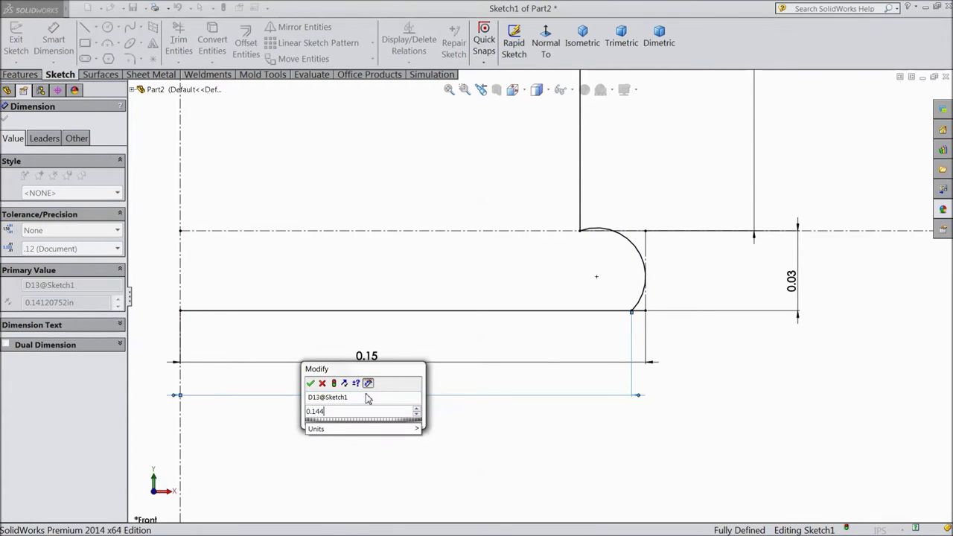
left_click(310, 382)
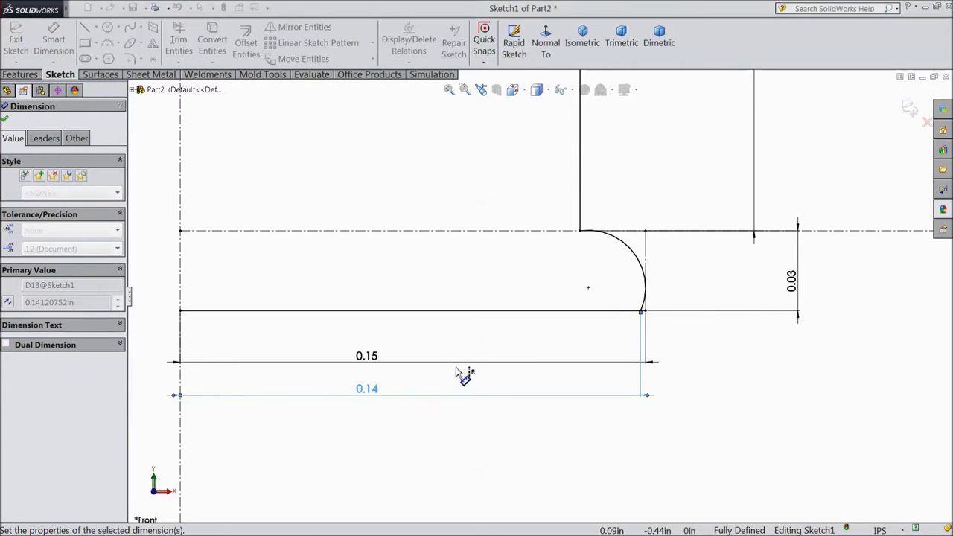
scroll(600, 259, "down", 3)
scroll(648, 356, "up", 2)
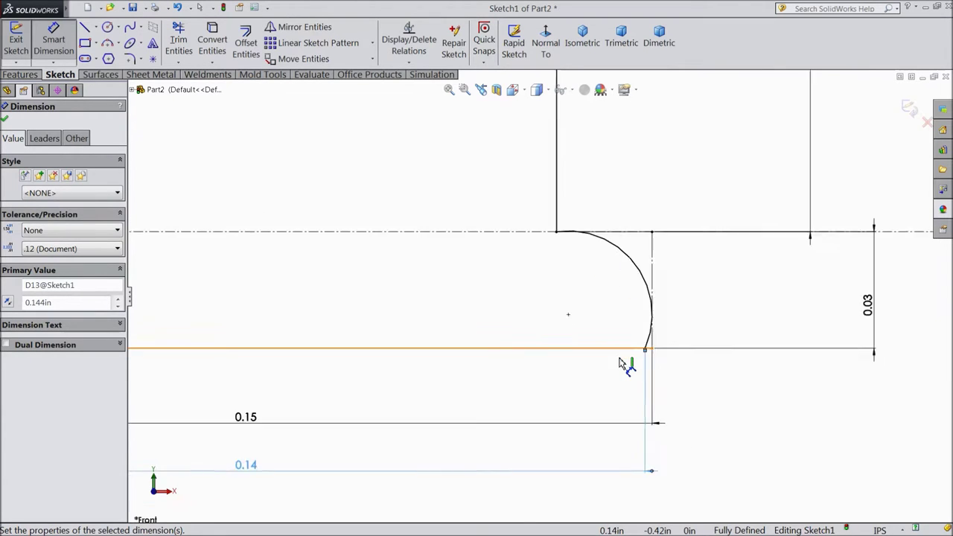
left_click(5, 120)
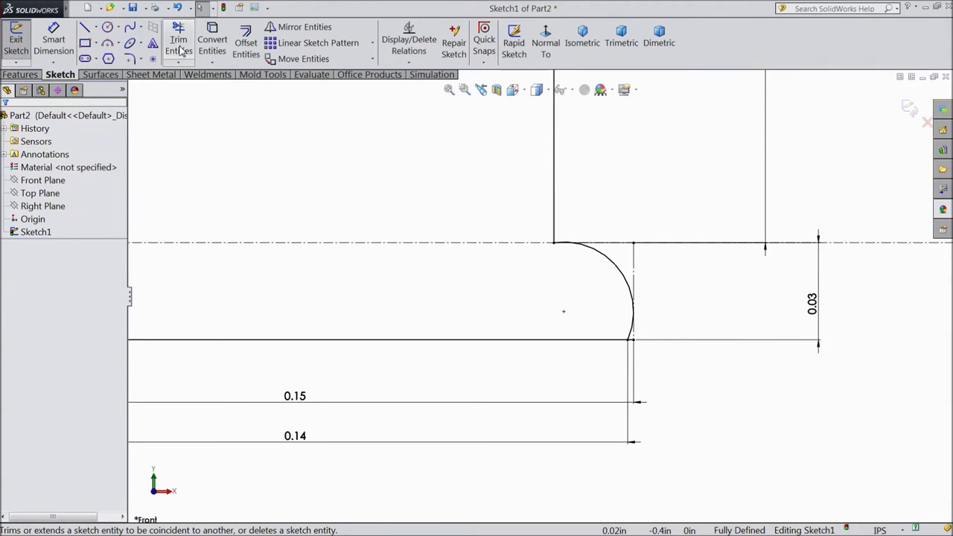
Step: Trim the short piece of the bottom line that extends past the arc's lower endpoint
left_click(179, 50)
scroll(605, 326, "down", 6)
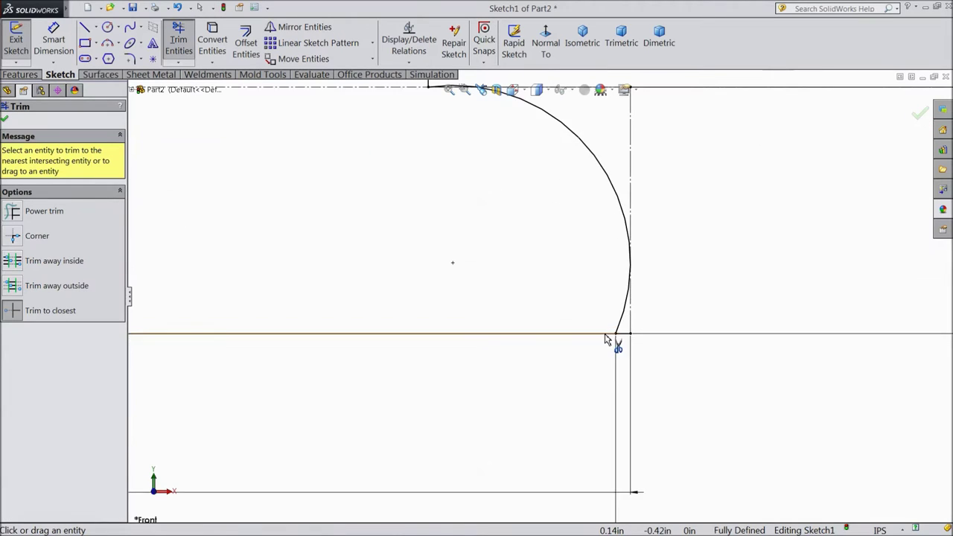
left_click(623, 313)
scroll(605, 325, "up", 2)
scroll(605, 326, "up", 5)
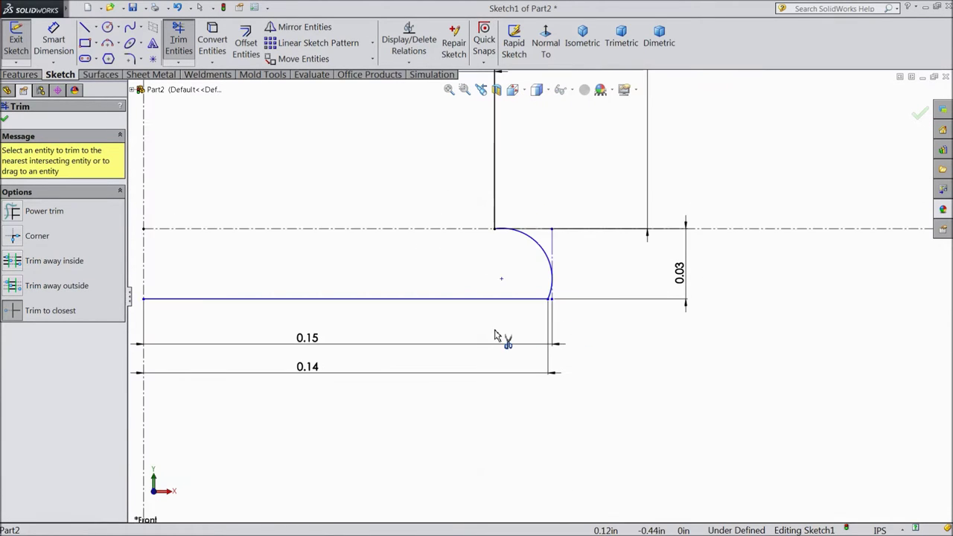
left_click(5, 120)
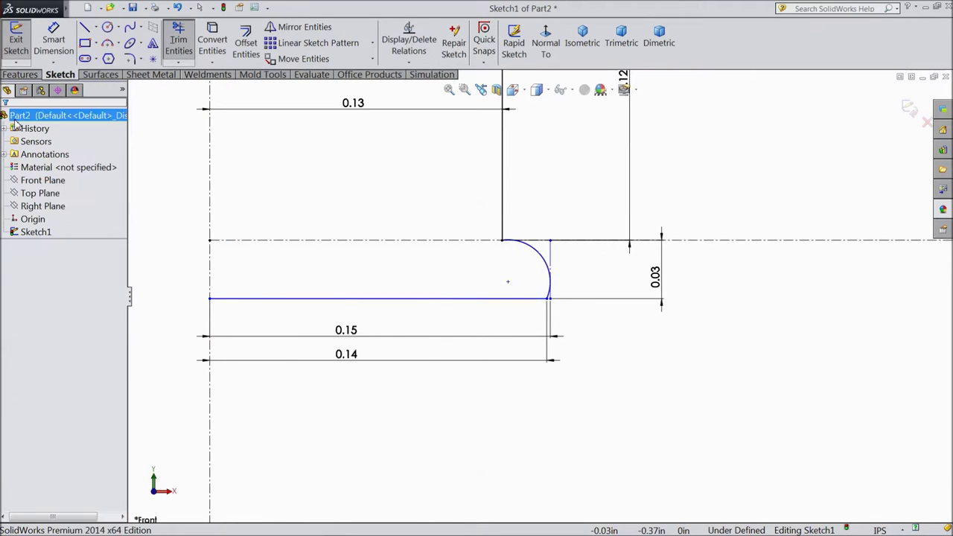
Step: Examine the arc endpoint's 0.144 in dimension and the overall revolve profile
scroll(506, 339, "down", 2)
left_click(254, 376)
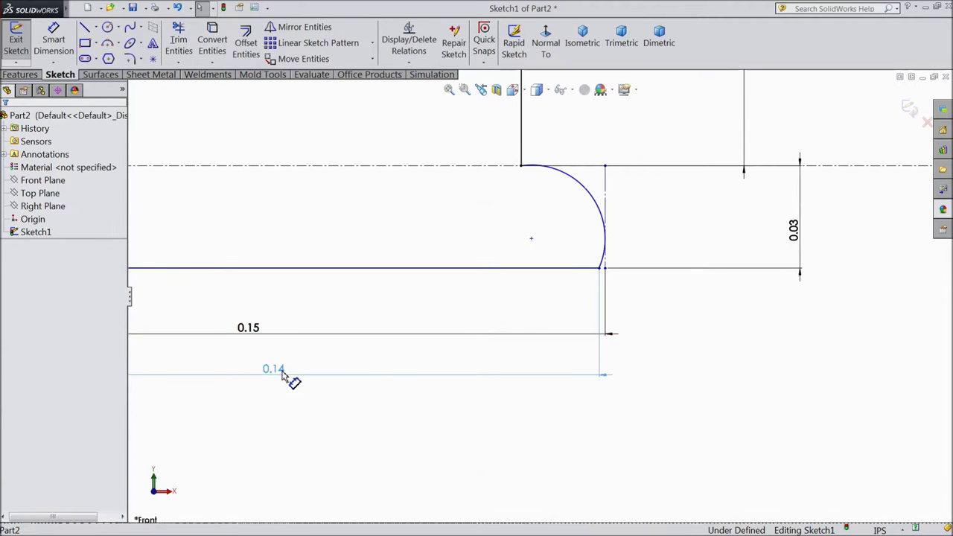
scroll(470, 365, "up", 3)
scroll(478, 342, "up", 2)
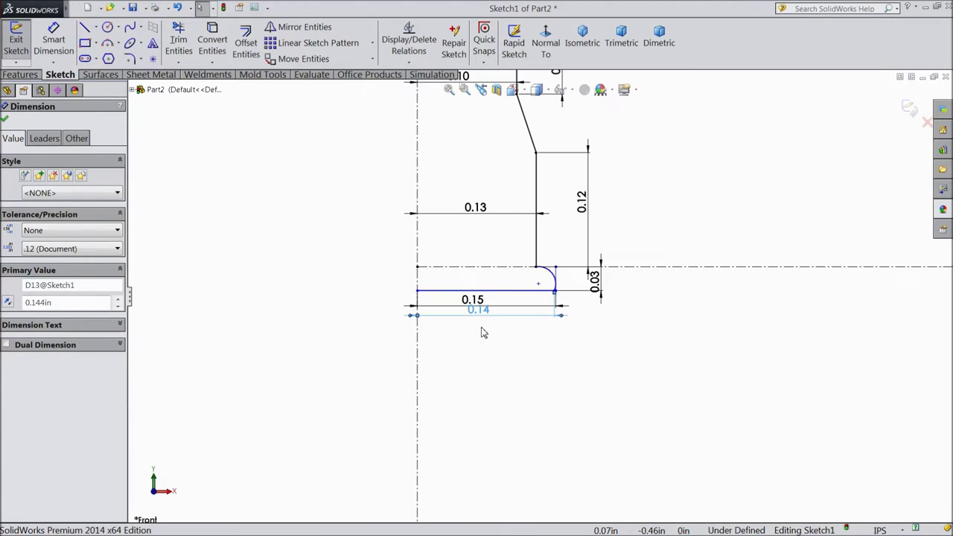
scroll(517, 340, "up", 3)
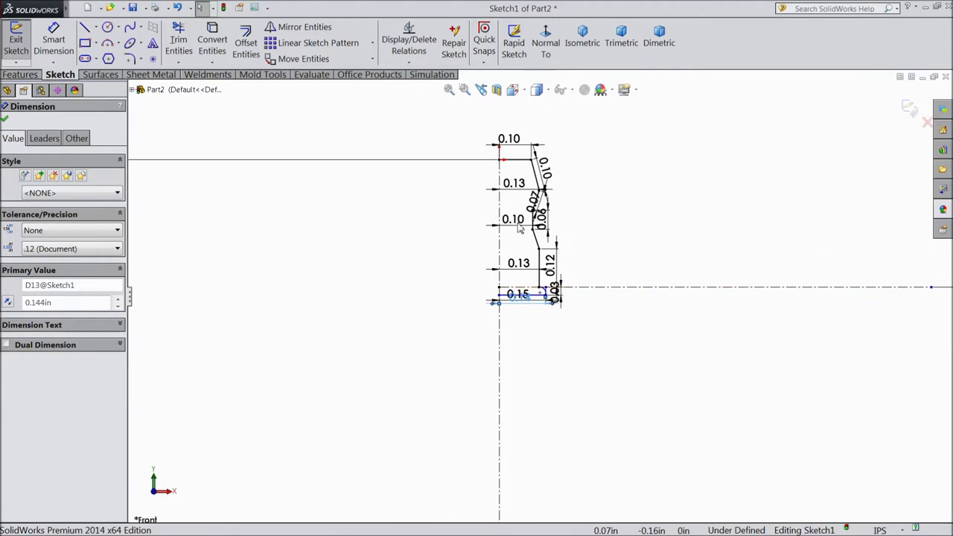
middle_click_drag(522, 108, 531, 207, "ctrl")
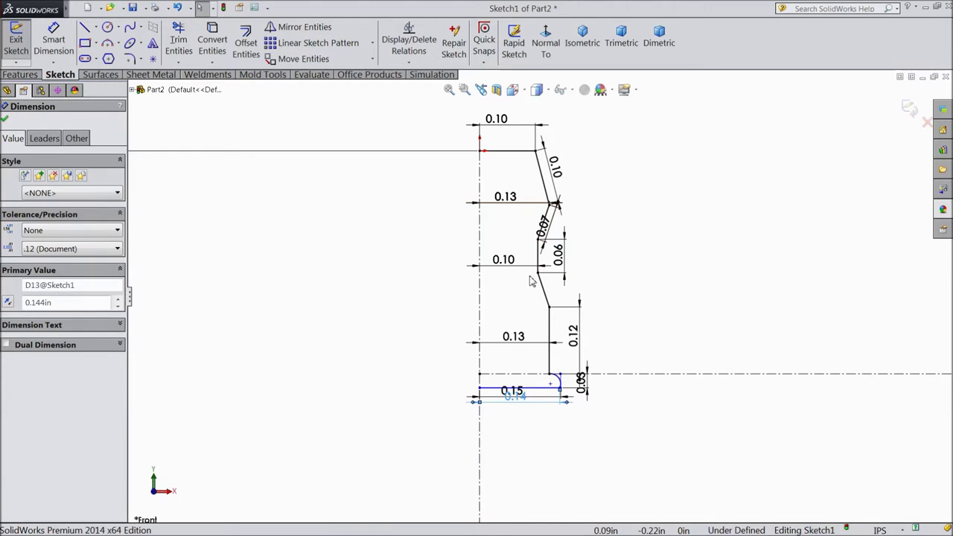
left_click(5, 119)
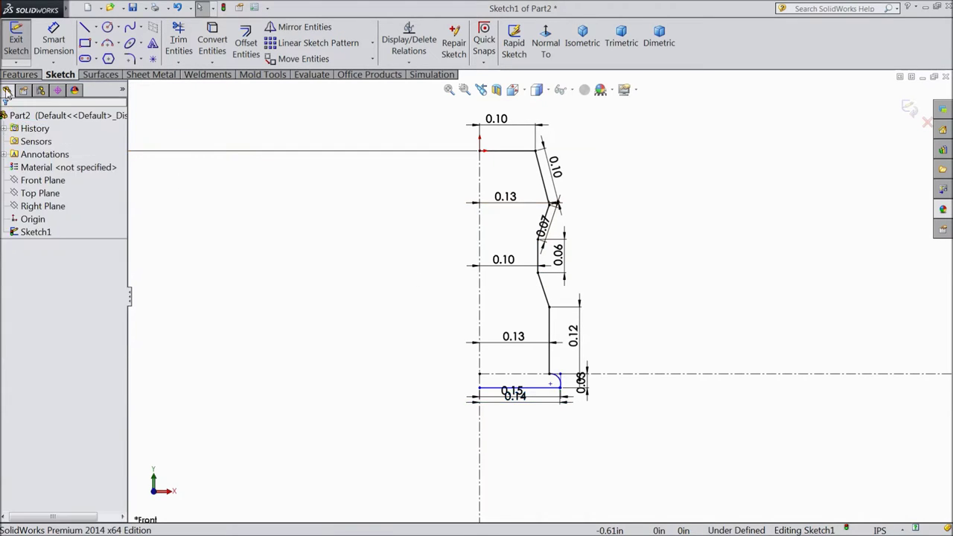
left_click(20, 74)
left_click(66, 43)
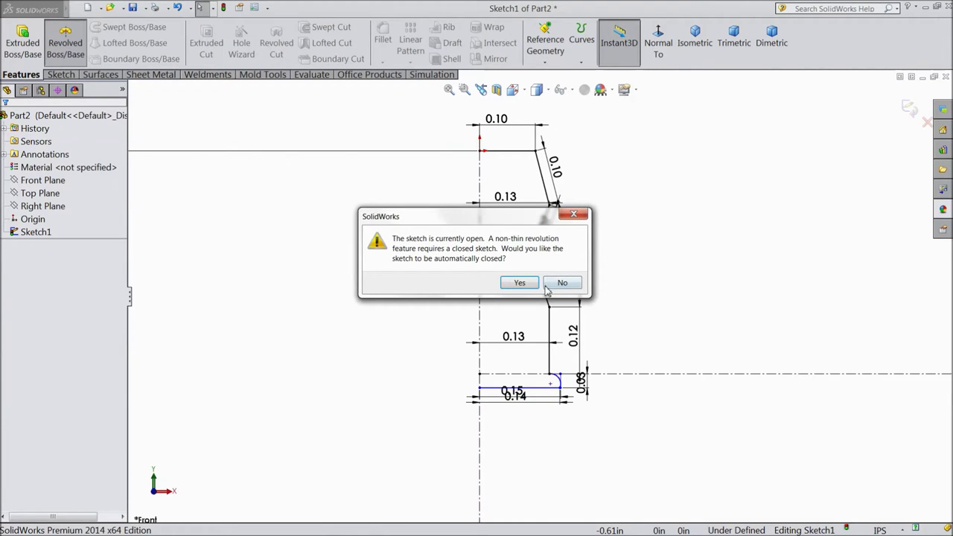
left_click(574, 215)
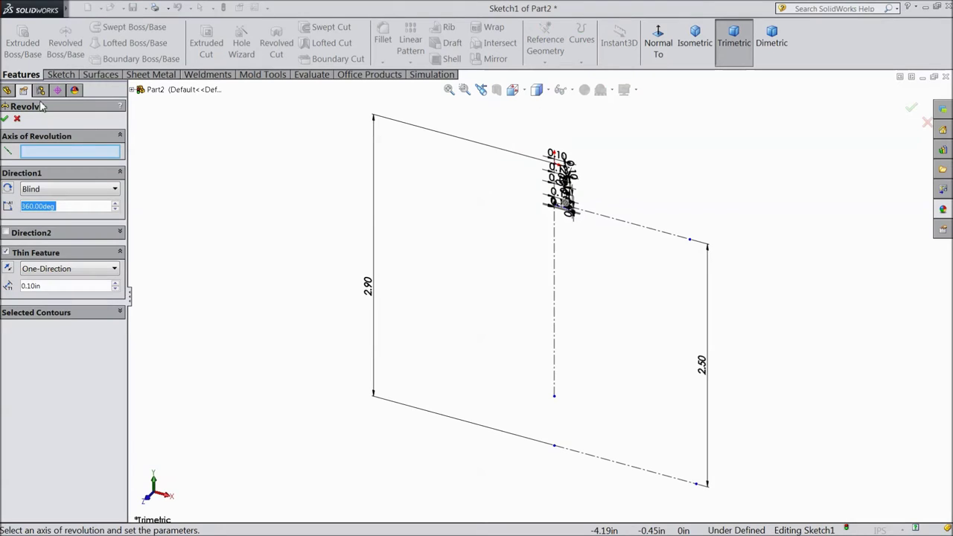
left_click(61, 75)
left_click(17, 119)
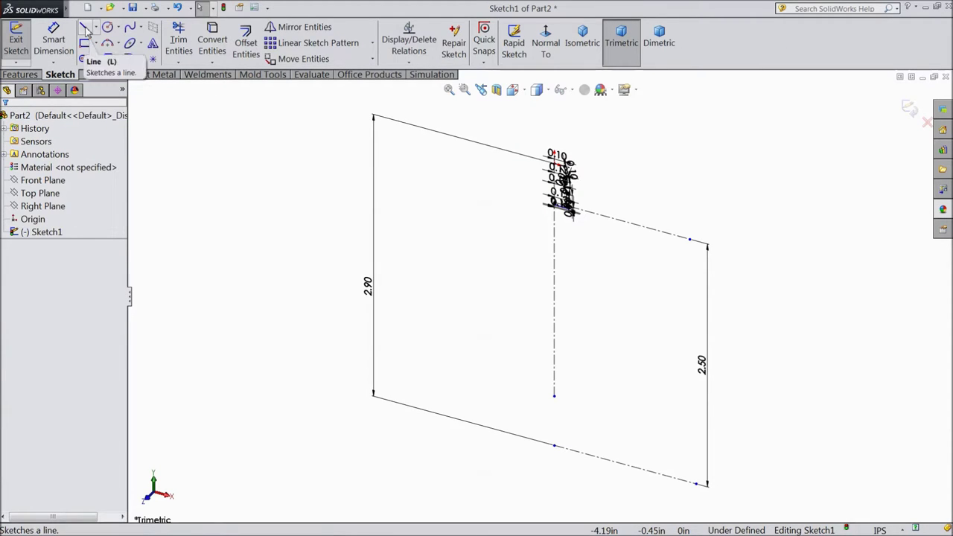
Step: Close the profile with a vertical line about 0.42 in long from the origin down to the bottom line's inner endpoint
left_click(87, 29)
scroll(566, 171, "down", 8)
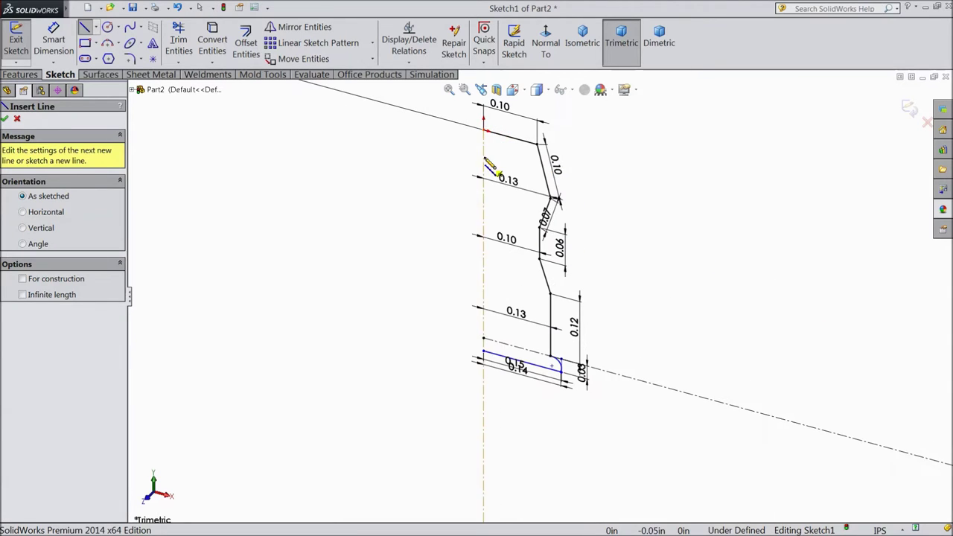
left_click(485, 132)
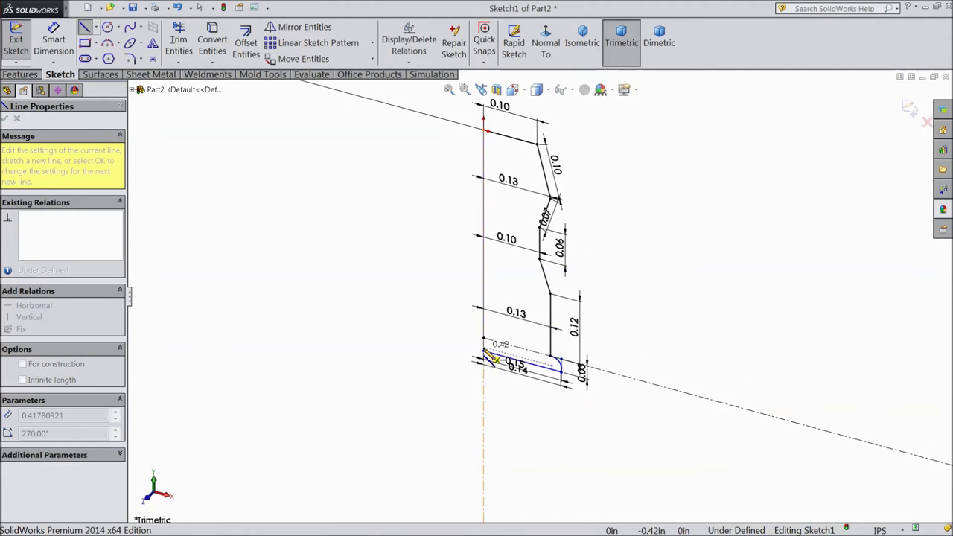
left_click(484, 351)
right_click(393, 301)
left_click(416, 141)
Step: Revolve the closed profile 360 degrees about the vertical line through the origin
left_click(21, 75)
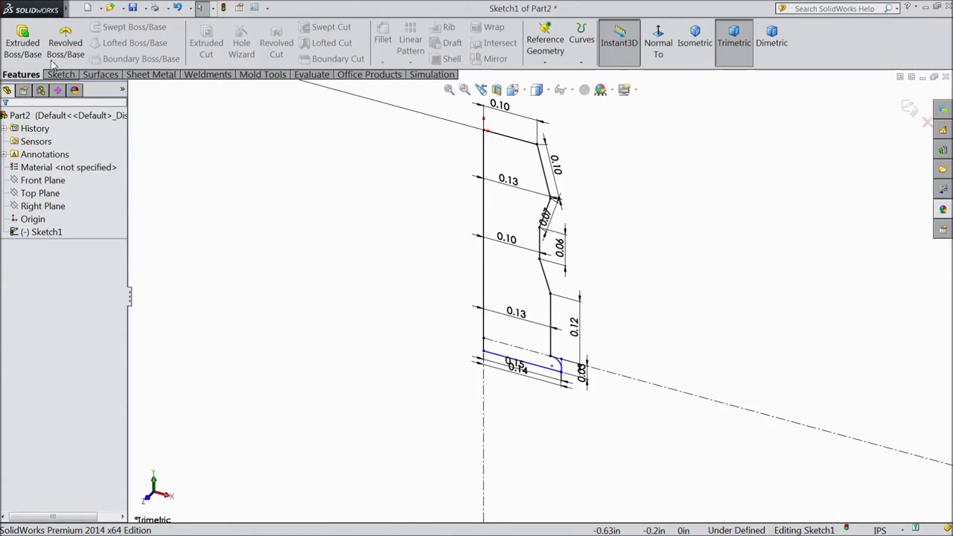
left_click(65, 42)
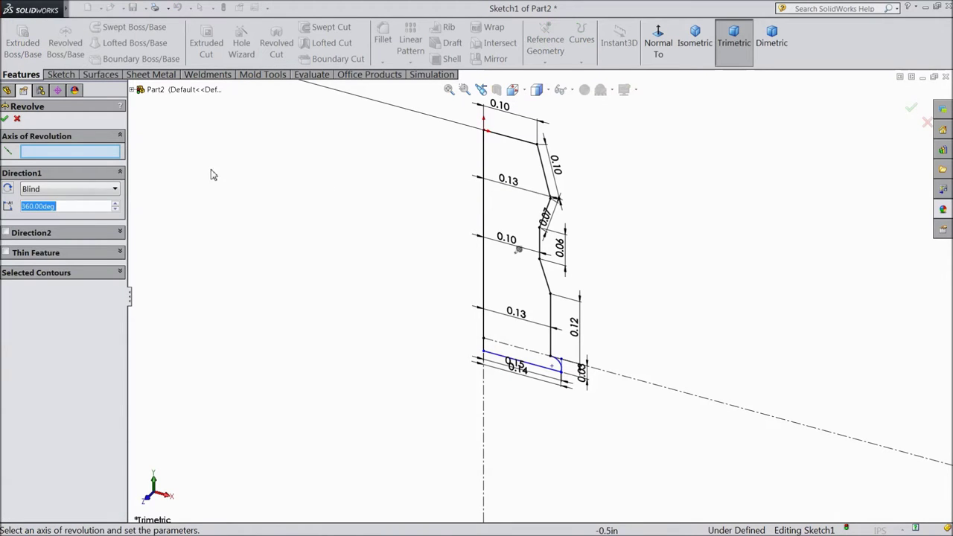
left_click(484, 252)
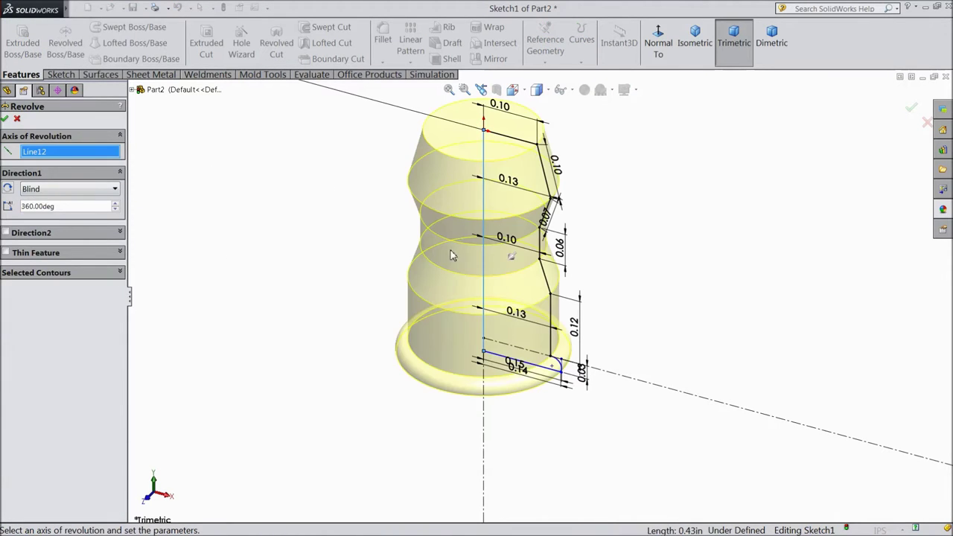
left_click(5, 119)
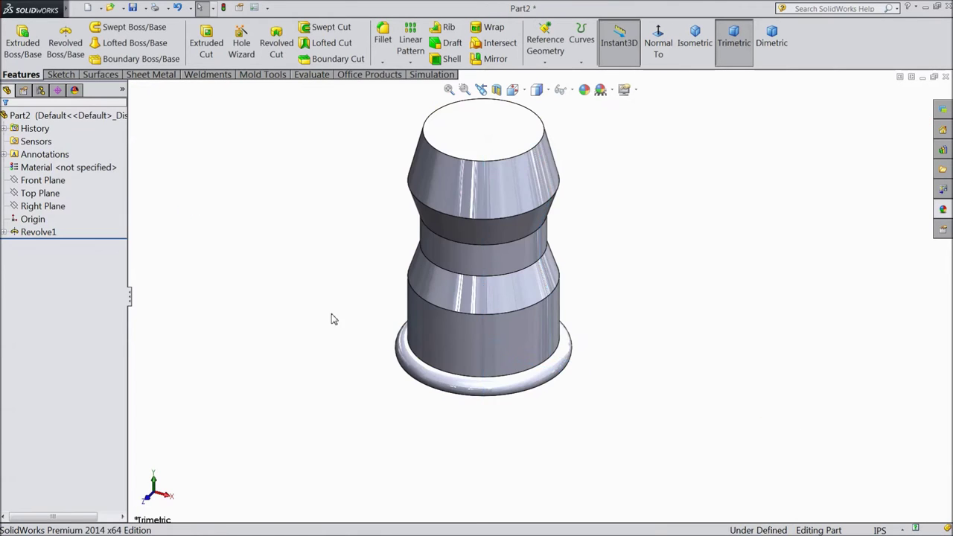
Step: Give the whole part a dark grey color with RGB 64, 64, 64
middle_click_drag(365, 348, 468, 267)
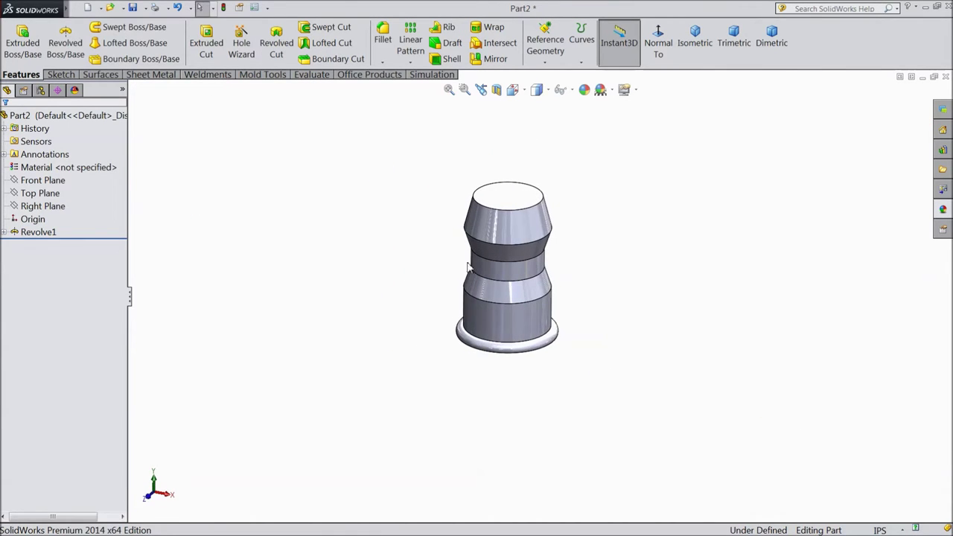
left_click(585, 89)
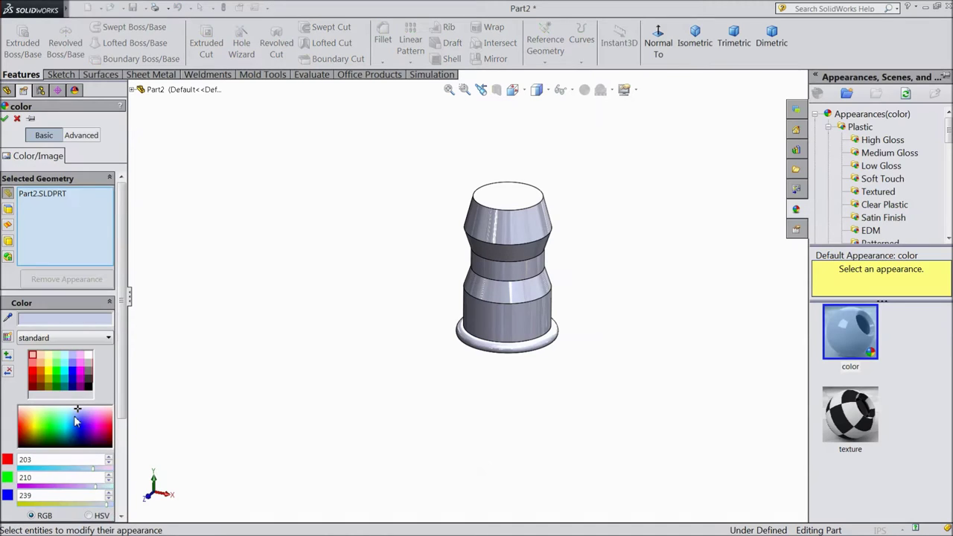
left_click(89, 387)
left_click(88, 381)
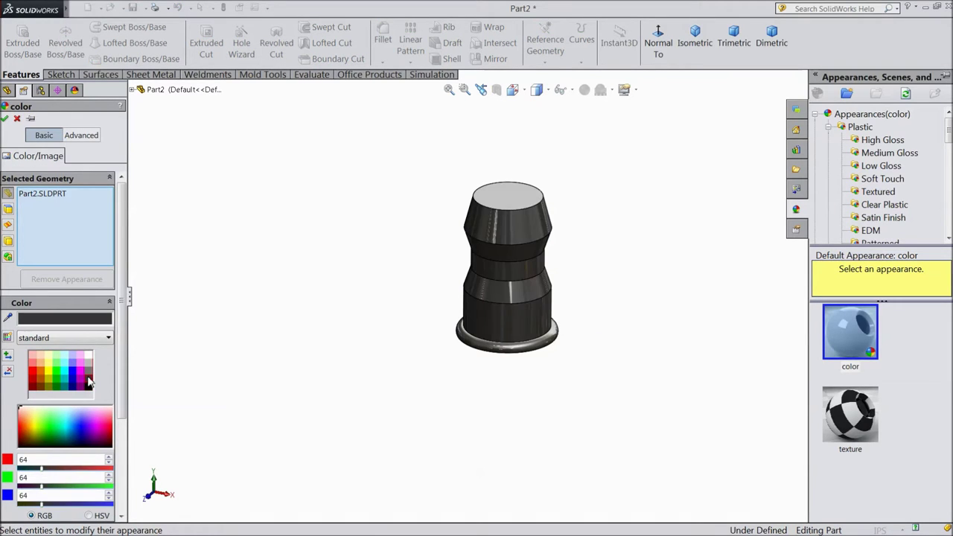
middle_click_drag(313, 377, 549, 300)
left_click(6, 119)
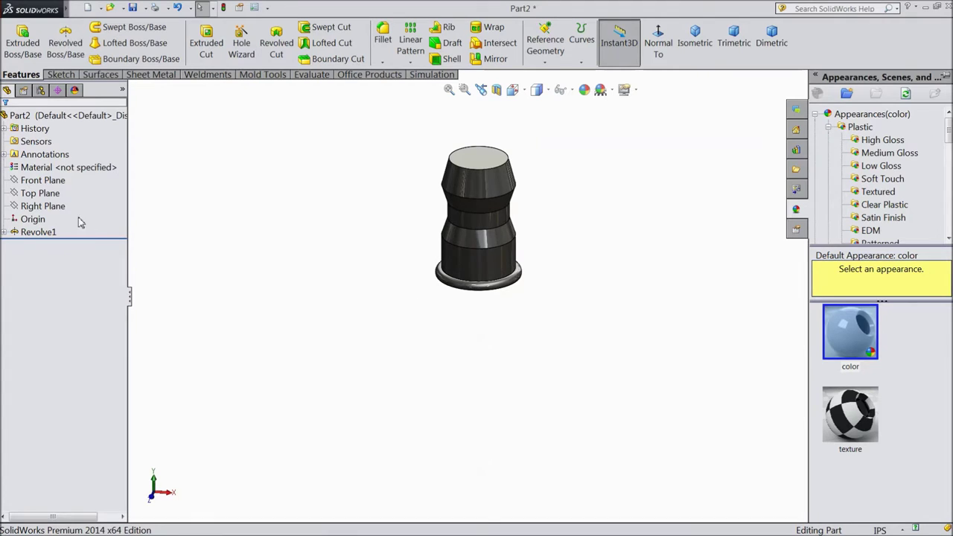
Step: Start a new sketch on the Front Plane and view it straight on
left_click(60, 181)
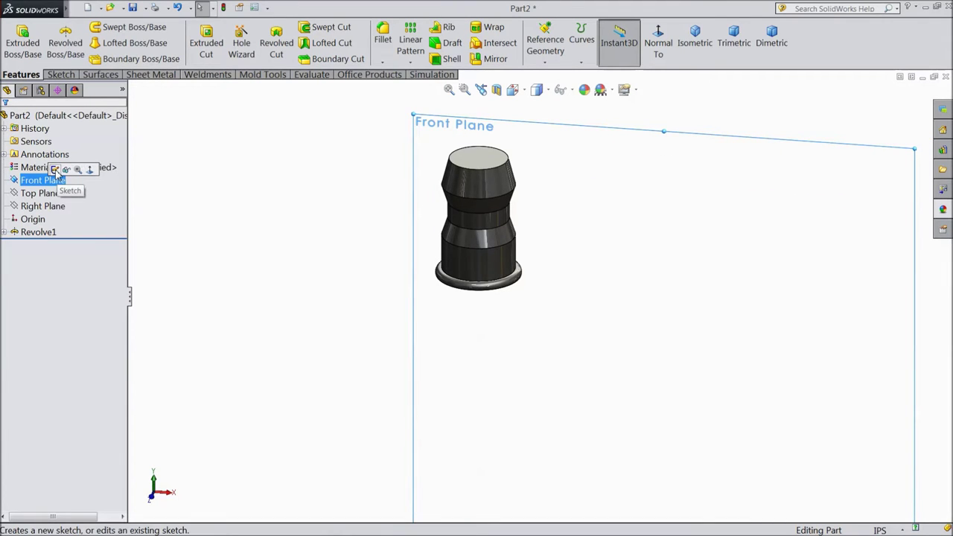
left_click(55, 170)
left_click(659, 43)
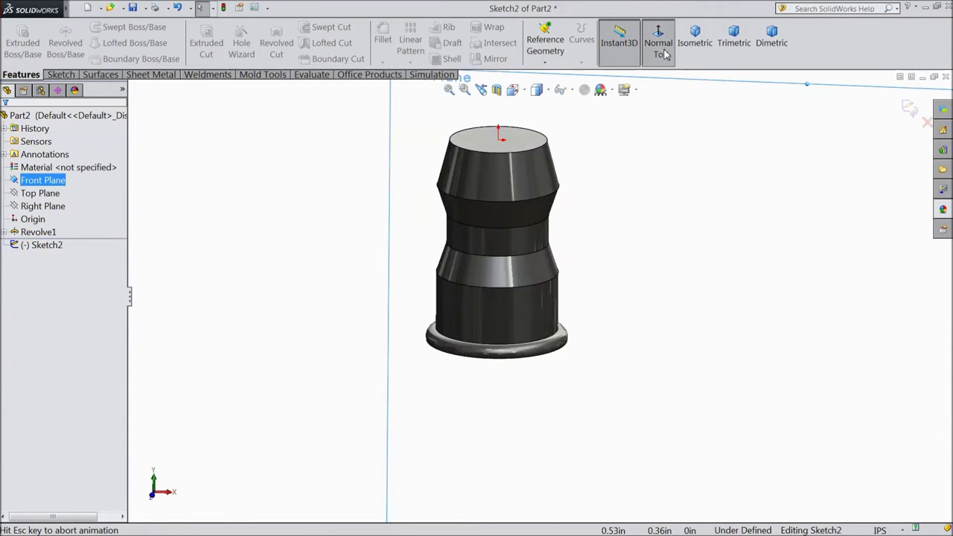
scroll(570, 251, "up", 4)
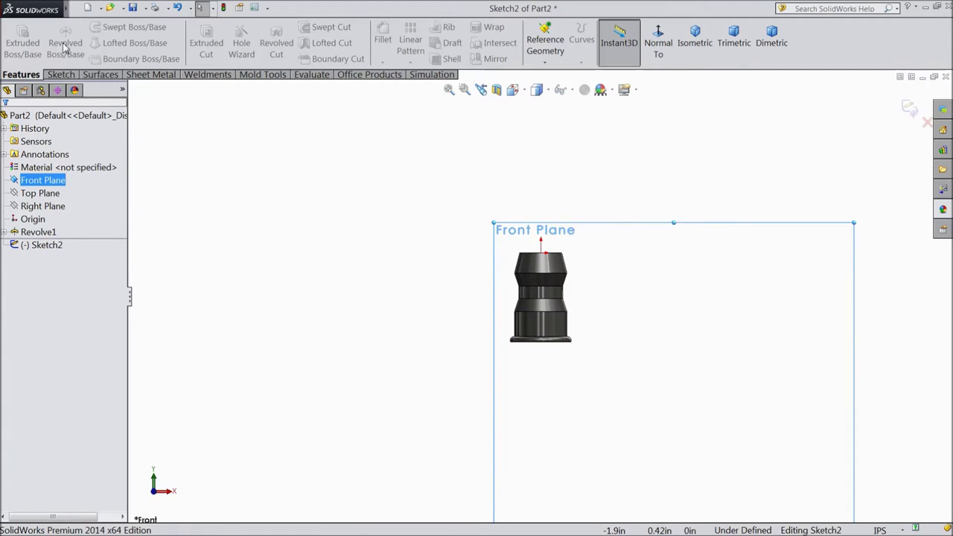
Step: Draw a vertical centerline from the center of the terminal's bottom edge straight down
left_click(61, 74)
left_click(96, 28)
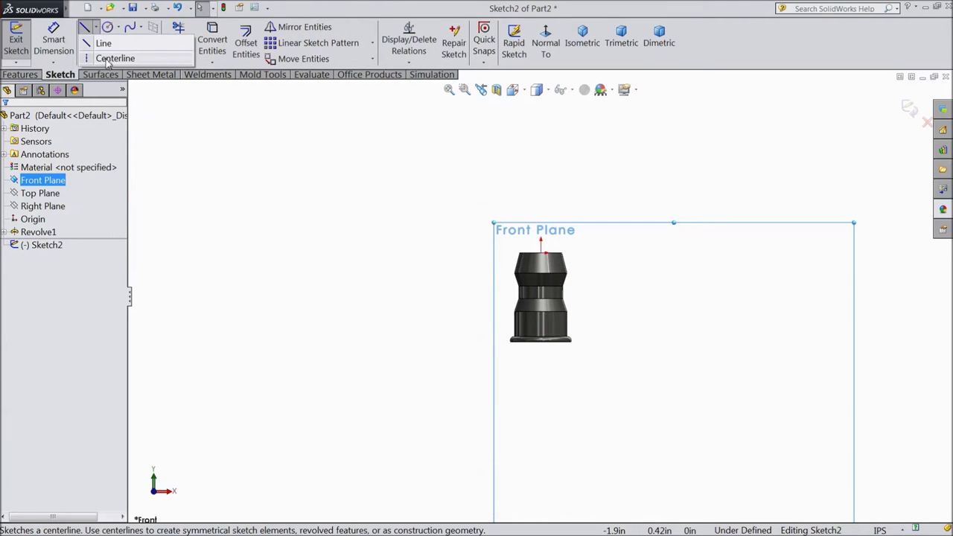
left_click(109, 59)
scroll(539, 304, "up", 2)
scroll(581, 373, "down", 4)
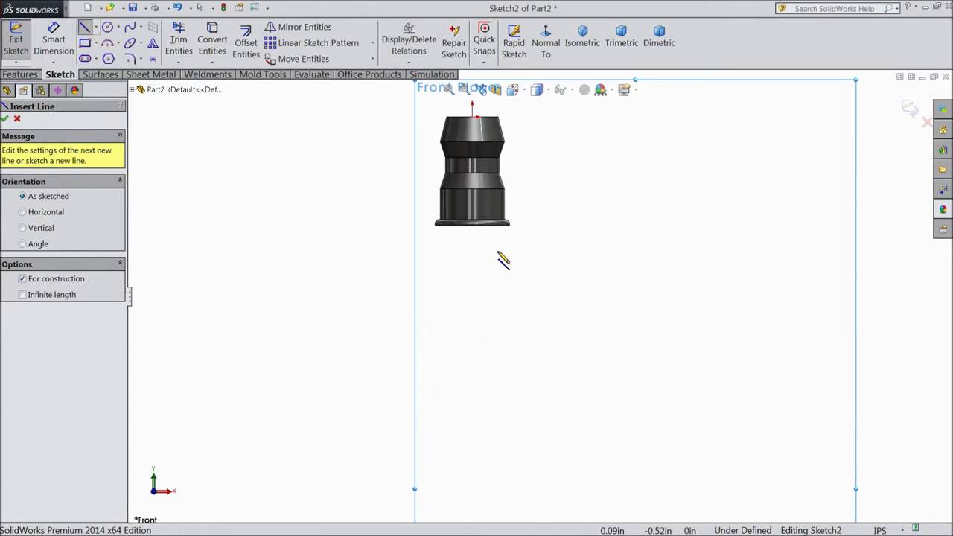
left_click(473, 225)
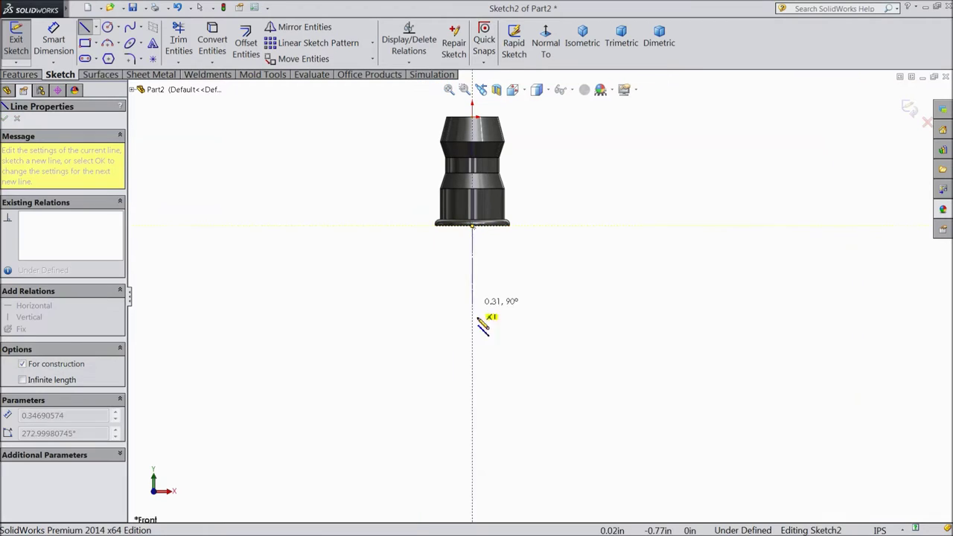
left_click(472, 479)
right_click(560, 394)
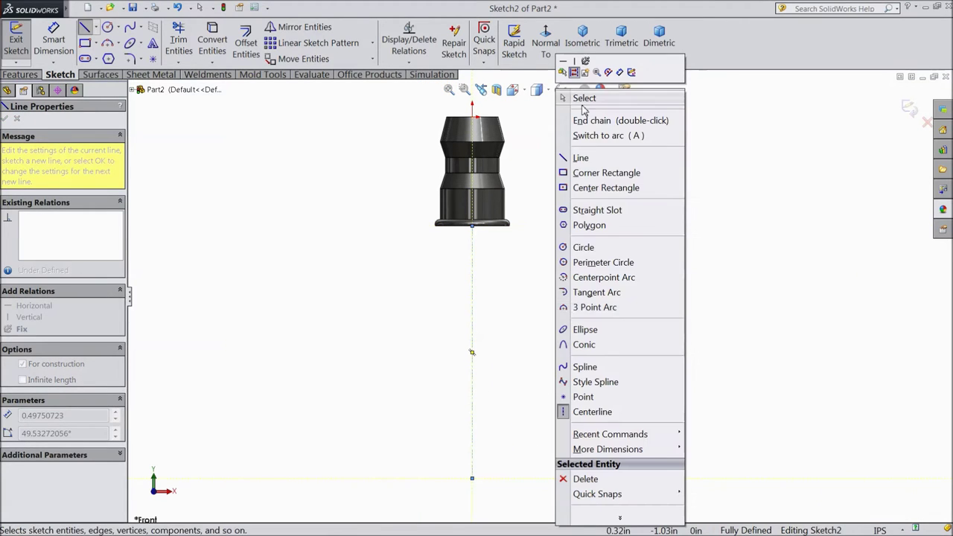
left_click(585, 100)
Step: Sketch a line about 0.12 in long outward from the centerline's top end along the terminal's bottom edge, then a line slanting down and outward
left_click(85, 29)
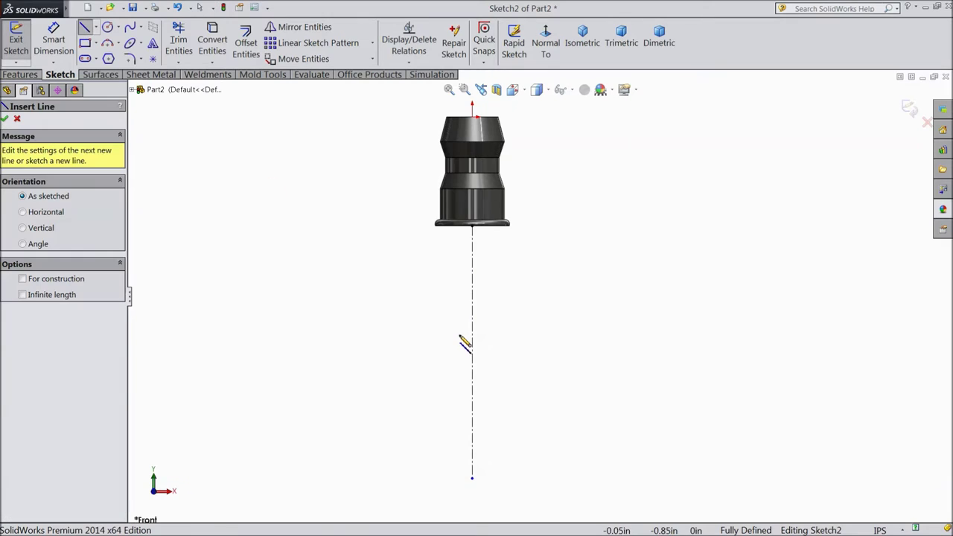
scroll(517, 186, "down", 3)
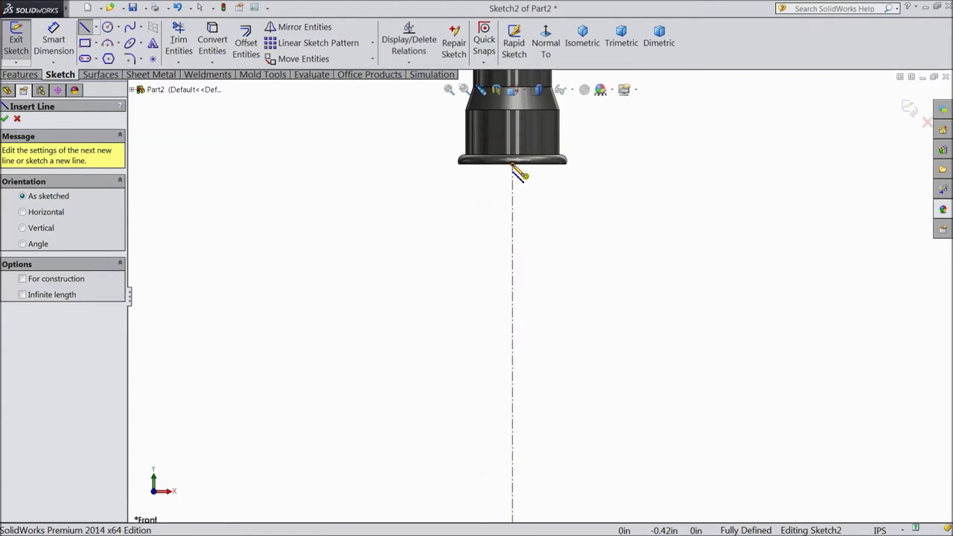
left_click(513, 165)
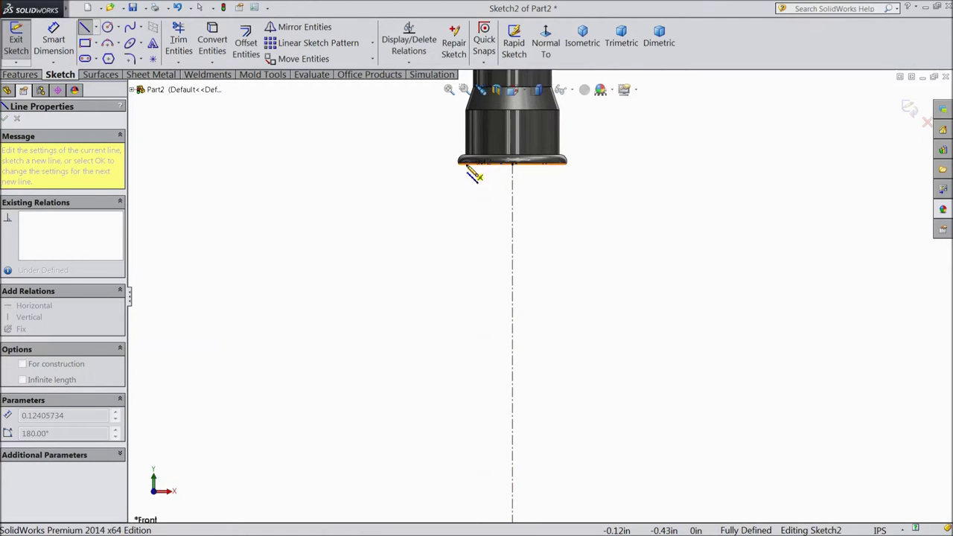
left_click(466, 164)
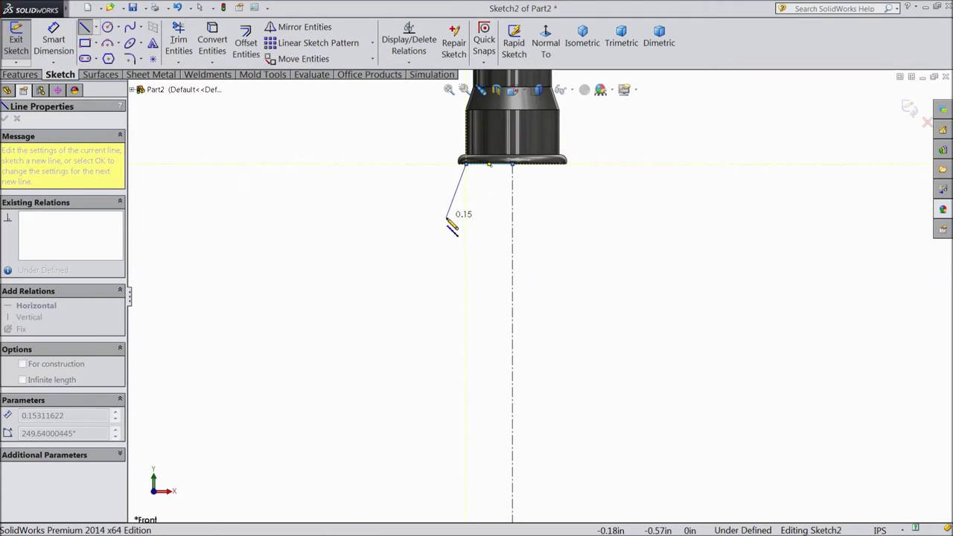
left_click(444, 219)
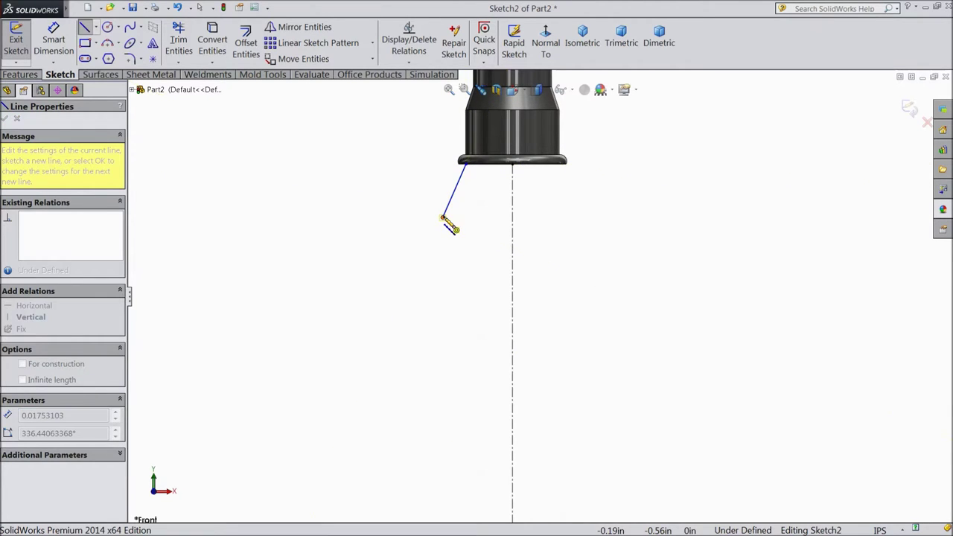
Step: Continue the profile downward with four arcs of about 0.05 in radius bulging toward the centerline, joined by short vertical lines
left_click(436, 255)
left_click(436, 274)
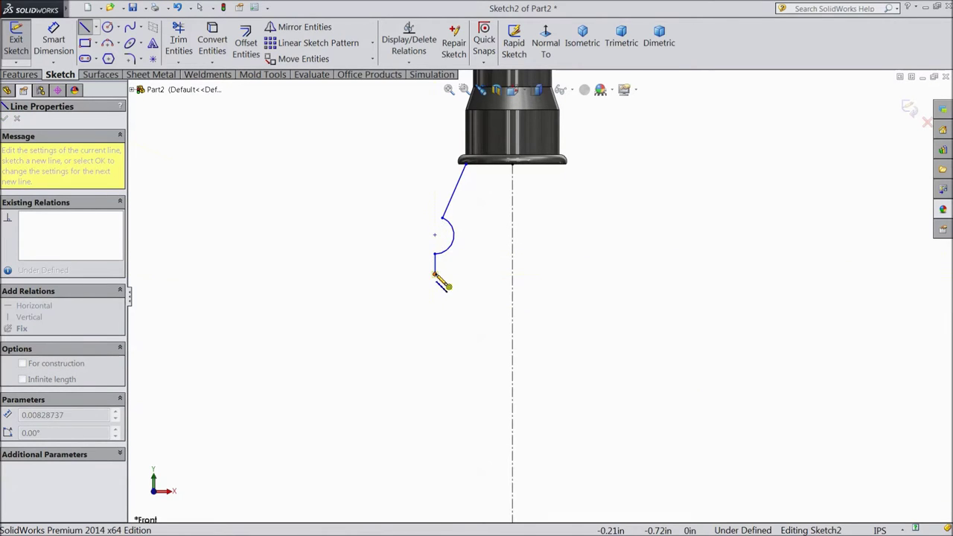
left_click(436, 312)
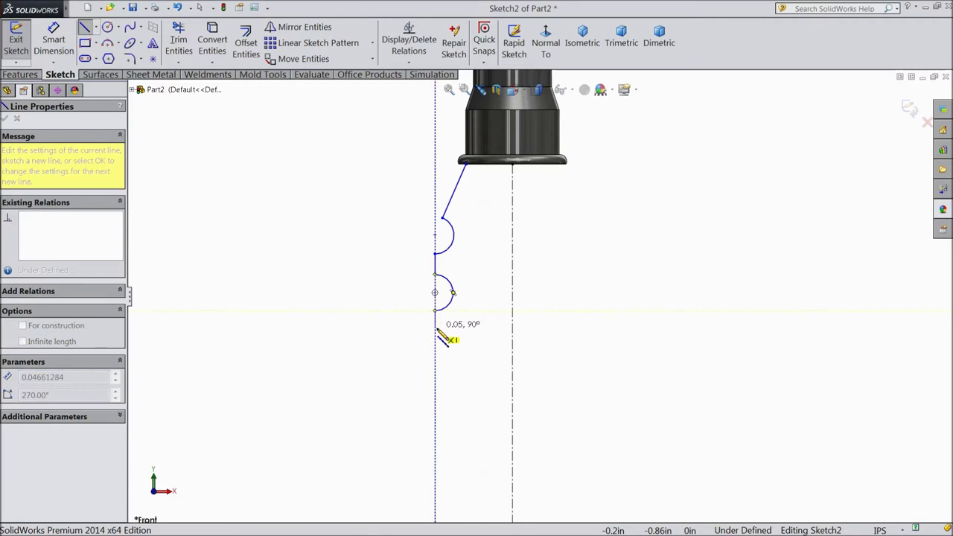
left_click(436, 337)
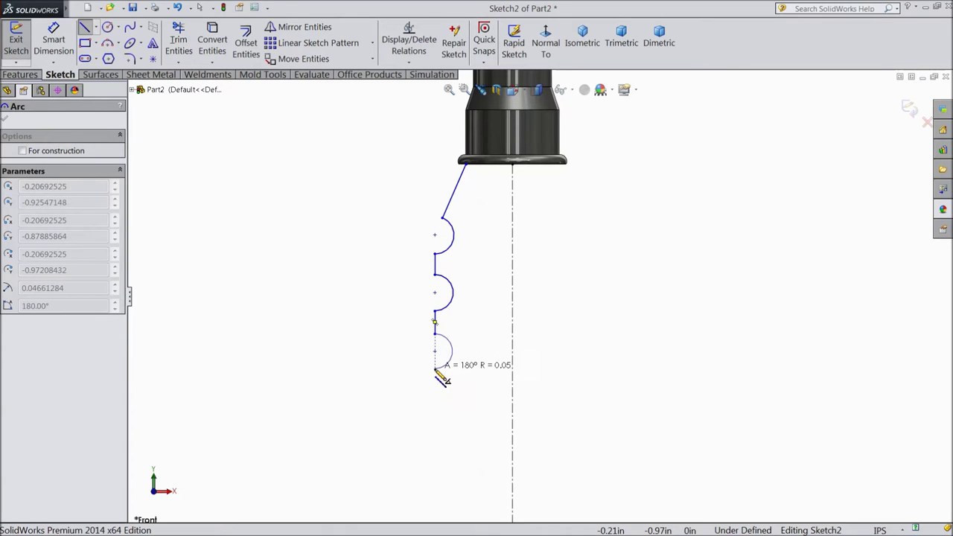
left_click(436, 370)
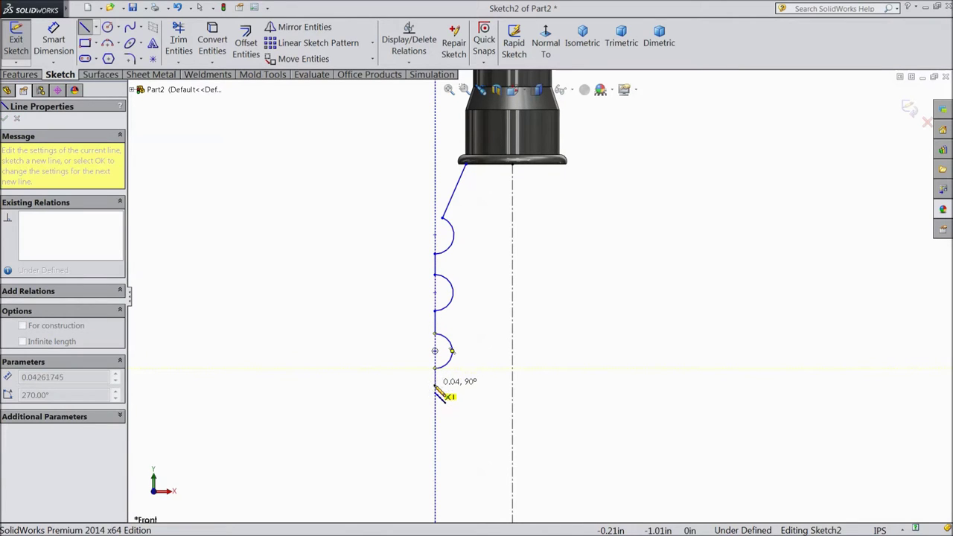
left_click(436, 388)
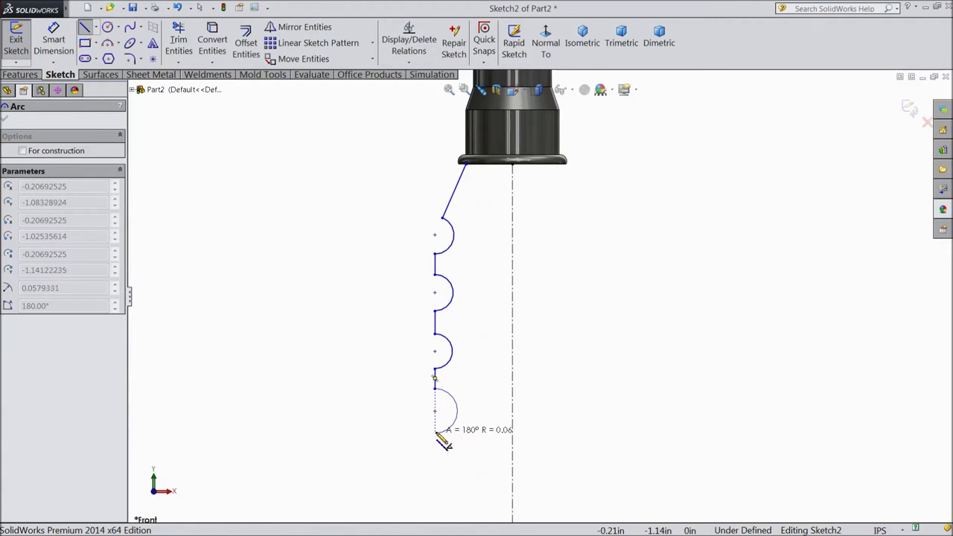
left_click(438, 427)
scroll(439, 426, "down", 2)
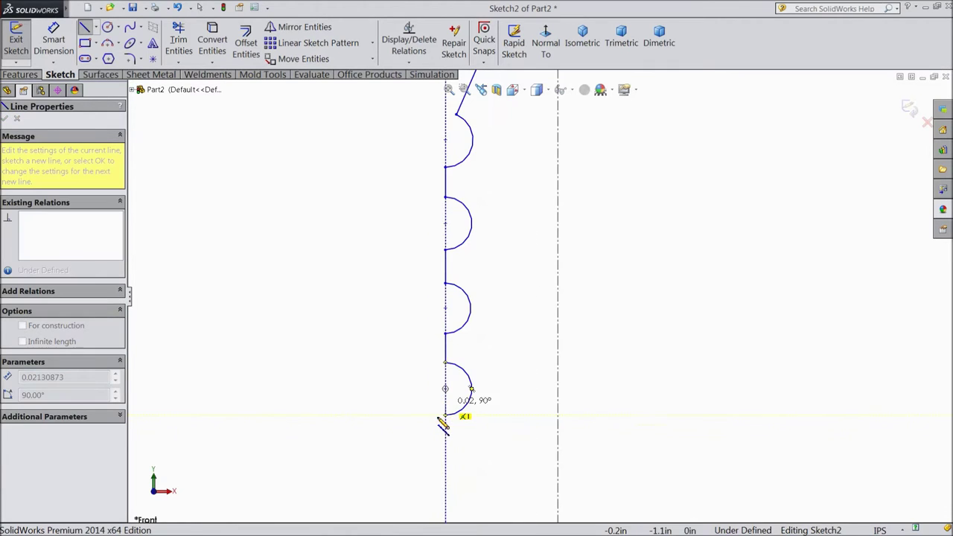
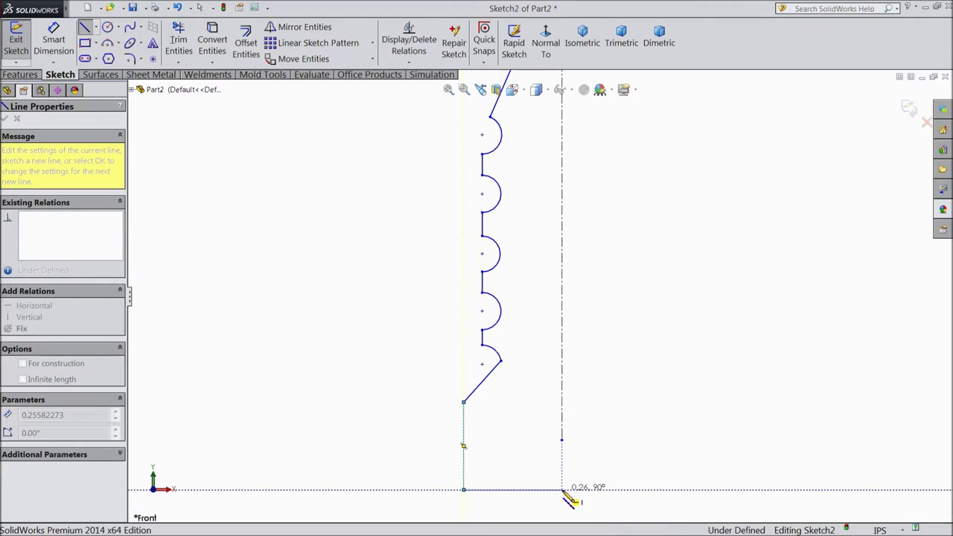
Step: Finish the profile with a horizontal bottom line about 0.26 in long ending in line with the centerline
left_click(562, 490)
right_click(588, 477)
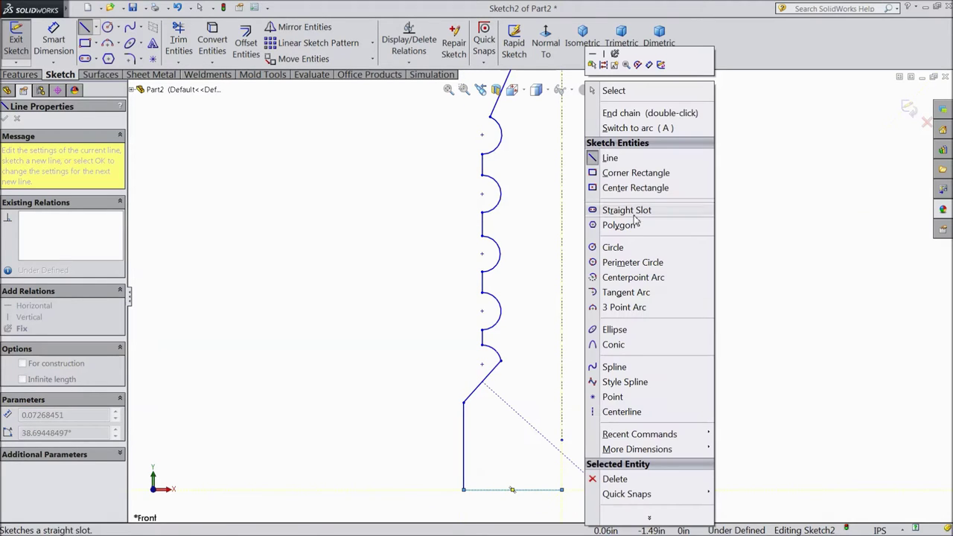
left_click(619, 110)
Step: Extend the centerline's lower endpoint past the profile's bottom line to about Y -1.75 in
scroll(595, 298, "up", 3)
left_click_drag(518, 382, 517, 496)
scroll(557, 331, "up", 2)
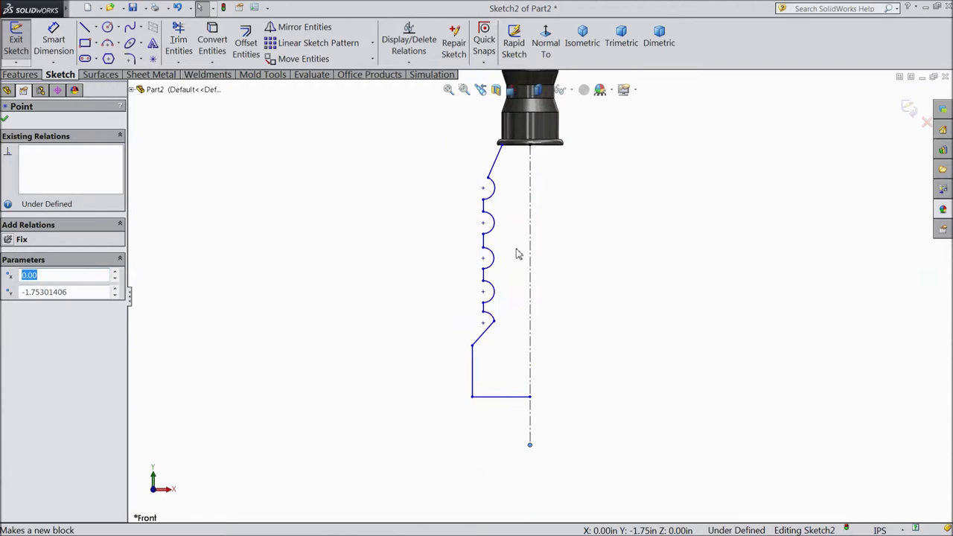
scroll(553, 251, "down", 1)
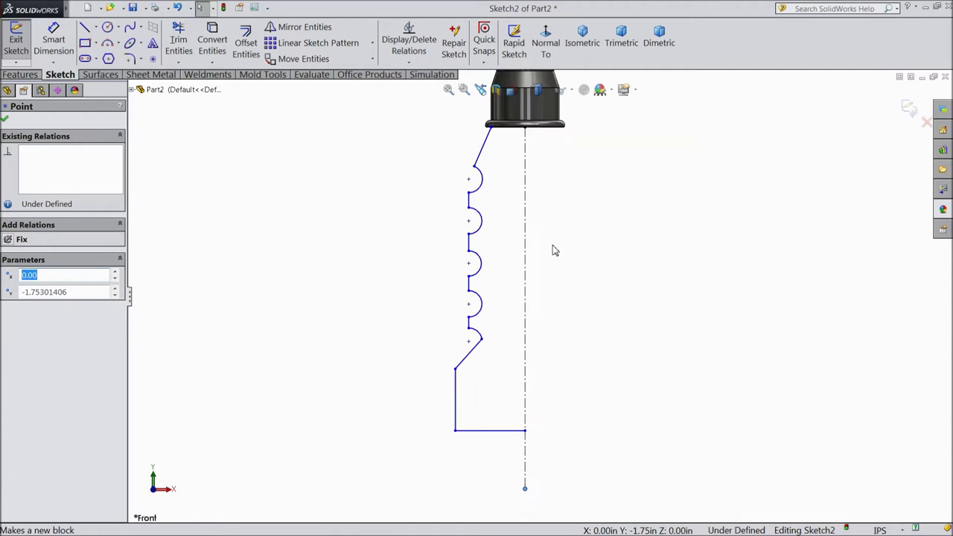
Step: Draw a vertical centerline from the innermost point of the topmost arc down past the lowest arc
left_click(96, 29)
left_click(108, 57)
scroll(529, 221, "down", 2)
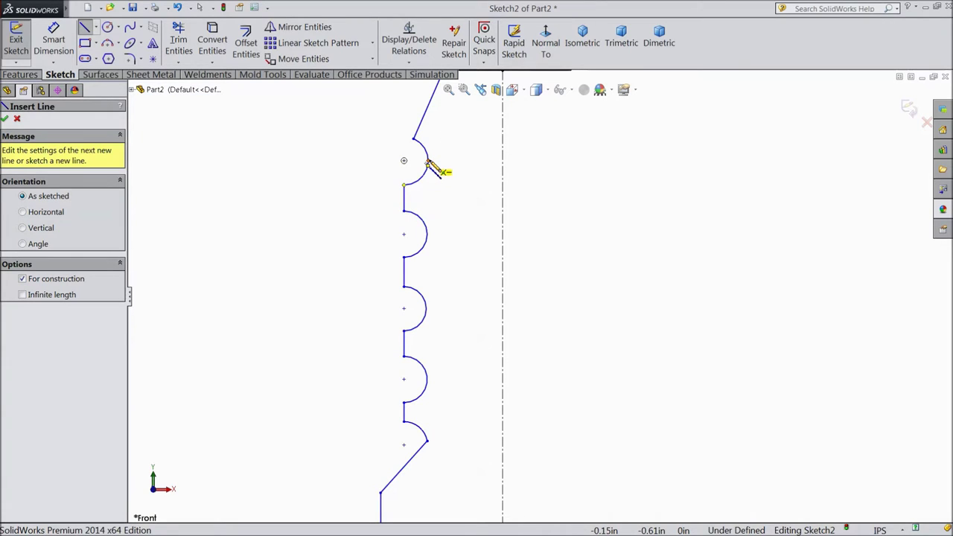
scroll(429, 166, "down", 8)
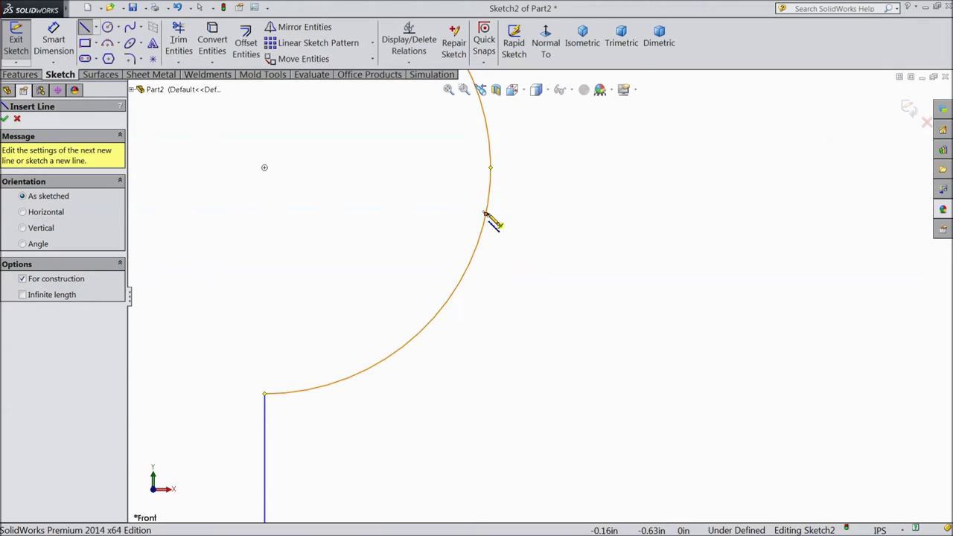
left_click(485, 214)
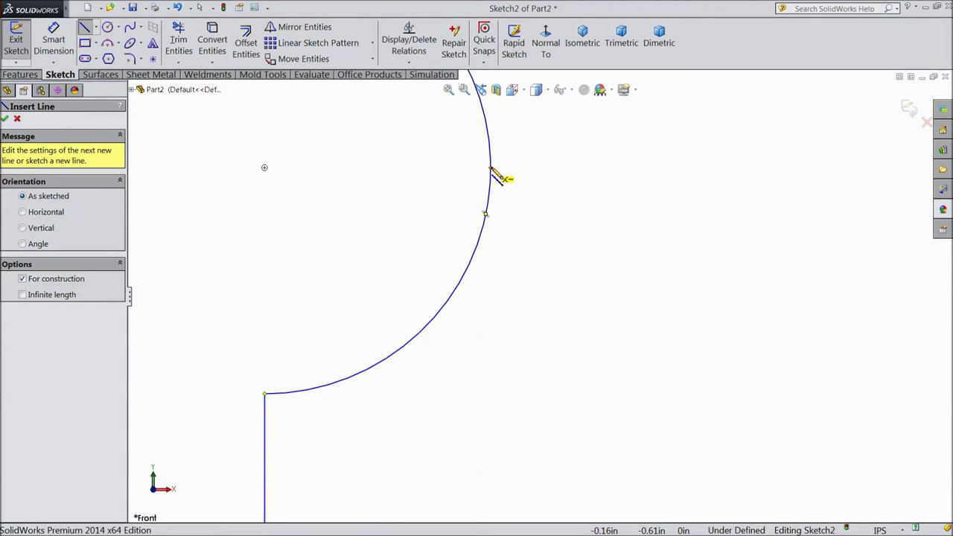
left_click(490, 169)
scroll(511, 287, "up", 6)
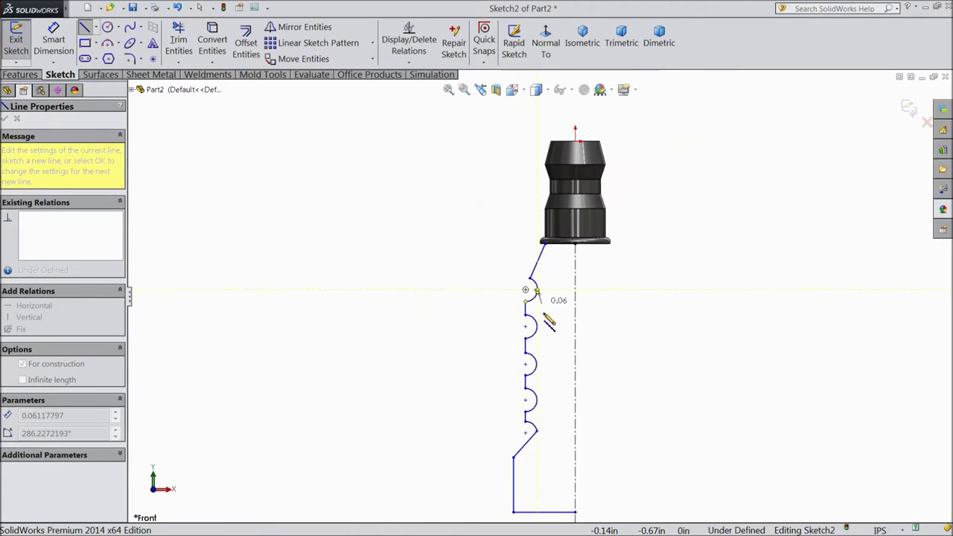
right_click(553, 424)
left_click(581, 98)
scroll(542, 307, "up", 5)
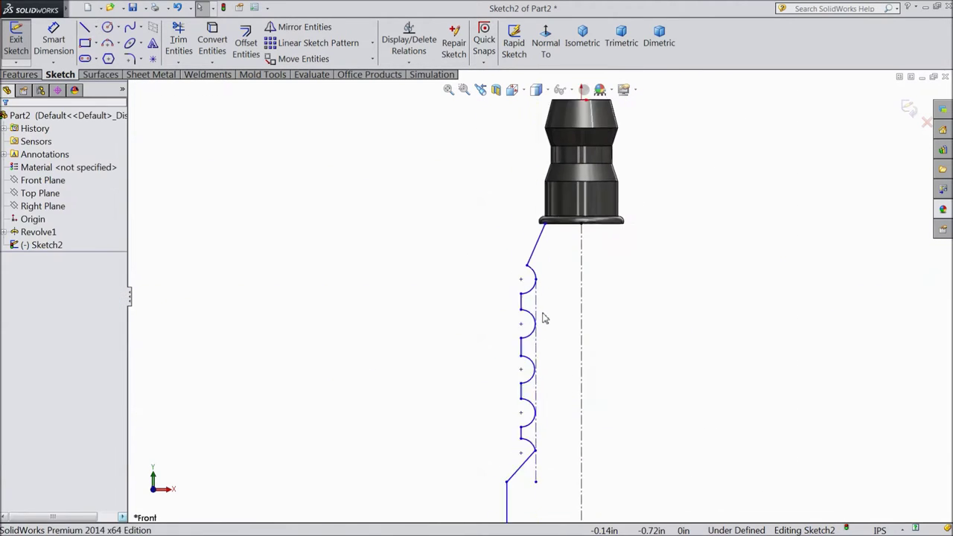
Step: Apply an Equal relation to all five arcs of the profile
scroll(540, 305, "down", 3)
scroll(519, 226, "up", 2)
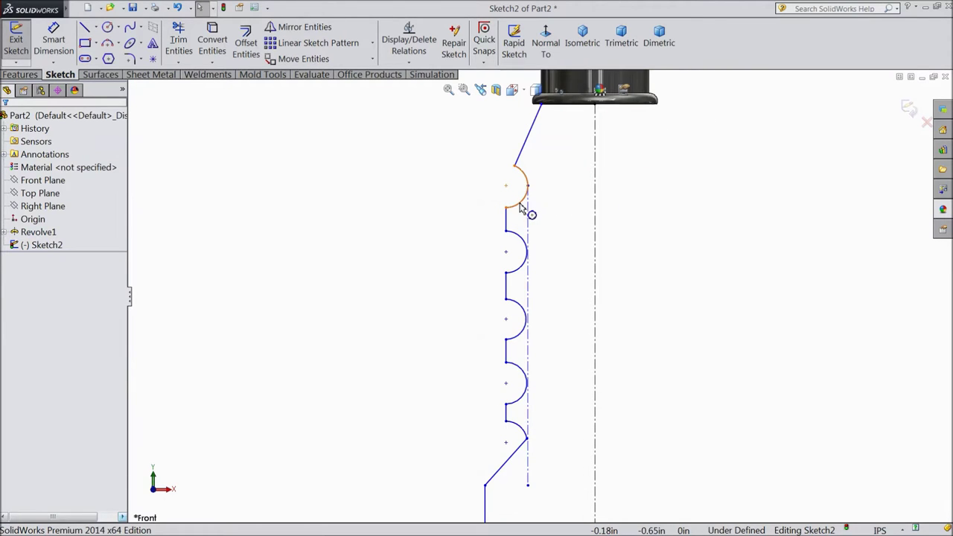
left_click(522, 208)
left_click(520, 274, "ctrl")
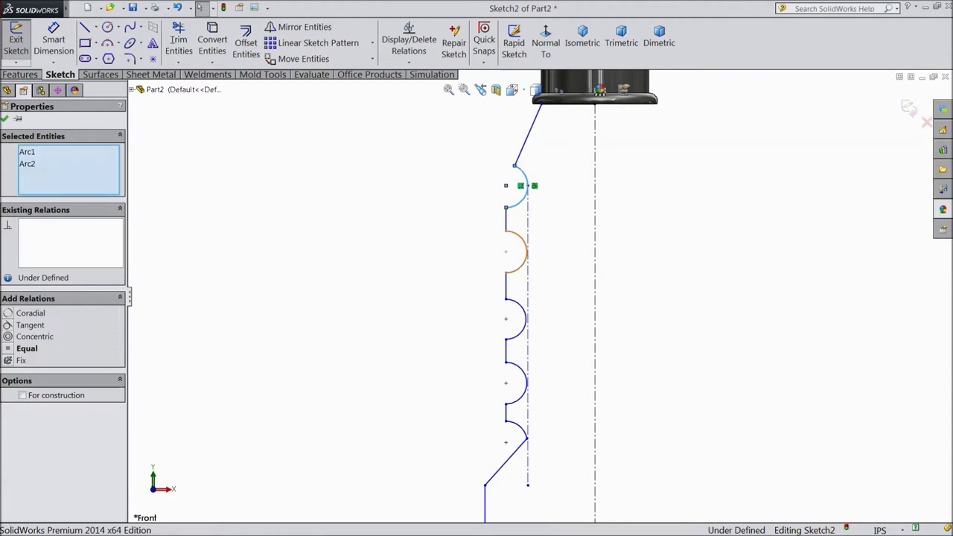
left_click(523, 327, "ctrl")
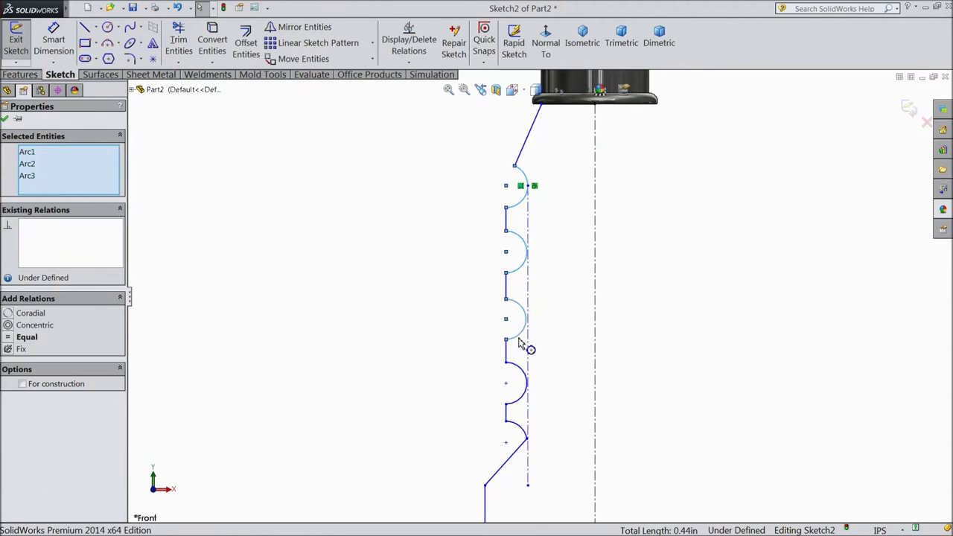
left_click(526, 380, "ctrl")
left_click(519, 431, "ctrl")
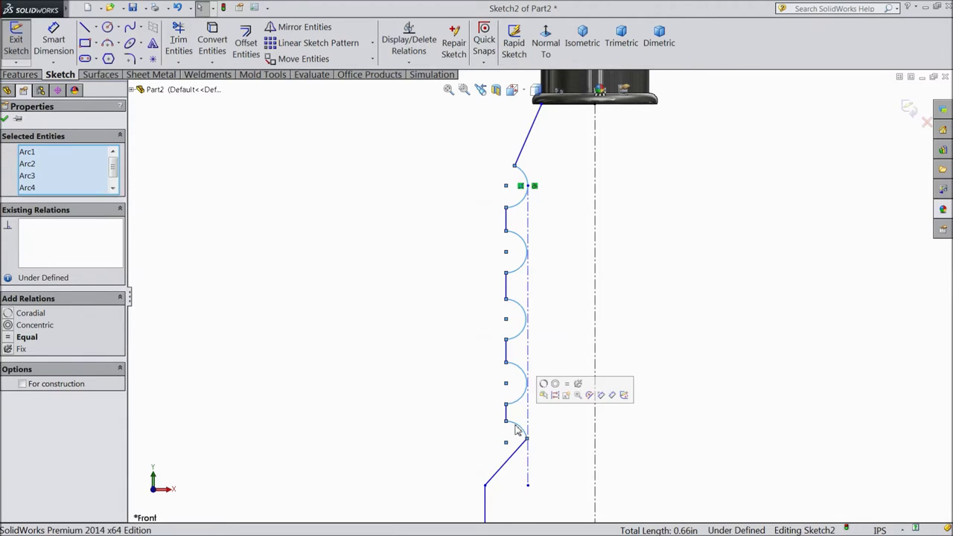
left_click(567, 385)
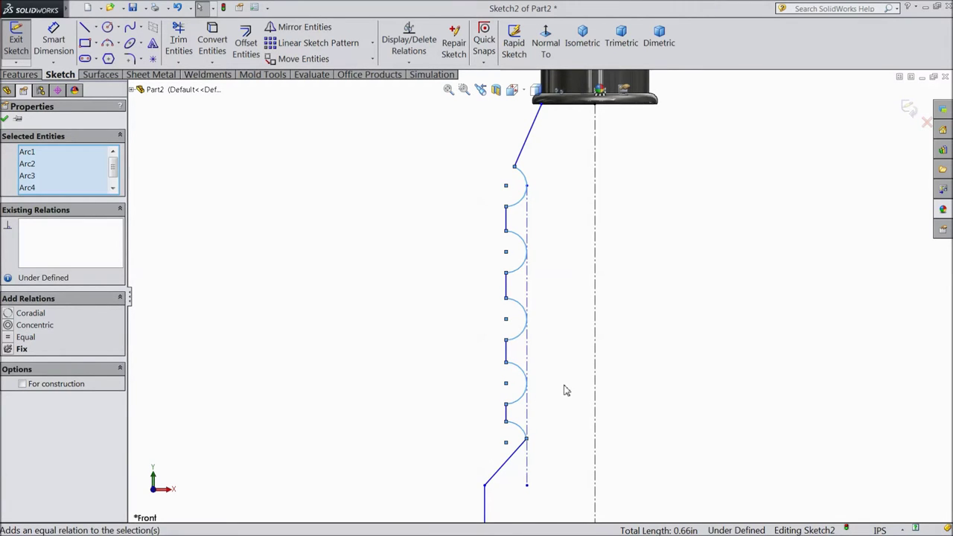
left_click(4, 120)
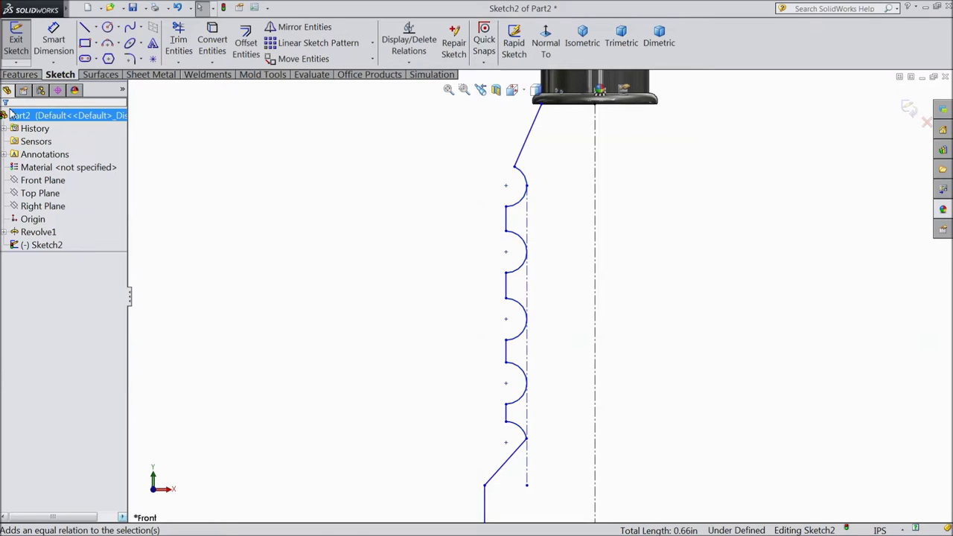
Step: Dimension the profile's top horizontal line at 0.17 in
left_click(54, 41)
scroll(563, 291, "up", 1)
scroll(571, 165, "down", 3)
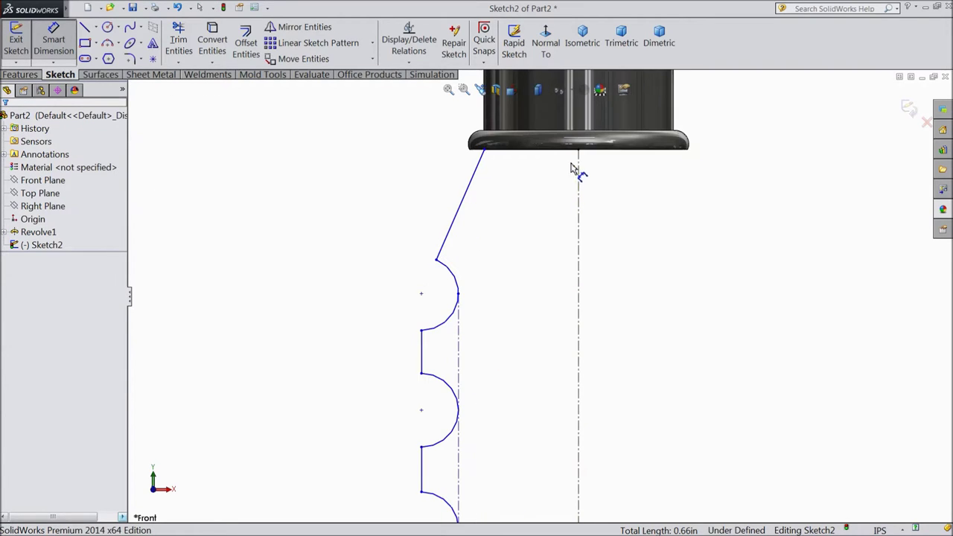
left_click(535, 152)
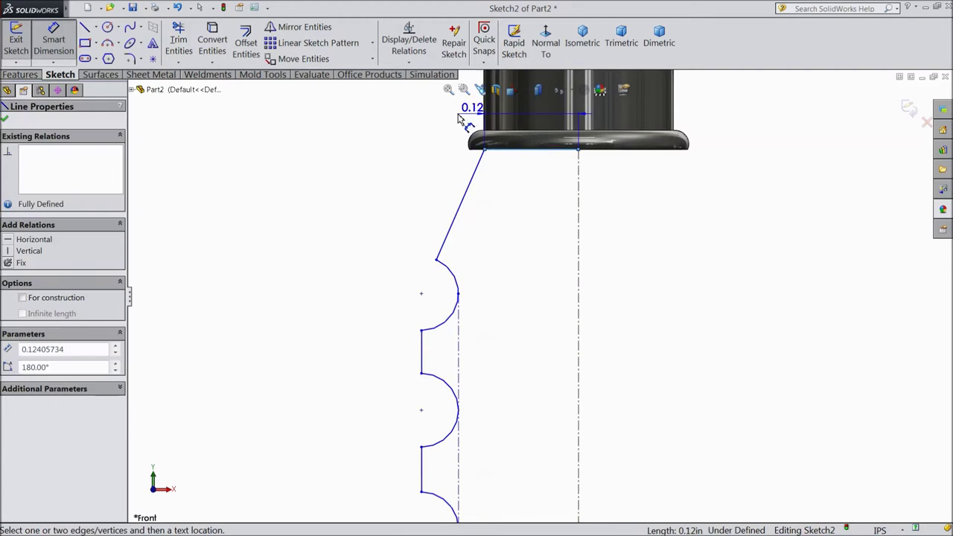
left_click(445, 116)
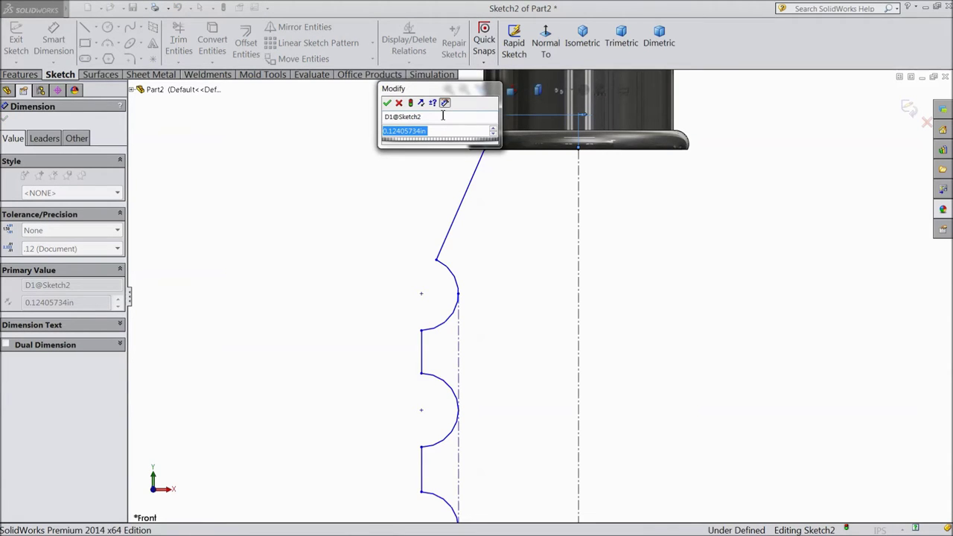
type("0.17")
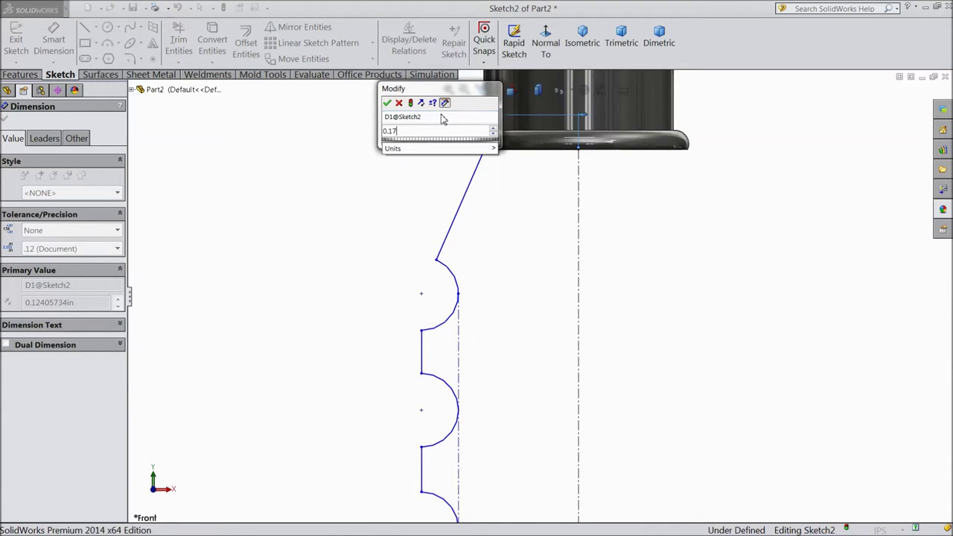
left_click(388, 104)
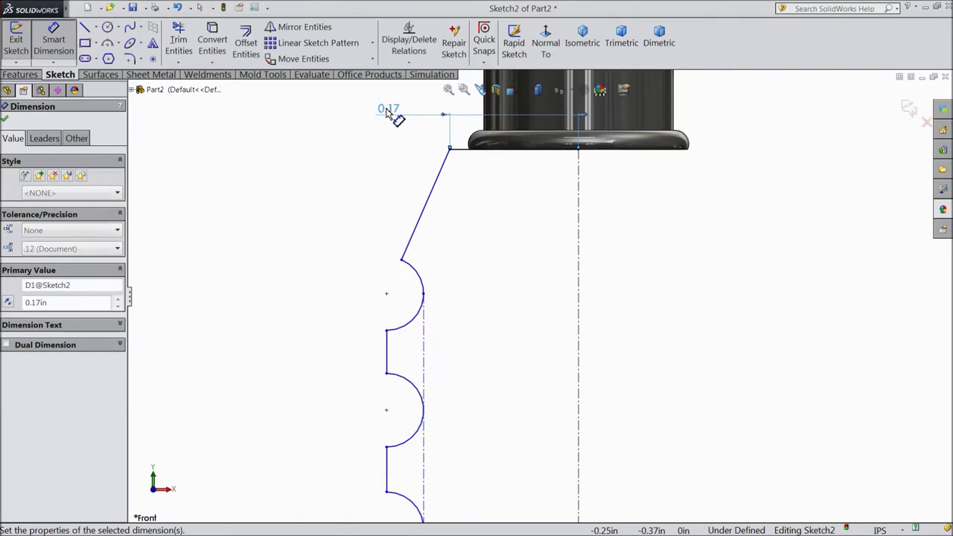
Step: Dimension the vertical distance from the profile's top line to the slanted line's lower end at 0.8302736 in
scroll(462, 254, "up", 2)
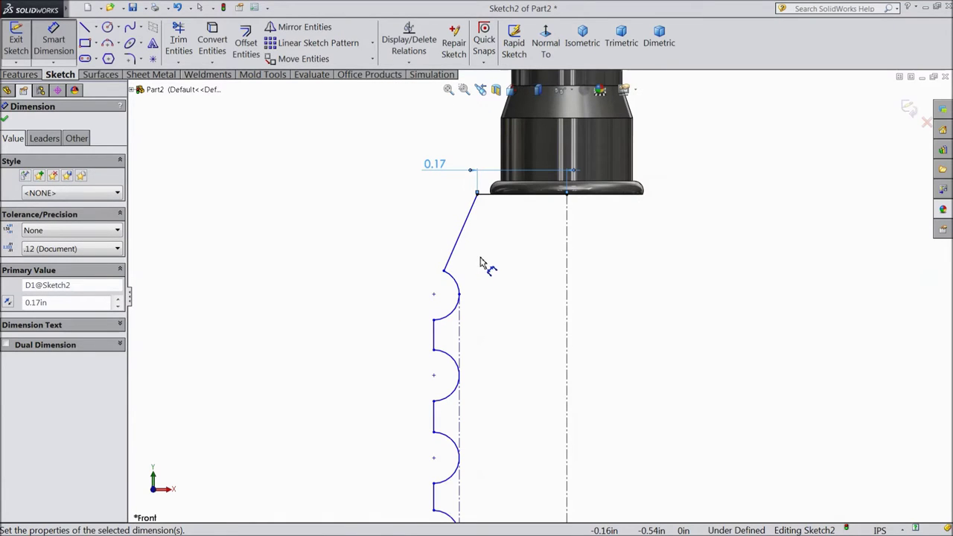
left_click(445, 272)
left_click(491, 195)
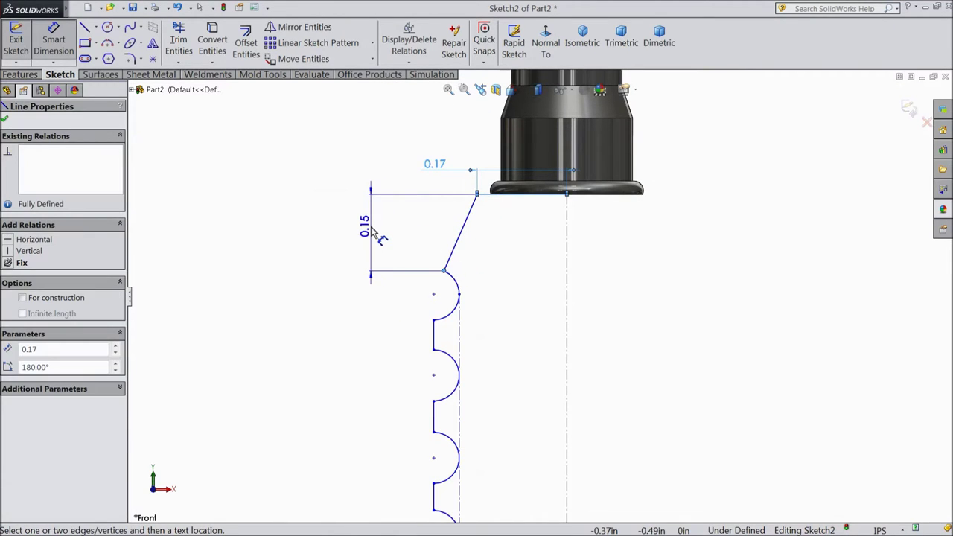
left_click(372, 231)
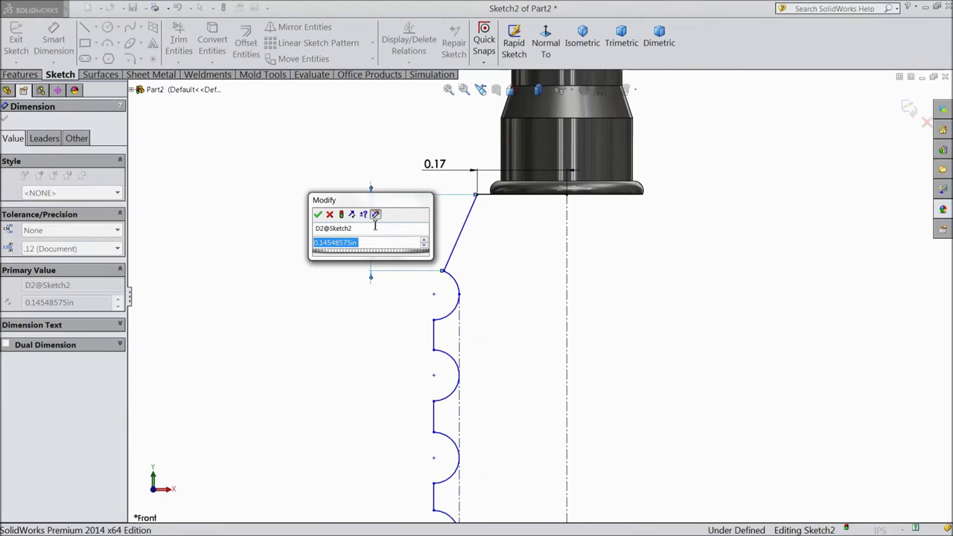
type("0.8302736")
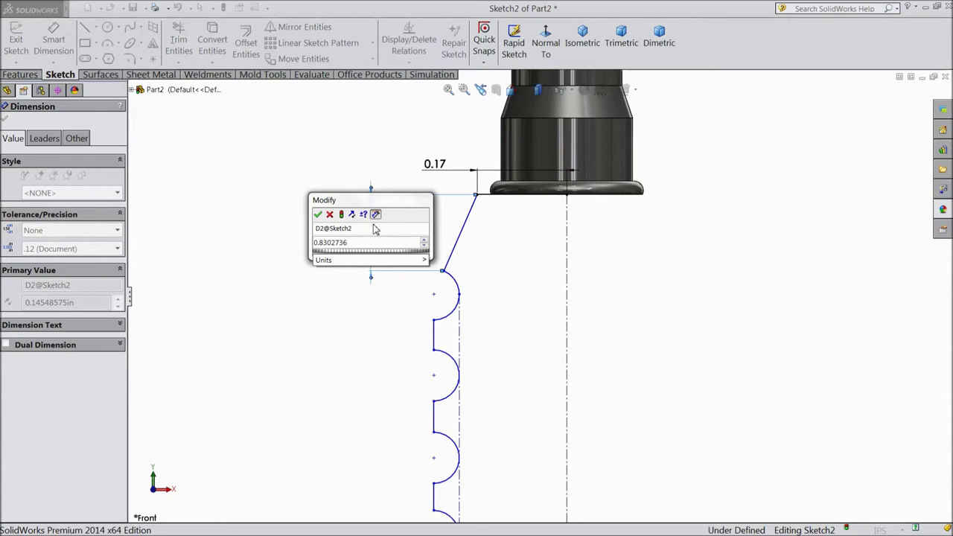
left_click(318, 215)
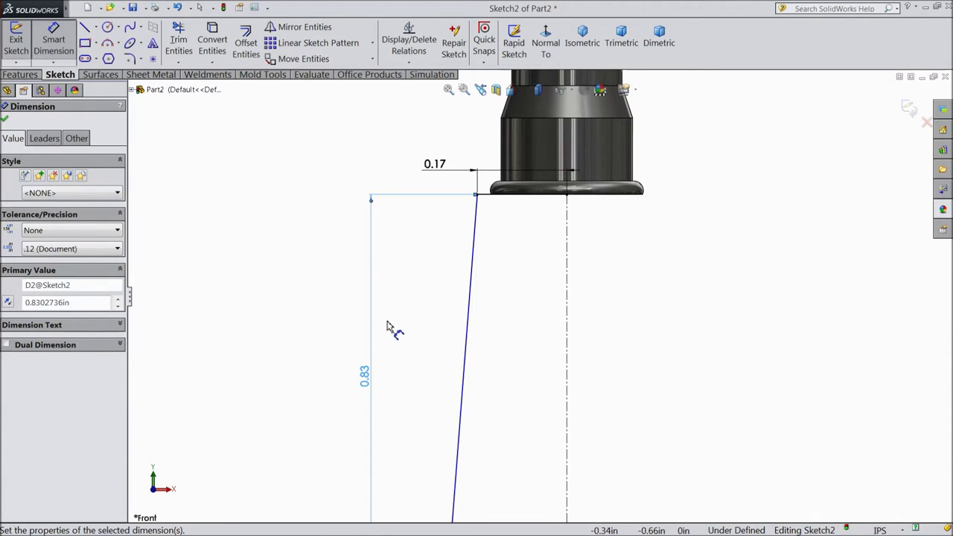
Step: Change the slanted line's vertical dimension to 0.08302736 in
double_click(369, 374)
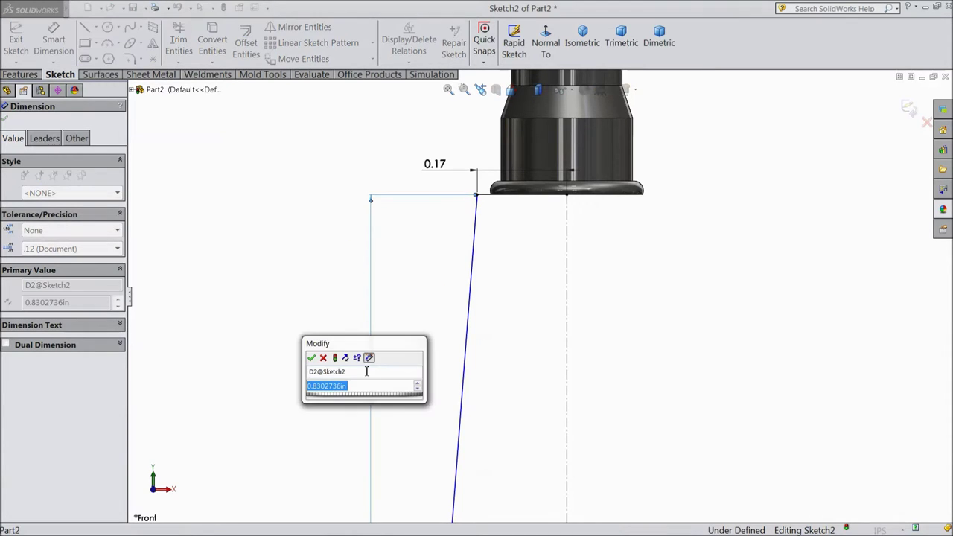
left_click(316, 387)
type("0")
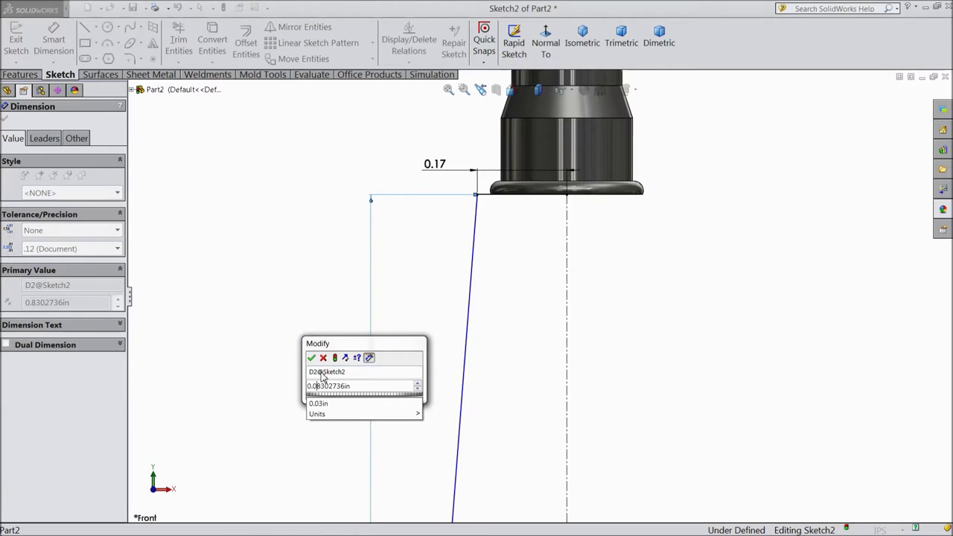
left_click(312, 359)
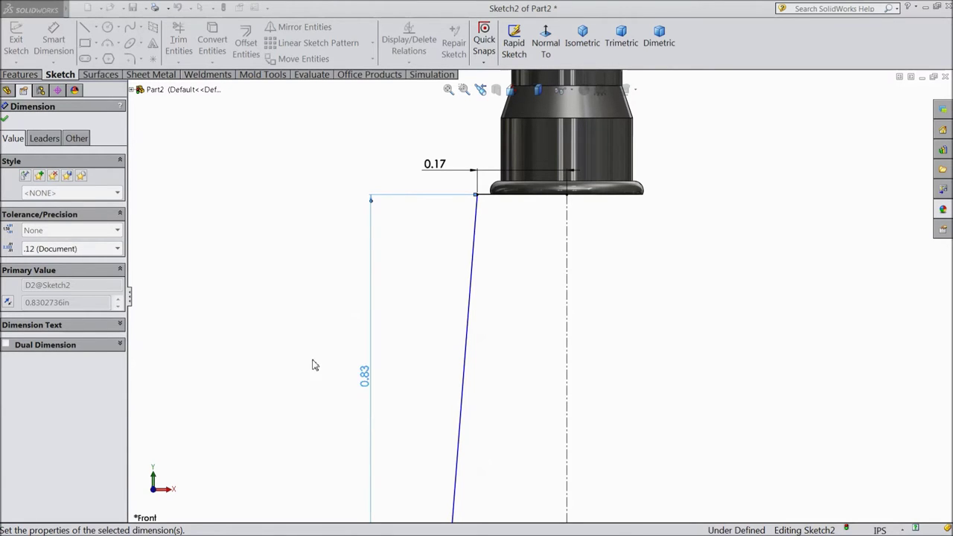
scroll(438, 297, "up", 2)
scroll(439, 309, "down", 2)
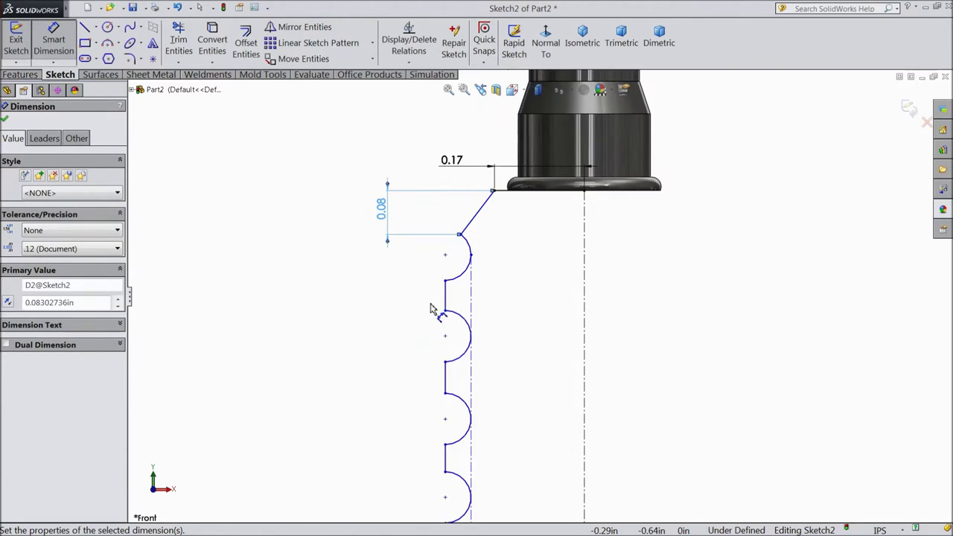
Step: Dimension the vertical distance from the profile's top line to the topmost arc's center at 0.115 in
left_click(445, 256)
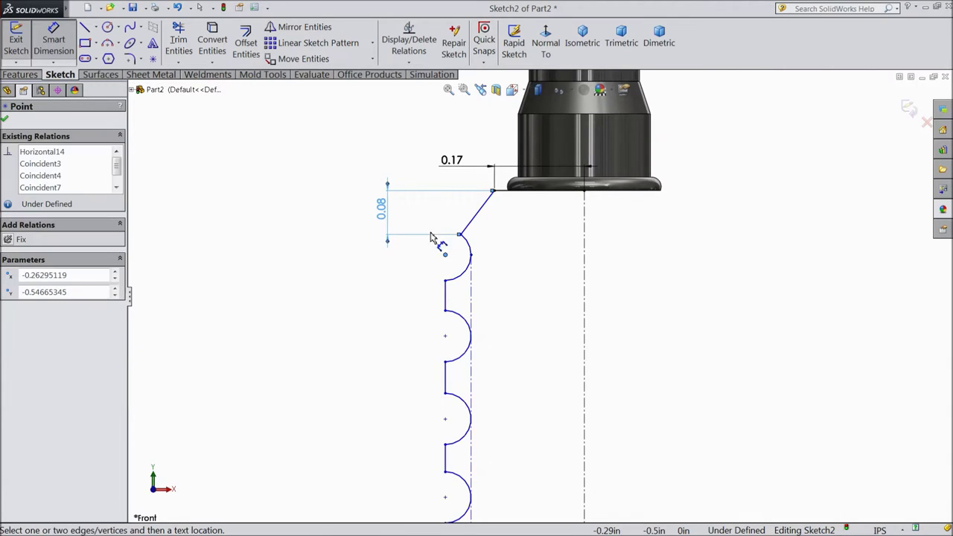
left_click(505, 192)
left_click(321, 223)
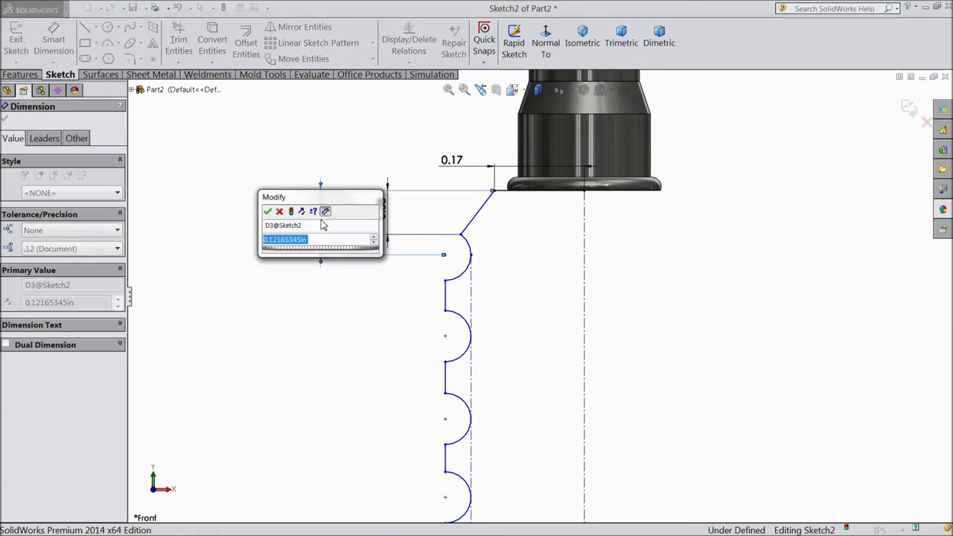
type("0.115")
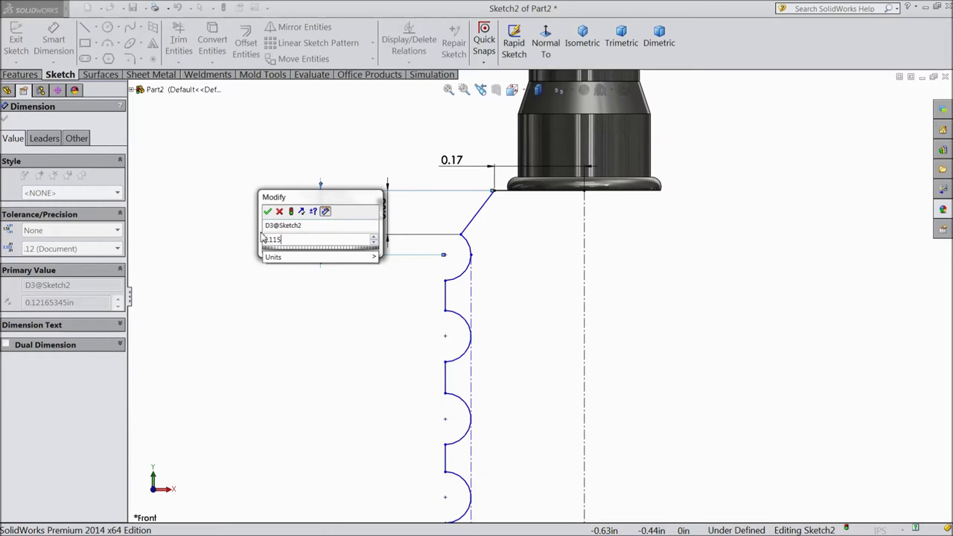
left_click(268, 213)
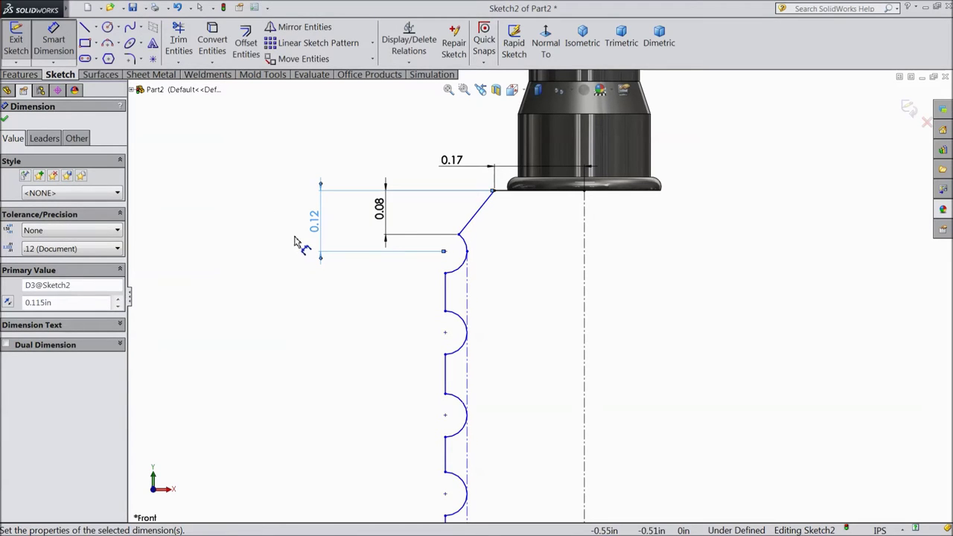
Step: Dimension the vertical distance between the upper ends of the first and second arcs at 0.1 in
scroll(432, 275, "down", 2)
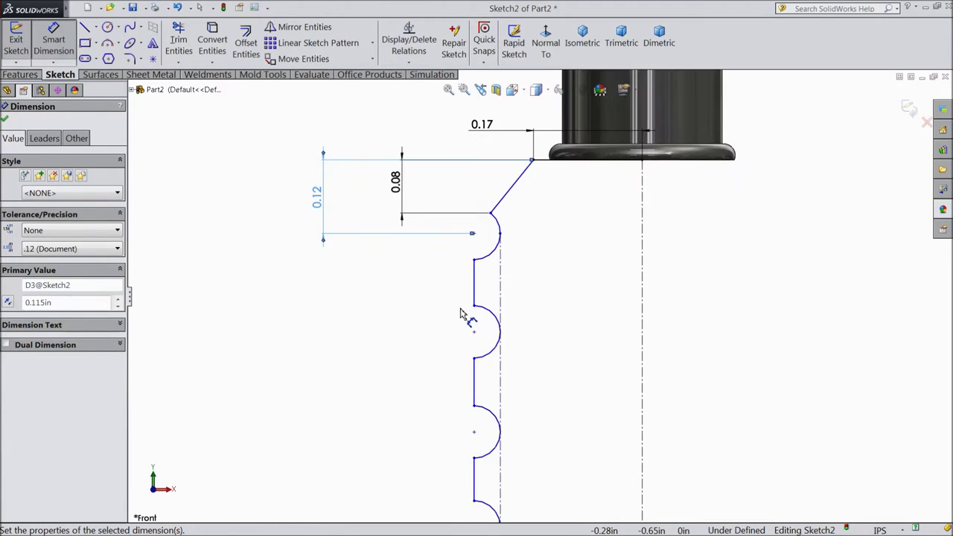
scroll(474, 326, "down", 1)
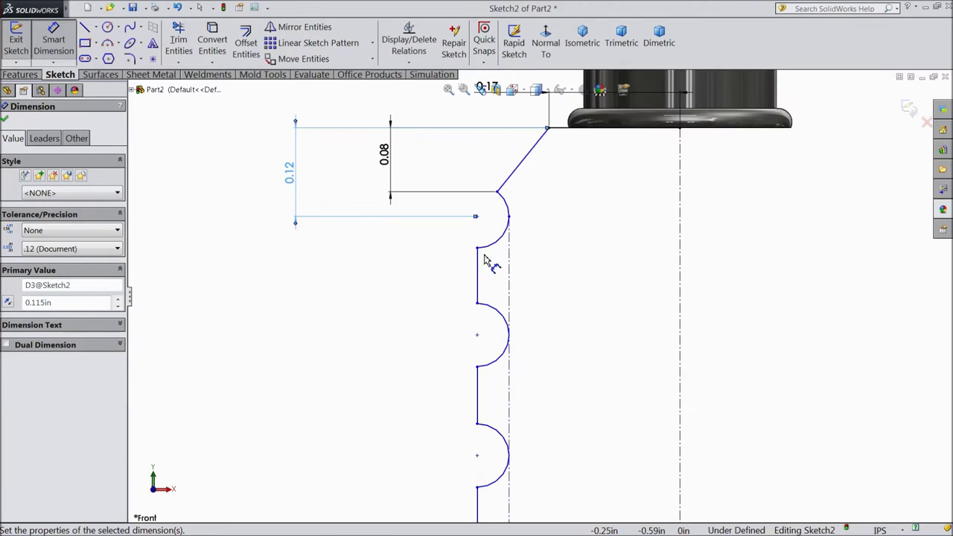
left_click(497, 194)
left_click(478, 305)
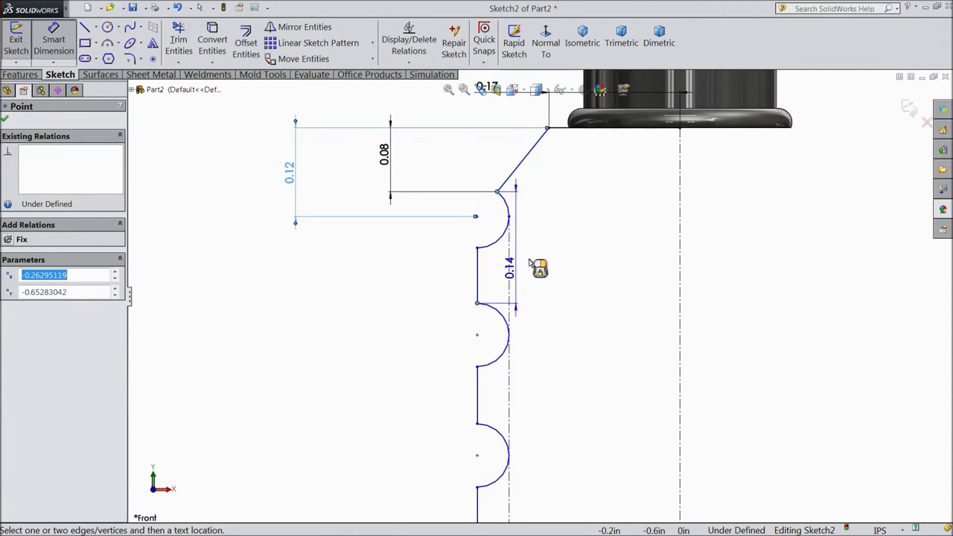
left_click(567, 254)
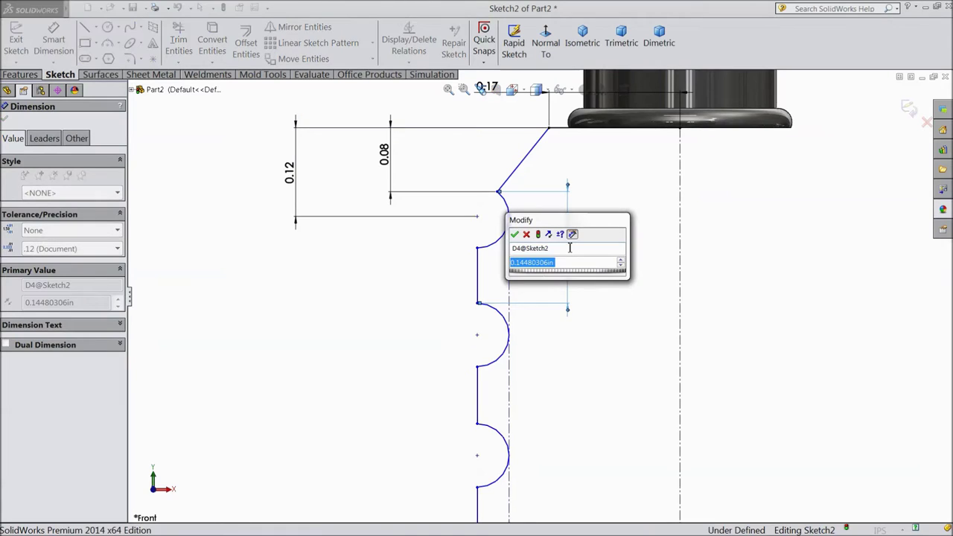
type("0.1")
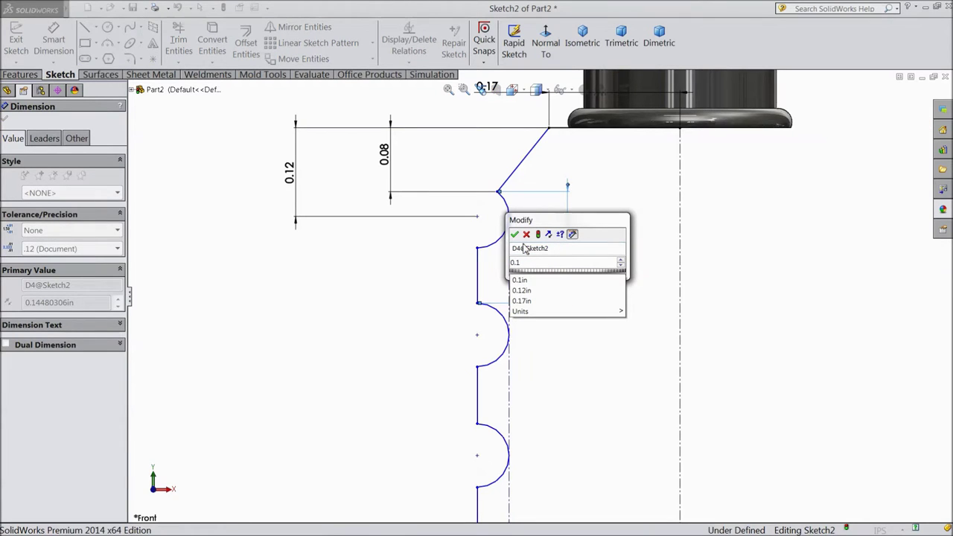
left_click(515, 235)
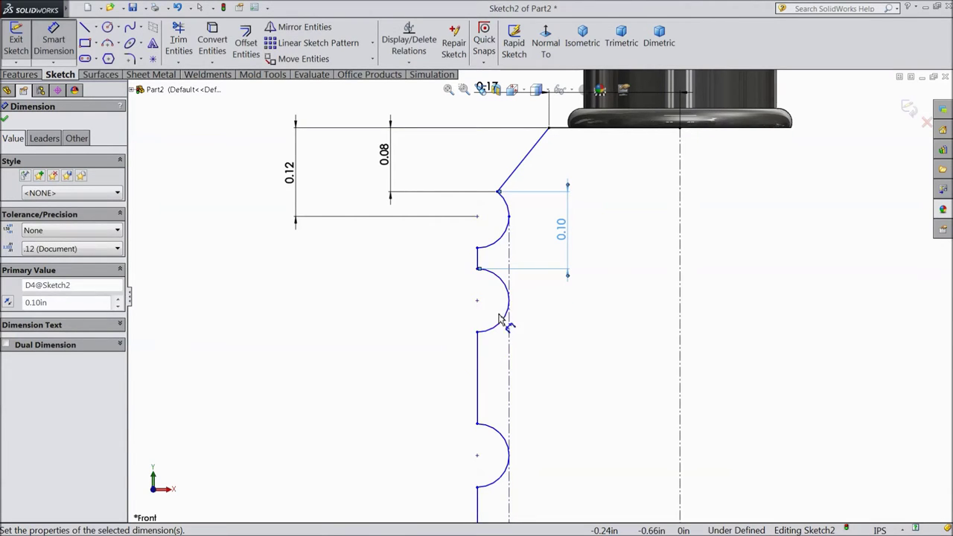
Step: Dimension the vertical distance between the upper ends of the second and third arcs at 0.1 in
left_click(478, 269)
left_click(478, 424)
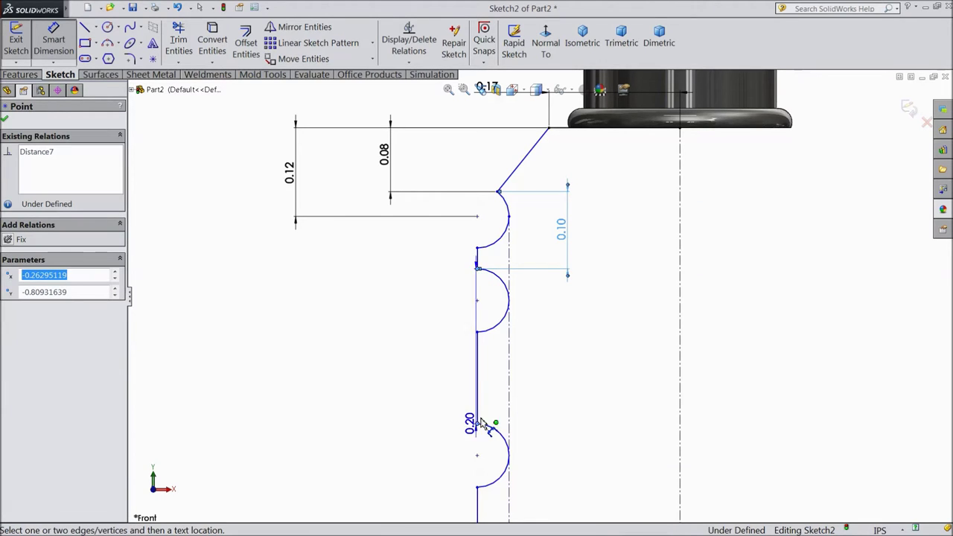
left_click(570, 345)
type("0.1")
key("Return")
key("Return")
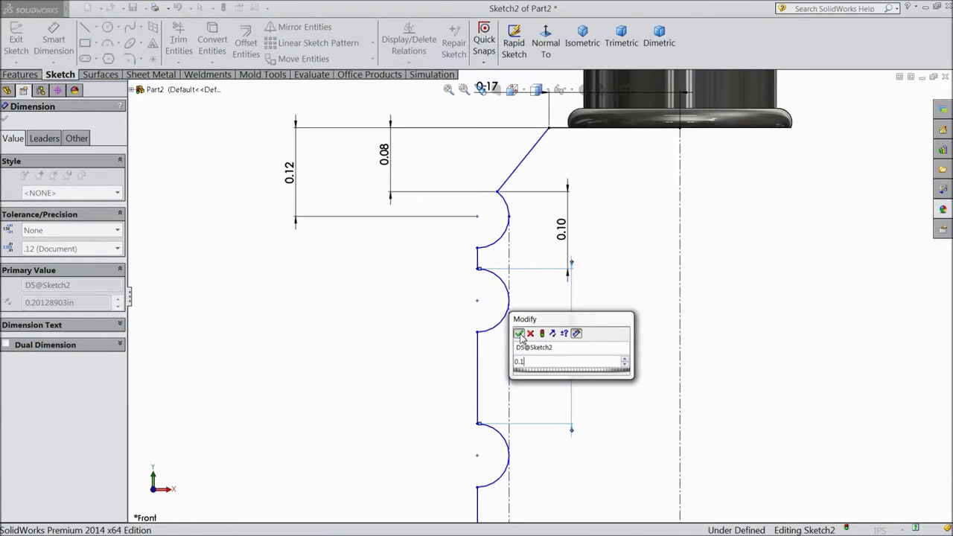
Step: Try to dimension the vertical distance between the centers of the second and third arcs
left_click(489, 301)
left_click(488, 366)
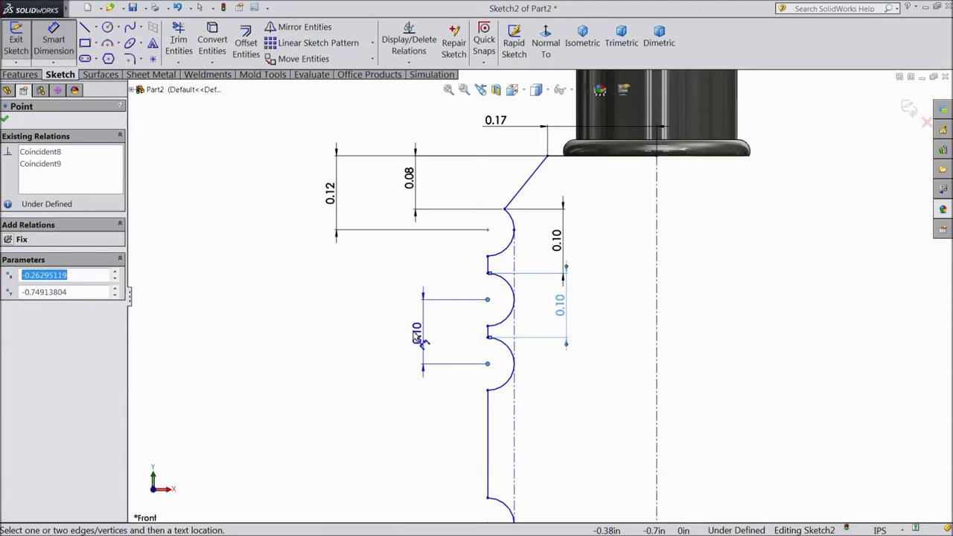
left_click(393, 330)
left_click(526, 188)
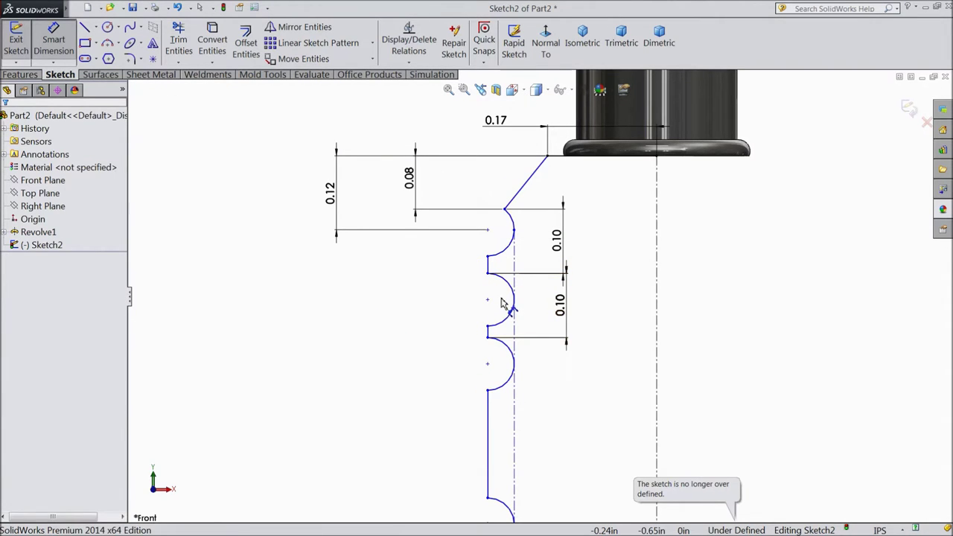
Step: Dimension the vertical distance between the upper ends of the third and fourth arcs at 0.10 in
scroll(505, 306, "up", 1)
scroll(531, 383, "down", 1)
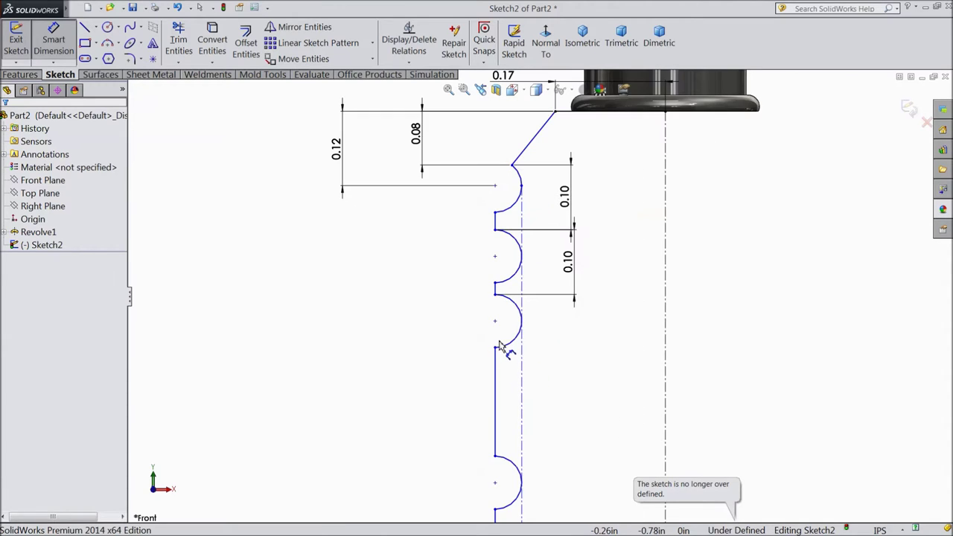
left_click(496, 296)
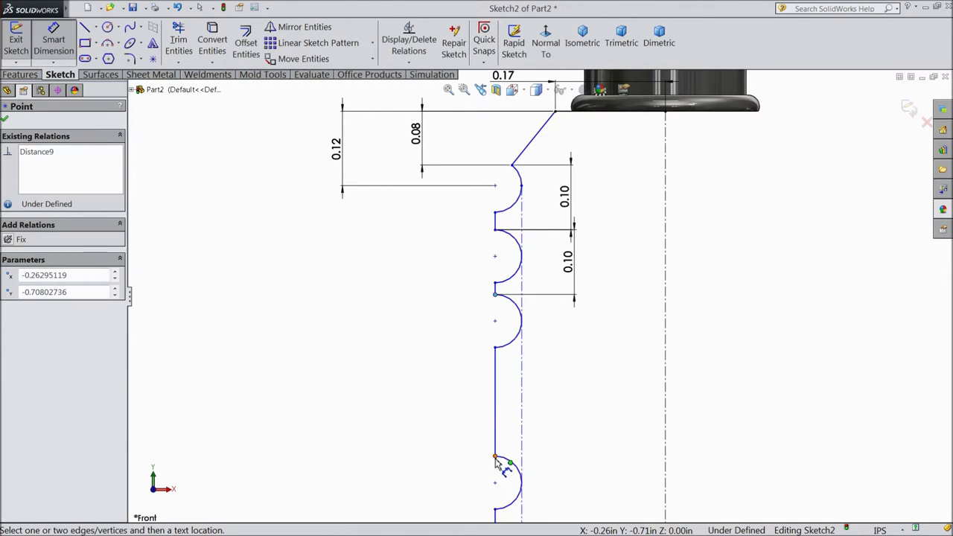
left_click(496, 456)
left_click(582, 404)
type("0.25")
left_click(526, 385)
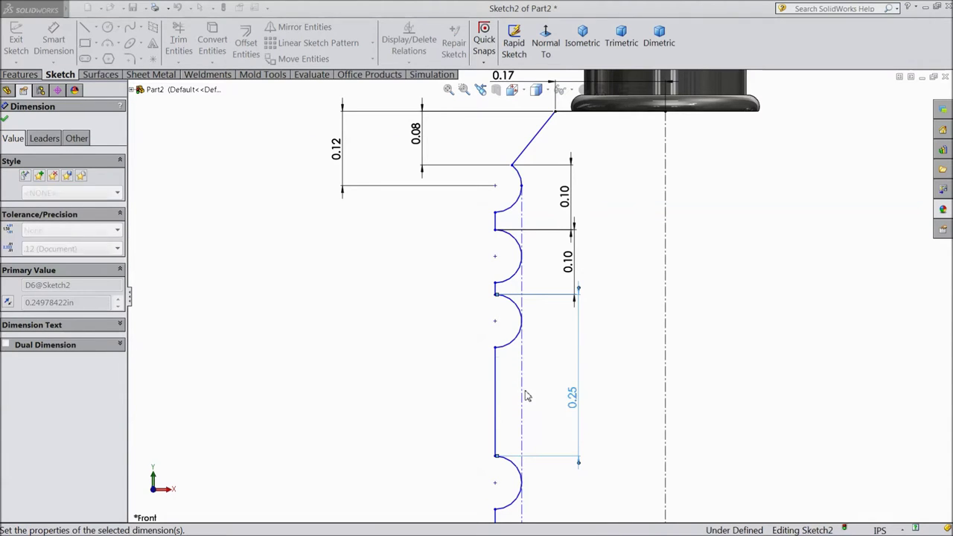
Step: Dimension the vertical distance between the upper ends of the fourth and fifth arcs at 0.1 in
scroll(526, 396, "up", 2)
scroll(528, 365, "down", 2)
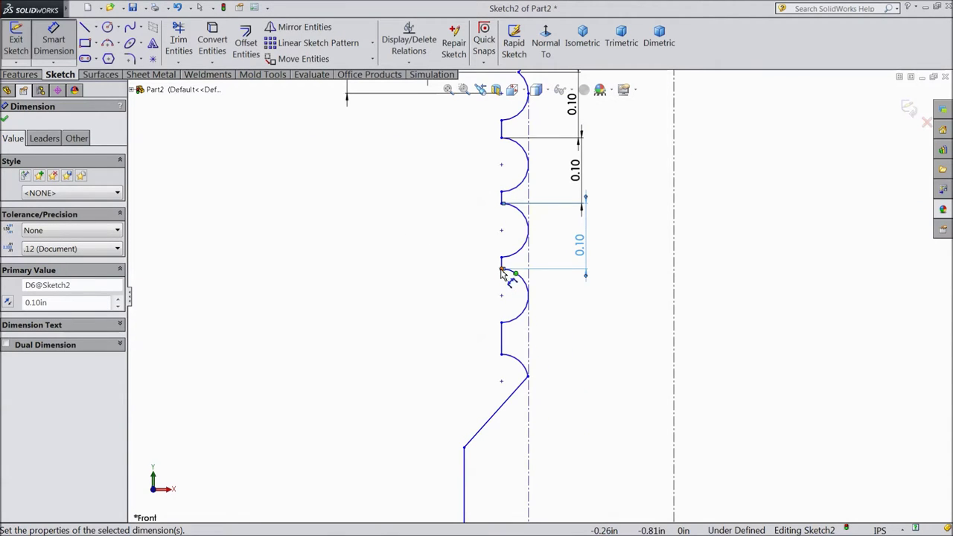
left_click(502, 269)
left_click(503, 356)
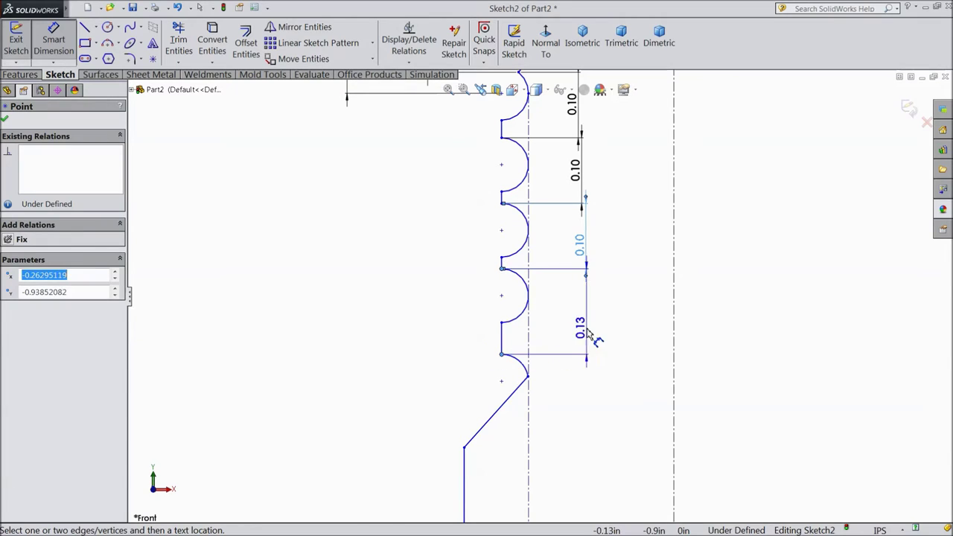
left_click(596, 336)
type("0.1")
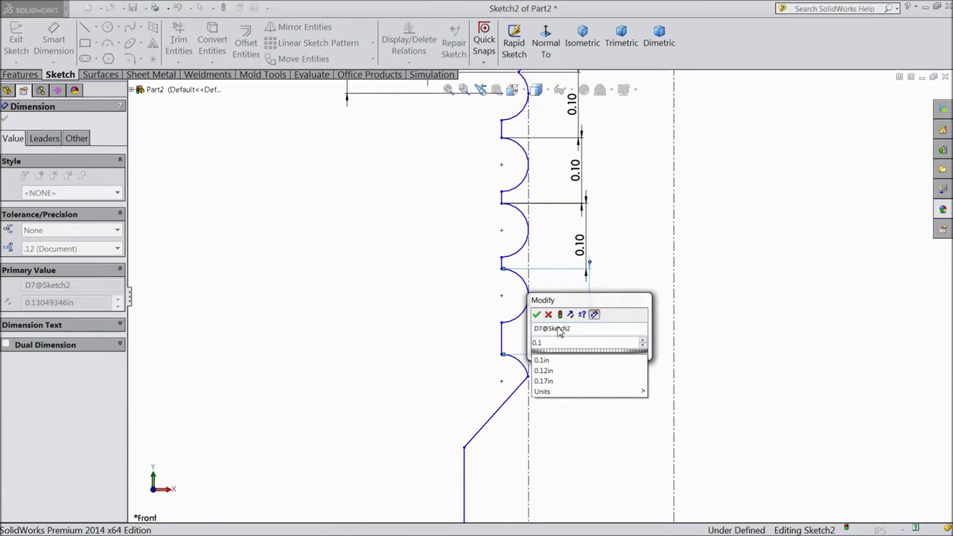
left_click(536, 315)
scroll(539, 328, "up", 3)
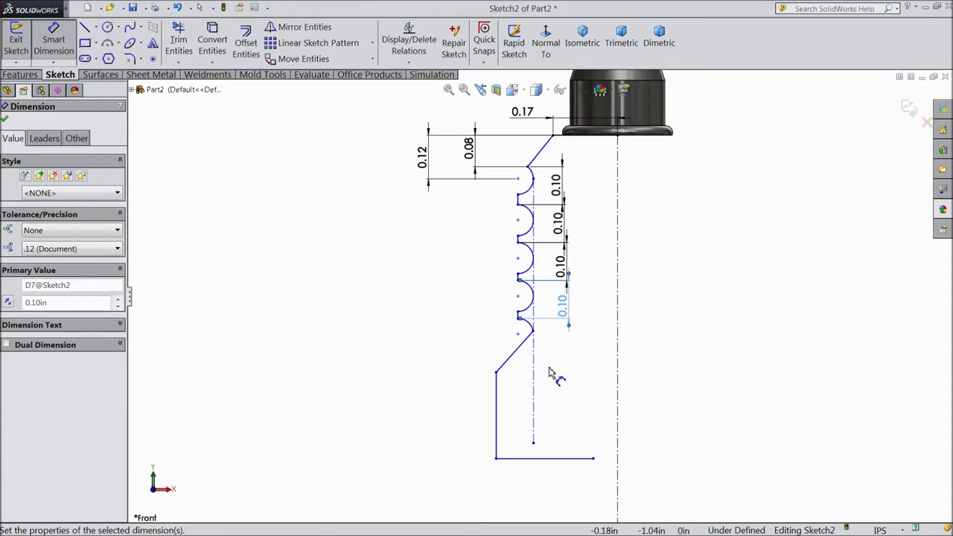
key("ctrl+Up")
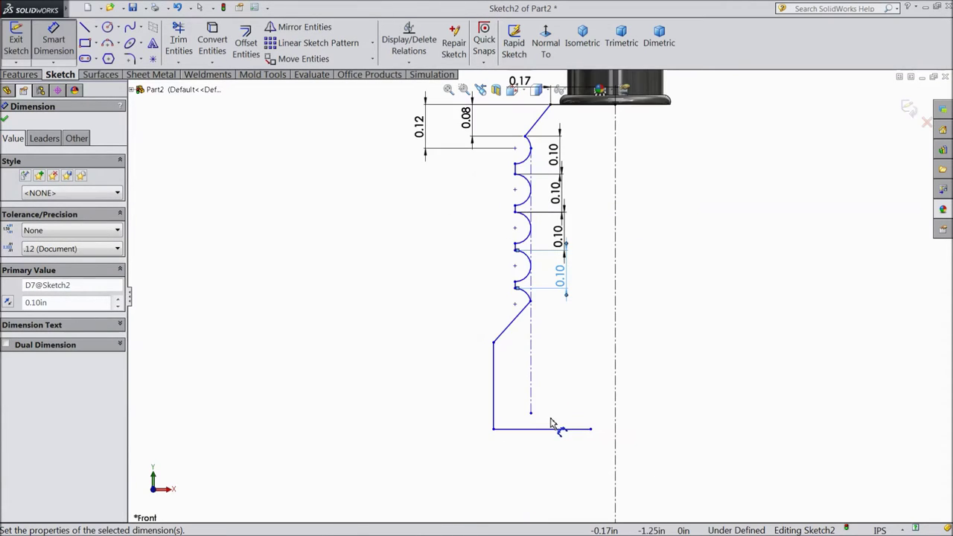
left_click(6, 119)
Step: Extend the open end of the profile's bottom line onto the central vertical centerline
scroll(531, 313, "up", 3)
scroll(572, 385, "down", 2)
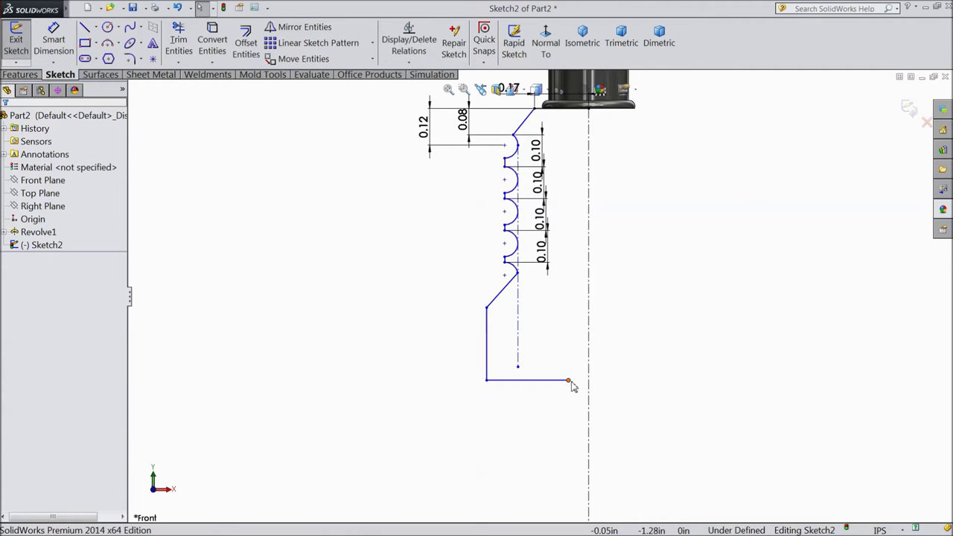
left_click_drag(571, 383, 589, 388)
Step: Dimension the overall vertical distance between the profile's top and bottom horizontal lines at 0.99 in
scroll(540, 294, "up", 3)
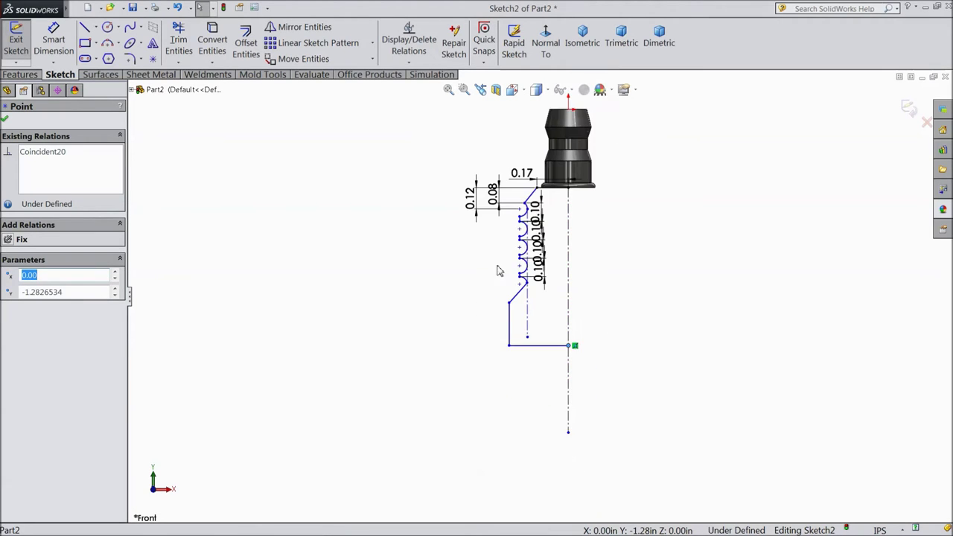
scroll(499, 271, "down", 2)
left_click(53, 41)
scroll(544, 231, "down", 2)
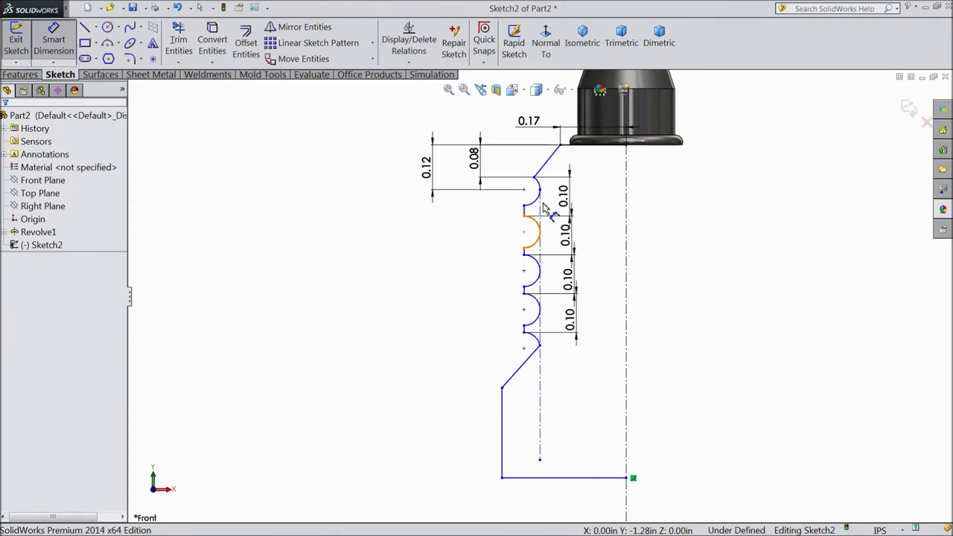
left_click(574, 145)
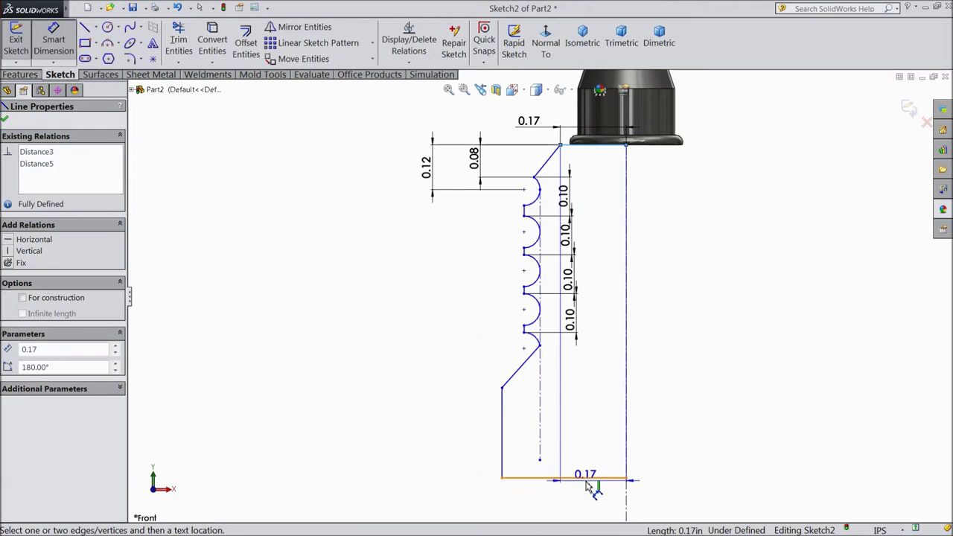
left_click(589, 477)
left_click(321, 309)
type("0.99")
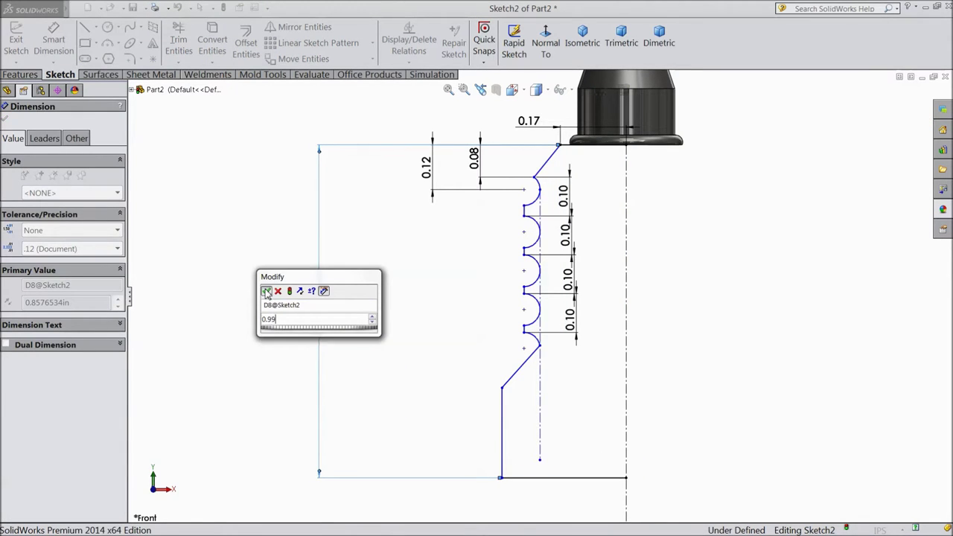
left_click(266, 291)
Step: Dimension the long vertical line below the ribs at 0.41 in
key("f")
scroll(507, 360, "down", 2)
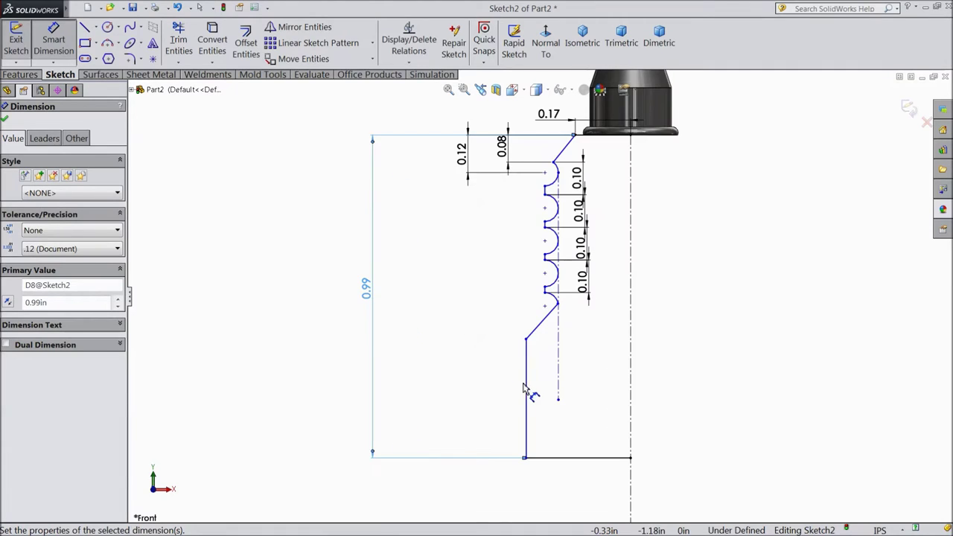
left_click(526, 390)
left_click(499, 394)
type("0.41")
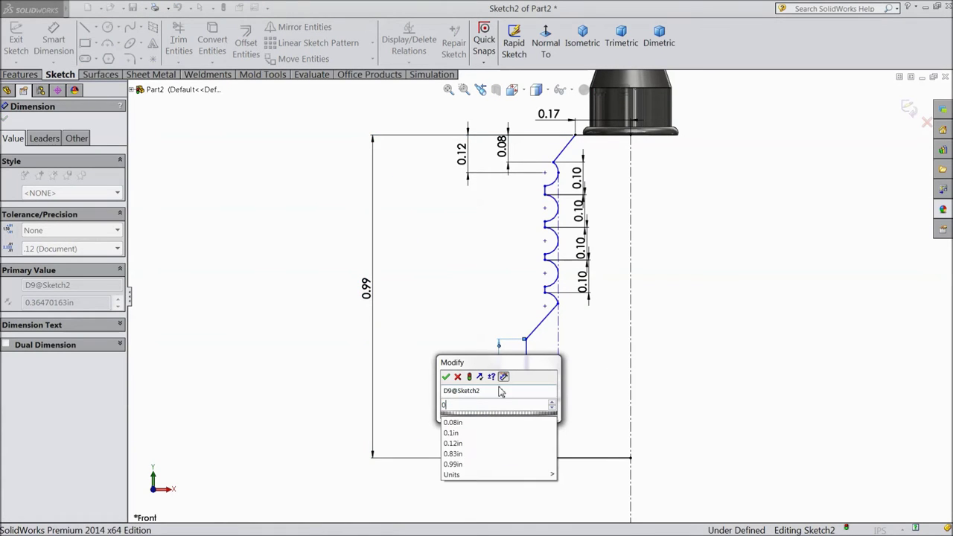
left_click(446, 377)
Step: Dimension the length of the profile's bottom horizontal line at 0.205 in
scroll(562, 310, "down", 2)
scroll(547, 309, "up", 2)
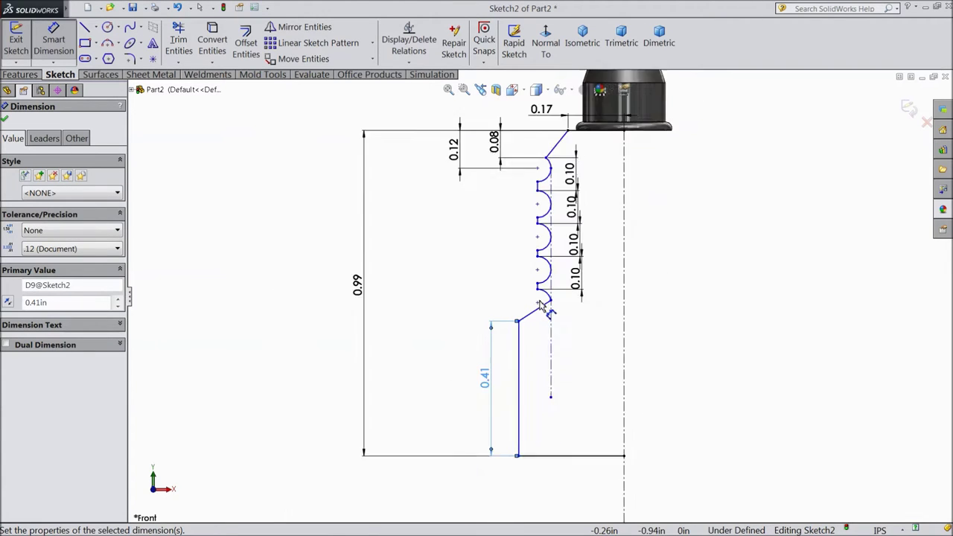
scroll(569, 417, "down", 2)
left_click(566, 403)
left_click(559, 453)
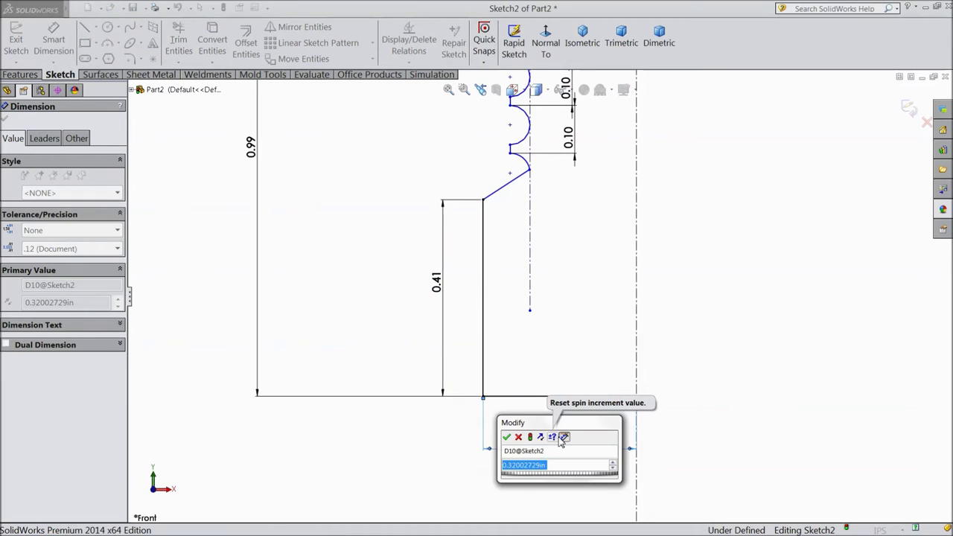
type("0.205")
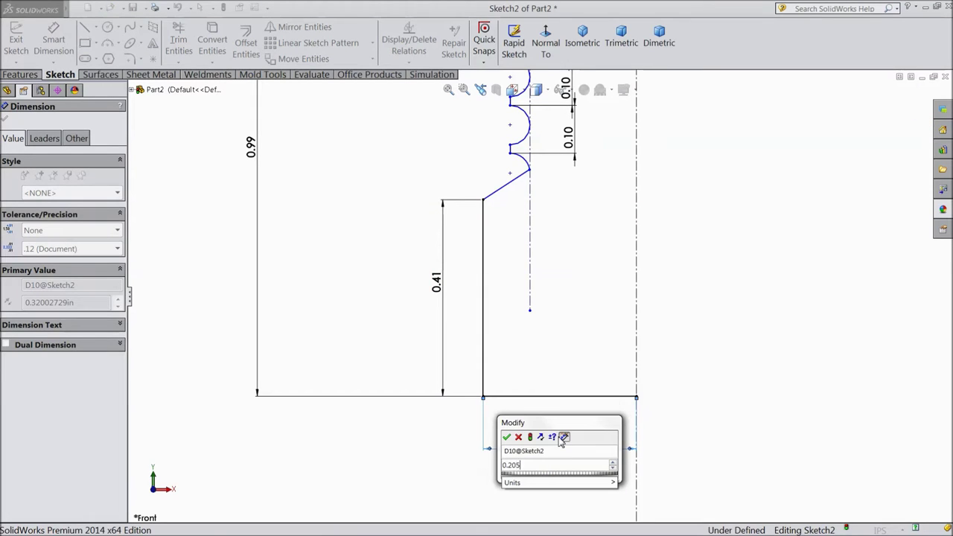
left_click(507, 438)
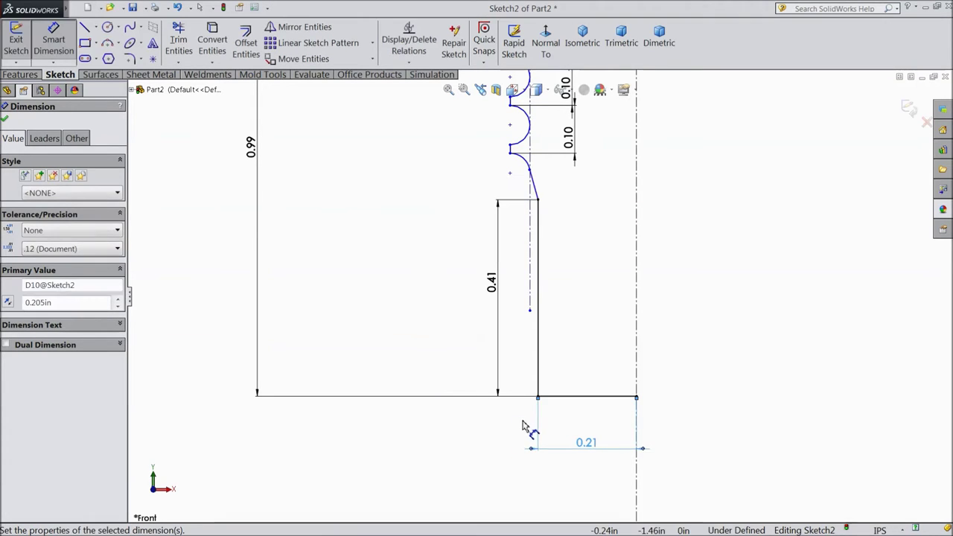
Step: Dimension the horizontal distance from the construction line tangent to the rib arcs to the central centerline at 0.1715 in
key("z")
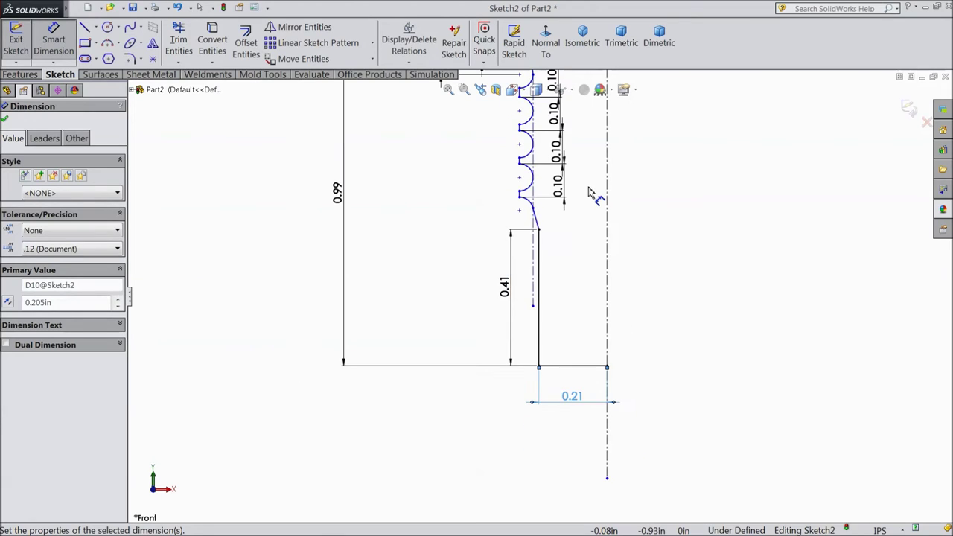
scroll(580, 185, "up", 2)
scroll(566, 185, "down", 3)
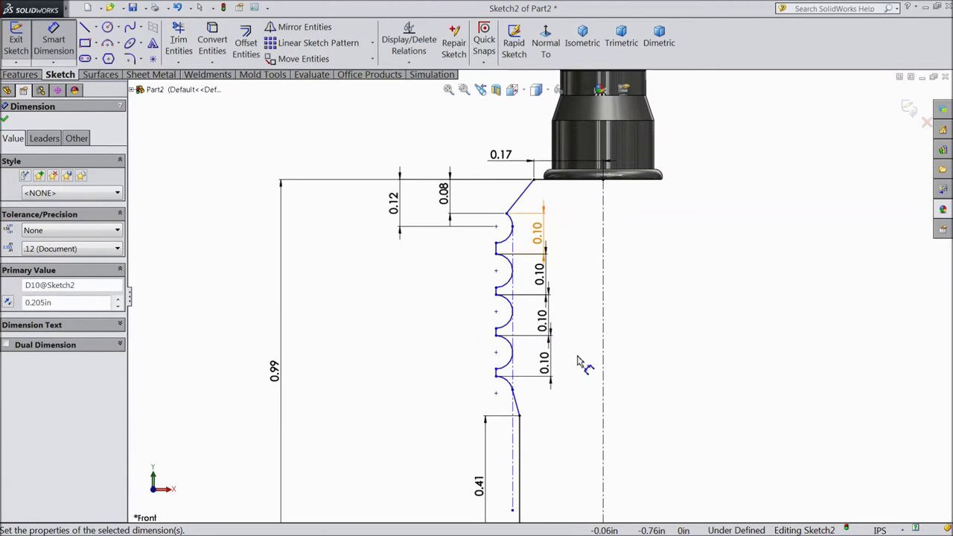
scroll(577, 365, "down", 3)
scroll(559, 354, "up", 3)
scroll(526, 415, "down", 4)
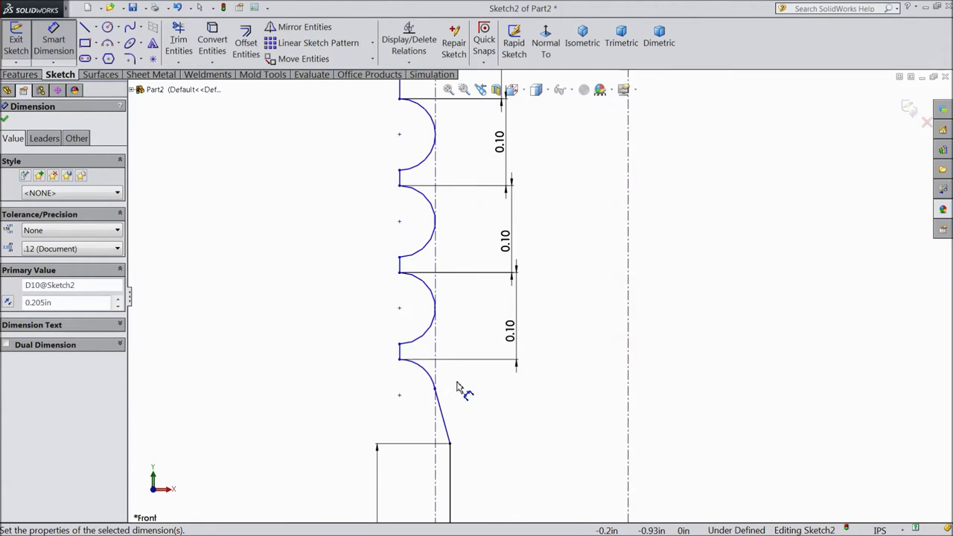
left_click(436, 351)
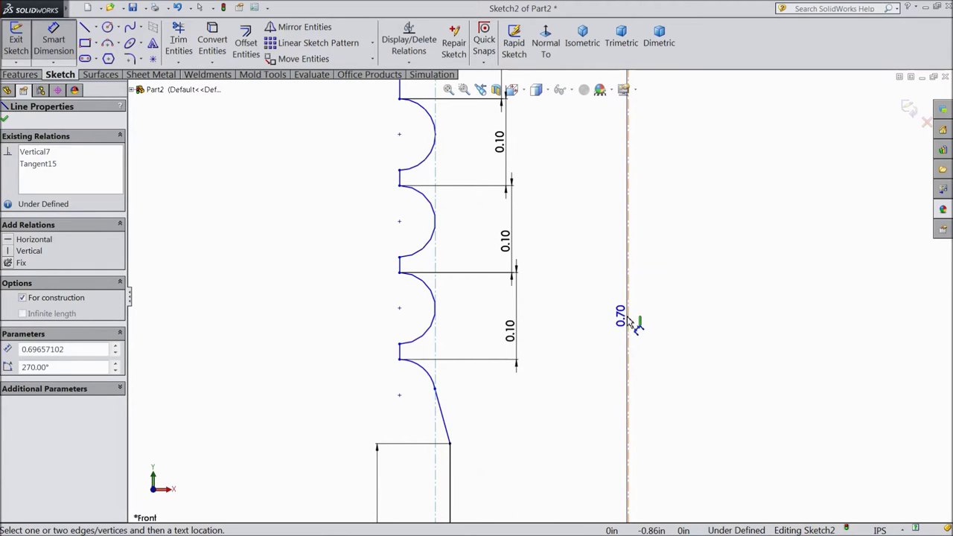
left_click(627, 327)
left_click(528, 400)
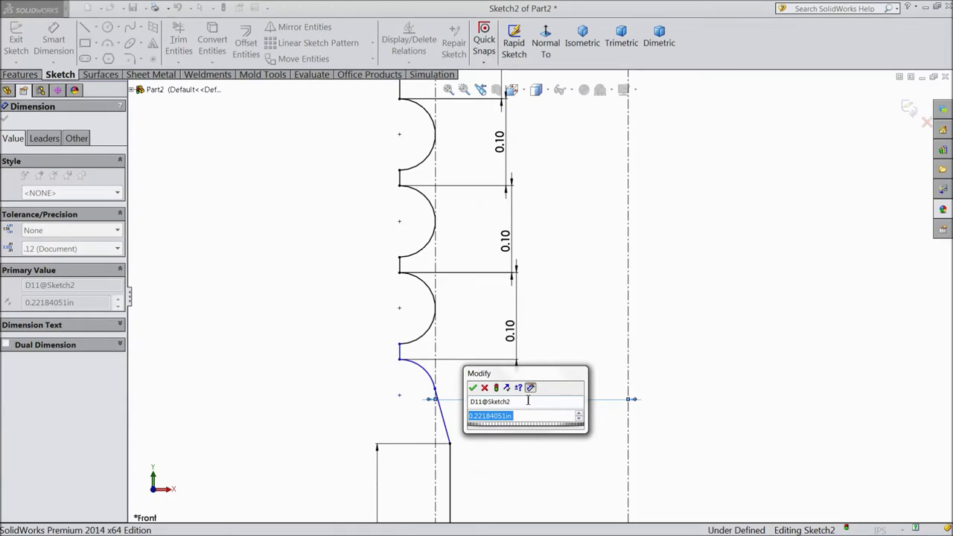
type("0.1715")
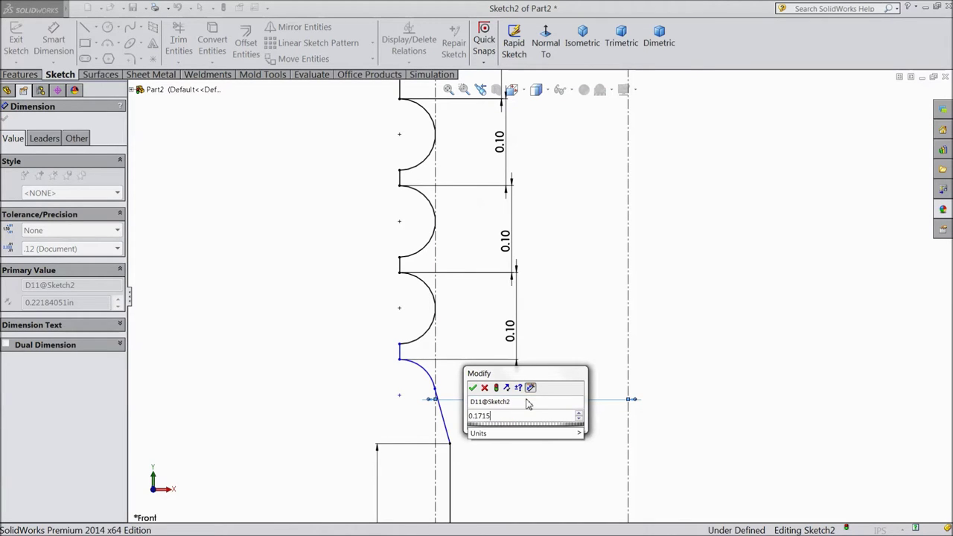
left_click(473, 389)
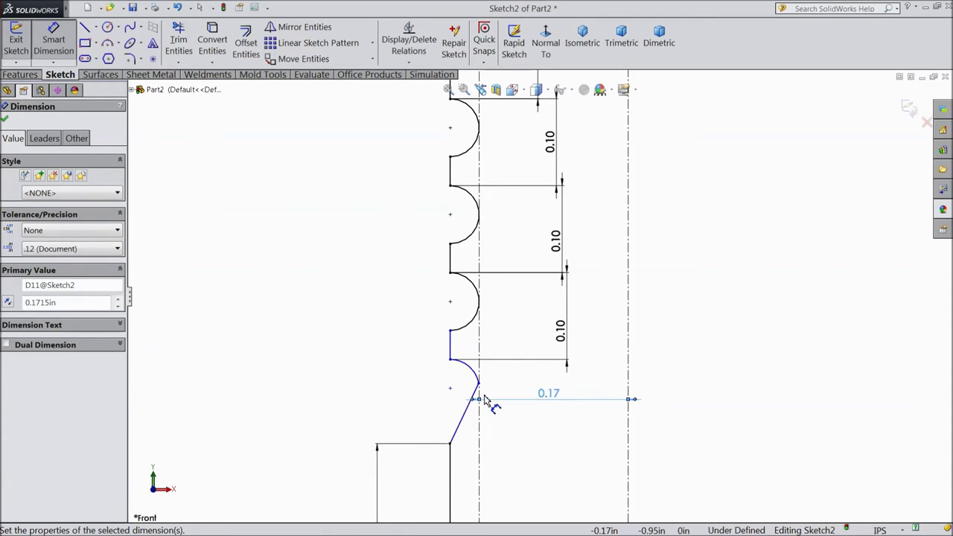
Step: Dimension the vertical distance between the centers of the fourth and fifth arcs at 0.10 in
scroll(488, 394, "up", 3)
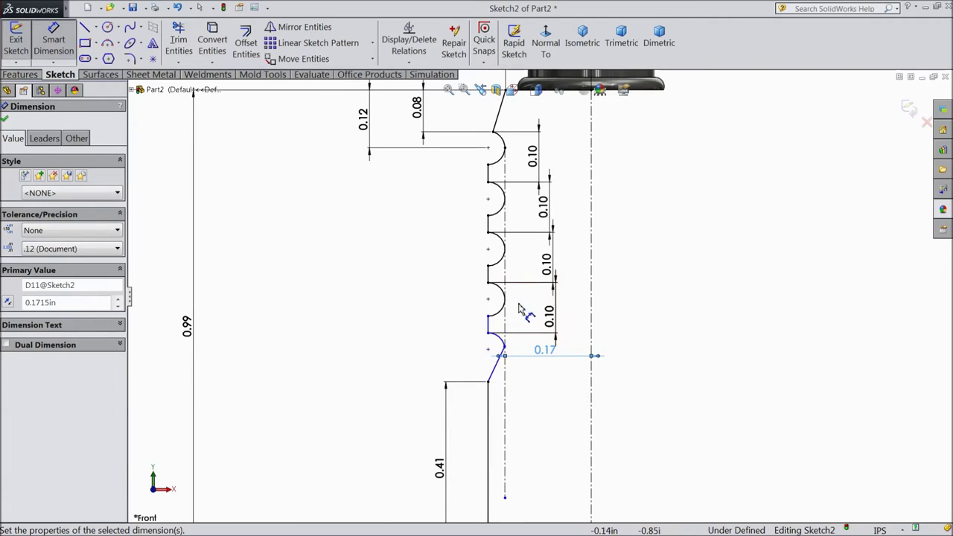
scroll(520, 360, "down", 3)
scroll(506, 368, "down", 2)
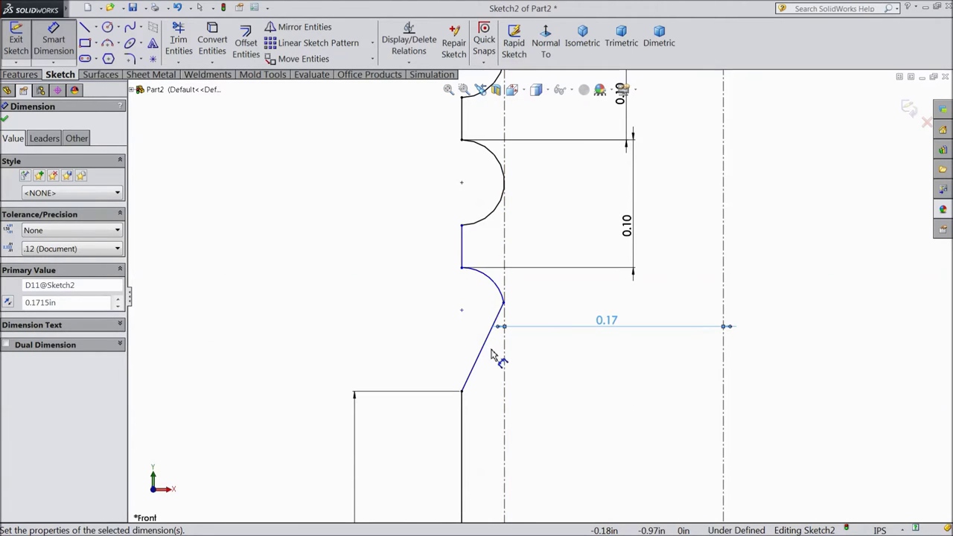
scroll(490, 350, "up", 1)
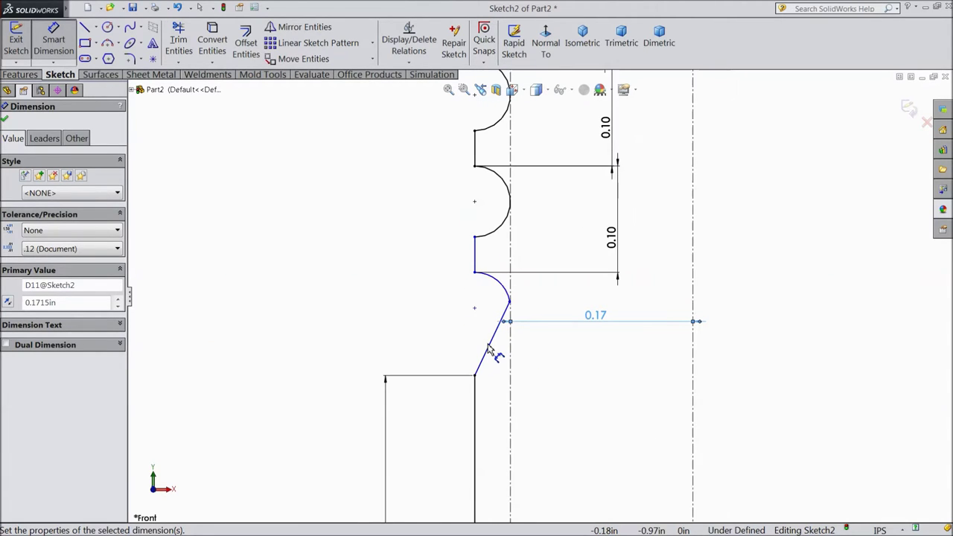
left_click(475, 308)
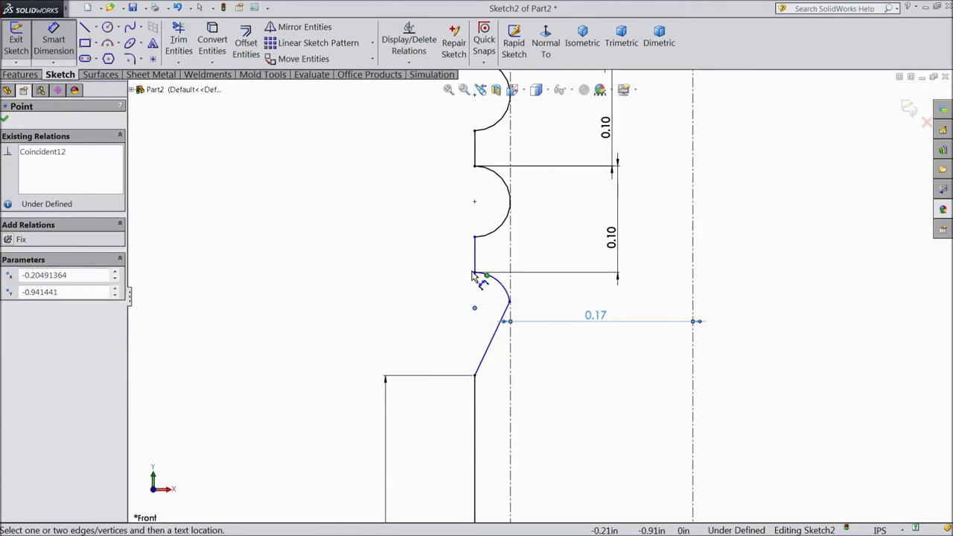
left_click(475, 202)
left_click(382, 263)
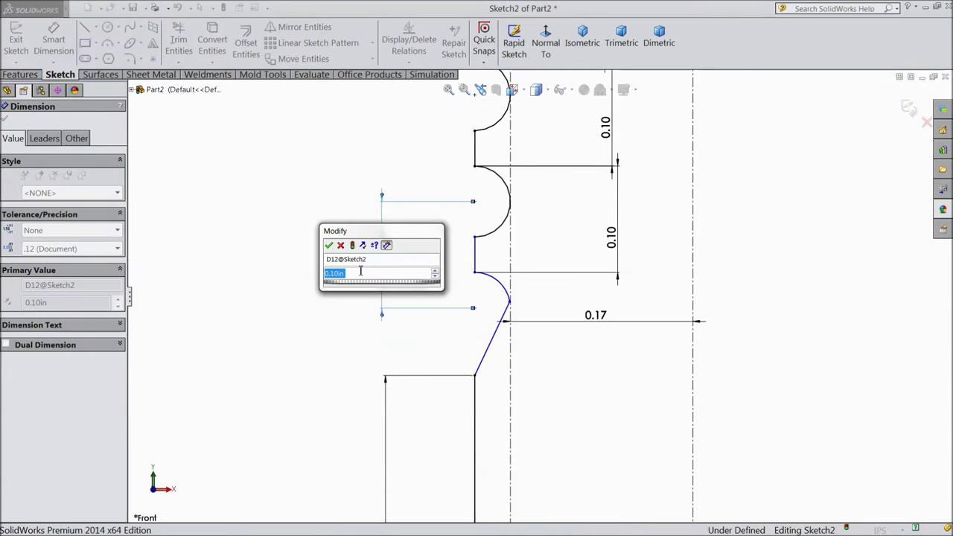
left_click(329, 246)
Step: Add a Coincident relation between the fifth arc's lower endpoint and the vertical construction line tangent to the arcs
scroll(495, 339, "up", 2)
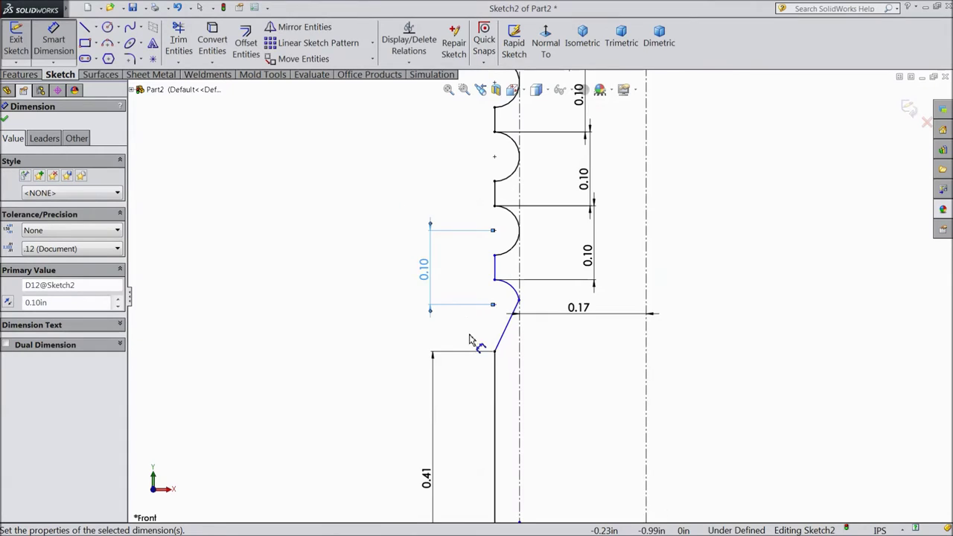
scroll(519, 363, "up", 2)
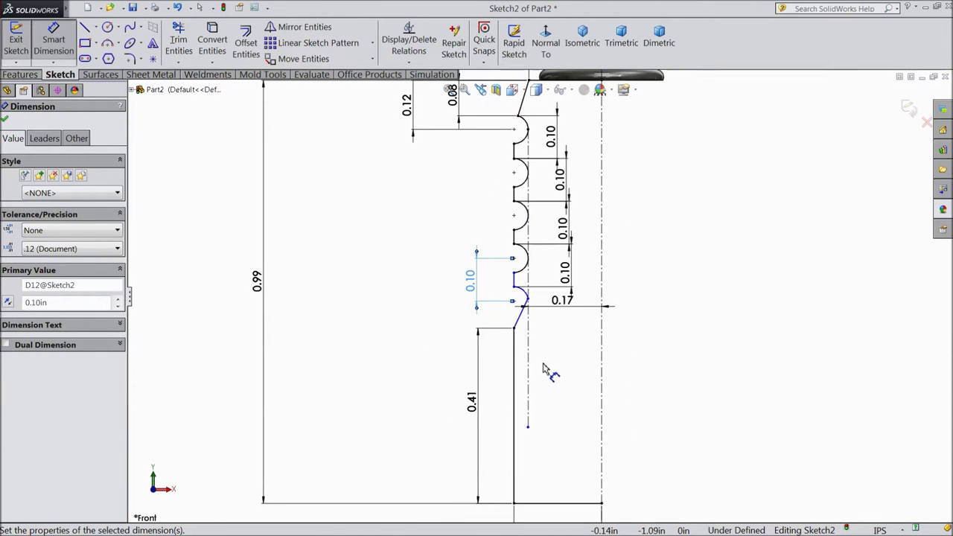
scroll(555, 357, "up", 2)
scroll(585, 237, "down", 3)
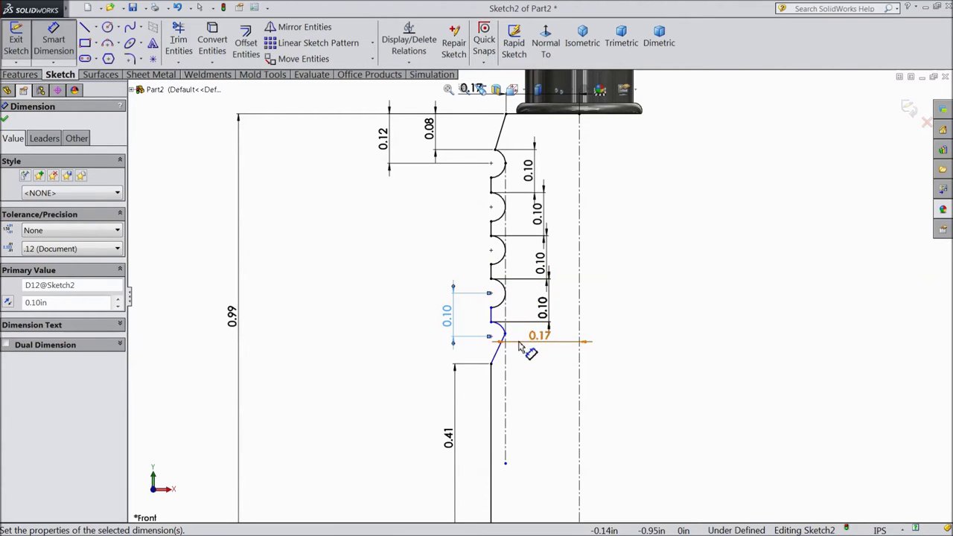
scroll(496, 348, "down", 3)
scroll(523, 317, "down", 5)
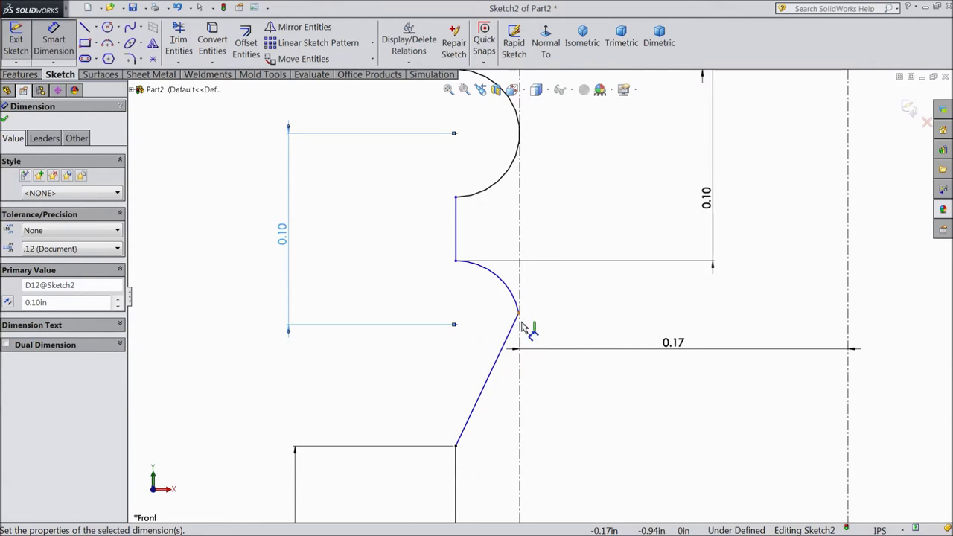
left_click(5, 121)
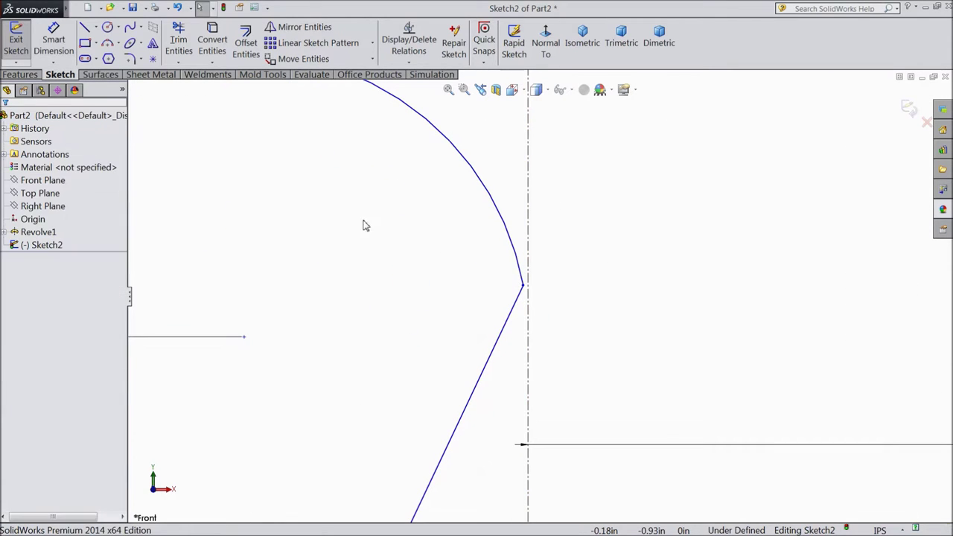
left_click(523, 286)
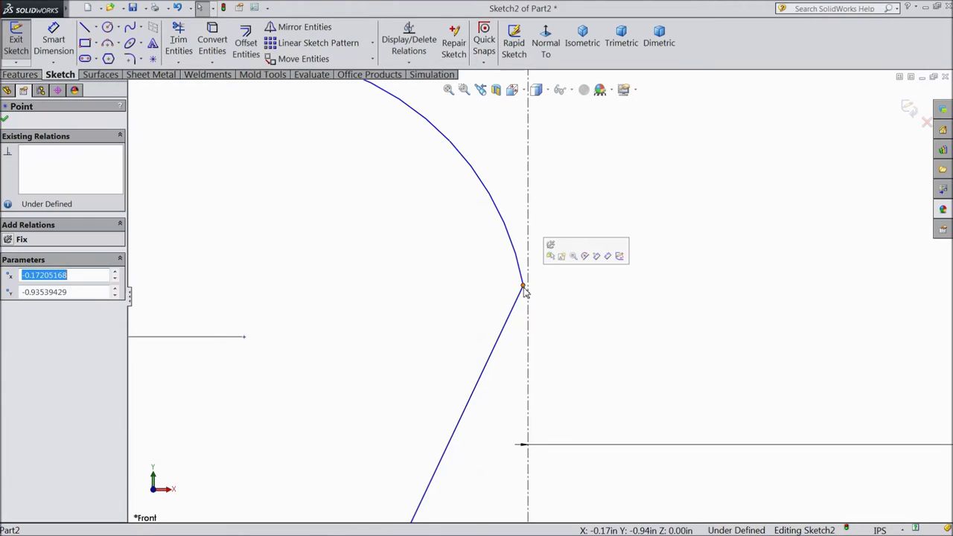
left_click(529, 294, "ctrl")
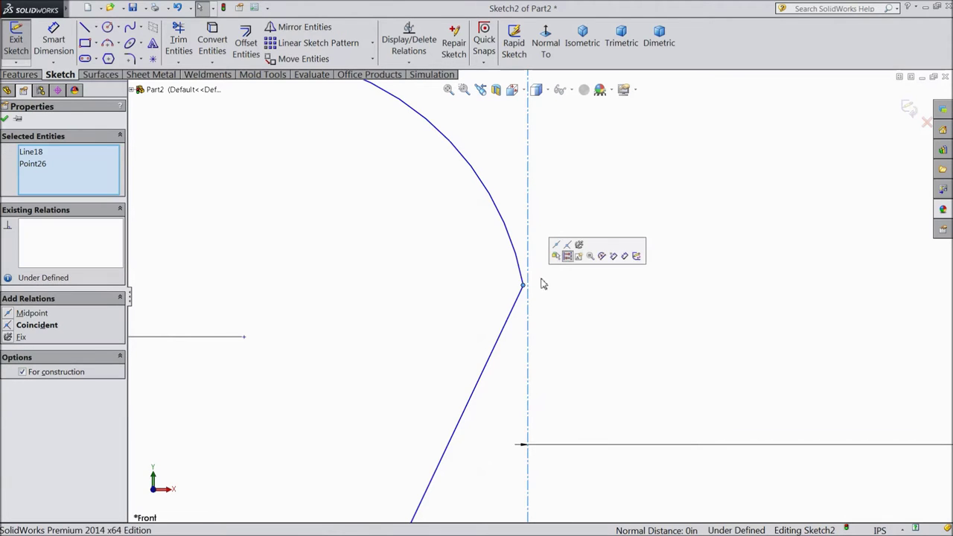
left_click(568, 252)
scroll(552, 328, "up", 3)
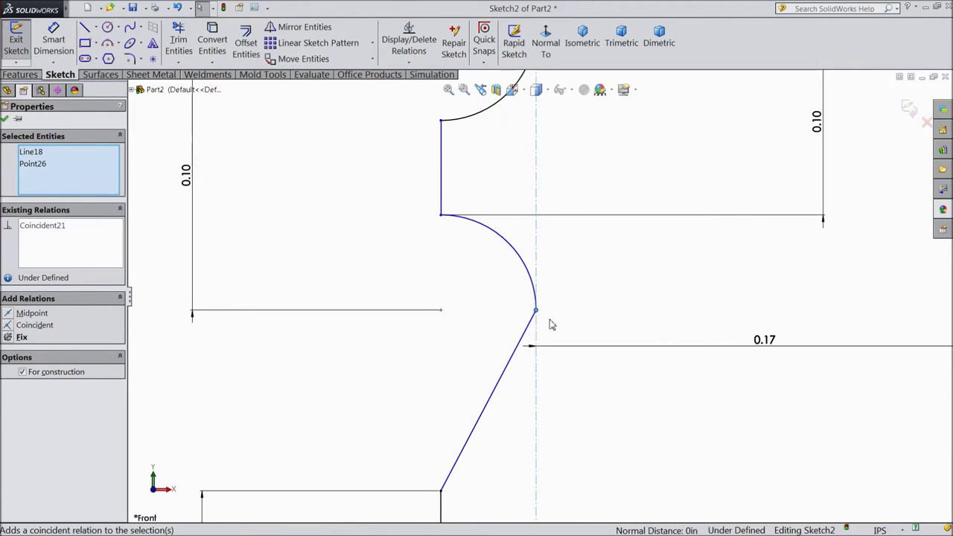
left_click(4, 119)
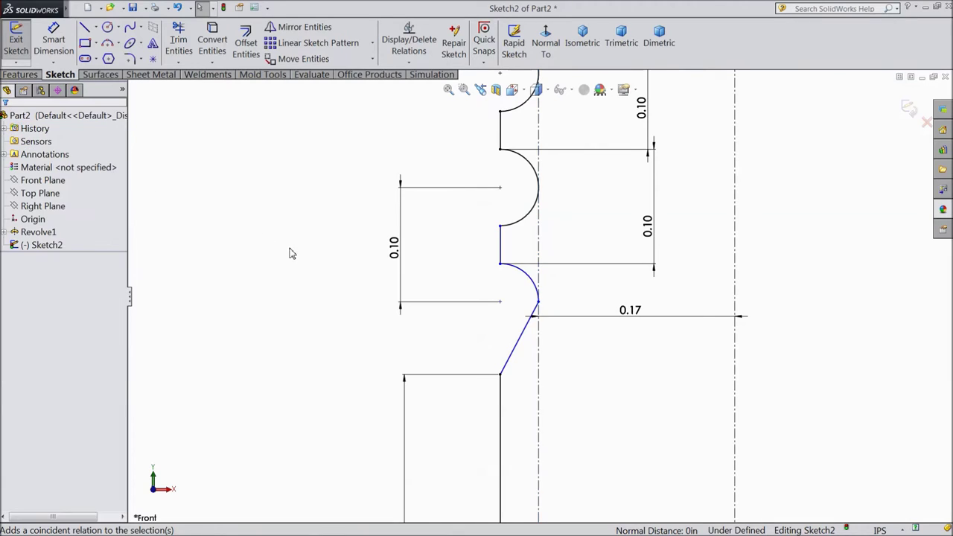
Step: Close the profile with a vertical line along the central centerline, from the top line's inner end to the bottom line's inner end
scroll(335, 272, "up", 5)
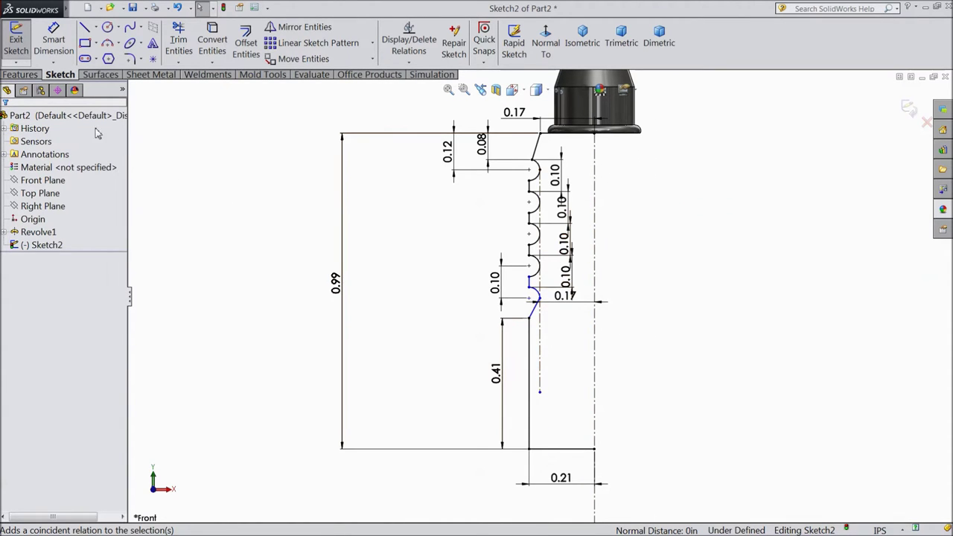
left_click(85, 28)
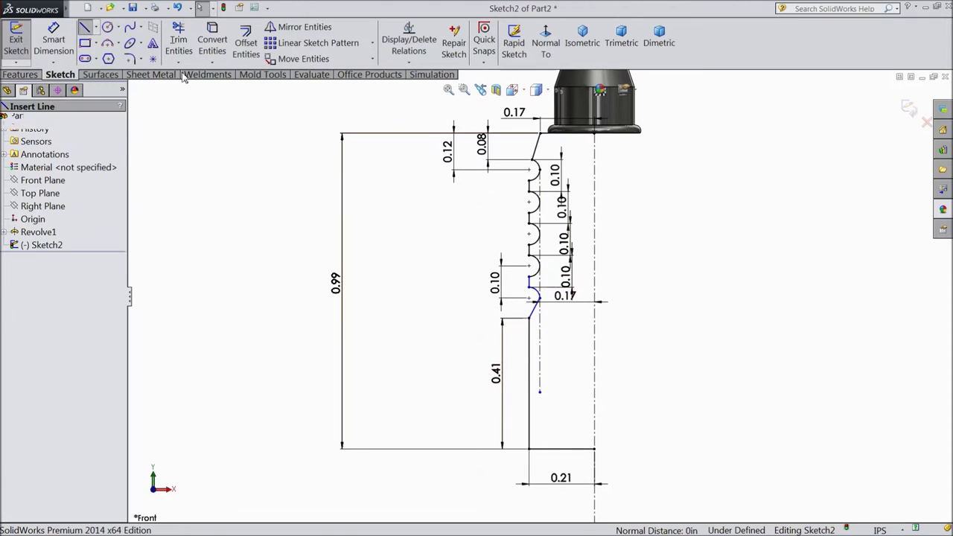
left_click(595, 135)
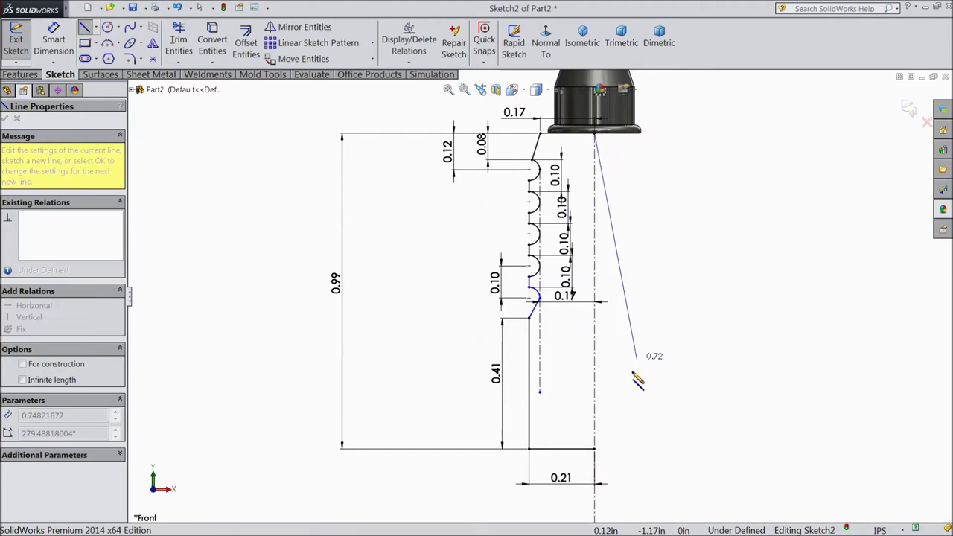
left_click(595, 449)
right_click(673, 379)
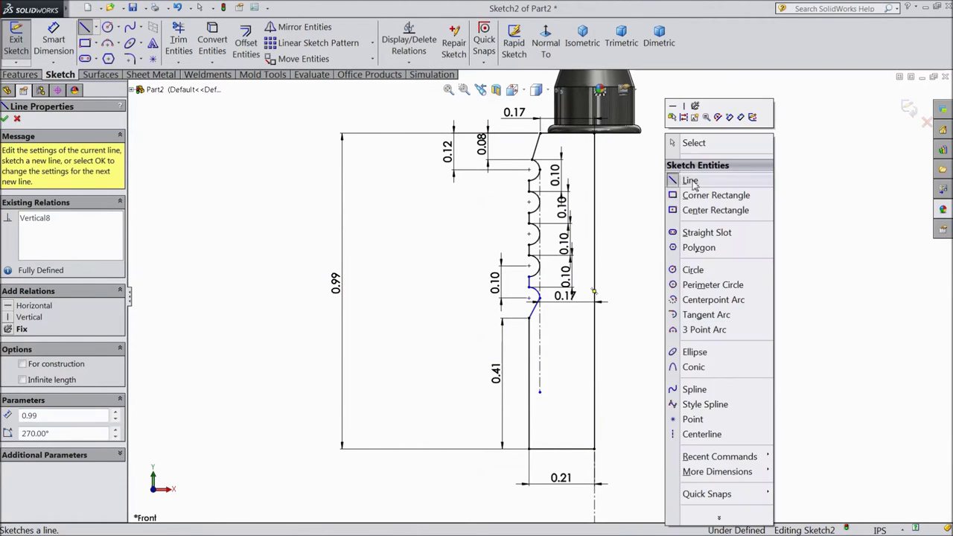
Step: Revolve the closed ribbed insulator profile 360° about its vertical line on the central axis, with the result merged
left_click(686, 140)
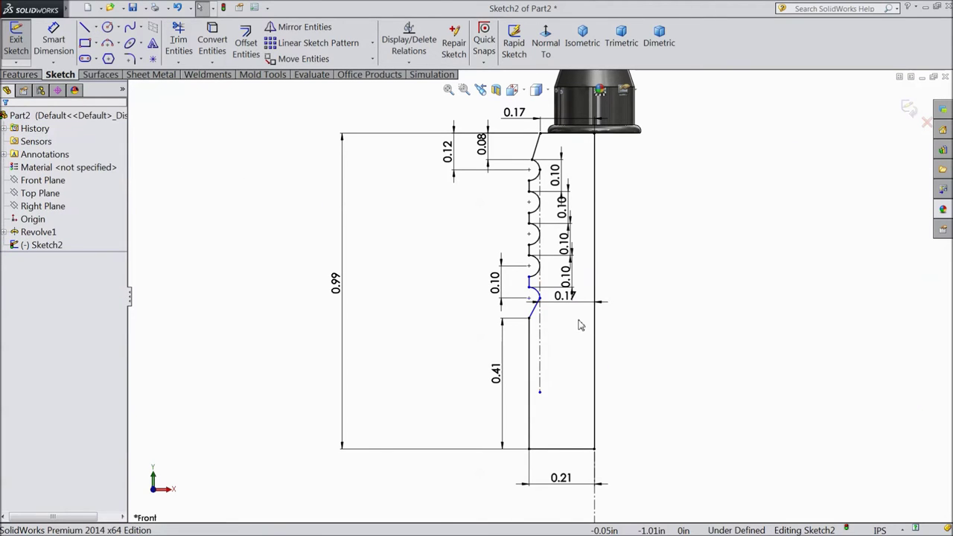
scroll(578, 323, "down", 3)
scroll(501, 300, "down", 2)
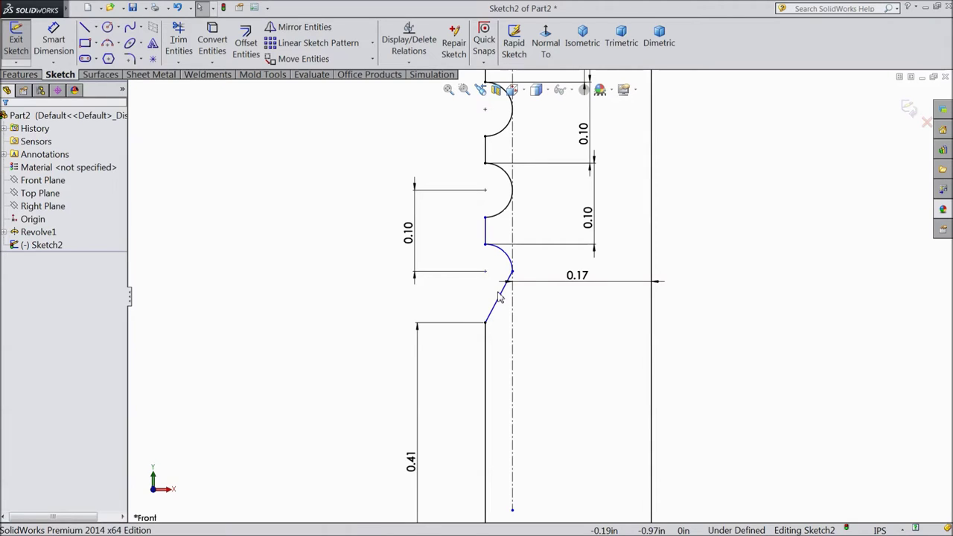
scroll(500, 296, "up", 6)
scroll(492, 292, "up", 2)
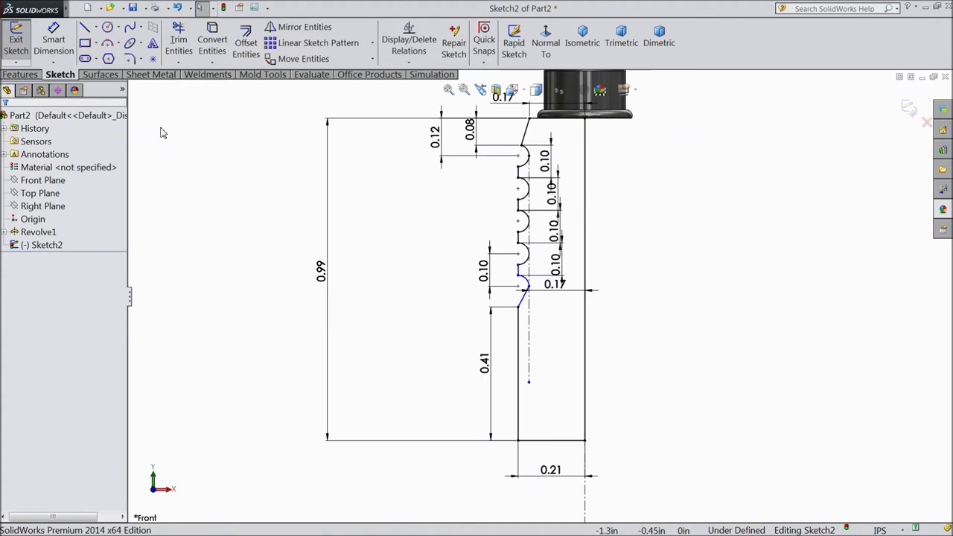
left_click(11, 77)
left_click(65, 45)
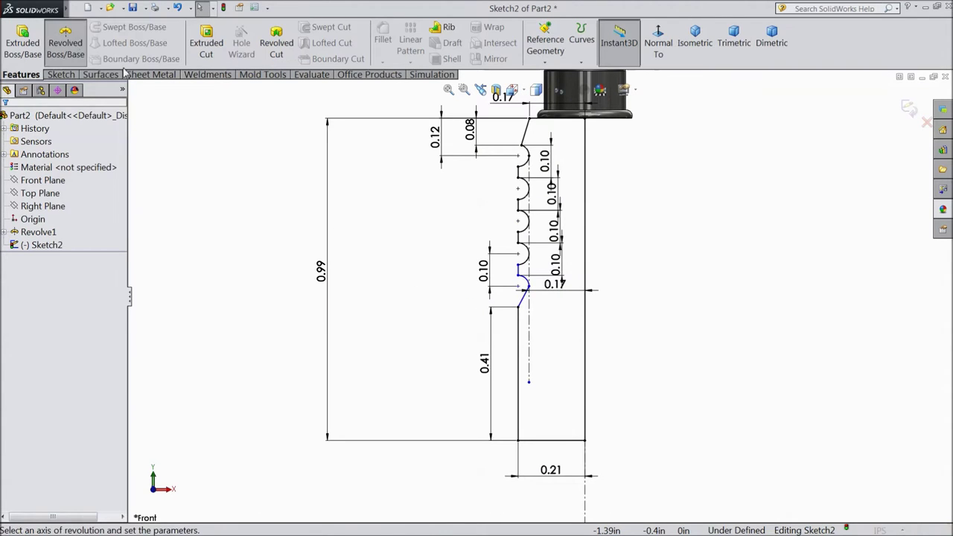
left_click(587, 321)
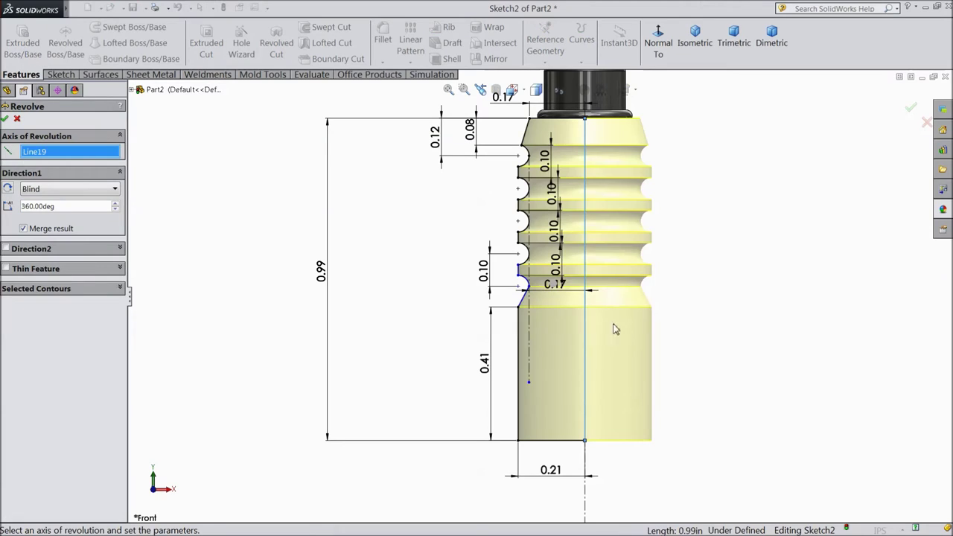
left_click(5, 120)
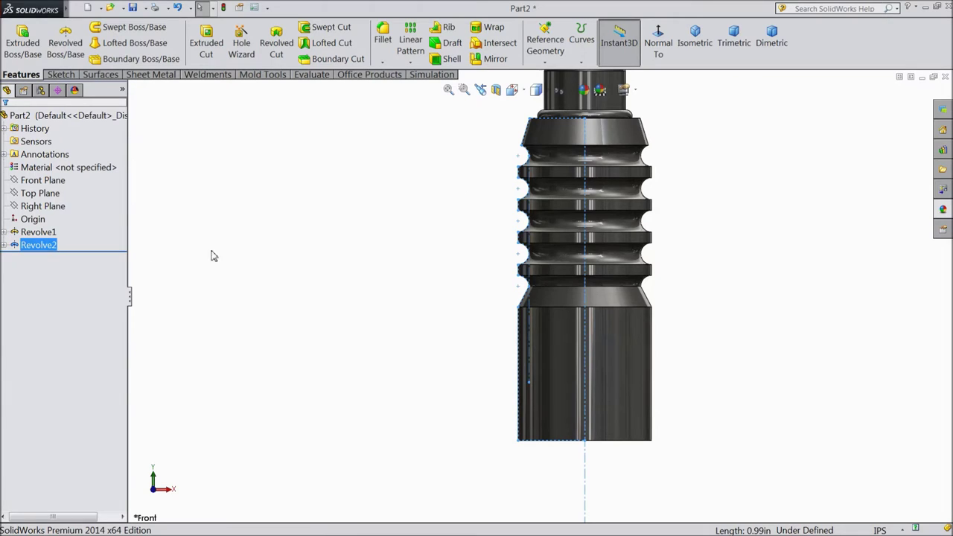
Step: Apply the cream satin finish plastic appearance to the revolved insulator feature
left_click(39, 246)
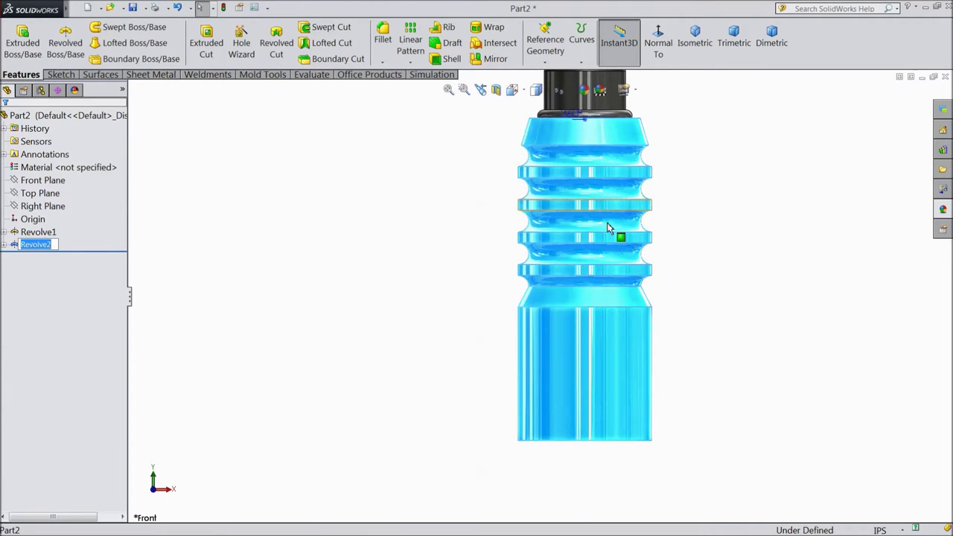
left_click(944, 211)
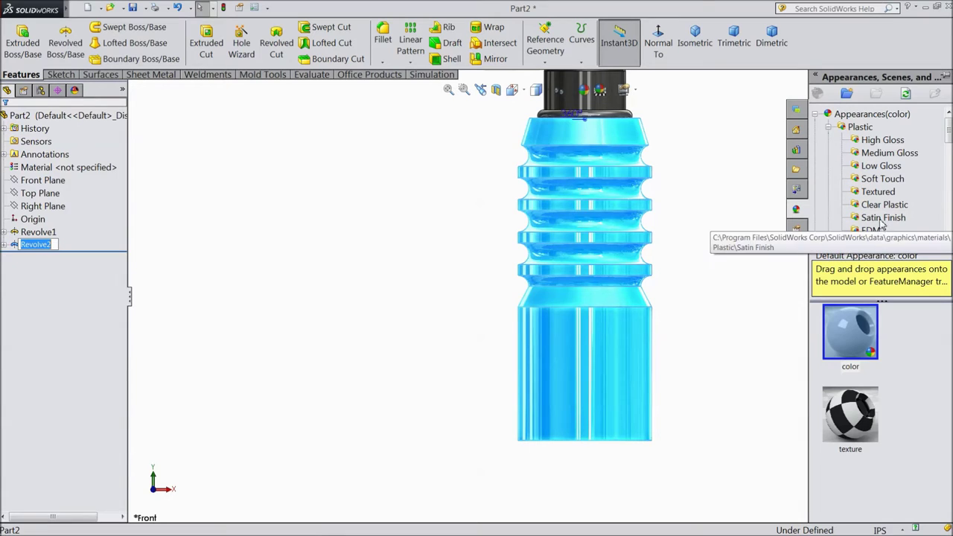
left_click(884, 218)
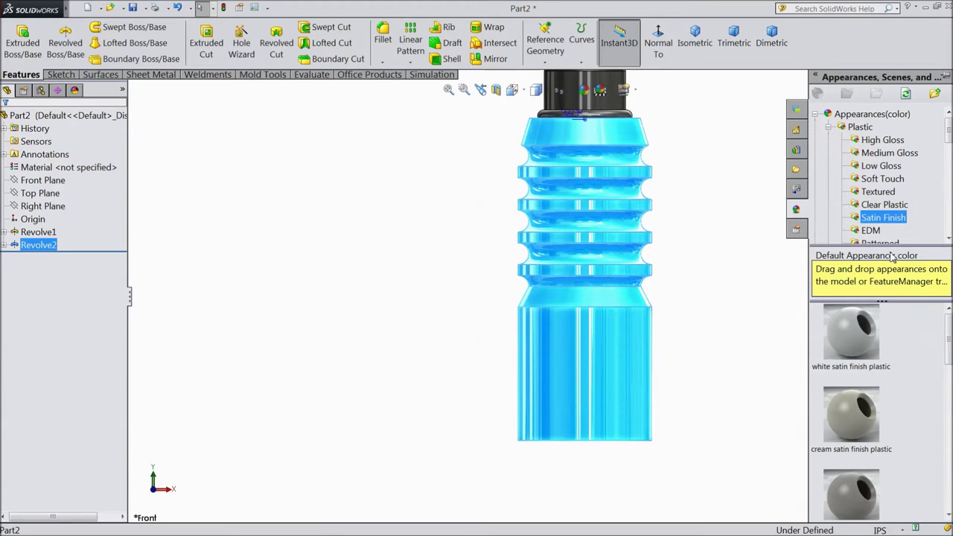
double_click(849, 439)
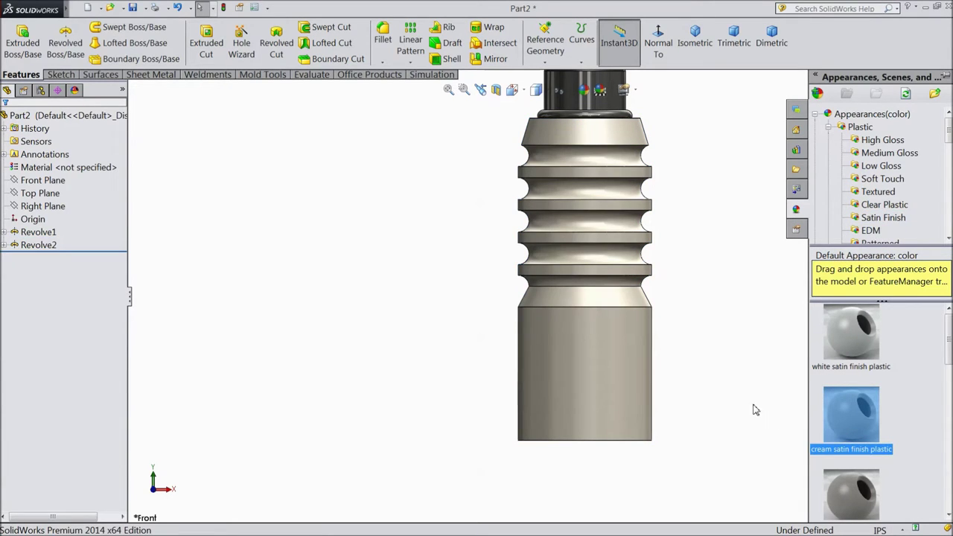
scroll(870, 441, "down", 3)
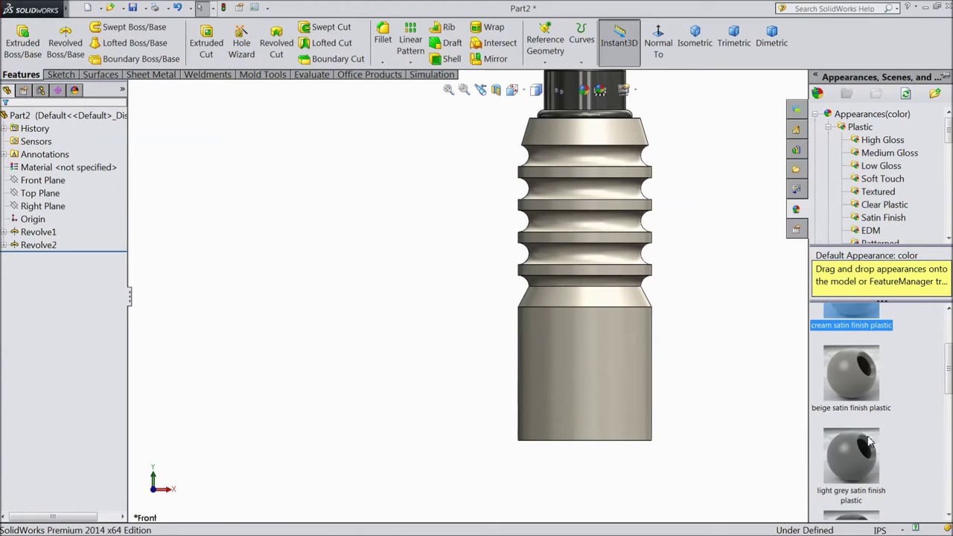
scroll(860, 393, "up", 1)
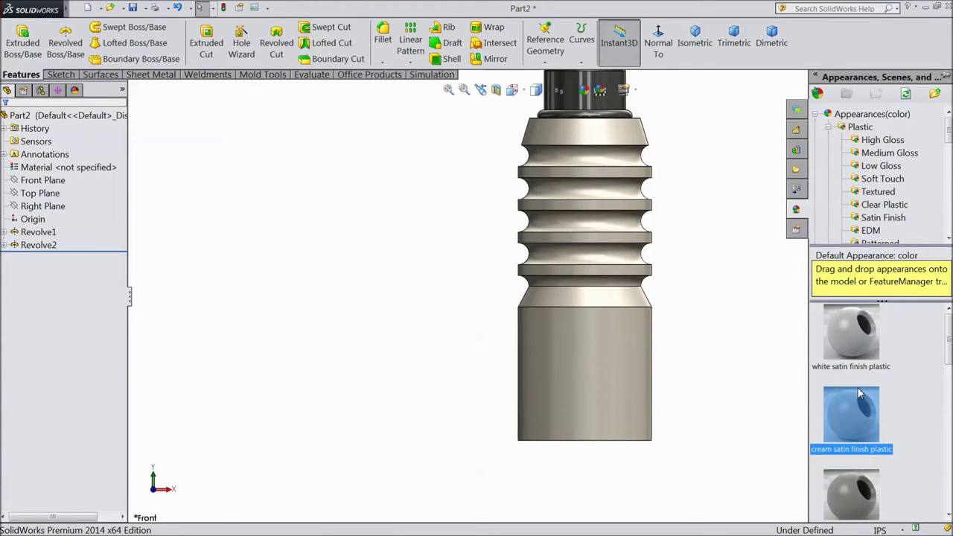
Step: Apply the white satin finish plastic appearance to the revolved insulator feature
middle_click_drag(735, 326, 809, 285)
scroll(686, 290, "down", 4)
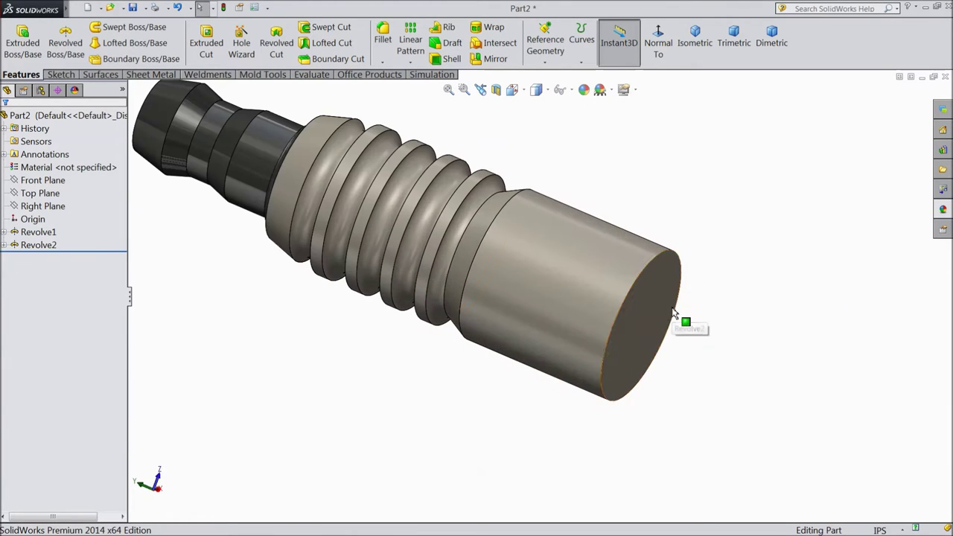
left_click(38, 245)
left_click(943, 210)
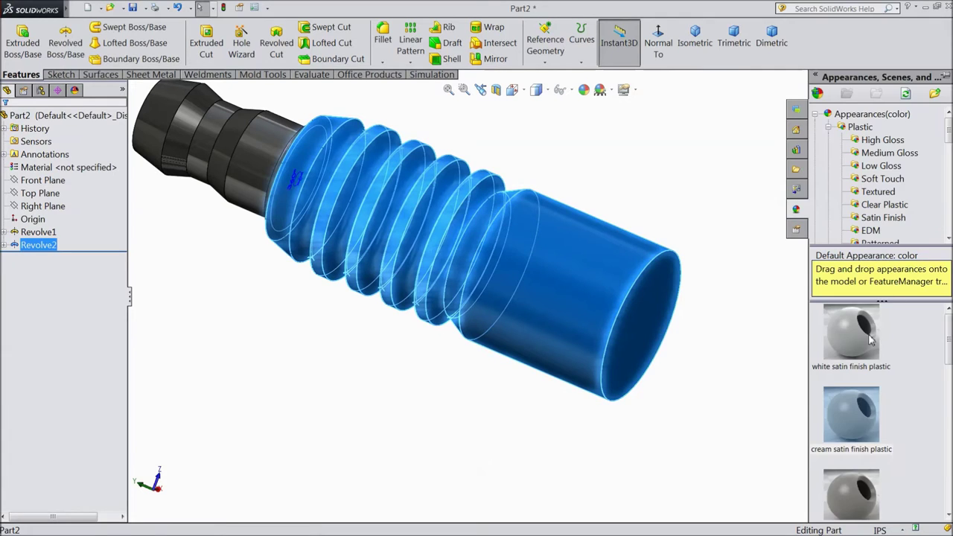
left_click(872, 352)
middle_click_drag(727, 342, 596, 283)
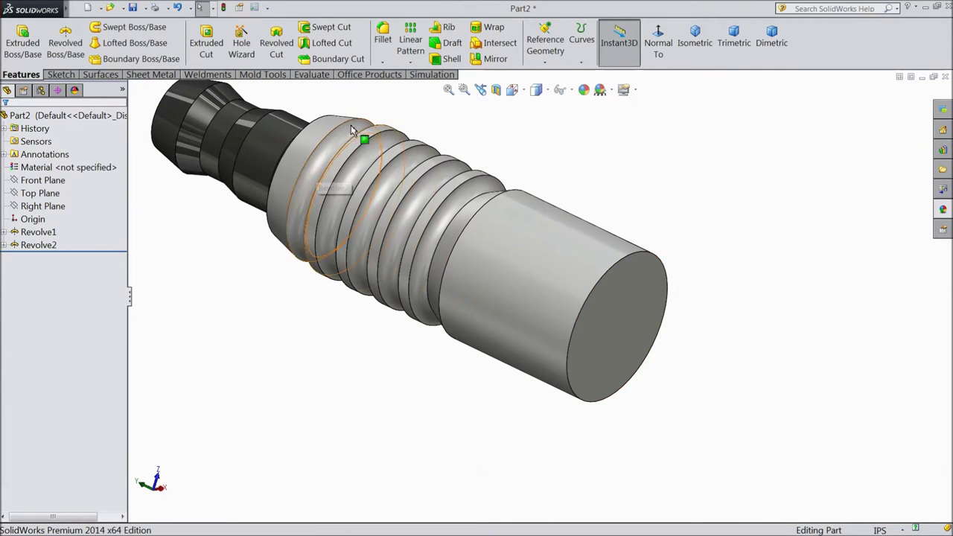
Step: Set up a constant size fillet with a 0.01 in radius on an edge of the second rib below the insulator's upper taper
left_click(383, 41)
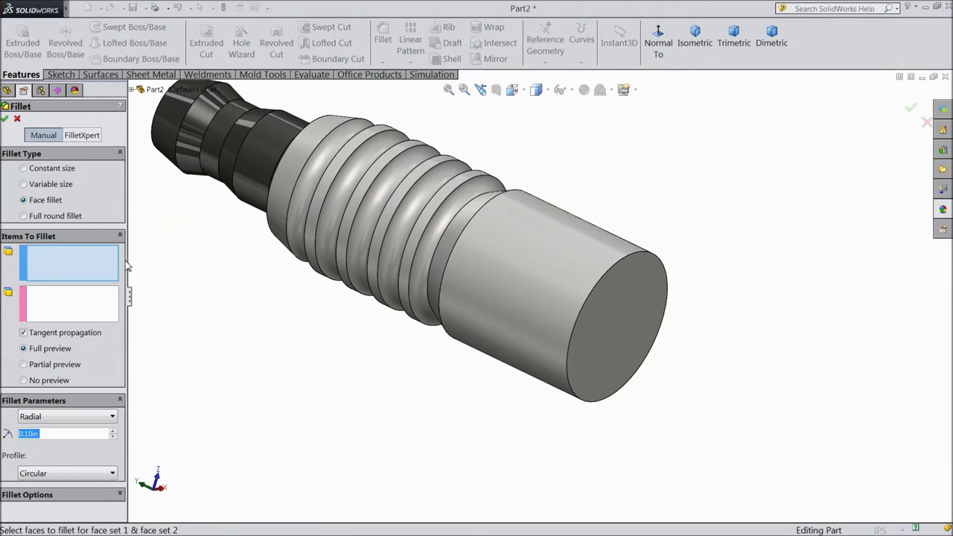
left_click(23, 169)
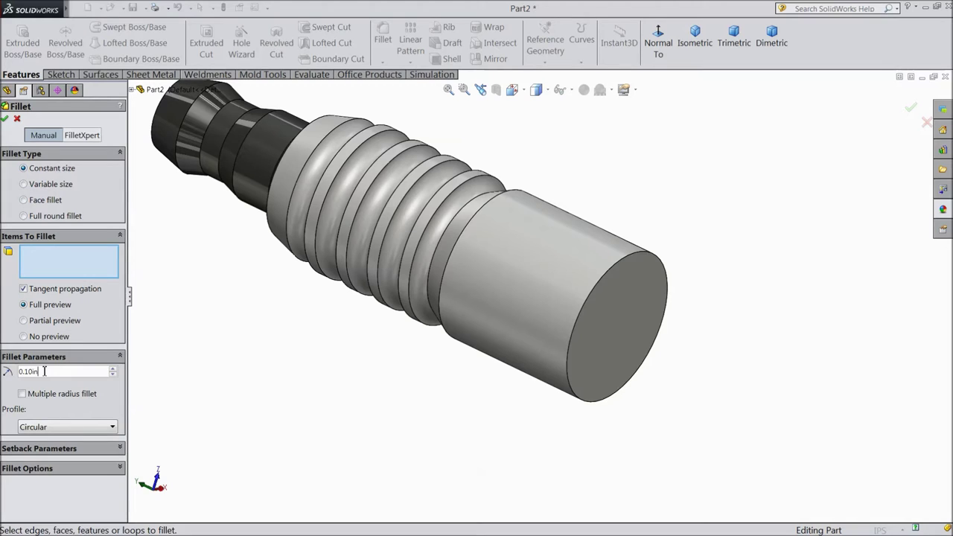
type("0.05")
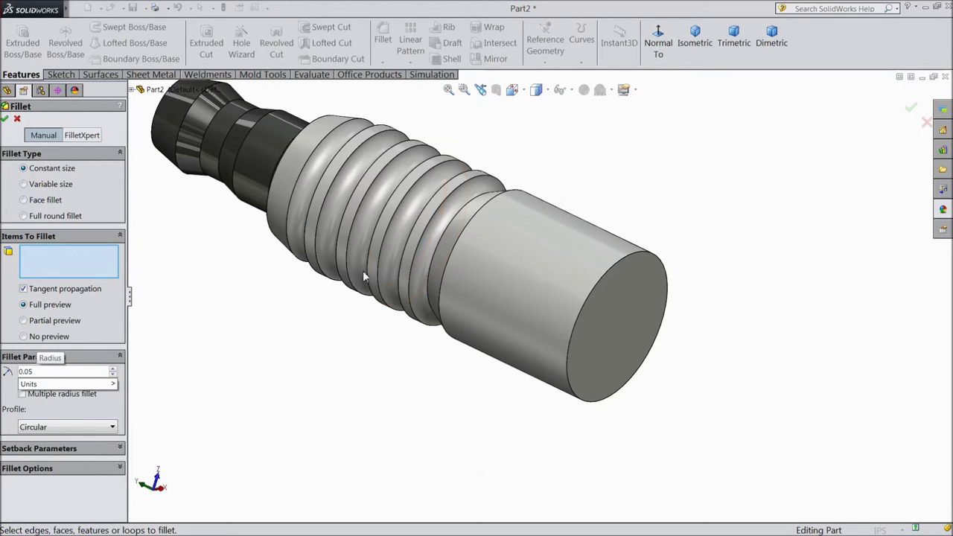
scroll(358, 291, "down", 5)
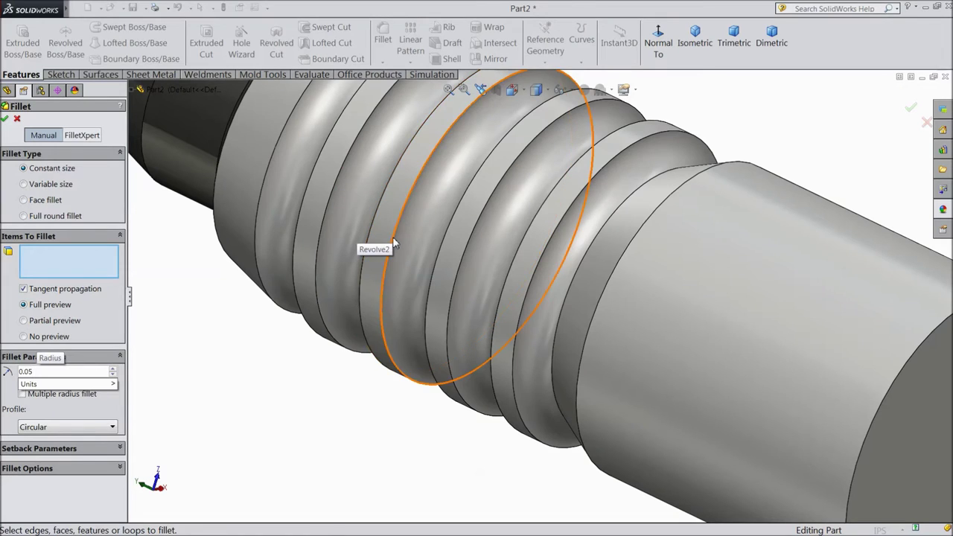
left_click(389, 242)
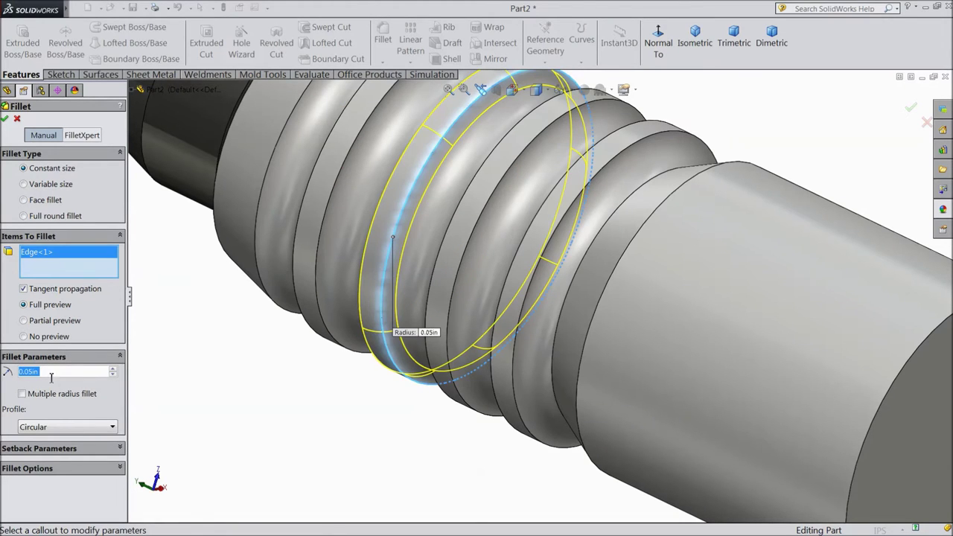
type("0.01")
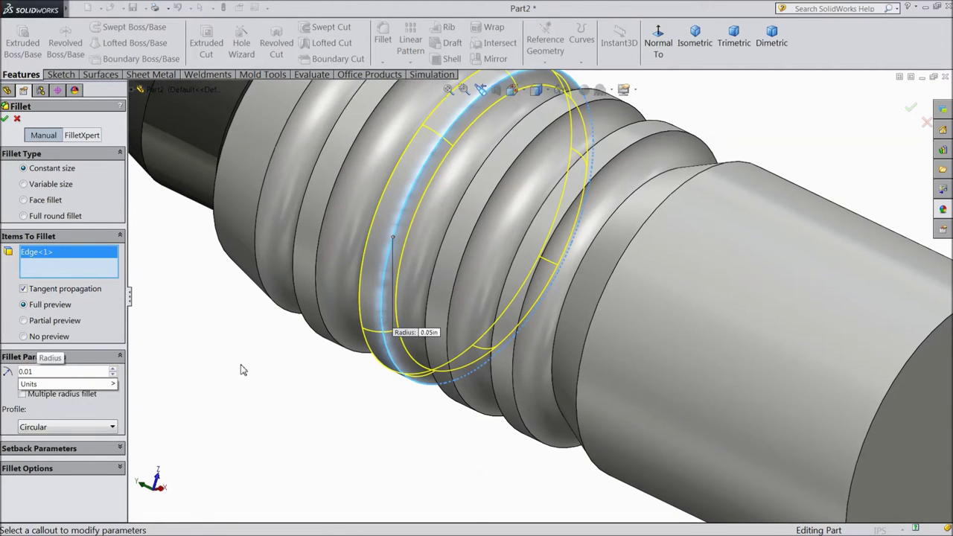
key("Return")
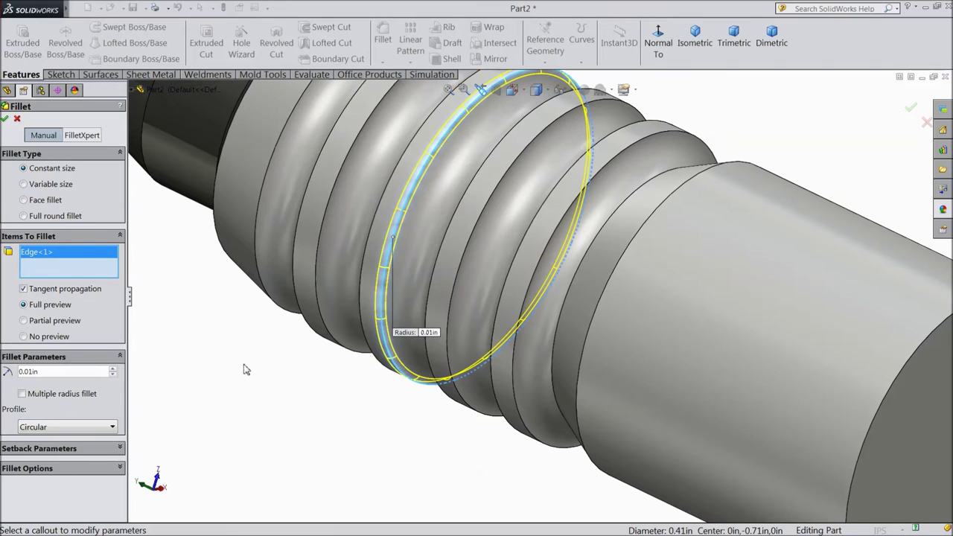
Step: Add the outer faces of all four ribs and the edge between the upper taper and the first groove to the fillet
left_click(373, 268)
left_click(311, 237)
scroll(313, 239, "up", 3)
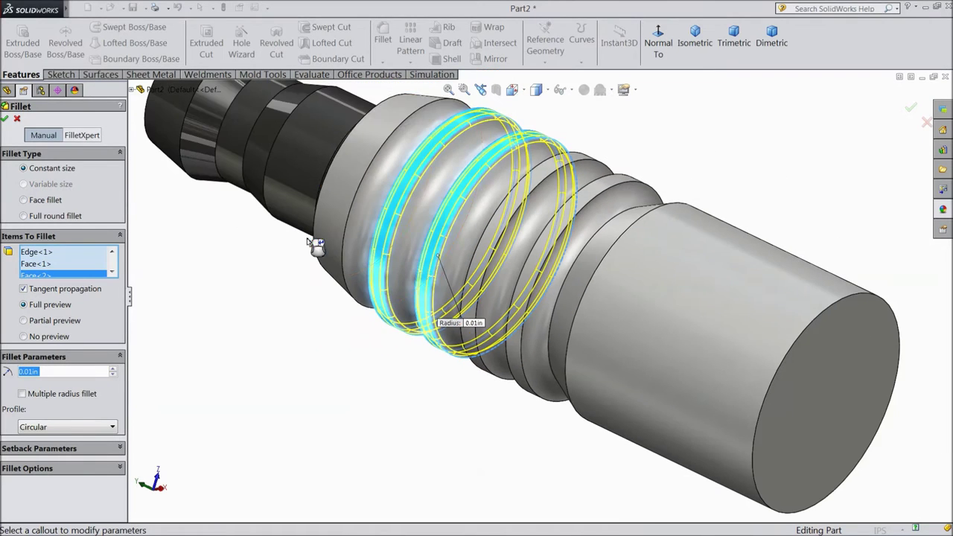
left_click(350, 216)
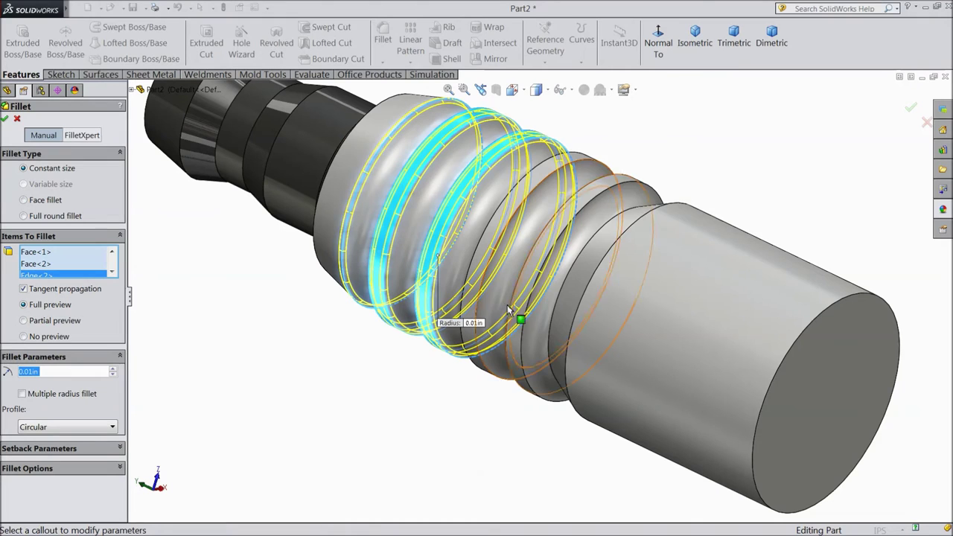
middle_click_drag(570, 196, 656, 283)
scroll(551, 174, "down", 3)
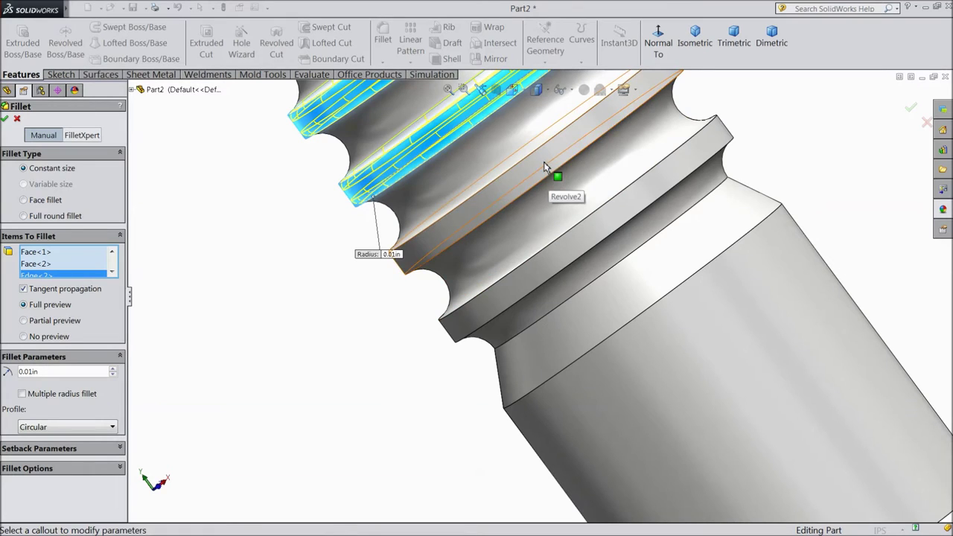
left_click(546, 172)
left_click(600, 226)
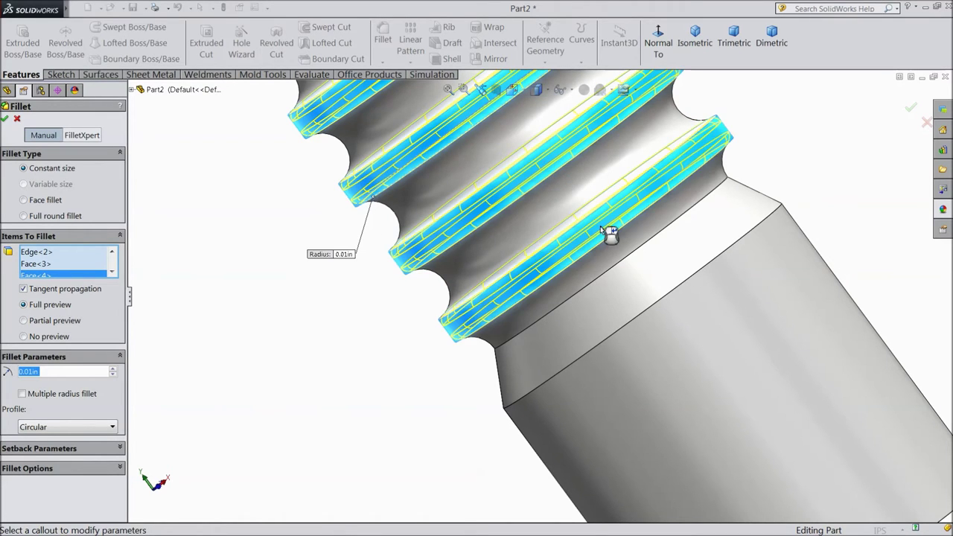
Step: Add the edge where the lower taper meets the large plain cylinder and complete the 0.01 in fillet
scroll(506, 328, "up", 3)
middle_click_drag(492, 329, 498, 203)
scroll(579, 298, "down", 3)
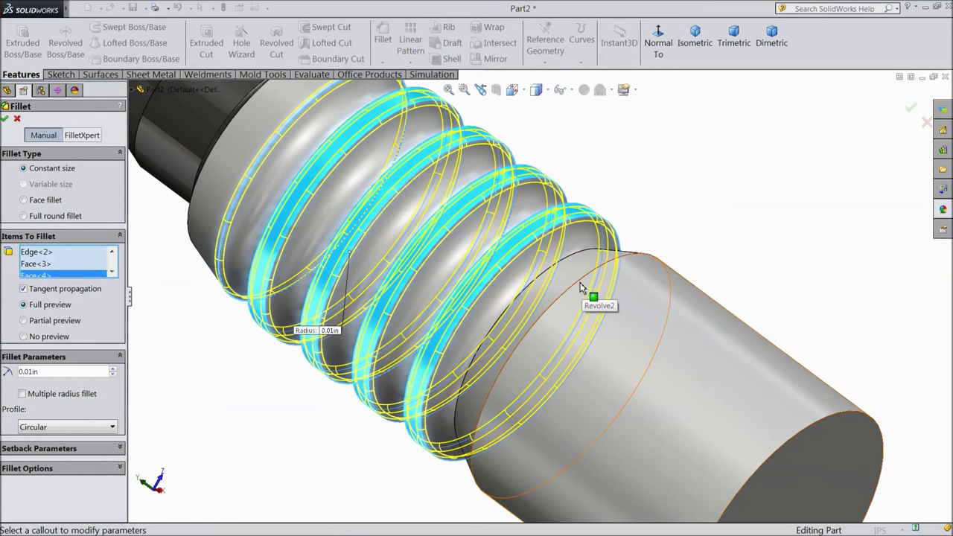
left_click(578, 289)
scroll(577, 289, "up", 2)
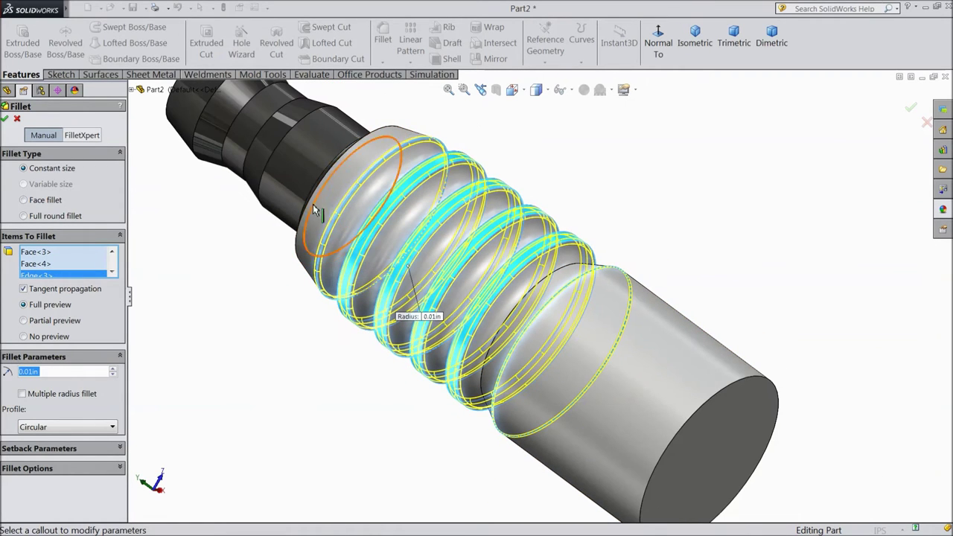
left_click(6, 120)
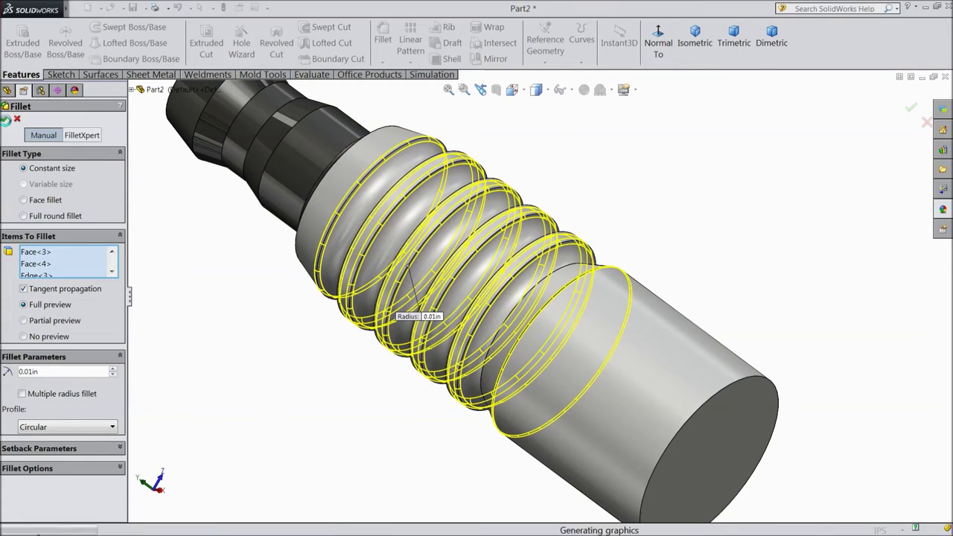
Step: Apply the white satin finish plastic appearance to the new fillet feature on the insulator ribs
left_click(33, 258)
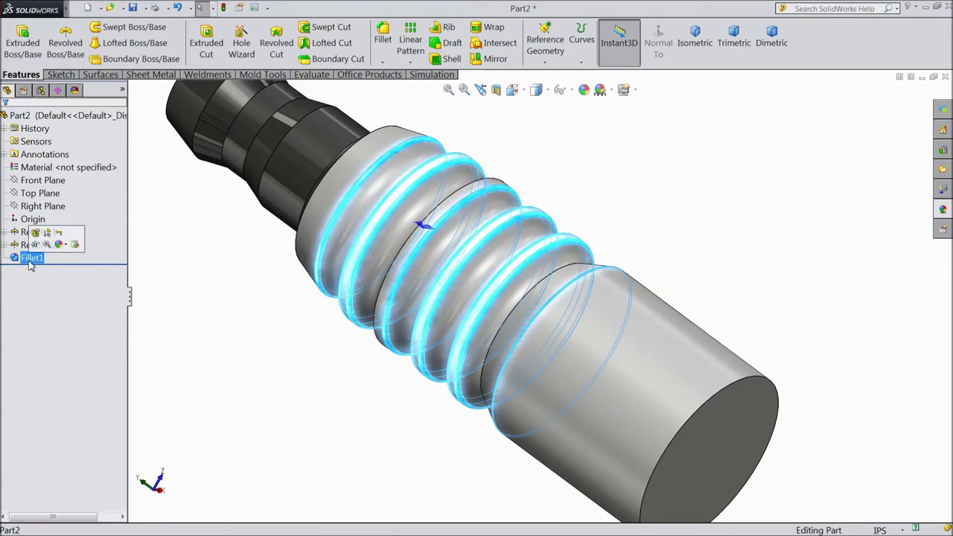
left_click(943, 209)
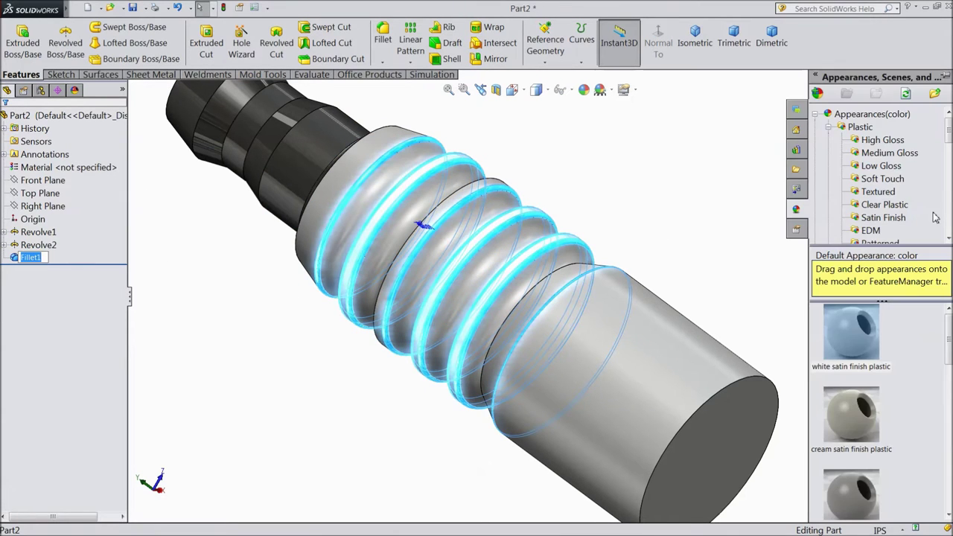
left_click(860, 335)
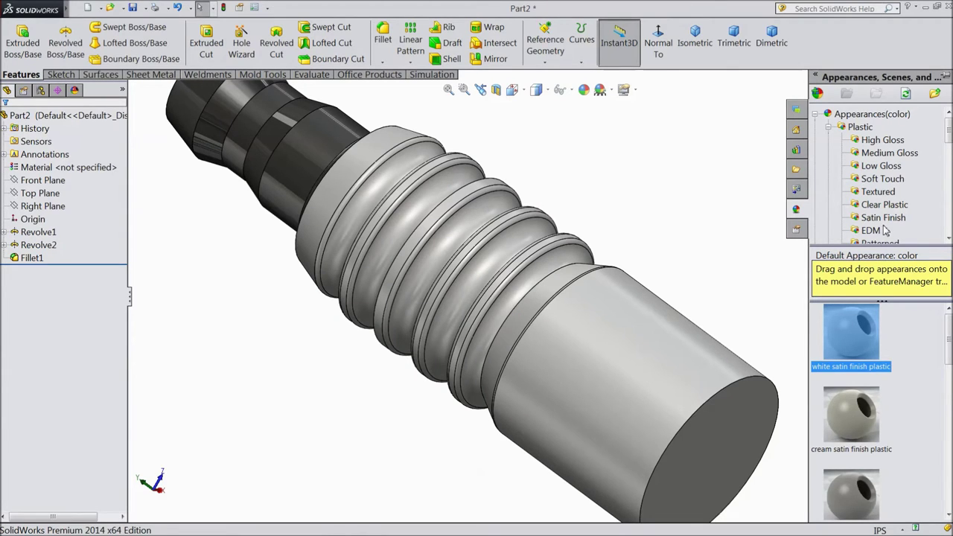
scroll(892, 229, "down", 1)
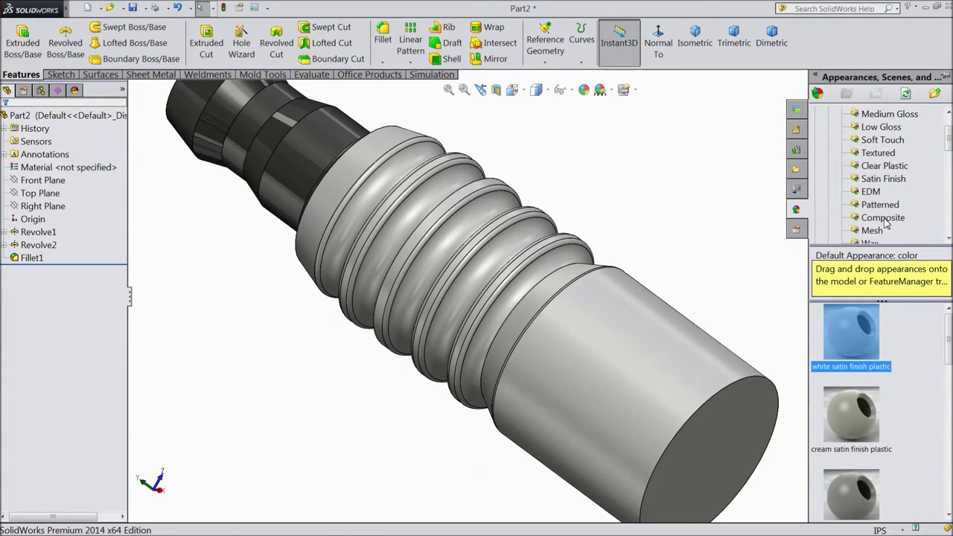
scroll(681, 194, "up", 3)
middle_click_drag(680, 206, 648, 363)
scroll(564, 335, "down", 3)
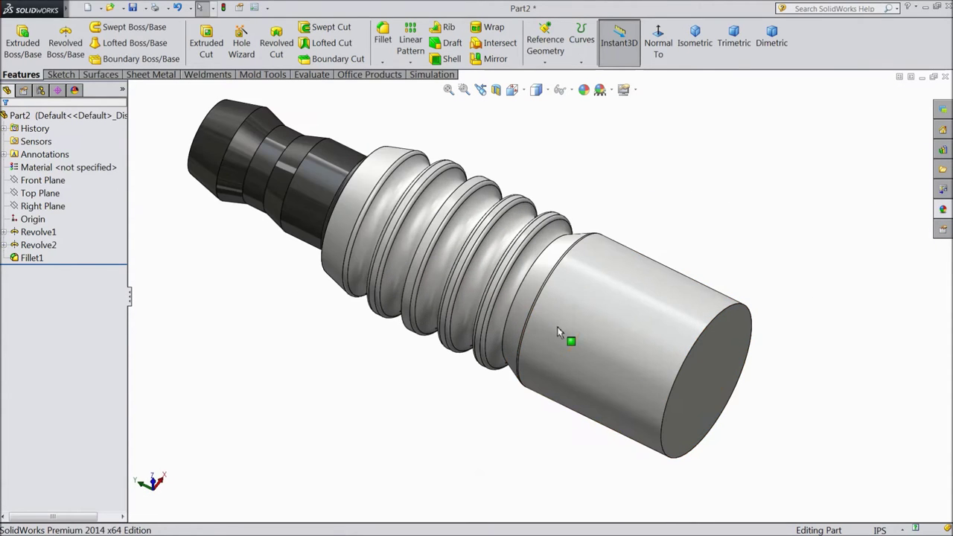
scroll(527, 348, "up", 4)
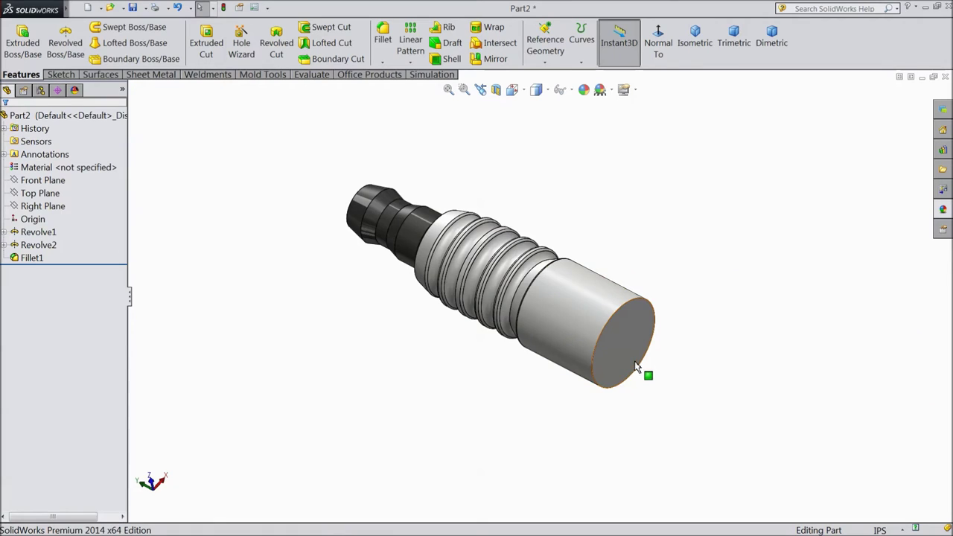
Step: Start a new sketch on the Front Plane and orient the view normal to it below the insulator's plain cylinder
scroll(649, 317, "down", 1)
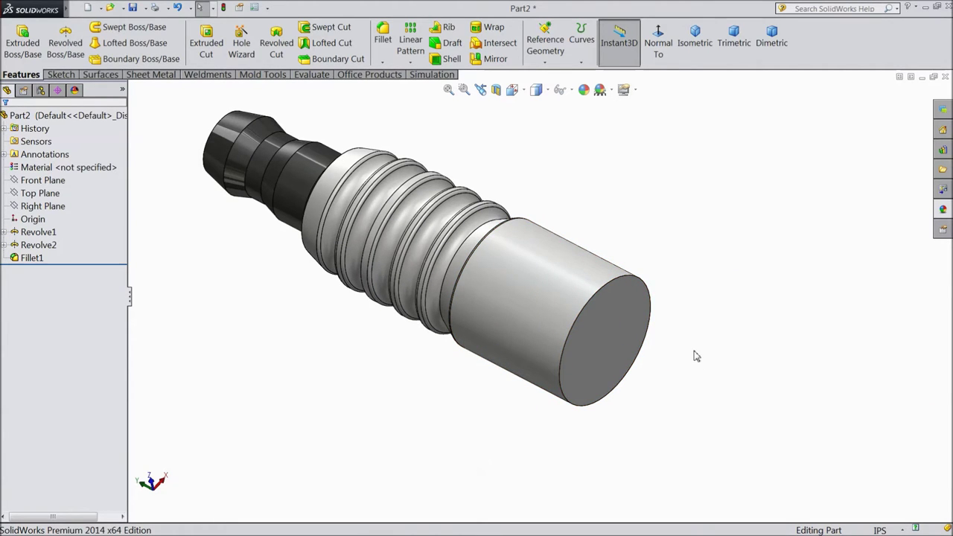
mouse_move(633, 371)
middle_mouse_down()
mouse_move(598, 352)
mouse_move(639, 349)
mouse_move(638, 362)
middle_mouse_up()
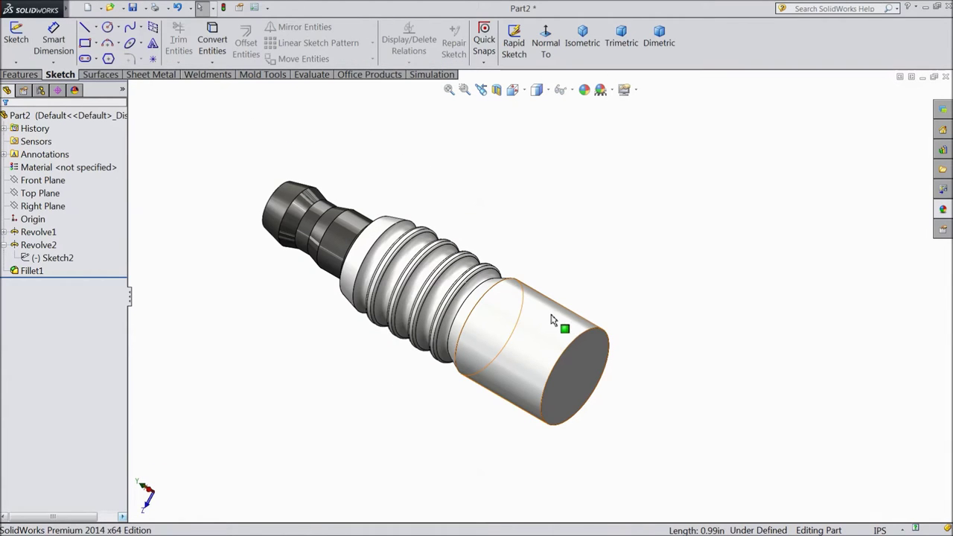
left_click(41, 181)
left_click(46, 168)
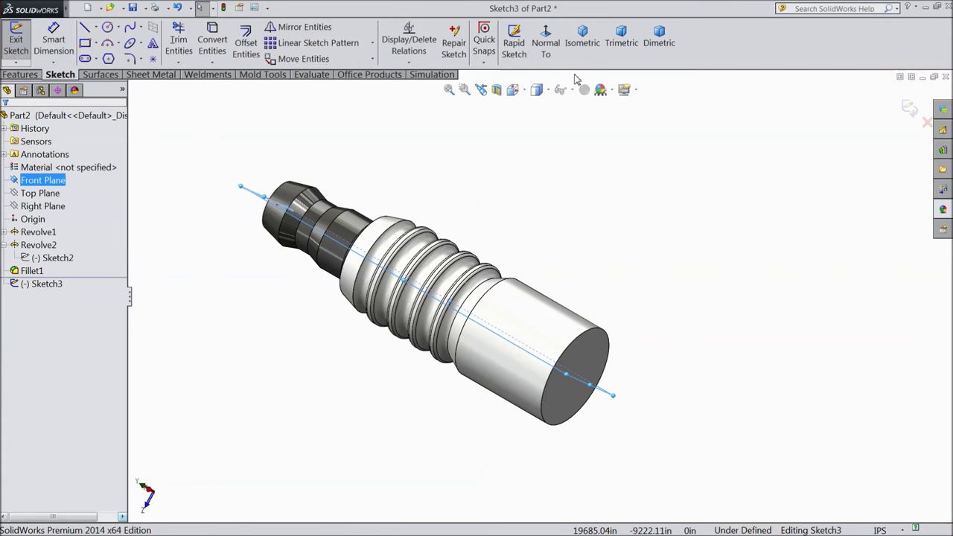
left_click(546, 57)
scroll(547, 350, "up", 3)
scroll(567, 463, "down", 5)
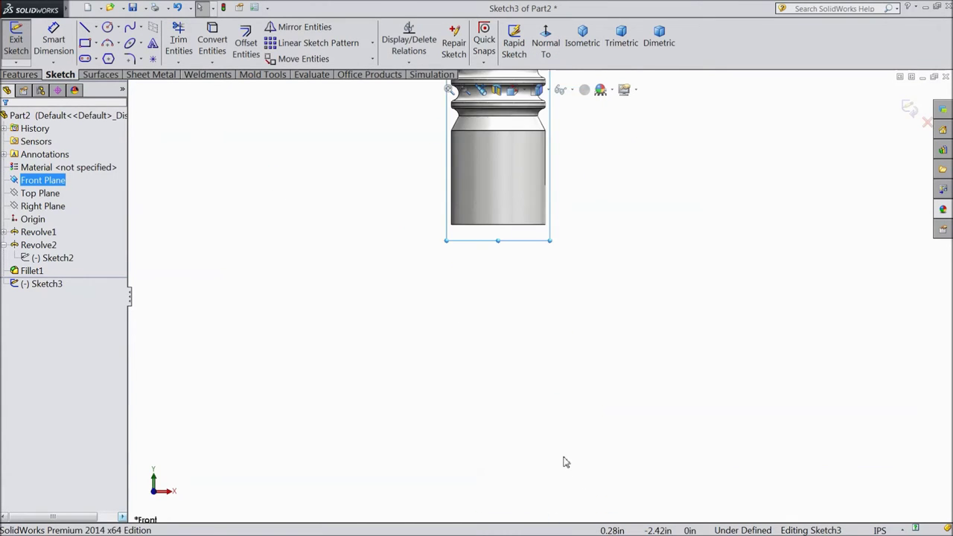
Step: Sketch a vertical line about 0.97 in long downward from the midpoint of the plain cylinder's bottom edge
left_click(85, 28)
scroll(500, 375, "down", 2)
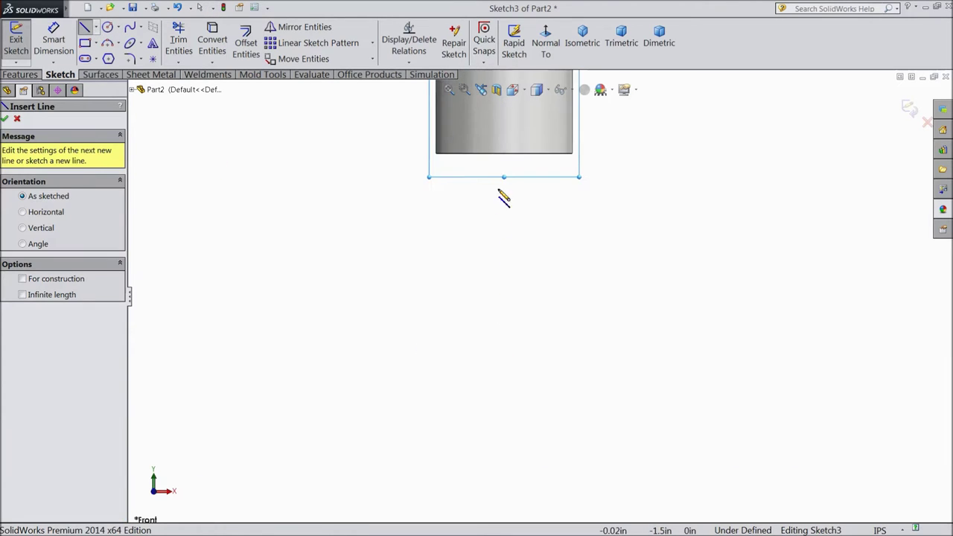
left_click(505, 154)
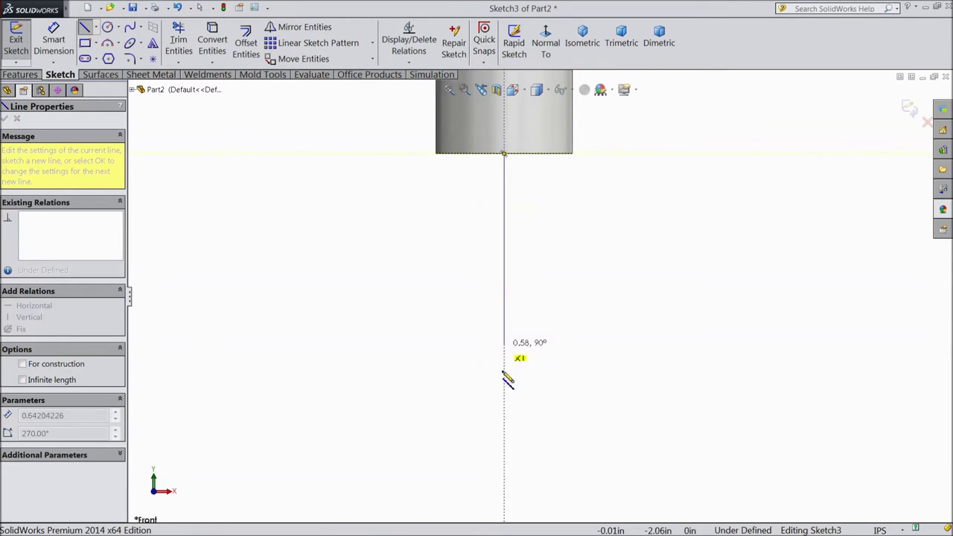
left_click(504, 477)
right_click(459, 438)
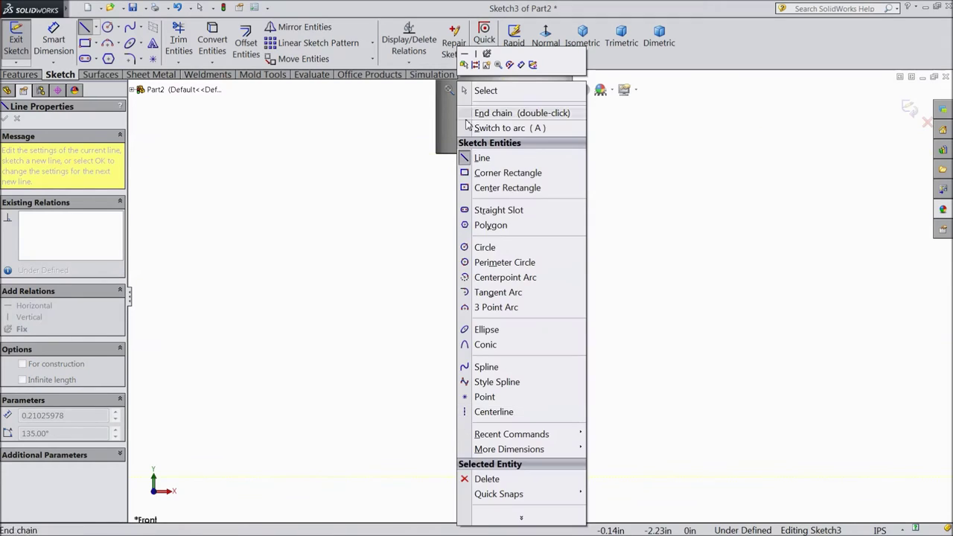
left_click(472, 90)
Step: Dimension the vertical line's length and set it to 1.207 in
left_click(54, 43)
left_click(504, 288)
left_click(333, 309)
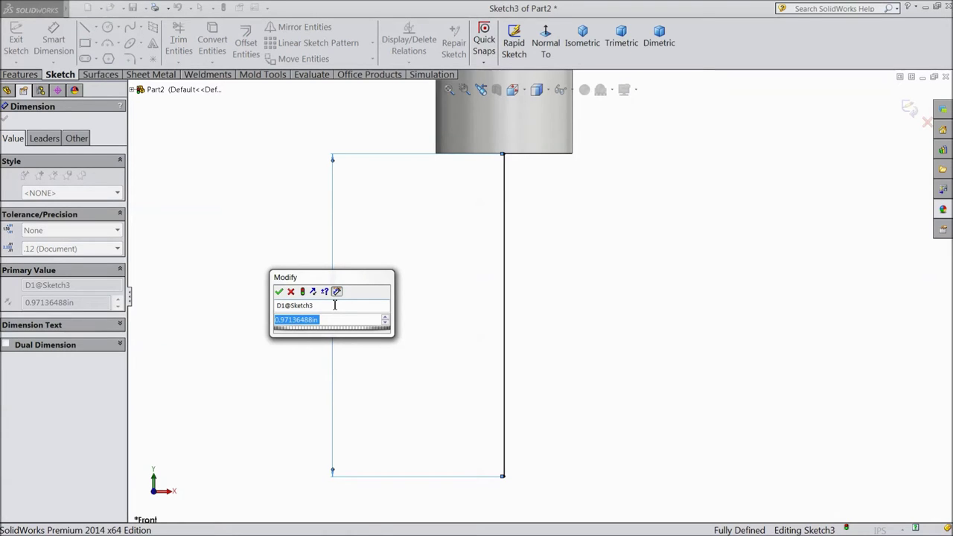
type("1.207")
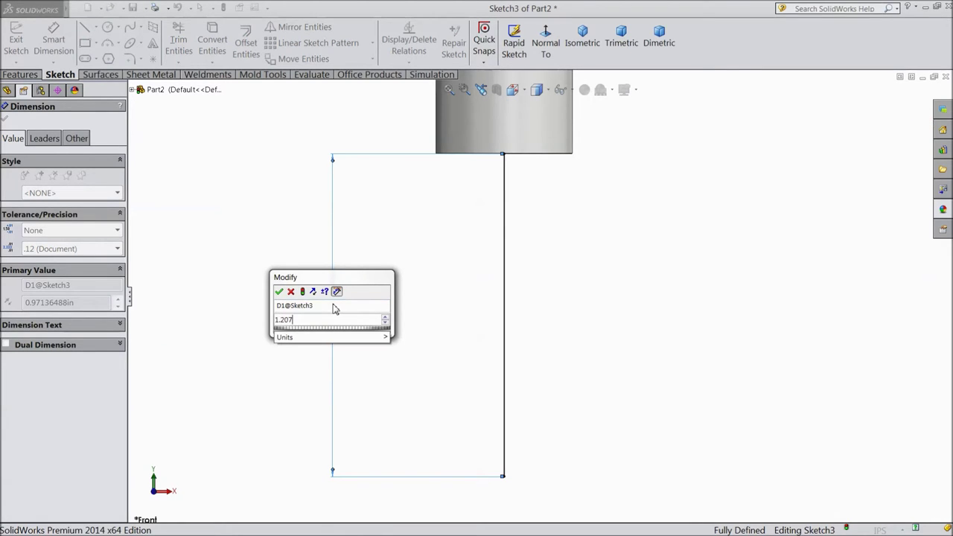
left_click(279, 291)
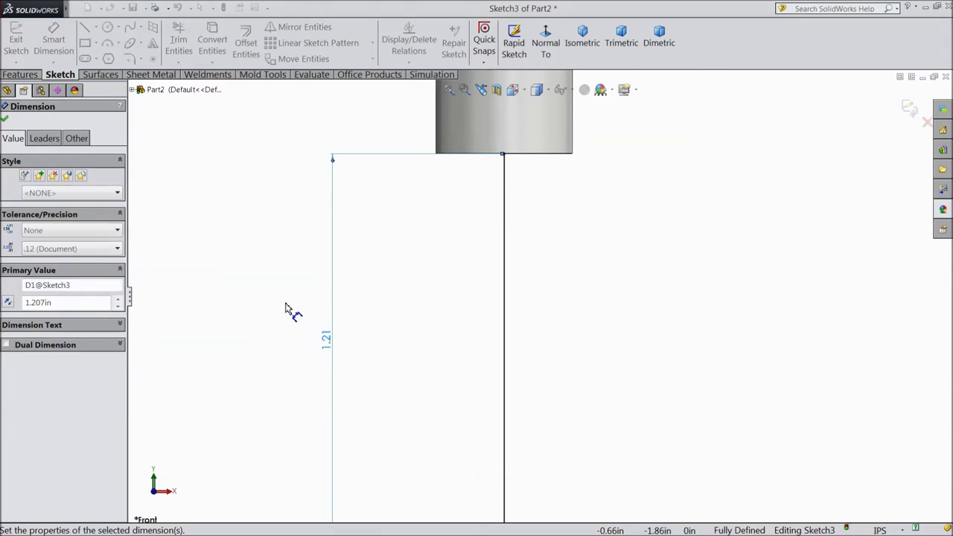
left_click(5, 119)
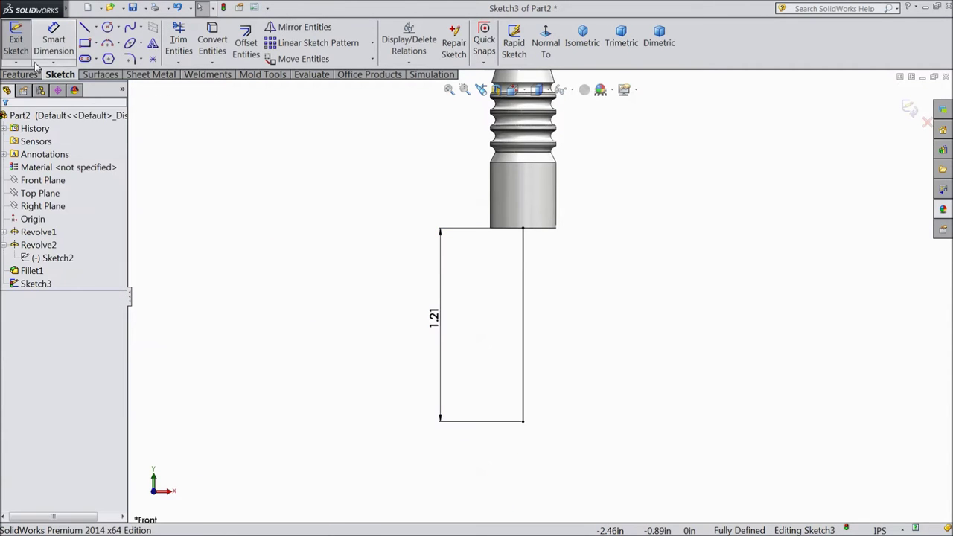
Step: Sketch a horizontal line from the vertical line's upper end to the cylinder's corner, continuing into a 90° tangent arc of about 0.07 in radius
left_click(84, 27)
scroll(582, 328, "down", 3)
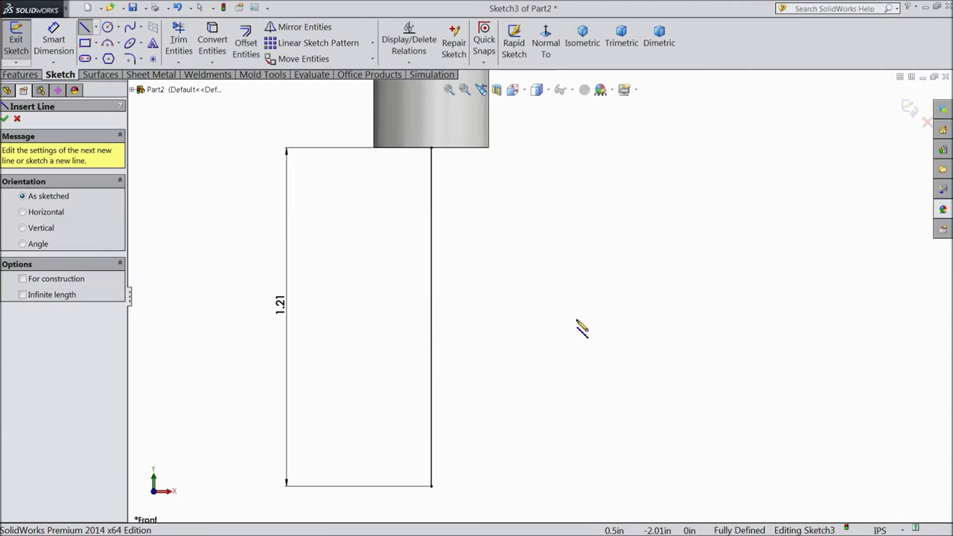
left_click(432, 149)
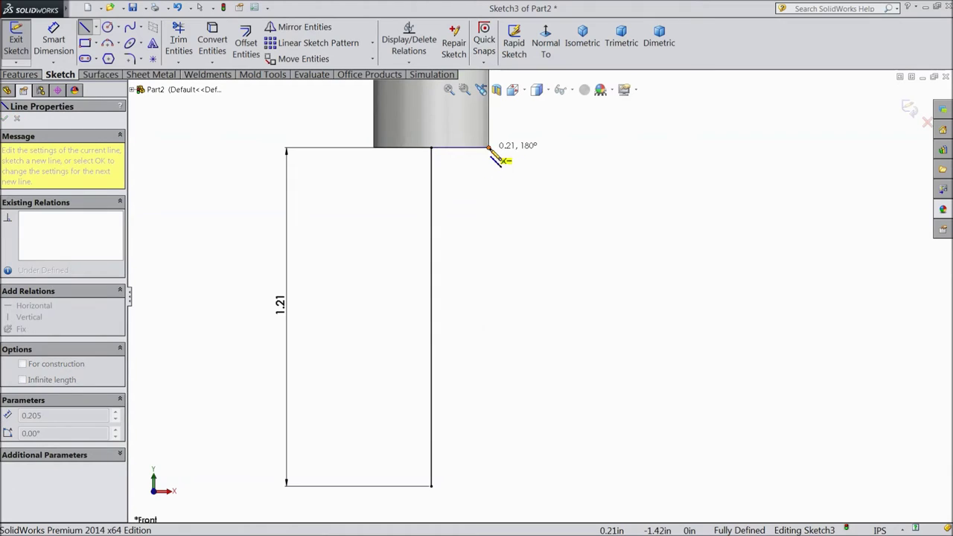
left_click(490, 149)
scroll(489, 153, "up", 1)
scroll(495, 177, "up", 1)
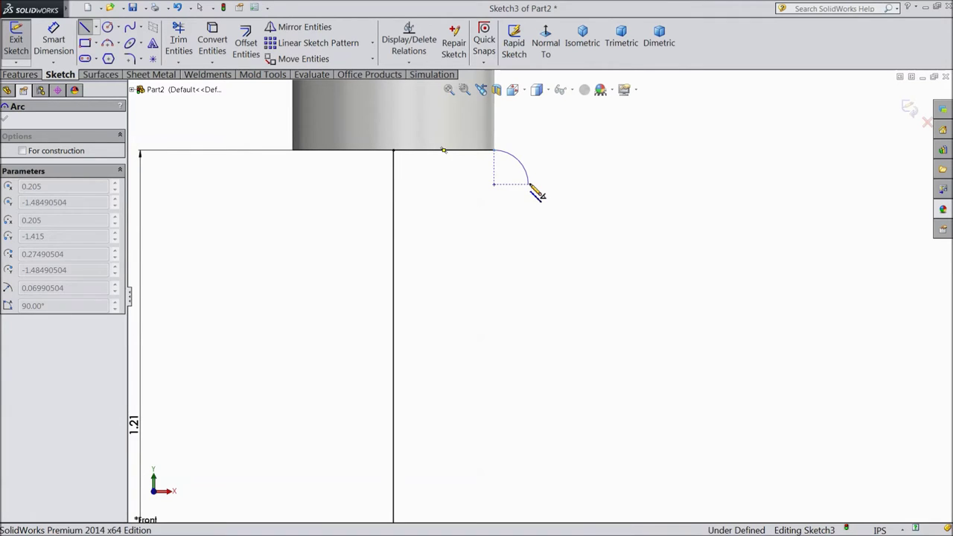
left_click(529, 185)
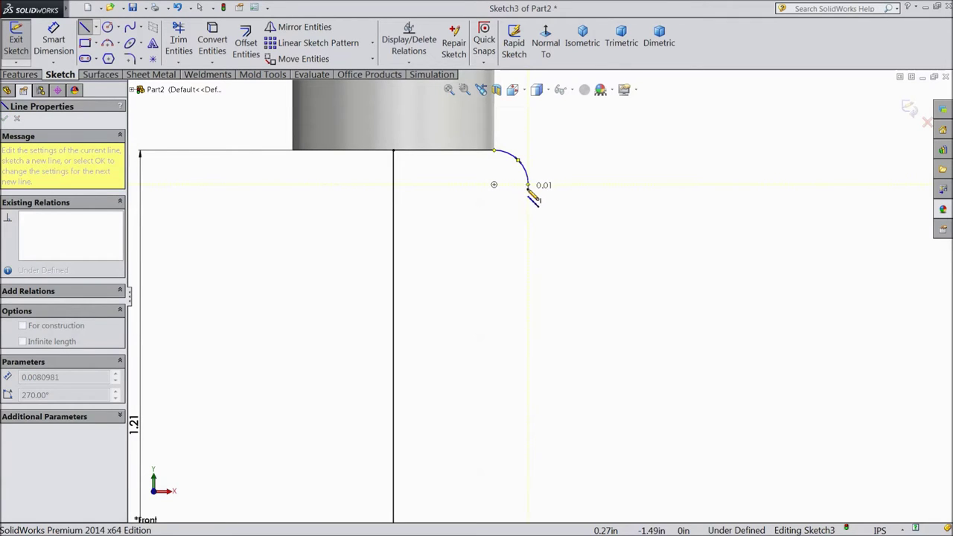
Step: Continue the profile from the arc with a short outward slope about 0.03 in long, a vertical line down and a short inward slope
scroll(538, 195, "up", 2)
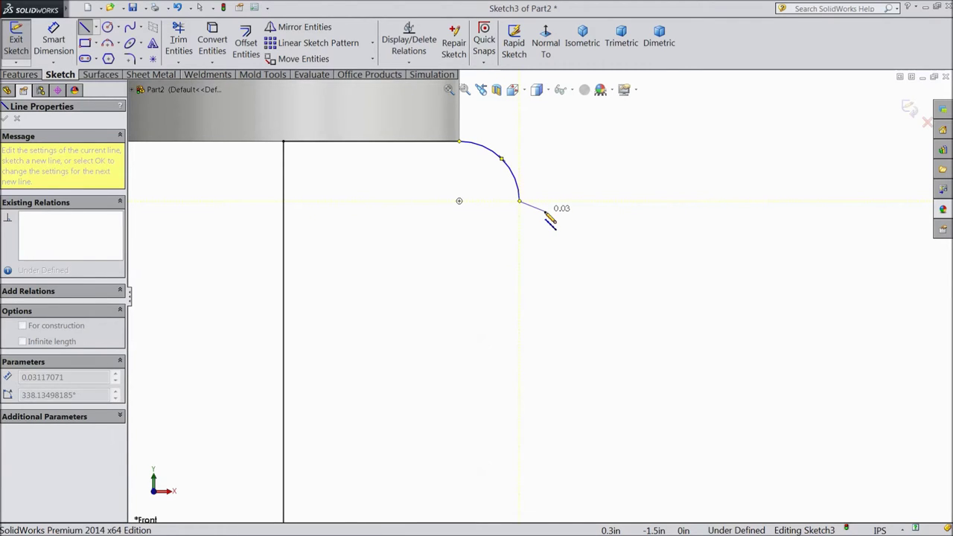
left_click(545, 212)
left_click(545, 341)
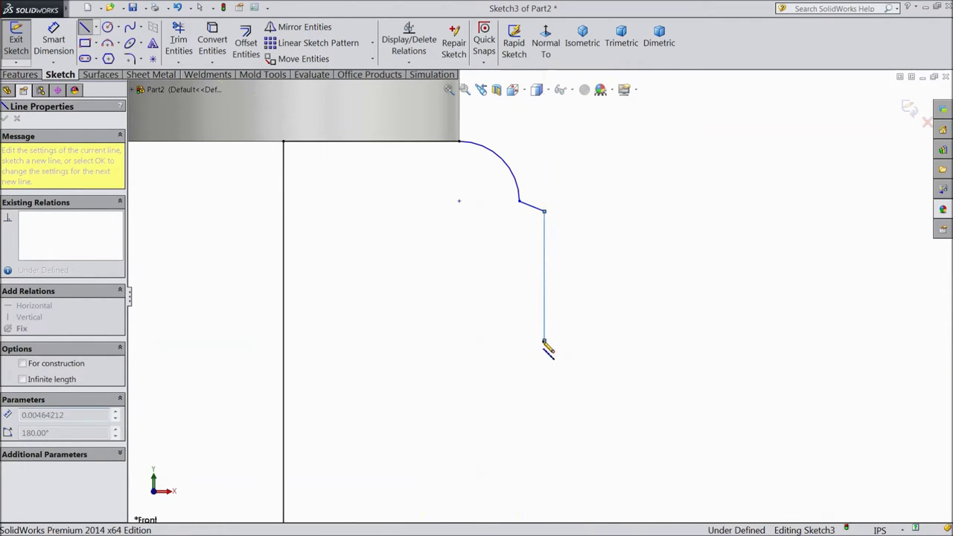
left_click(506, 351)
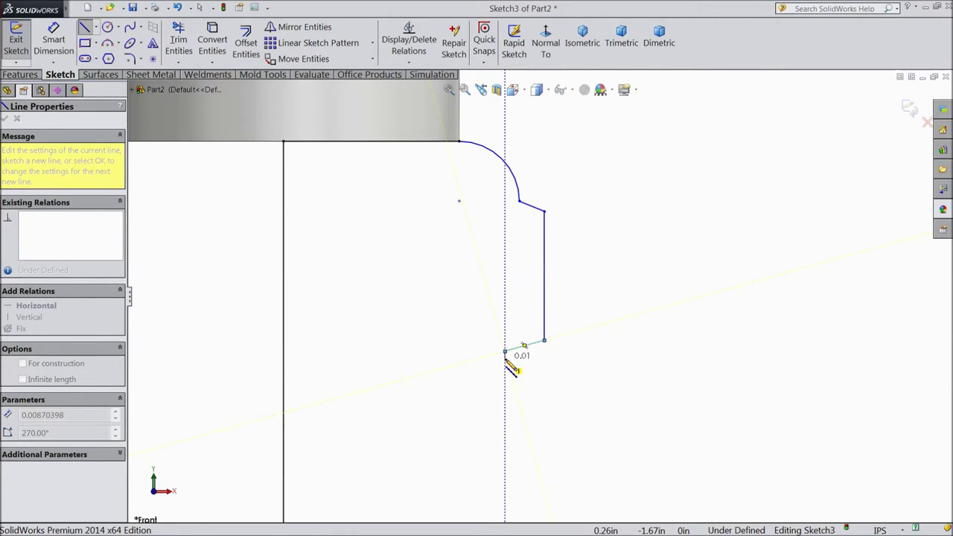
right_click(507, 359)
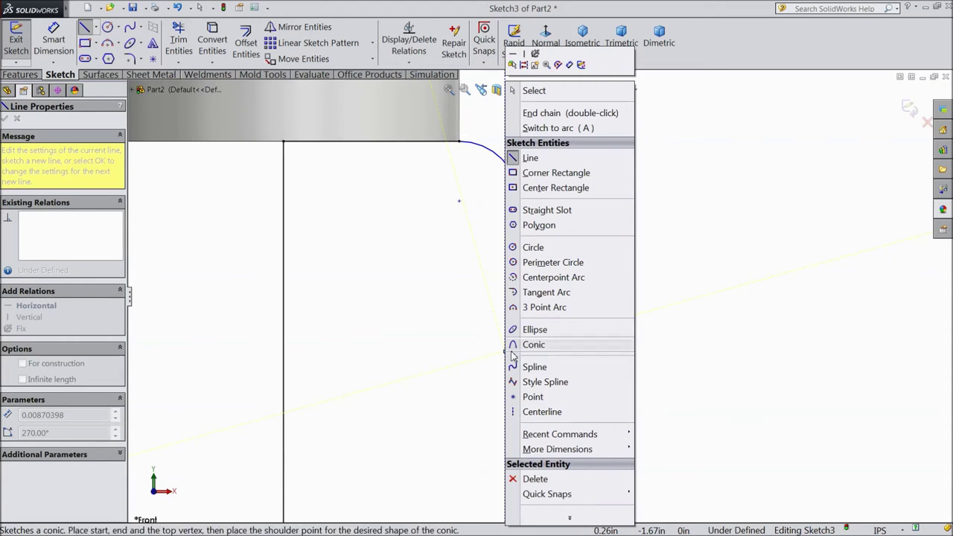
left_click(536, 92)
scroll(507, 383, "up", 2)
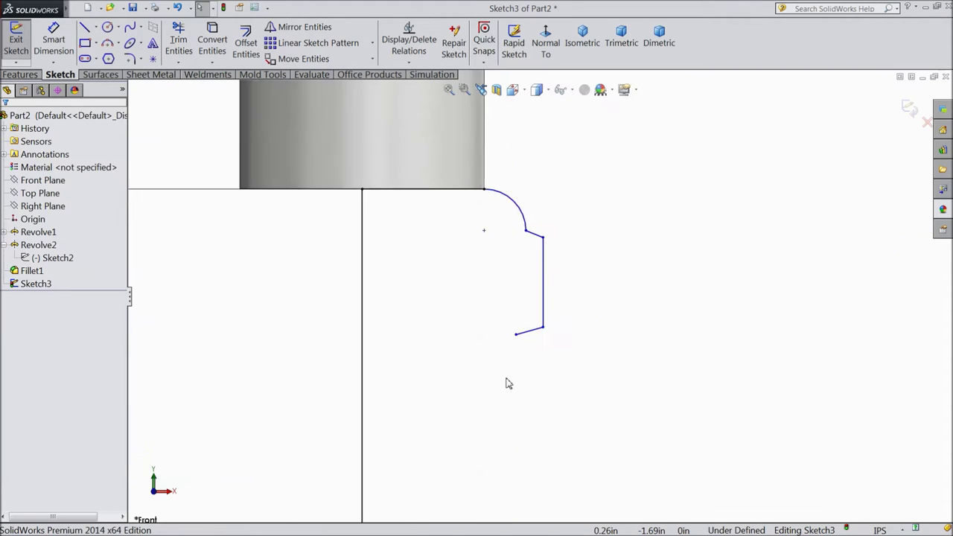
Step: Add an outward-bulging three-point arc of about 0.11 in radius, running down from the lower end of the short inward slope
scroll(508, 383, "down", 2)
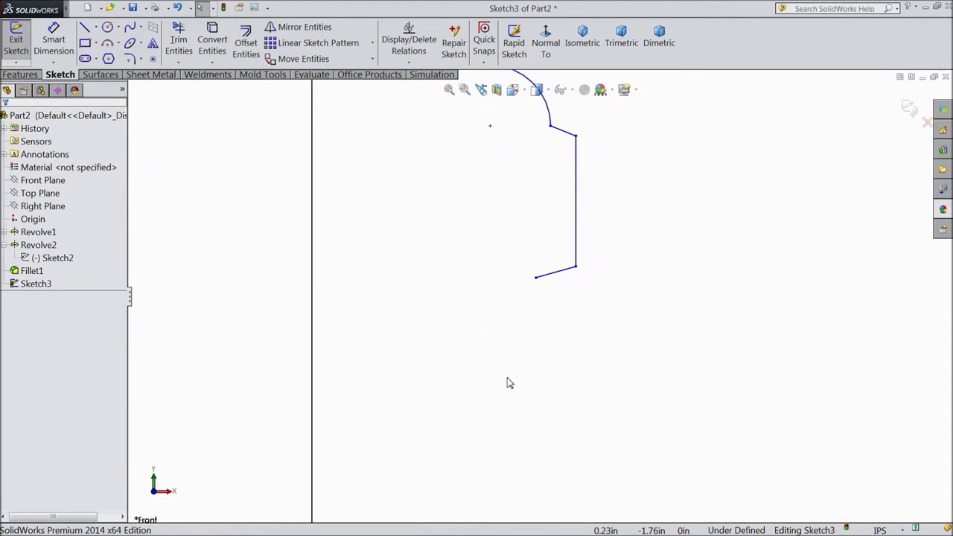
left_click(109, 46)
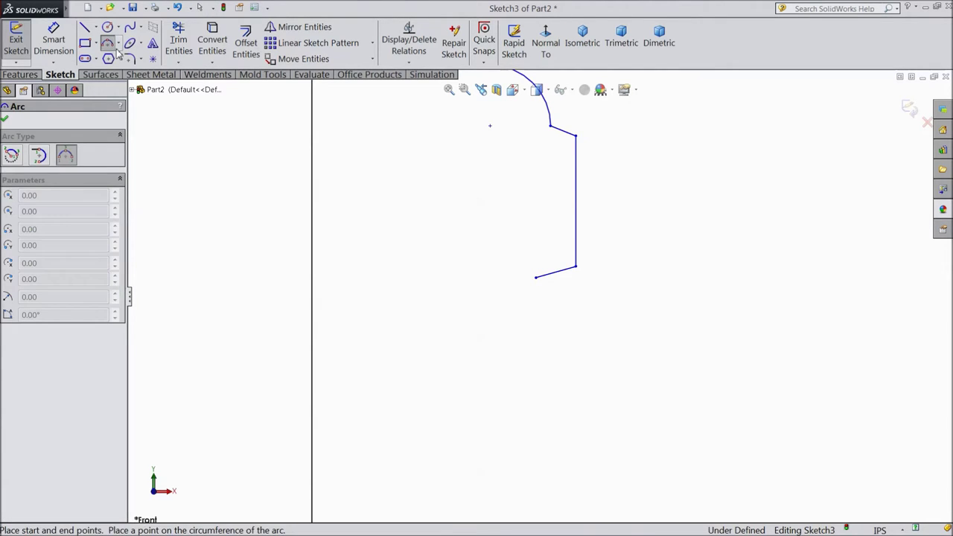
left_click(536, 278)
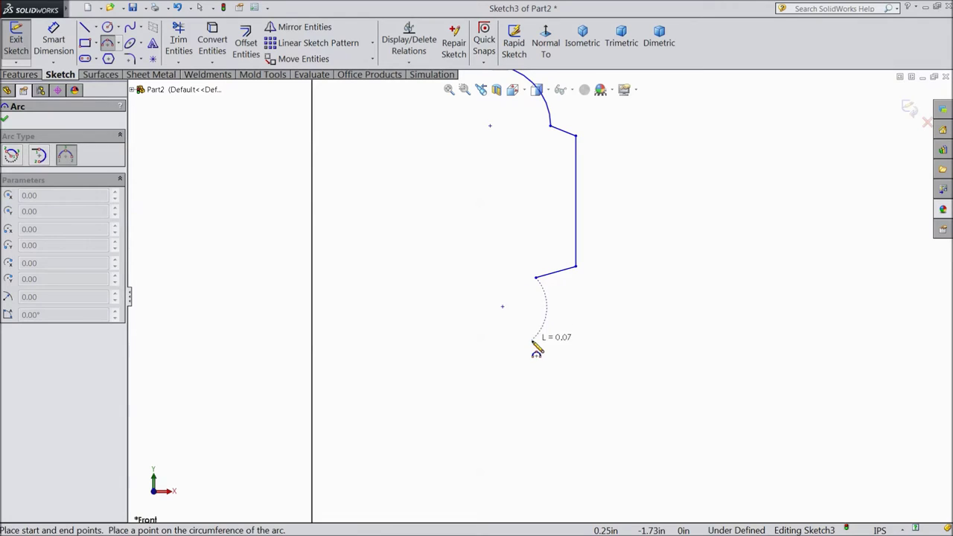
left_click(537, 378)
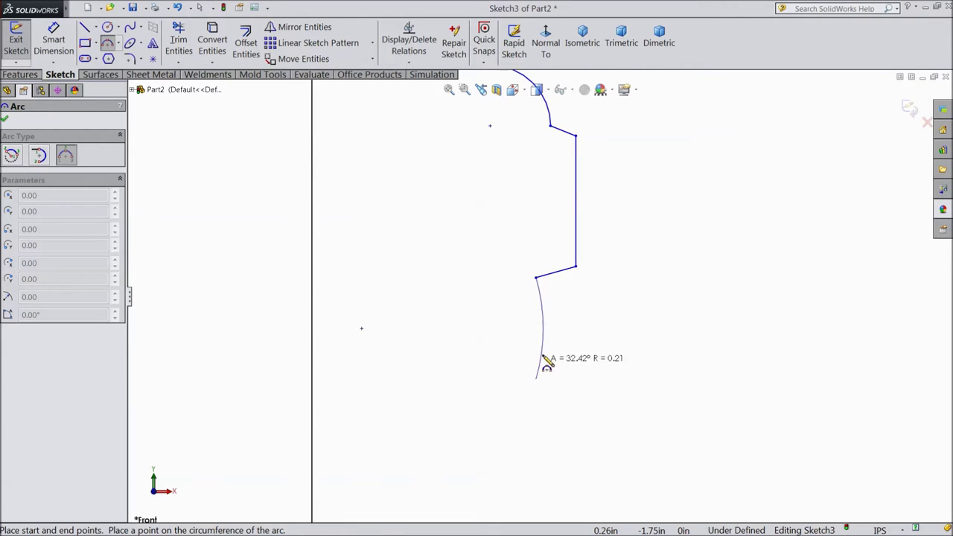
left_click(550, 328)
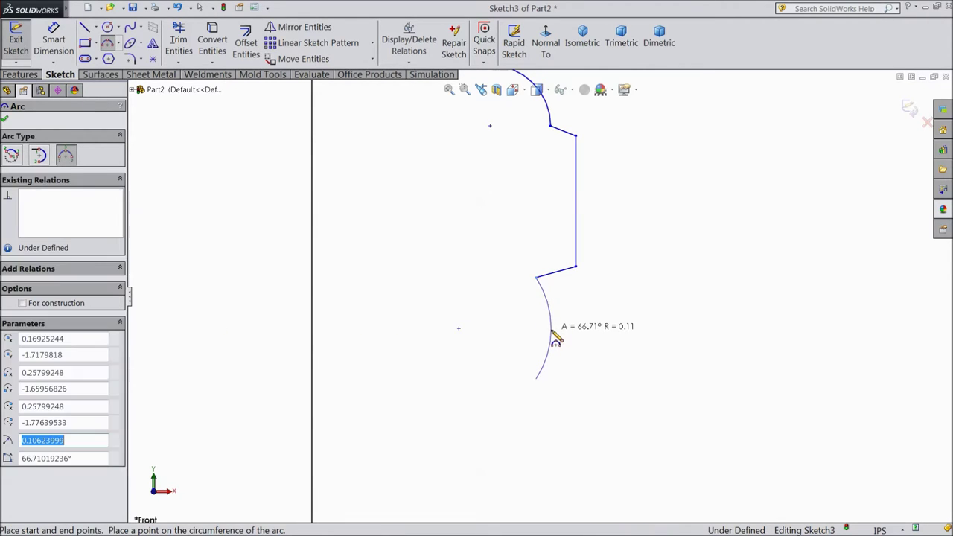
right_click(620, 281)
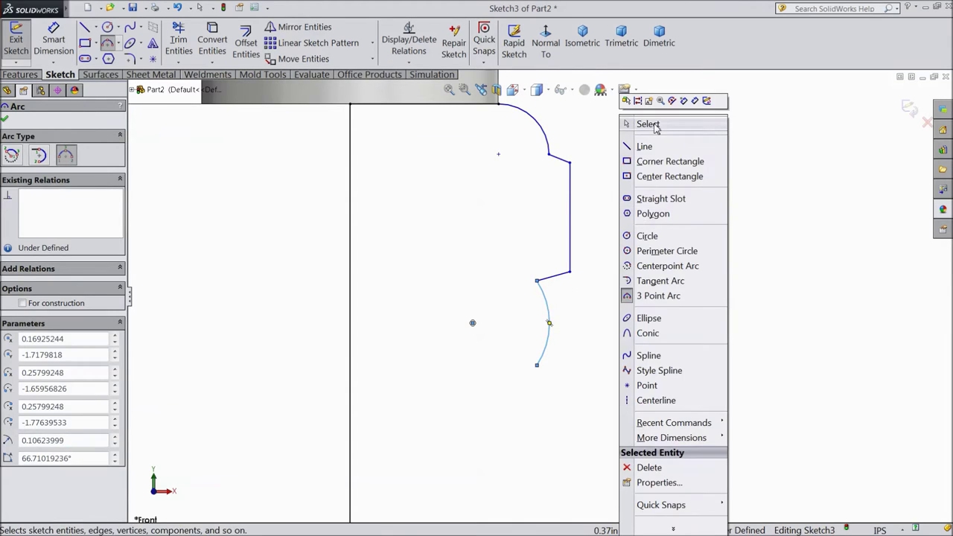
left_click(648, 125)
Step: Sketch a horizontal line about 0.05 in outward from the lower arc's bottom end, followed by a vertical line down
scroll(537, 326, "up", 3)
key("l")
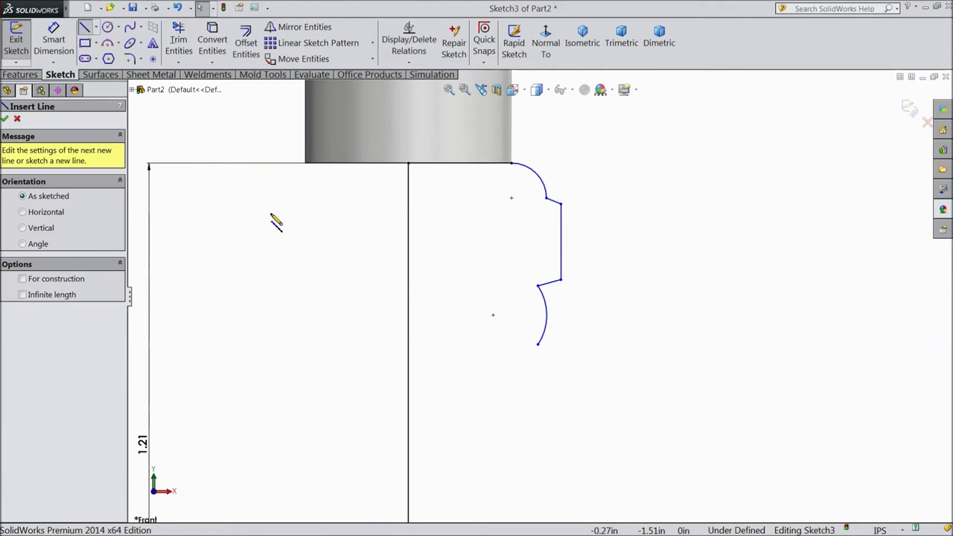
scroll(555, 346, "down", 2)
scroll(558, 335, "down", 3)
left_click(546, 266)
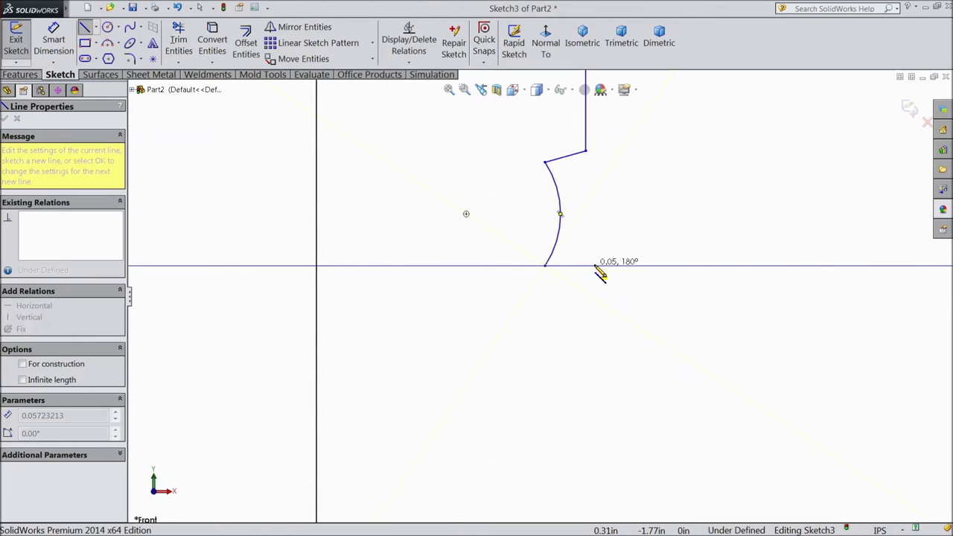
left_click(592, 265)
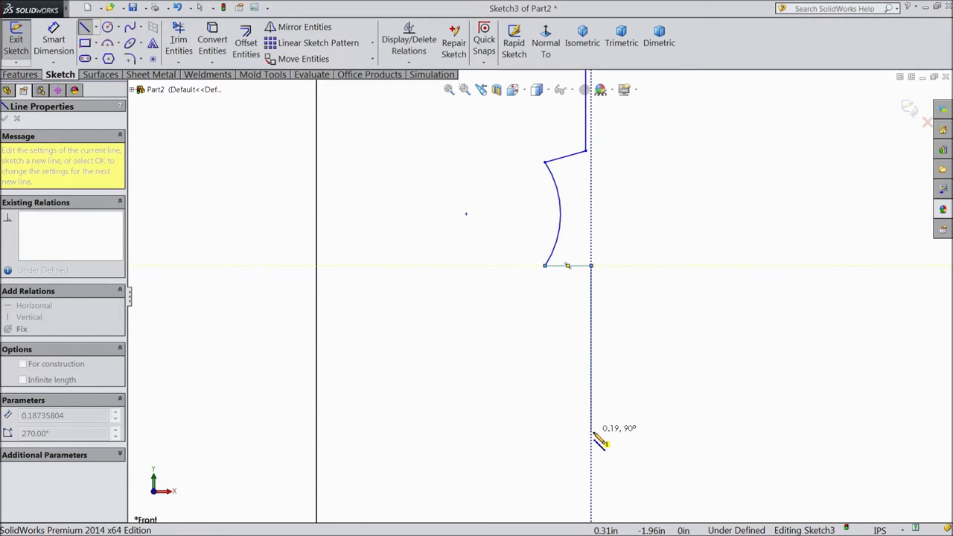
left_click(594, 489)
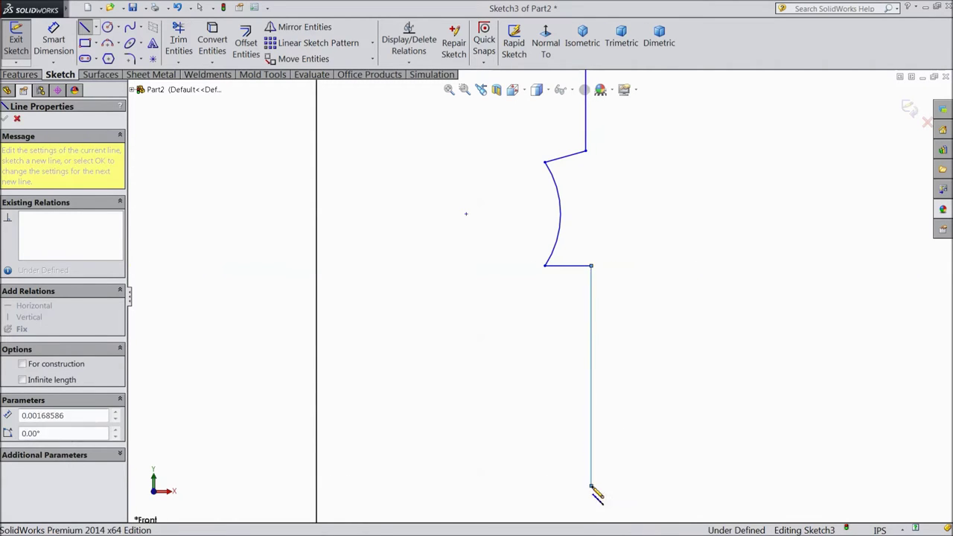
Step: Close the profile with an inward slope, a vertical line down to the axis end's level and a horizontal line back to the axis
key("z")
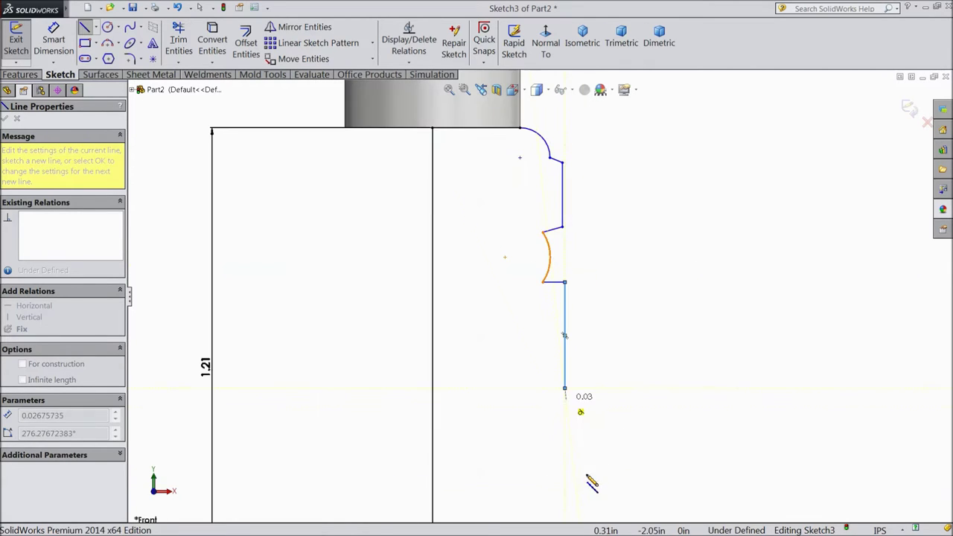
left_click(550, 424)
key("z")
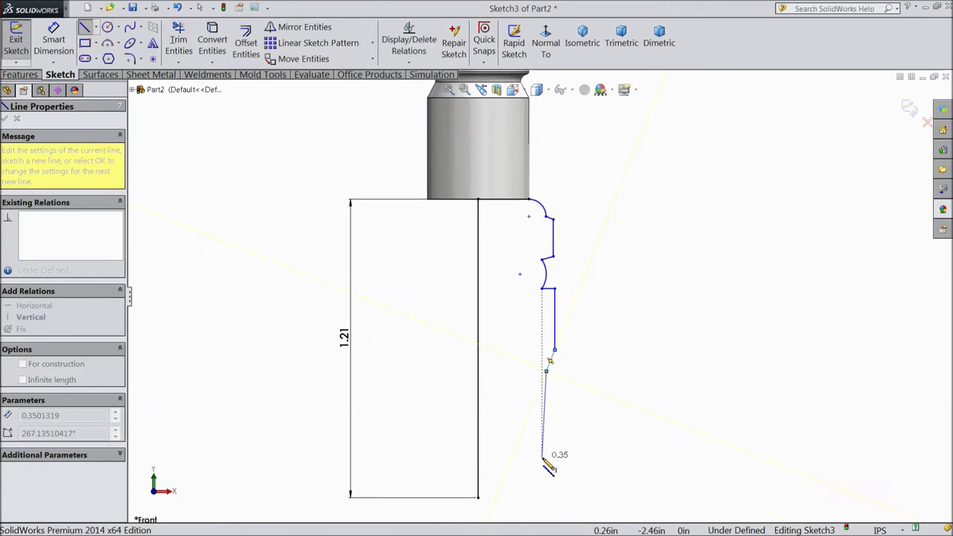
left_click(549, 498)
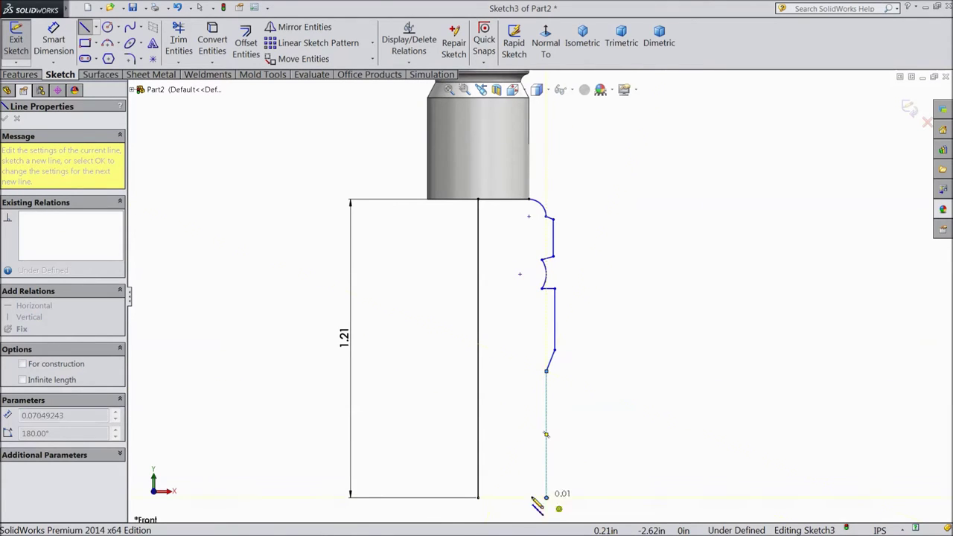
left_click(478, 497)
right_click(590, 134)
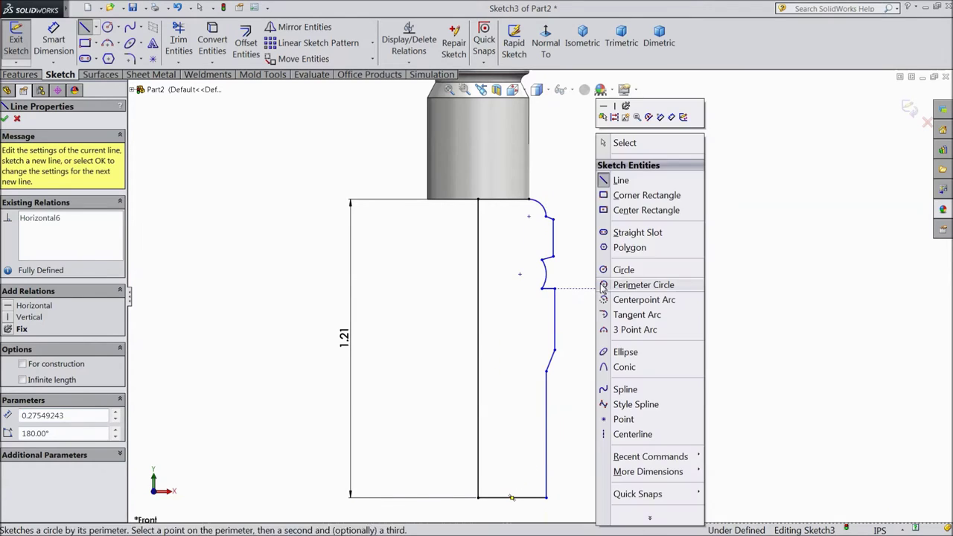
left_click(613, 142)
scroll(525, 219, "down", 3)
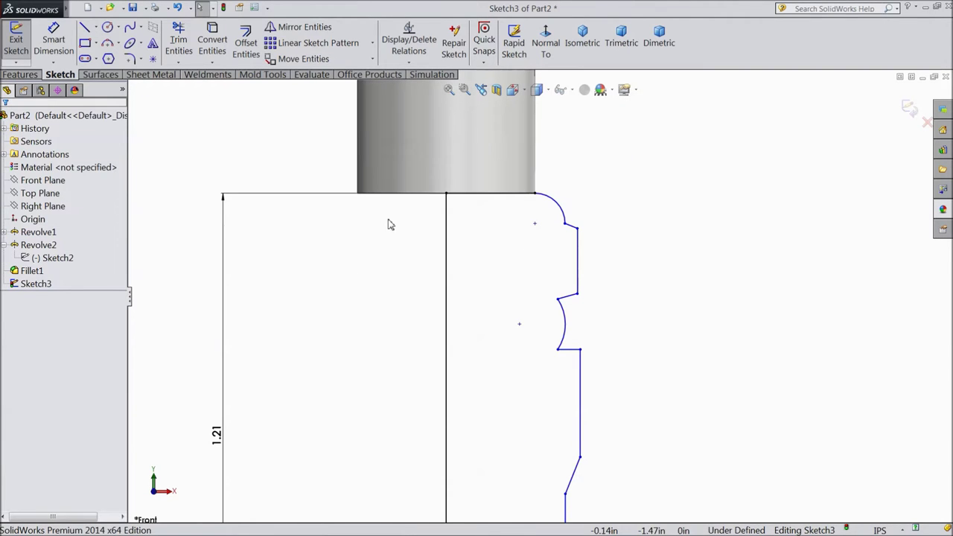
Step: Sketch a horizontal centerline about 0.1 in long, running outward from the lower end of the profile's upper arc
left_click(97, 27)
left_click(112, 58)
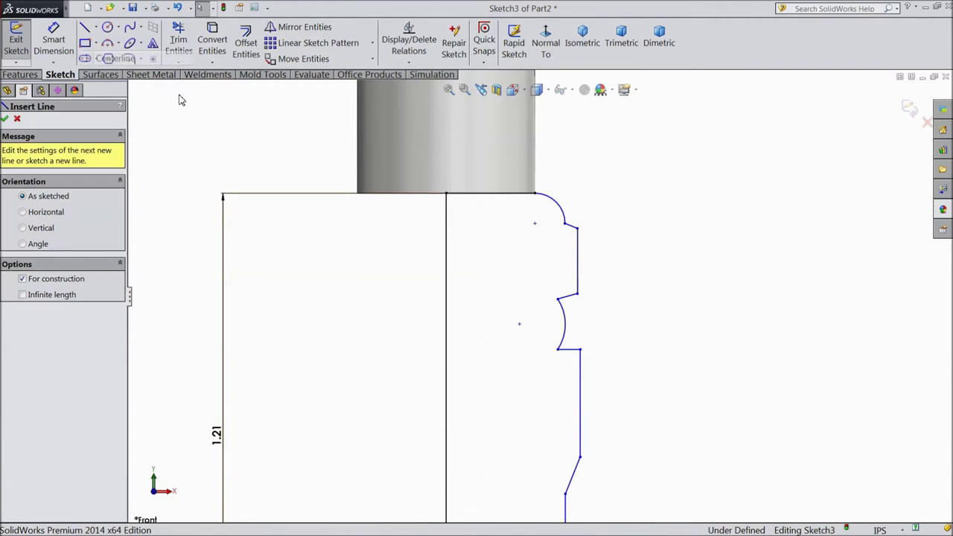
scroll(532, 294, "down", 2)
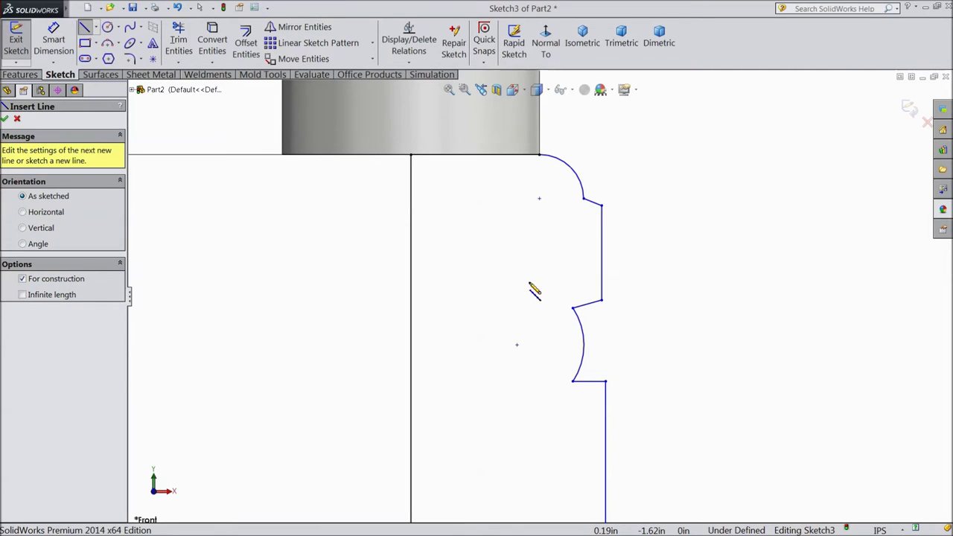
scroll(570, 273, "down", 1)
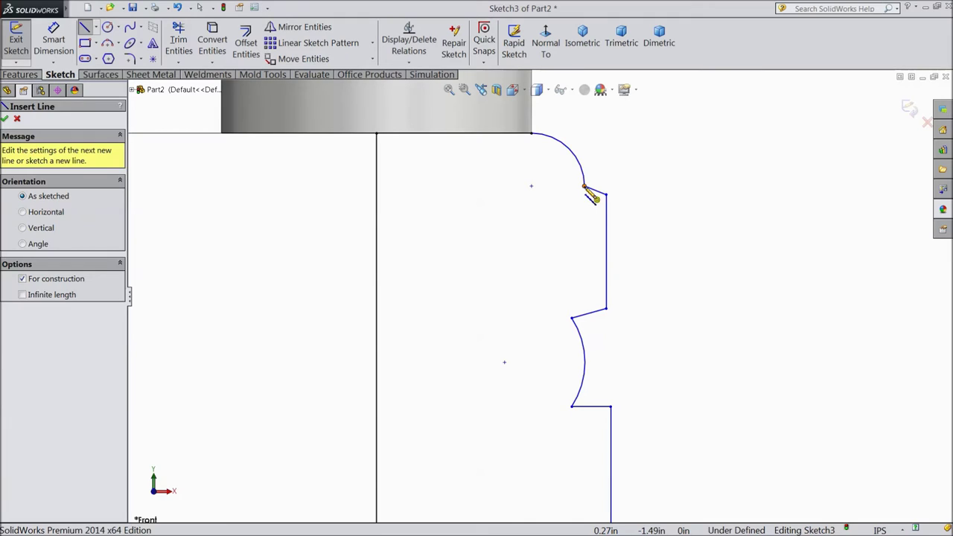
left_click(585, 186)
right_click(673, 174)
left_click(712, 121)
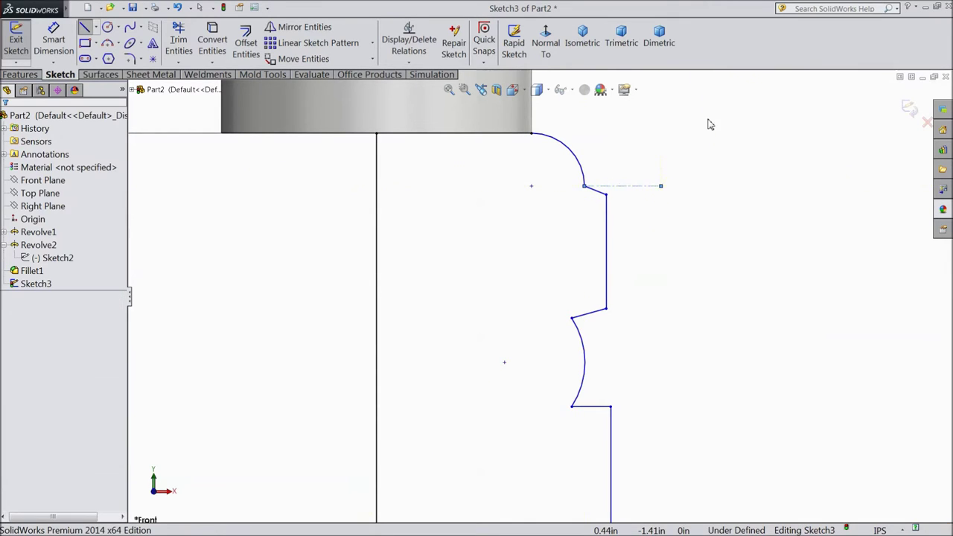
Step: Sketch a short vertical centerline upward from the midpoint of the lower bulging arc
left_click(96, 28)
left_click(104, 59)
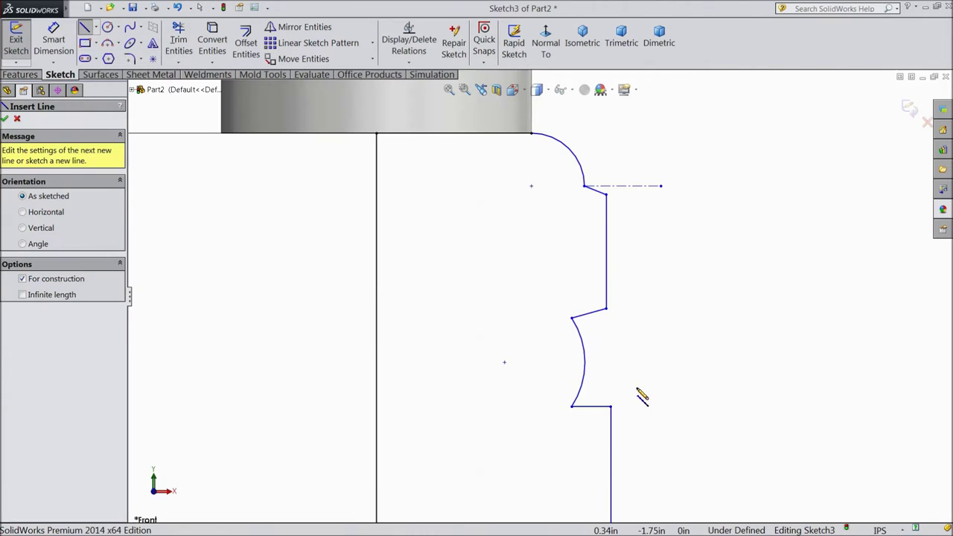
scroll(611, 395, "down", 3)
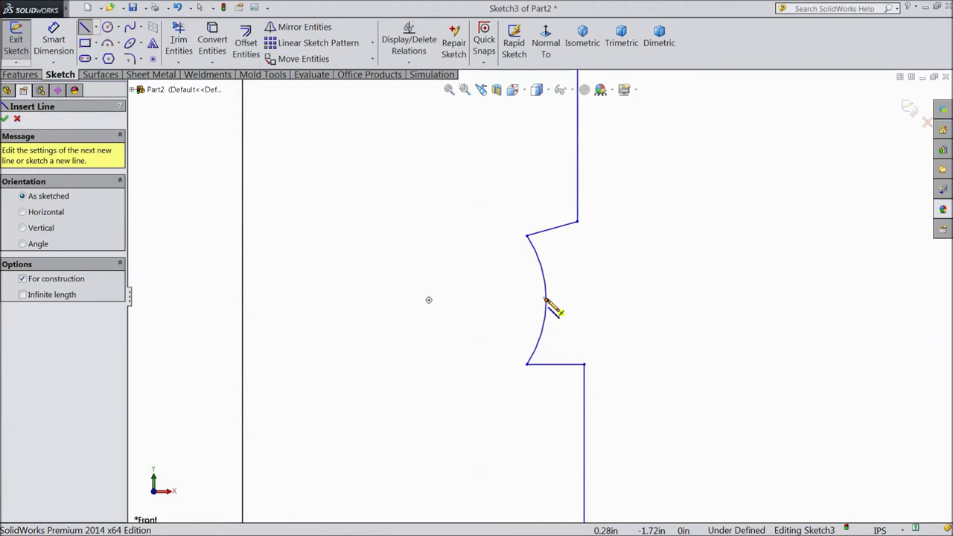
left_click(546, 300)
left_click(547, 237)
right_click(553, 240)
left_click(581, 96)
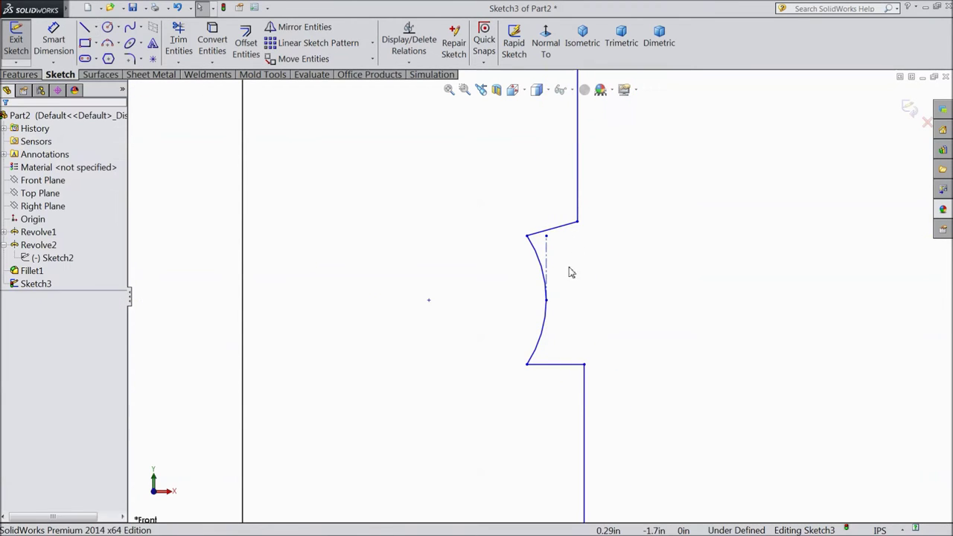
Step: Dimension the vertical distance from the origin to the horizontal centerline at the upper arc's end and set it to 1.519 in
scroll(560, 302, "up", 4)
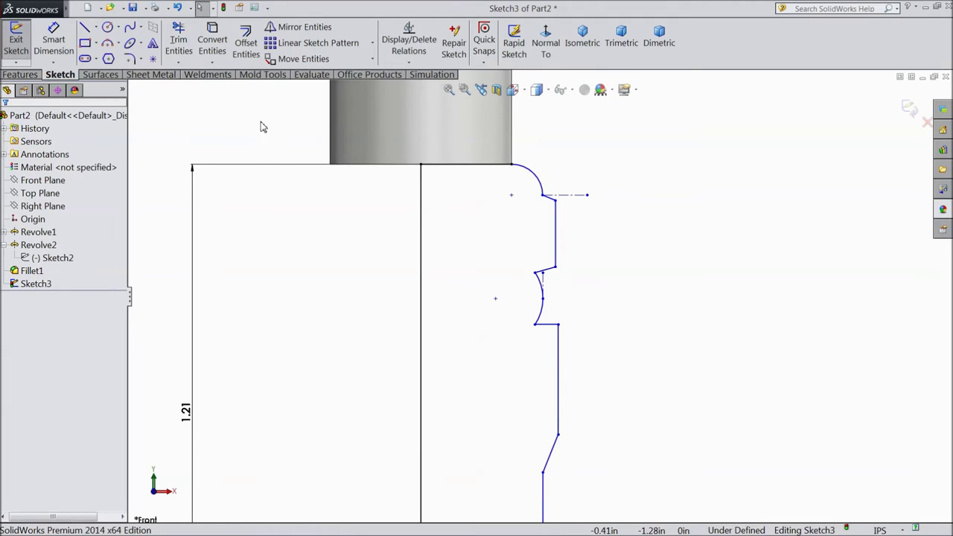
left_click(51, 50)
scroll(540, 296, "up", 5)
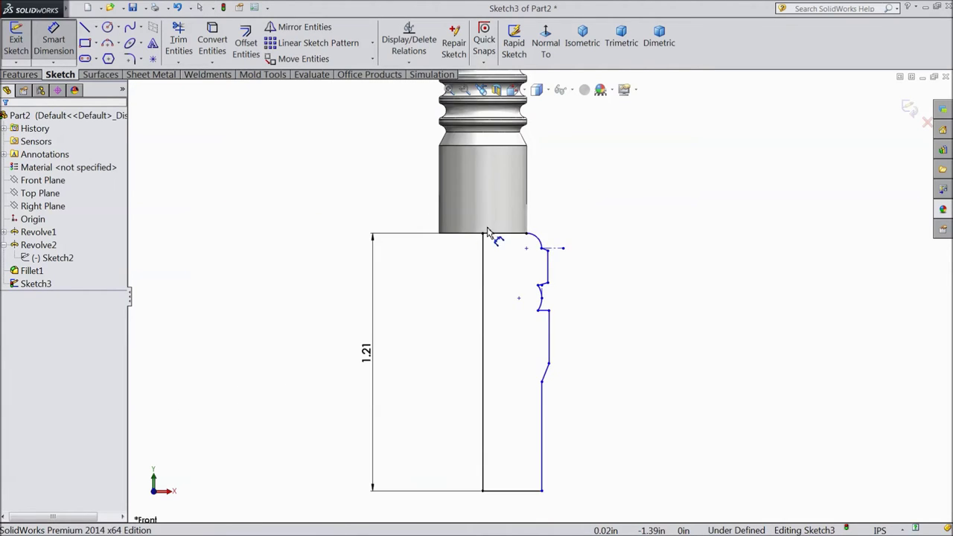
scroll(577, 215, "down", 3)
scroll(575, 223, "up", 2)
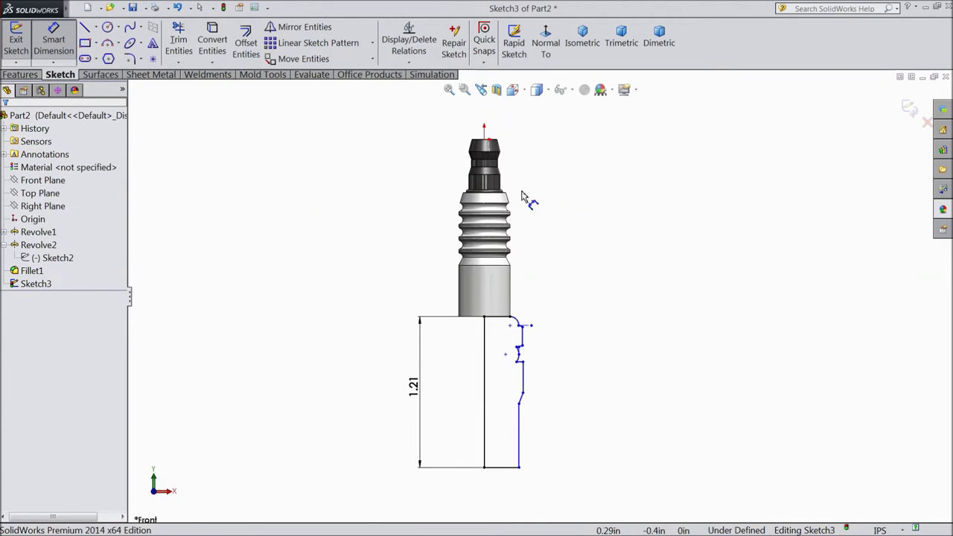
left_click(486, 142)
scroll(549, 323, "down", 6)
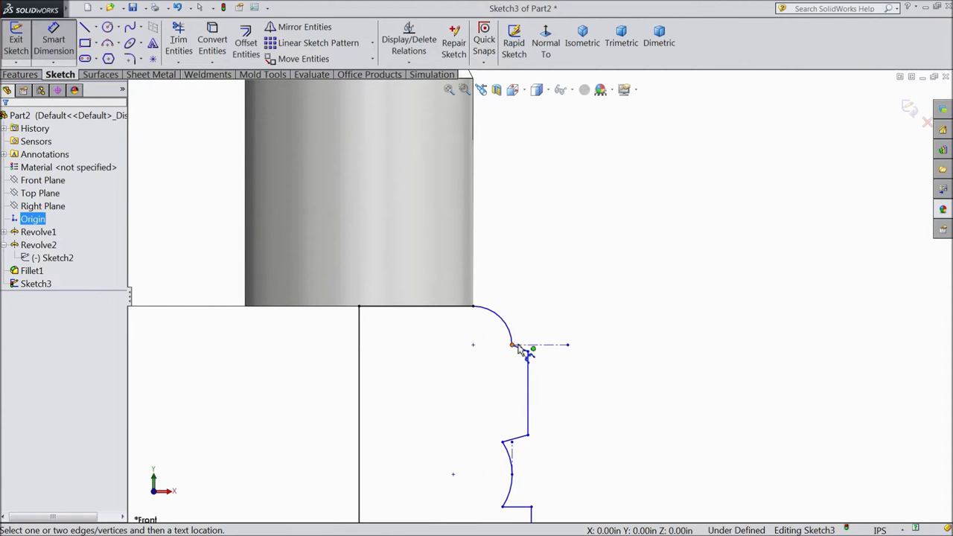
left_click(560, 346)
scroll(619, 313, "up", 3)
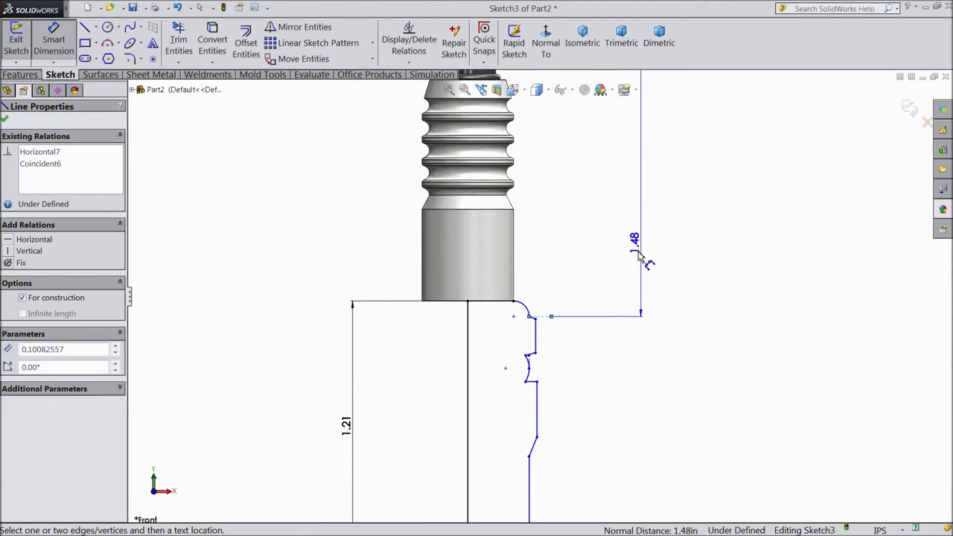
scroll(639, 255, "up", 3)
left_click(596, 232)
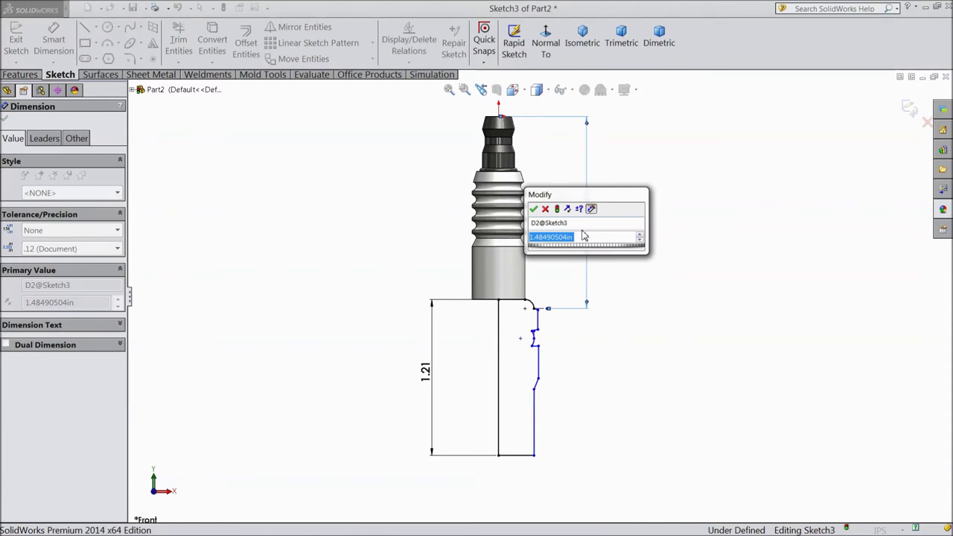
type("1.")
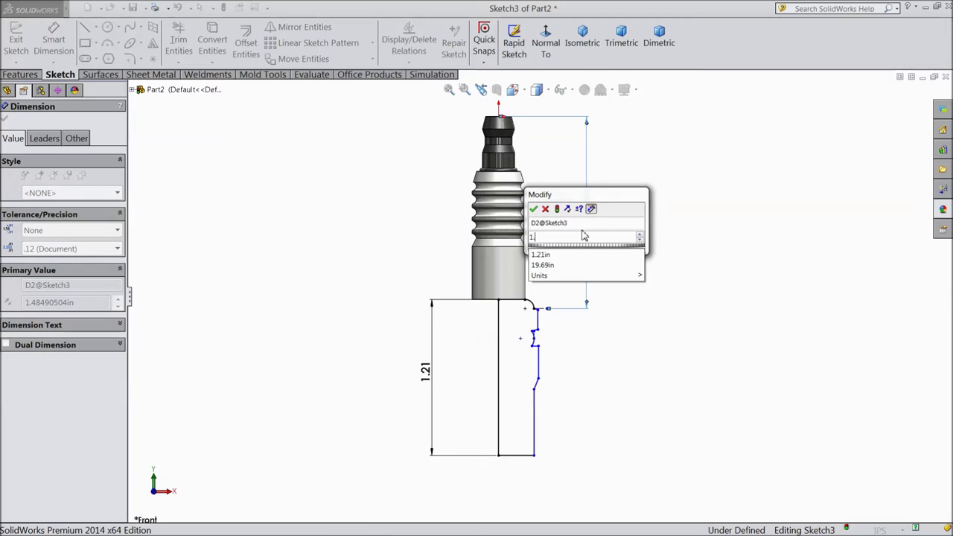
type("519")
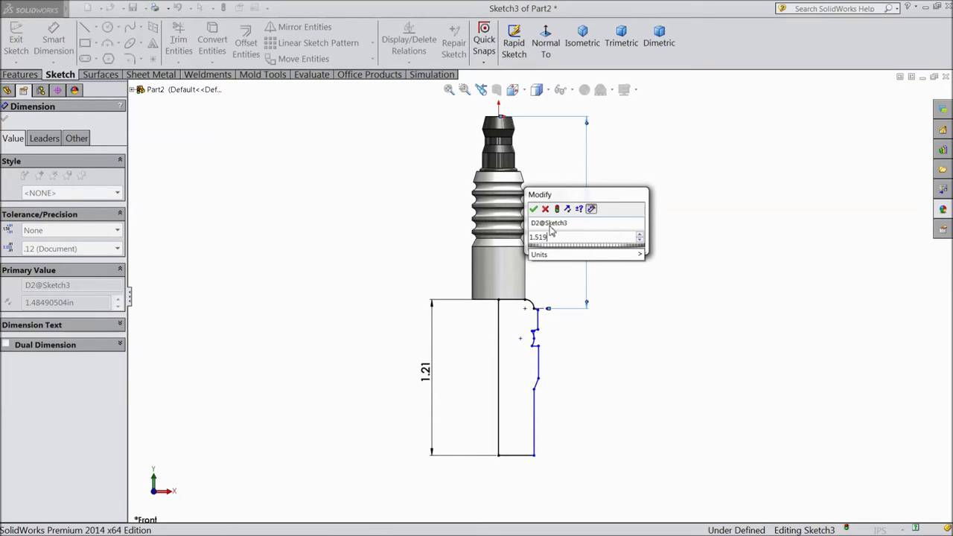
left_click(534, 208)
Step: Dimension the length of the short vertical line between the two slopes without entering a new value
scroll(560, 312, "down", 5)
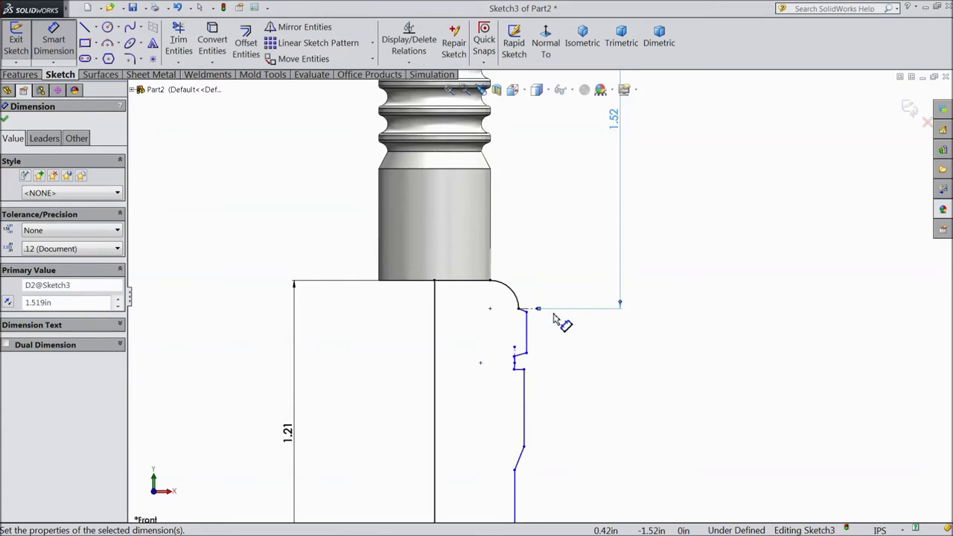
left_click(525, 340)
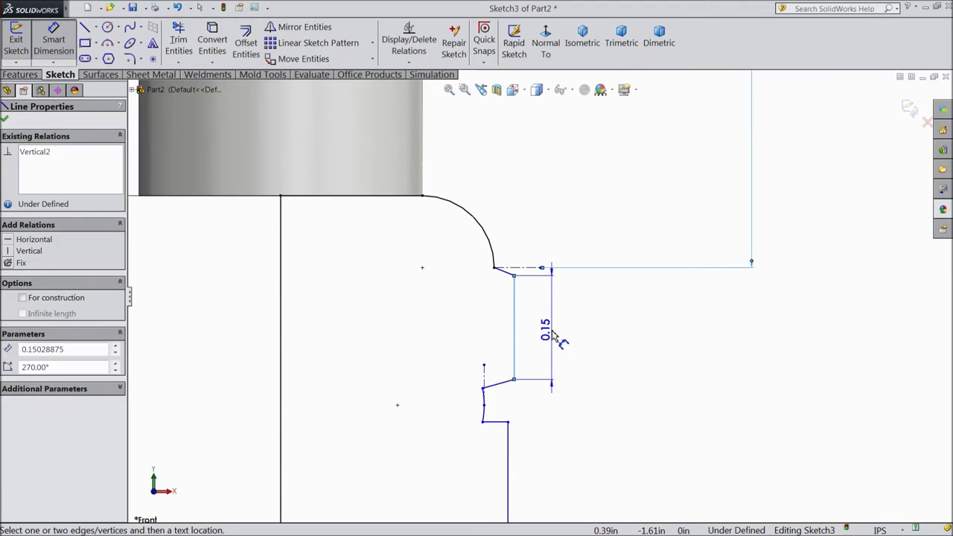
left_click(552, 332)
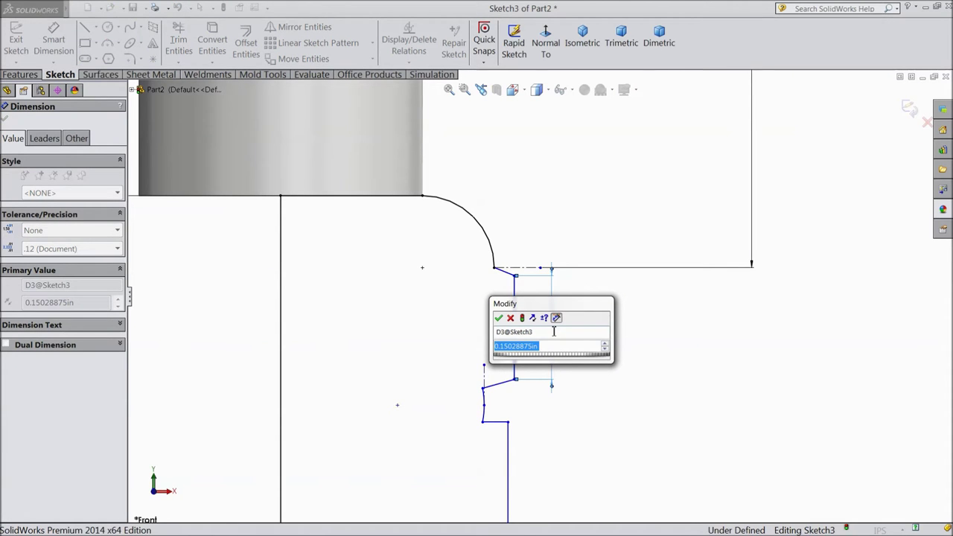
left_click(511, 318)
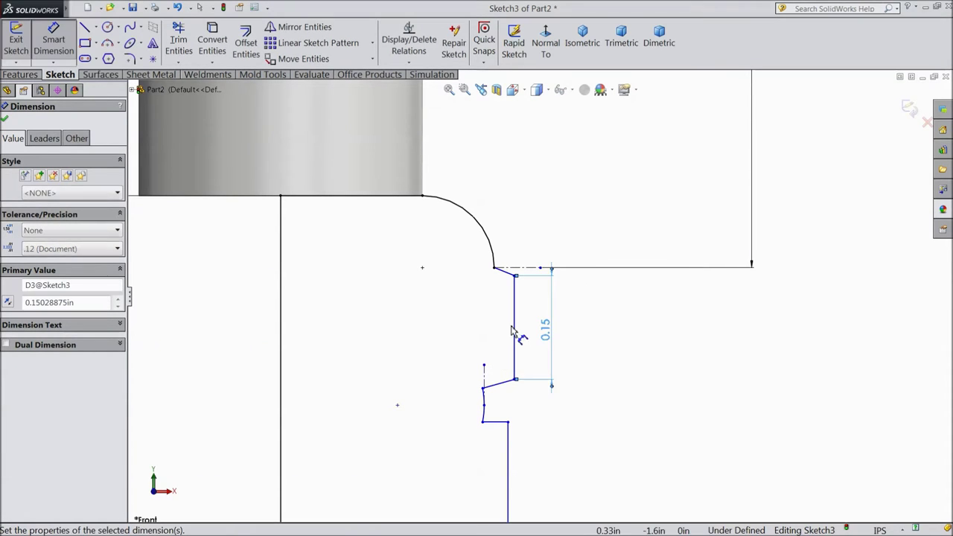
key("Escape")
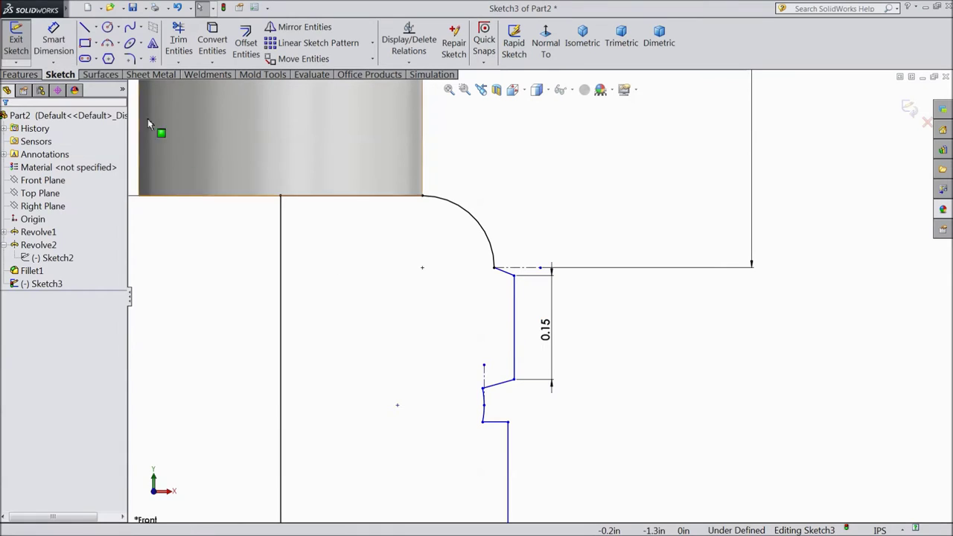
Step: Sketch a short horizontal centerline inward from the midpoint of the dimensioned vertical line
left_click(96, 27)
left_click(119, 62)
scroll(433, 322, "down", 3)
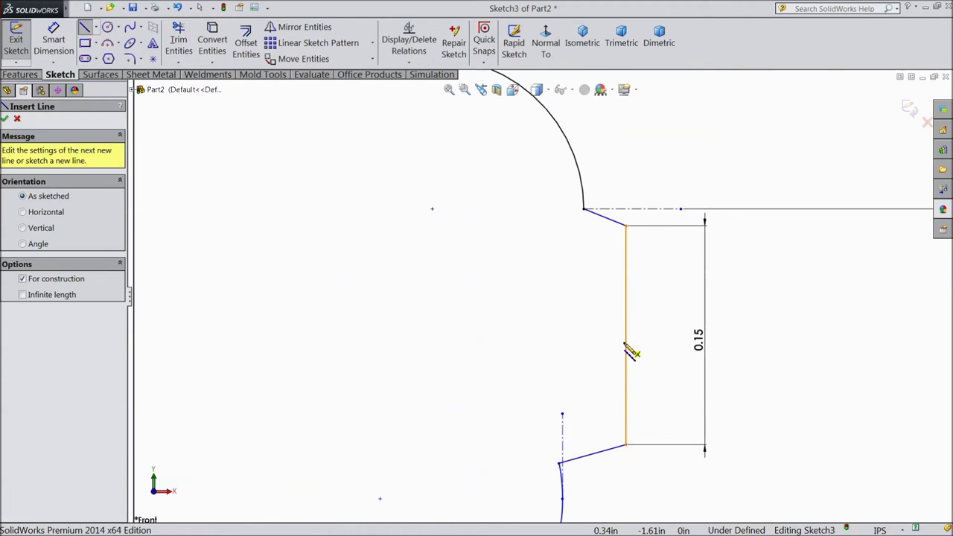
left_click(626, 335)
left_click(555, 335)
right_click(566, 334)
left_click(585, 98)
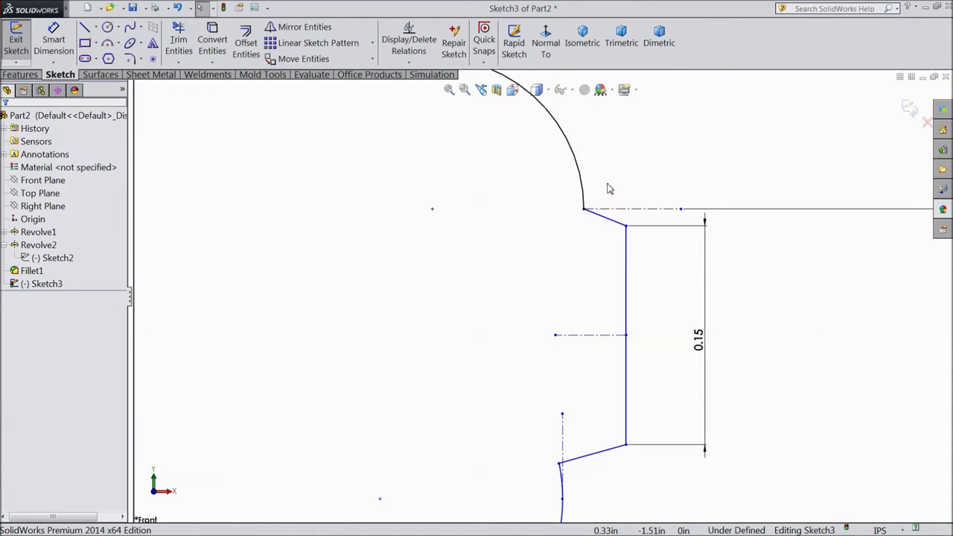
Step: Make the upper and lower slopes symmetric about the horizontal centerline between them
left_click(614, 227)
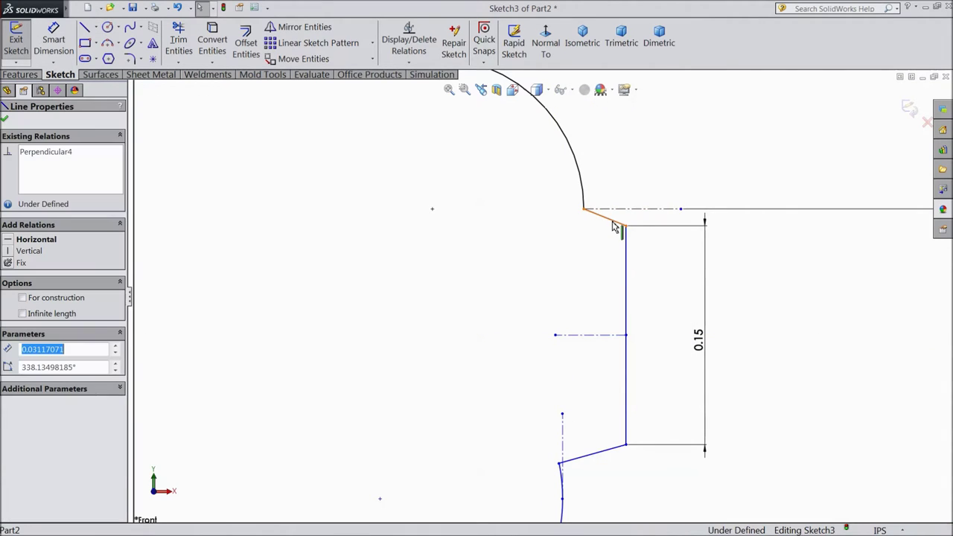
left_click(592, 336, "ctrl")
left_click(596, 458, "ctrl")
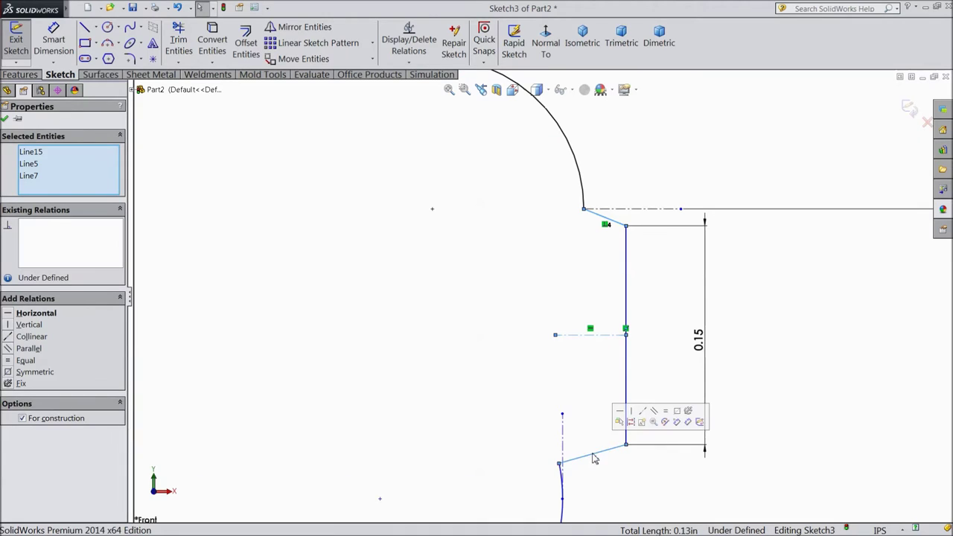
left_click(679, 413)
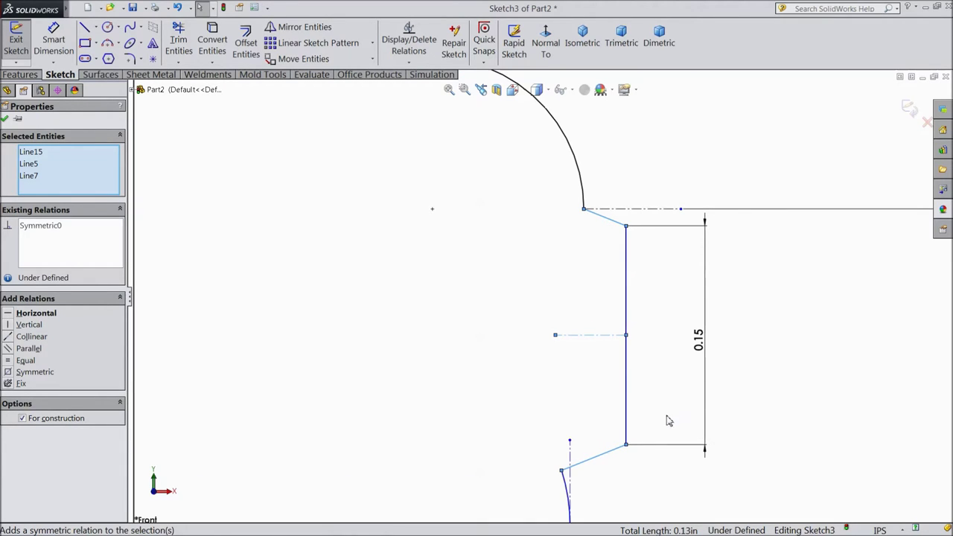
scroll(596, 354, "up", 3)
scroll(542, 373, "down", 5)
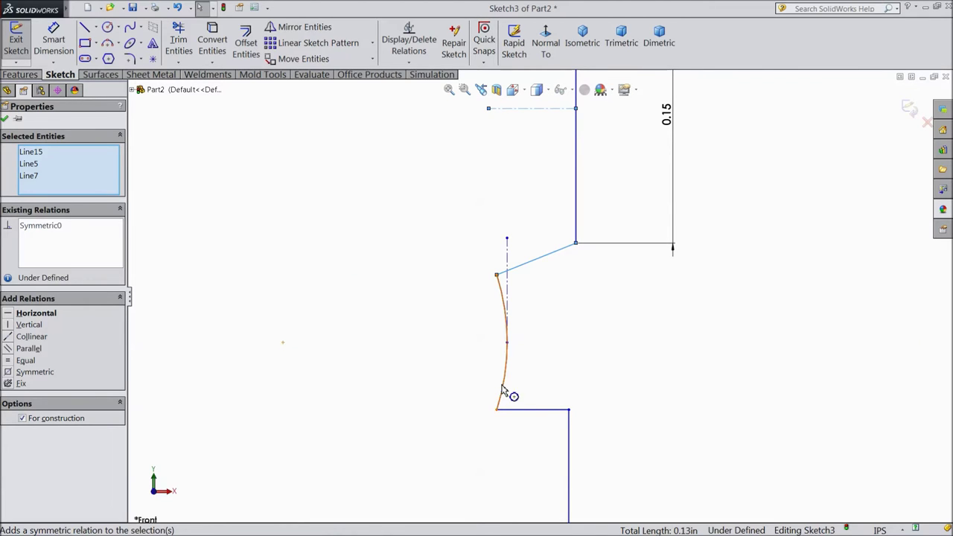
left_click(5, 120)
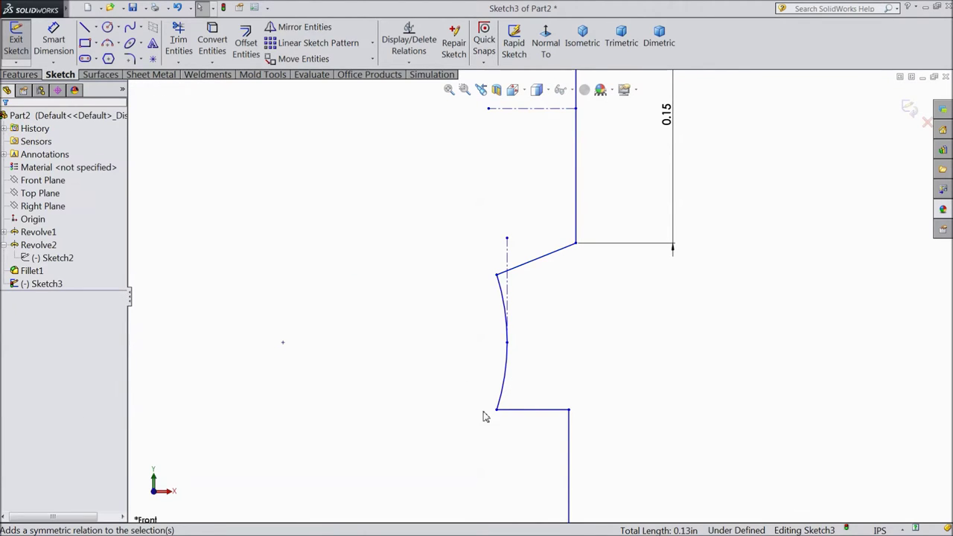
Step: Move the lower arc's bottom endpoint slightly inward so that the arc bulges with a radius of about 0.07 in
scroll(495, 418, "down", 2)
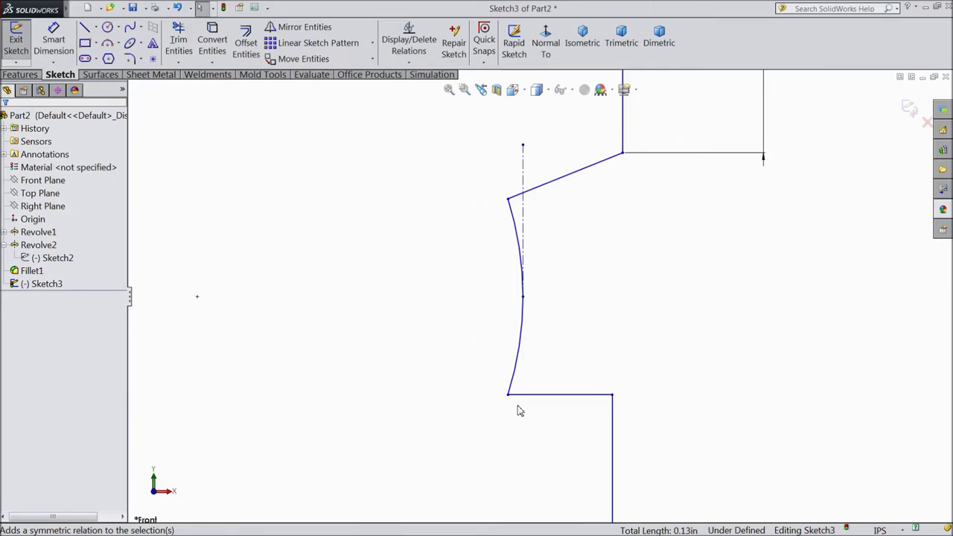
scroll(520, 411, "down", 2)
left_click(506, 380)
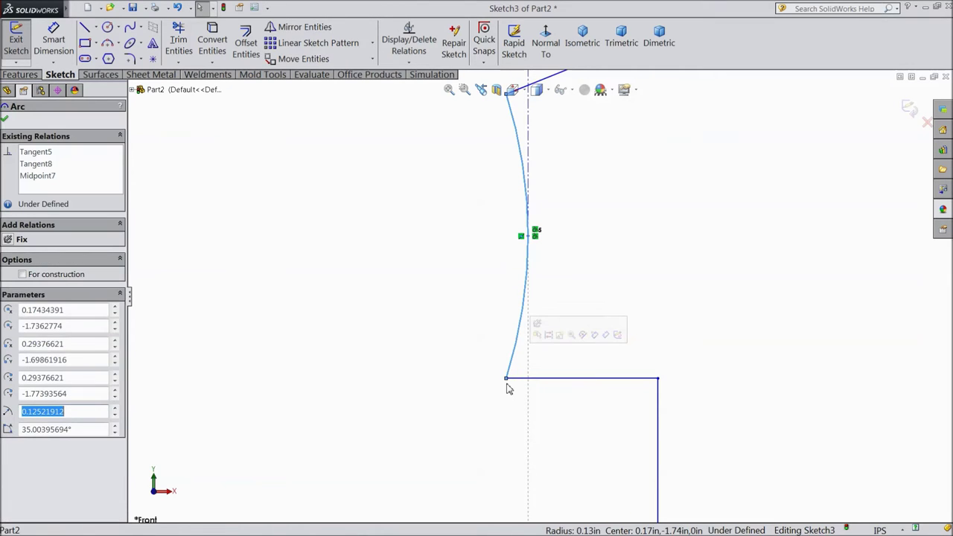
left_click(507, 379)
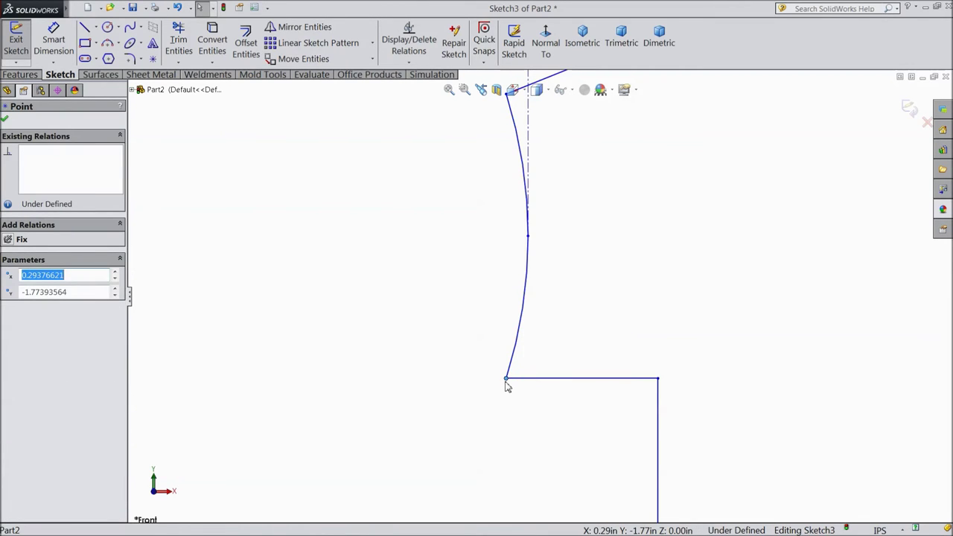
left_click_drag(506, 384, 491, 386)
Step: Delete the lower bulging arc from the profile, keeping its vertical centerline
left_click(525, 296)
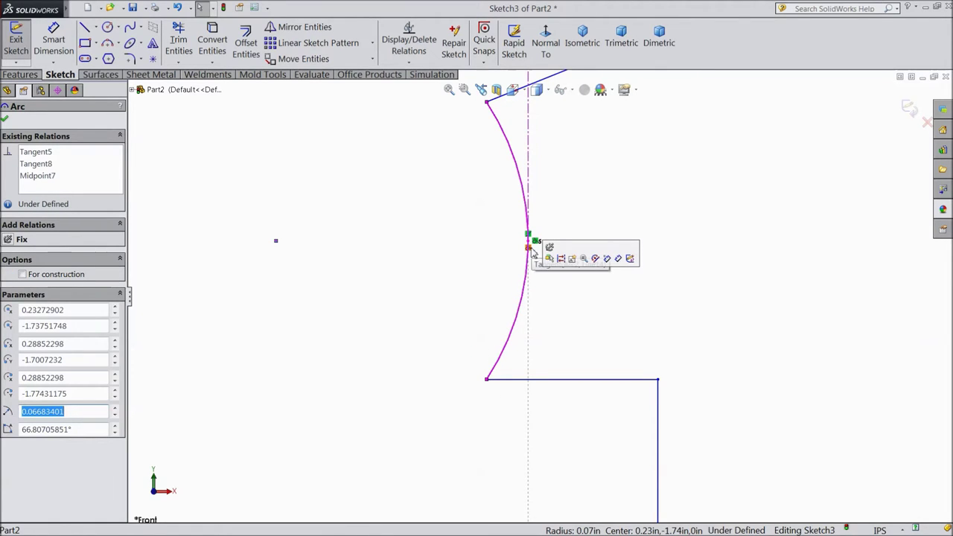
scroll(527, 298, "up", 3)
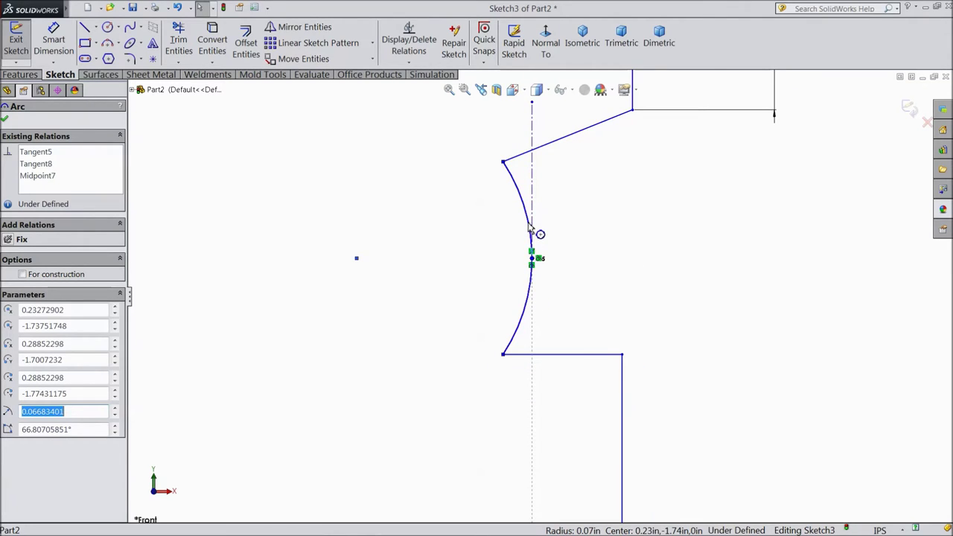
left_click(357, 260)
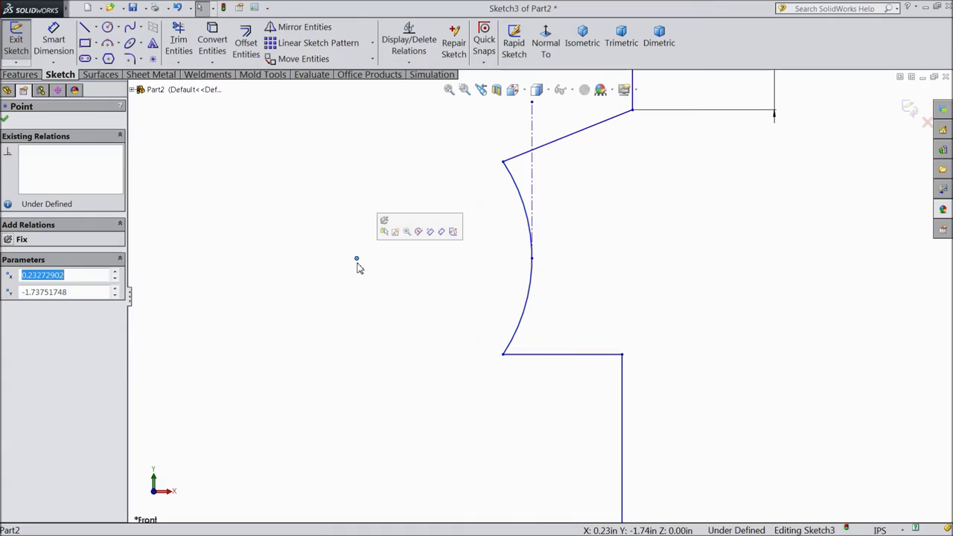
left_click(529, 236)
key("Delete")
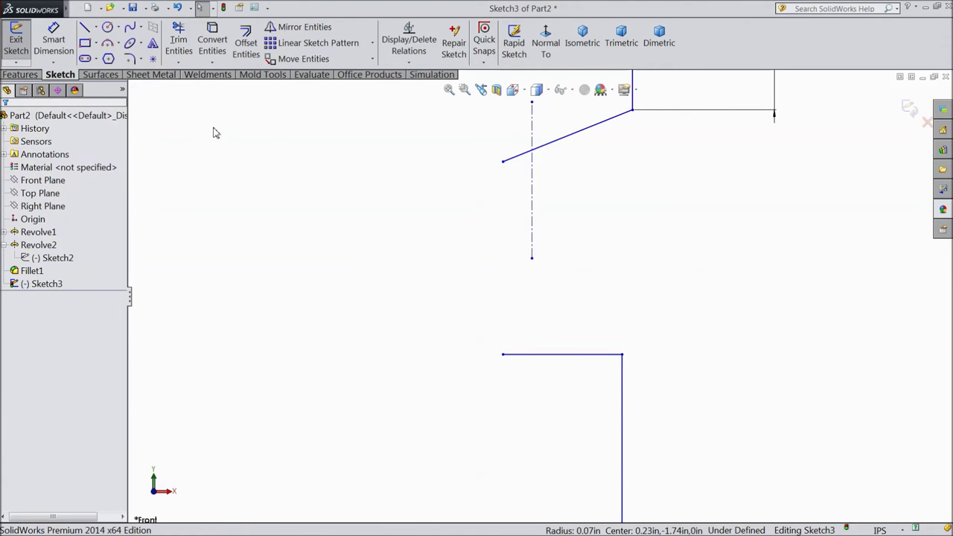
Step: Sketch an outward-bulging three-point arc of about 0.06 in radius from the lower slope's end, and attach the short horizontal line's free end to it
left_click(108, 43)
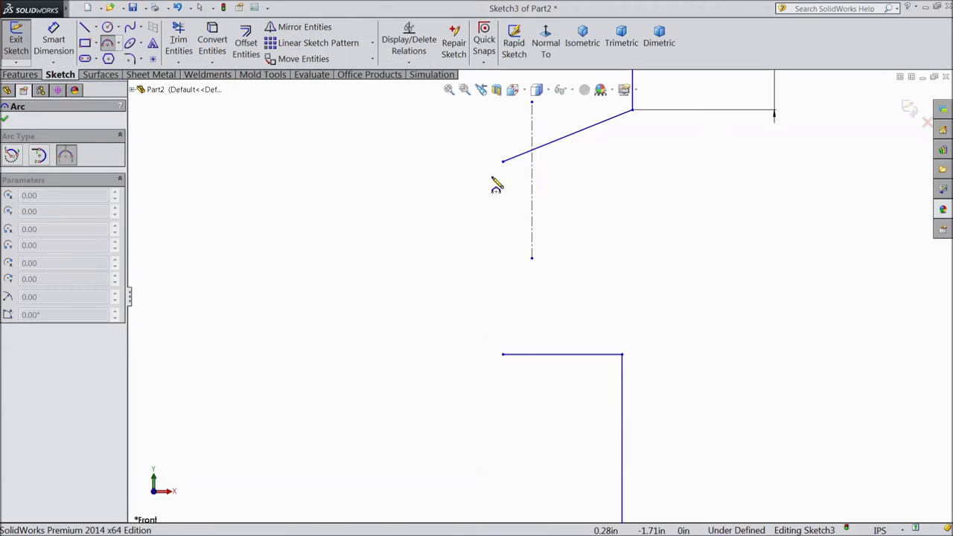
left_click(503, 162)
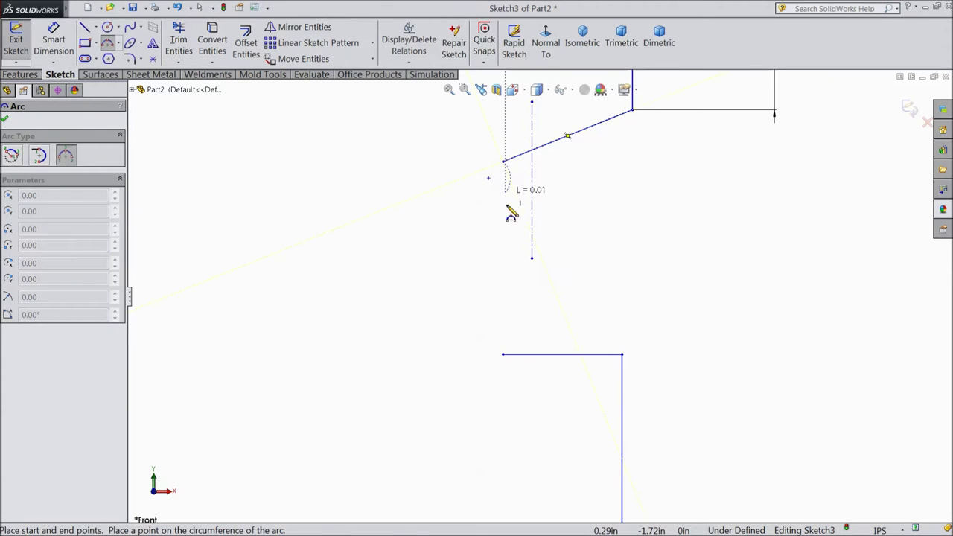
left_click(474, 355)
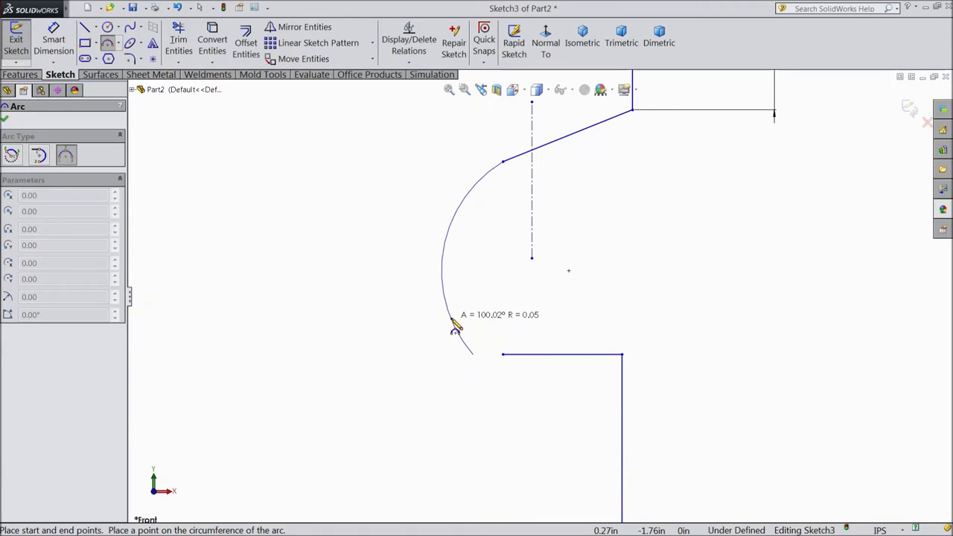
left_click(527, 262)
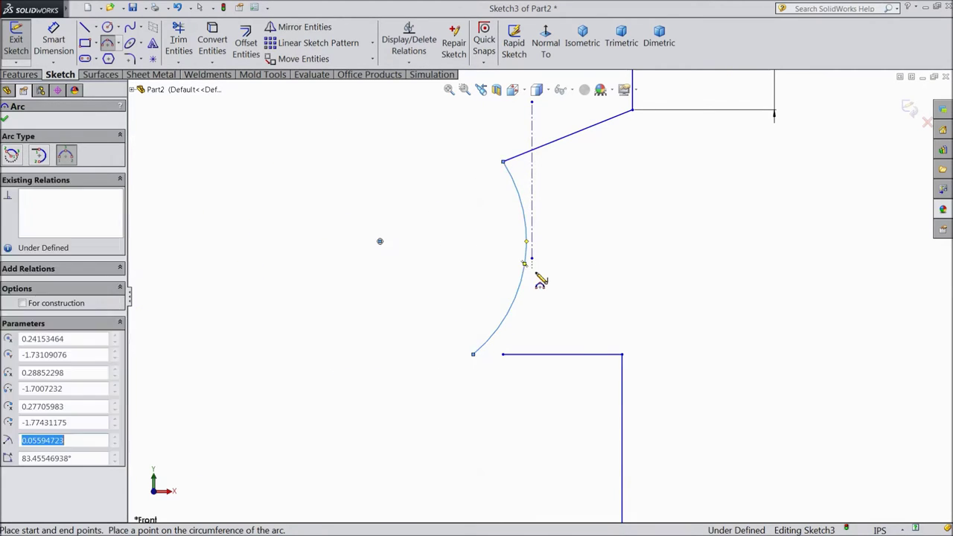
right_click(541, 279)
left_click(555, 124)
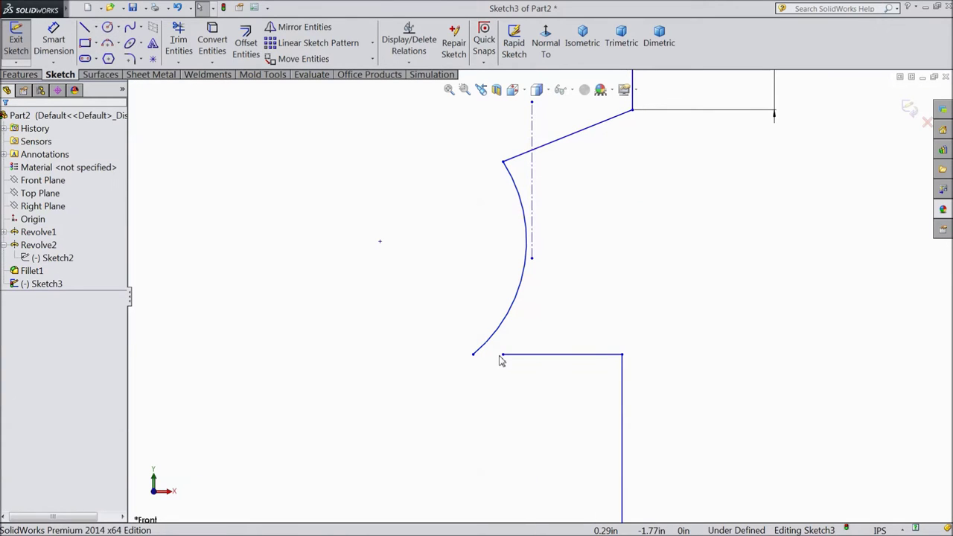
left_click_drag(505, 360, 475, 358)
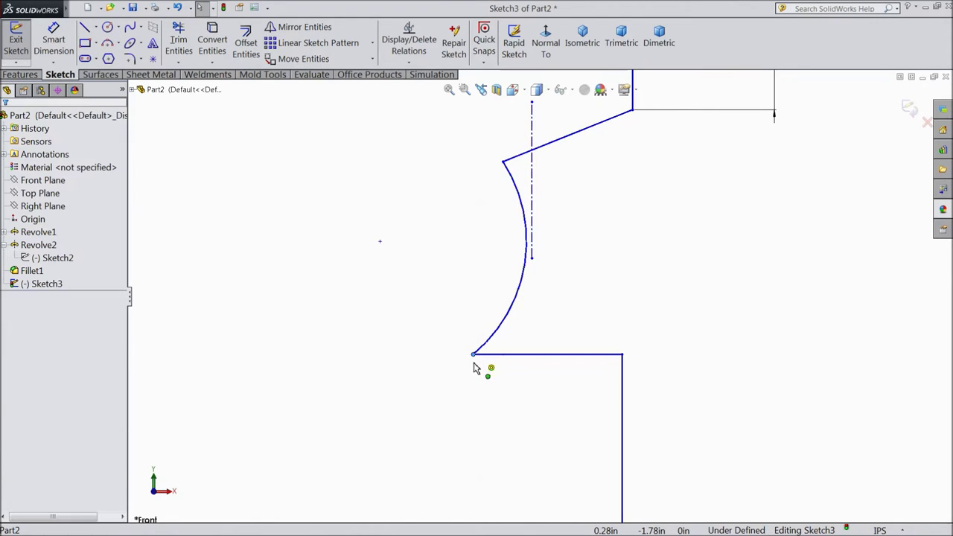
Step: Delete the leftover vertical centerline beside the new arc
left_click_drag(539, 238, 536, 273)
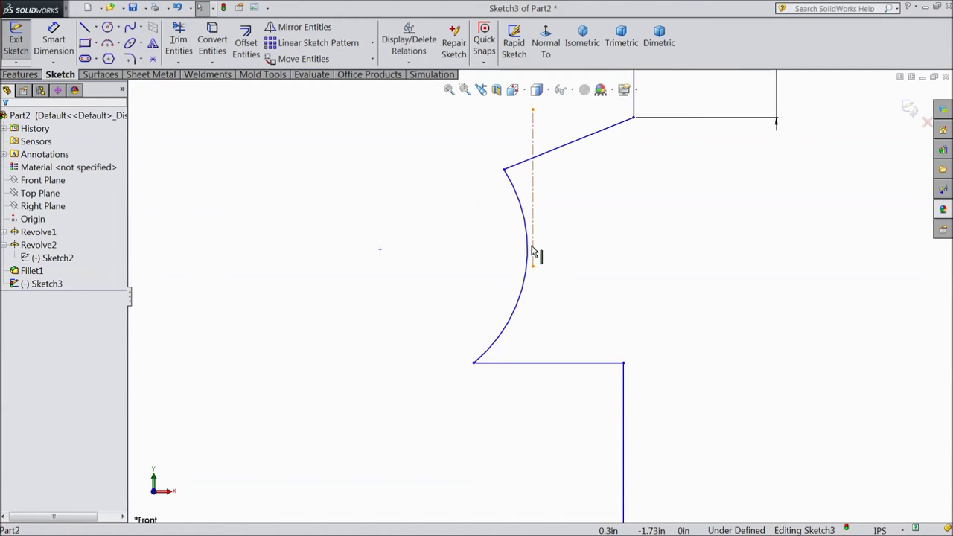
left_click(532, 253)
key("Delete")
scroll(537, 277, "up", 4)
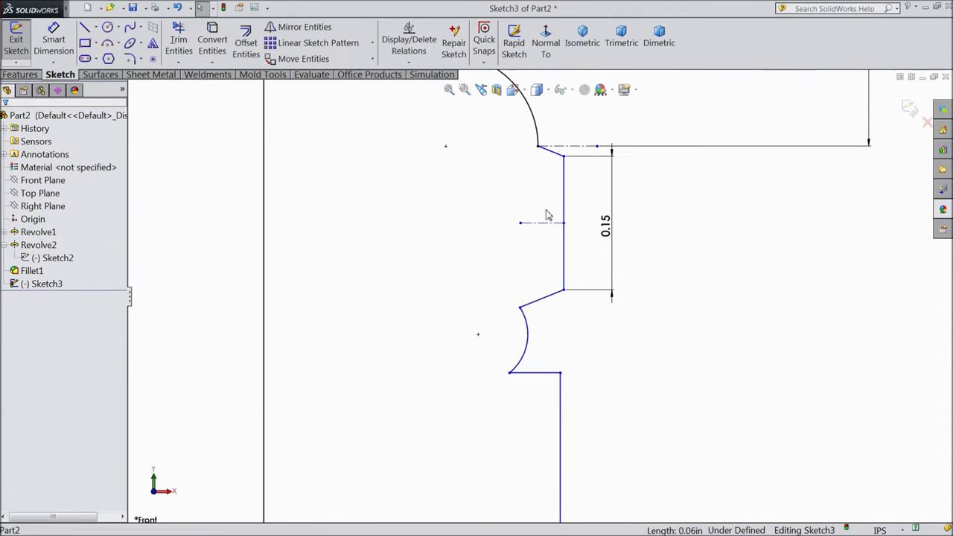
Step: Dimension the arc's upper endpoint at 0.2885 in from the long vertical axis line
left_click(54, 41)
scroll(468, 231, "down", 2)
scroll(502, 268, "up", 2)
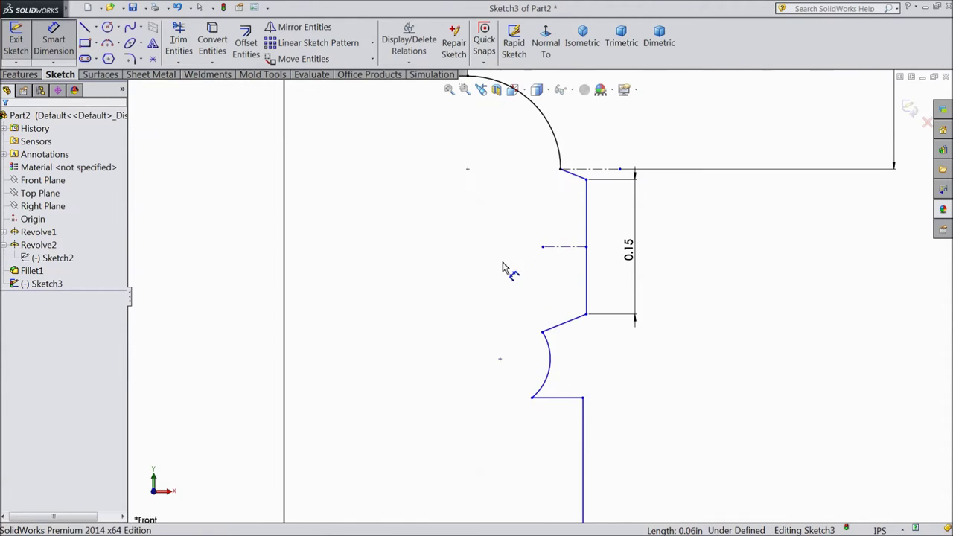
left_click(543, 333)
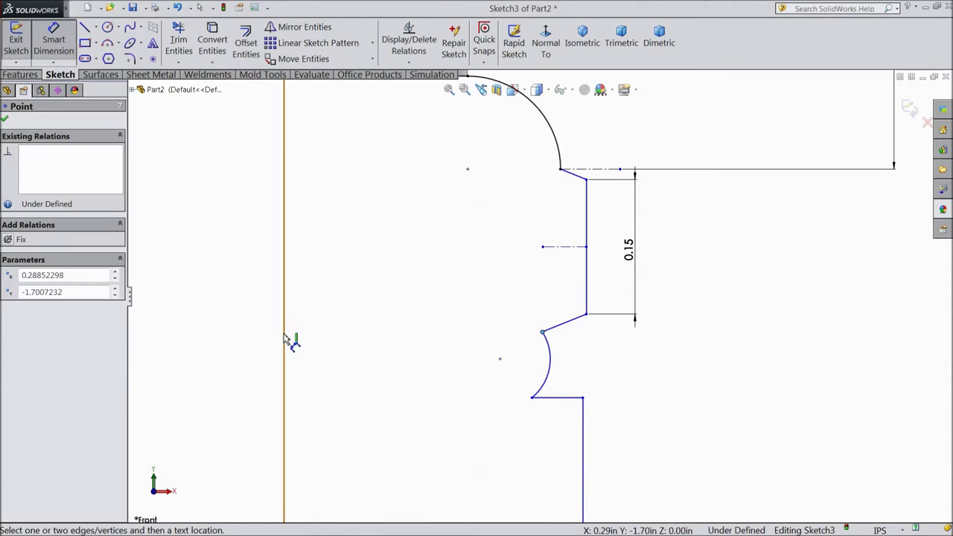
left_click(293, 340)
left_click(424, 267)
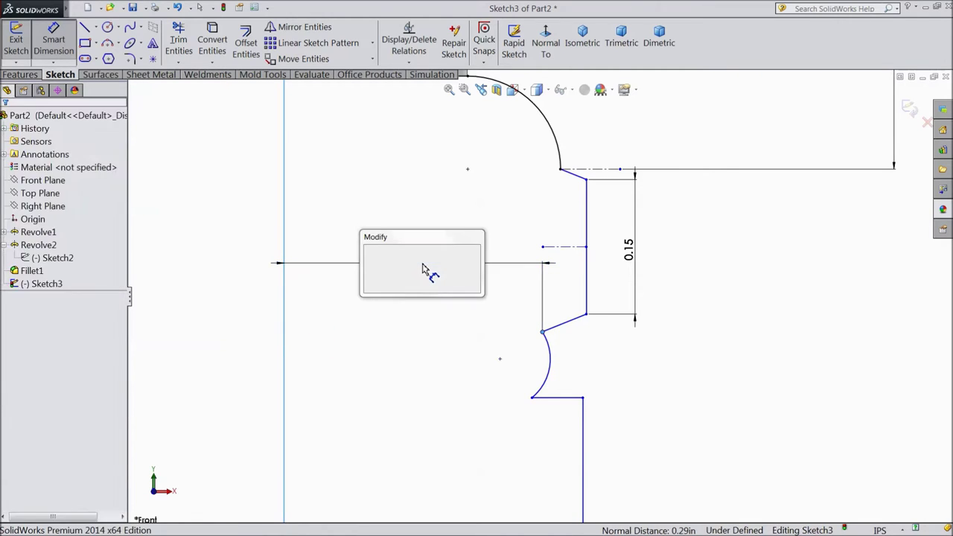
type("0.2885")
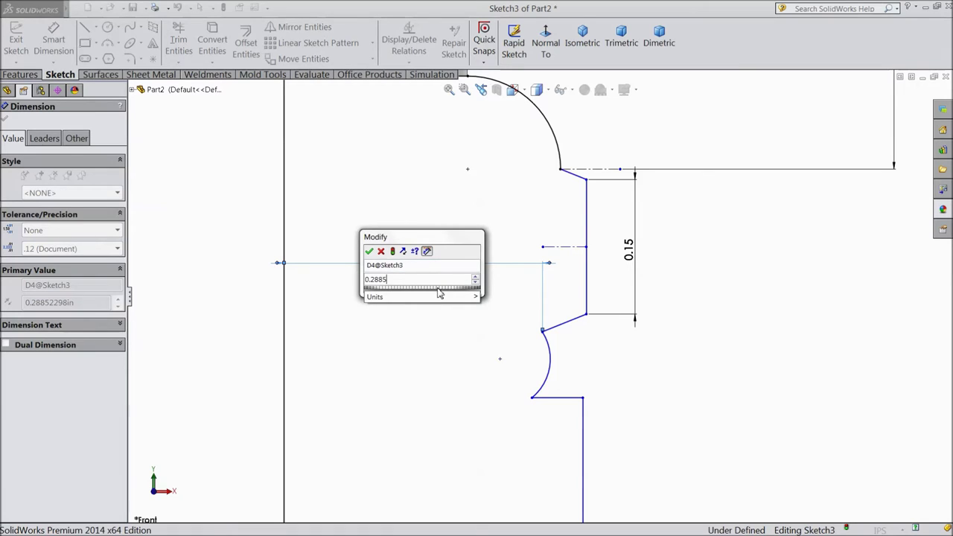
left_click(370, 252)
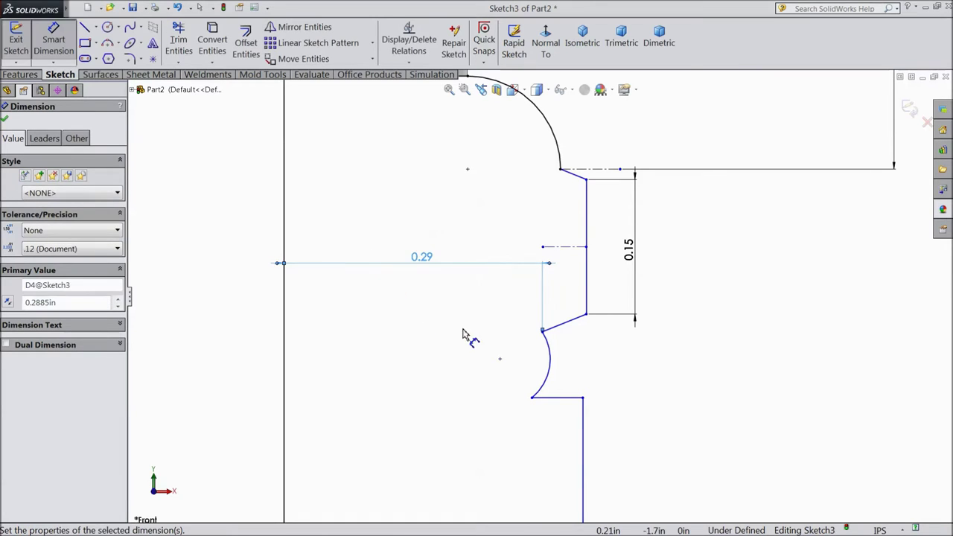
Step: Dimension the vertical line below the arc at 0.308 in from the long vertical axis line
scroll(511, 415, "down", 2)
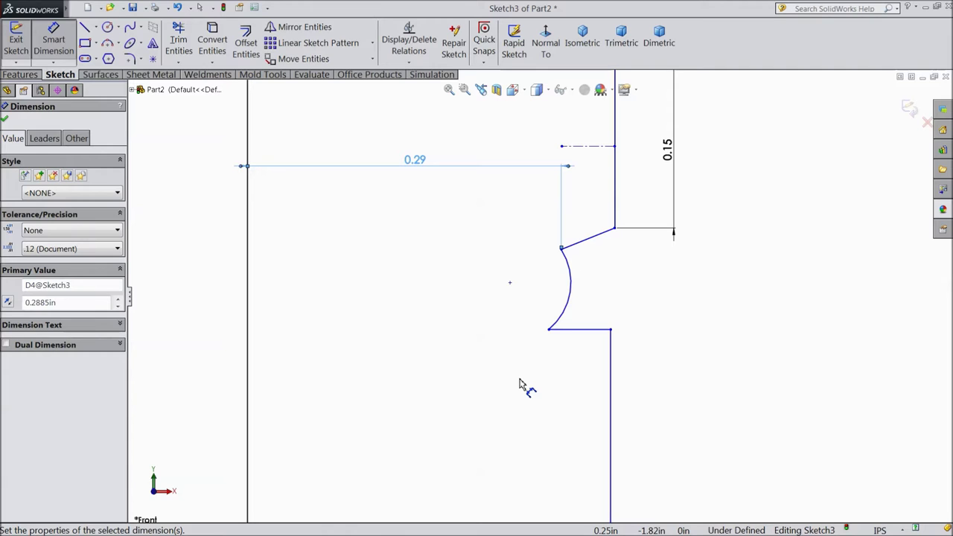
scroll(567, 398, "up", 2)
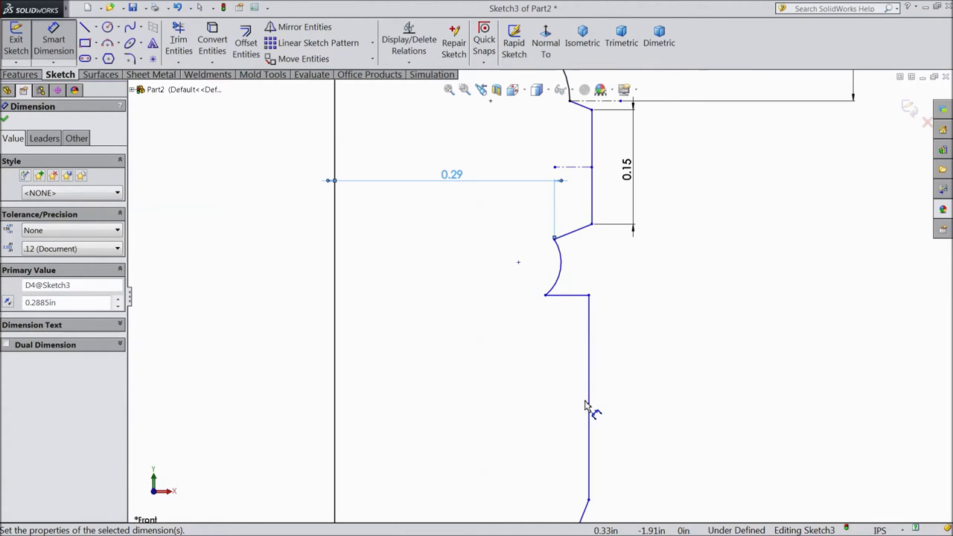
left_click(590, 409)
left_click(335, 423)
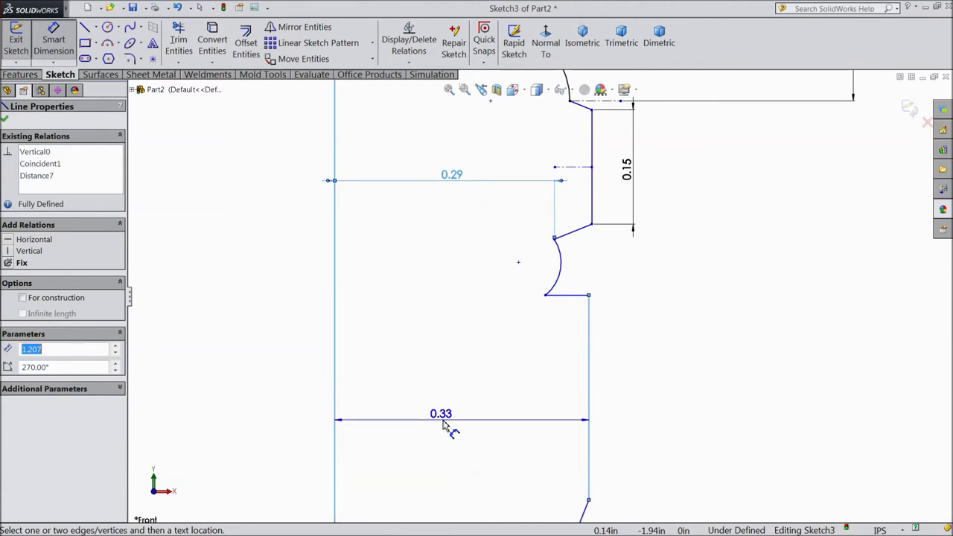
left_click(447, 423)
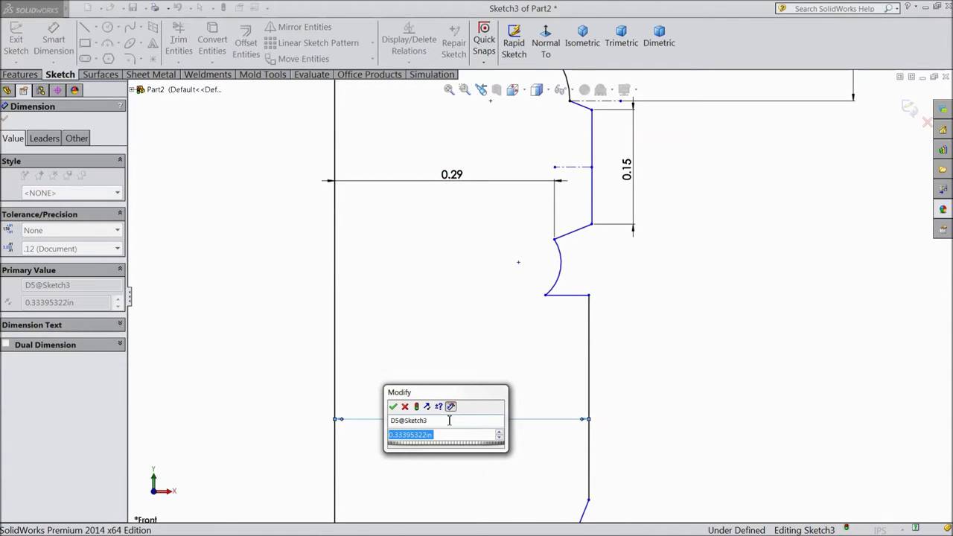
type("0.308")
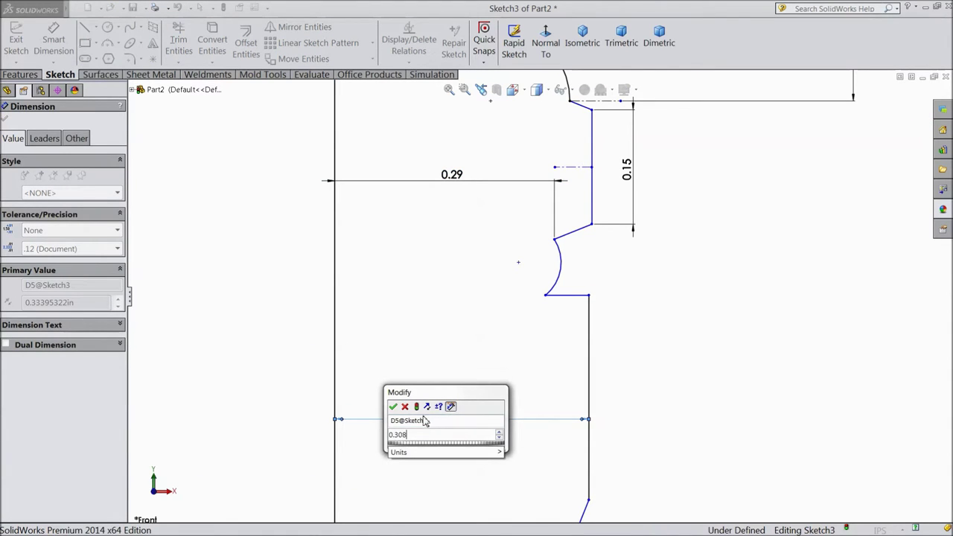
left_click(393, 407)
Step: Dimension the short horizontal line beneath the arc to a length of 0.0276 in
scroll(595, 292, "down", 3)
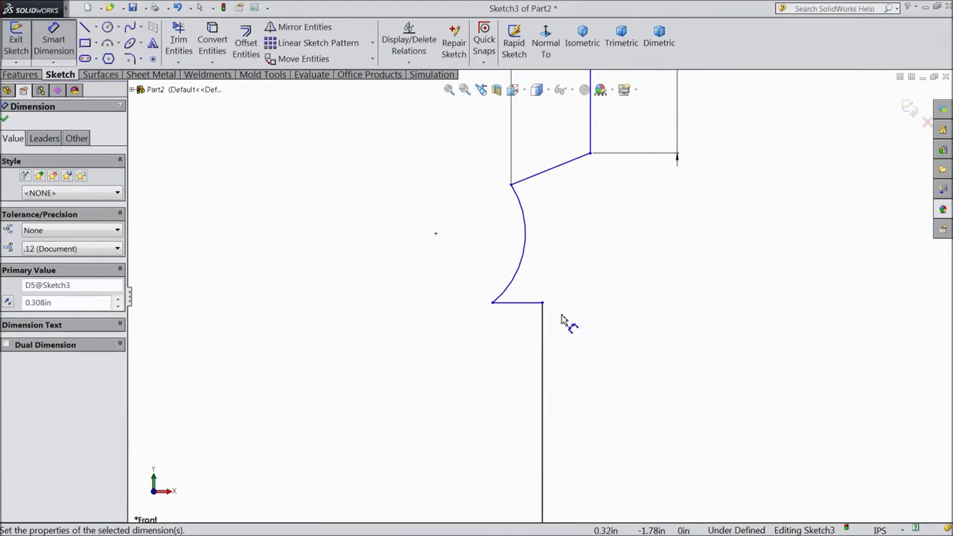
left_click(492, 303)
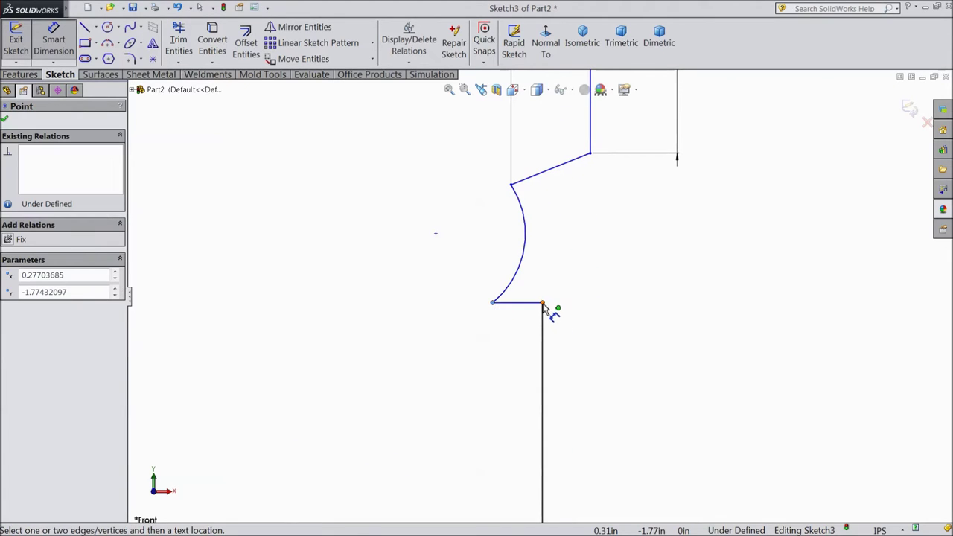
left_click(543, 304)
left_click(519, 360)
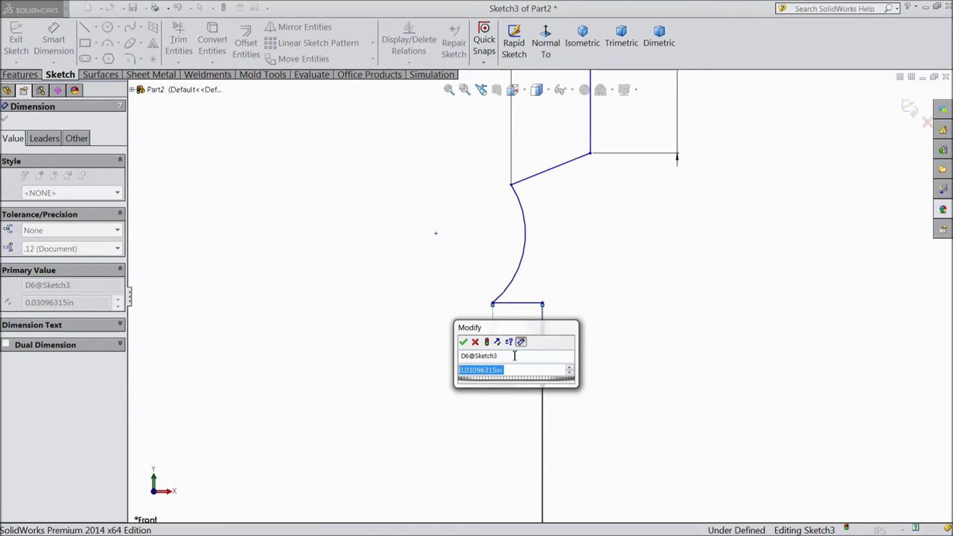
type("0.")
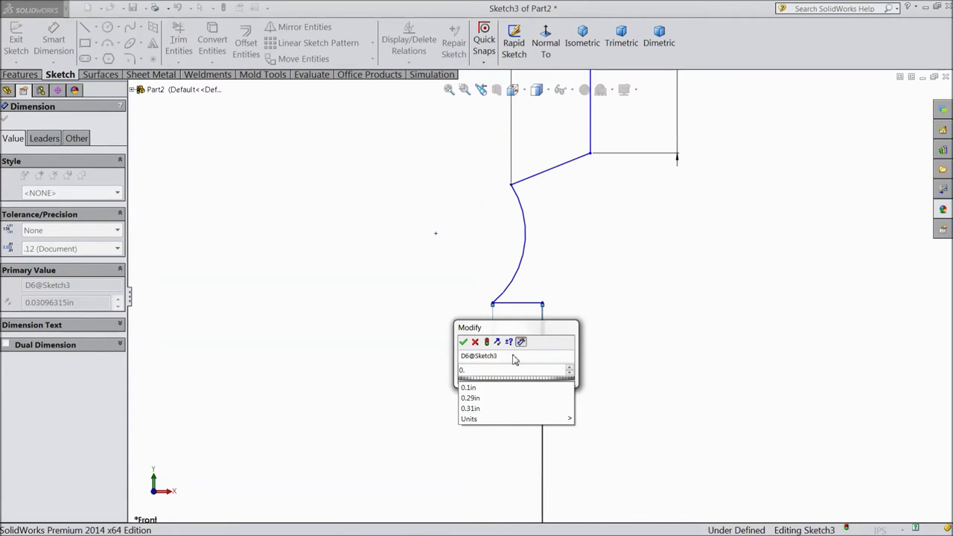
type("0276")
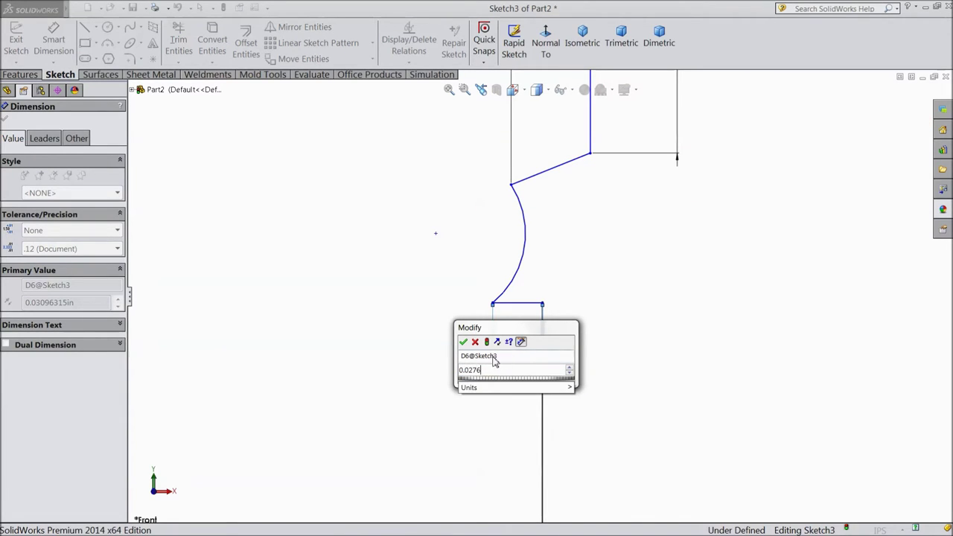
left_click(463, 343)
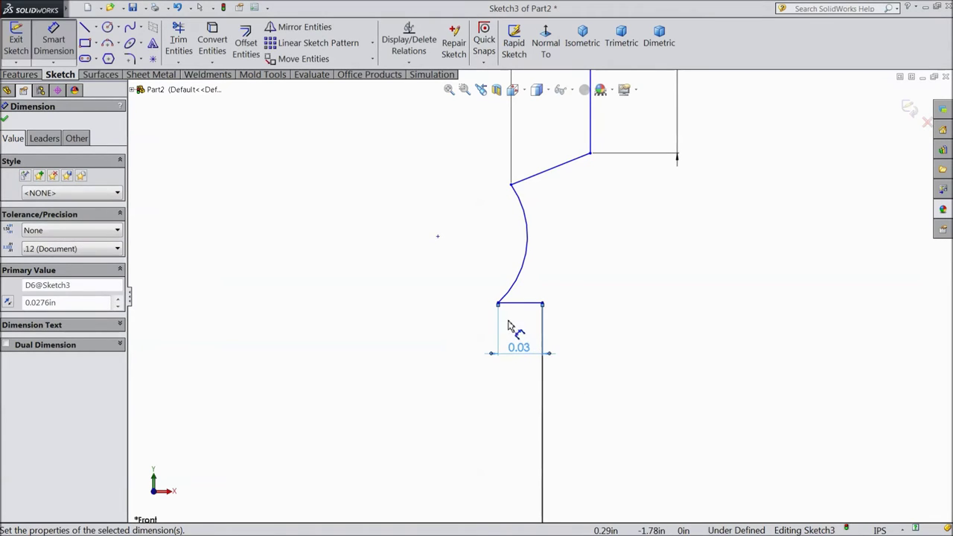
Step: Sketch a short vertical centerline downward from the outermost point of the arc
scroll(508, 324, "up", 3)
scroll(530, 268, "up", 1)
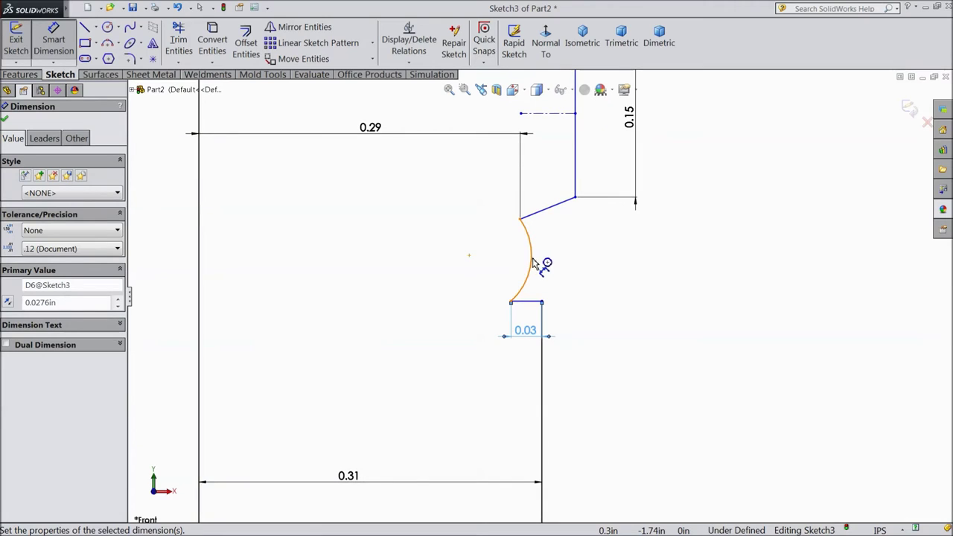
left_click(97, 28)
left_click(112, 57)
scroll(512, 322, "down", 2)
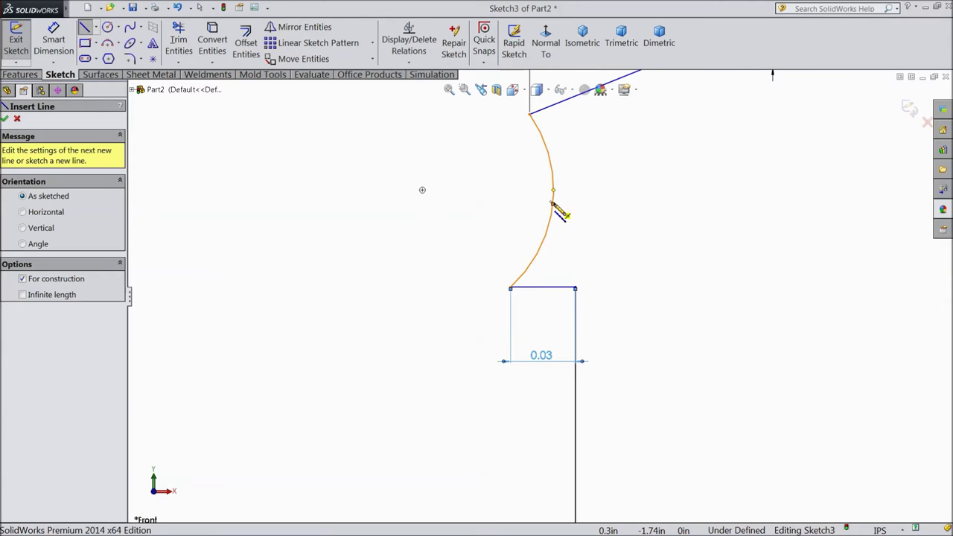
scroll(559, 212, "down", 2)
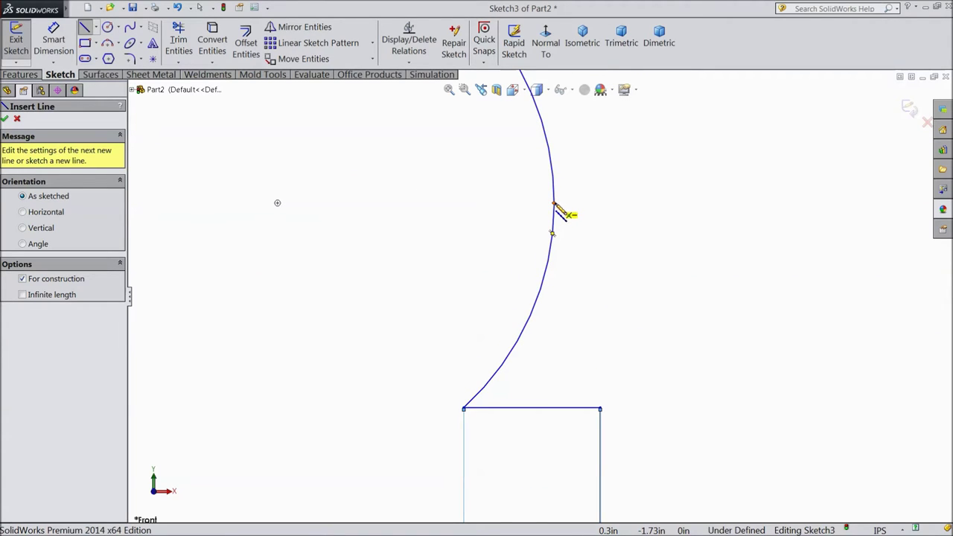
left_click(554, 203)
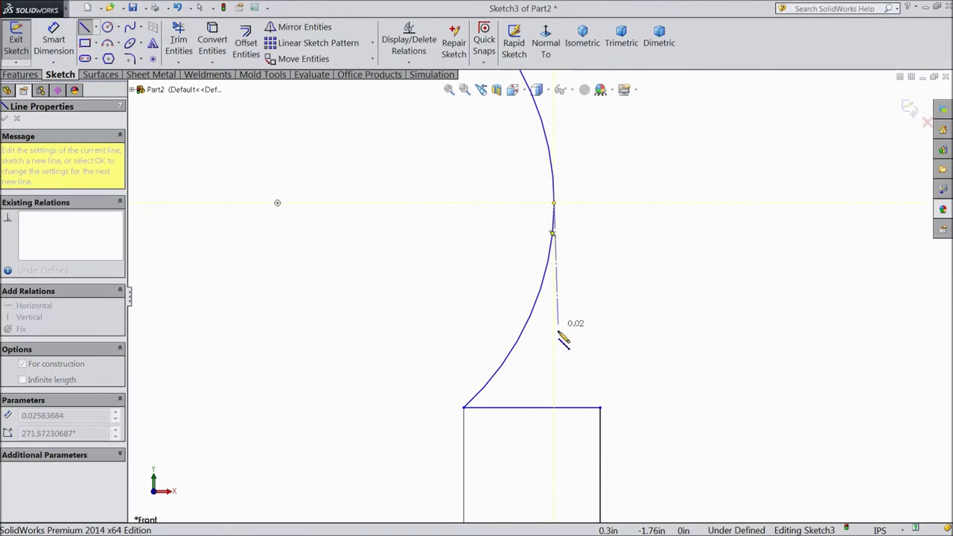
left_click(554, 364)
right_click(587, 325)
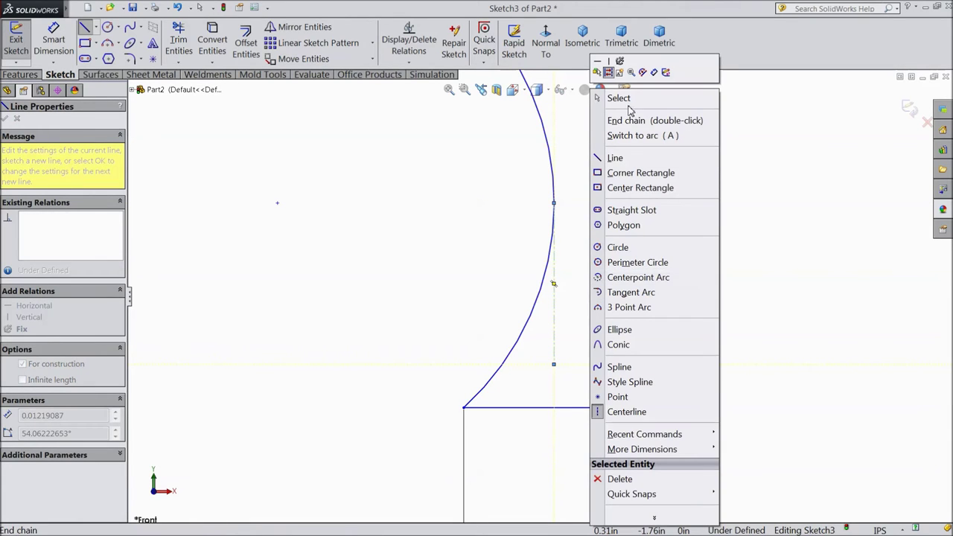
left_click(630, 108)
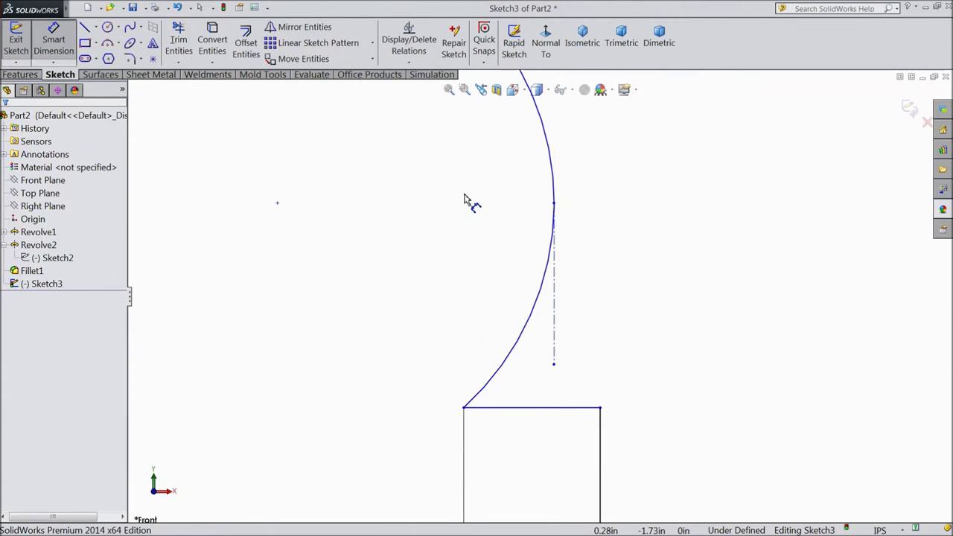
Step: Dimension the arc's outermost point at 0.3 in from the long vertical axis line
scroll(542, 297, "up", 2)
left_click(551, 237)
scroll(251, 283, "up", 3)
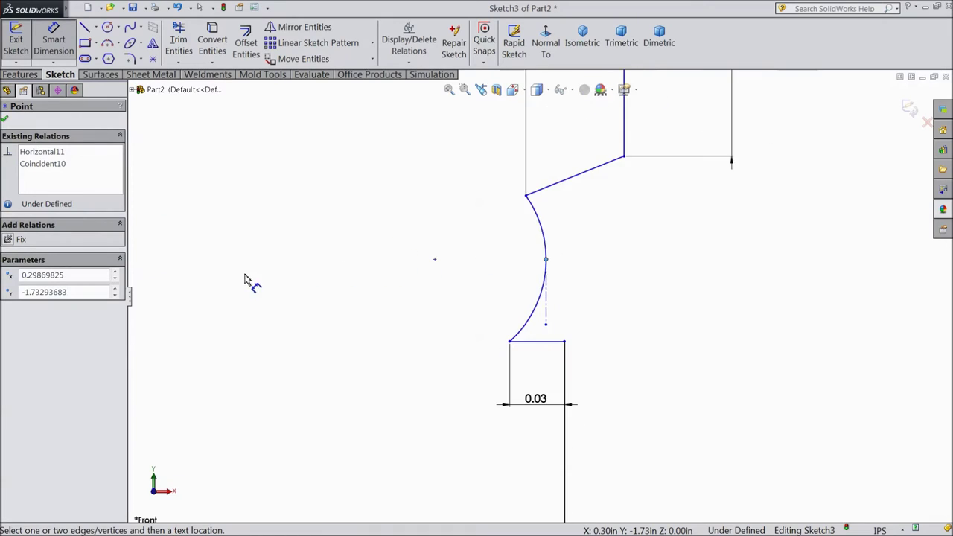
left_click(201, 298)
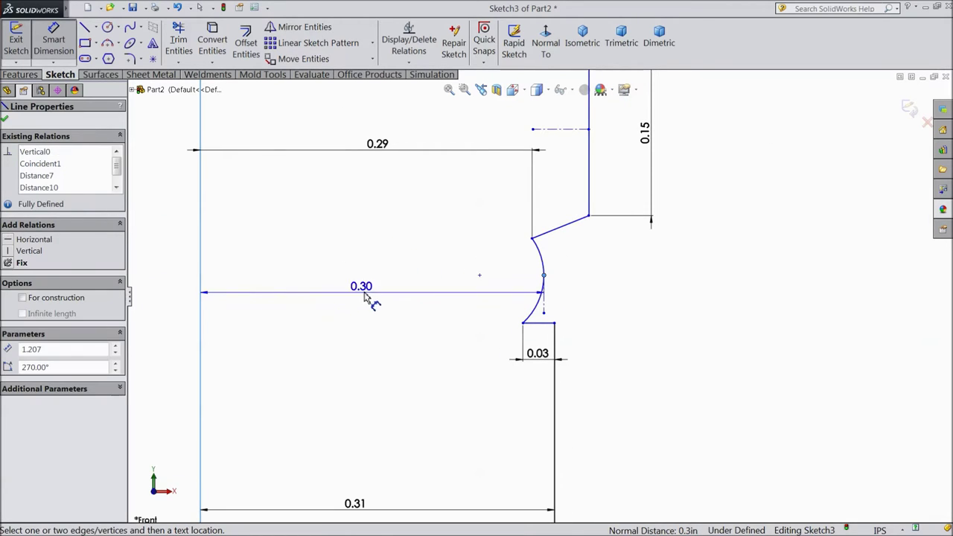
left_click(370, 288)
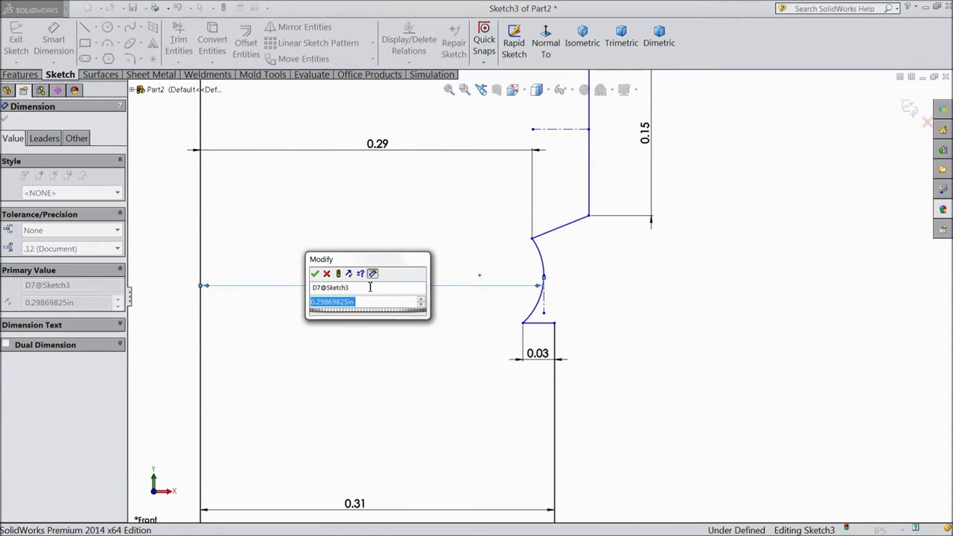
type("0.3")
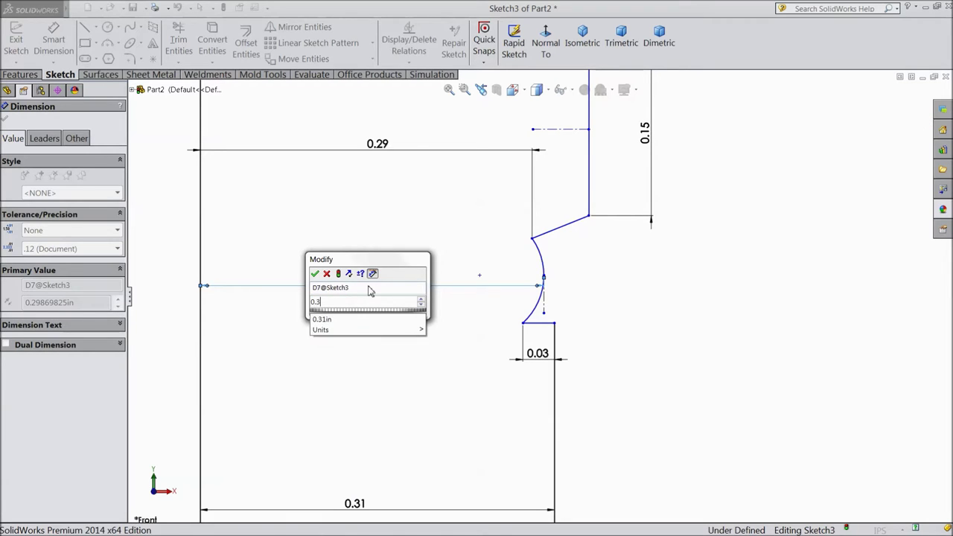
left_click(316, 274)
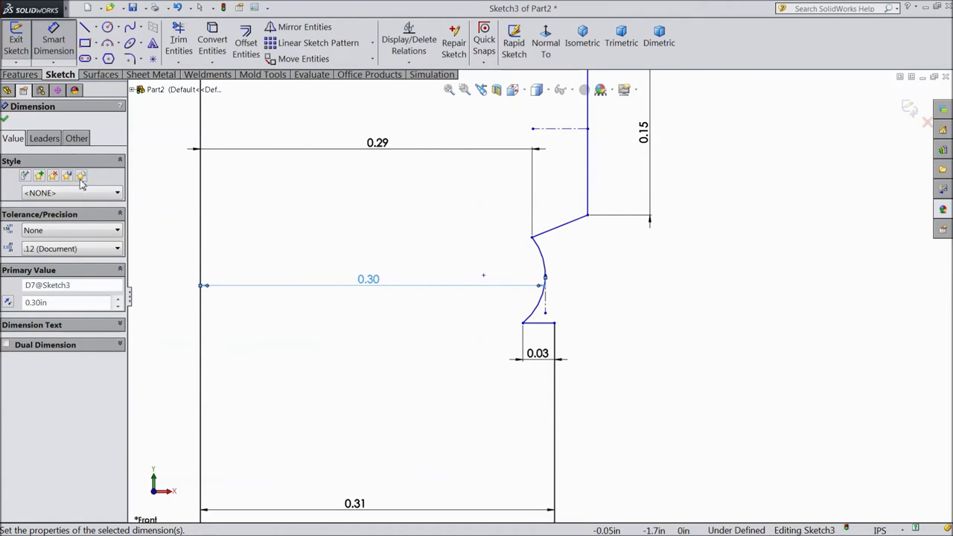
Step: Dimension the vertical distance from the arc's upper endpoint to the short horizontal line beneath it at 0.14 in
left_click(5, 121)
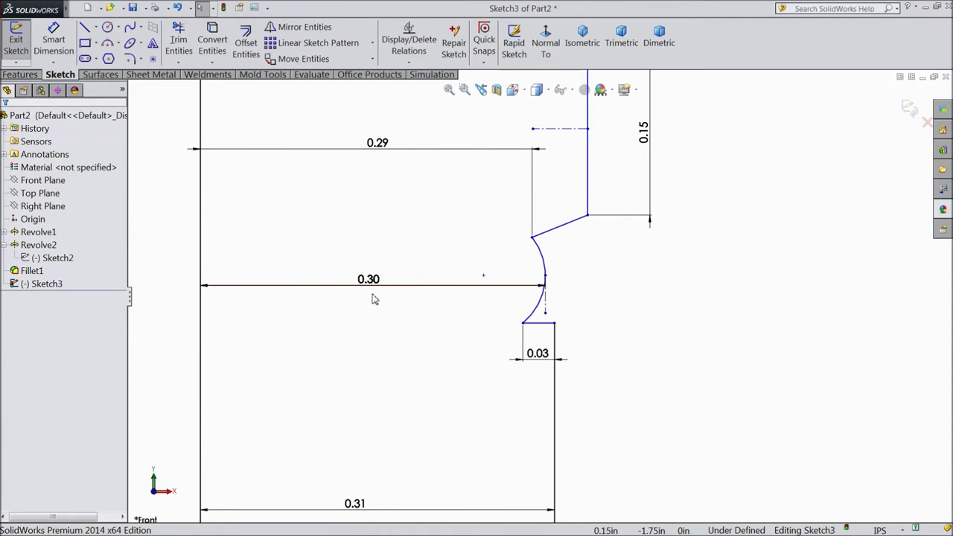
left_click(53, 36)
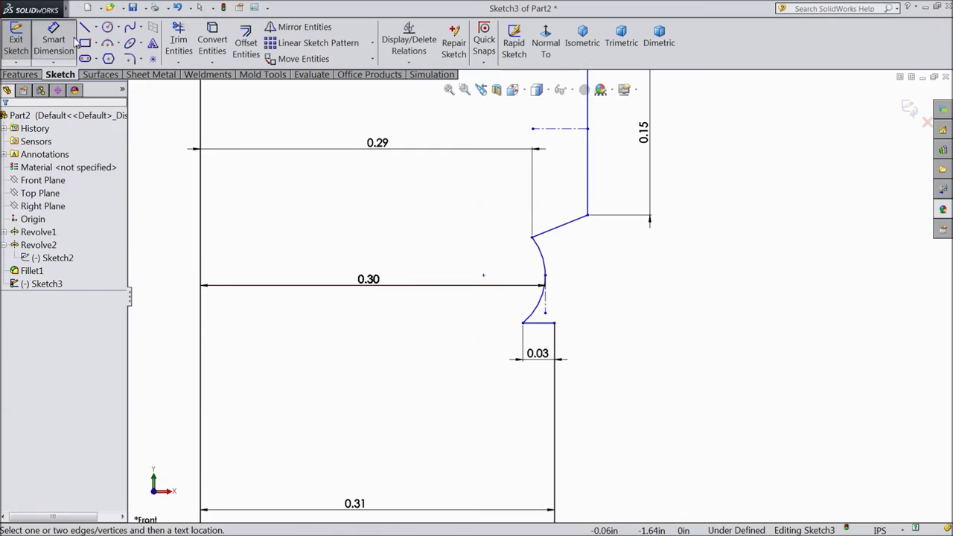
left_click(532, 237)
left_click(549, 323)
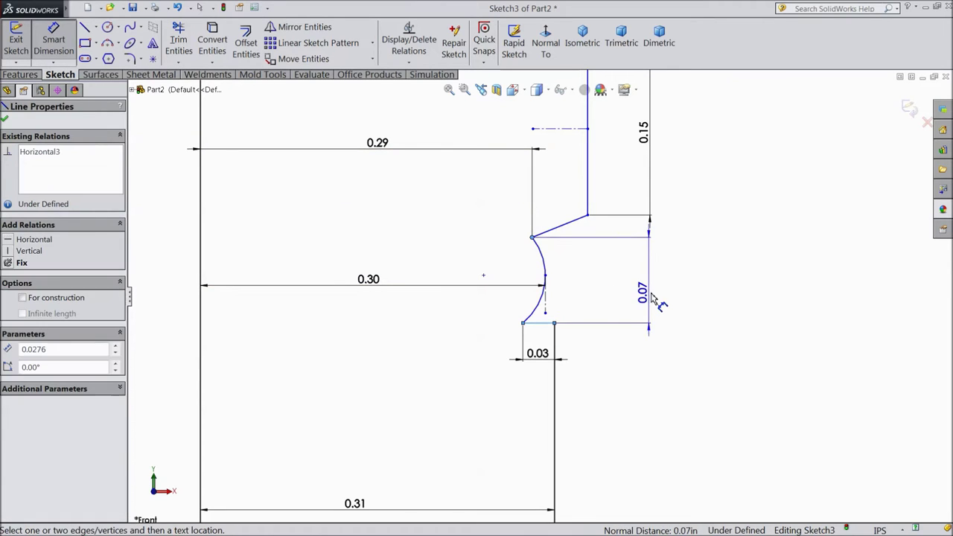
left_click(655, 298)
type("0.")
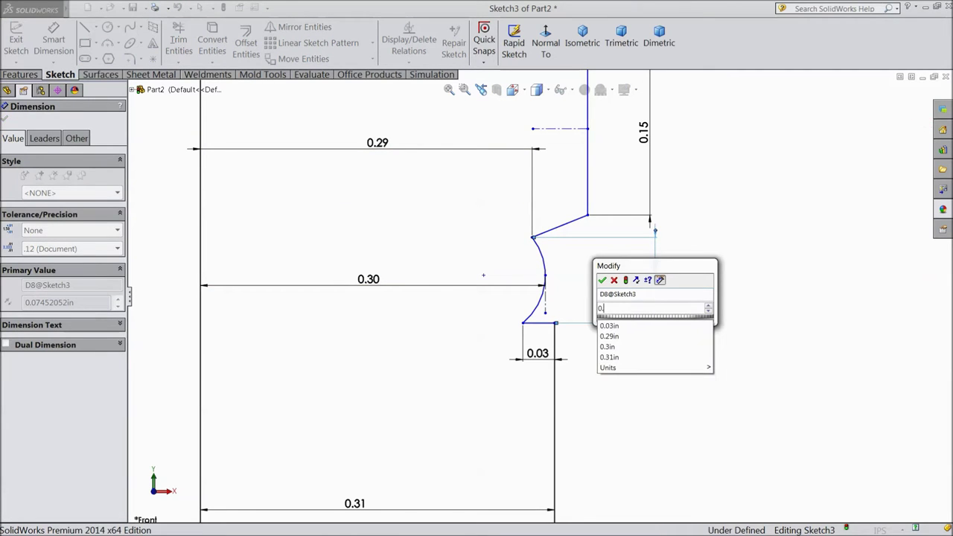
type("14")
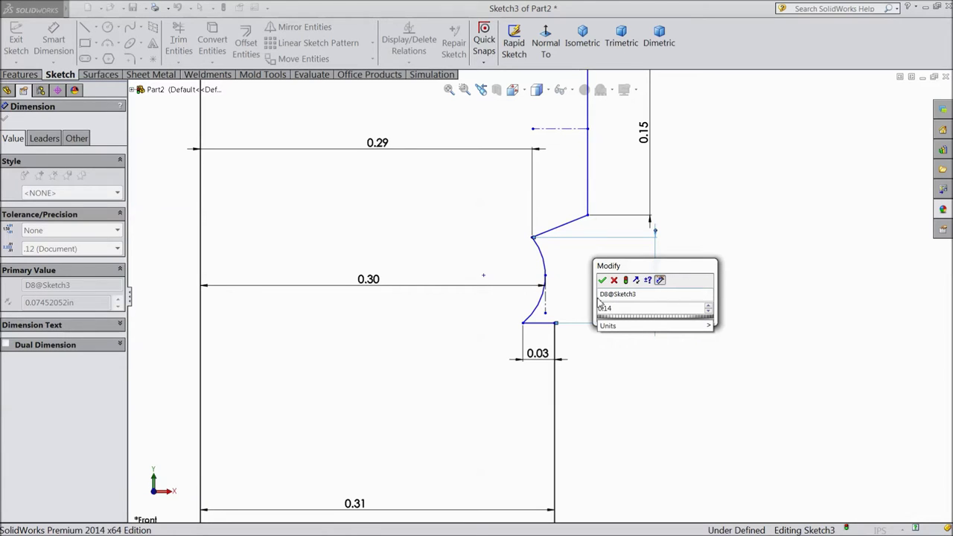
left_click(603, 280)
scroll(589, 283, "up", 3)
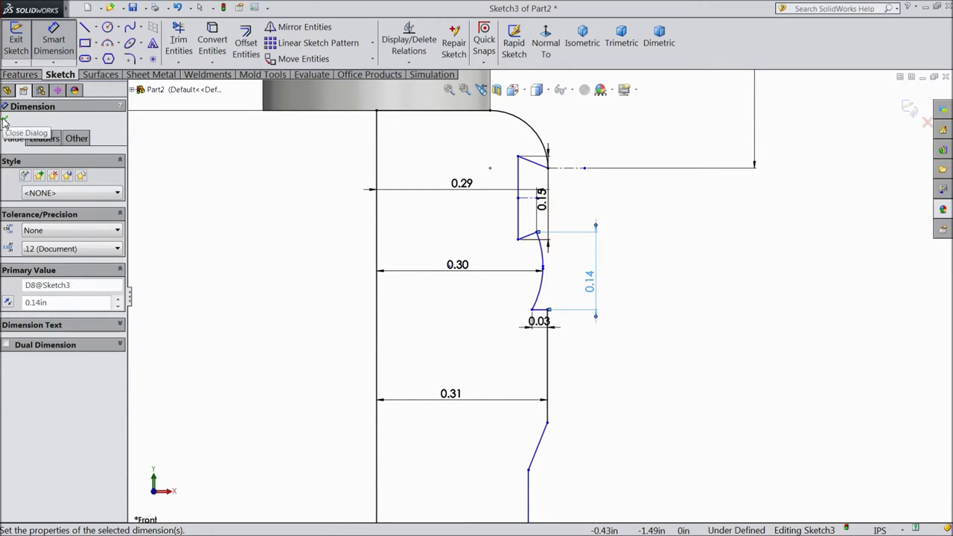
left_click(5, 123)
Step: Dimension the lowest vertical line of the body profile, below the slanted segment, to a length of 0.41 in
scroll(628, 252, "down", 4)
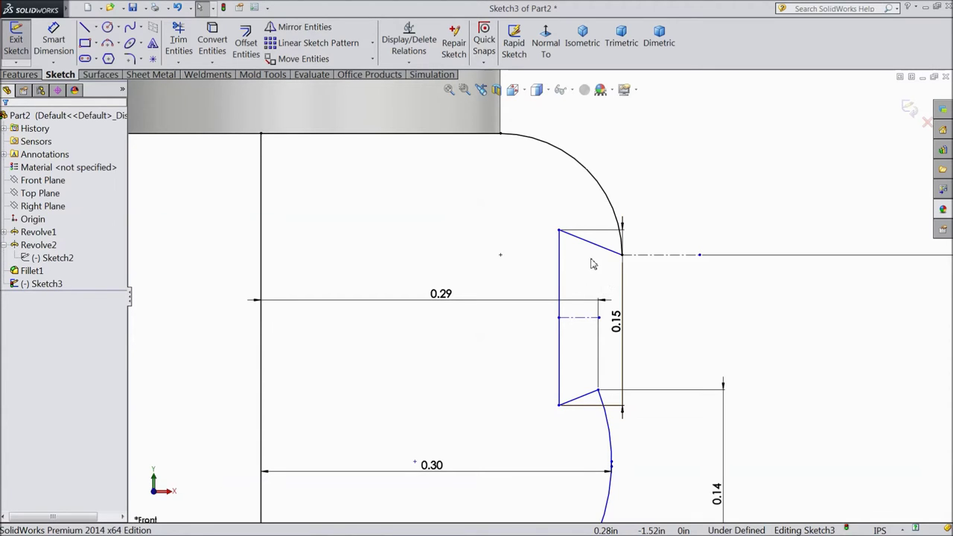
scroll(600, 350, "up", 6)
scroll(555, 425, "down", 2)
scroll(554, 425, "down", 2)
left_click(53, 41)
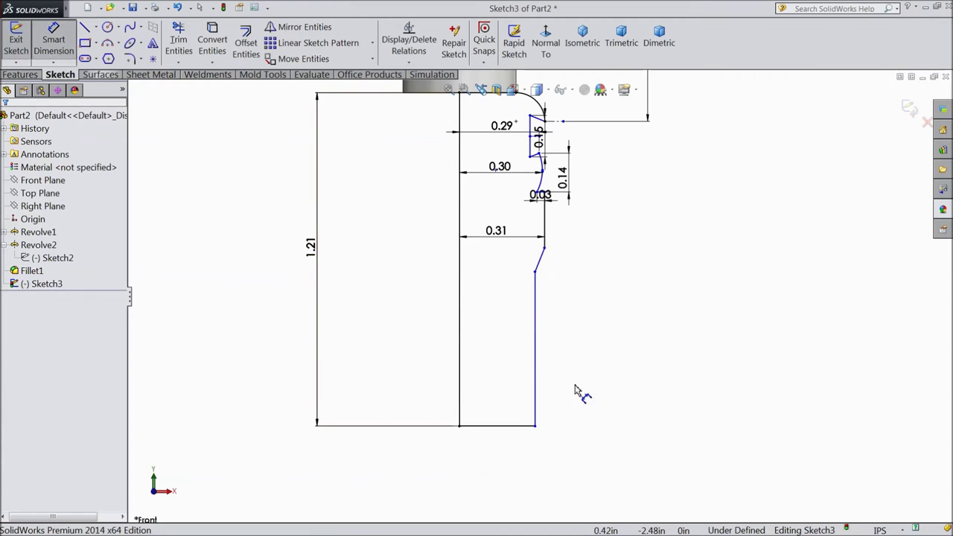
left_click(537, 372)
left_click(583, 376)
type("0.41")
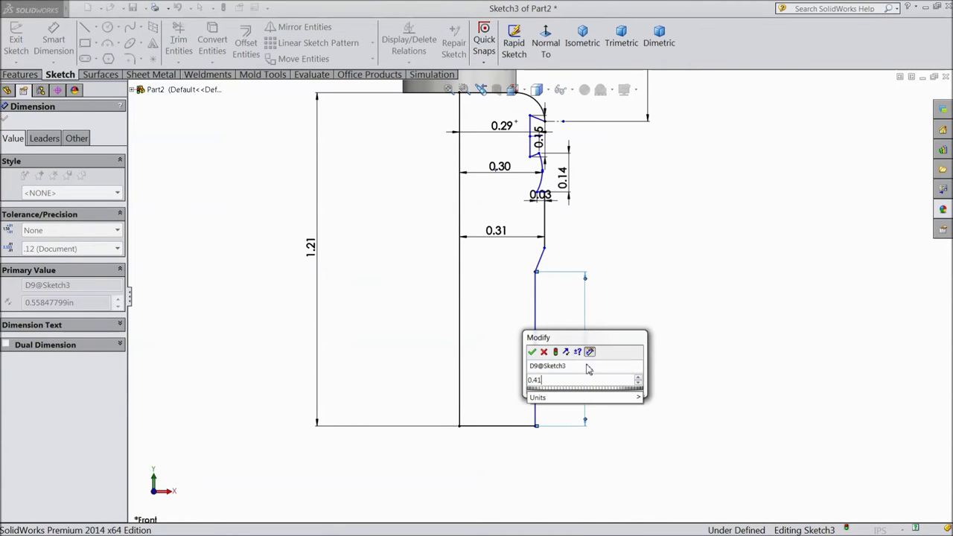
left_click(533, 352)
Step: Dimension the vertical distance from the short horizontal line beneath the arc to the slanted segment's upper endpoint at 0.285 in
scroll(542, 313, "up", 2)
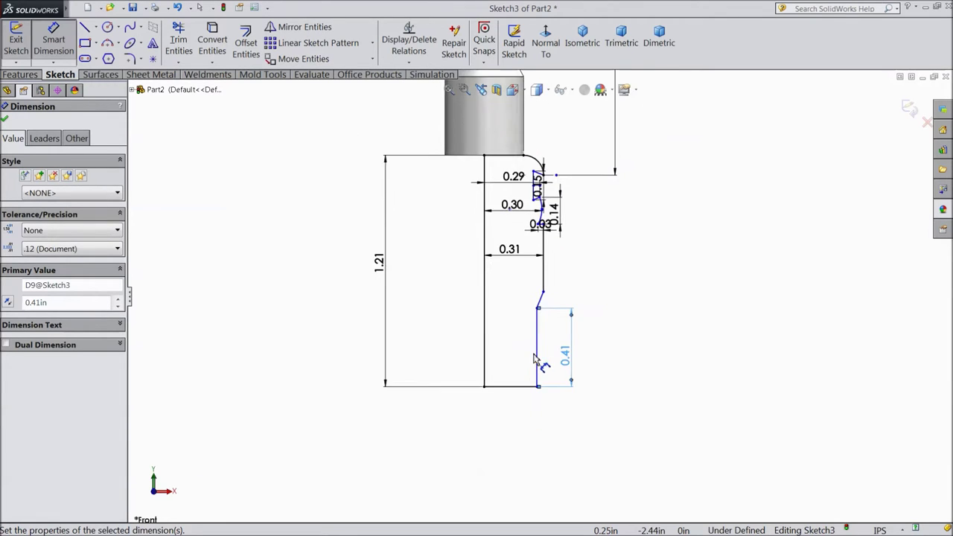
scroll(536, 236, "down", 4)
scroll(538, 376, "up", 2)
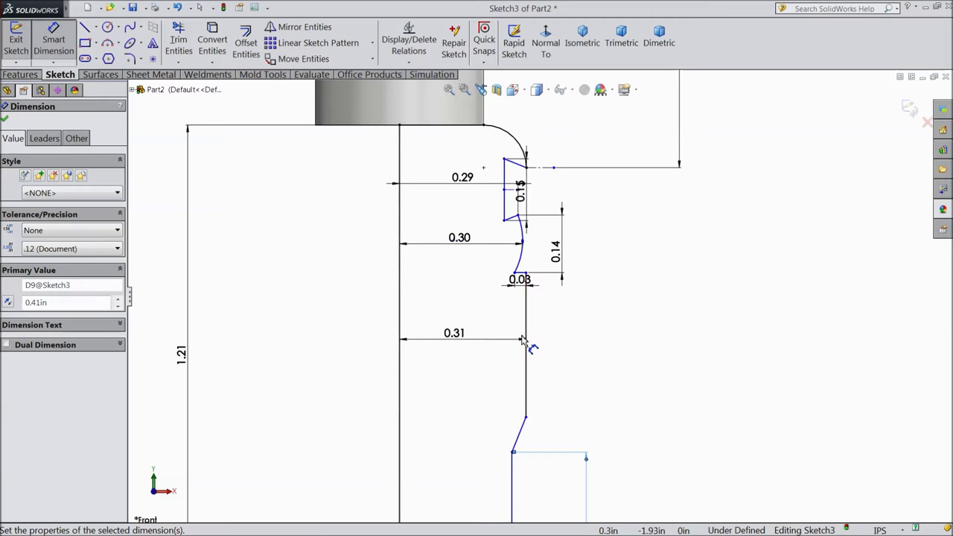
left_click(526, 421)
scroll(525, 283, "down", 3)
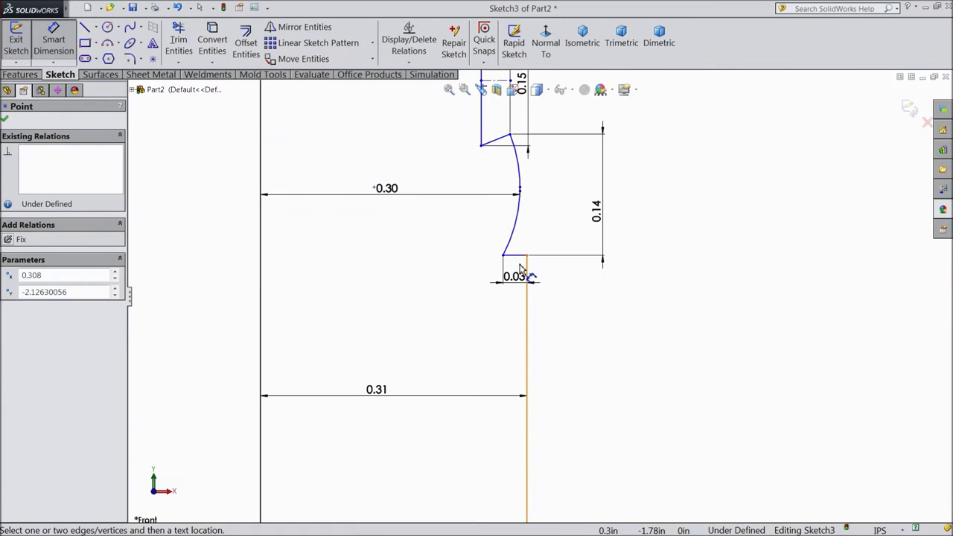
left_click(526, 272)
scroll(607, 372, "up", 5)
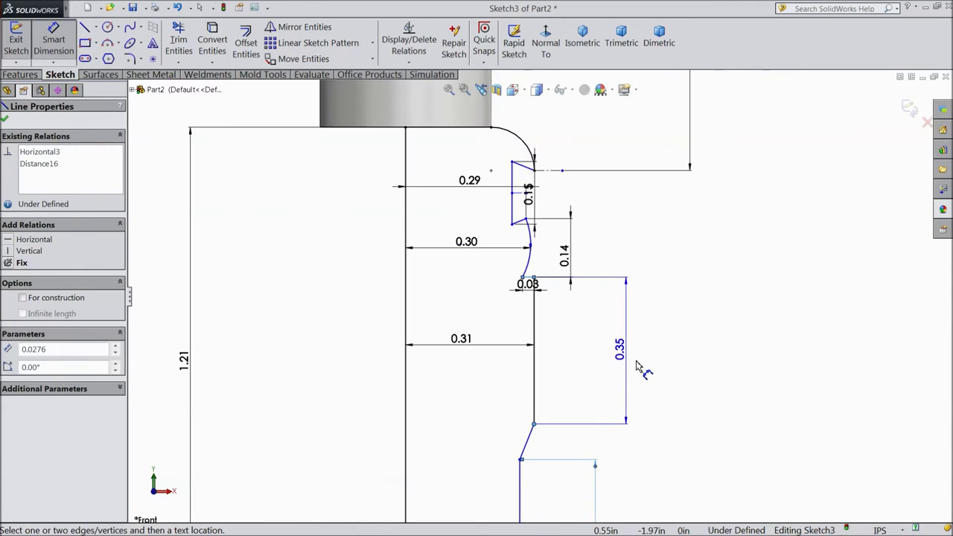
left_click(637, 362)
type("0.285")
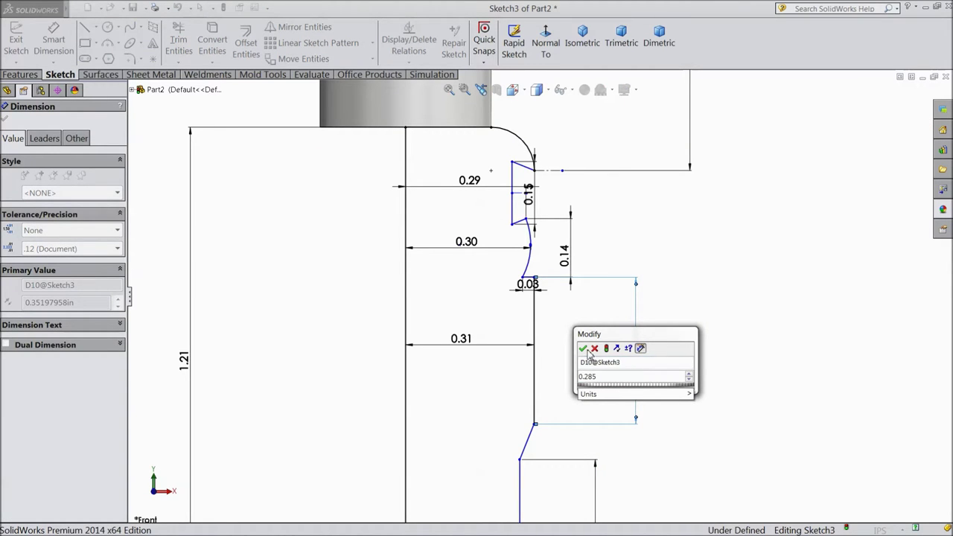
left_click(584, 349)
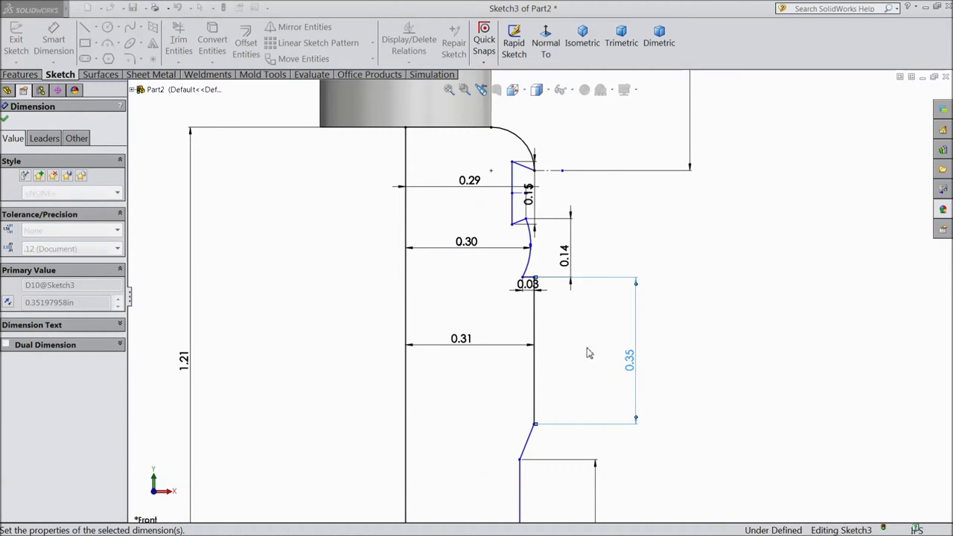
scroll(564, 345, "up", 1)
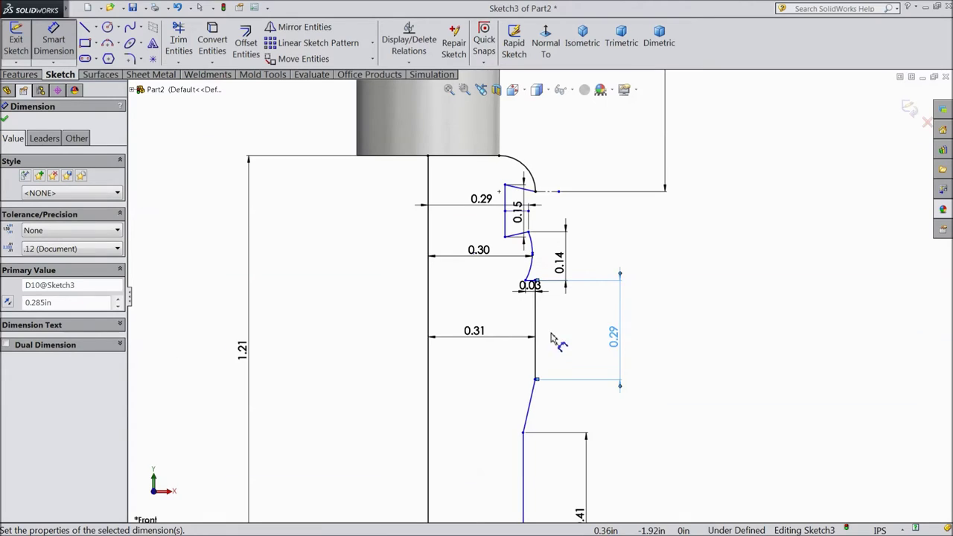
scroll(483, 271, "down", 1)
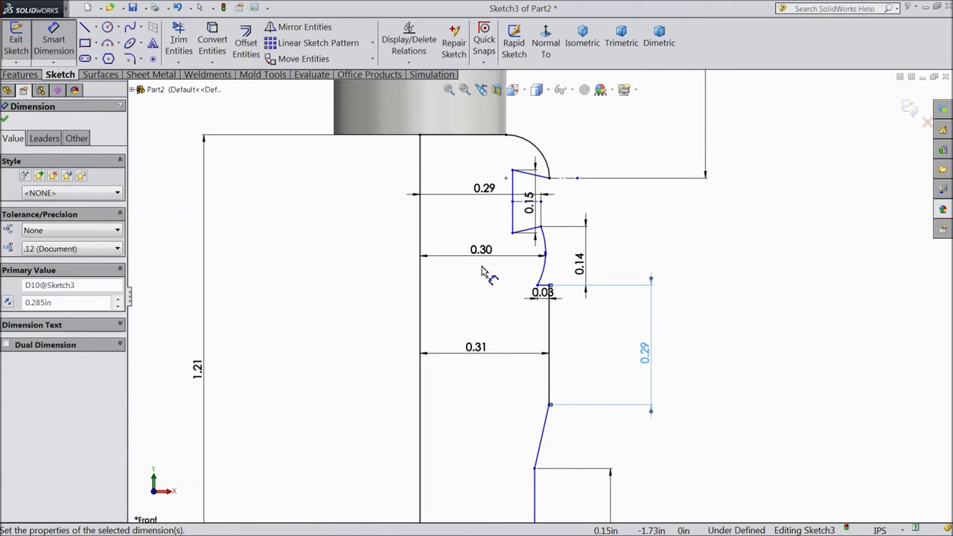
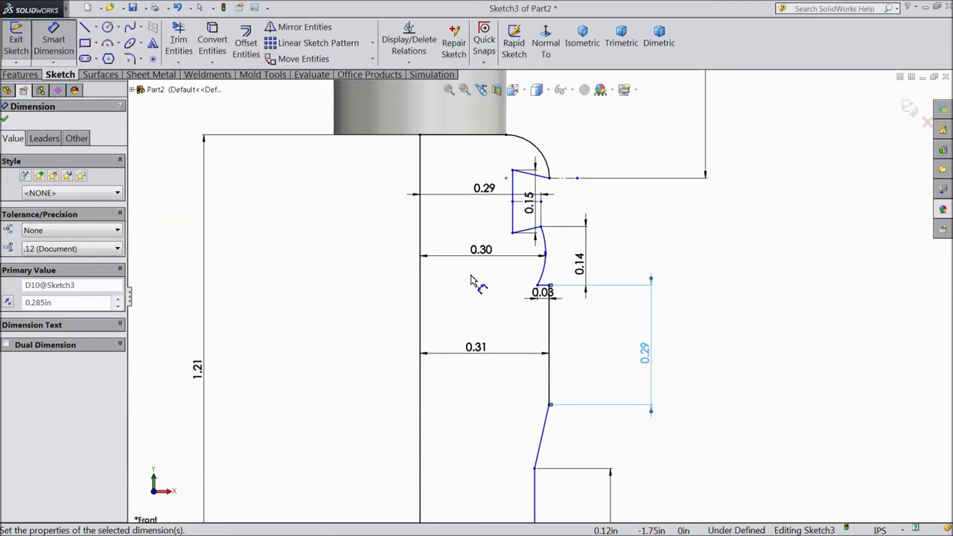
Step: Start another dimension from the vertex where the outer vertical line meets the slanted segment
left_click(550, 408)
scroll(621, 402, "down", 8)
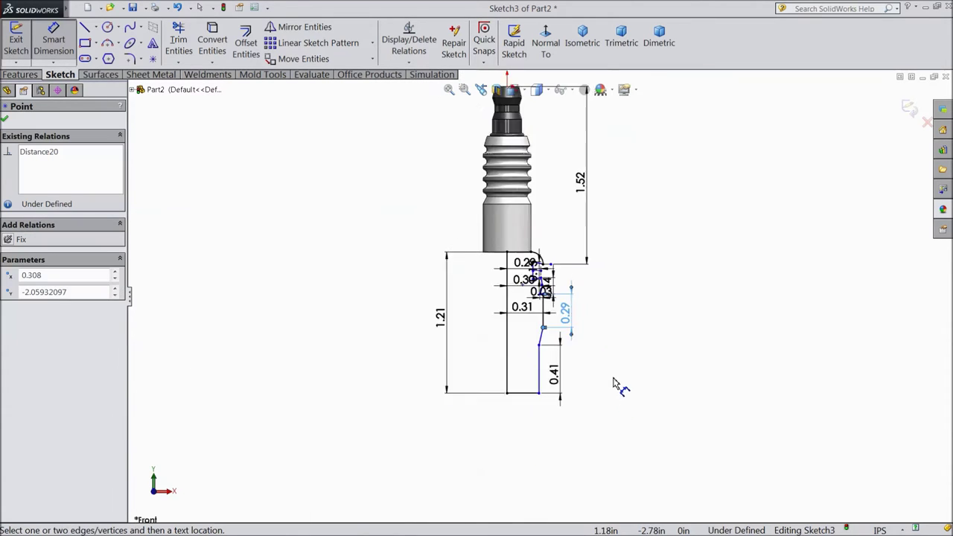
Step: Dimension the vertical distance from the origin to the upper end of the lower taper as 2.132 in
left_click(525, 179)
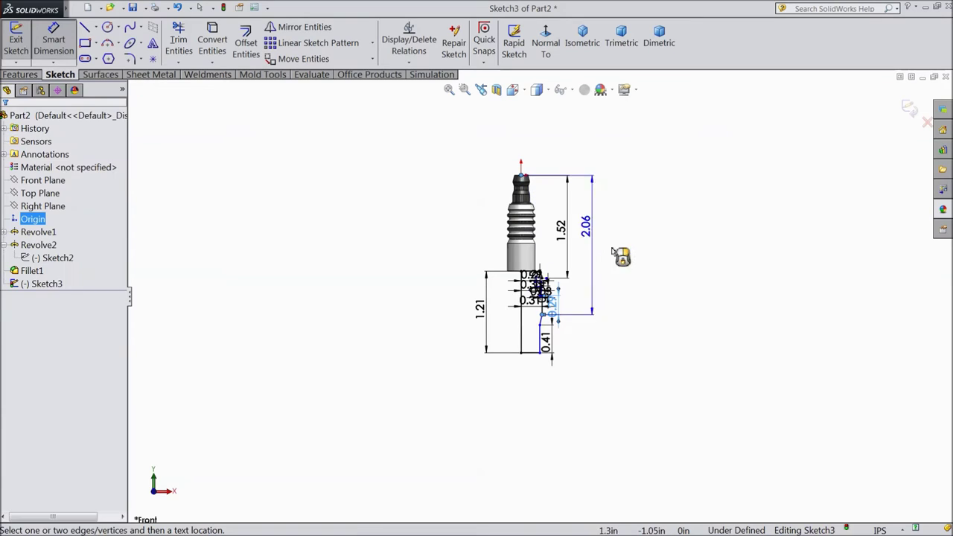
left_click(631, 255)
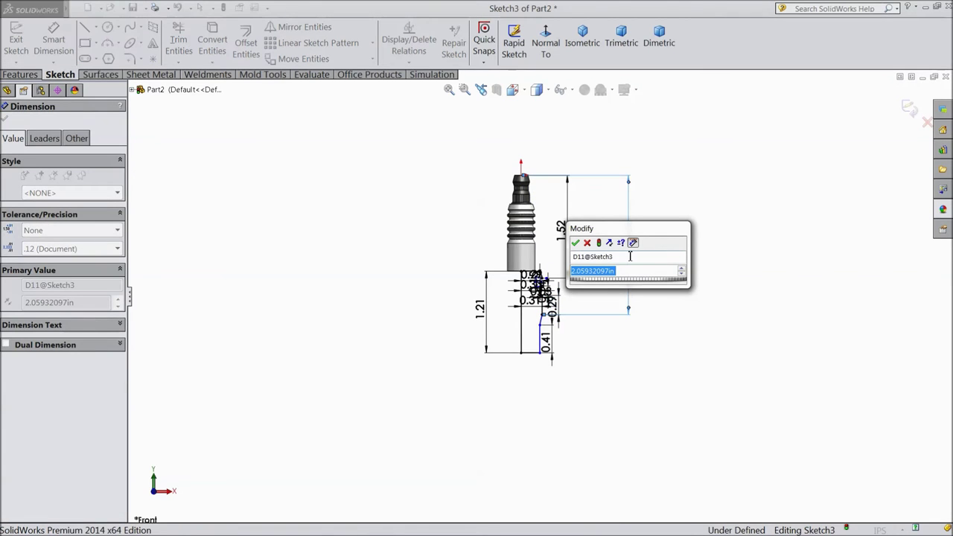
type("2.132")
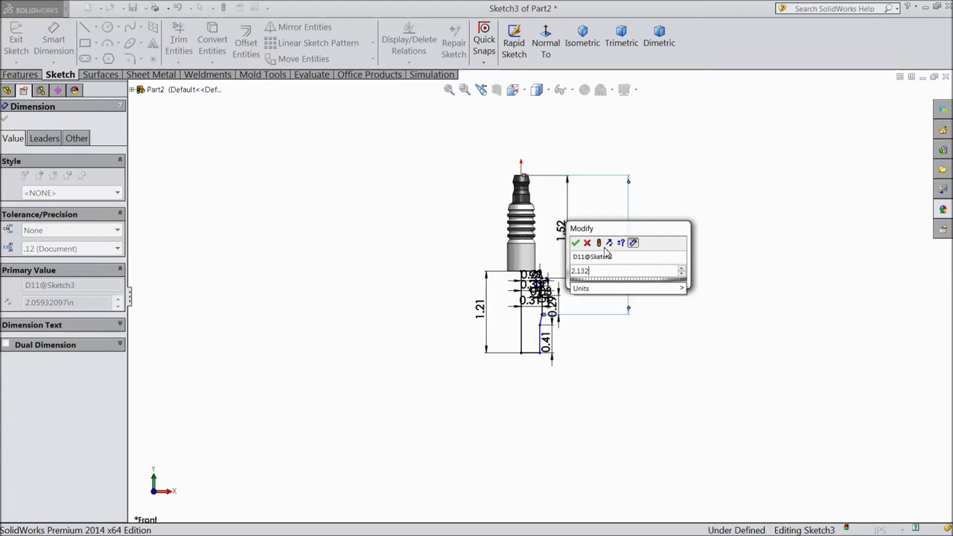
left_click(576, 243)
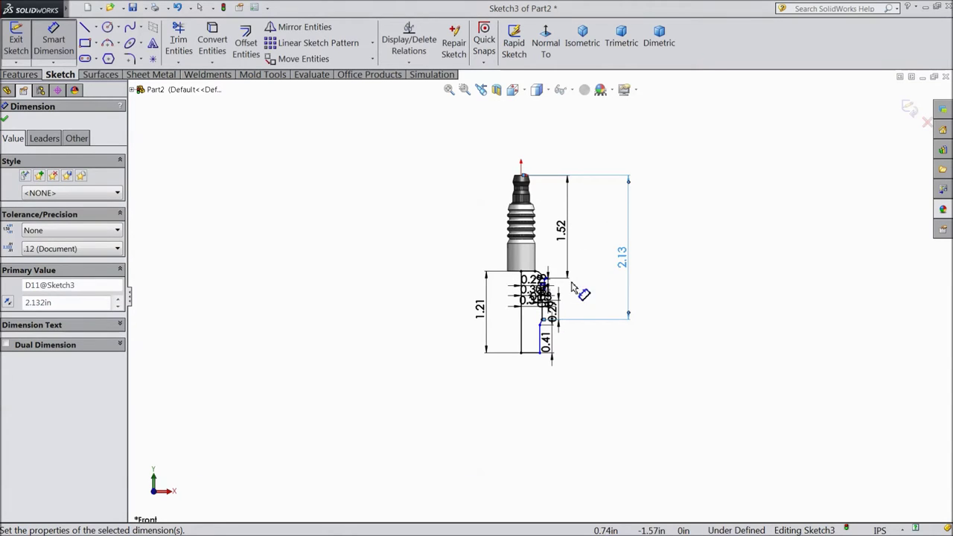
Step: Dimension the horizontal distance between the centre line and the profile's lowest outer vertical line as 0.27559055 in
scroll(577, 285, "up", 3)
scroll(611, 287, "up", 1)
scroll(612, 290, "down", 3)
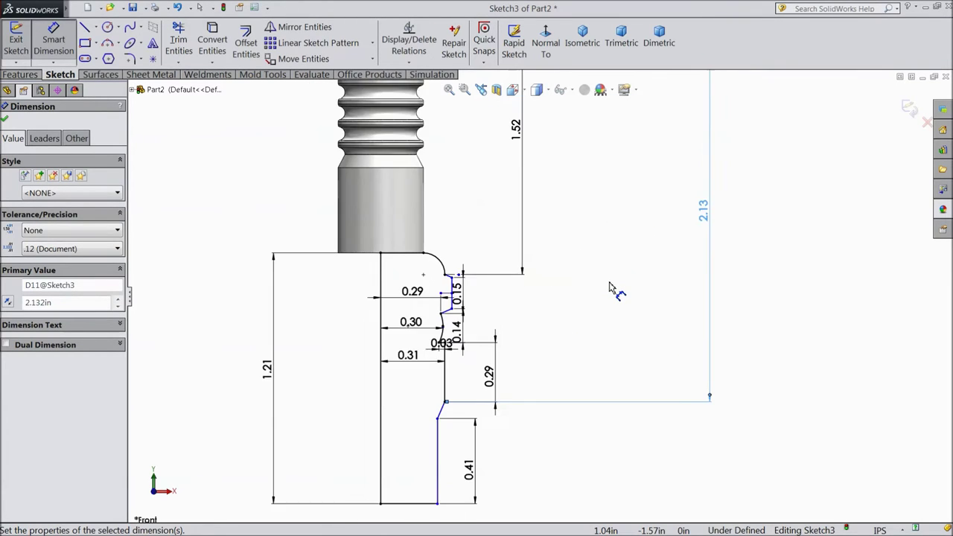
scroll(572, 318, "down", 1)
scroll(566, 328, "up", 5)
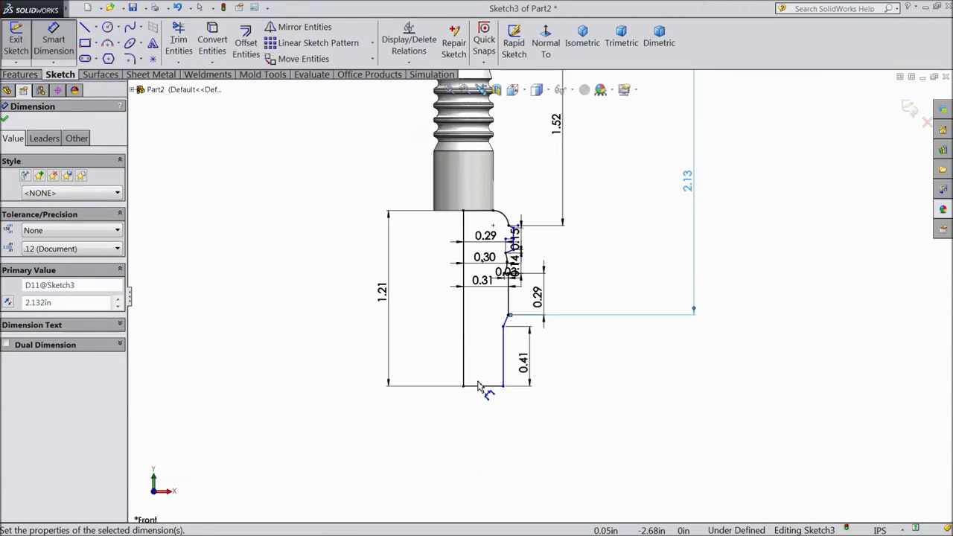
left_click(593, 330)
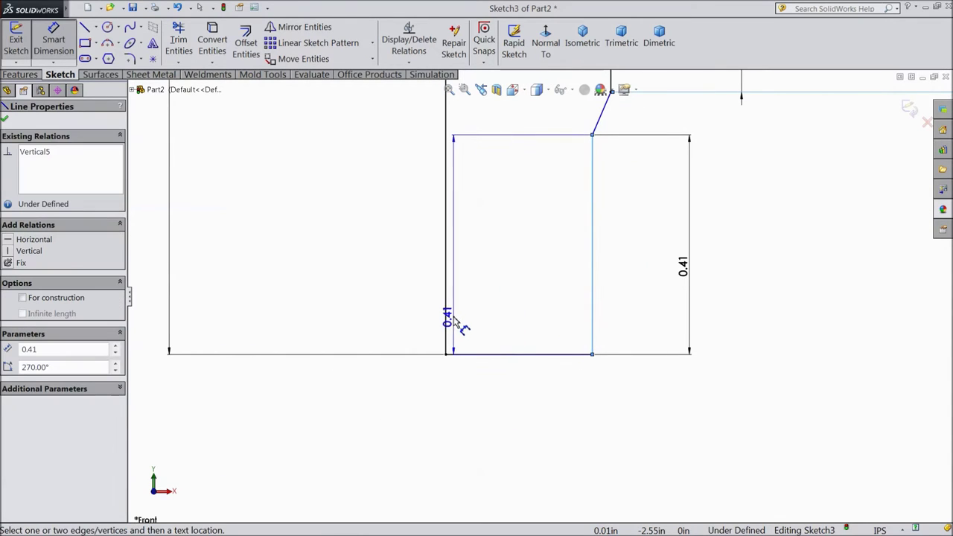
left_click(446, 326)
left_click(511, 396)
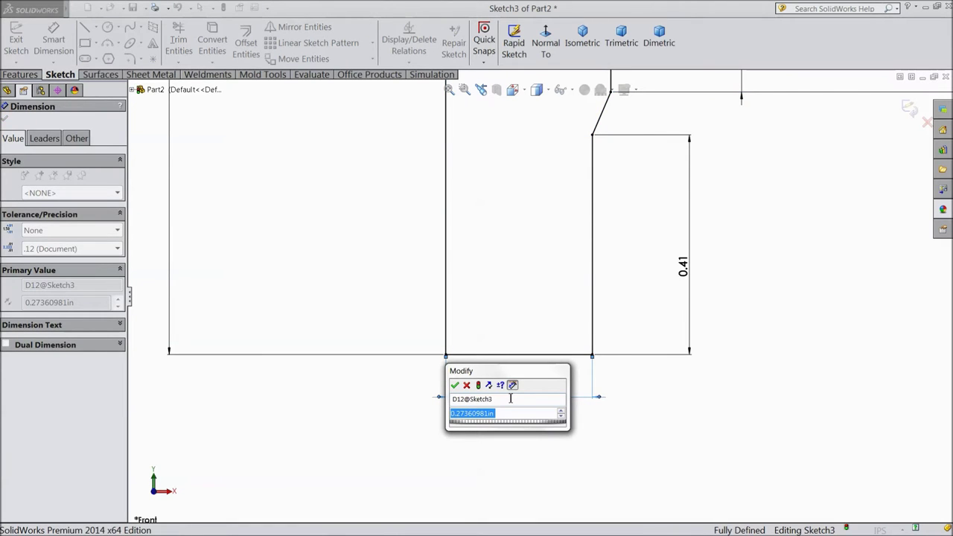
type("0.27559055")
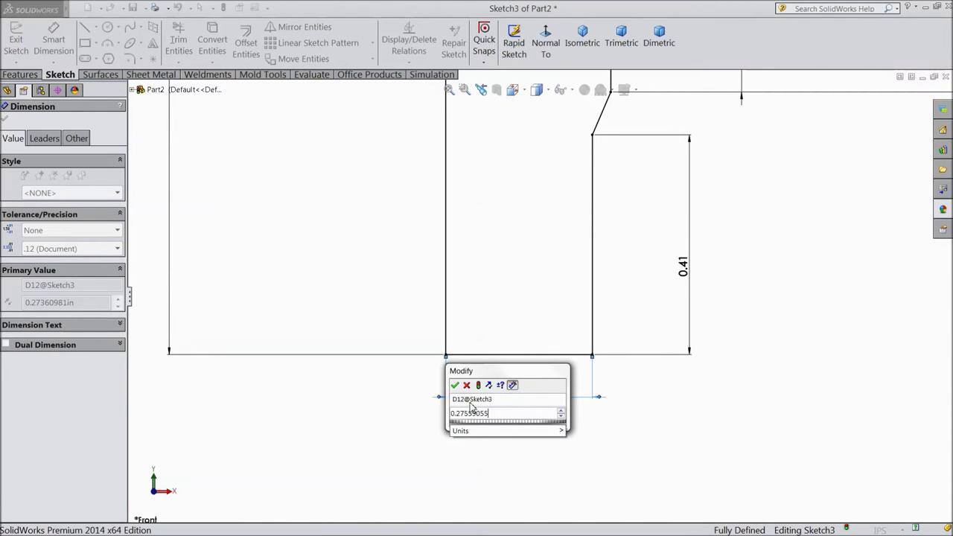
left_click(455, 386)
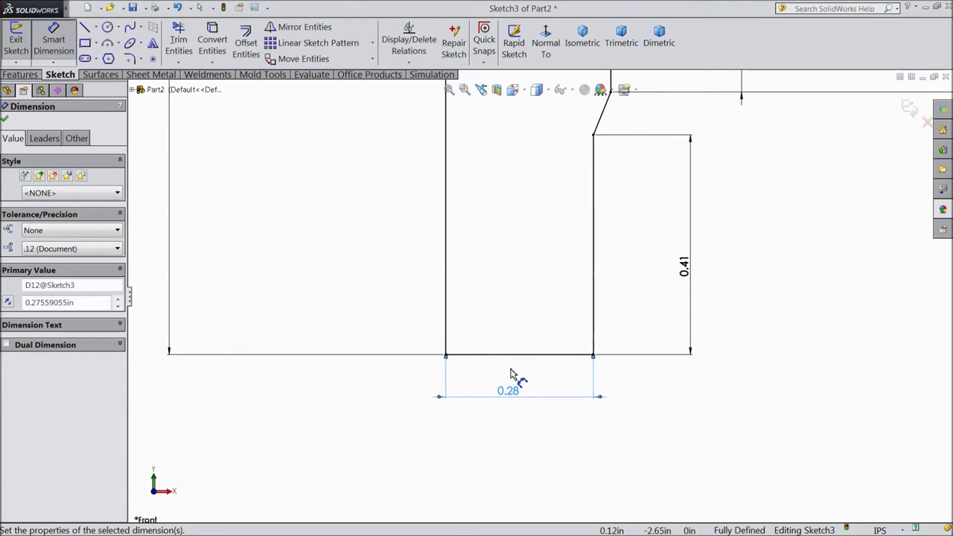
Step: Set the length of the short vertical line below the rounded shoulder to 0.173 in and finish dimensioning
scroll(521, 373, "up", 5)
scroll(532, 299, "down", 6)
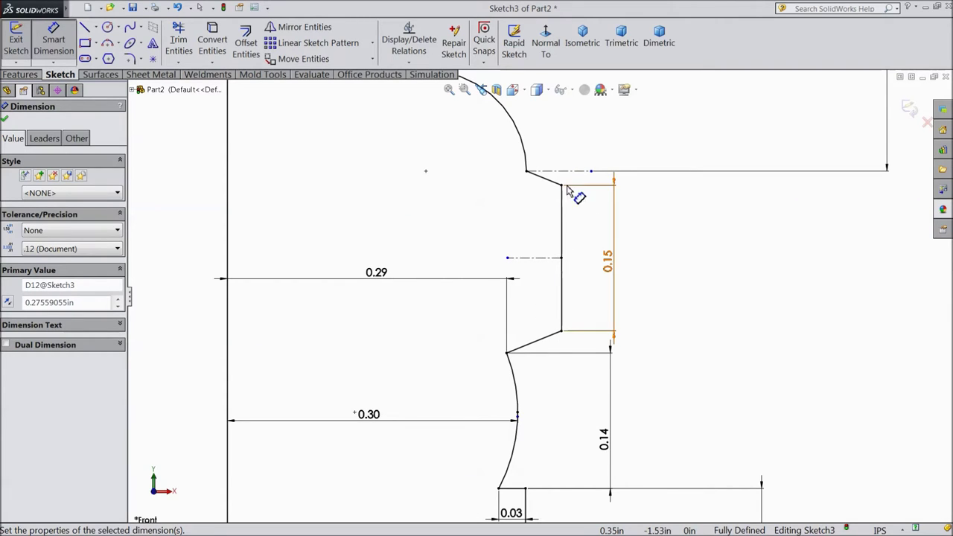
left_click(612, 265)
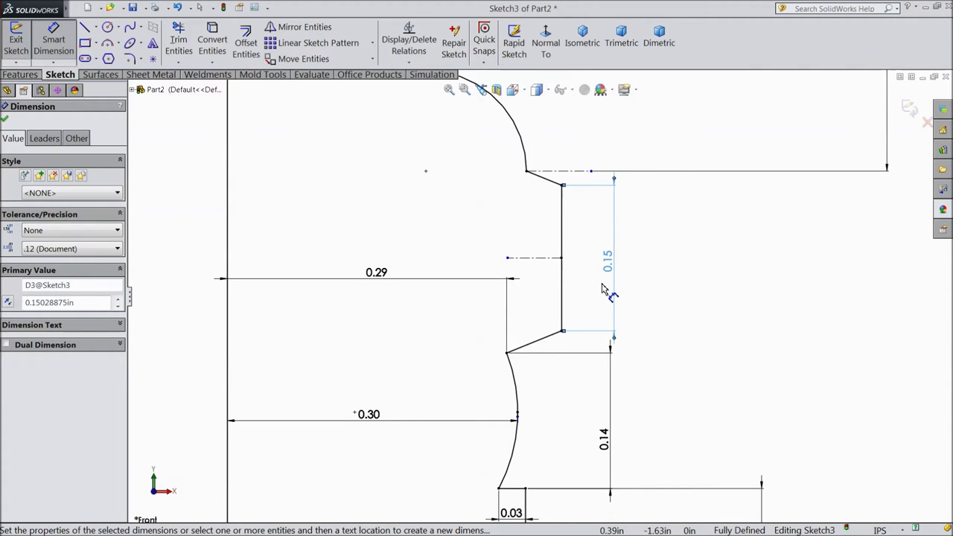
double_click(612, 265)
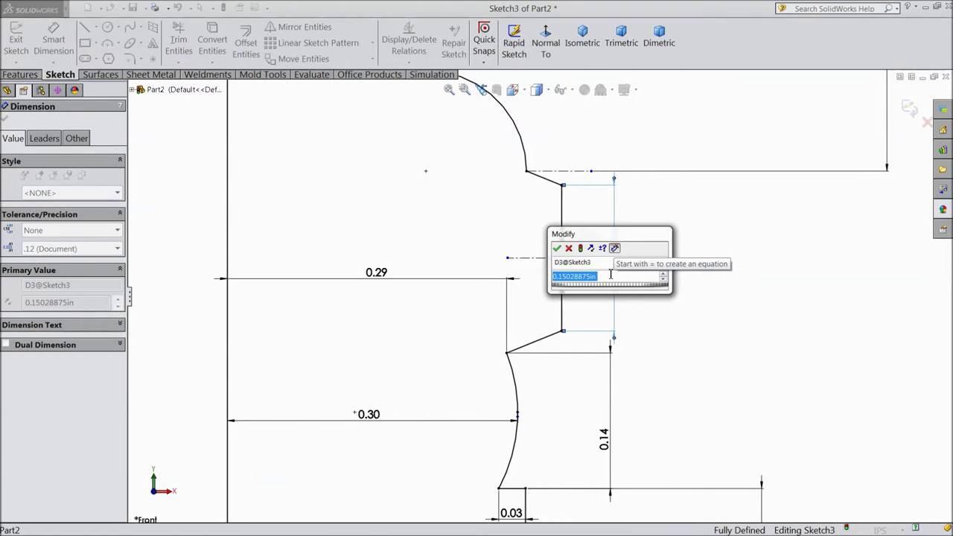
type("0.173")
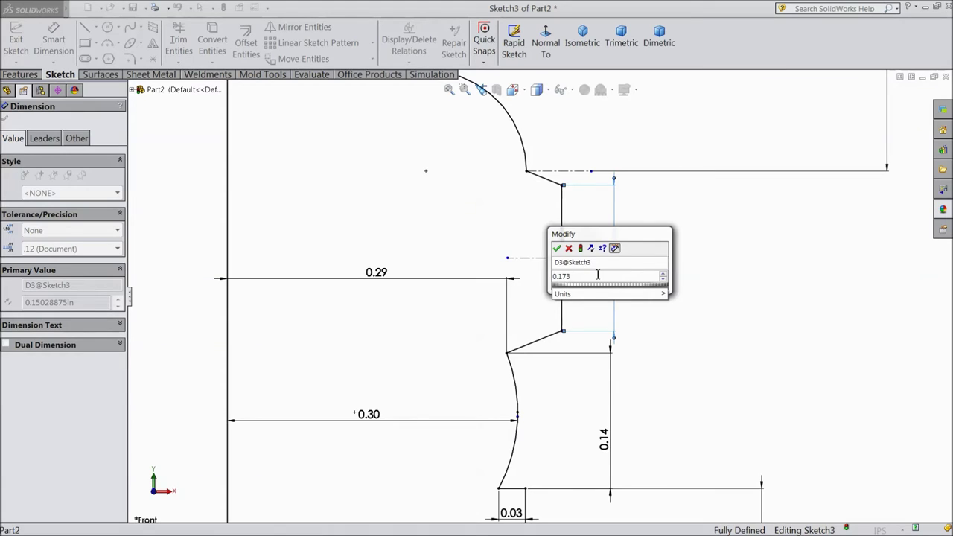
left_click(558, 248)
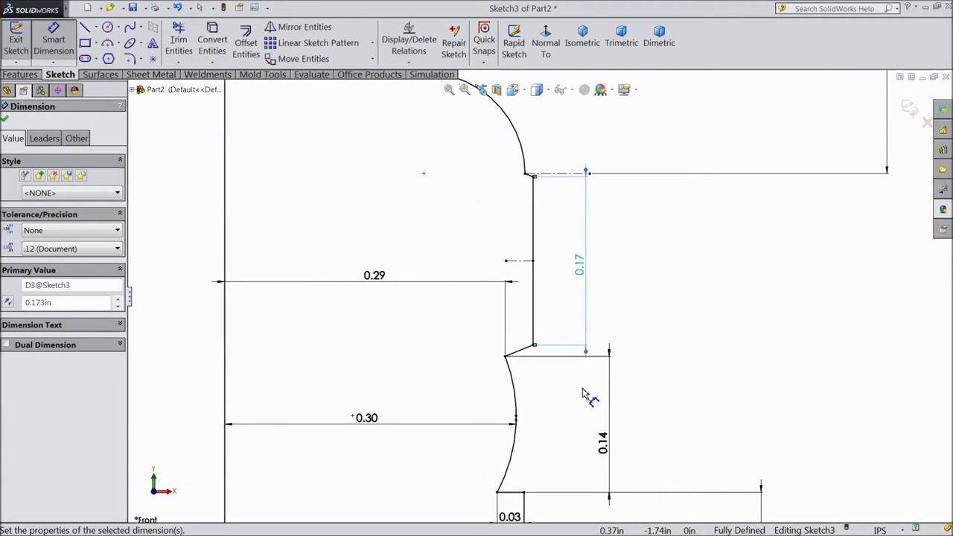
scroll(579, 388, "up", 4)
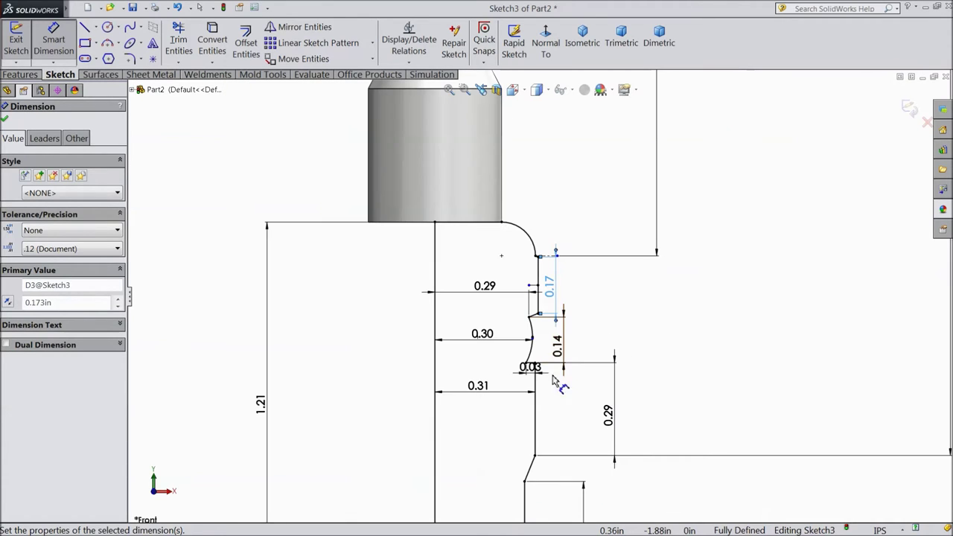
key("Escape")
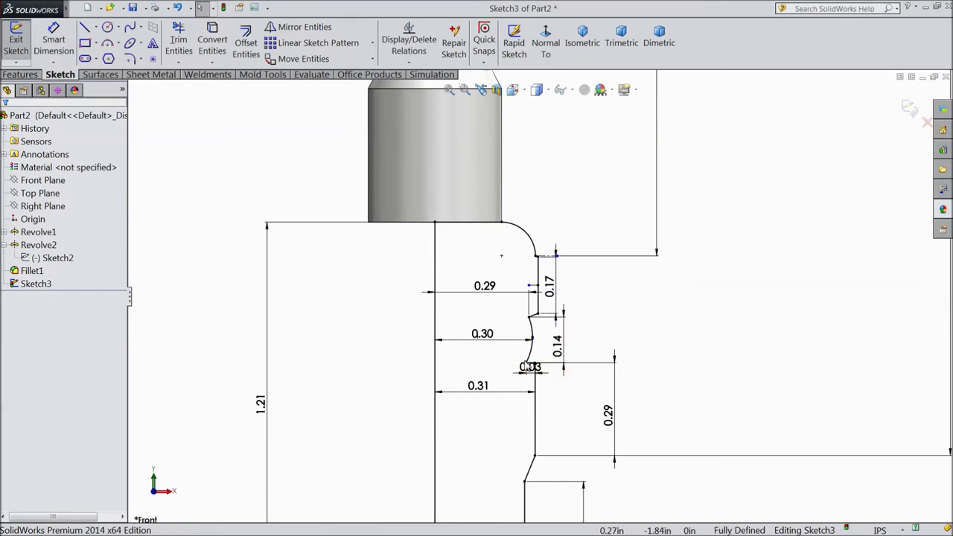
Step: Revolve the closed profile 360 degrees about its long vertical centre line, merging the result with the existing body
scroll(538, 395, "up", 2)
scroll(538, 395, "up", 2)
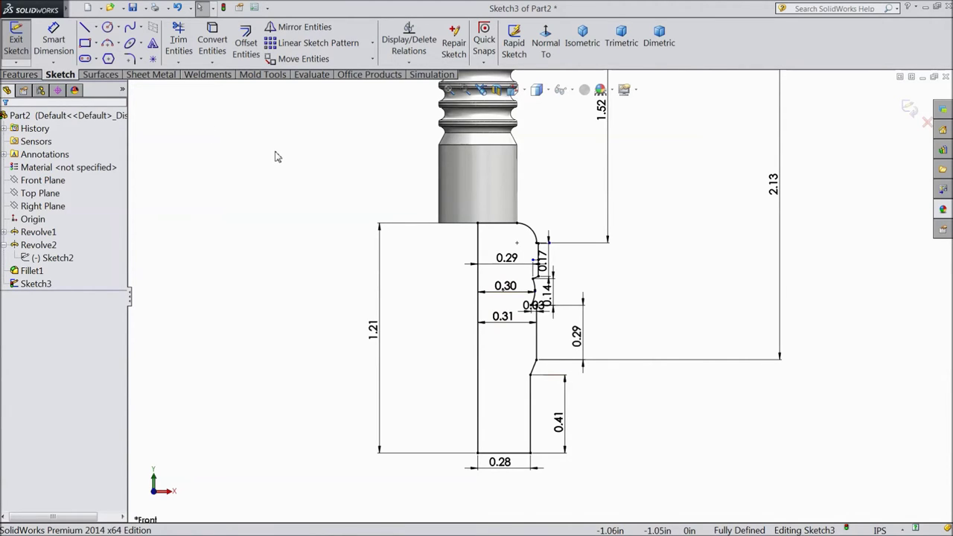
left_click(23, 75)
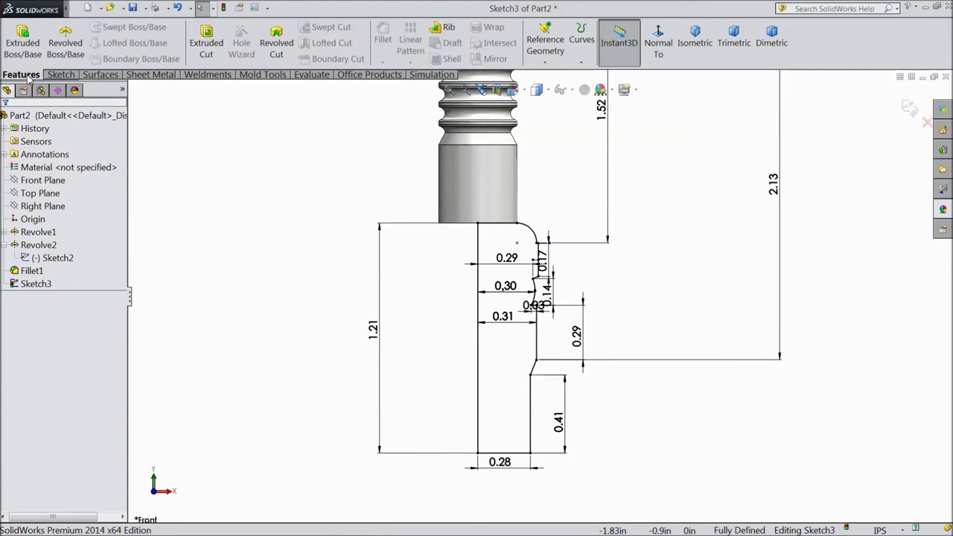
left_click(67, 47)
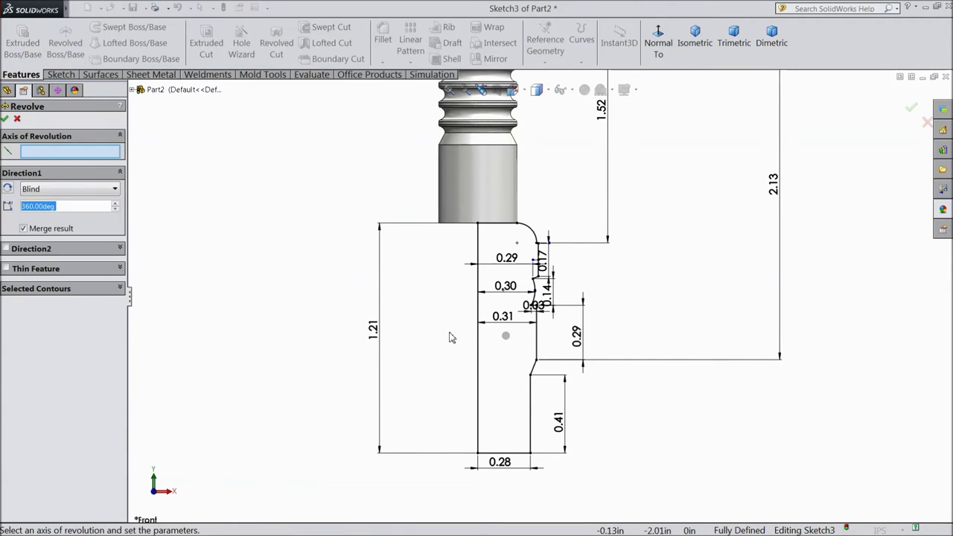
left_click(478, 368)
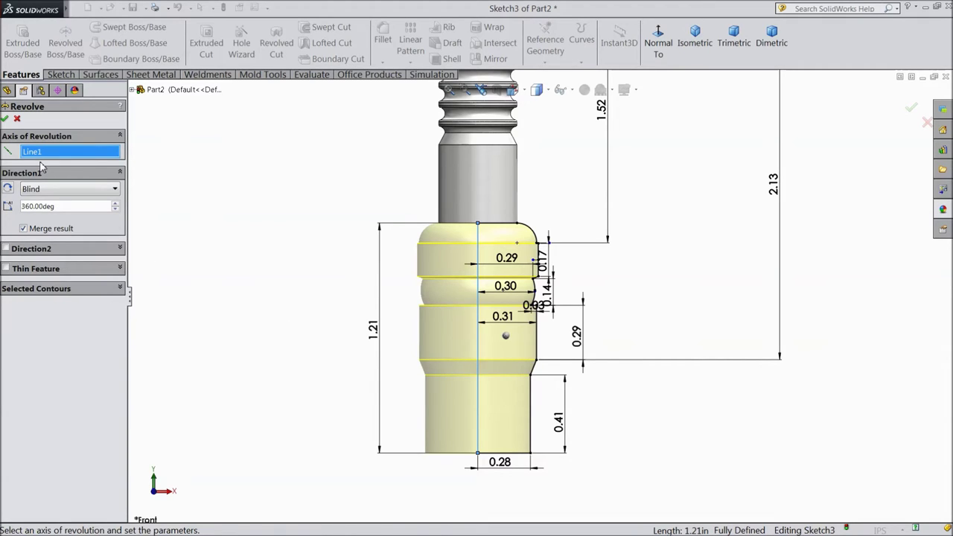
left_click(5, 120)
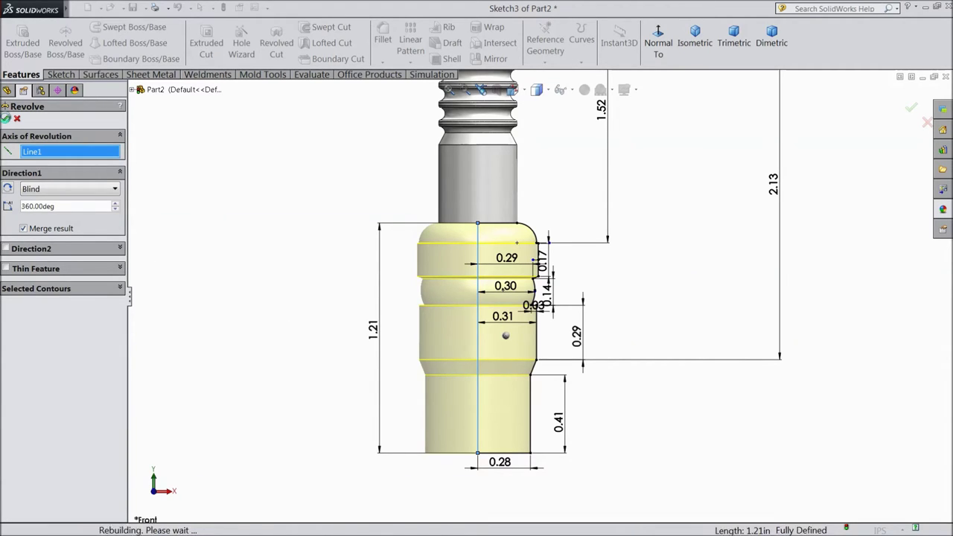
Step: Apply the wrought iron appearance to the new revolved lower body
left_click(323, 278)
middle_click_drag(325, 277, 383, 372)
left_click(36, 290)
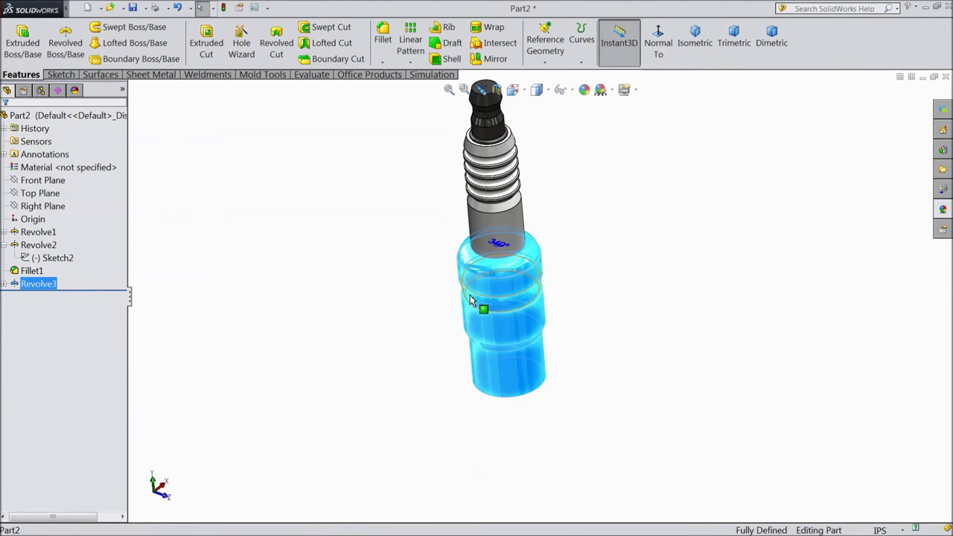
left_click(943, 210)
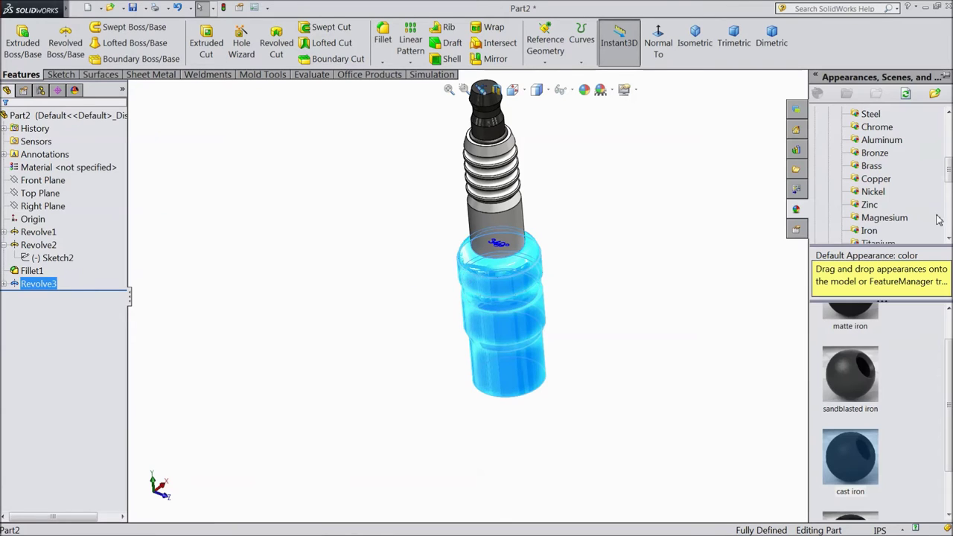
scroll(878, 212, "down", 1)
left_click(869, 192)
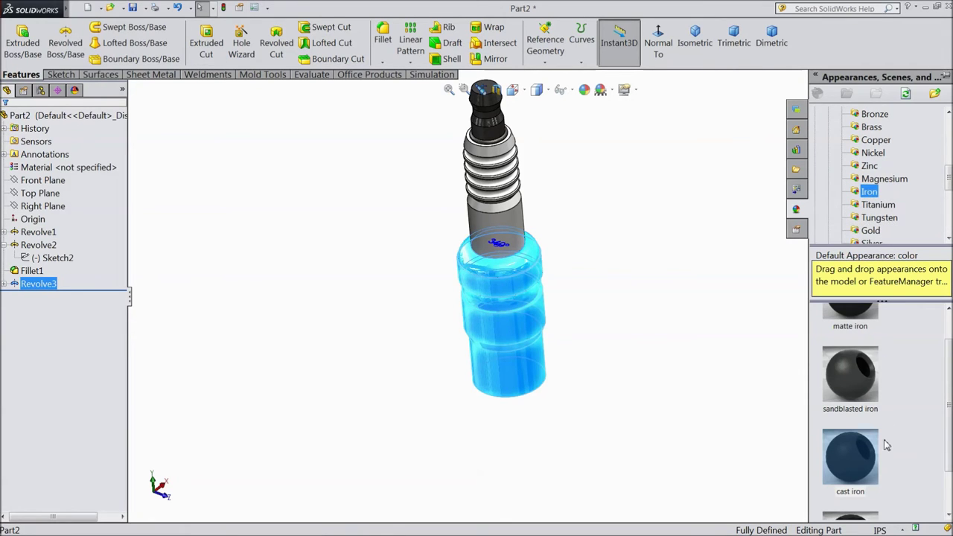
scroll(886, 444, "down", 1)
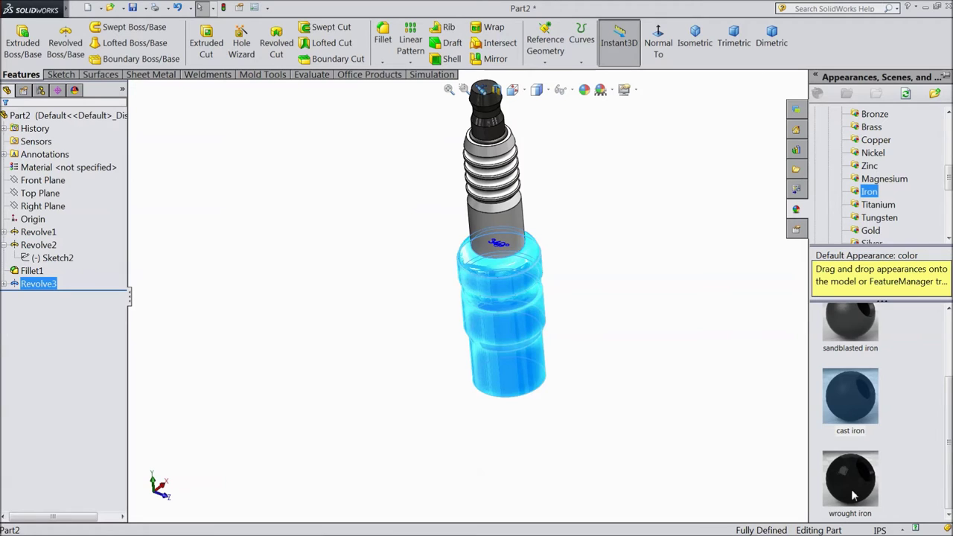
double_click(853, 493)
Step: Examine the rounded shoulder, the band below it and the groove edges of the wrought iron body up close
middle_click_drag(652, 418, 726, 277)
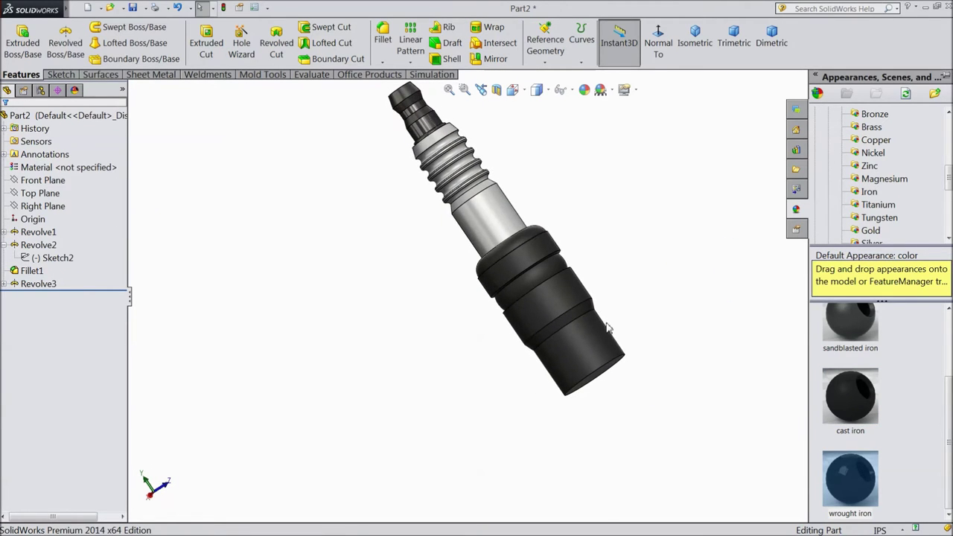
scroll(596, 342, "down", 5)
scroll(439, 311, "up", 5)
middle_click_drag(438, 310, 480, 345)
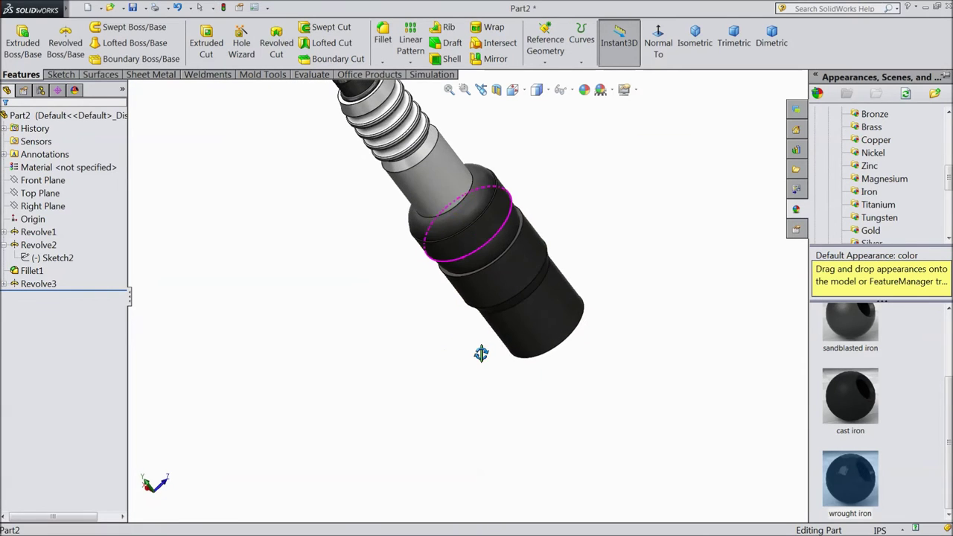
scroll(492, 268, "down", 3)
middle_click_drag(501, 292, 524, 222)
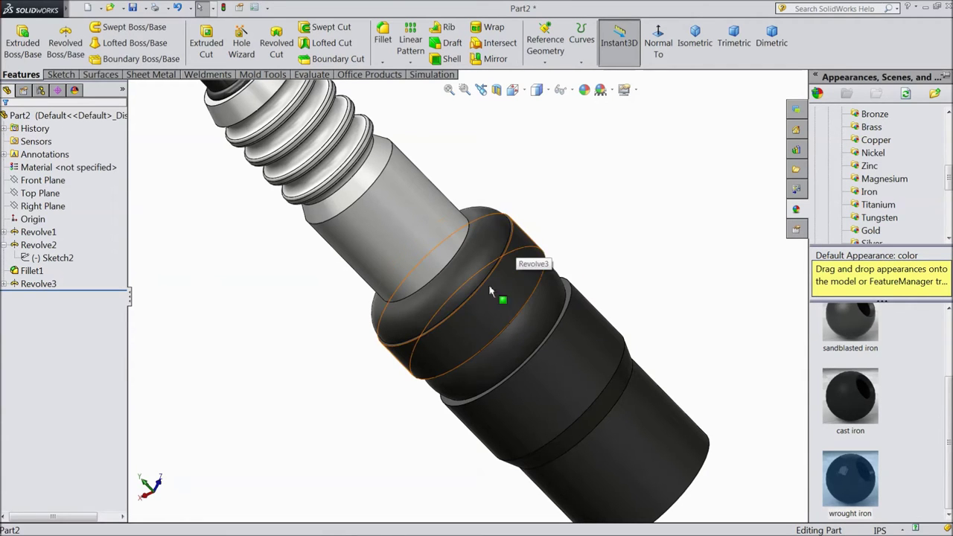
left_click(60, 74)
scroll(484, 330, "down", 5)
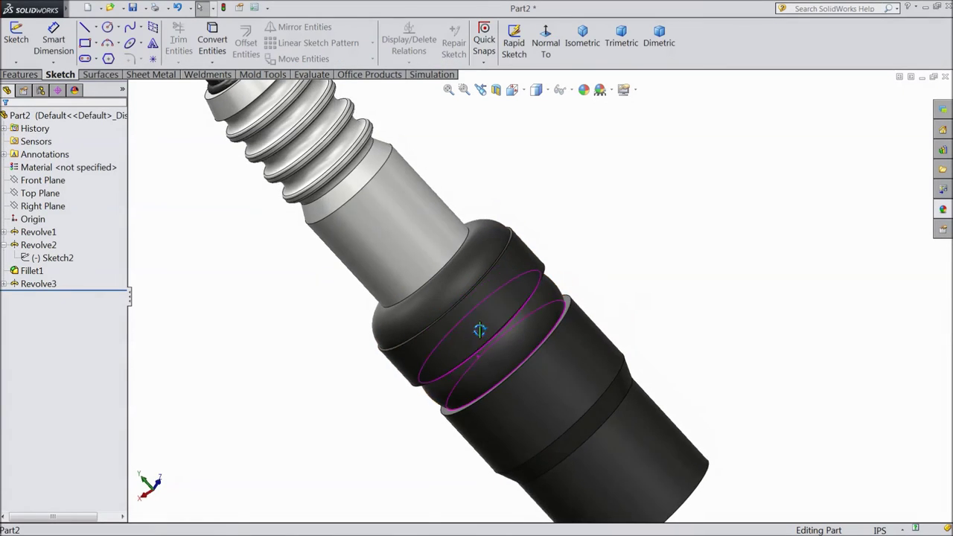
scroll(447, 317, "down", 4)
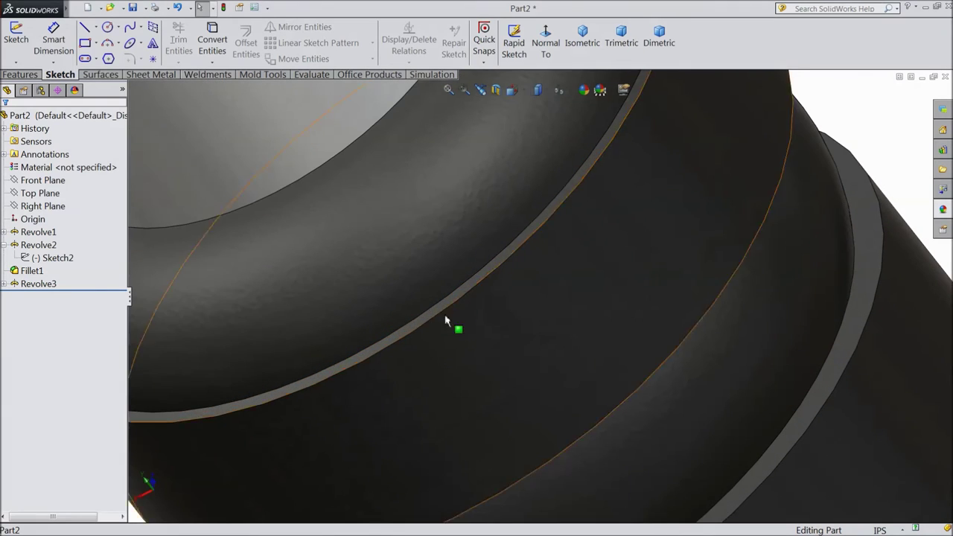
scroll(454, 304, "up", 6)
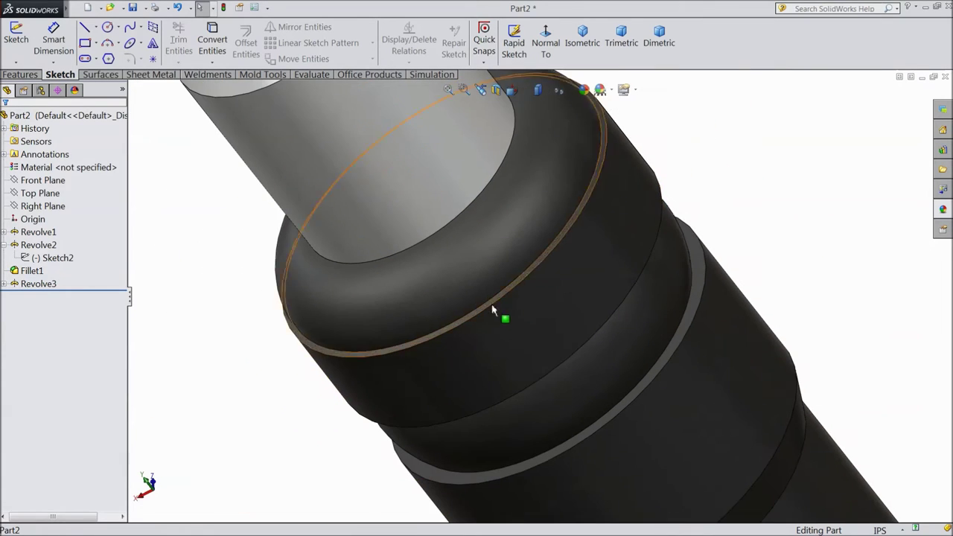
Step: Open the sketch of the wrought iron body's revolve for editing, viewed normal to its plane
left_click(5, 283)
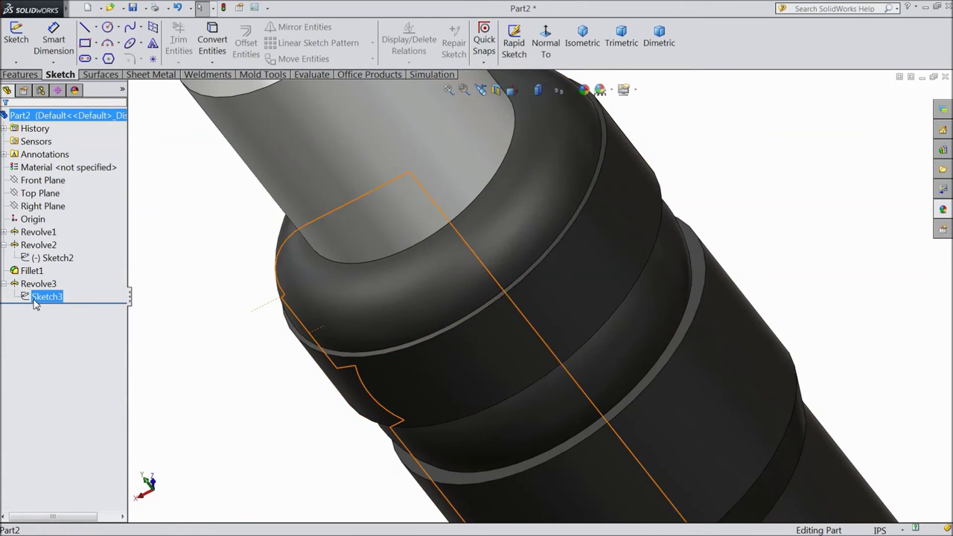
left_click(43, 296)
left_click(41, 272)
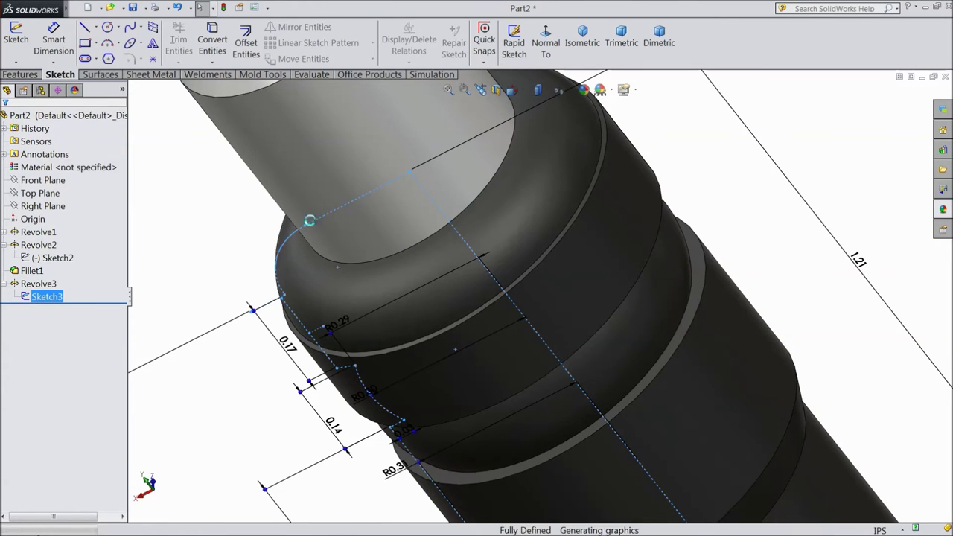
left_click(548, 46)
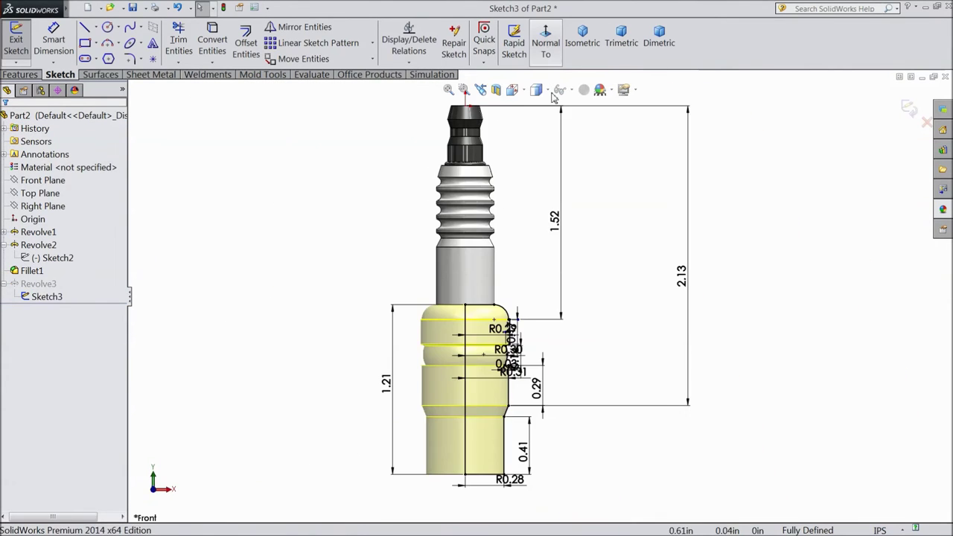
Step: Add a driven dimension between the upper band's outer vertical line and the vertical centre line
scroll(504, 377, "down", 8)
scroll(548, 252, "up", 2)
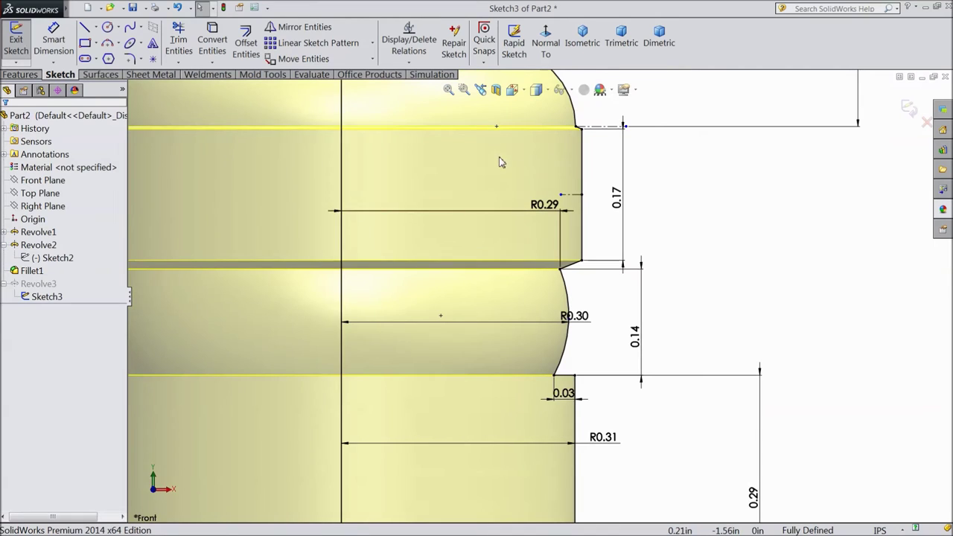
left_click(52, 41)
scroll(505, 216, "up", 2)
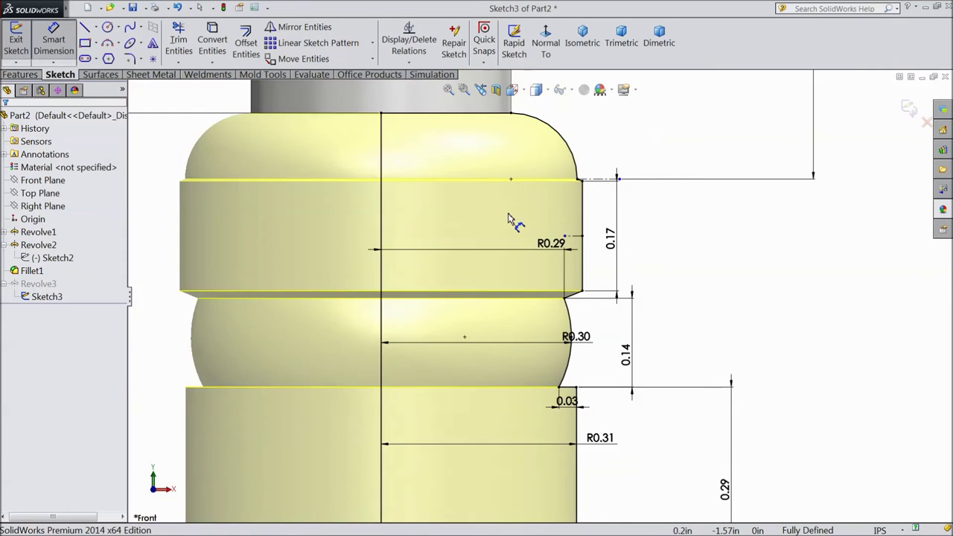
scroll(511, 217, "down", 3)
left_click(645, 250)
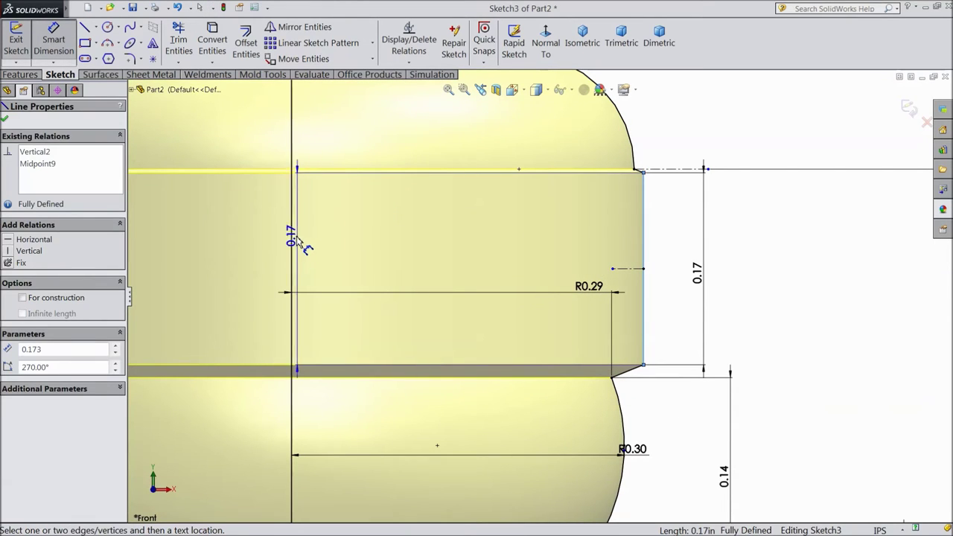
left_click(298, 241)
left_click(445, 248)
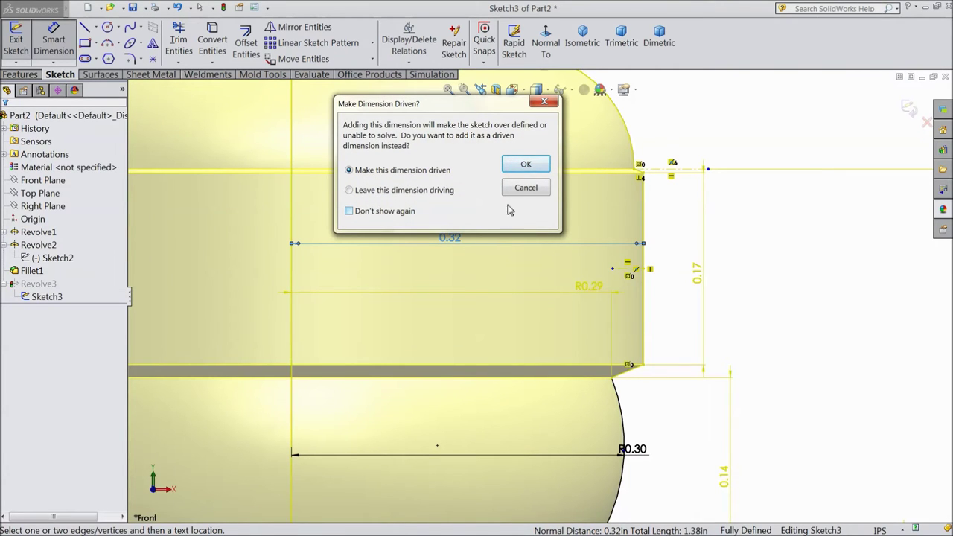
left_click(526, 167)
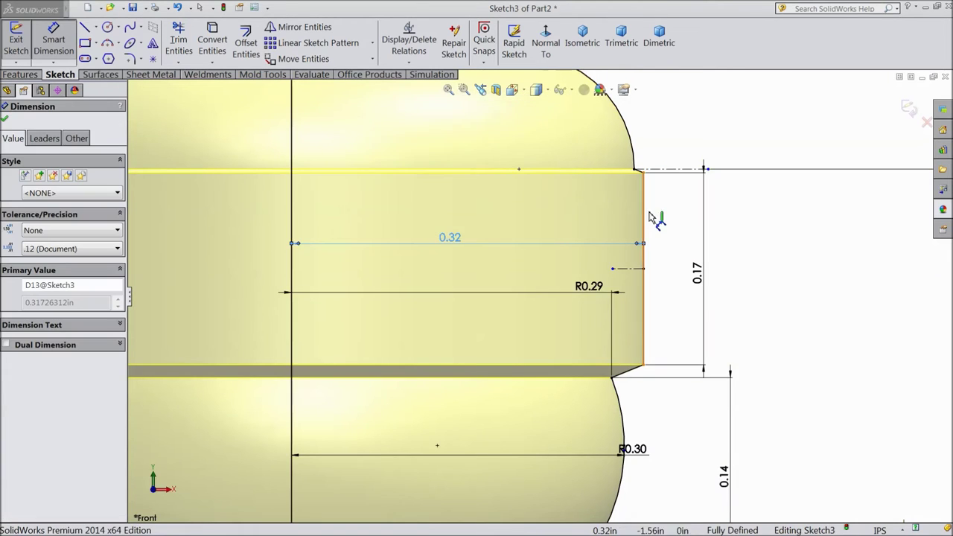
scroll(662, 199, "down", 5)
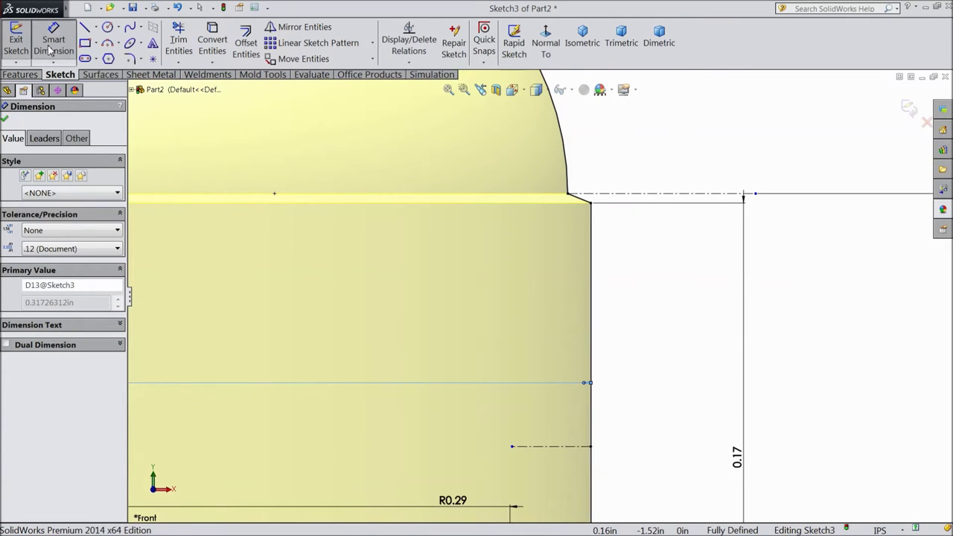
Step: Examine the relations on the band's outer vertical line and on the short slanted line above it
left_click(49, 49)
scroll(498, 268, "down", 2)
left_click(629, 200)
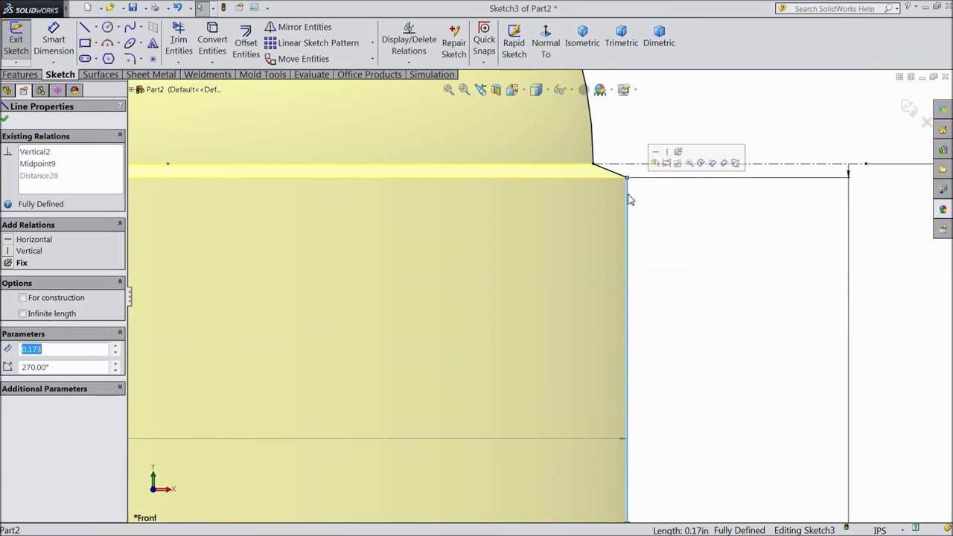
left_click(621, 177)
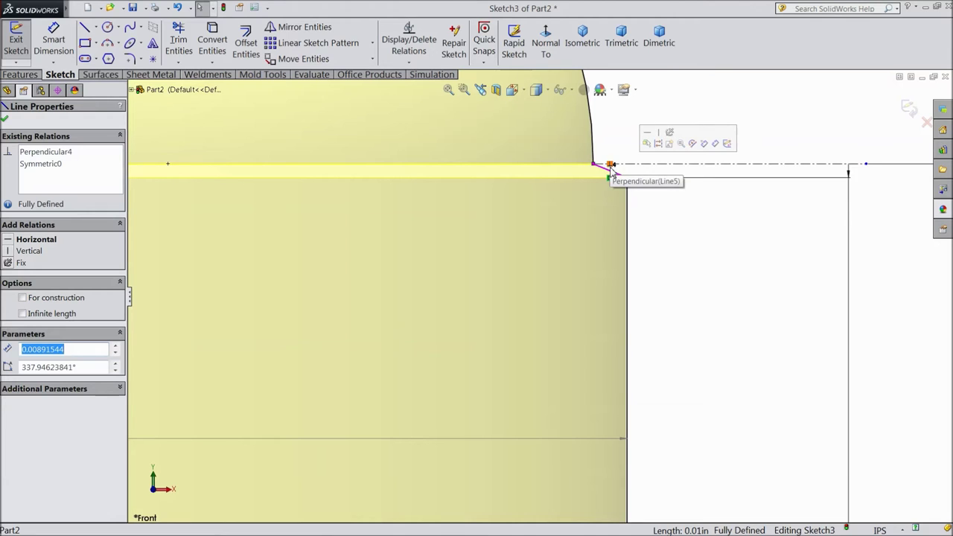
left_click(629, 201)
scroll(628, 301, "up", 2)
scroll(628, 301, "up", 2)
scroll(558, 339, "down", 5)
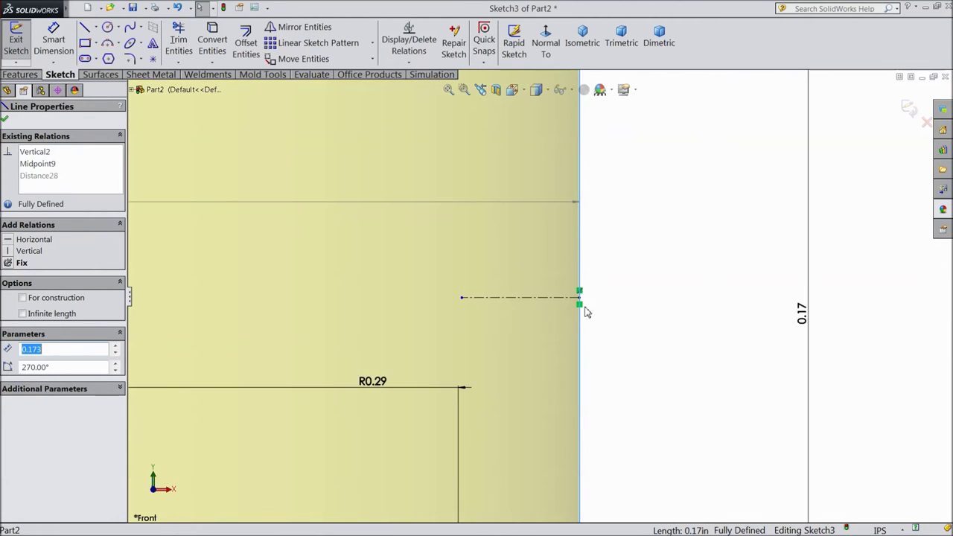
scroll(582, 302, "up", 3)
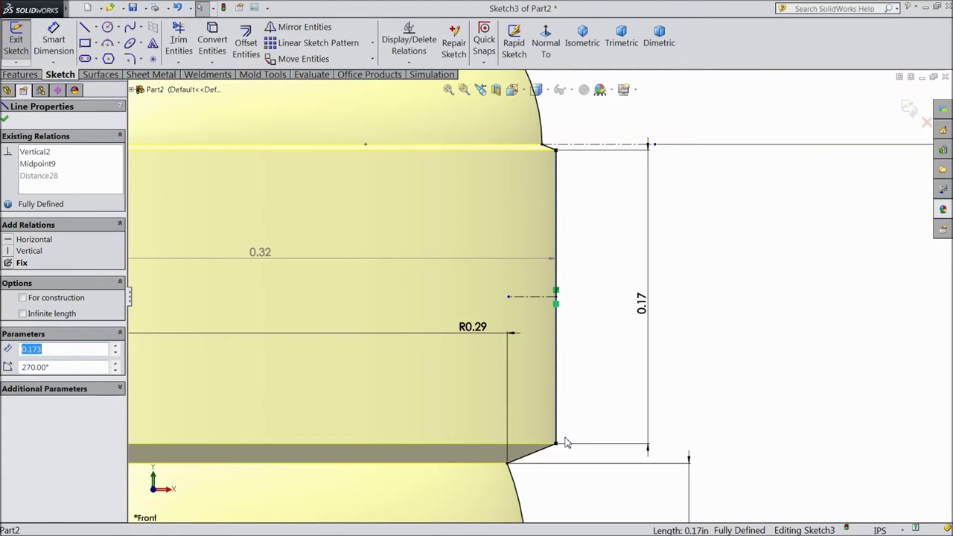
scroll(566, 443, "up", 3)
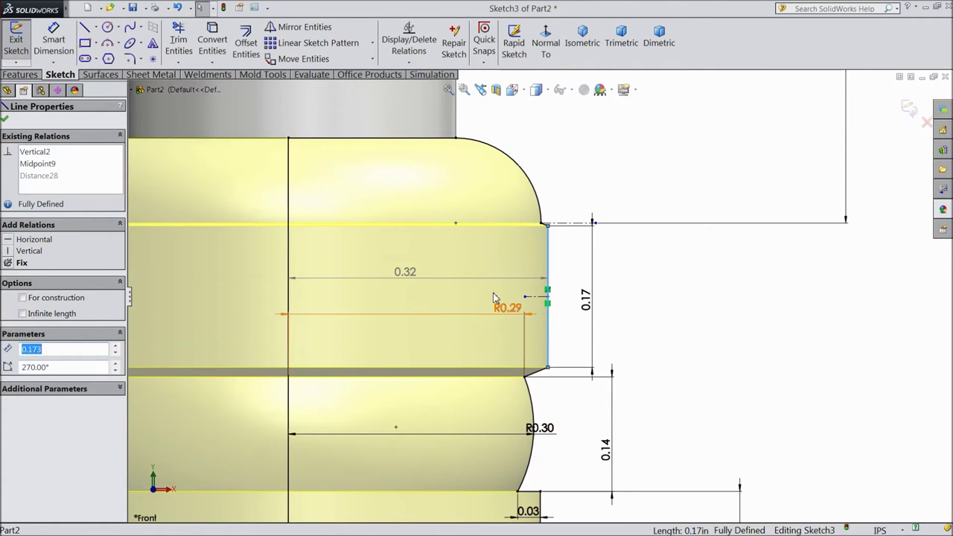
Step: Try to edit the driven distance between the centre line and the band's outer vertical line
double_click(417, 276)
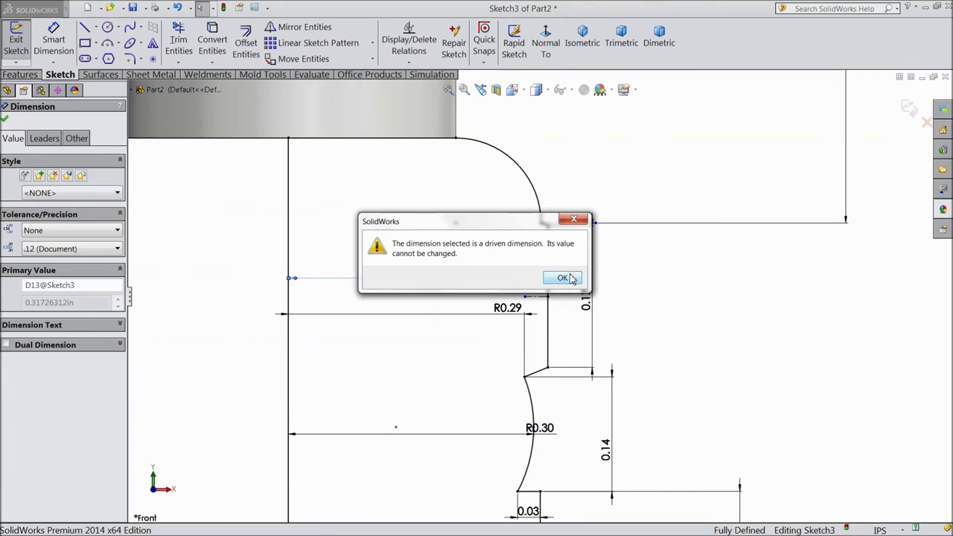
left_click(570, 279)
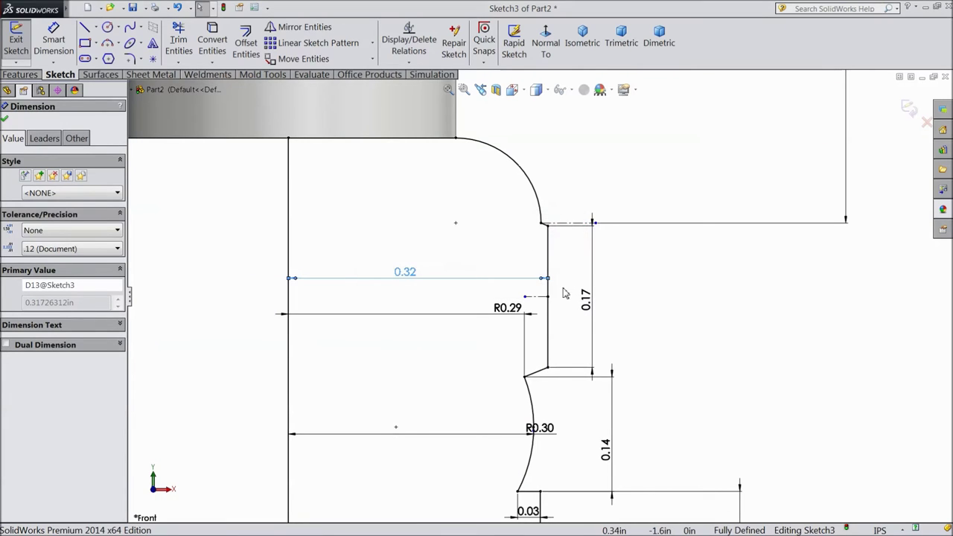
scroll(555, 269, "down", 2)
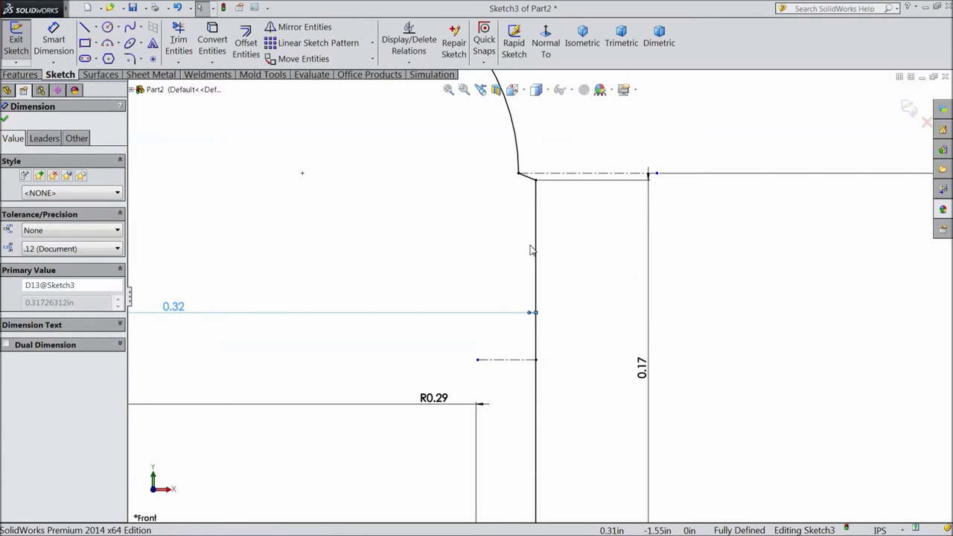
scroll(537, 253, "up", 2)
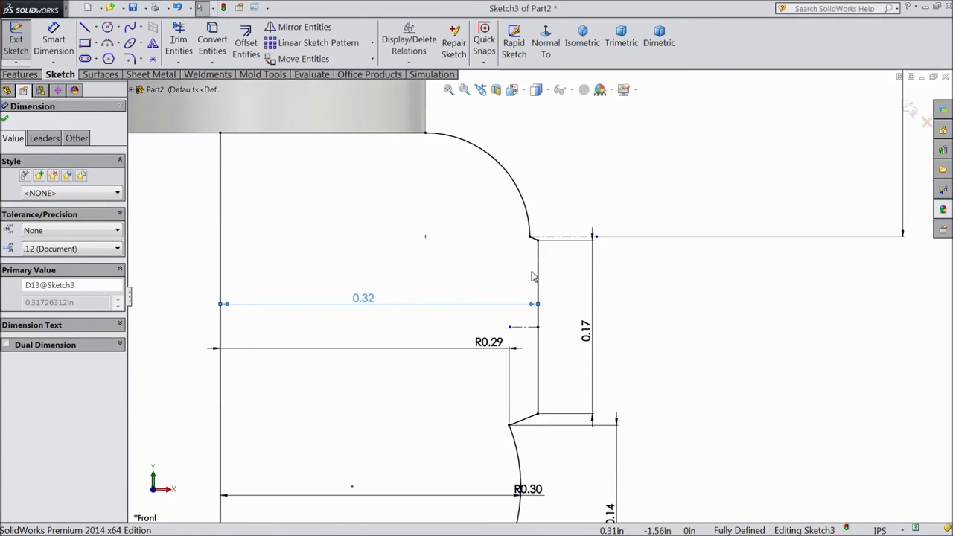
Step: Delete the upper band's outer vertical line together with its 0.17 in height dimension
left_click(540, 326)
key("Delete")
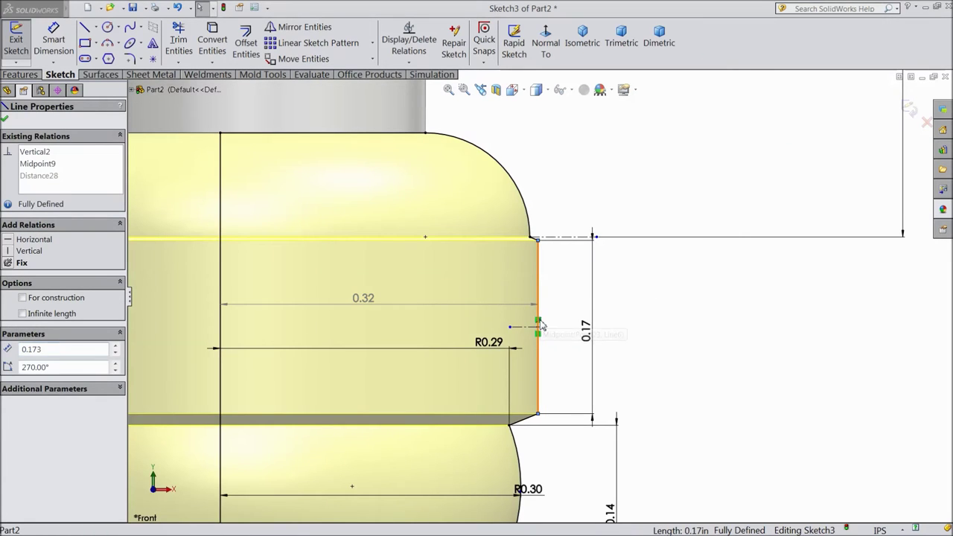
left_click(408, 275)
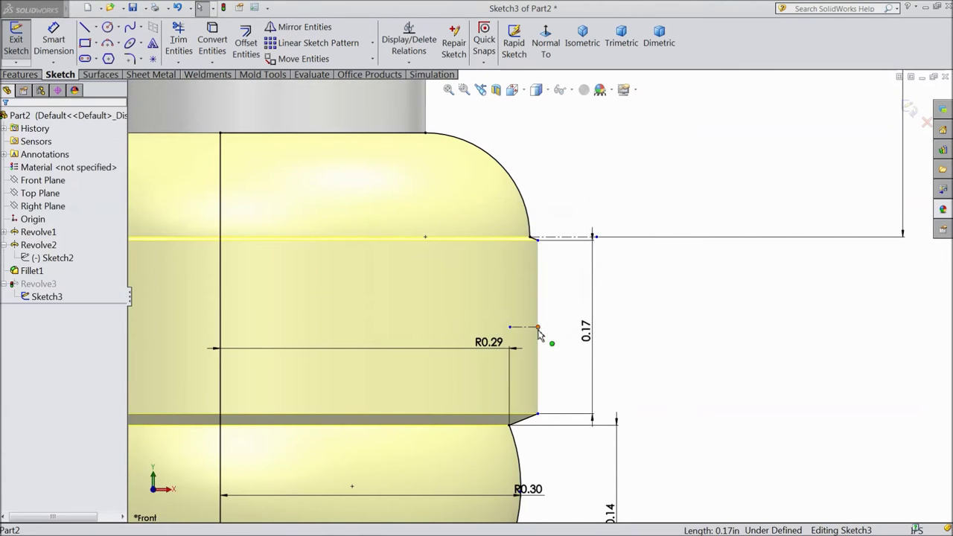
scroll(526, 328, "down", 2)
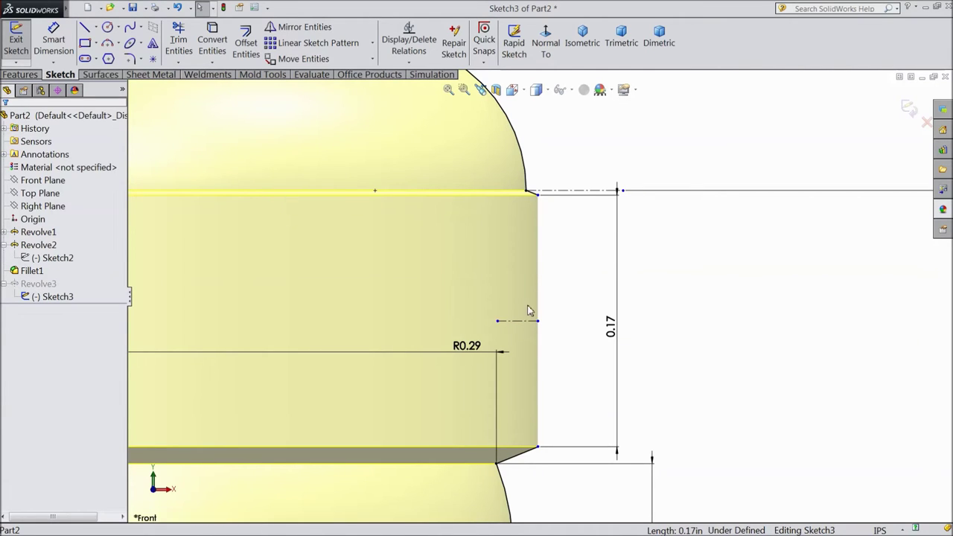
scroll(534, 371, "down", 1)
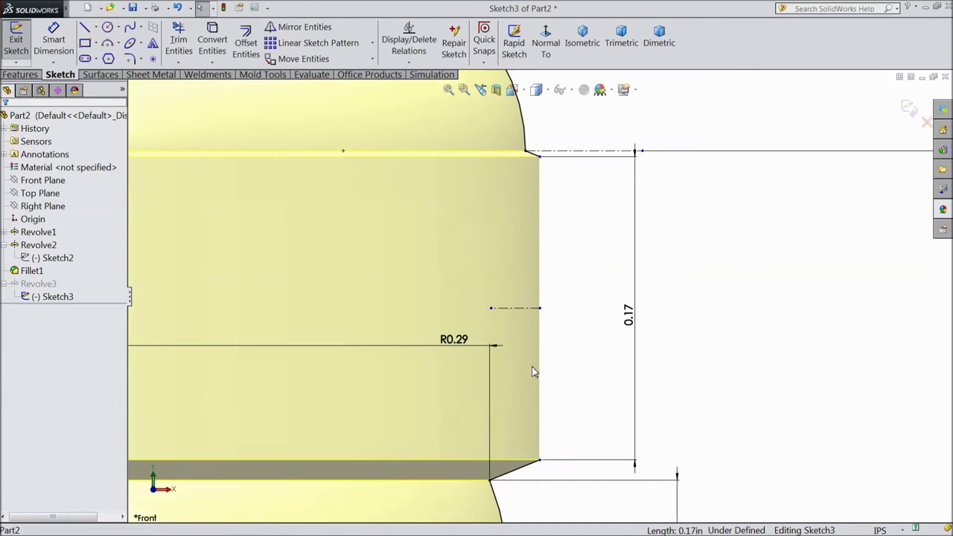
left_click(541, 158)
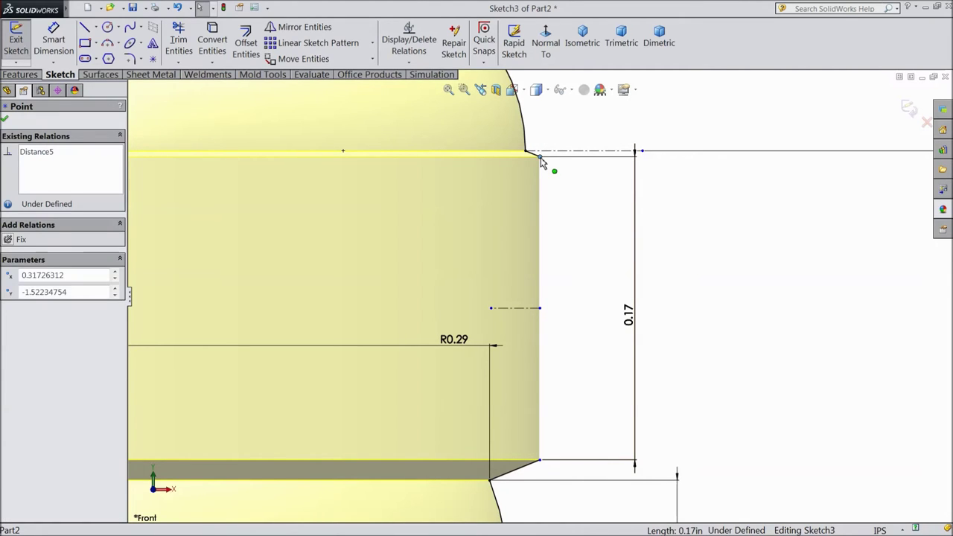
left_click(630, 316)
key("Delete")
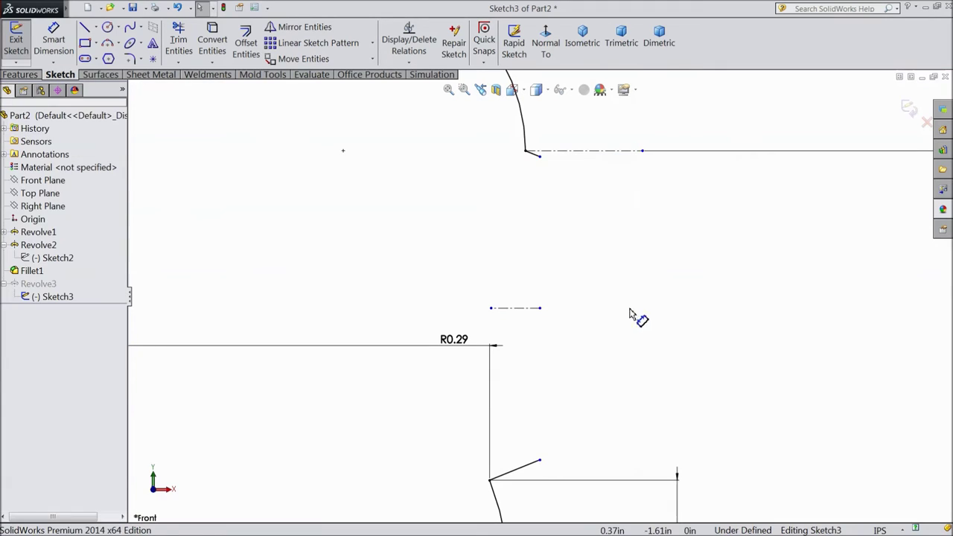
Step: Stretch the short slanted line below the rounded shoulder to about 0.04 in long and remove its perpendicular relation
left_click_drag(541, 161, 589, 175)
left_click(545, 158)
key("Escape")
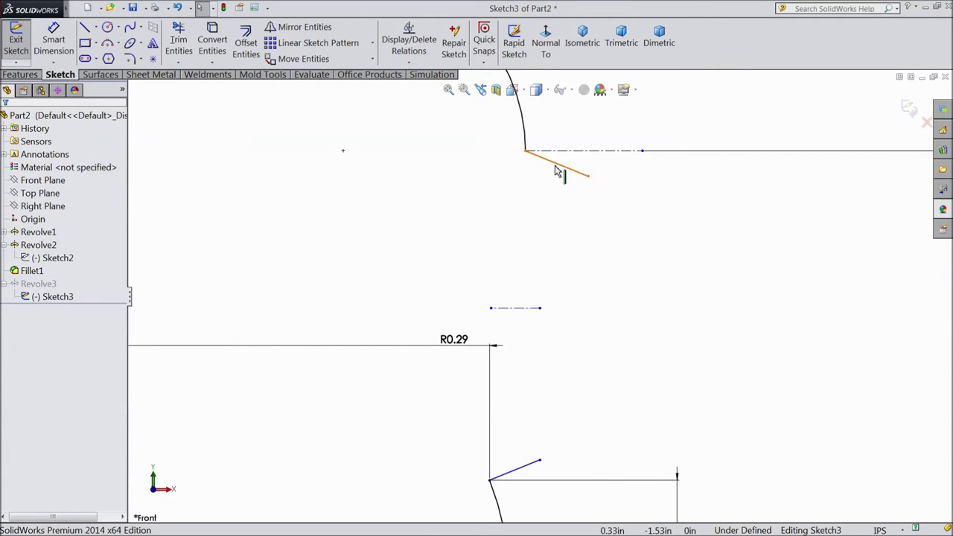
left_click(521, 475)
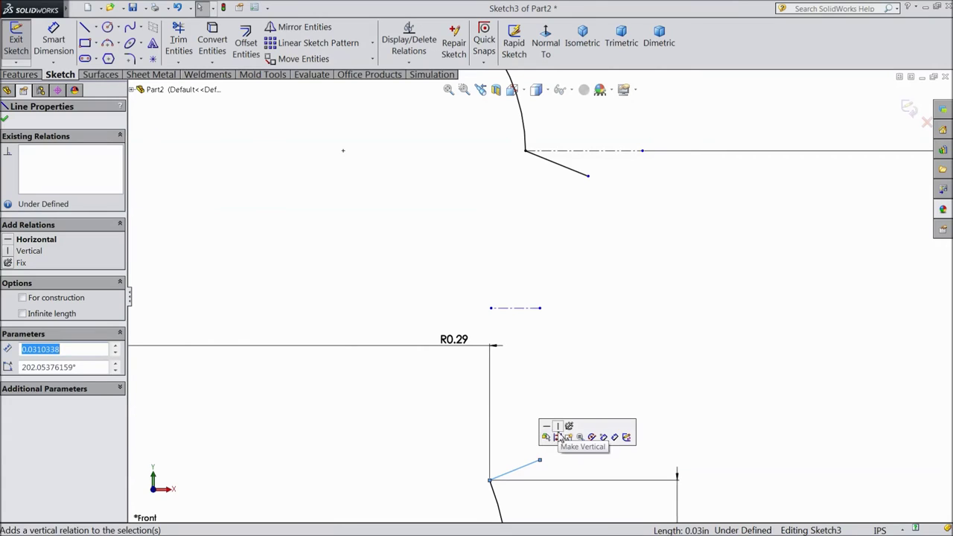
mouse_move(588, 179)
left_mouse_down()
mouse_move(601, 181)
mouse_move(586, 175)
left_mouse_up()
left_click(554, 173)
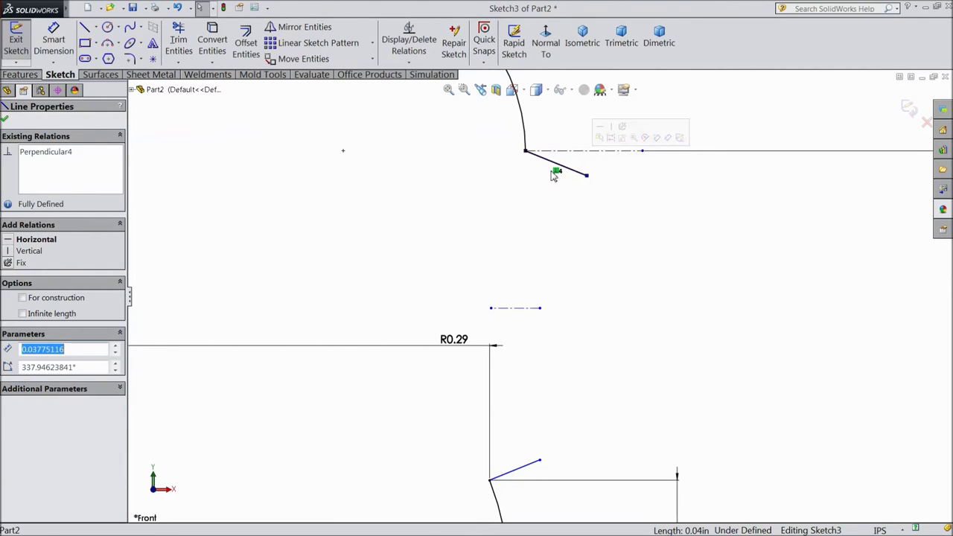
key("Escape")
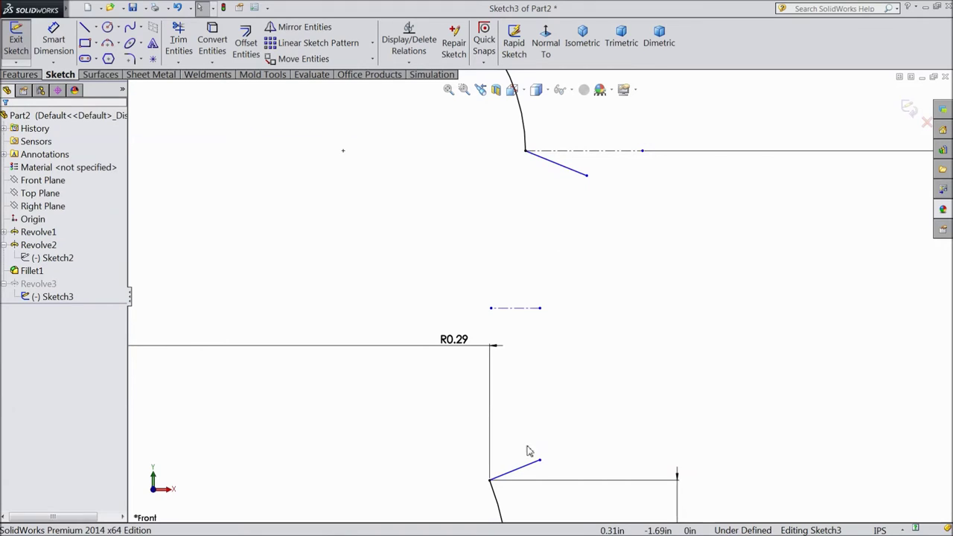
Step: Move the free ends of the band's upper and lower slanted lines outward to about X 0.35 in and X 0.37 in
left_click(524, 473)
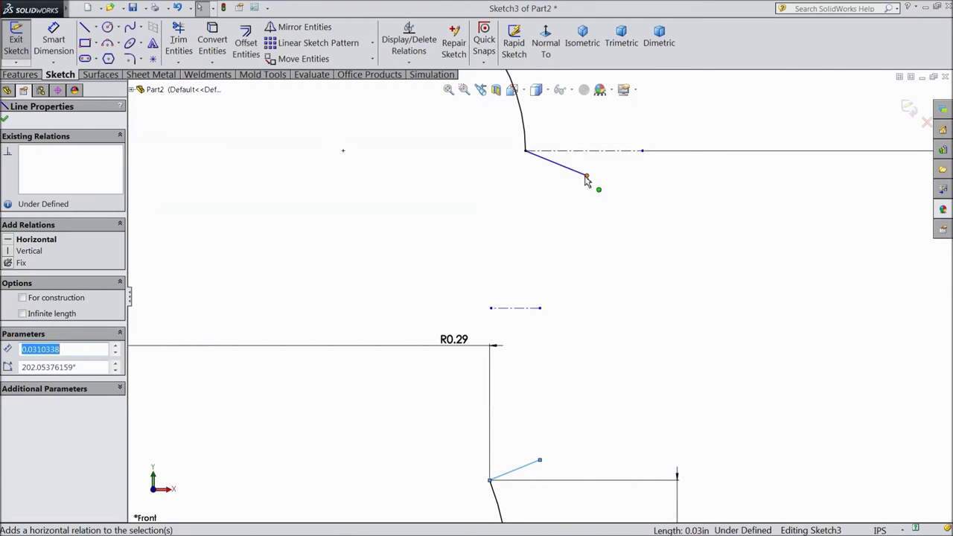
left_click_drag(589, 179, 599, 158)
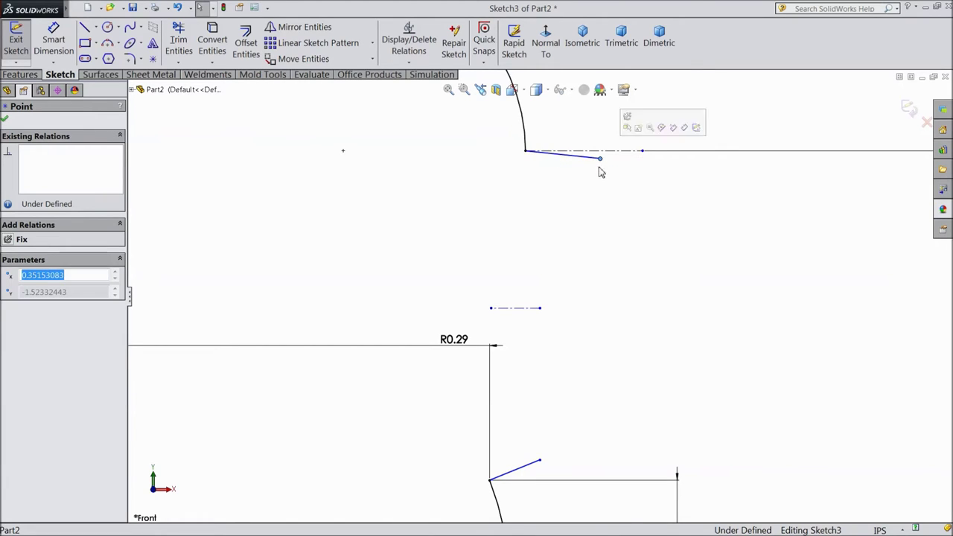
scroll(595, 257, "up", 2)
mouse_move(541, 411)
left_mouse_down()
mouse_move(554, 422)
mouse_move(622, 419)
mouse_move(606, 416)
left_mouse_up()
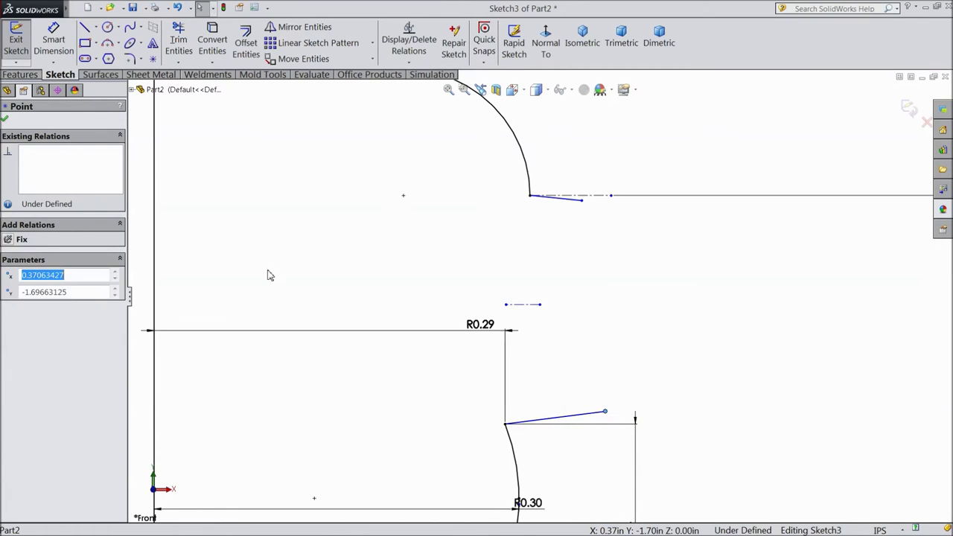
Step: Draw a line about 0.17 in long joining the free ends of the lower and upper slanted lines
left_click(85, 28)
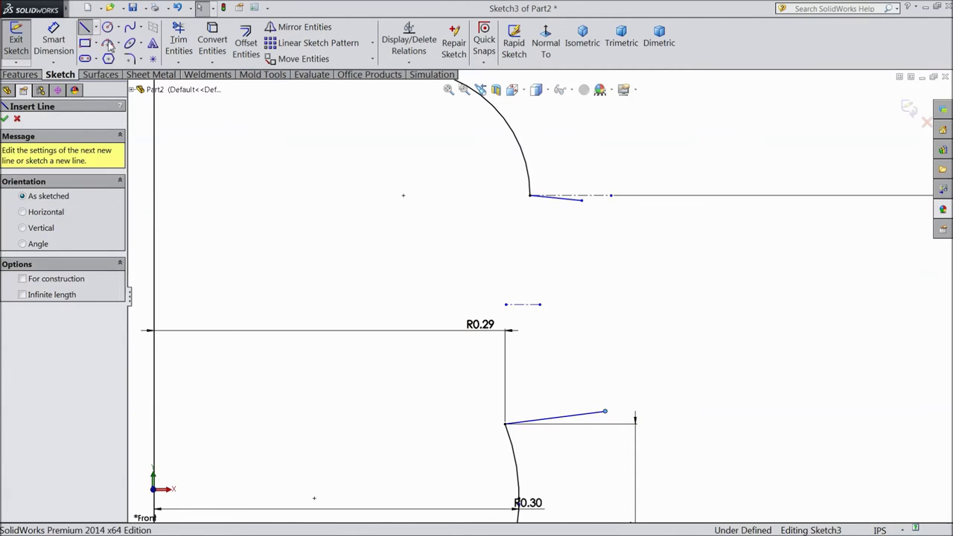
left_click(606, 412)
left_click(582, 200)
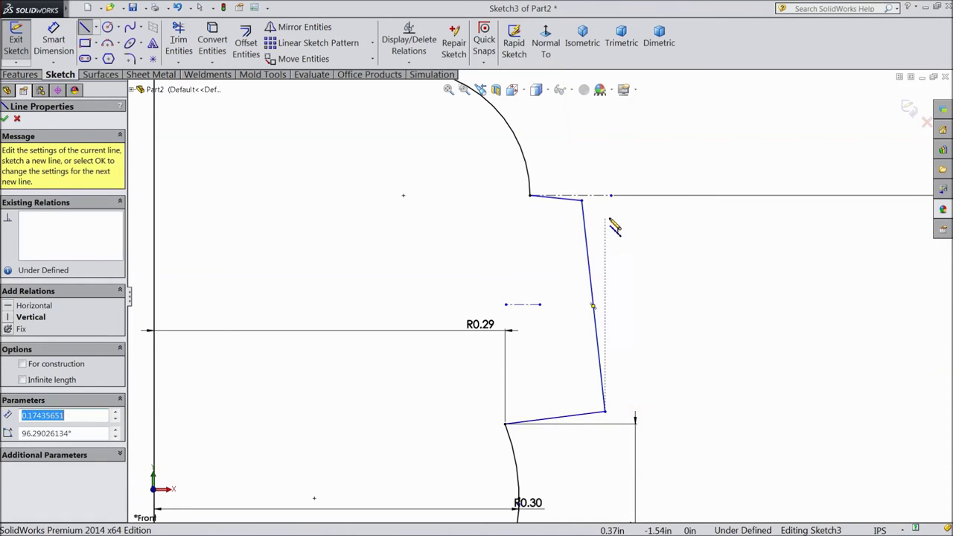
right_click(610, 221)
left_click(640, 143)
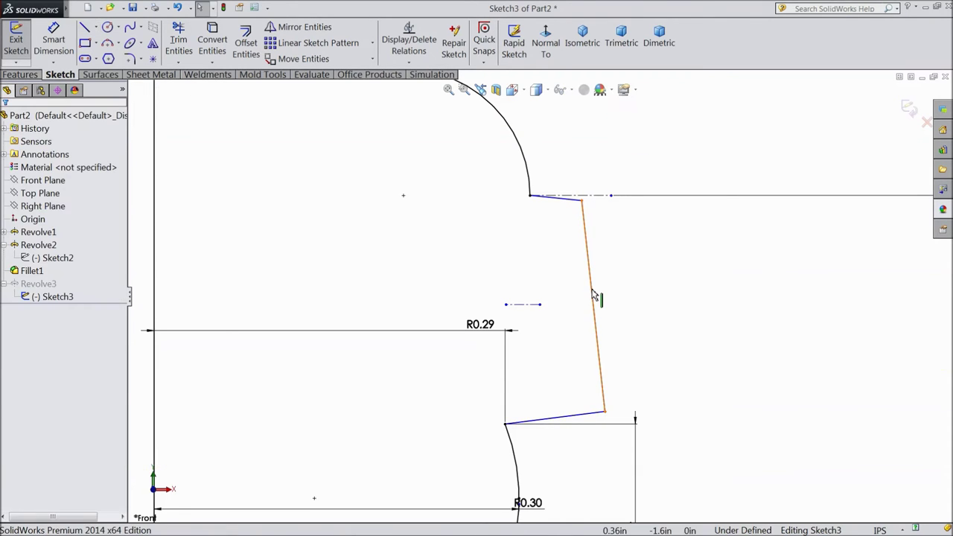
Step: Apply a vertical relation to the new line forming the band's outer edge
left_click(591, 276)
left_click(631, 254)
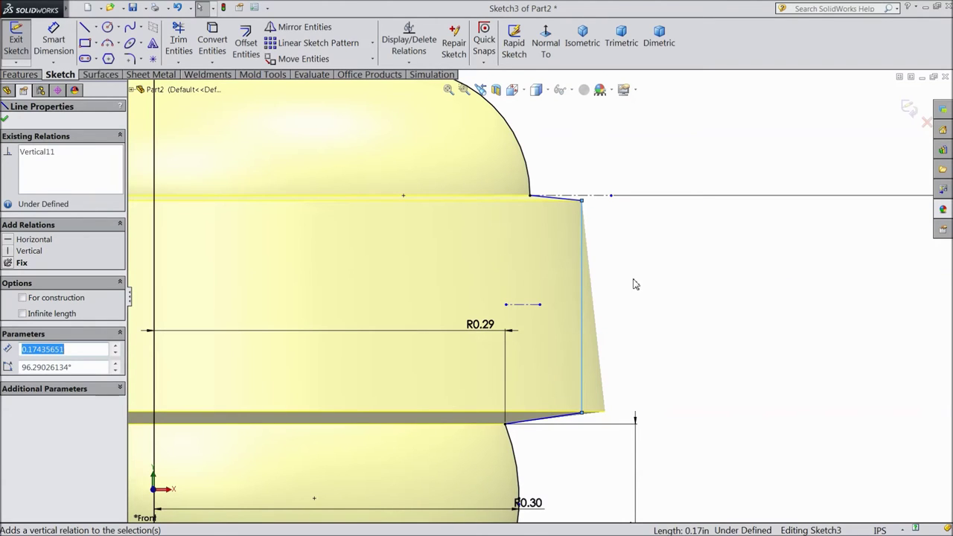
left_click(634, 287)
Step: Dimension the horizontal distance from the center axis to the band's vertical outer edge and set it to 0.36 in
scroll(611, 303, "up", 2)
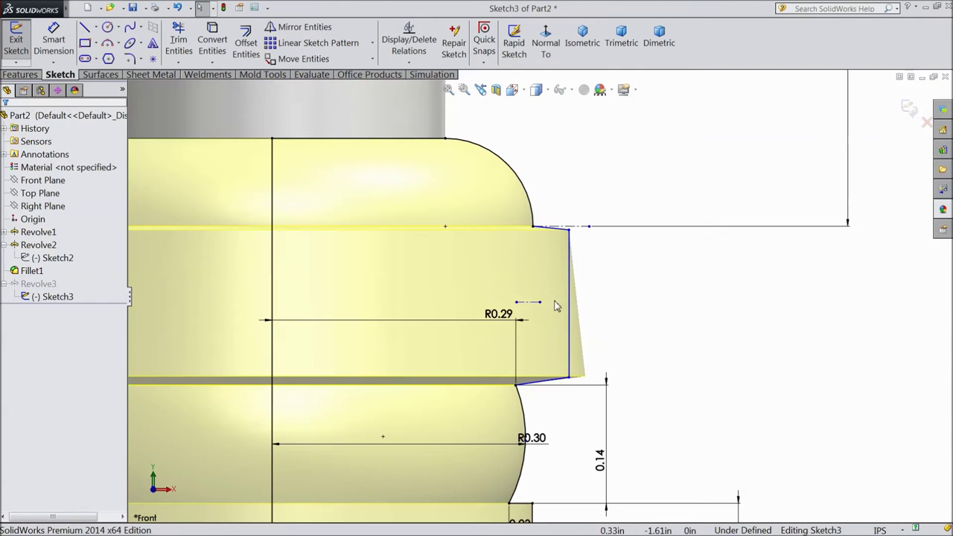
left_click(53, 41)
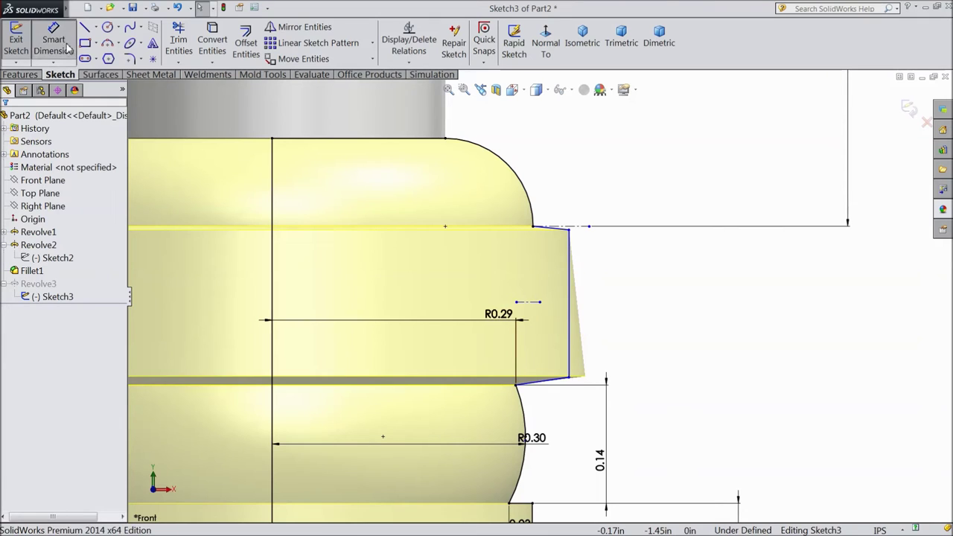
left_click(569, 294)
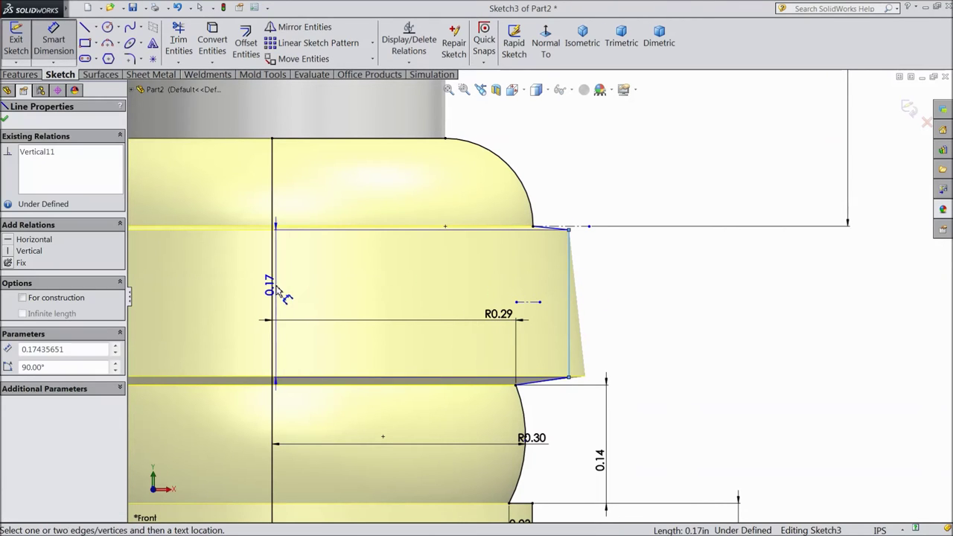
left_click(273, 287)
left_click(403, 276)
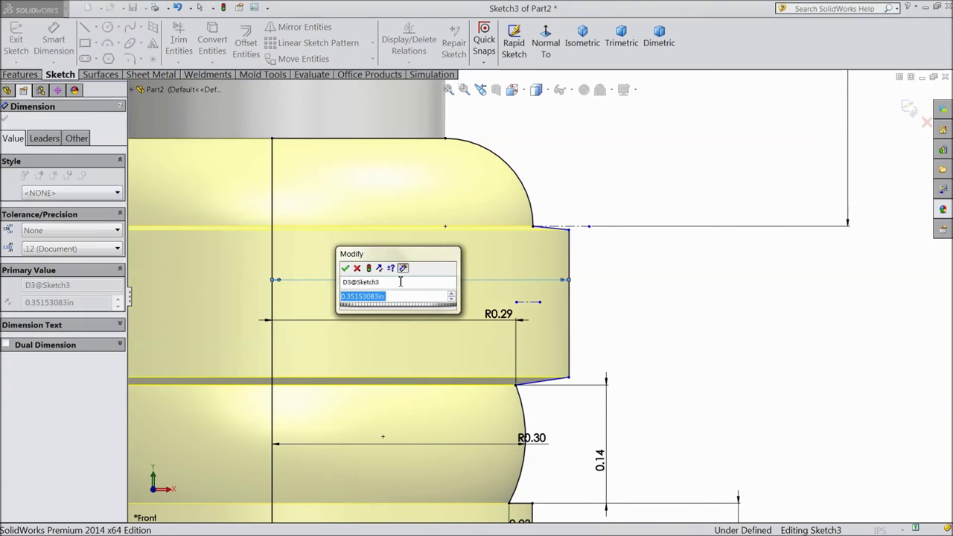
type("0.36")
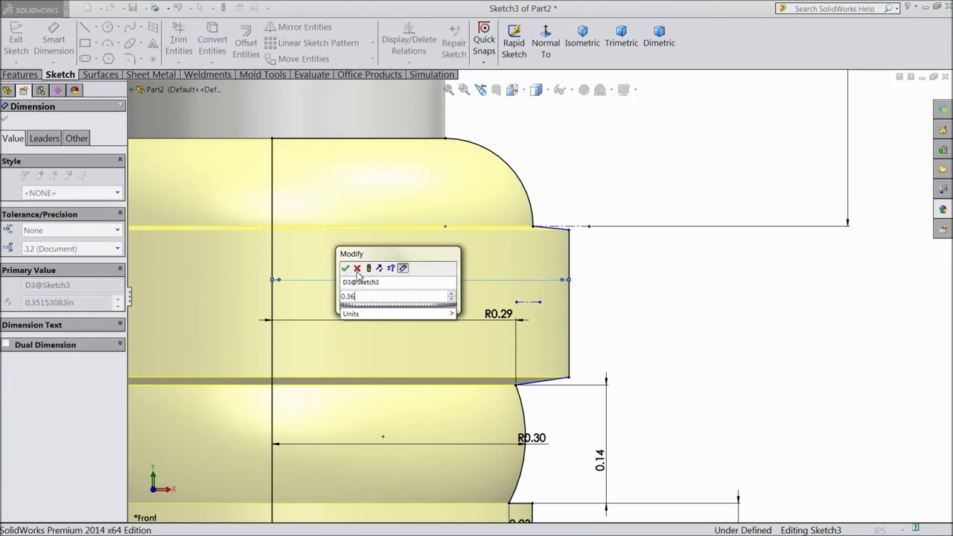
left_click(345, 268)
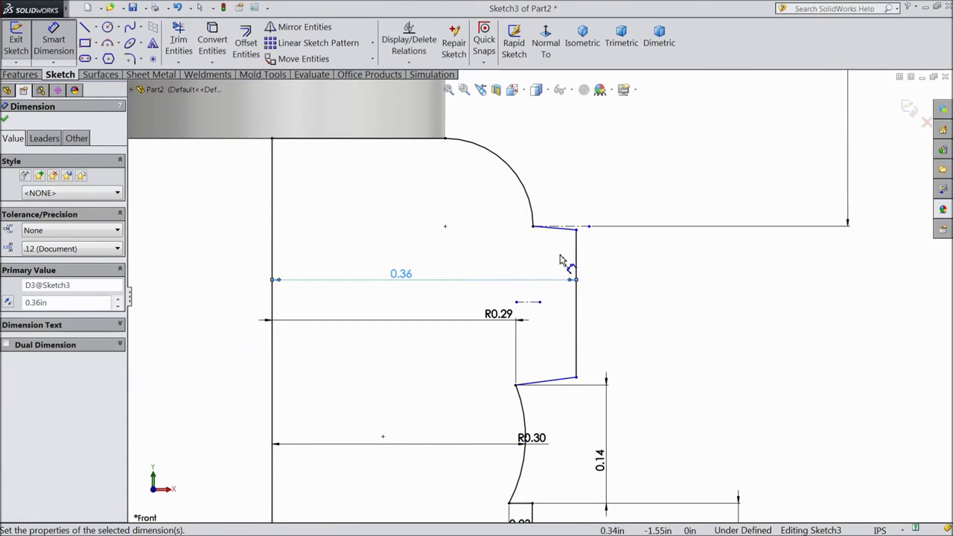
left_click(4, 122)
Step: Delete the short detached horizontal construction line in the middle of the band
scroll(522, 298, "down", 2)
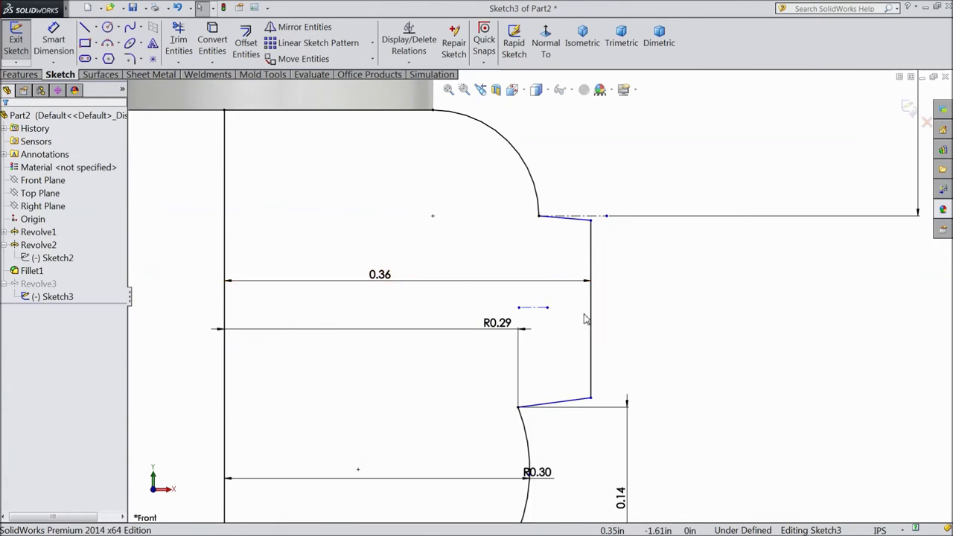
key("Escape")
left_click(537, 312)
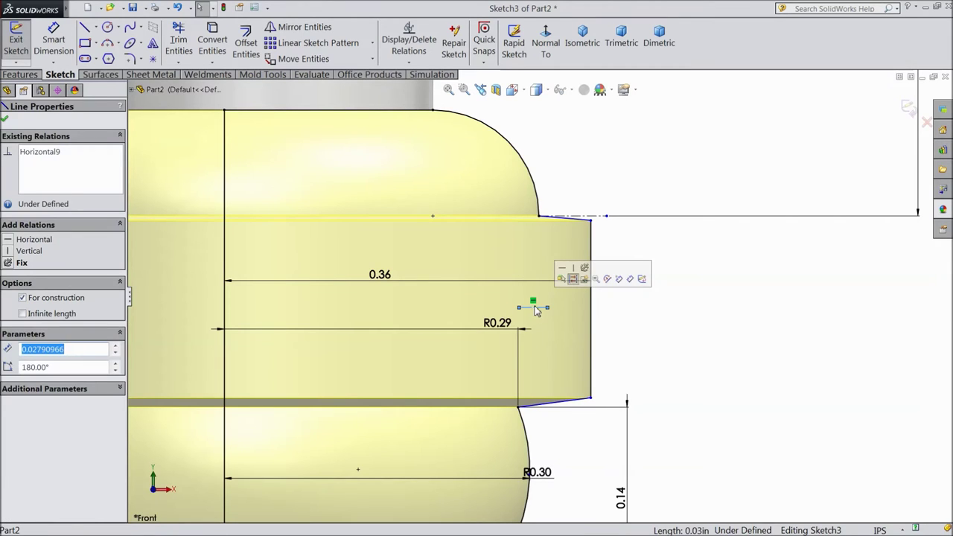
key("Escape")
Step: Draw a short horizontal centerline inward from the midpoint of the band's vertical outer edge
left_click(96, 27)
left_click(104, 58)
scroll(591, 305, "down", 2)
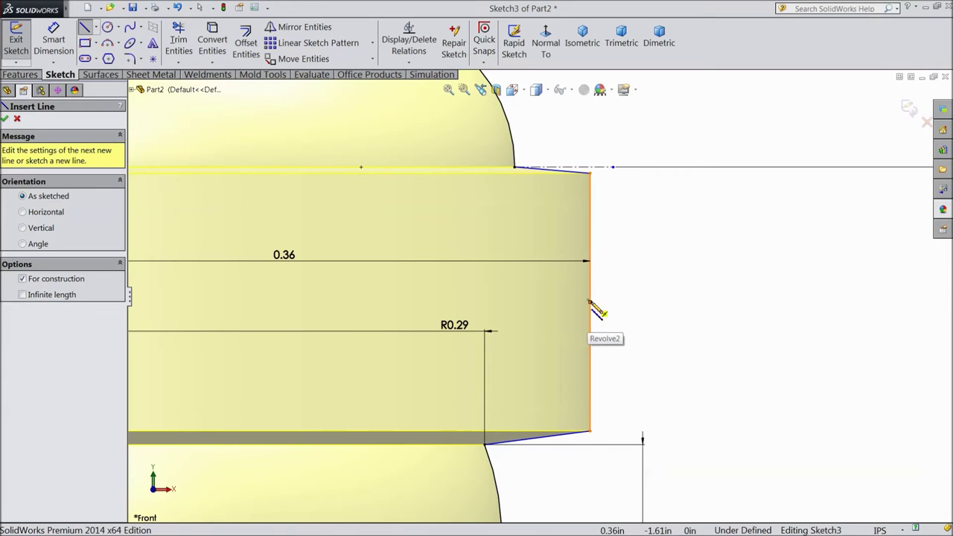
left_click(591, 306)
right_click(549, 304)
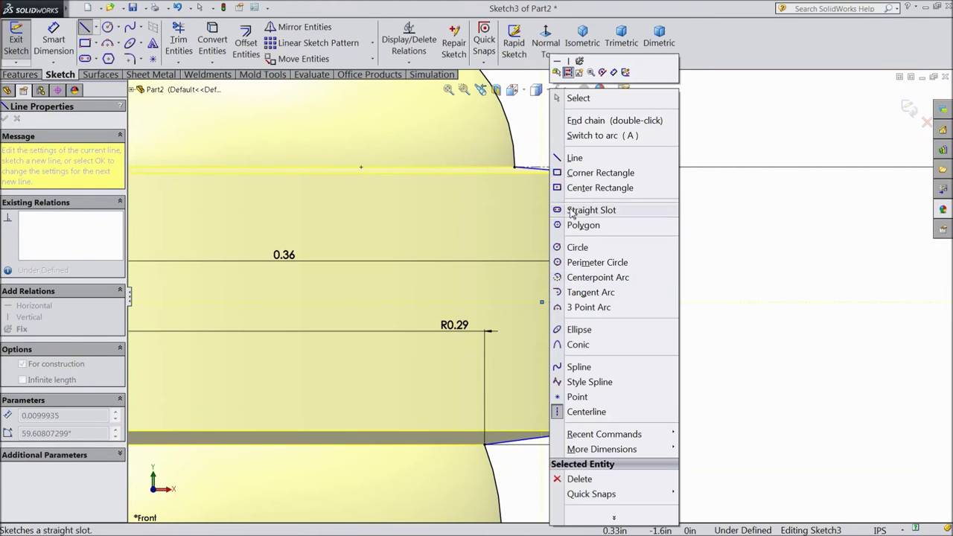
left_click(580, 99)
Step: Make the band's upper and lower slanted lines symmetric about the short horizontal centerline
scroll(598, 305, "down", 1)
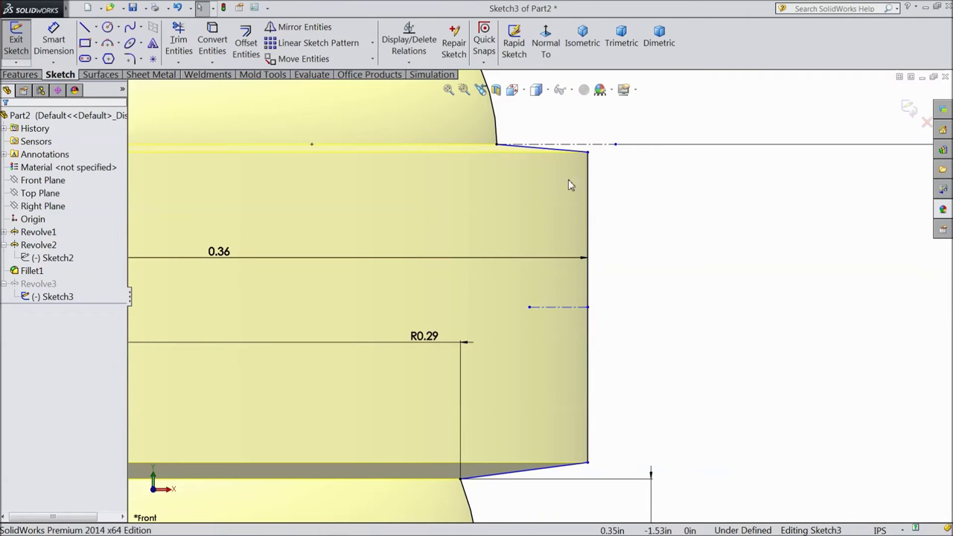
left_click(570, 152)
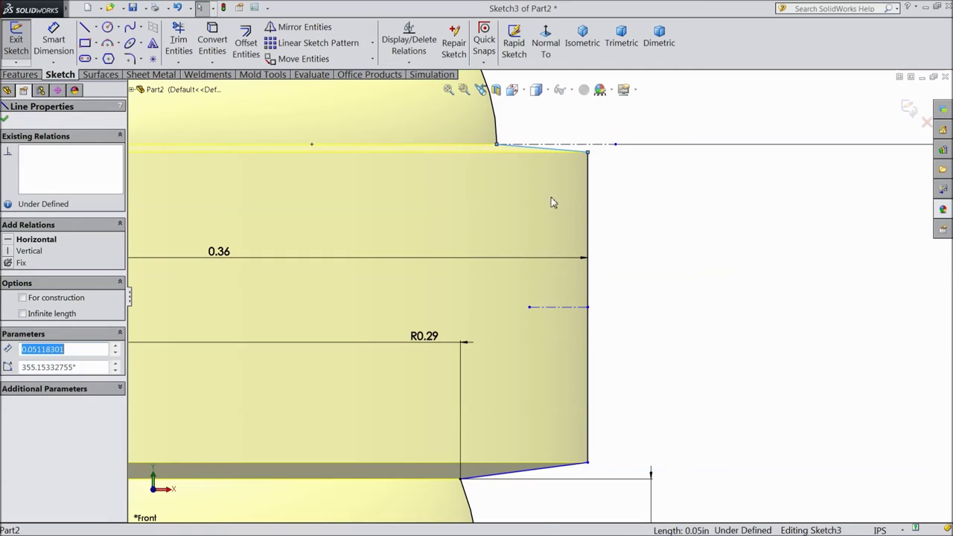
left_click(561, 307, "ctrl")
left_click(557, 467, "ctrl")
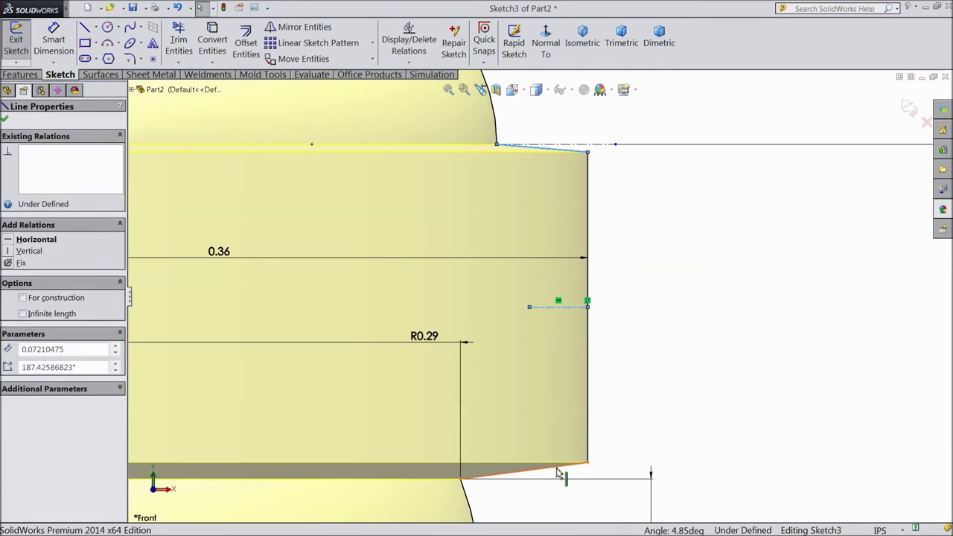
left_click(653, 426)
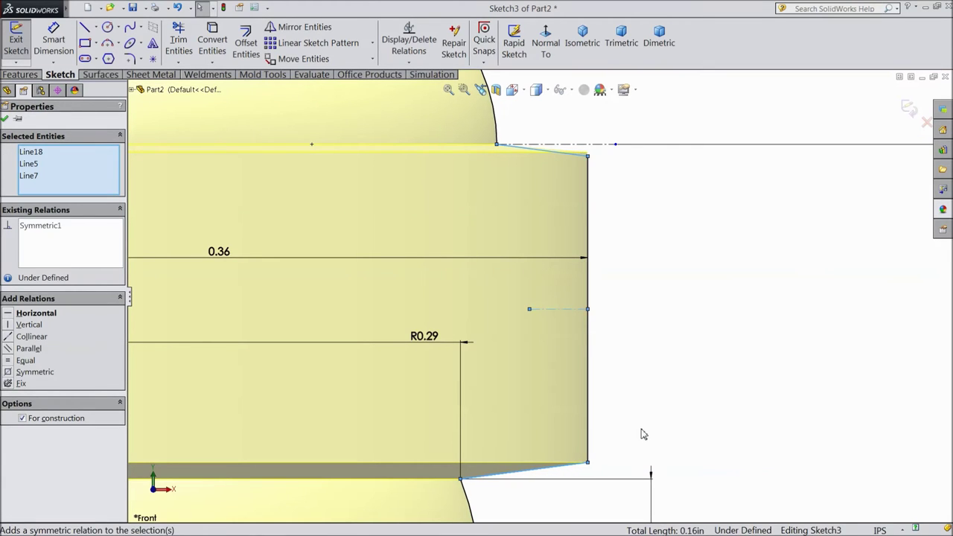
left_click(5, 120)
Step: Exit the body's profile sketch to rebuild the revolved feature
scroll(541, 272, "up", 4)
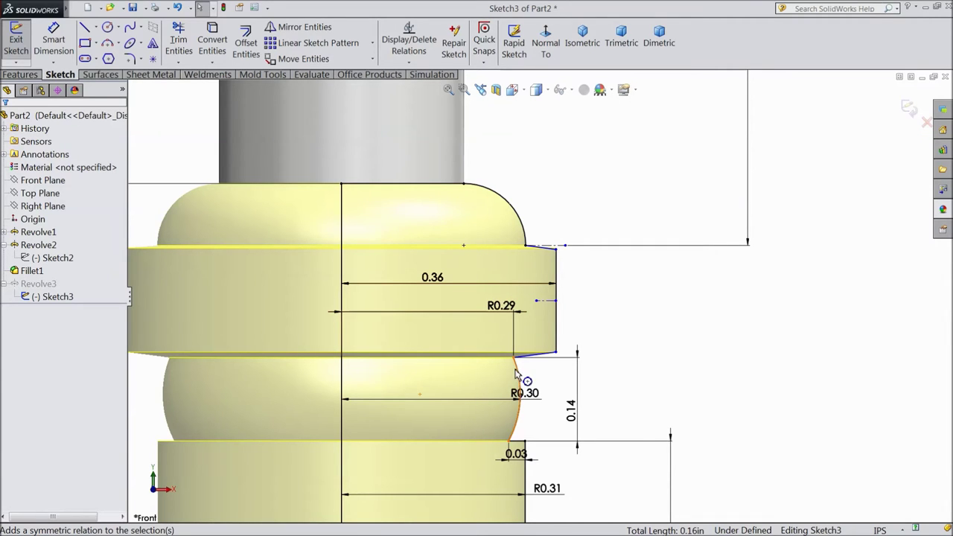
scroll(491, 367, "up", 1)
scroll(491, 366, "up", 1)
scroll(490, 365, "up", 1)
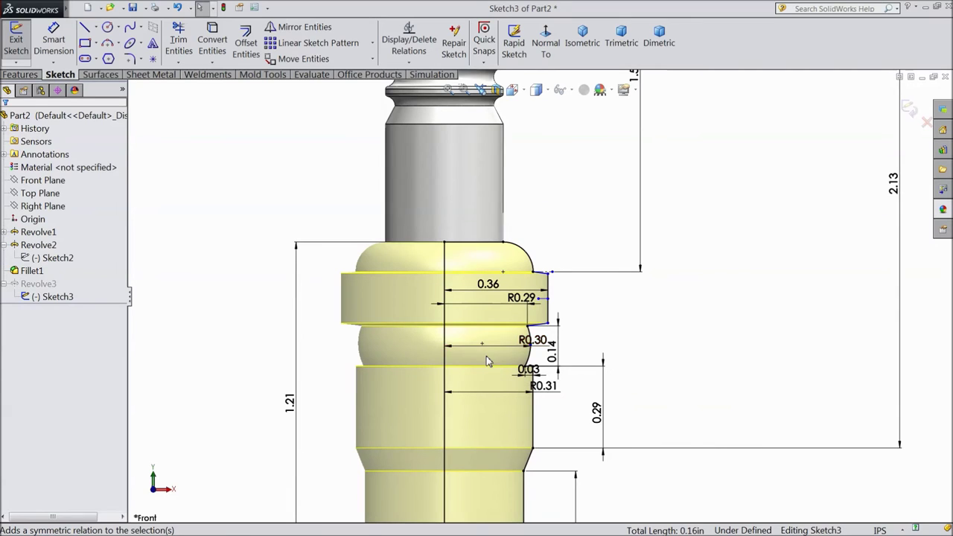
scroll(493, 361, "down", 2)
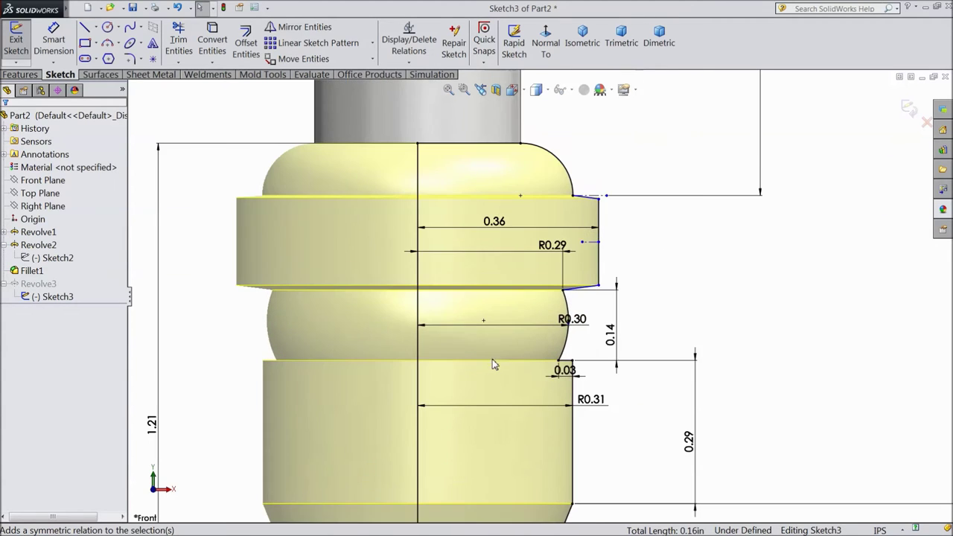
scroll(574, 272, "down", 2)
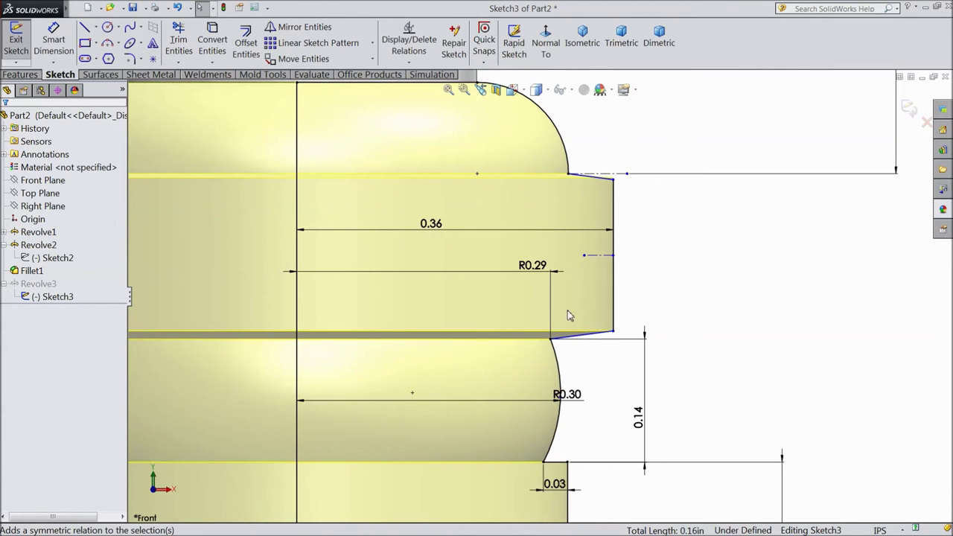
scroll(547, 294, "up", 5)
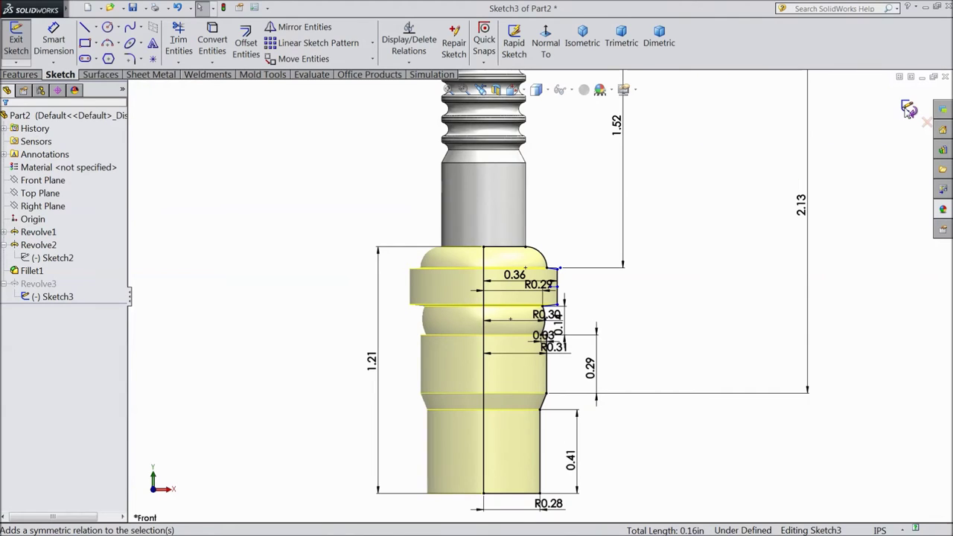
left_click(909, 109)
middle_click_drag(576, 274, 568, 345)
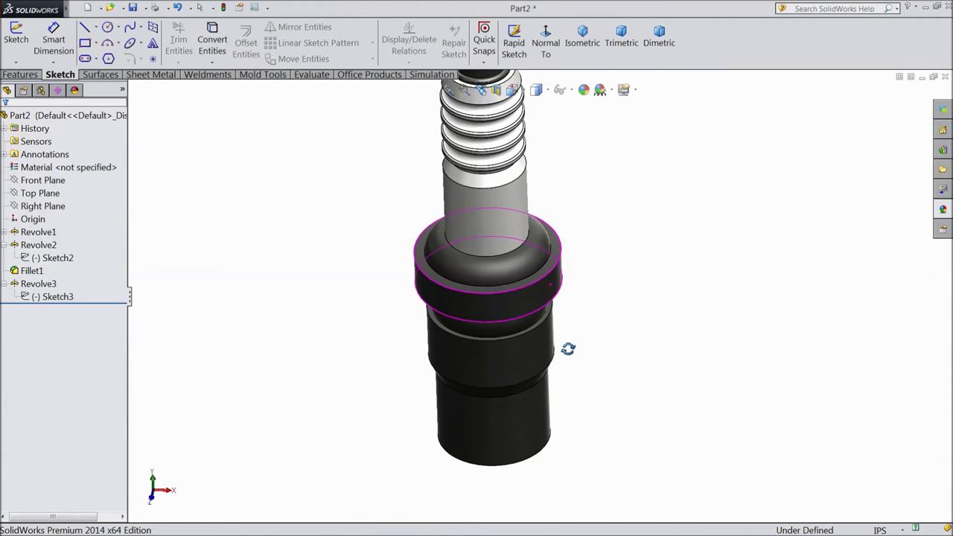
scroll(536, 321, "down", 5)
middle_click_drag(527, 226, 534, 299)
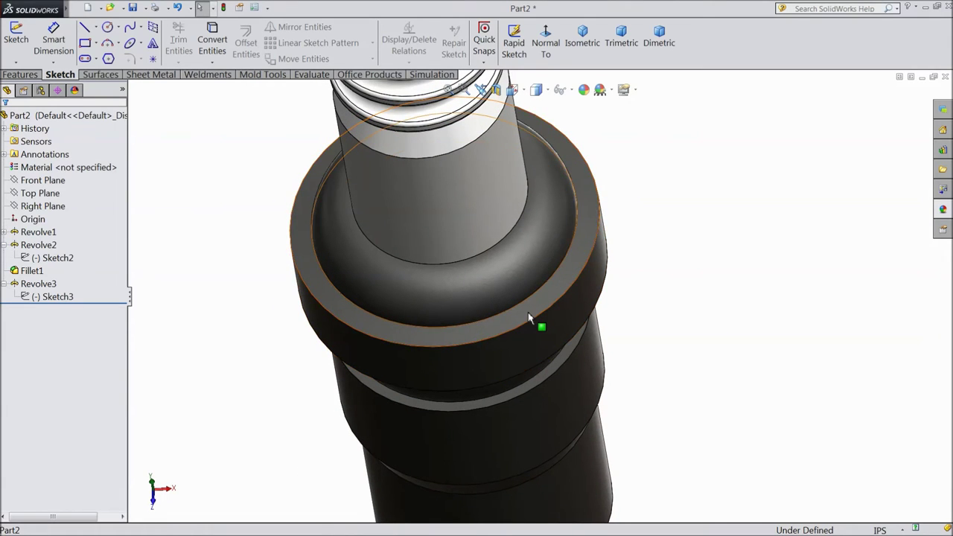
left_click(531, 304)
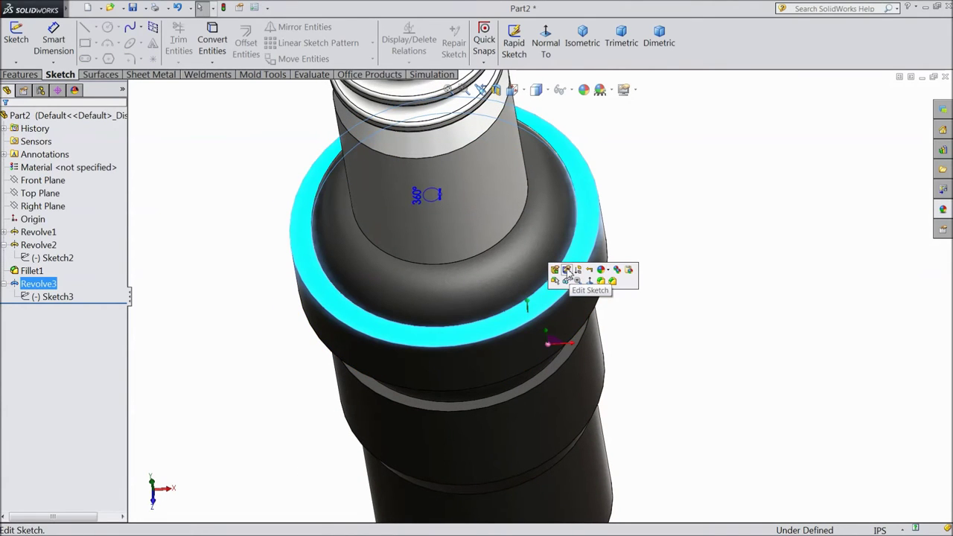
left_click(567, 270)
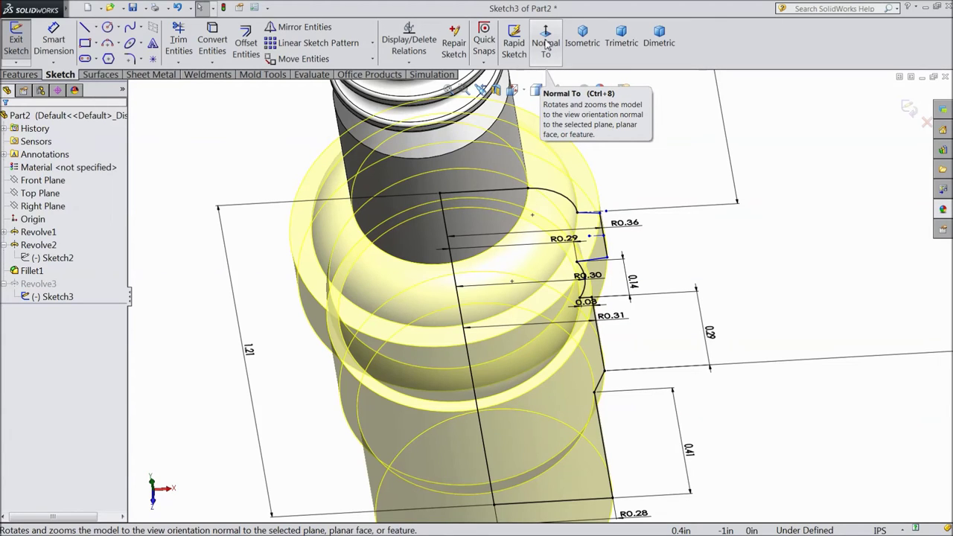
left_click(910, 108)
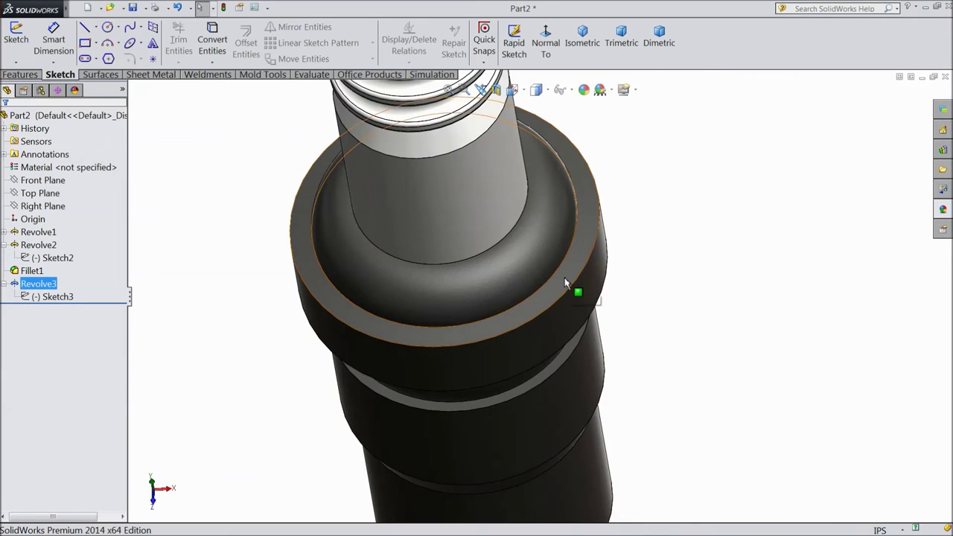
left_click(566, 284)
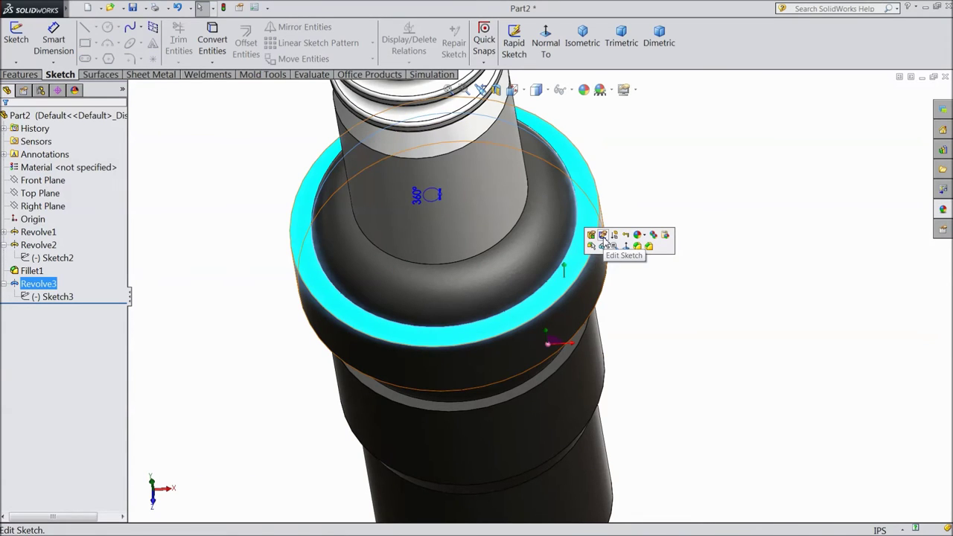
left_click(702, 200)
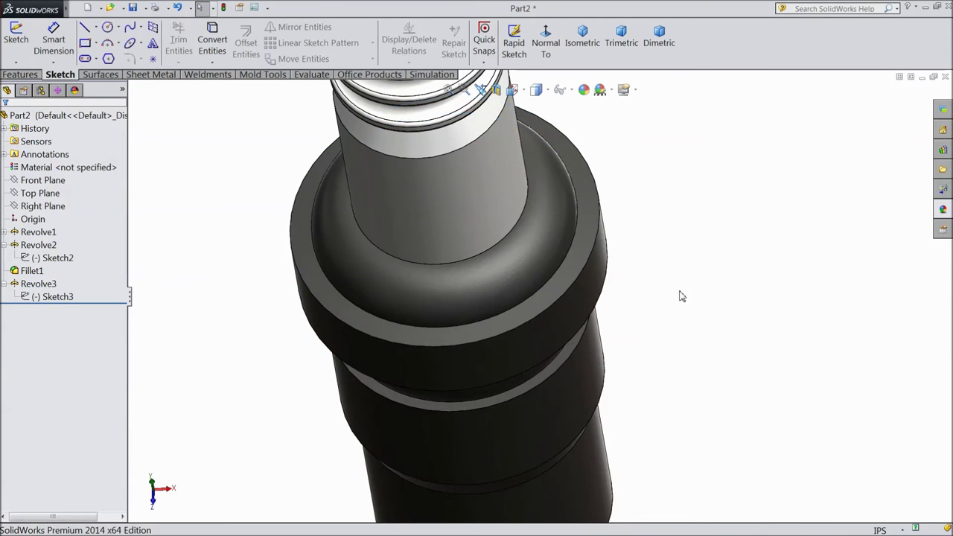
scroll(681, 298, "up", 5)
middle_click_drag(679, 302, 578, 322)
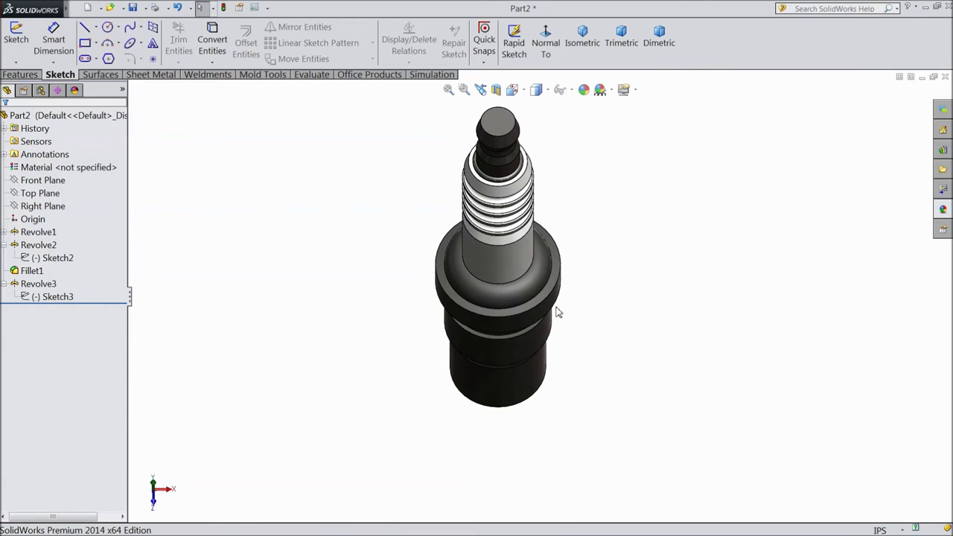
left_click(553, 310)
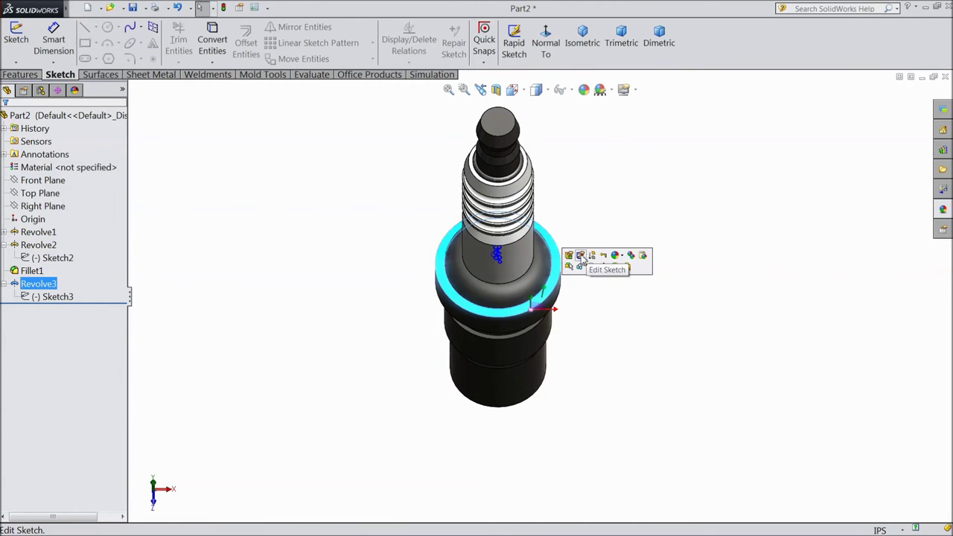
left_click(608, 362)
Step: Start a sketch on the body's flat bottom end face and draw a hexagon centered on the origin, with an inscribed circle about 0.84 in across
middle_click_drag(429, 343, 360, 247)
left_click(530, 397)
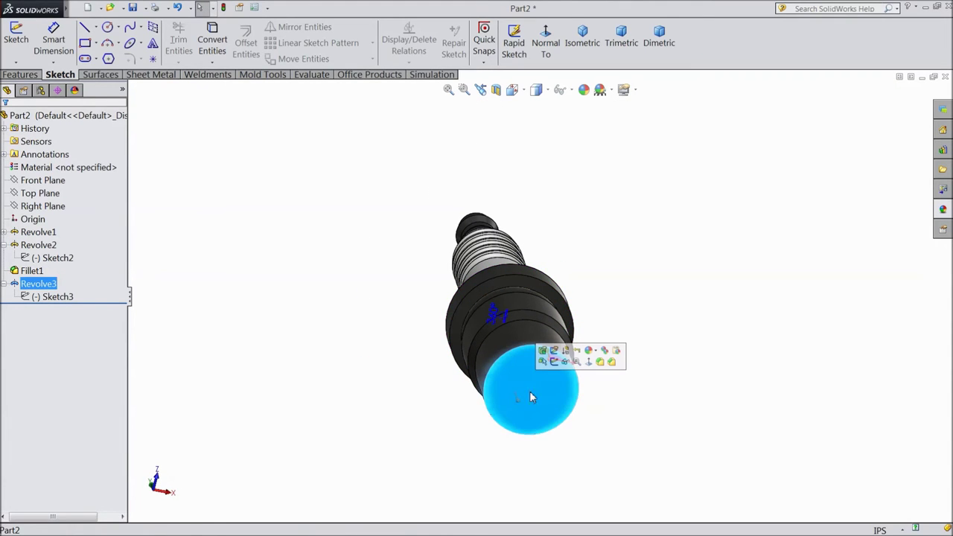
left_click(553, 362)
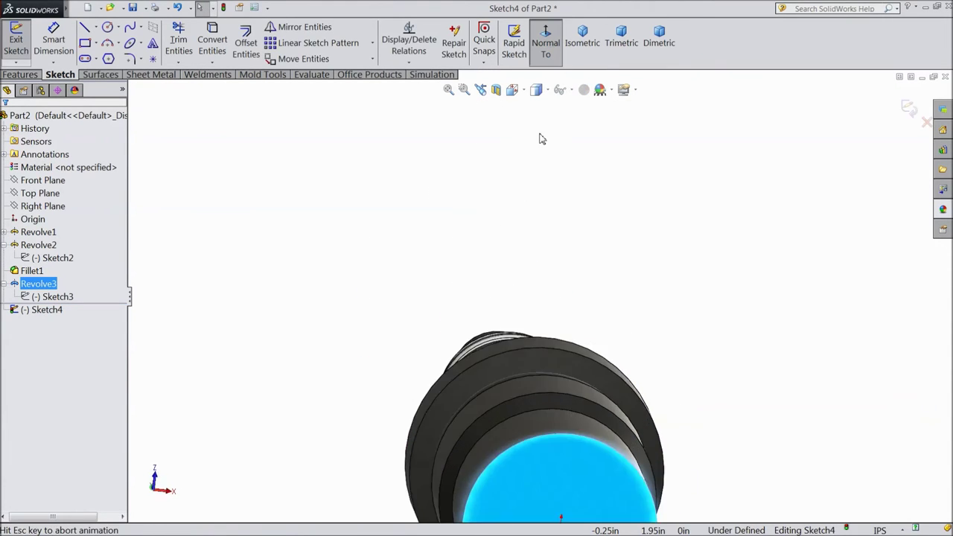
left_click(109, 58)
left_click_drag(542, 296, 288, 295)
right_click(239, 284)
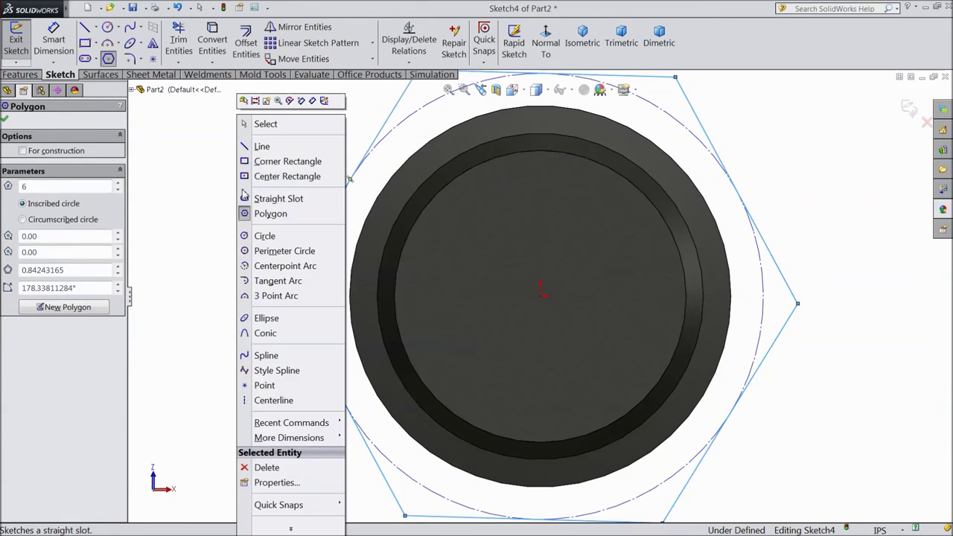
left_click(262, 123)
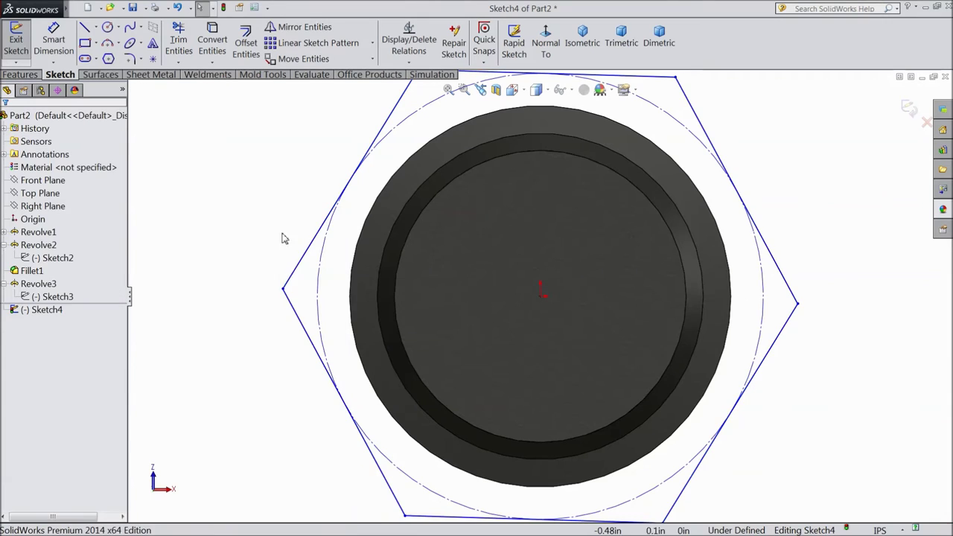
Step: Apply a horizontal relation to the hexagon's center point and its two opposite side vertices
left_click(541, 296, "ctrl")
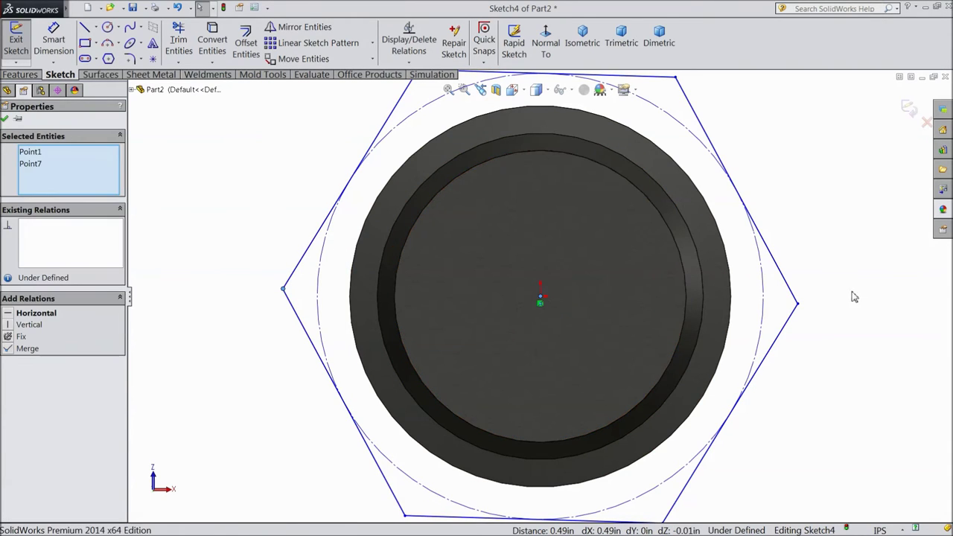
left_click(798, 304, "ctrl")
left_click(830, 269)
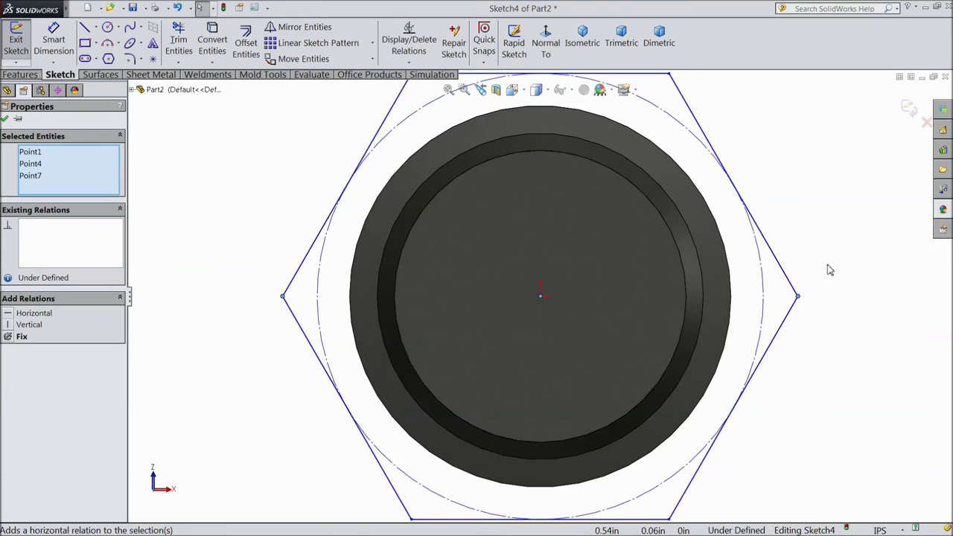
Step: Dimension the hexagon between its upper and lower flats and set the distance to 0.624 in
left_click(53, 39)
key("f")
left_click(493, 169)
left_click(477, 425)
left_click(295, 281)
type("0")
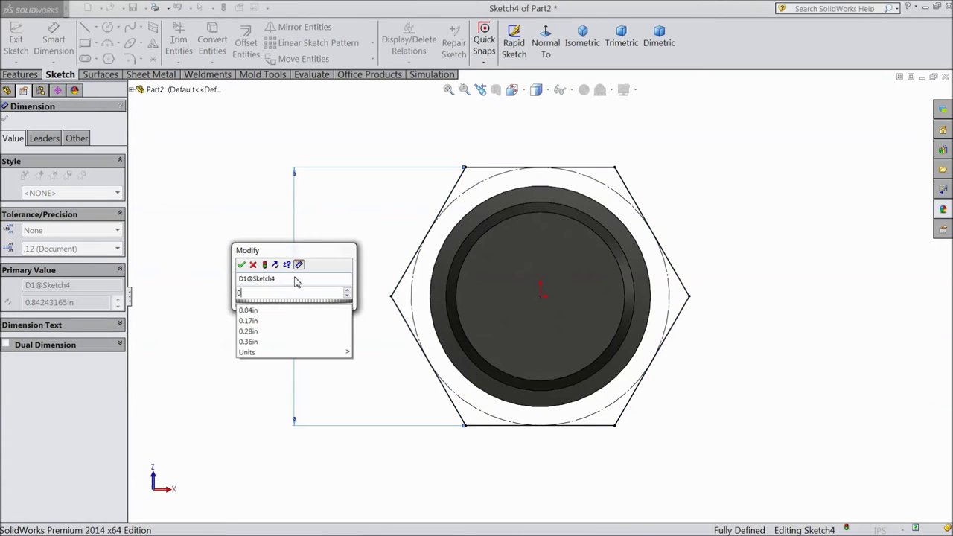
type(".624")
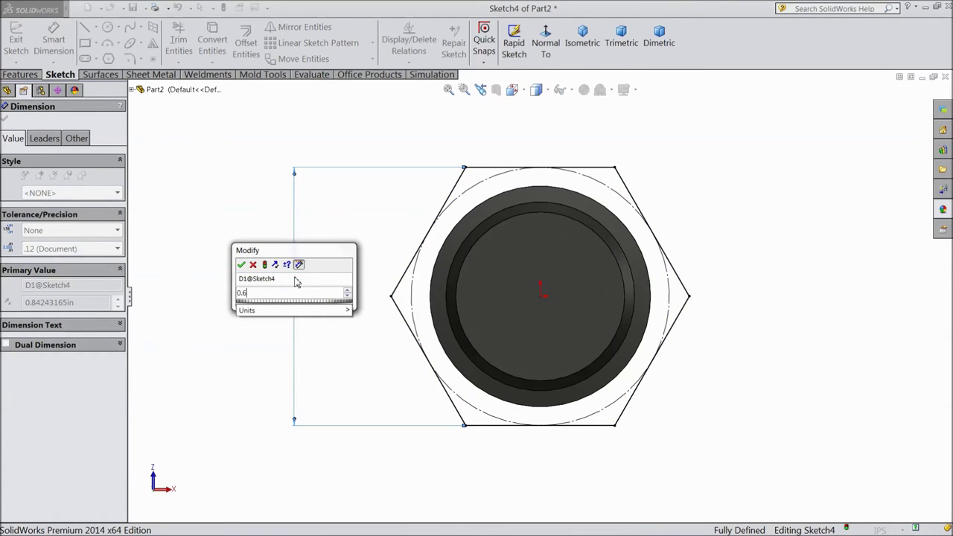
left_click(241, 265)
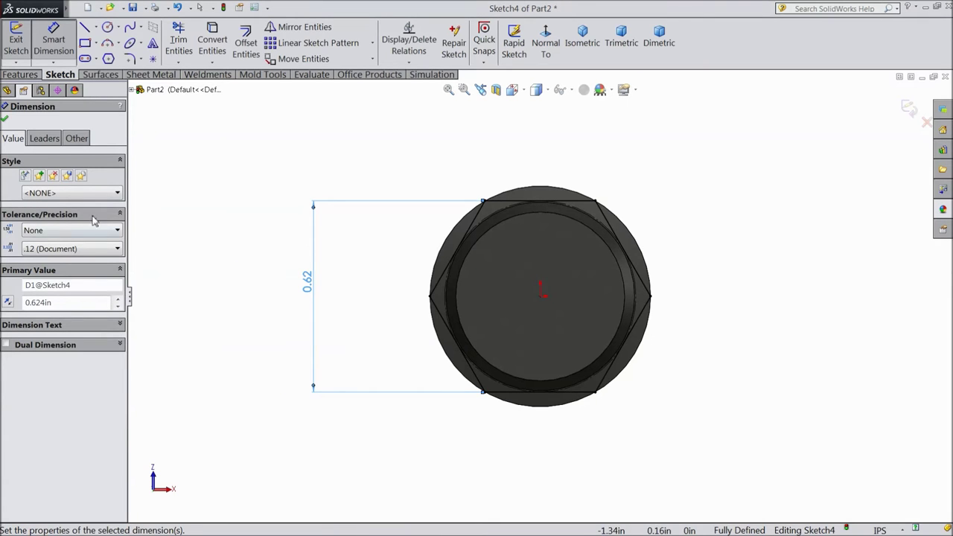
left_click(5, 120)
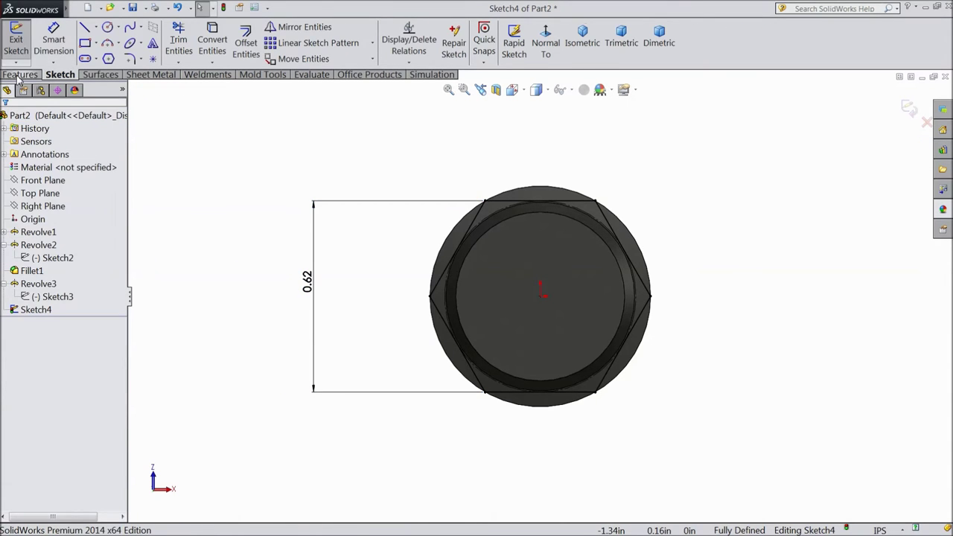
Step: Extrude-cut the hexagon sketch Through All with the side to cut flipped, removing the band material outside the hexagon
left_click(21, 75)
left_click(204, 46)
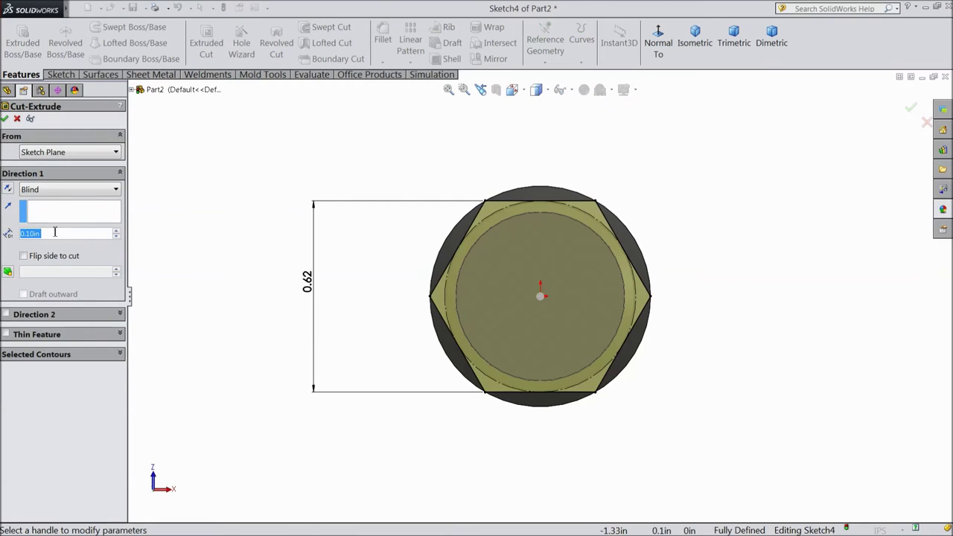
left_click(37, 190)
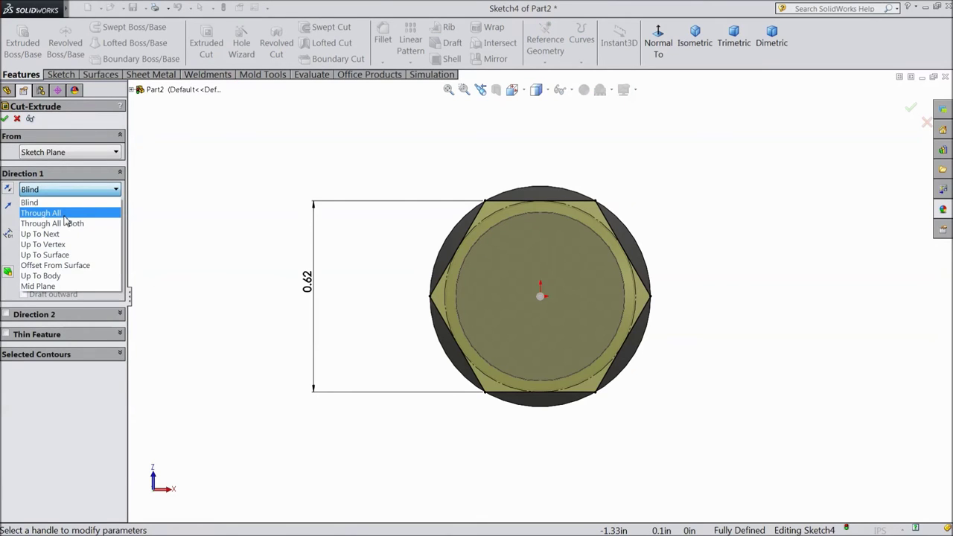
left_click(47, 214)
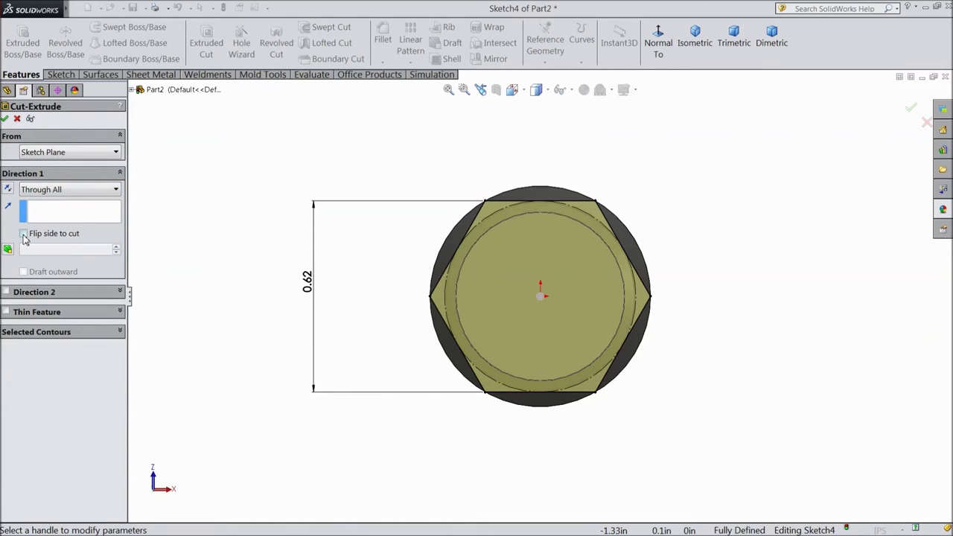
left_click(23, 234)
middle_click_drag(281, 264, 368, 373)
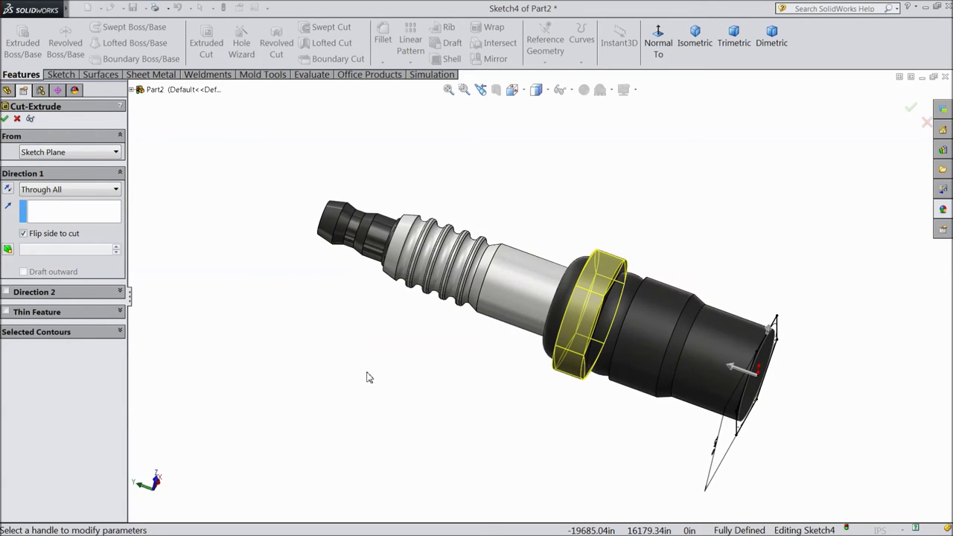
scroll(700, 357, "down", 3)
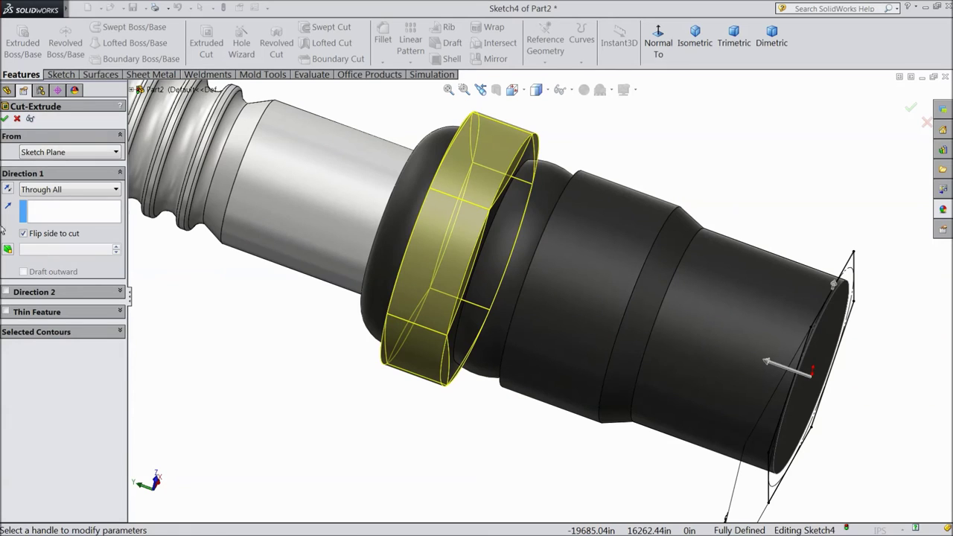
left_click(4, 119)
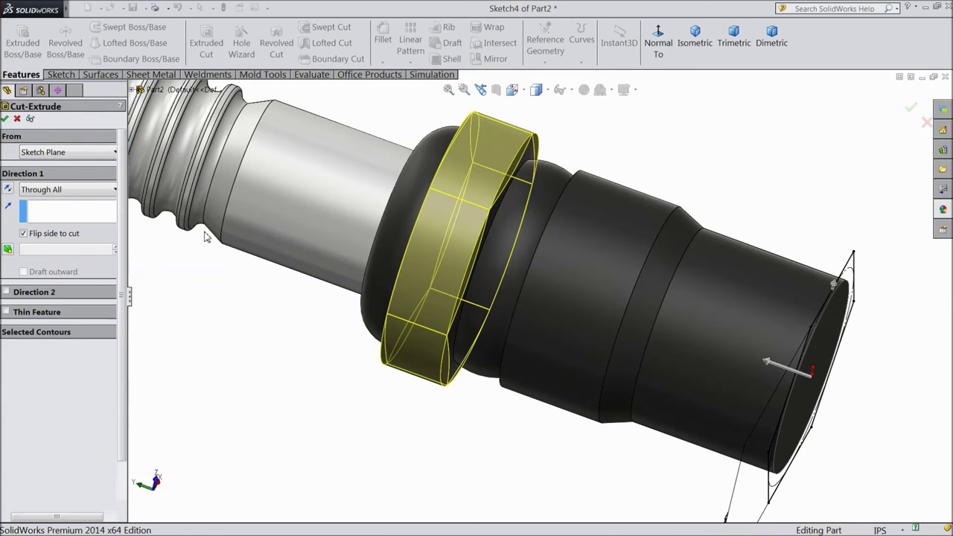
Step: Examine the hexagonal cut on the spark plug's body from several angles
scroll(335, 355, "up", 3)
middle_click_drag(335, 356, 407, 392)
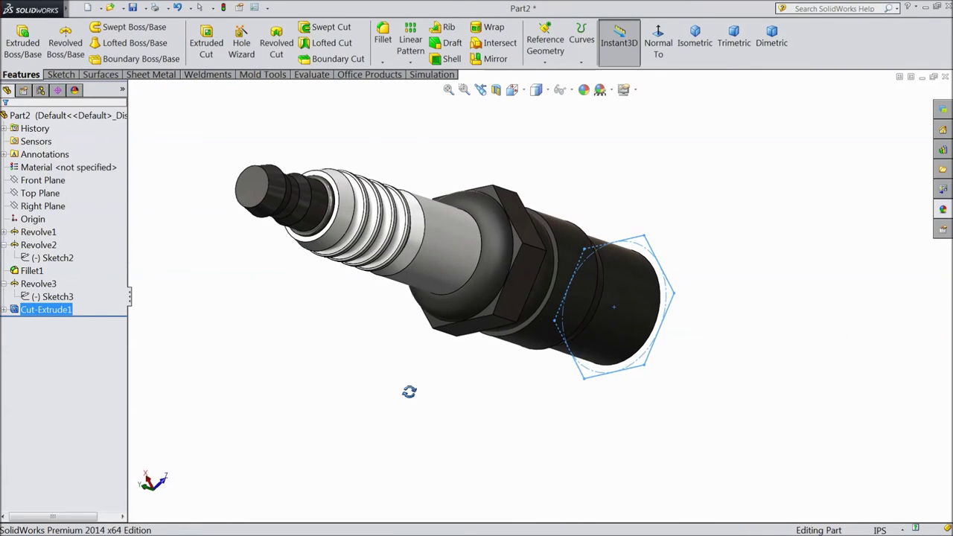
scroll(487, 296, "down", 5)
middle_click_drag(563, 284, 526, 263)
scroll(451, 312, "up", 5)
left_click(402, 350)
middle_click_drag(403, 350, 355, 278)
scroll(345, 295, "up", 2)
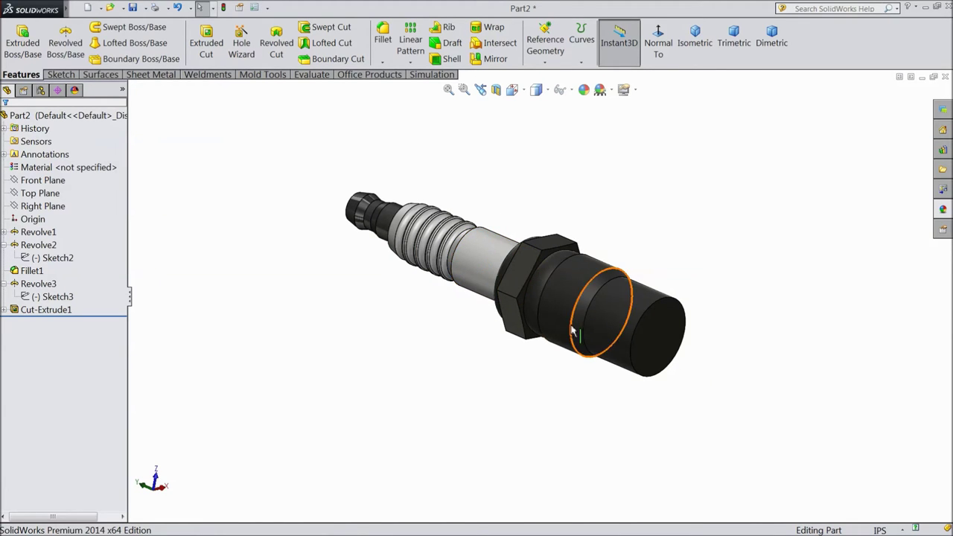
Step: Create a reference plane offset 0.05 in from the body's flat end face, flipped toward the inside of the body
scroll(630, 321, "down", 3)
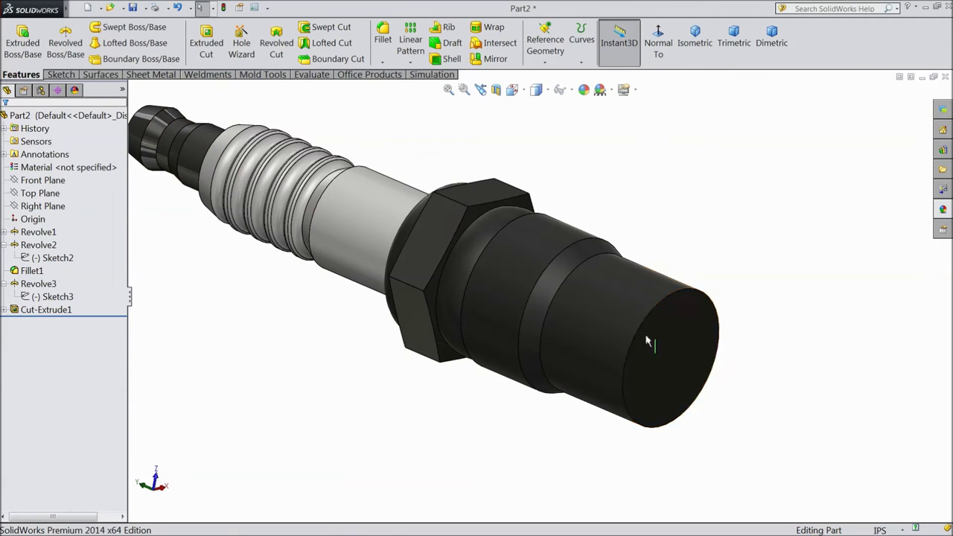
left_click(693, 361)
left_click(545, 61)
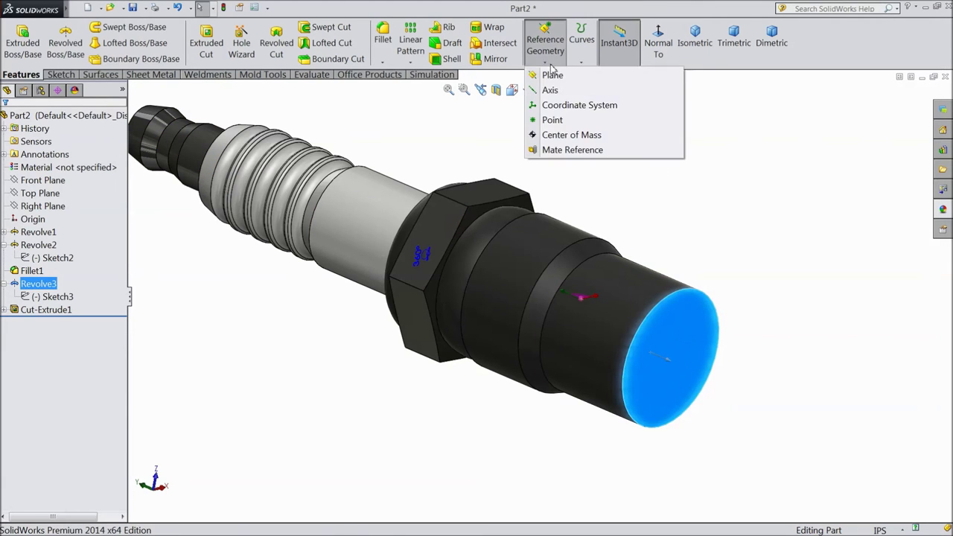
left_click(562, 79)
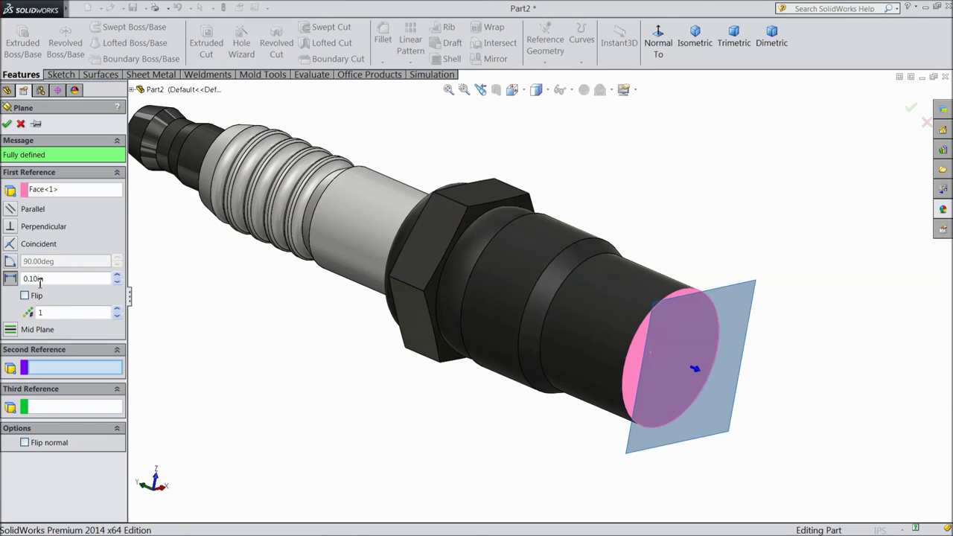
left_click(10, 278)
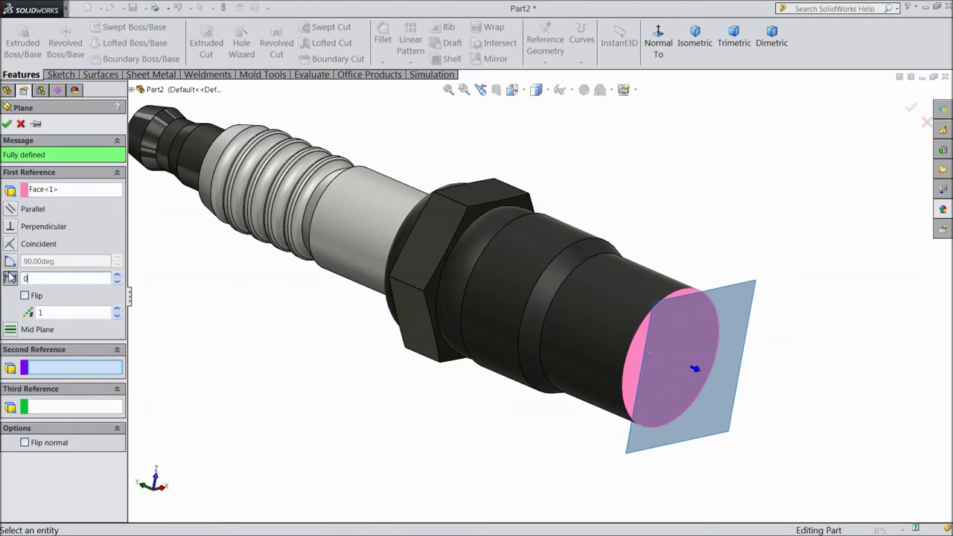
key("Return")
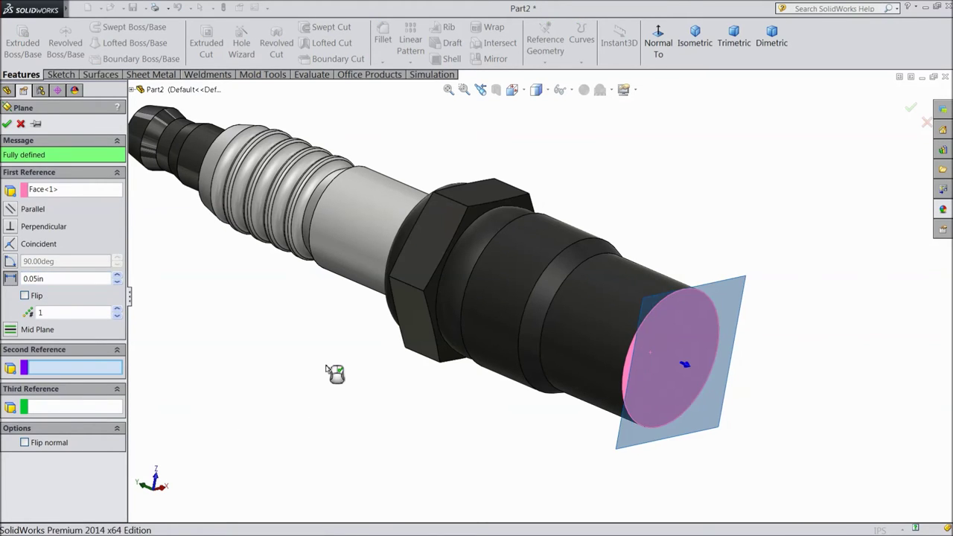
left_click(25, 296)
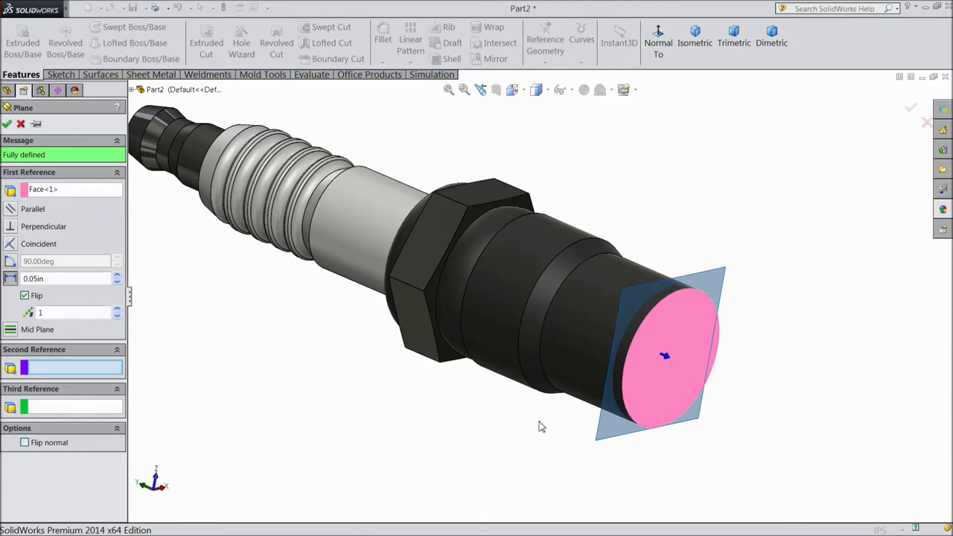
left_click(7, 125)
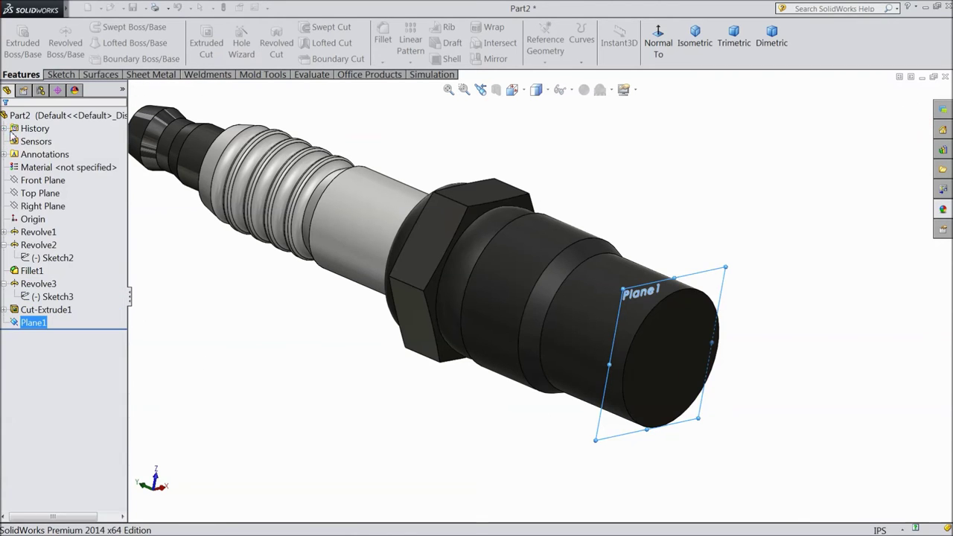
Step: Start a sketch on the new offset plane and convert the end face's circular edge into a sketch circle
left_click(616, 440)
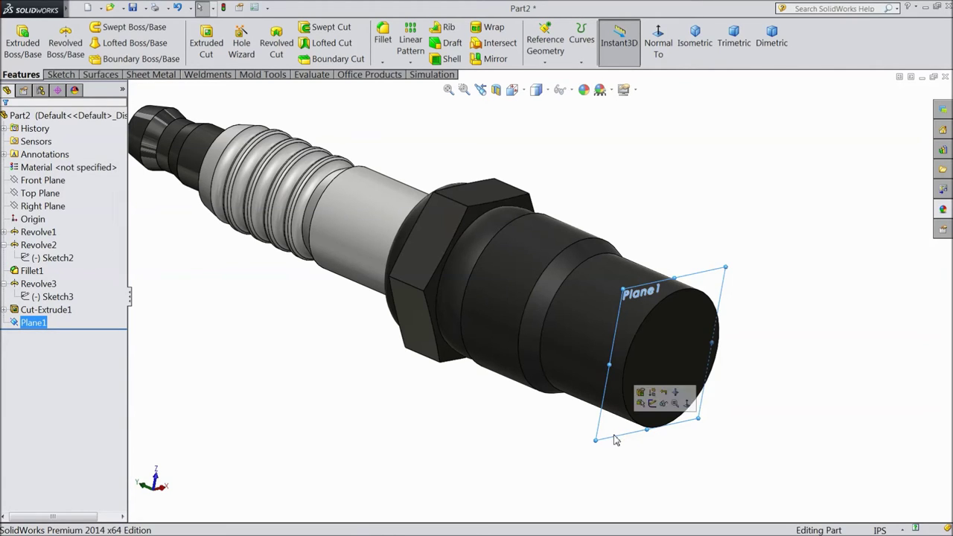
left_click(653, 404)
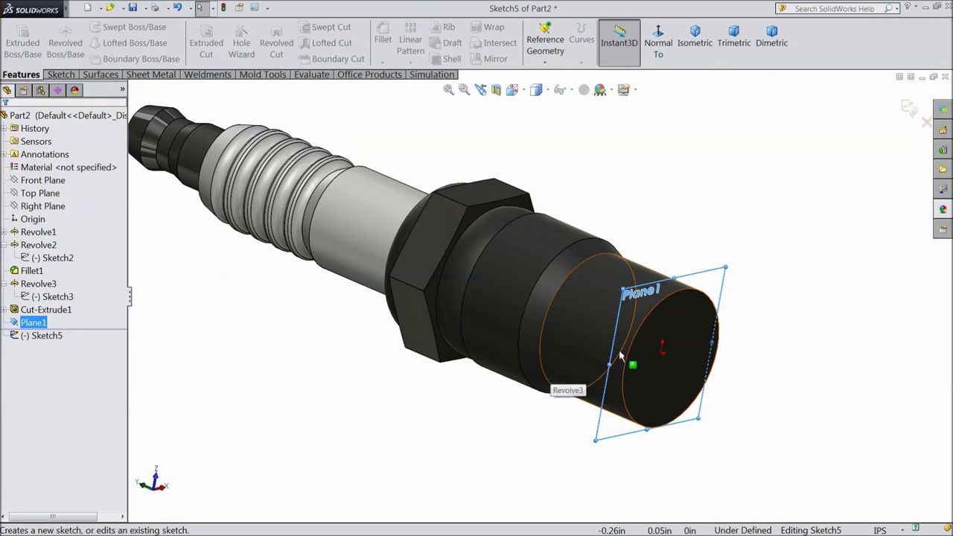
left_click(59, 74)
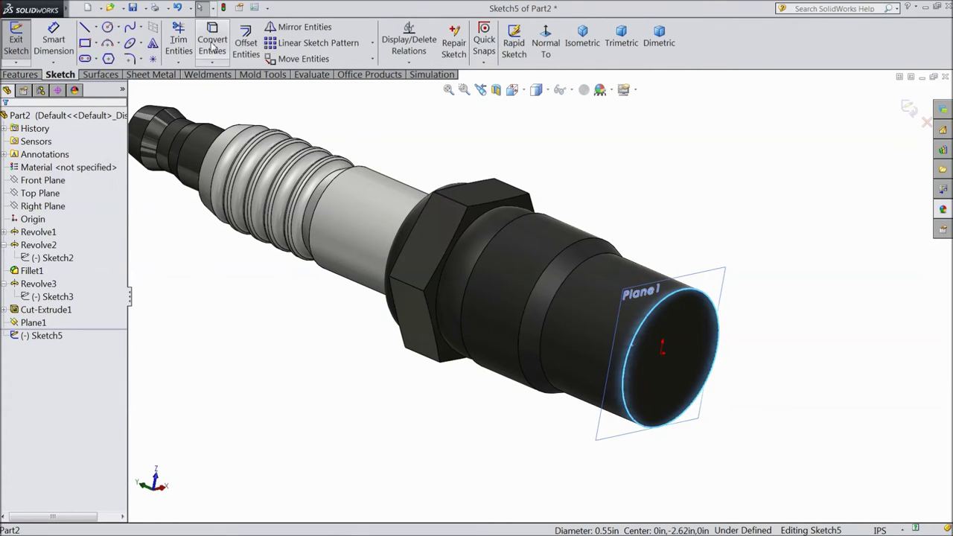
left_click(211, 47)
scroll(645, 352, "down", 5)
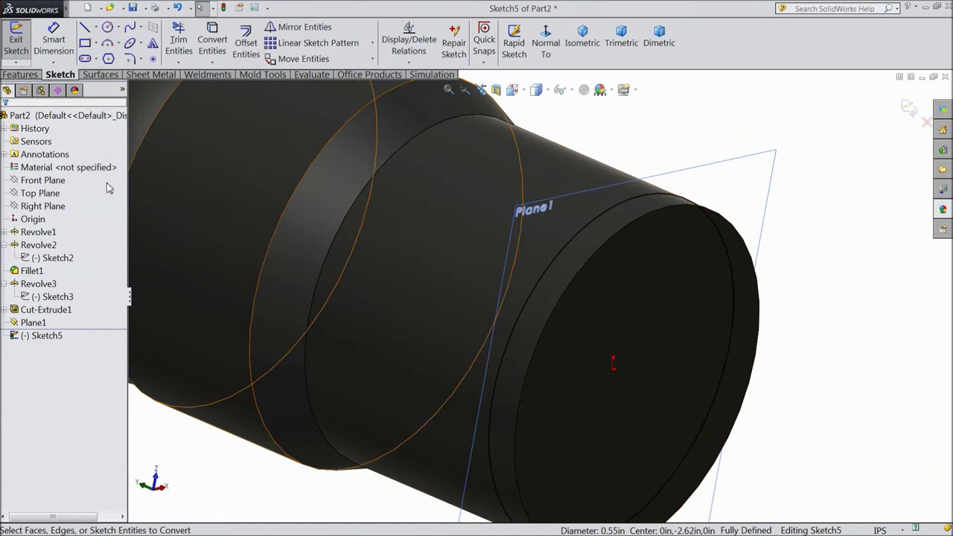
Step: Create a helix from the converted circle running up the body, with a constant pitch of 0.0492126 in and 6 revolutions
left_click(13, 74)
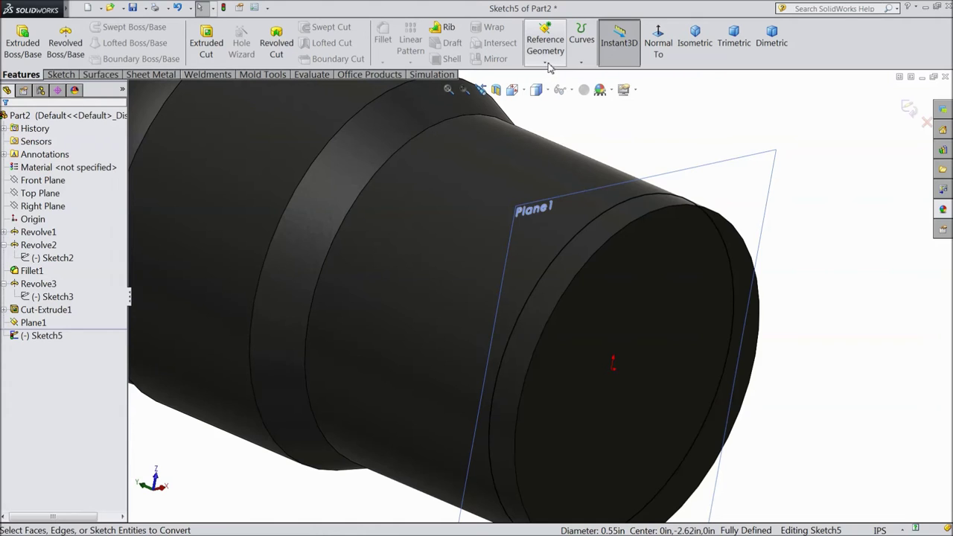
left_click(581, 63)
left_click(617, 94)
scroll(573, 281, "up", 6)
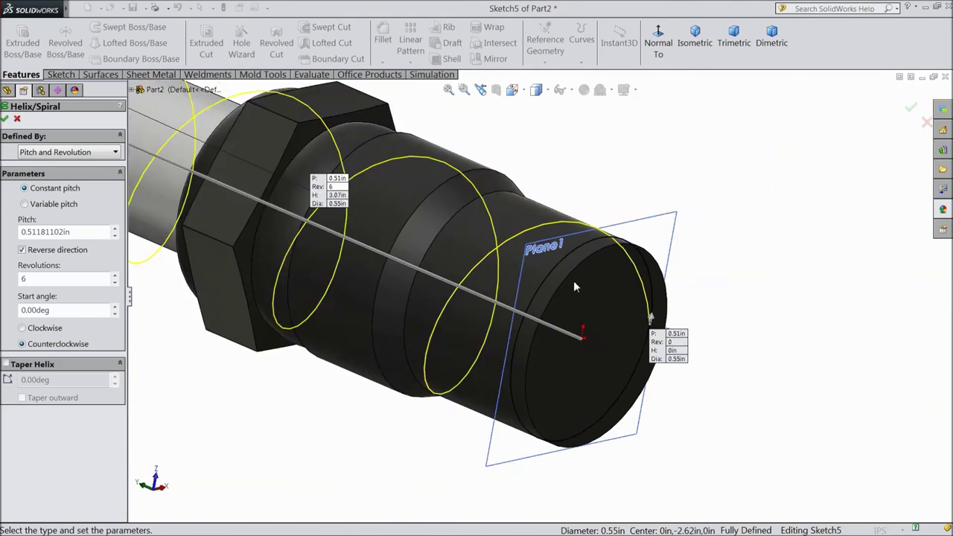
scroll(573, 281, "up", 2)
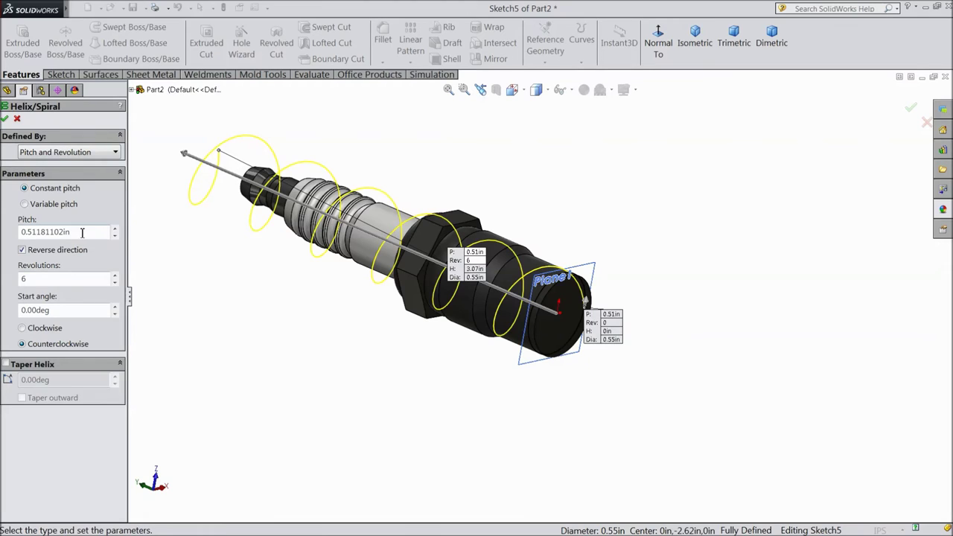
left_click_drag(79, 232, 12, 232)
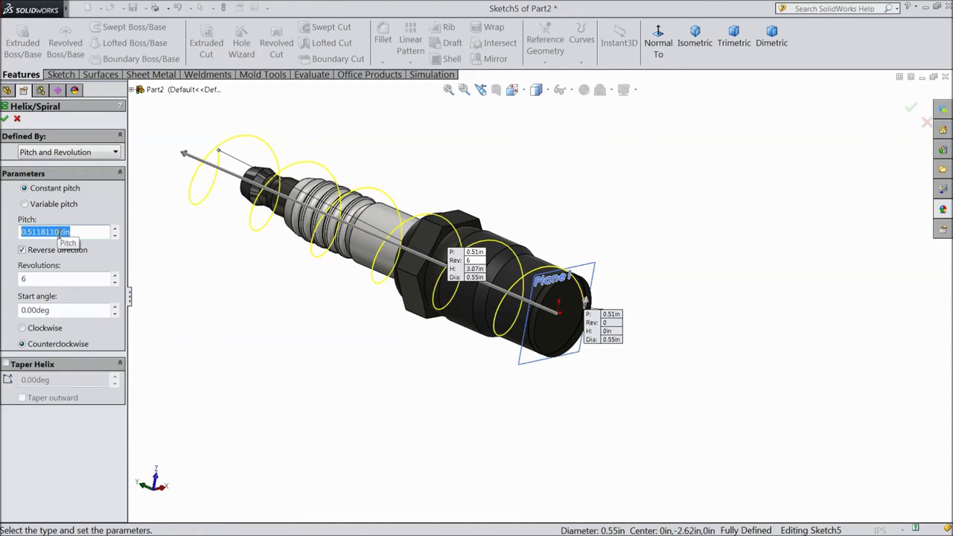
type("0.0492126")
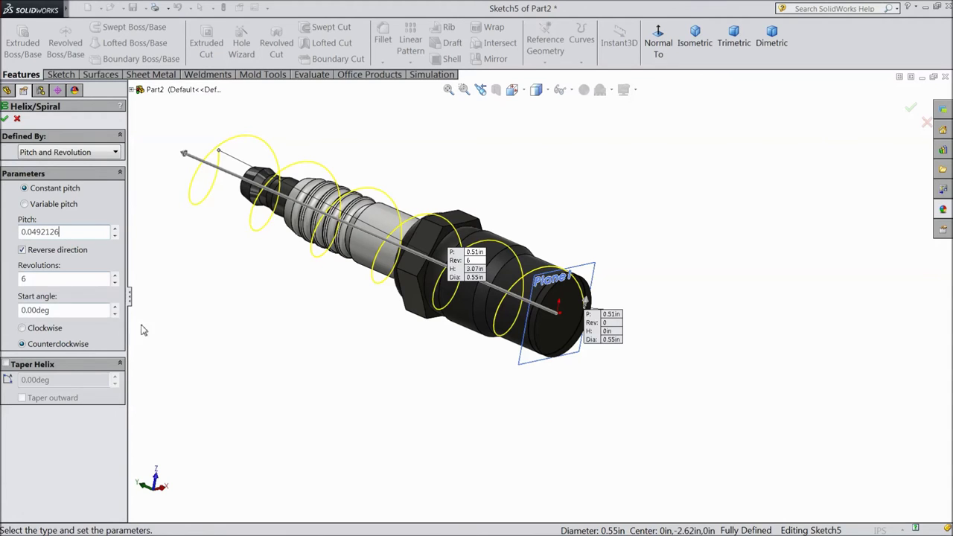
key("Return")
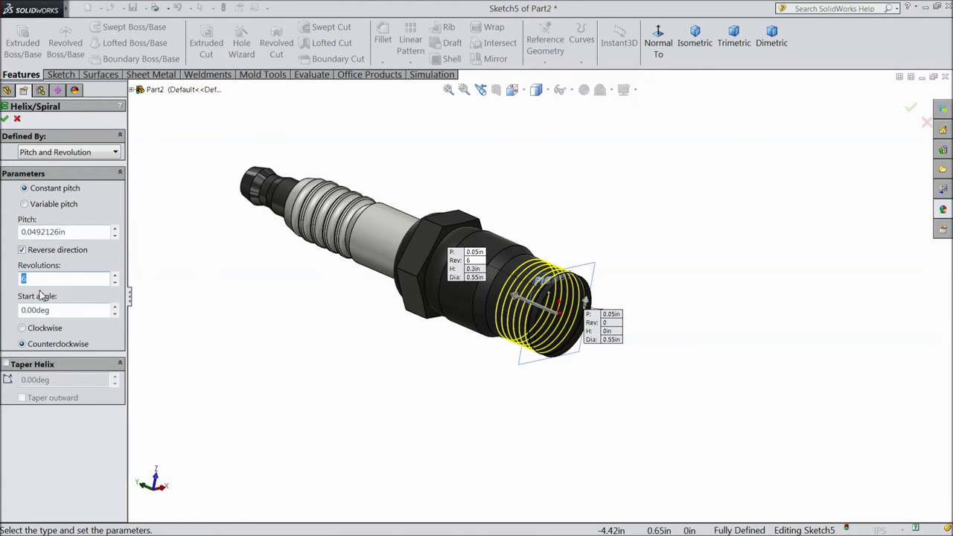
scroll(479, 359, "down", 3)
middle_click_drag(417, 387, 440, 391)
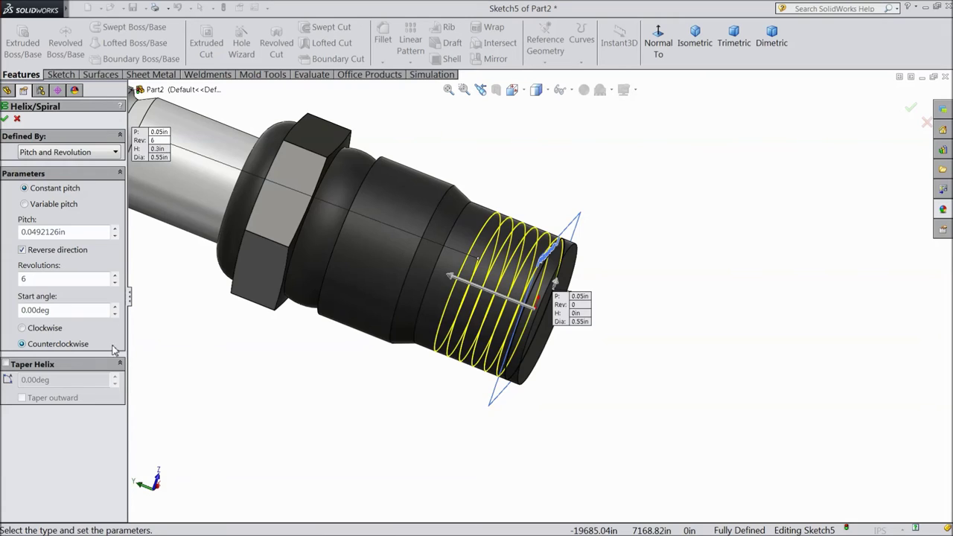
key("z")
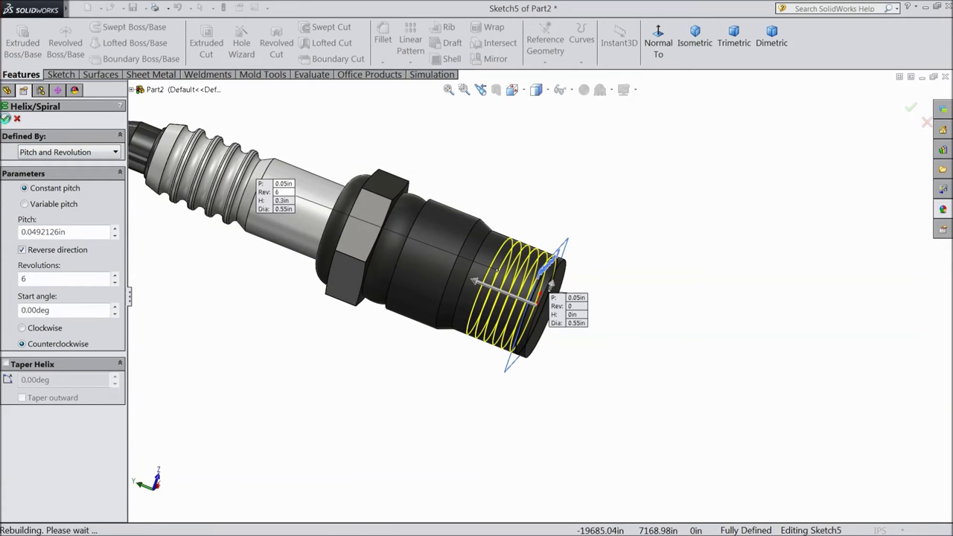
left_click(6, 119)
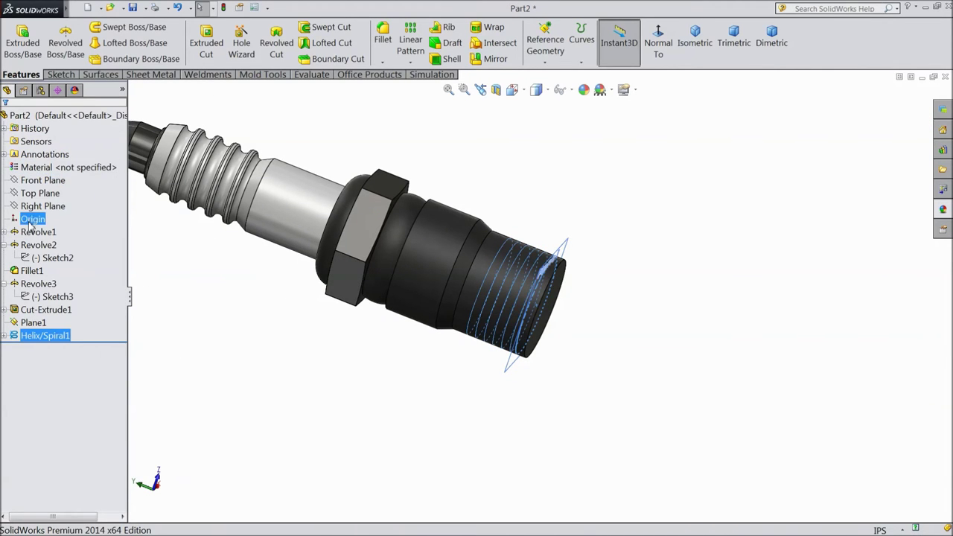
Step: Start a sketch on the Front Plane, facing it straight on at the helix's starting point
left_click(44, 182)
left_click(49, 167)
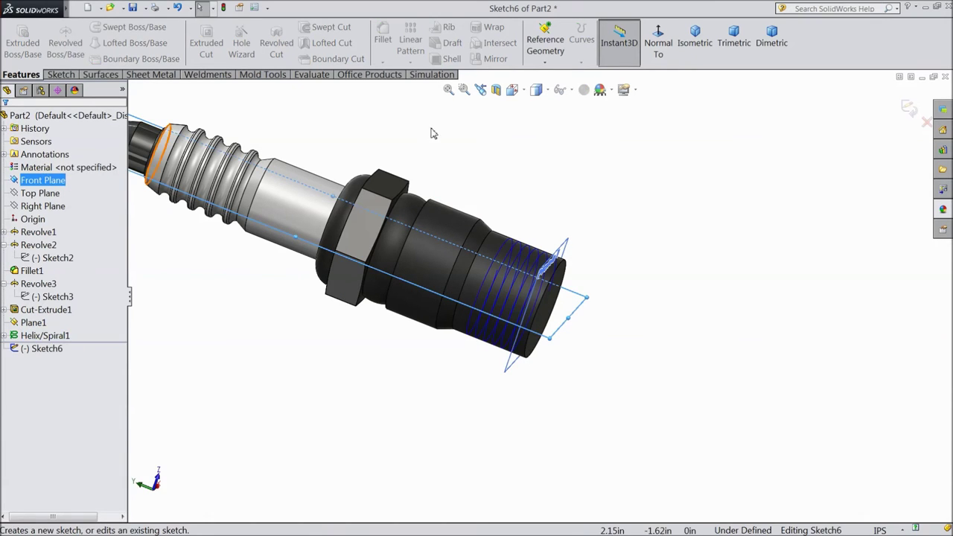
left_click(660, 46)
scroll(547, 406, "down", 4)
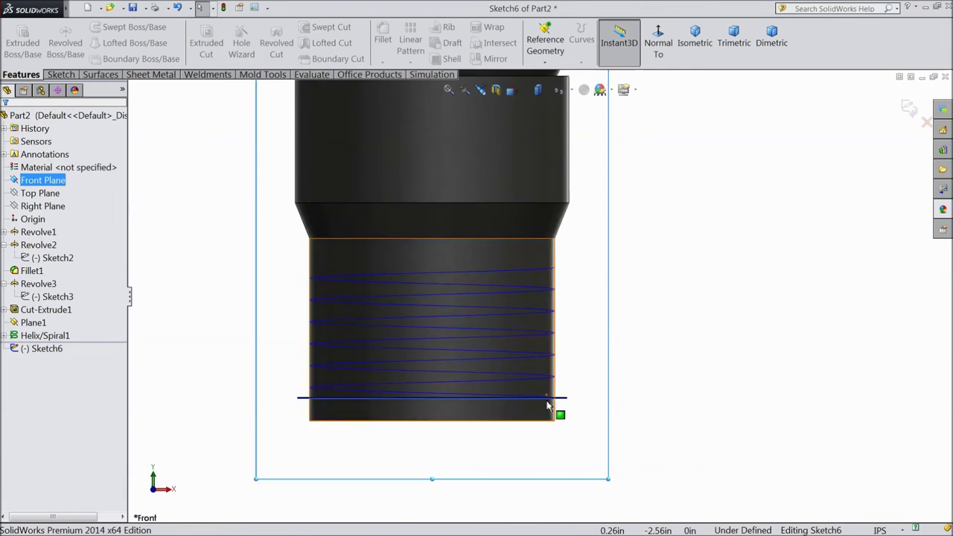
scroll(555, 372, "down", 5)
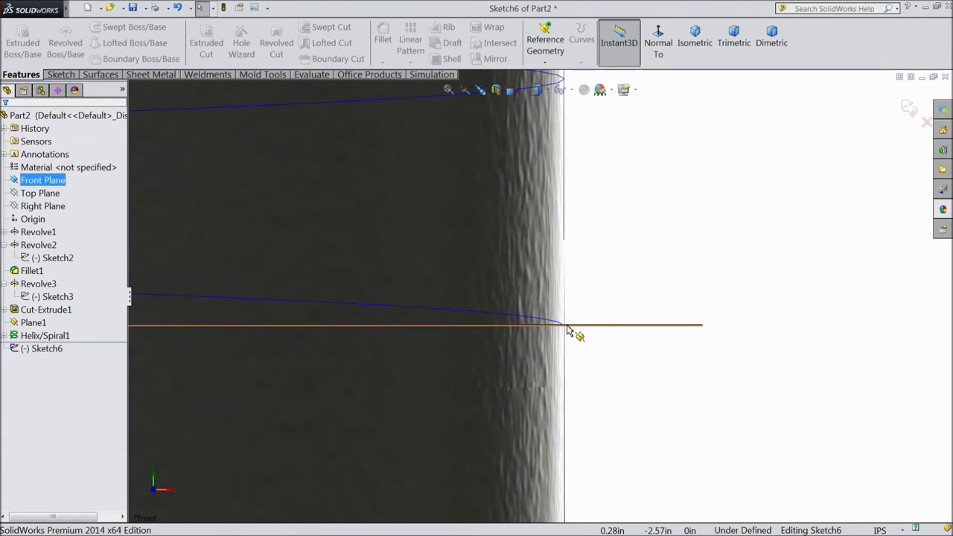
Step: Sketch a closed triangle at the helix's start, with its tip inside the body and a vertical side about 0.028 in long on the body's edge
left_click(61, 74)
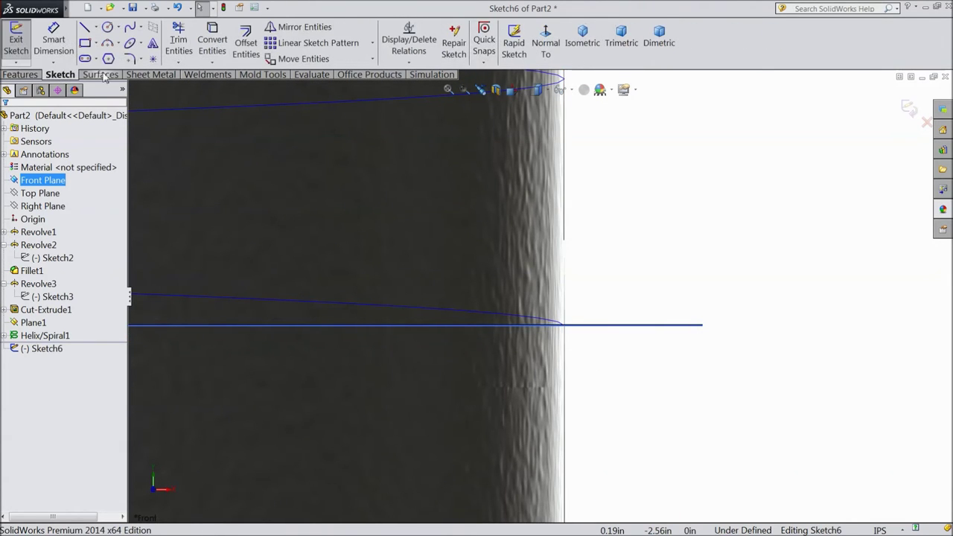
left_click(86, 28)
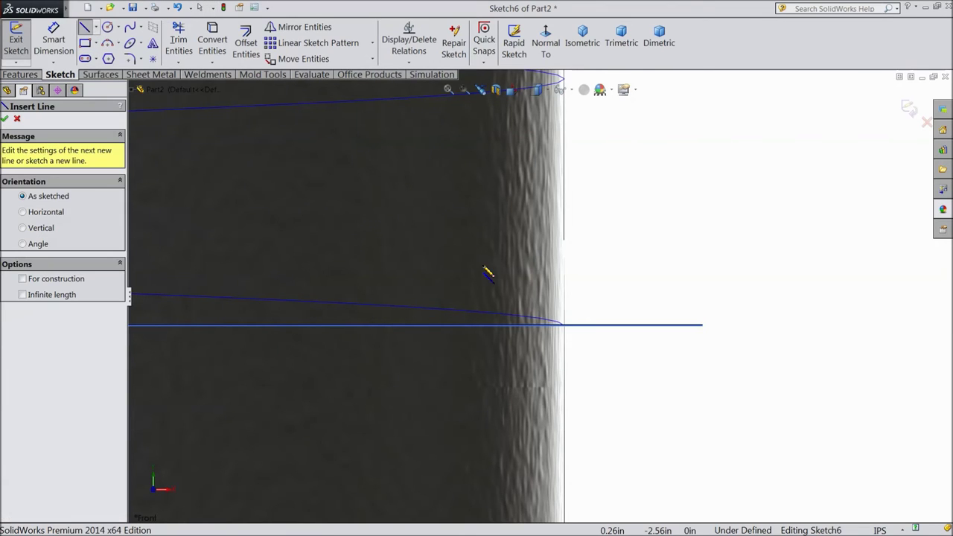
scroll(551, 350, "down", 1)
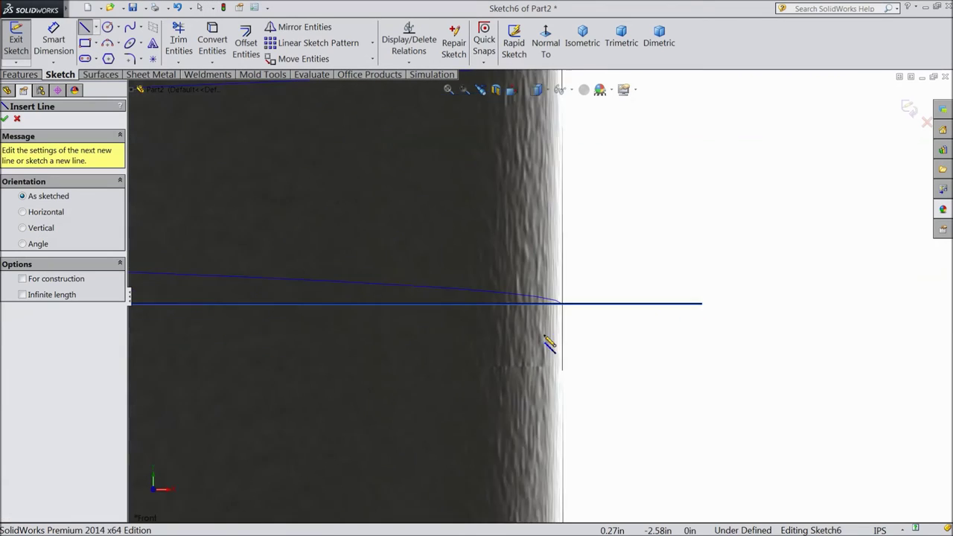
left_click(567, 216)
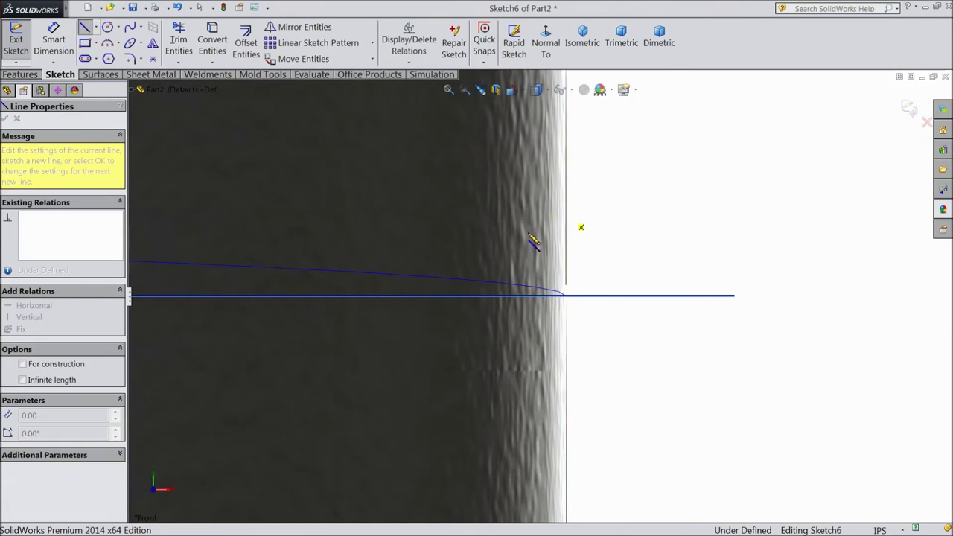
left_click(423, 296)
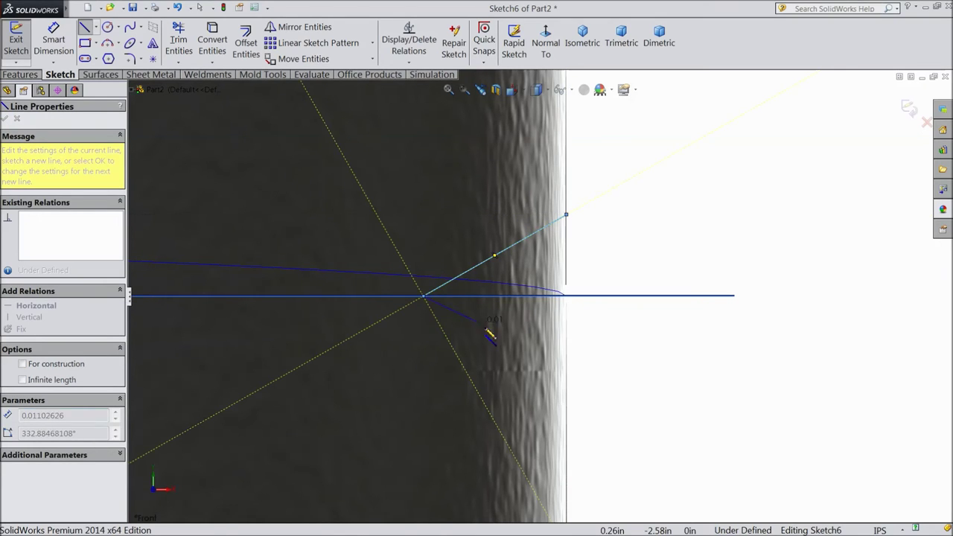
left_click(567, 384)
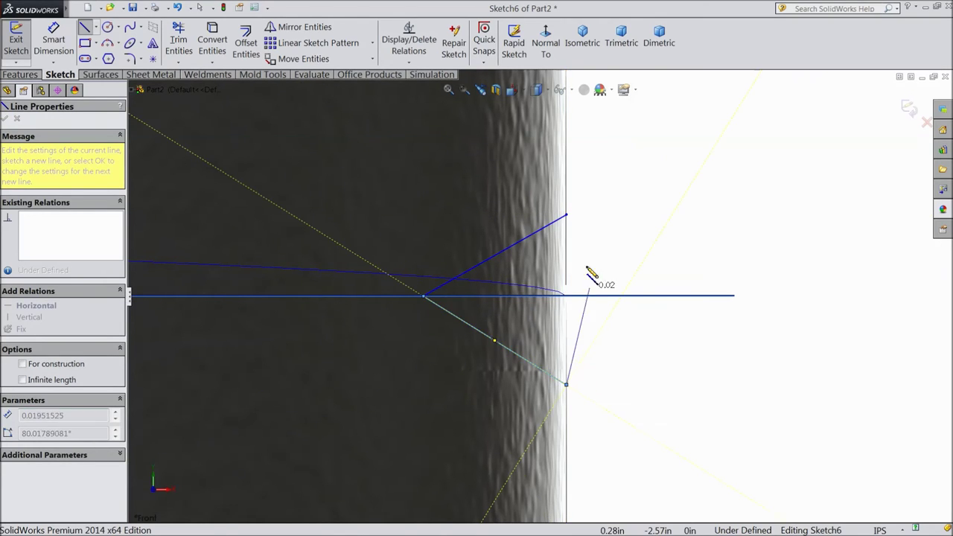
left_click(567, 216)
right_click(602, 210)
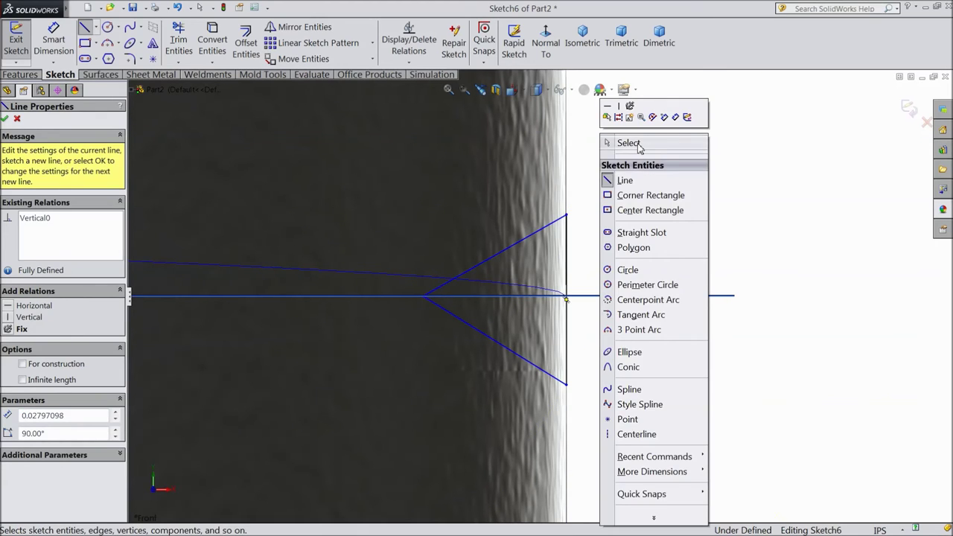
left_click(637, 145)
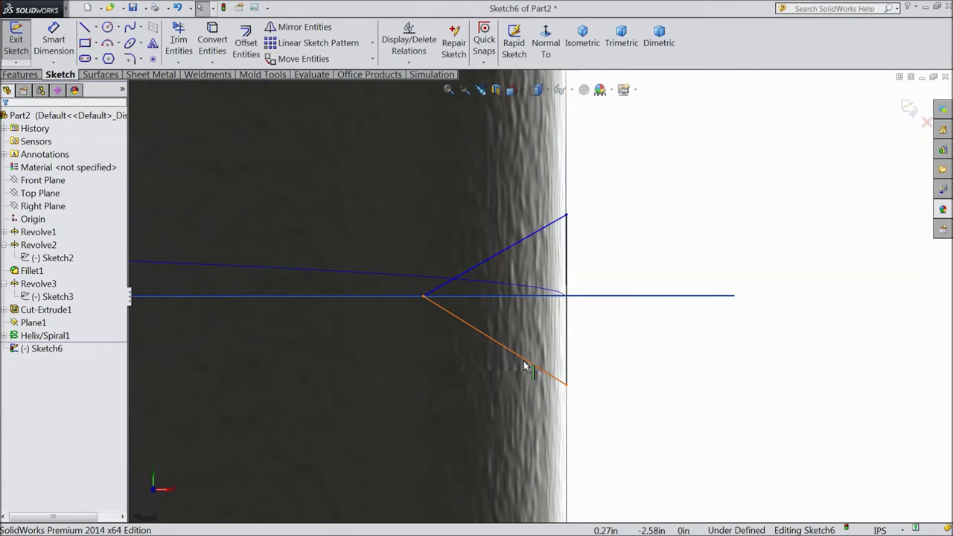
left_click(526, 365)
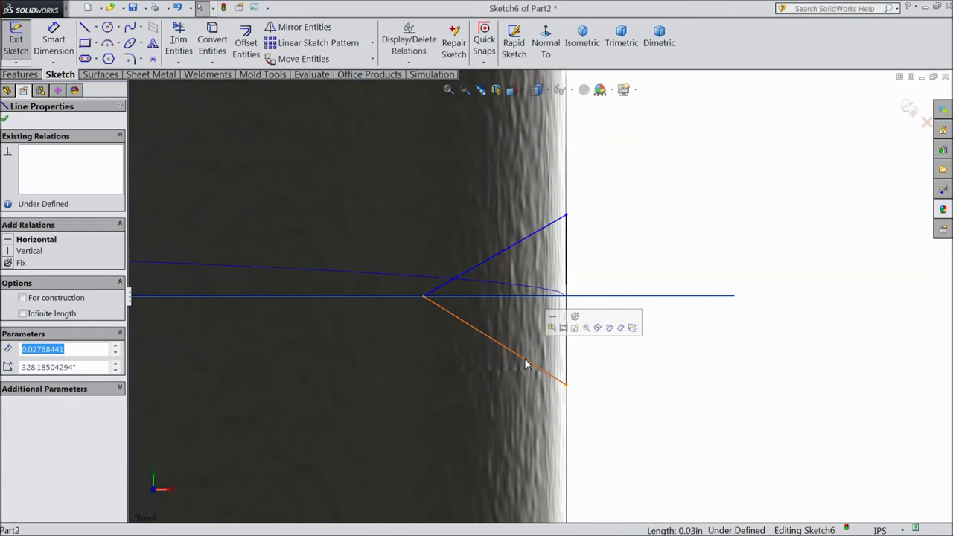
left_click(555, 303, "ctrl")
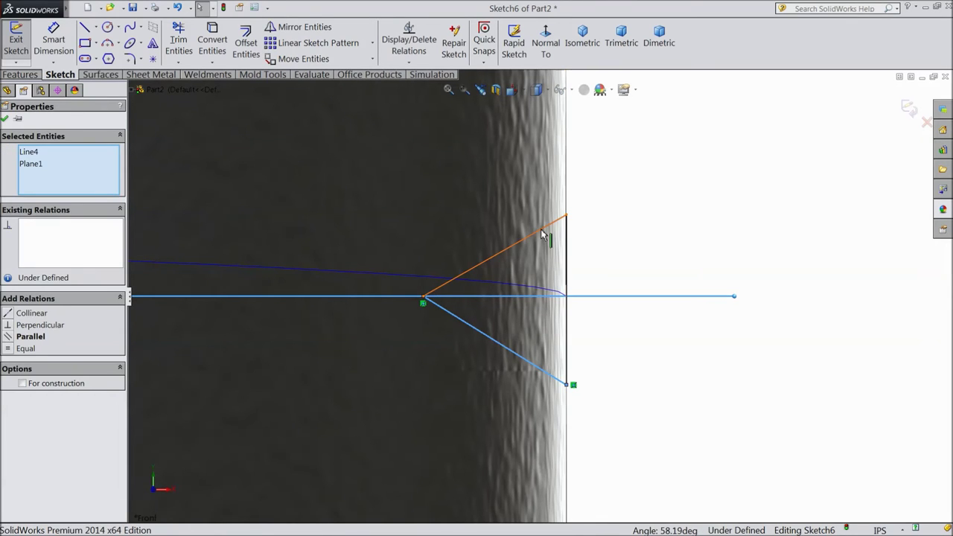
left_click(542, 234, "ctrl")
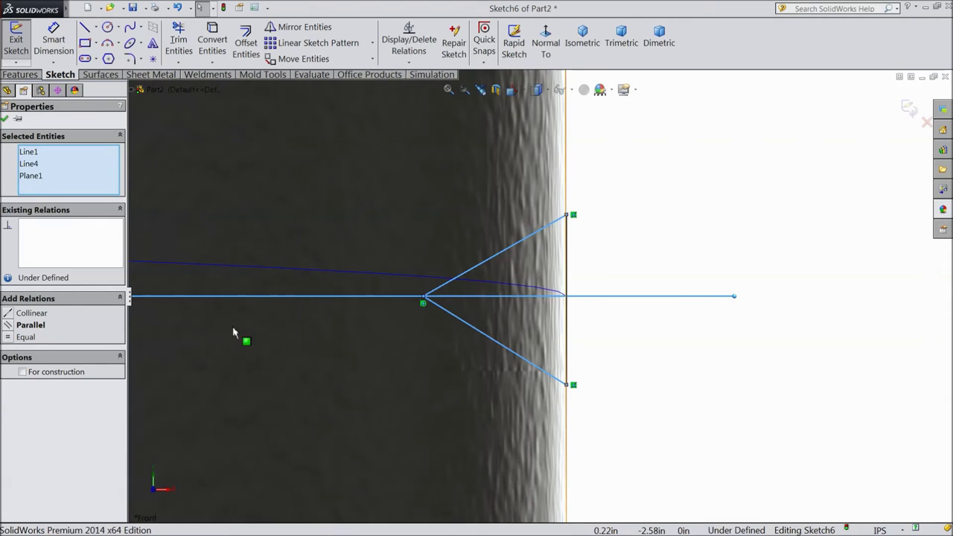
left_click(645, 231)
Step: Make the triangle's two slanted lines equal in length
left_click(540, 367)
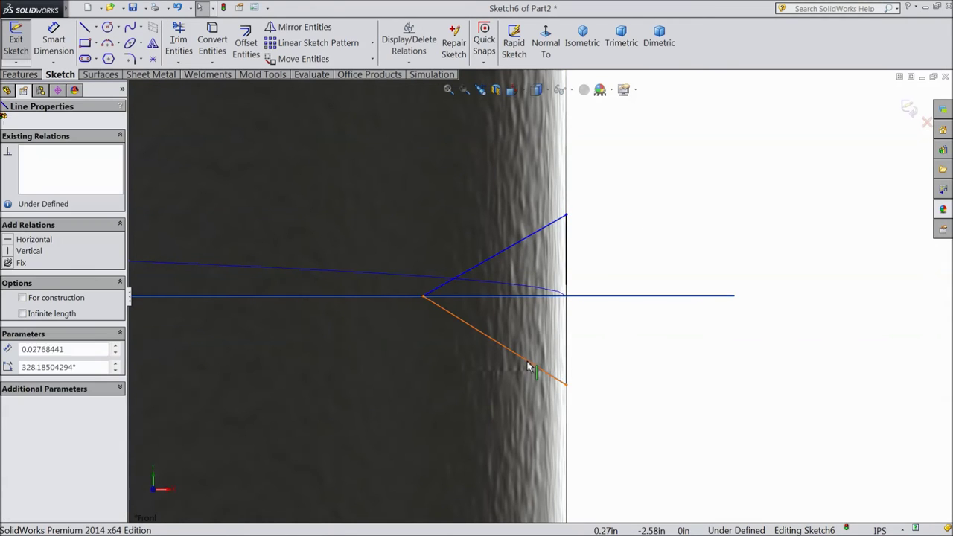
left_click(530, 237, "ctrl")
left_click(615, 198)
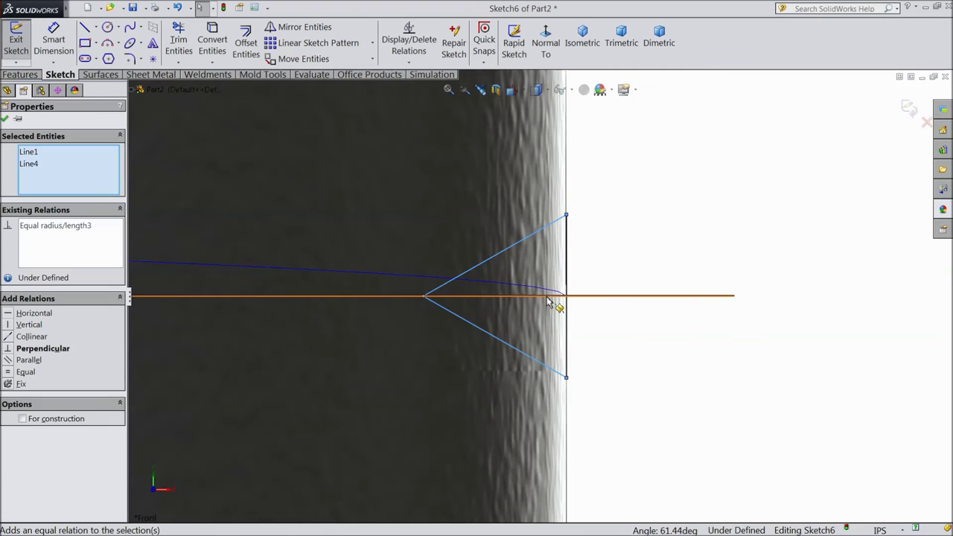
Step: Draw a horizontal centerline from the helix's start to the triangle's tip, and a vertical one about 0.015 in long down from the tip
left_click(95, 28)
left_click(111, 57)
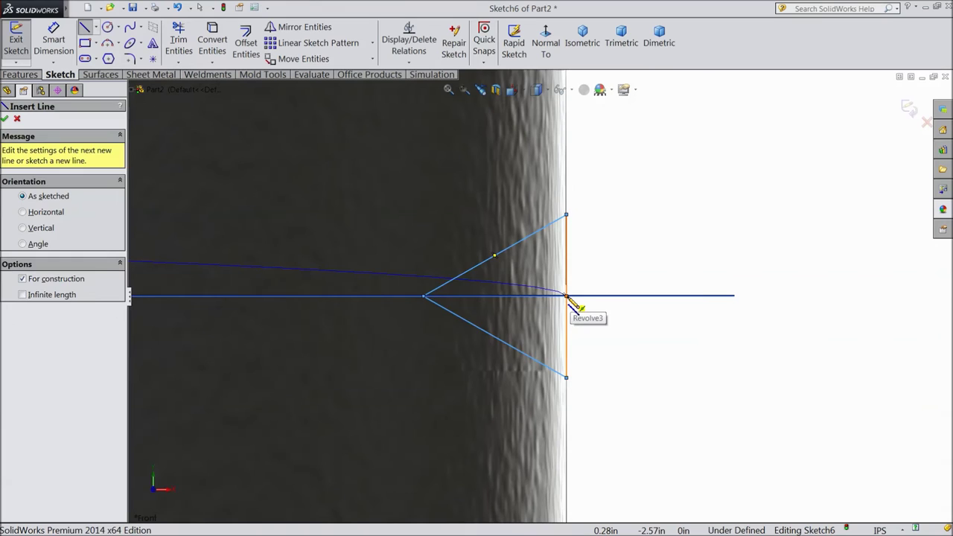
left_click(567, 296)
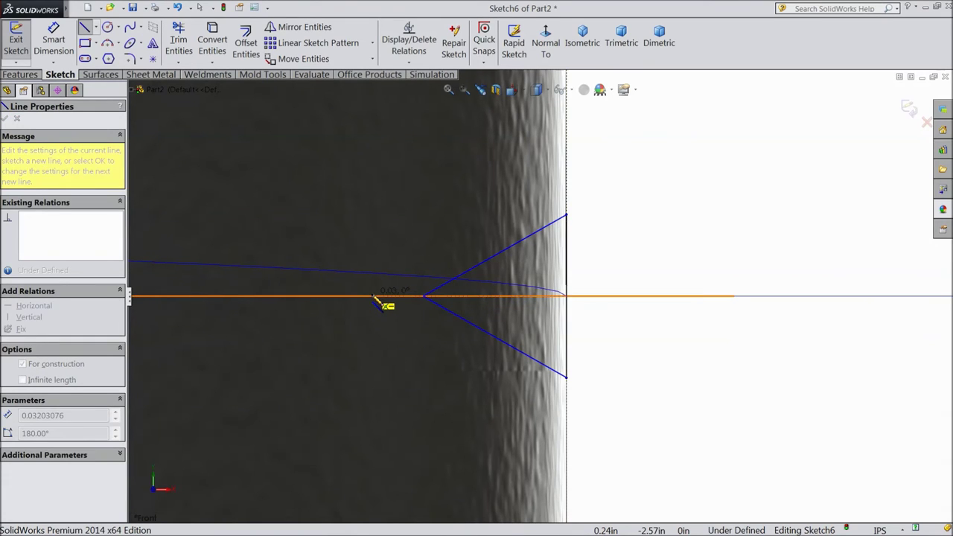
left_click(424, 296)
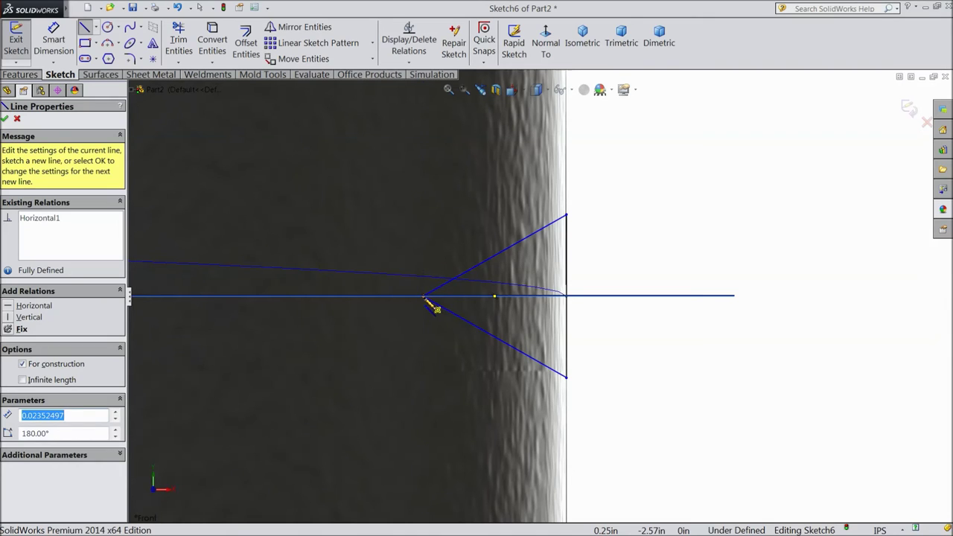
left_click(424, 390)
right_click(462, 400)
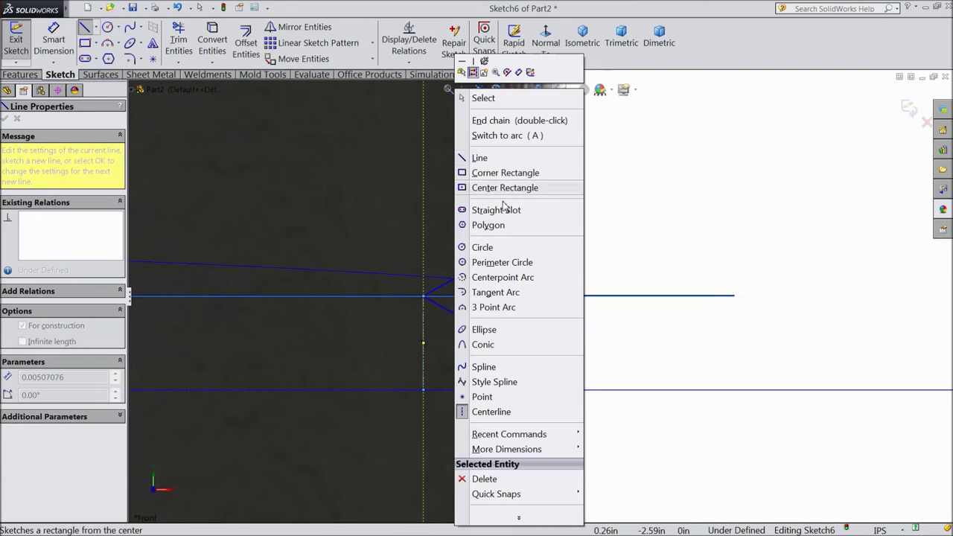
left_click(484, 98)
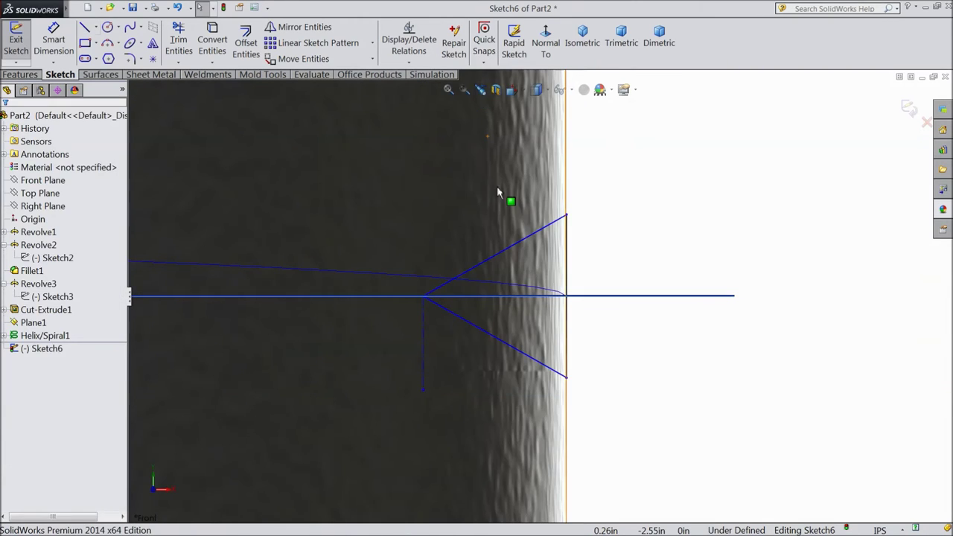
Step: Make the triangle's two slanted lines symmetric about the horizontal centerline
left_click(534, 296)
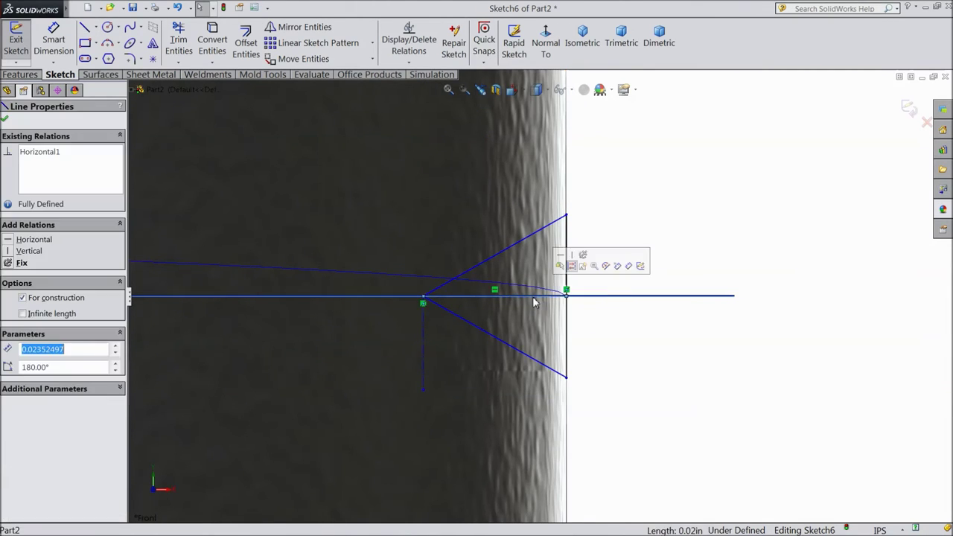
left_click(502, 341)
left_click(508, 252, "ctrl")
left_click(566, 240, "ctrl")
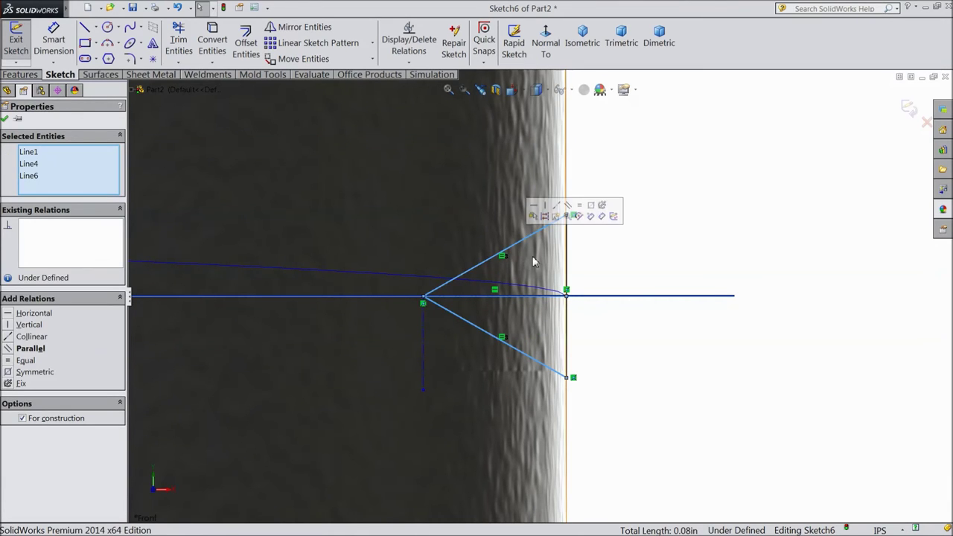
left_click(613, 214)
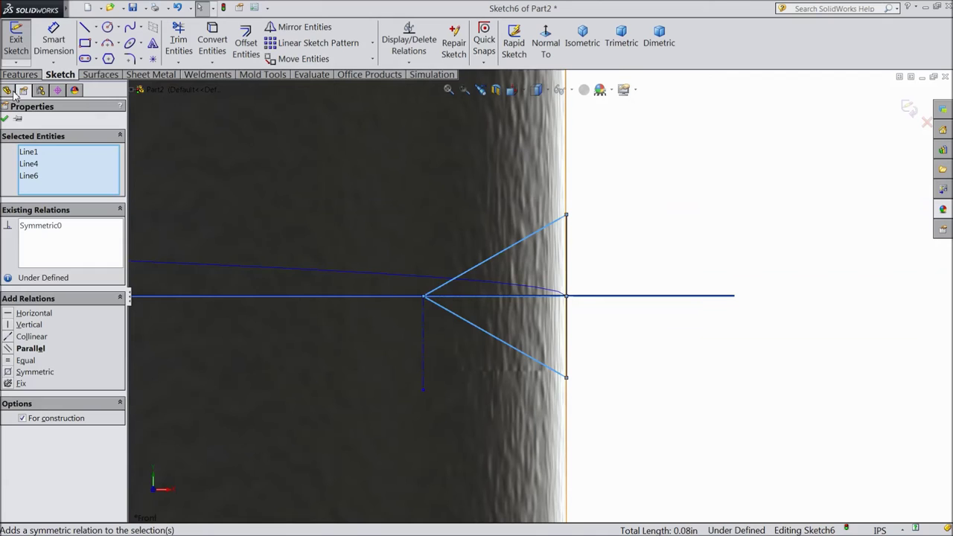
Step: Dimension the angle between the triangle's two slanted lines as 65 degrees
left_click(54, 40)
left_click(522, 250)
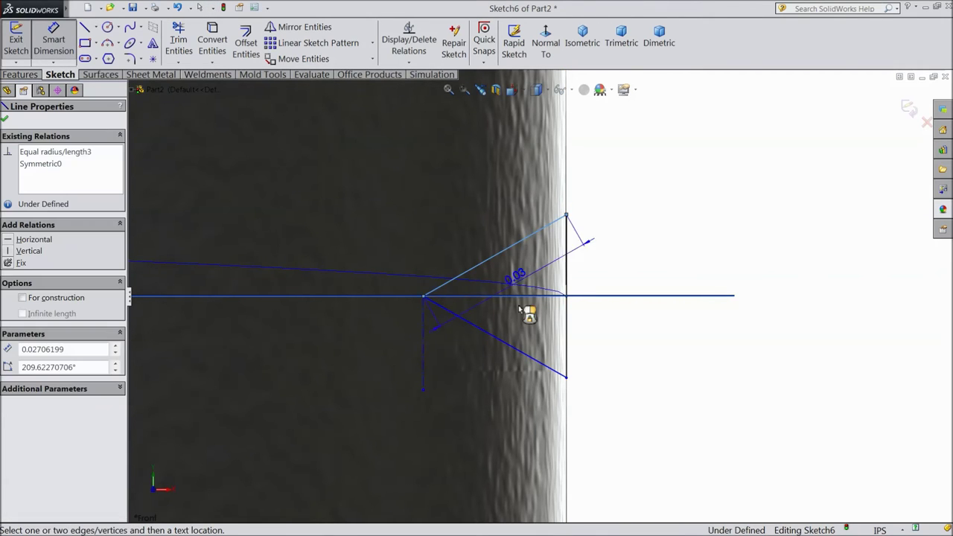
left_click(519, 352)
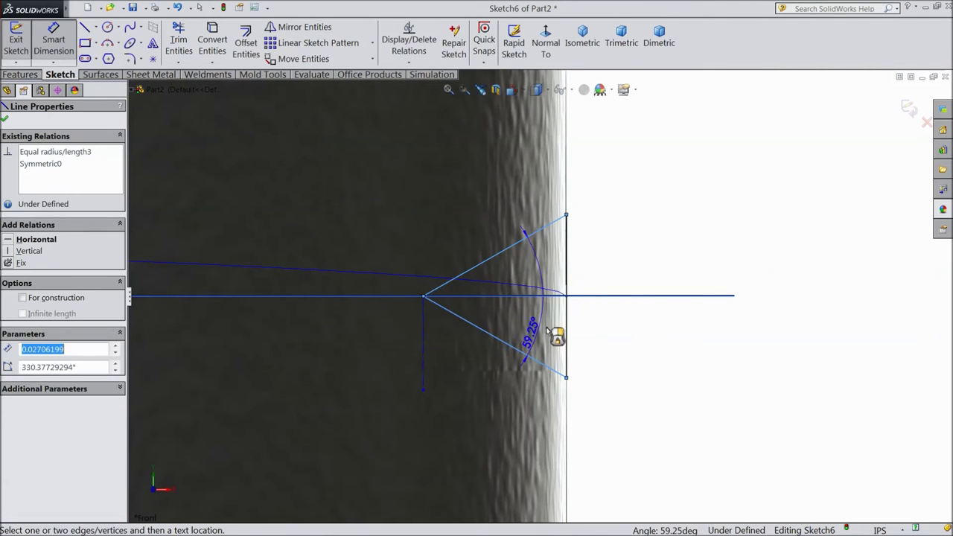
left_click(641, 286)
type("65")
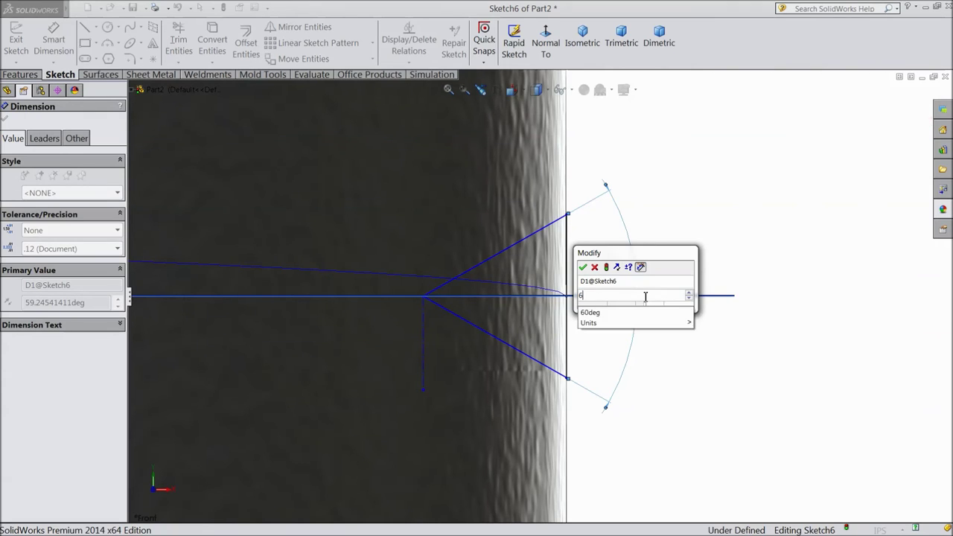
left_click(584, 269)
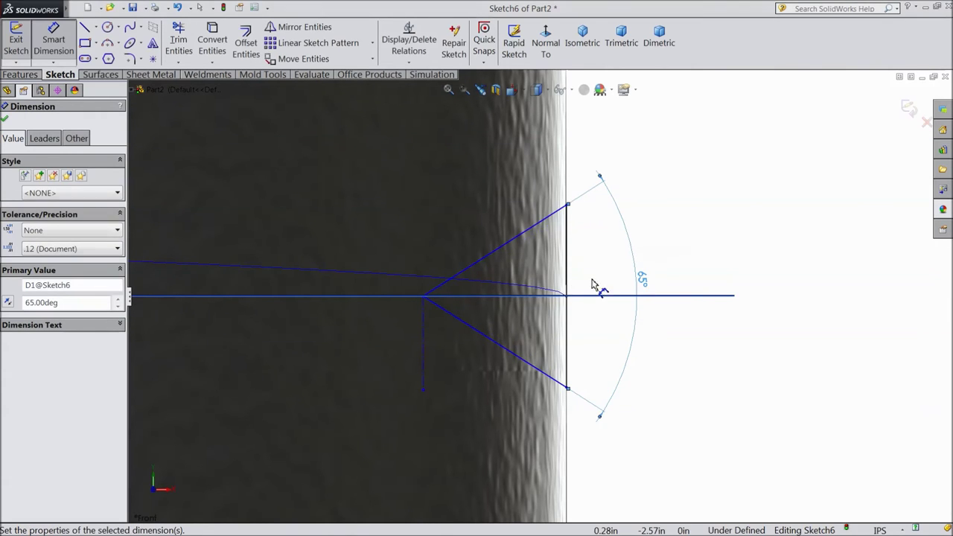
Step: Draw a vertical centerline about 0.04 in long upward from the midpoint of the body's lower end edge
scroll(579, 336, "up", 8)
scroll(415, 350, "up", 4)
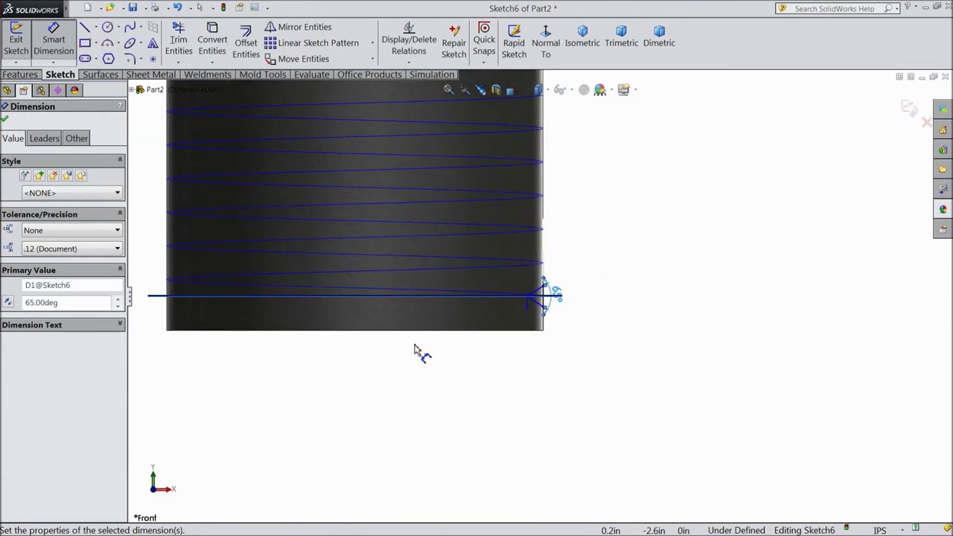
left_click(97, 28)
left_click(108, 55)
scroll(428, 274, "down", 3)
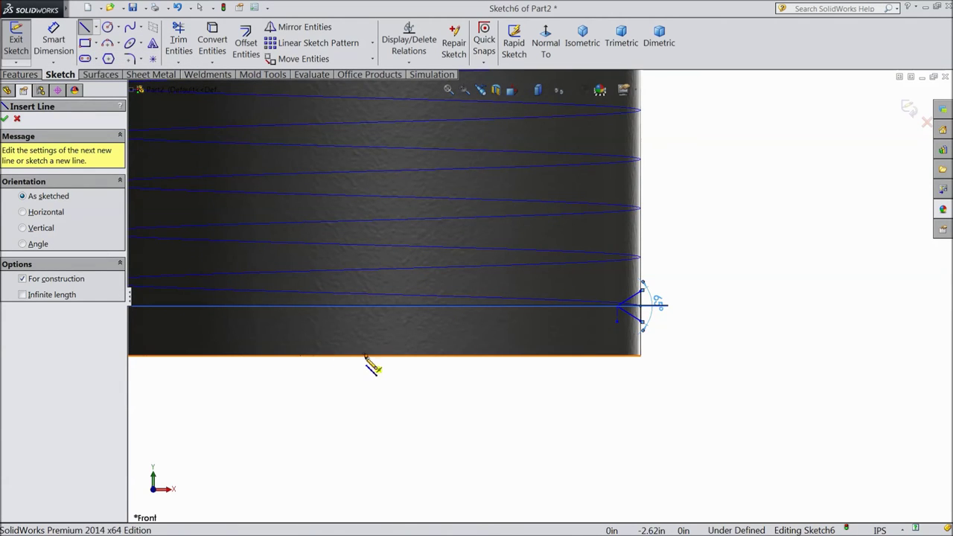
left_click(366, 355)
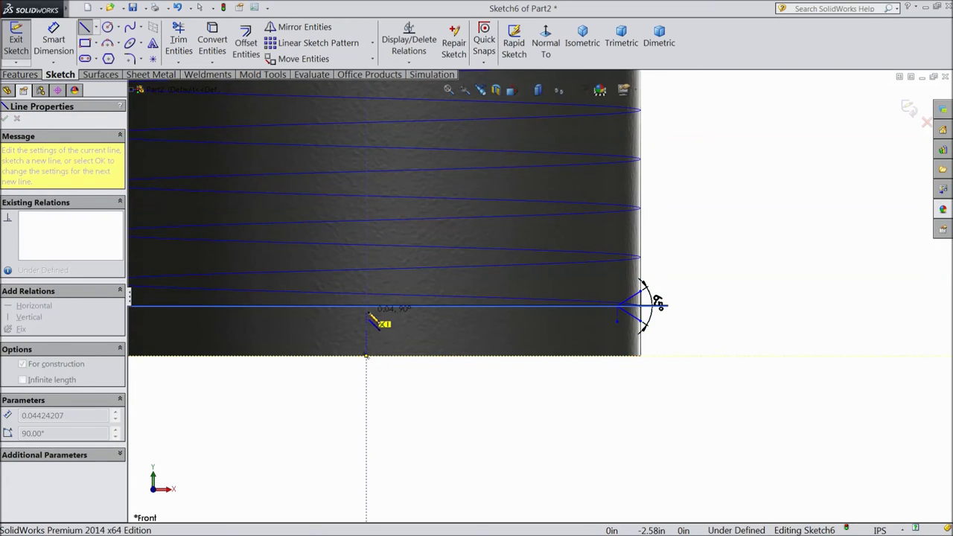
right_click(387, 333)
left_click(419, 99)
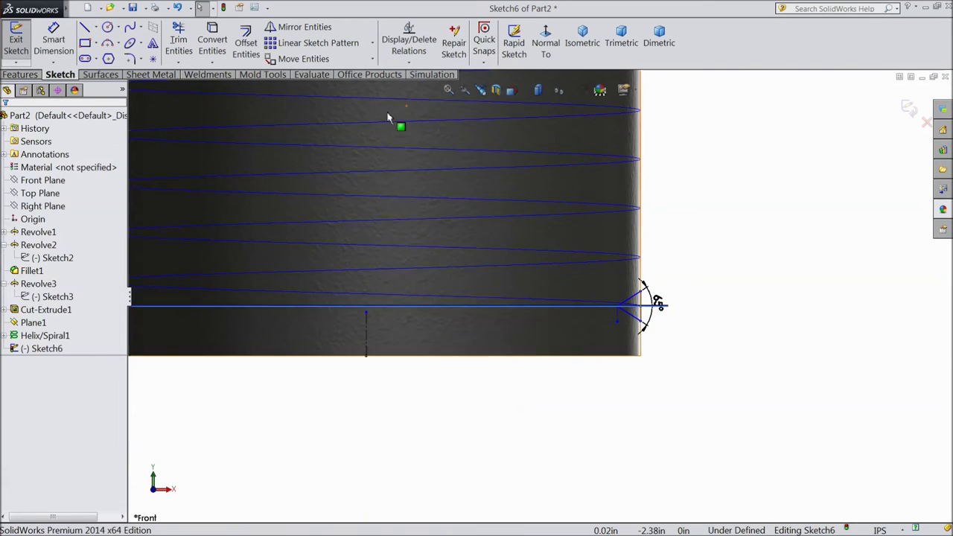
Step: Dimension the horizontal distance between the two vertical centerlines as 0.2385 in and finish the thread profile sketch
scroll(481, 281, "down", 3)
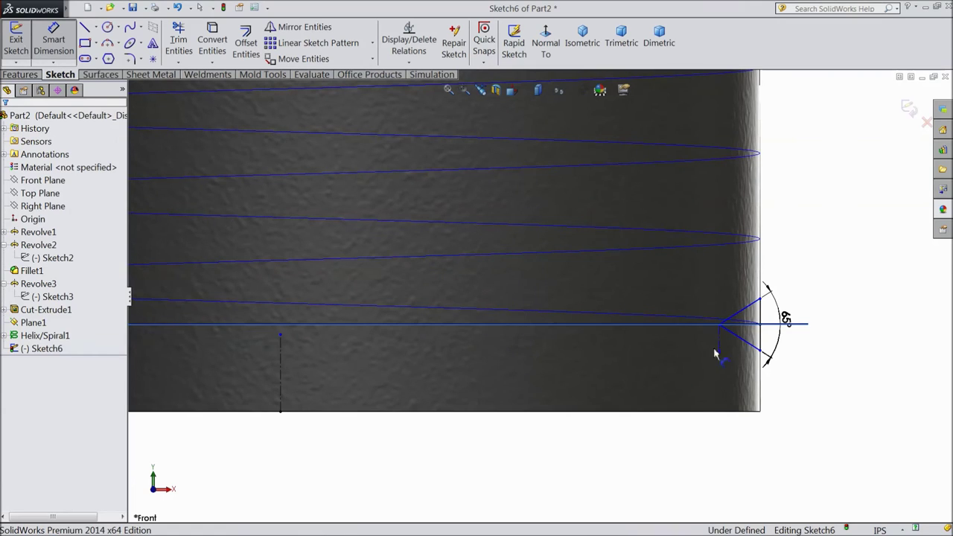
left_click(617, 315)
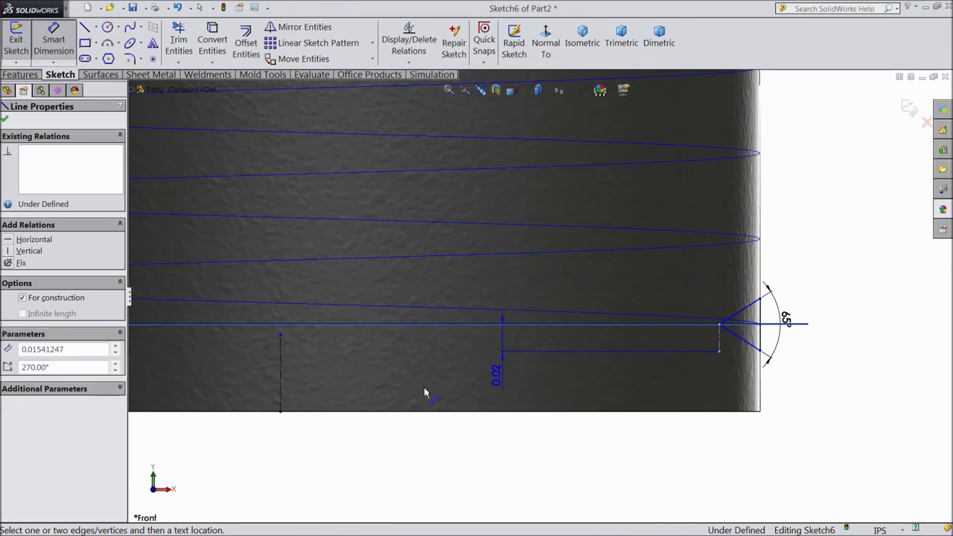
left_click(281, 375)
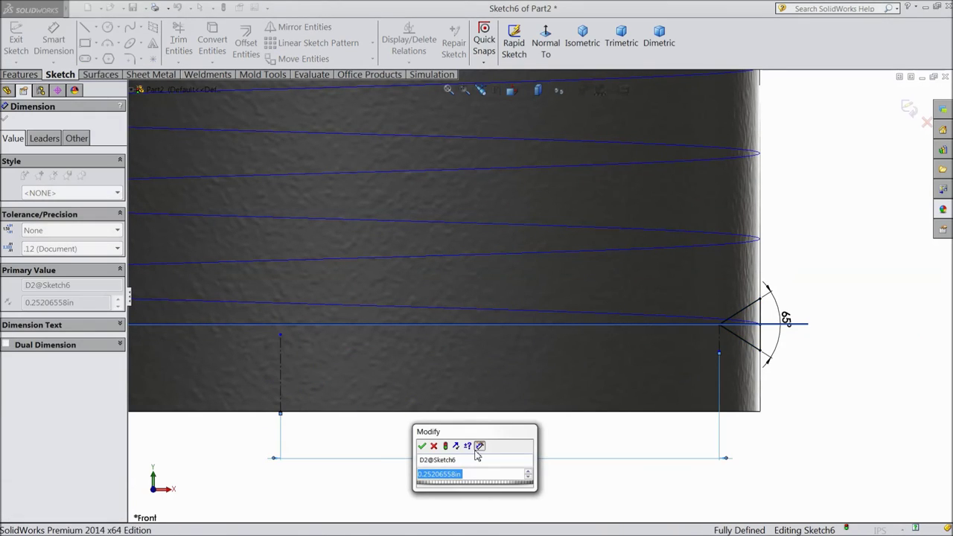
type("0.2385")
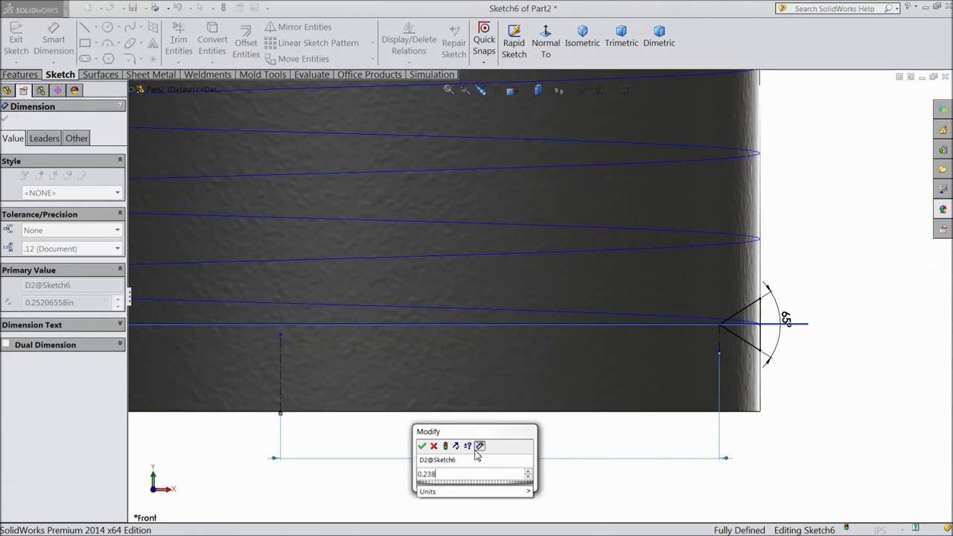
left_click(423, 447)
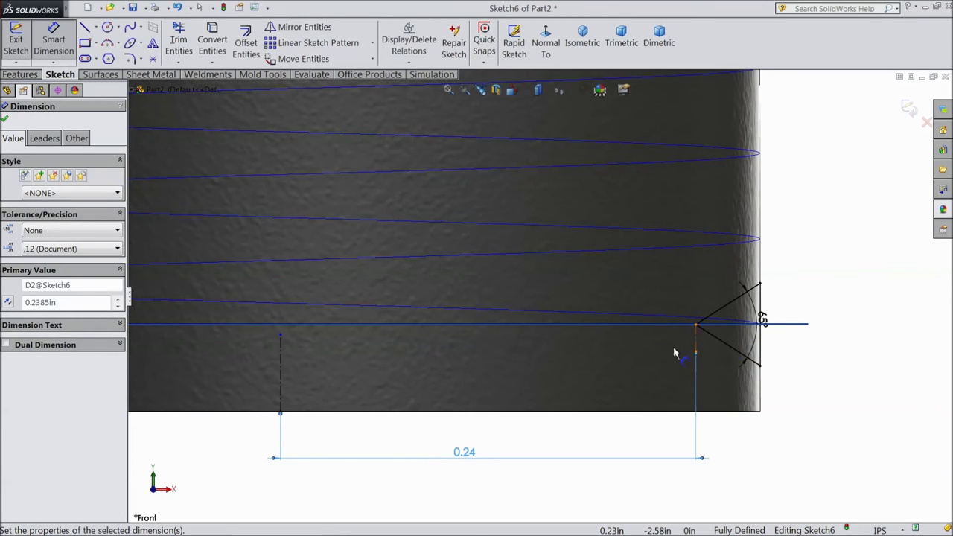
left_click(5, 120)
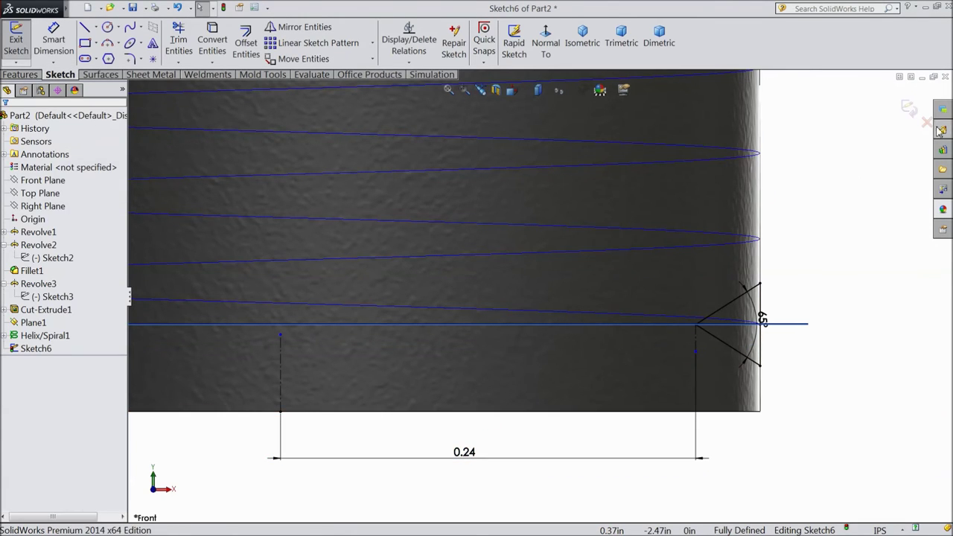
left_click(912, 110)
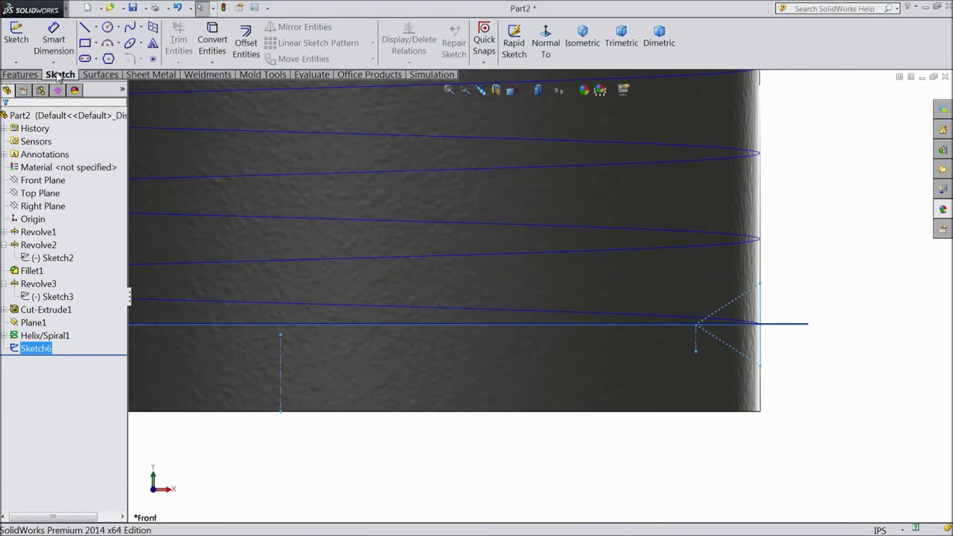
Step: Create a swept cut in the body using the triangular sketch as the profile and the helix as the path
left_click(21, 75)
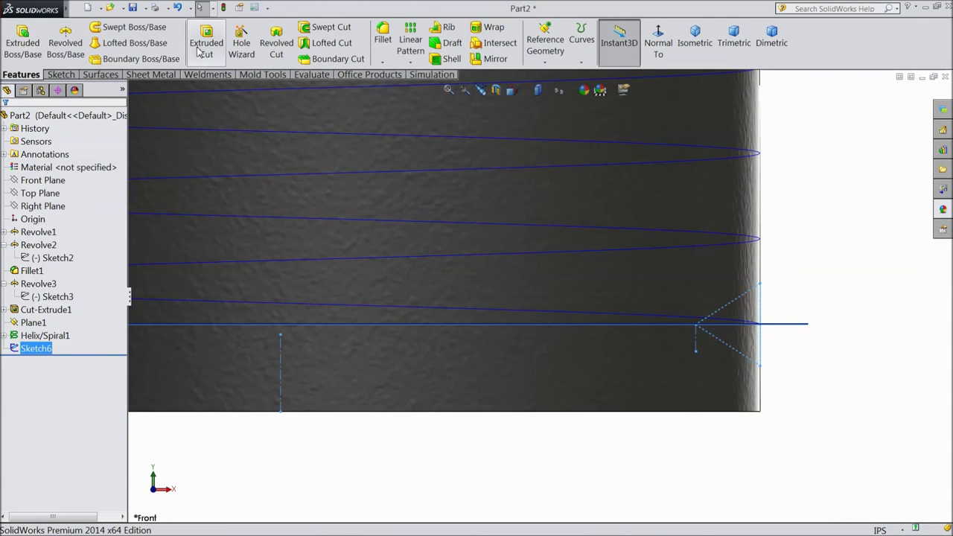
left_click(328, 26)
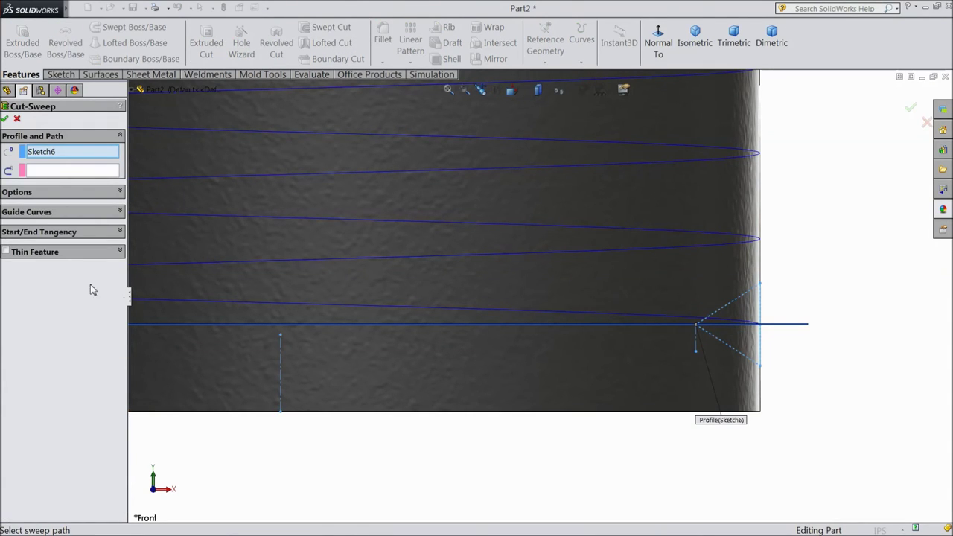
left_click(53, 175)
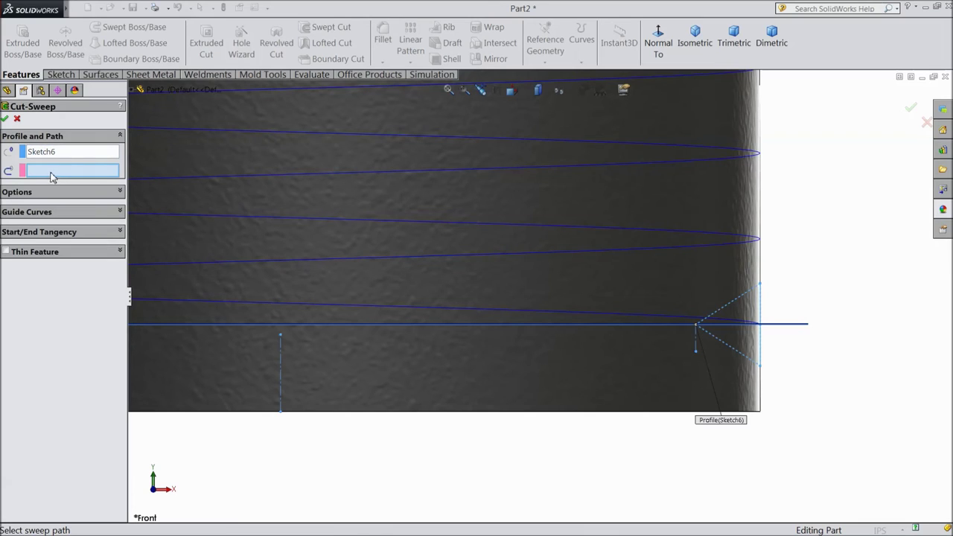
left_click(743, 246)
scroll(556, 286, "up", 3)
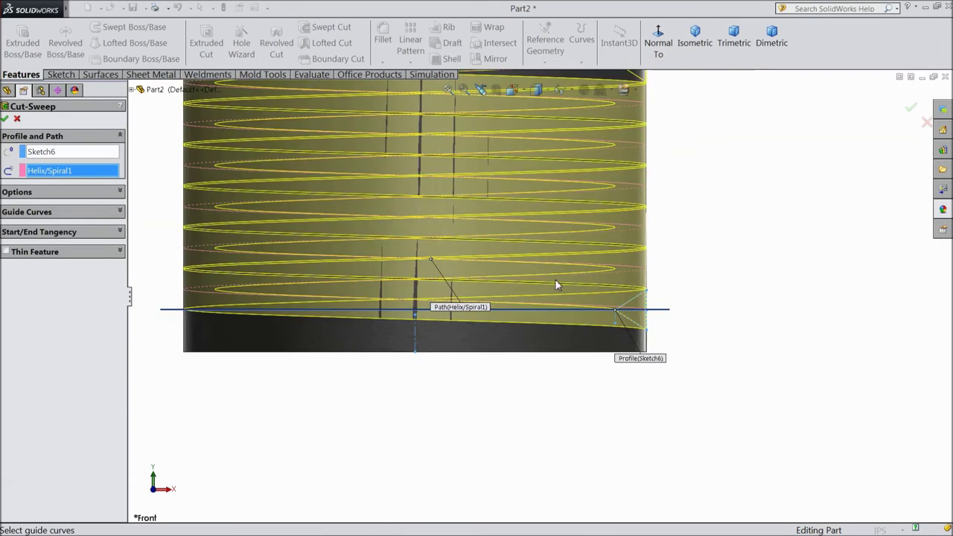
scroll(556, 285, "up", 2)
scroll(423, 207, "down", 1)
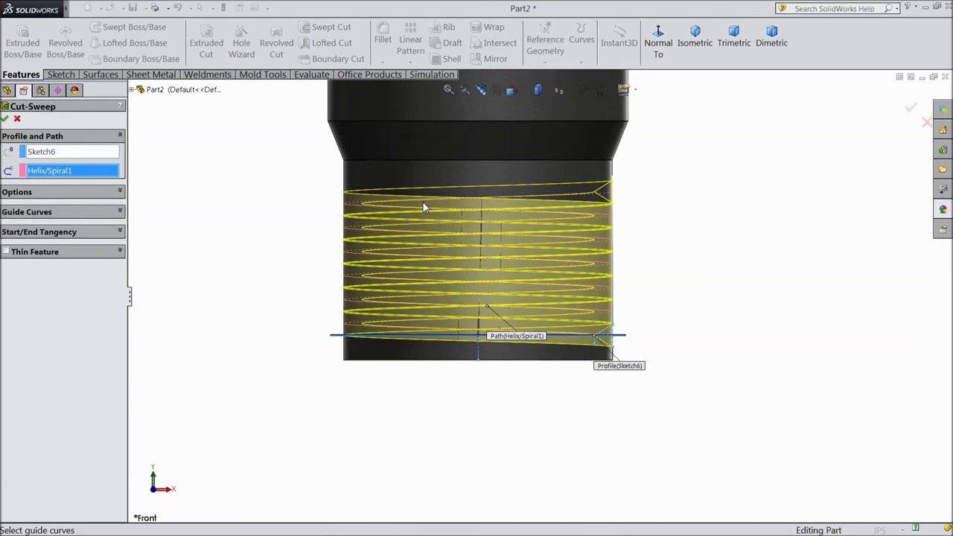
left_click(5, 120)
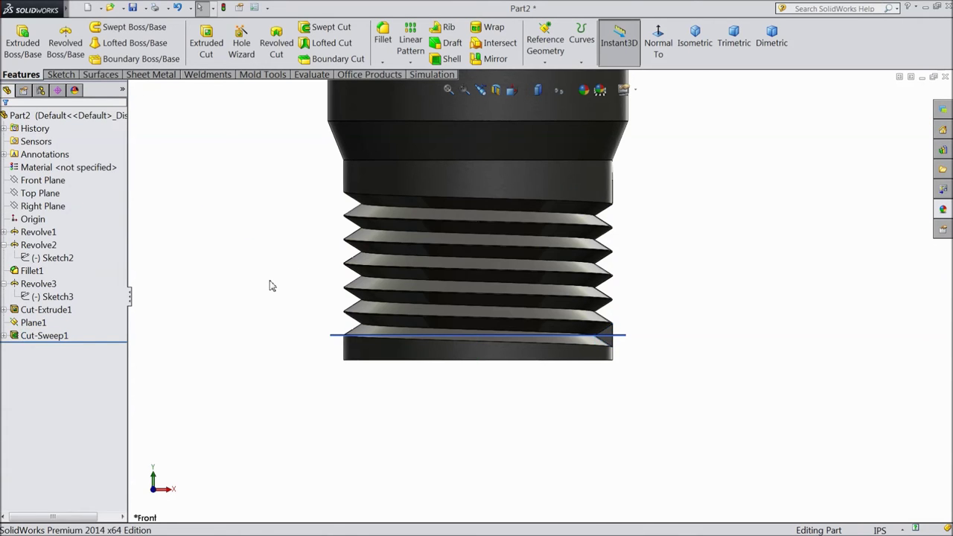
Step: Hide Plane1 at the lower end of the threaded body
middle_click_drag(276, 324, 292, 368)
left_click(33, 322)
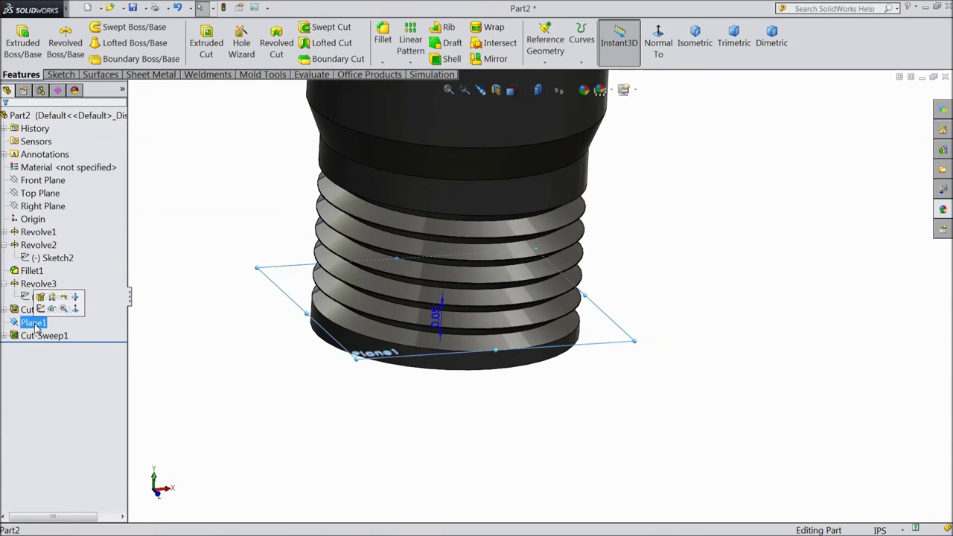
left_click(53, 311)
Step: Examine the cut thread and the whole spark plug from several angles
middle_click_drag(236, 366, 426, 223)
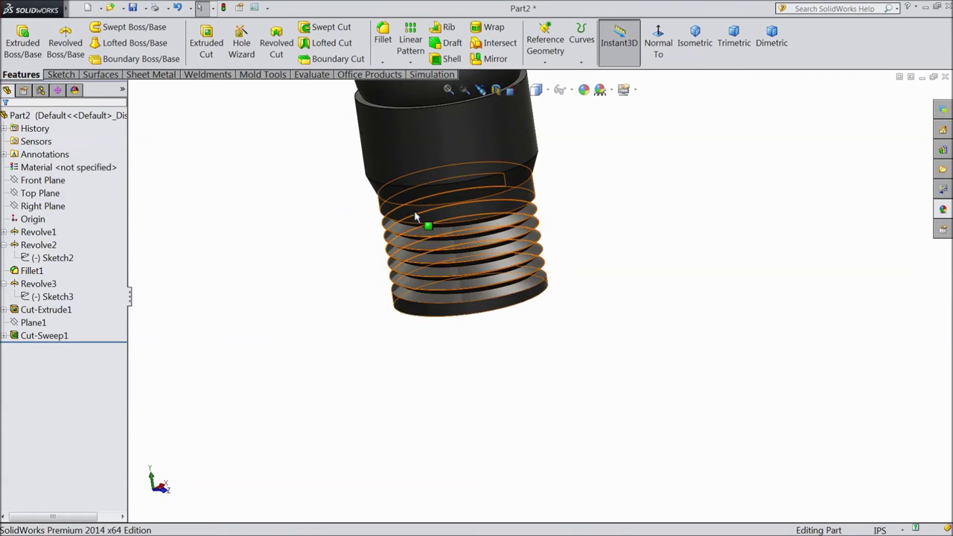
scroll(333, 335, "up", 3)
middle_click_drag(332, 334, 355, 256)
scroll(328, 326, "down", 4)
middle_click_drag(334, 312, 386, 294)
scroll(385, 294, "down", 3)
scroll(403, 353, "up", 2)
middle_click_drag(401, 352, 405, 318)
scroll(584, 306, "up", 2)
middle_click_drag(584, 307, 426, 394)
scroll(361, 367, "down", 2)
middle_click_drag(361, 367, 345, 371)
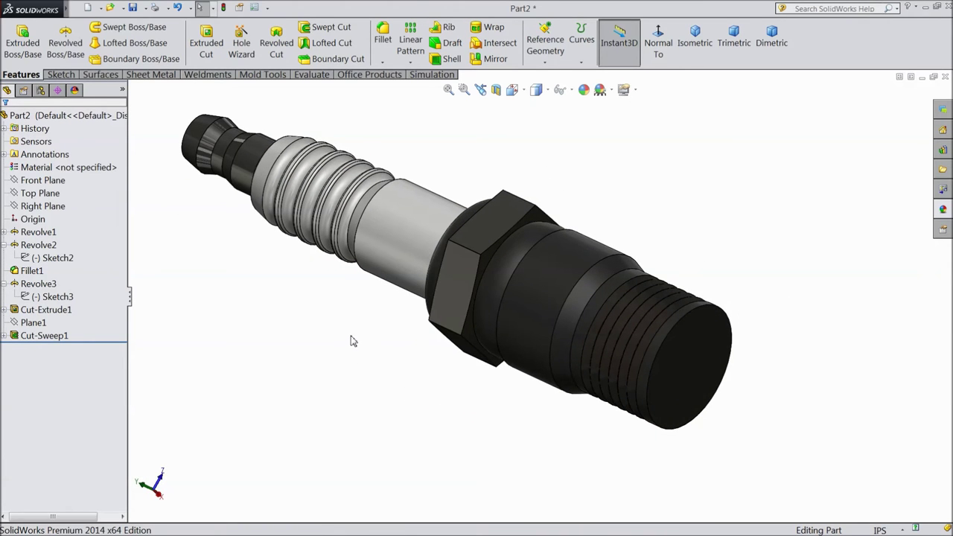
scroll(365, 369, "down", 1)
scroll(605, 264, "up", 3)
middle_click_drag(605, 263, 624, 324)
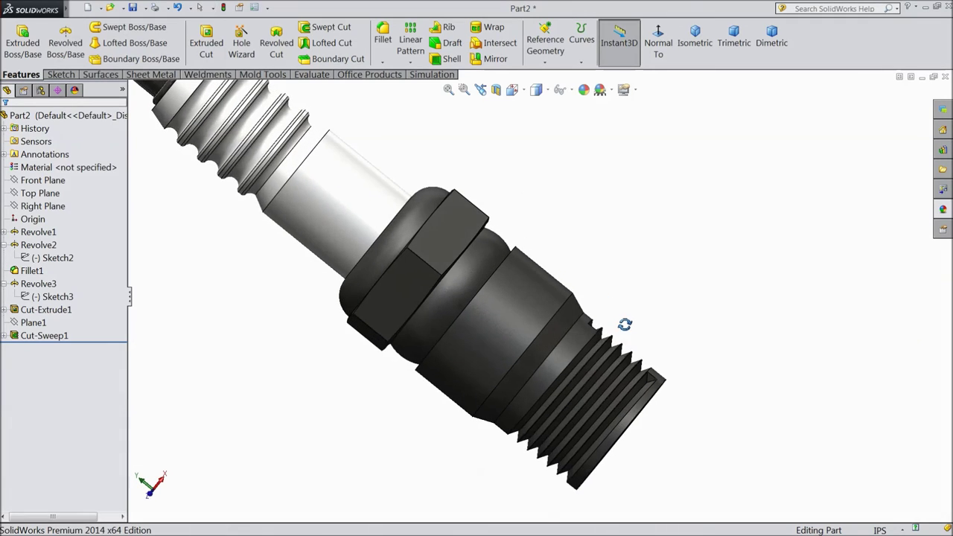
scroll(624, 410, "up", 2)
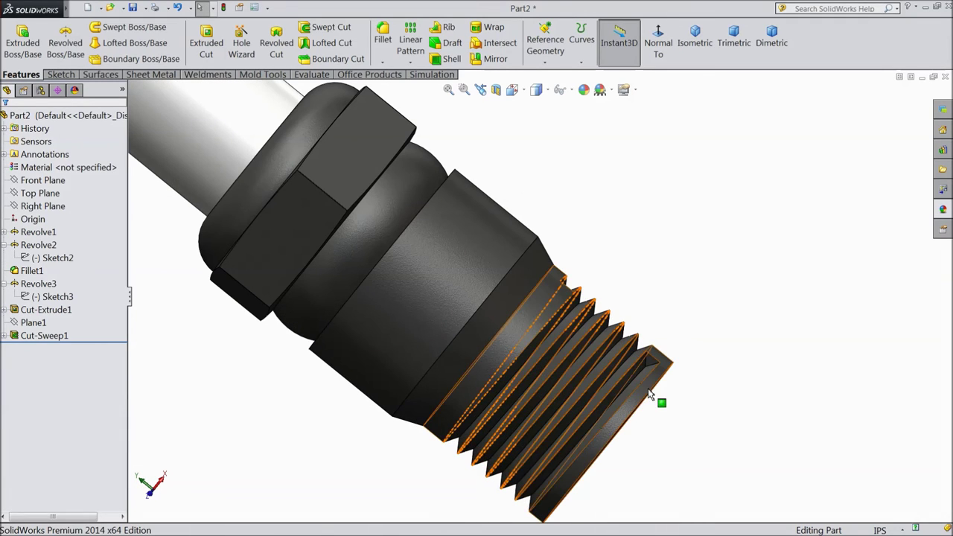
Step: Show the triangular profile sketch, Sketch6, belonging to the swept cut
left_click(6, 337)
left_click(37, 349)
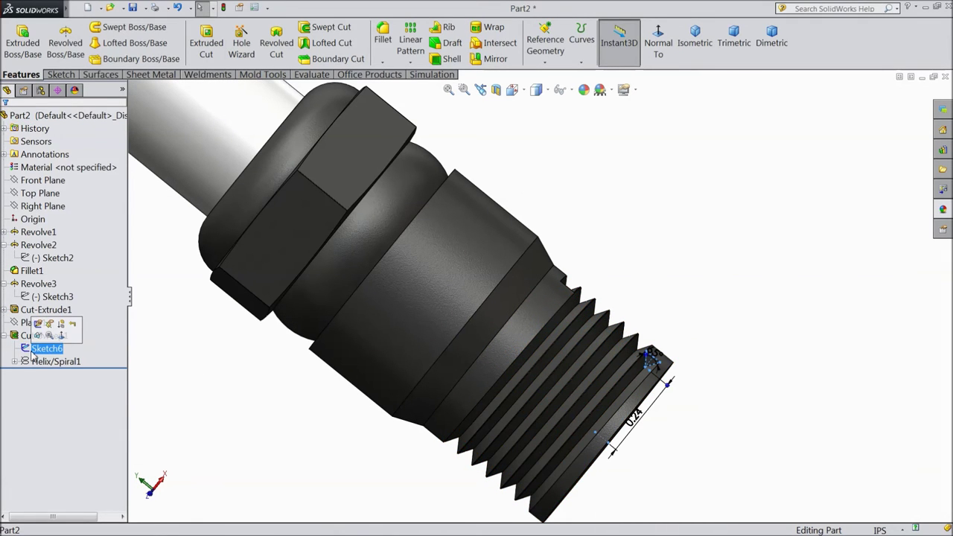
left_click(38, 337)
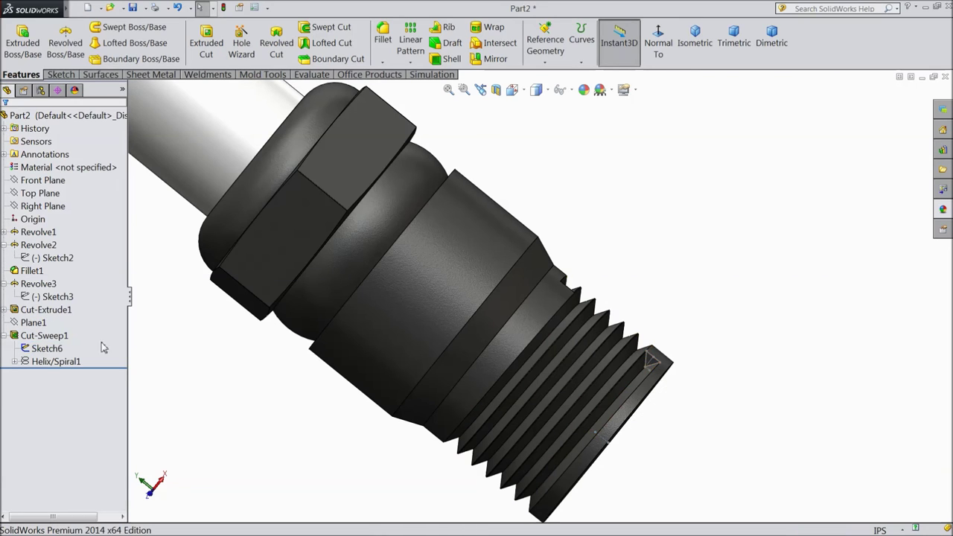
Step: Start a new sketch on the Front Plane, viewed normal to it at the thread's lower end
left_click(46, 184)
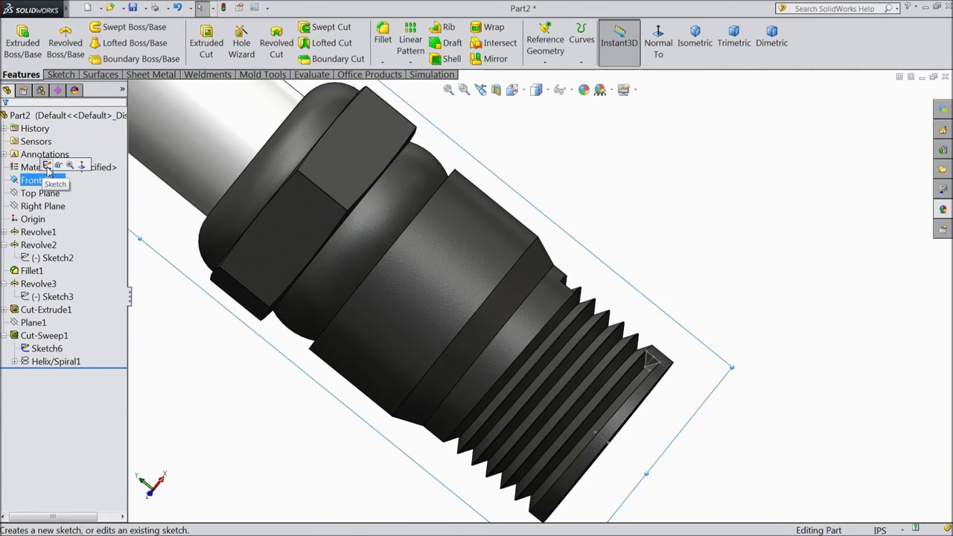
left_click(47, 165)
left_click(659, 43)
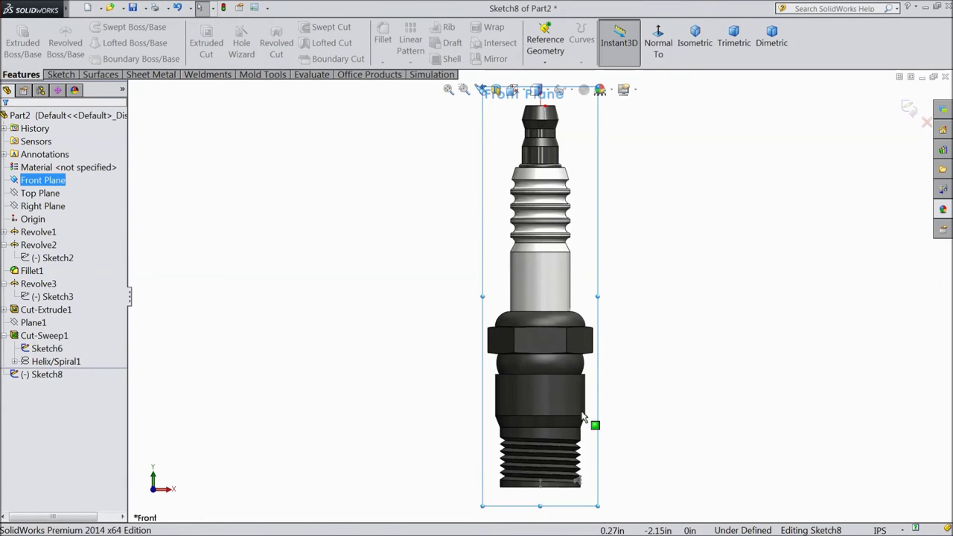
scroll(566, 492, "down", 10)
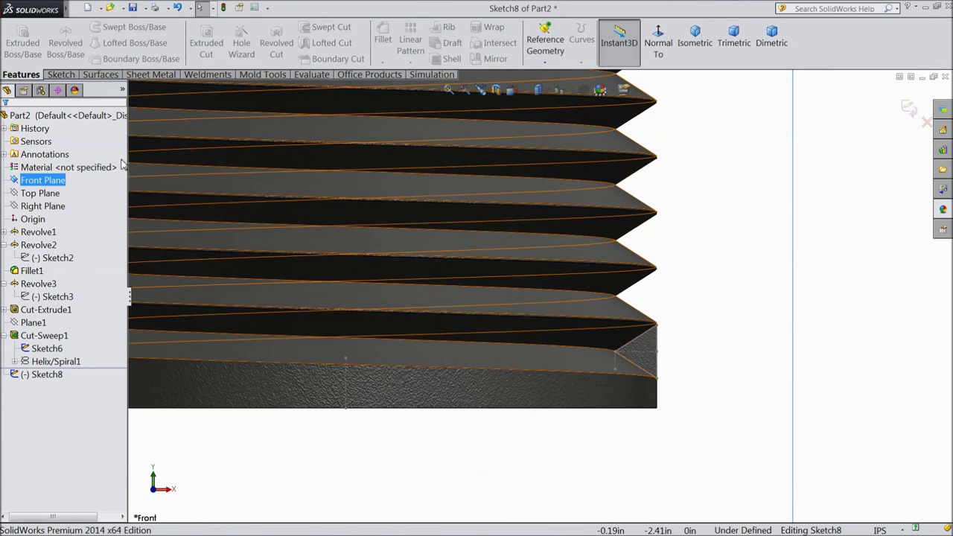
Step: Draw a closed four-line profile from the triangle's upper corner to its tip, down to the body's lower edge, out to the corner and back up
left_click(61, 74)
left_click(84, 27)
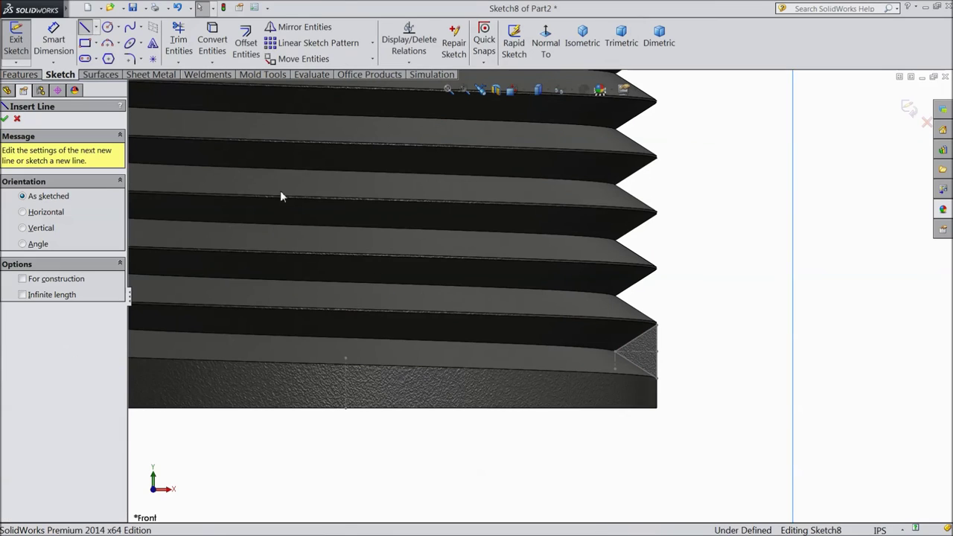
scroll(536, 374, "down", 3)
scroll(727, 316, "down", 2)
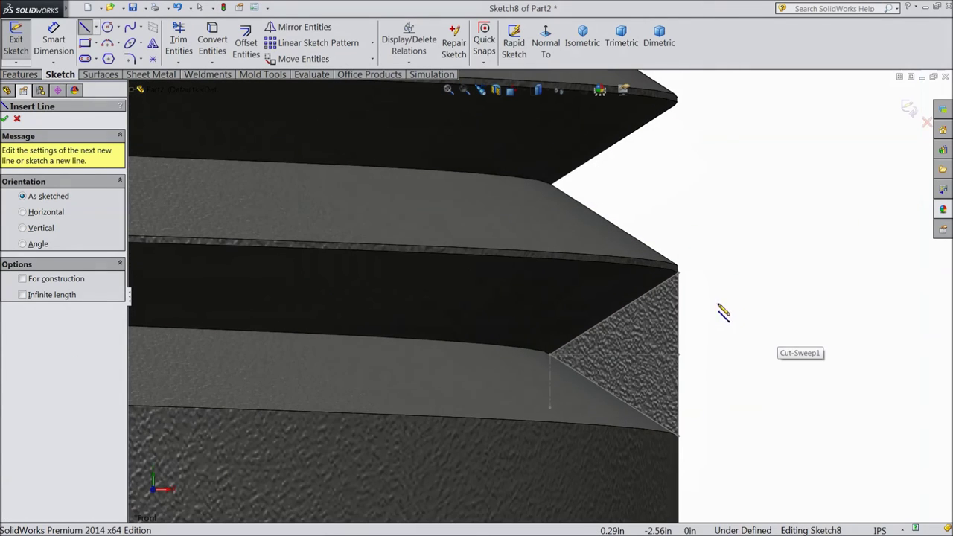
left_click(678, 274)
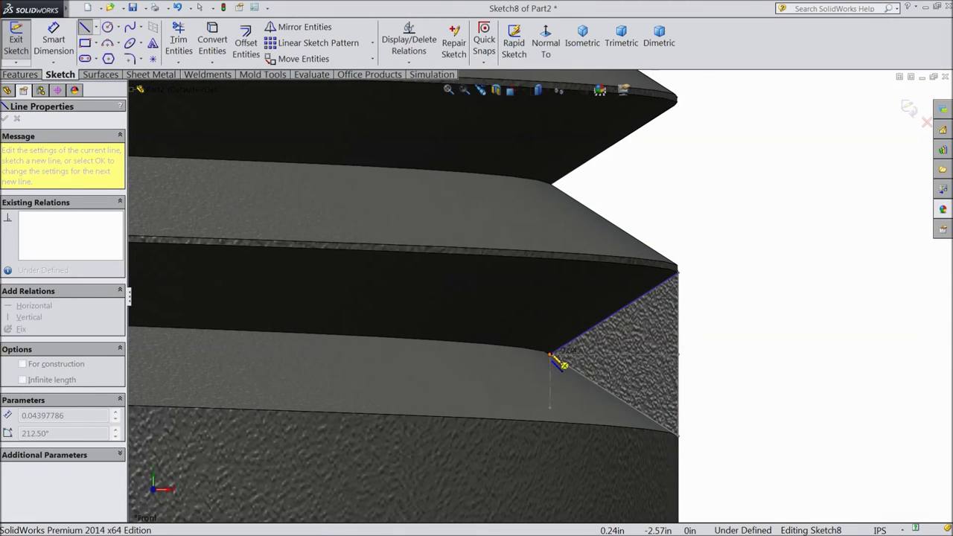
left_click(550, 356)
scroll(550, 357, "up", 2)
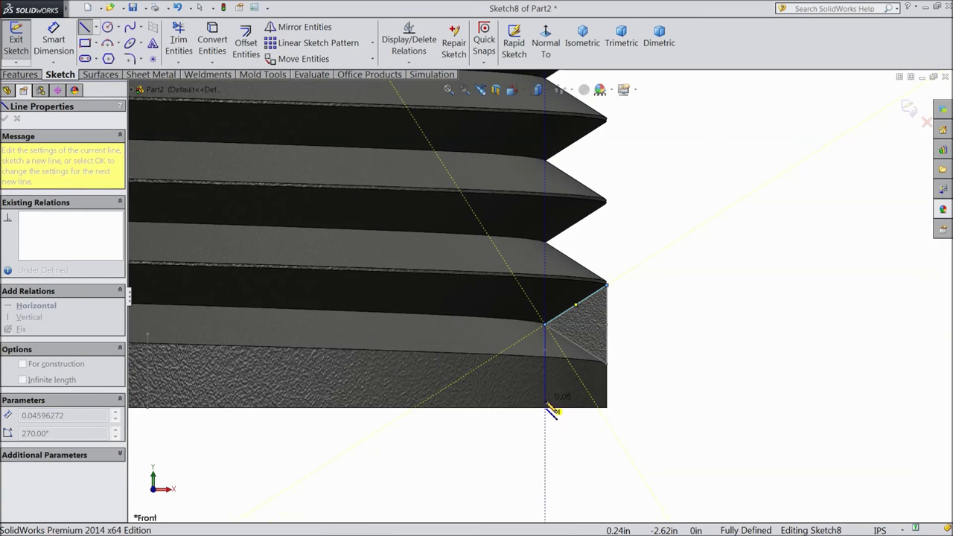
left_click(550, 411)
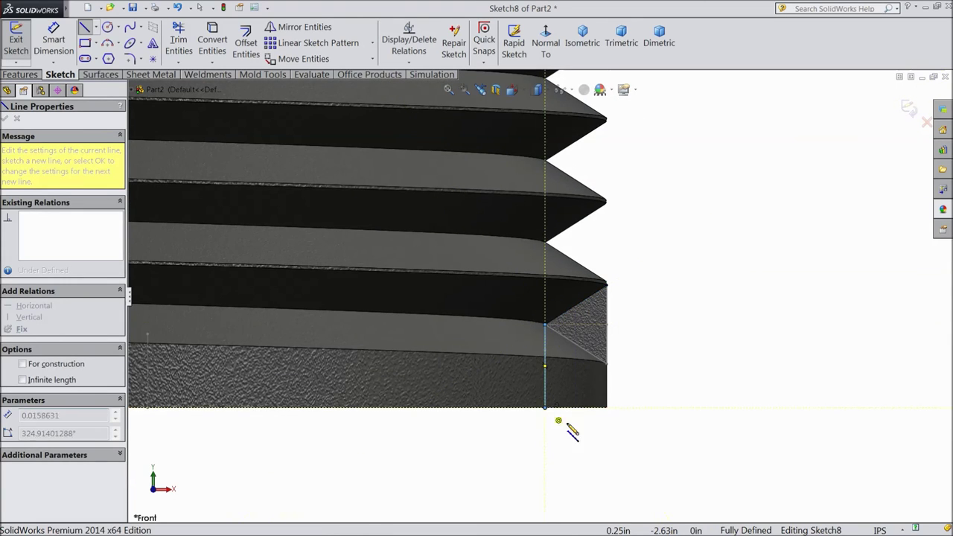
left_click(608, 410)
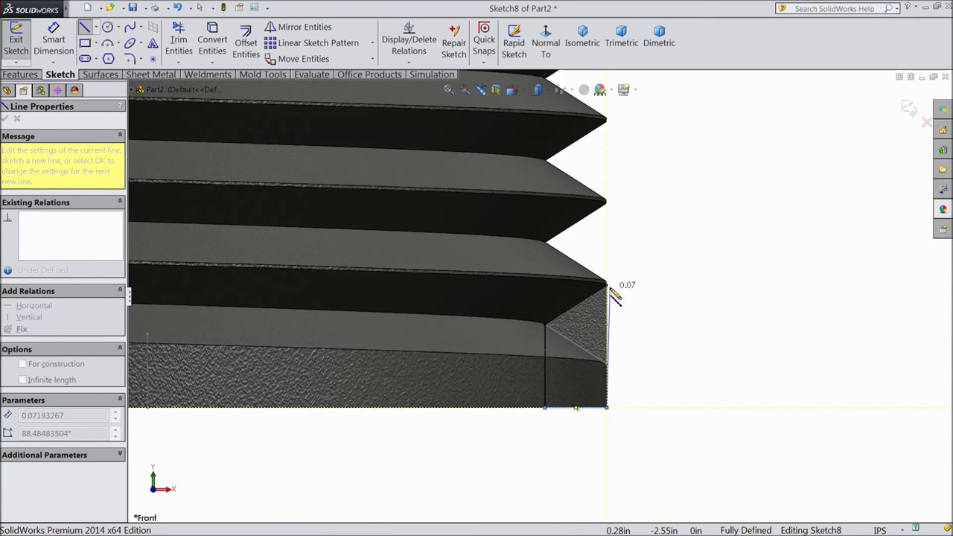
scroll(619, 333, "down", 2)
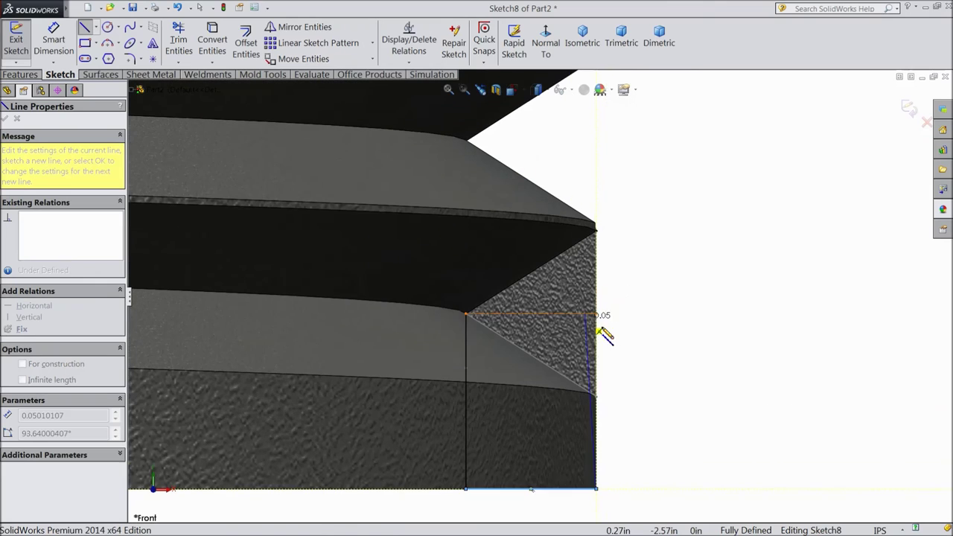
left_click(599, 233)
right_click(647, 239)
left_click(673, 144)
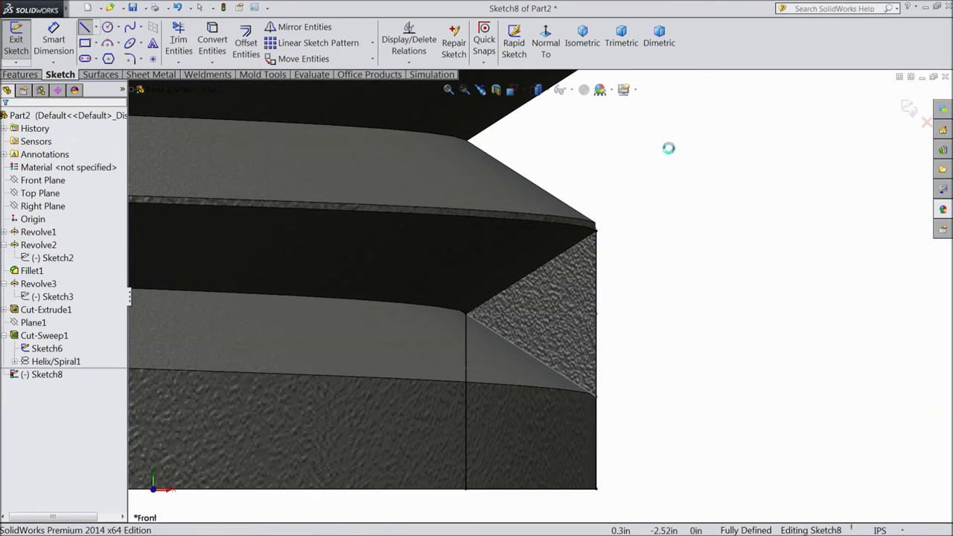
Step: Draw a vertical line about 0.08 in long from the corner below the taper down the body's outer edge, ending just above the thread
left_click(84, 26)
scroll(465, 250, "up", 2)
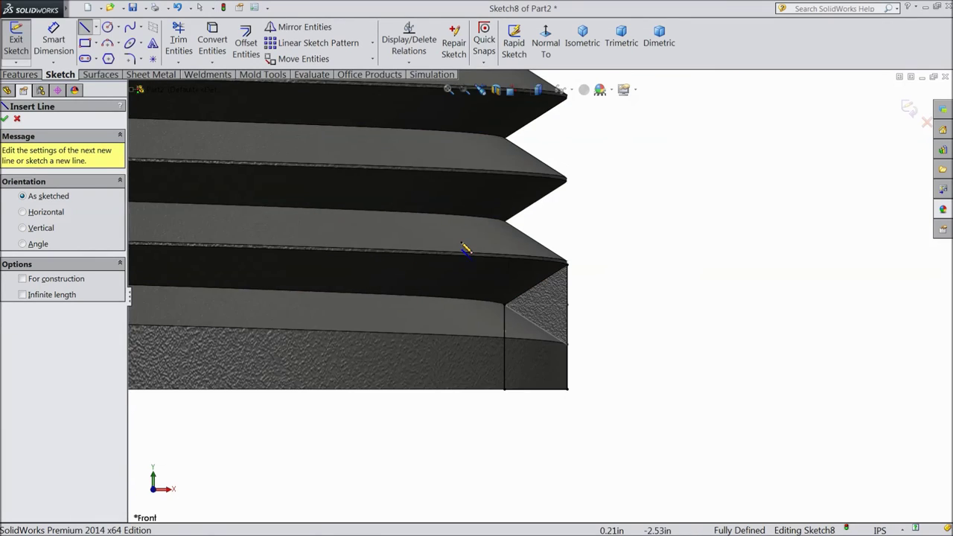
scroll(472, 257, "up", 4)
scroll(472, 257, "down", 2)
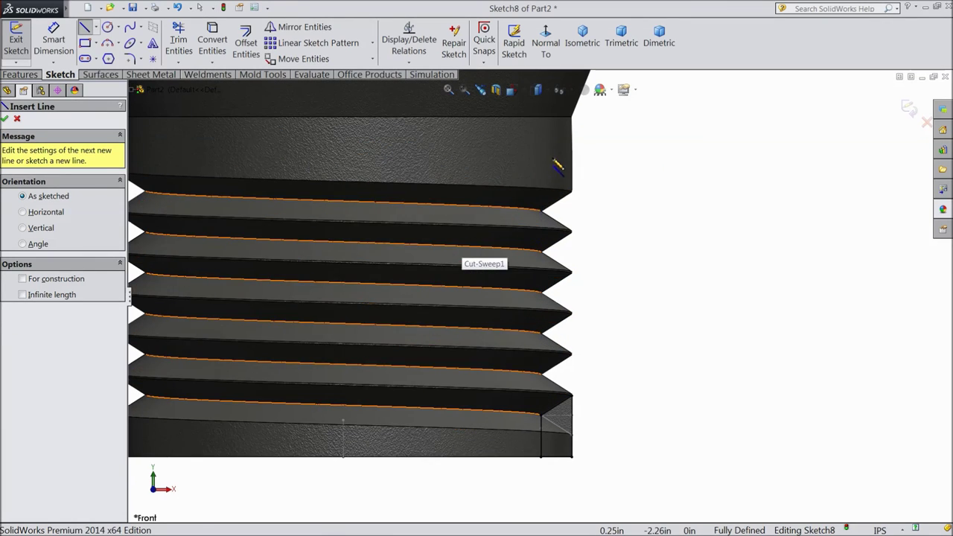
scroll(557, 166, "down", 3)
scroll(566, 227, "up", 3)
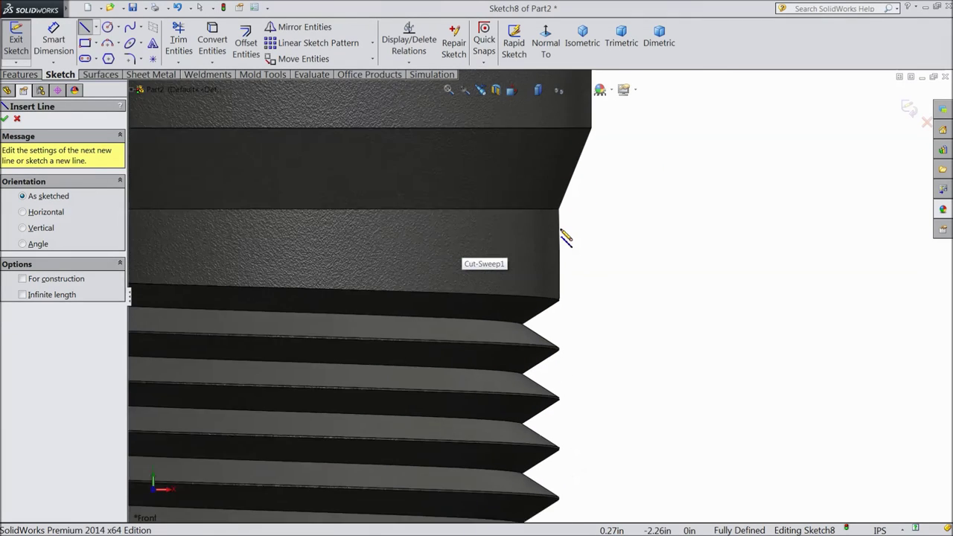
scroll(558, 269, "down", 2)
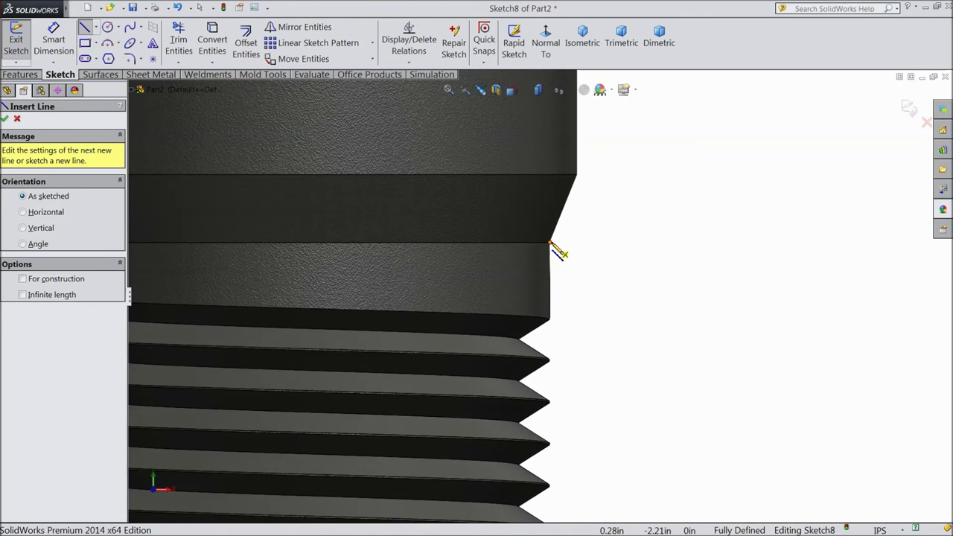
left_click(551, 242)
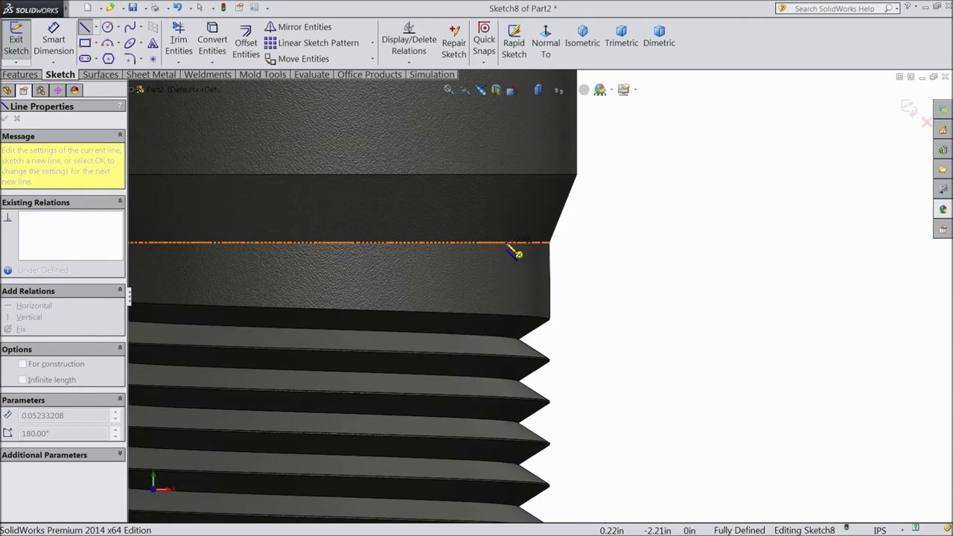
scroll(555, 313, "down", 4)
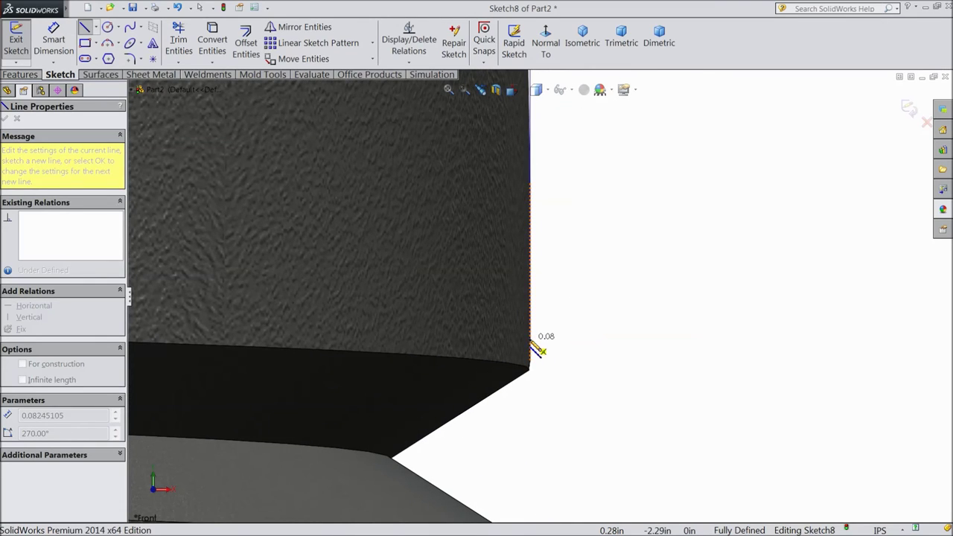
left_click(529, 341)
Step: Close the upper profile with a line slanting up and inward to thread depth, a vertical line about 0.06 in long, and a horizontal line back to the taper corner
scroll(438, 313, "up", 2)
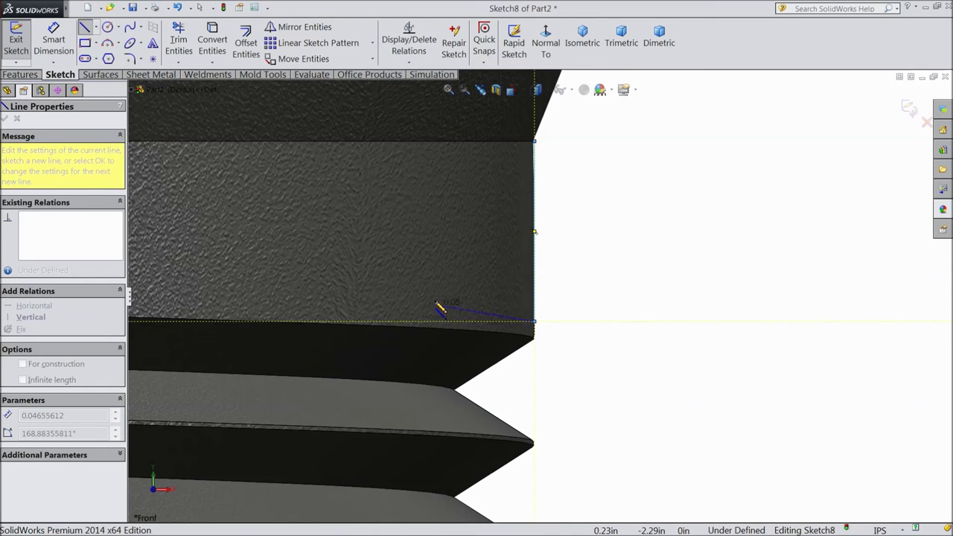
left_click(454, 268)
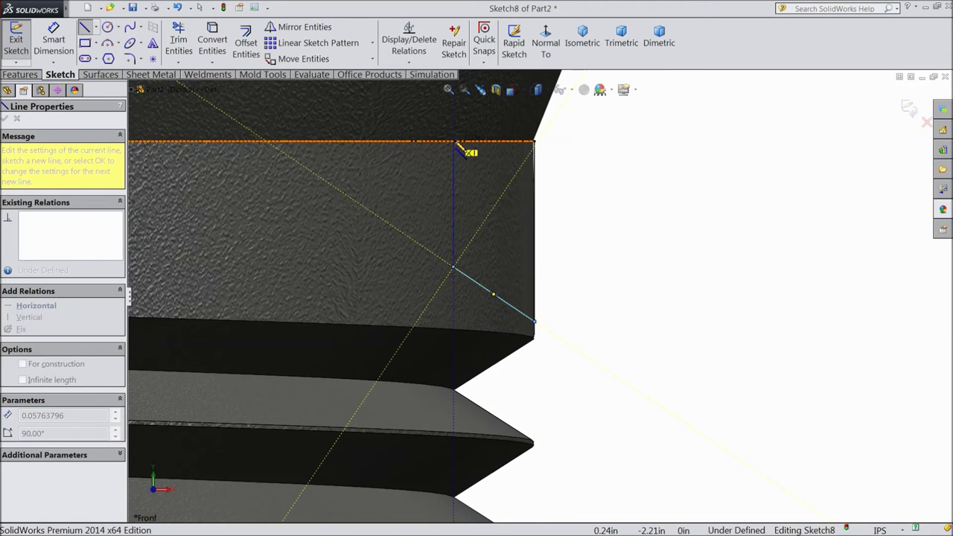
left_click(456, 141)
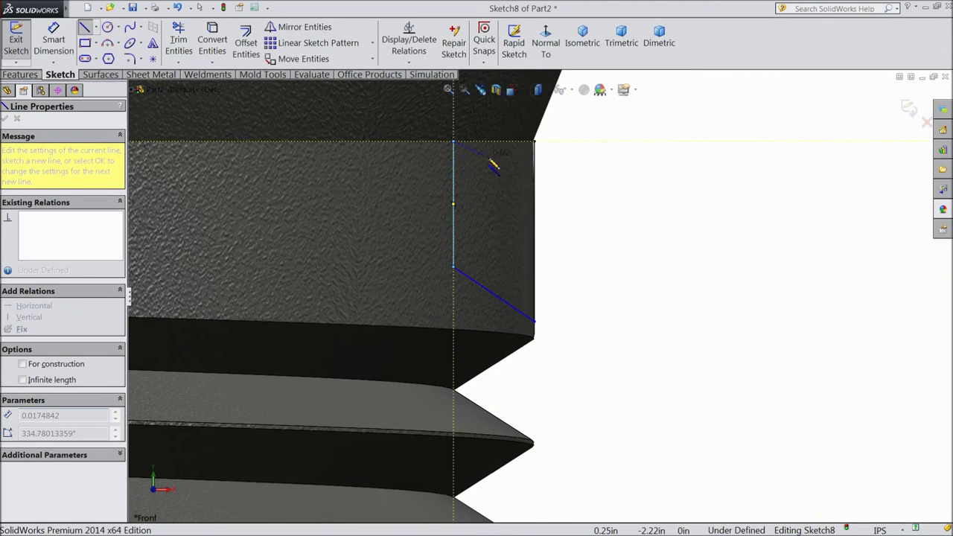
left_click(534, 141)
scroll(570, 270, "up", 5)
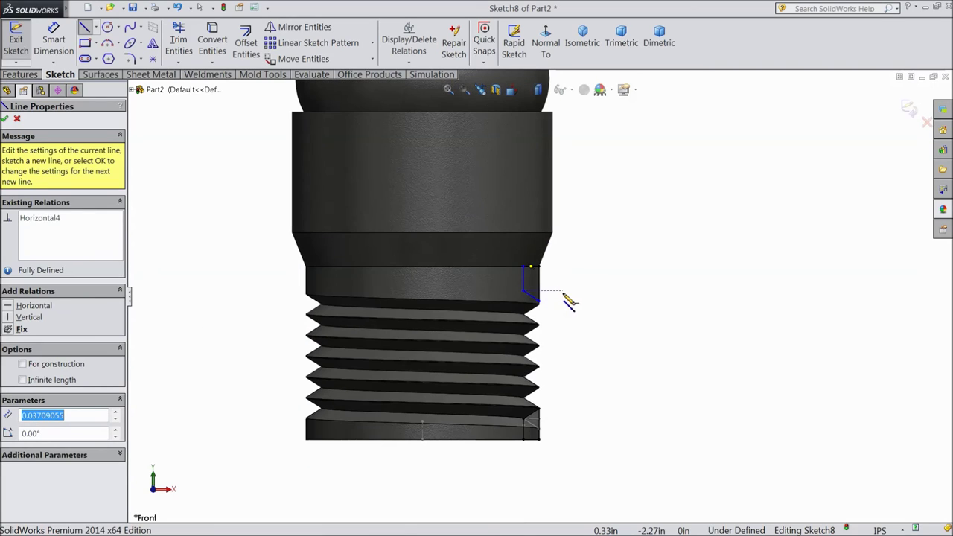
scroll(558, 370, "down", 2)
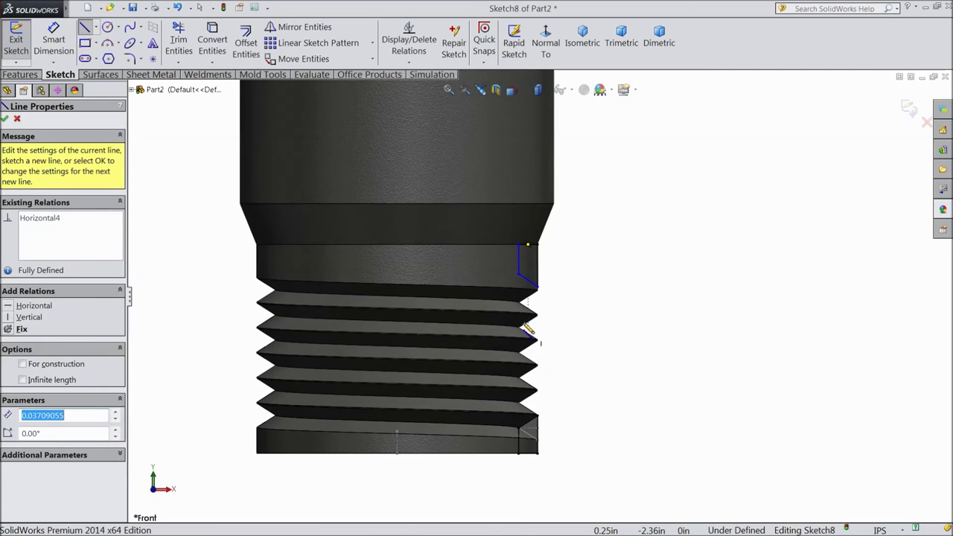
left_click(5, 119)
scroll(564, 383, "down", 4)
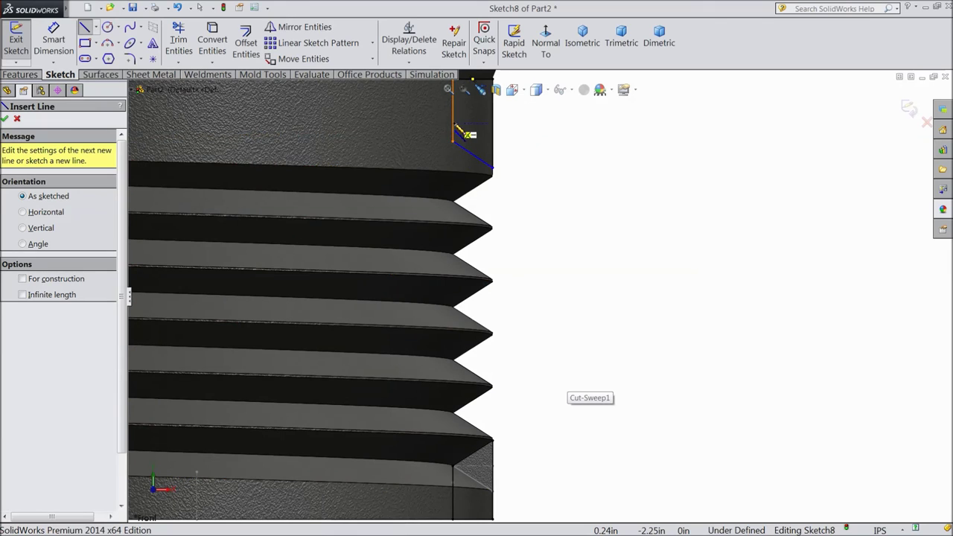
left_click(5, 120)
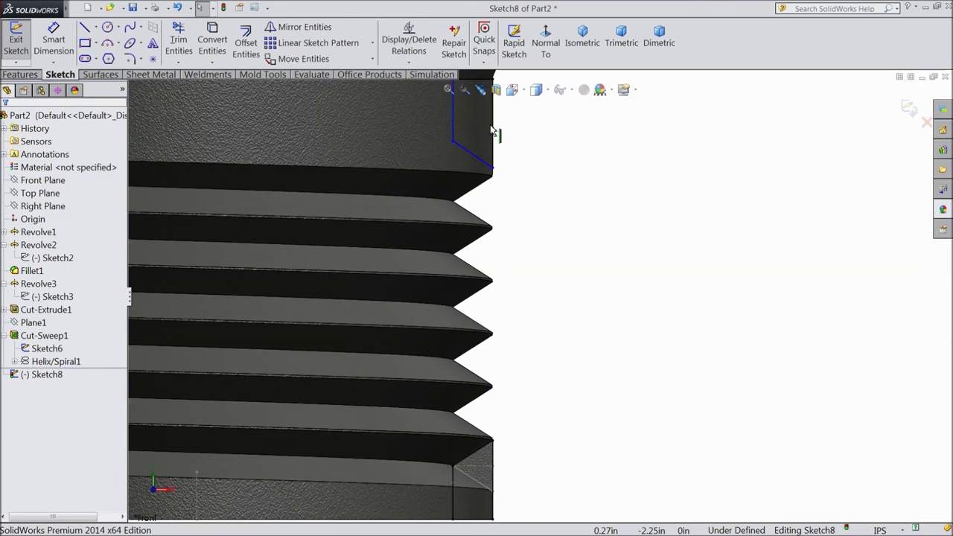
left_click(452, 123)
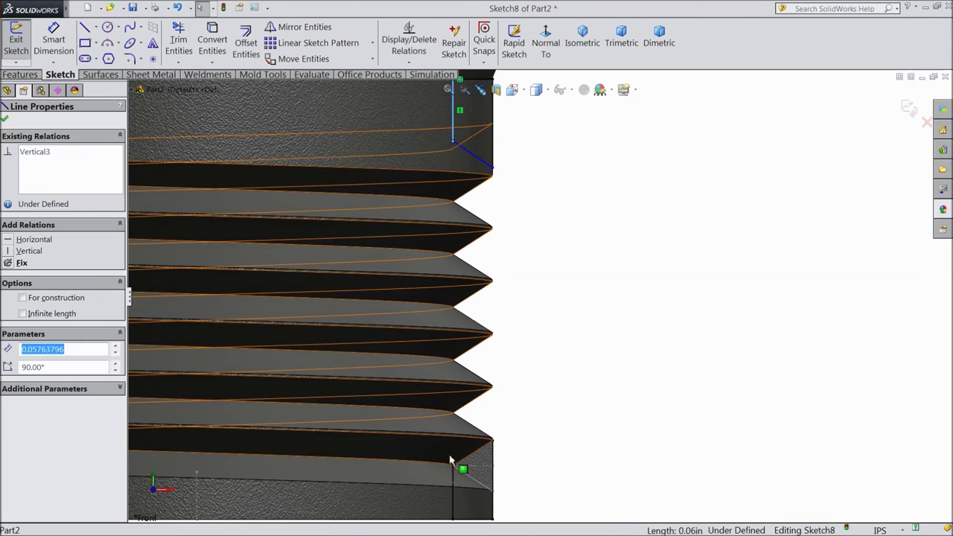
left_click(455, 499, "ctrl")
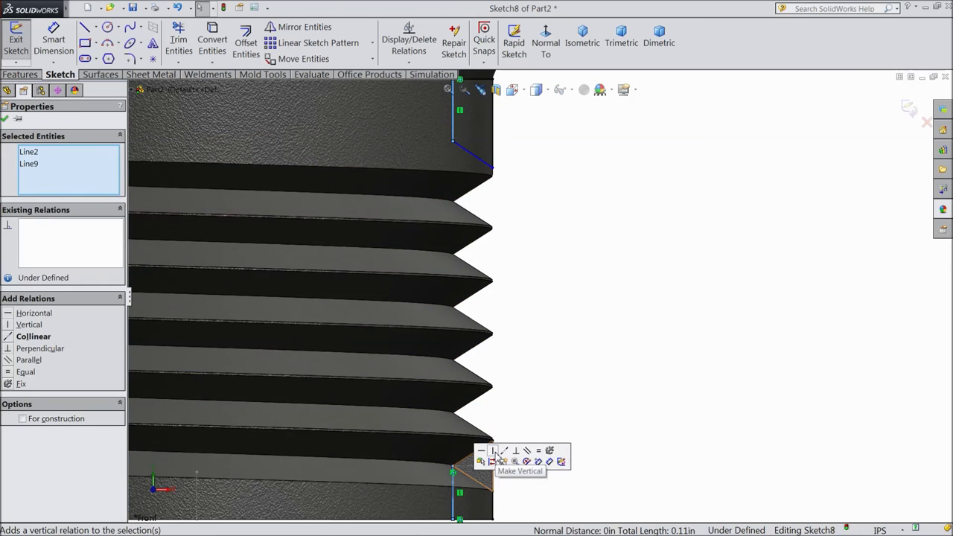
scroll(533, 289, "down", 2)
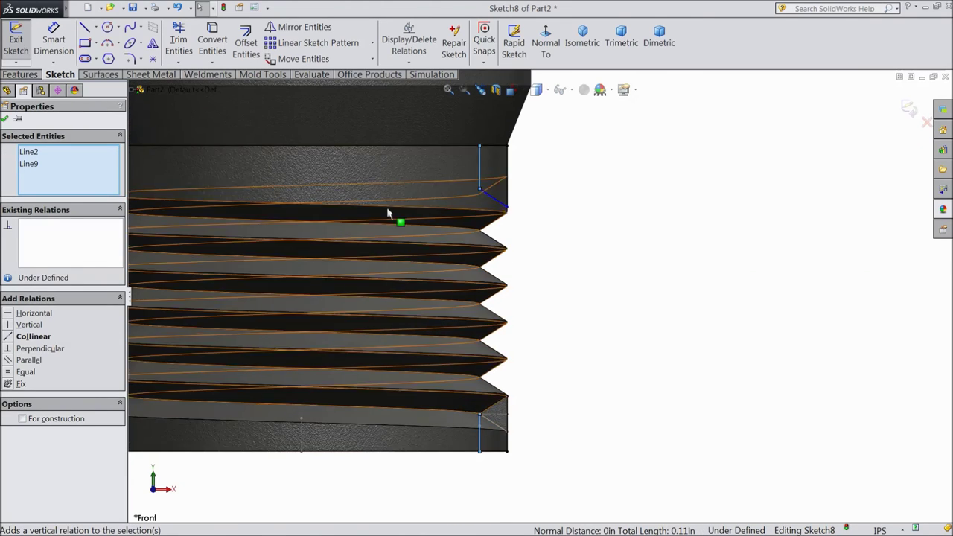
left_click(5, 119)
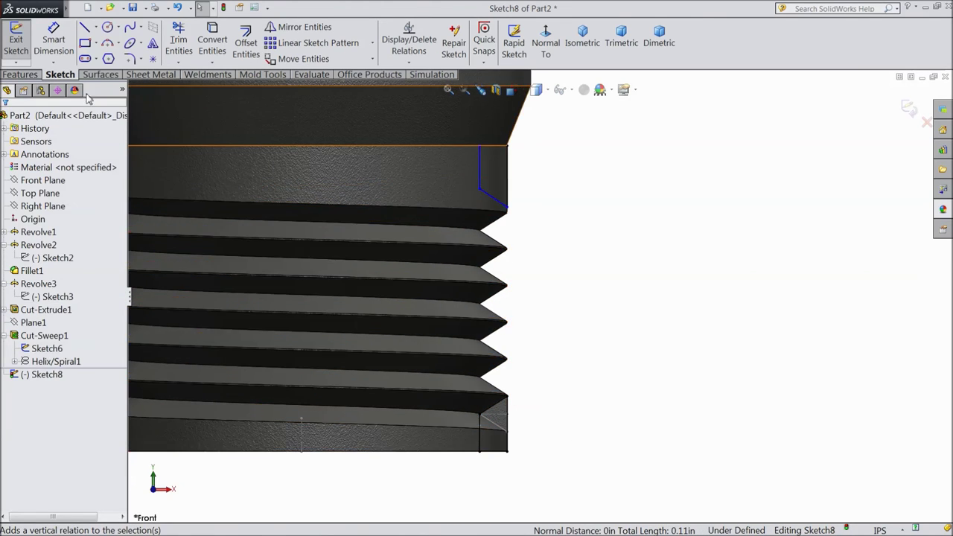
Step: Cut both profiles as a full 360-degree Revolved Cut around Sketch6's vertical centre line
left_click(25, 77)
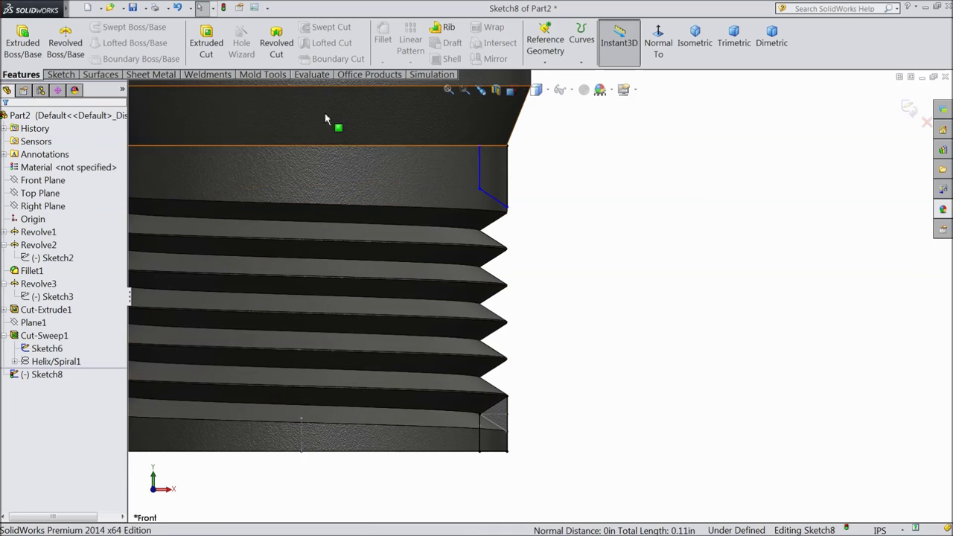
left_click(277, 45)
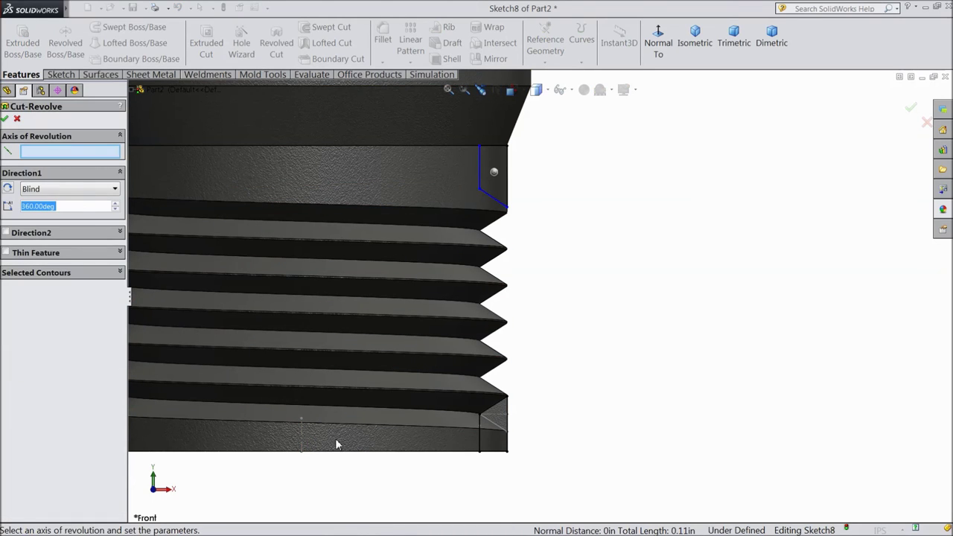
left_click(301, 440)
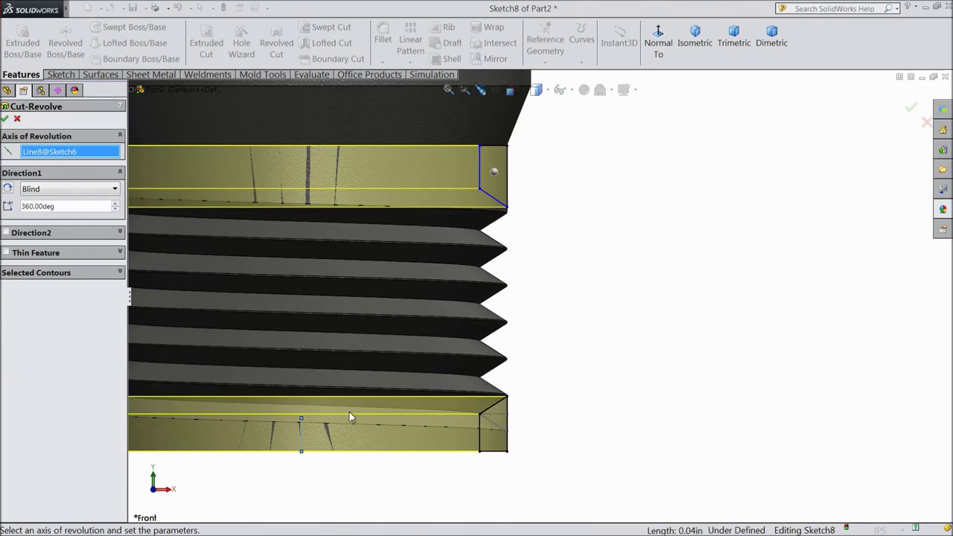
key("z")
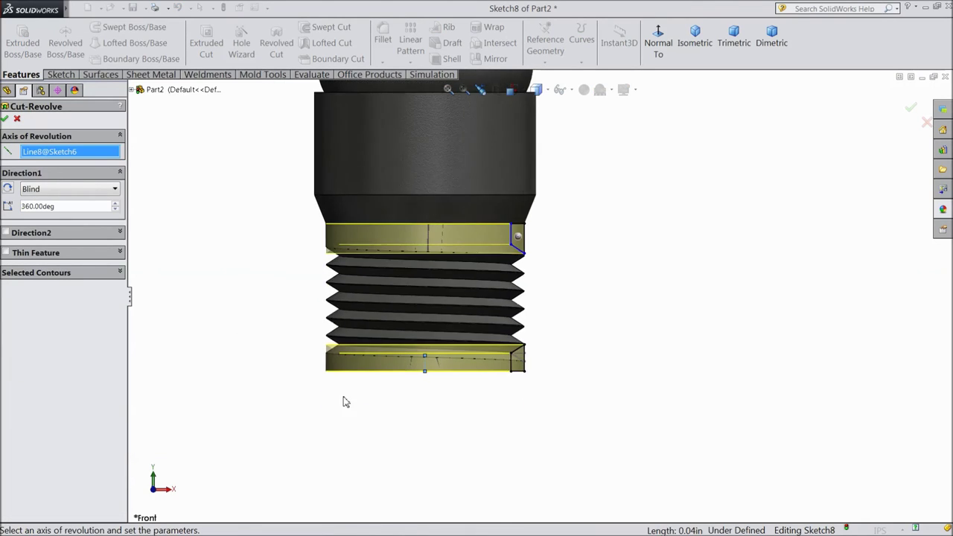
left_click(5, 119)
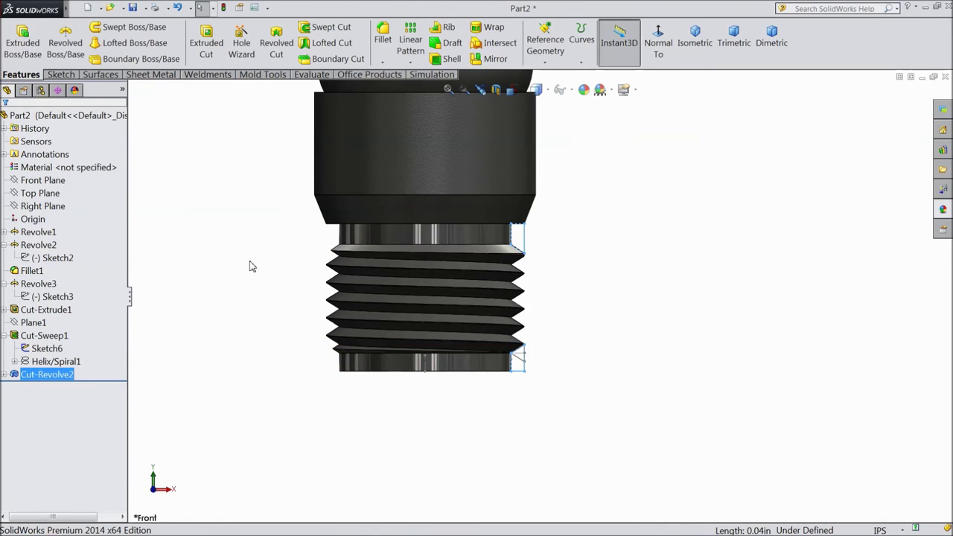
Step: Apply the cast iron appearance to the new revolved cut's faces
key("z")
middle_click_drag(257, 273, 236, 278)
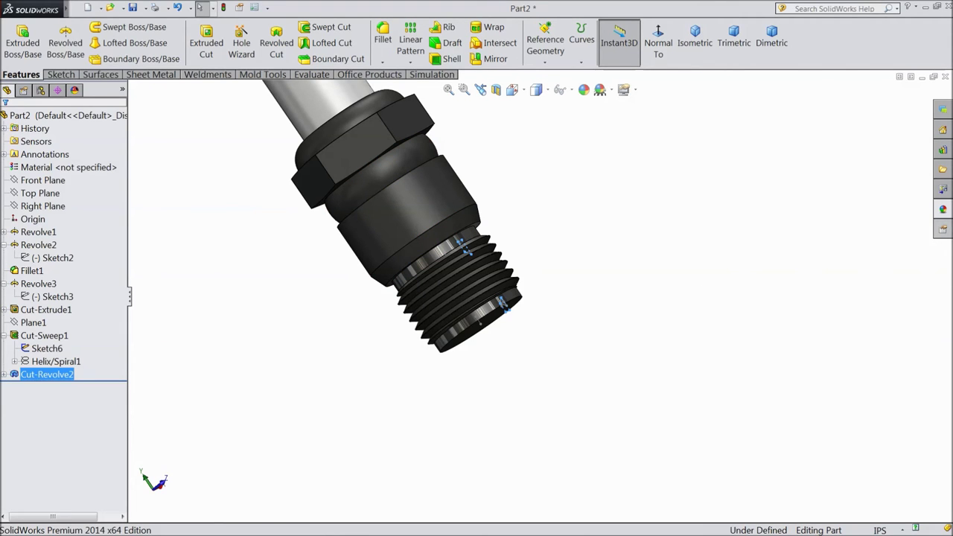
left_click(943, 211)
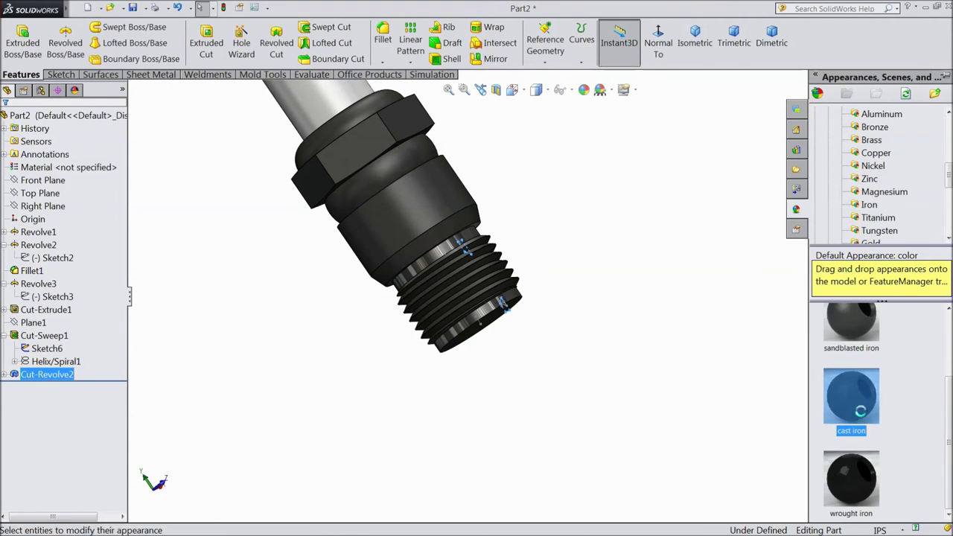
left_click(645, 385)
middle_click_drag(645, 385, 590, 294)
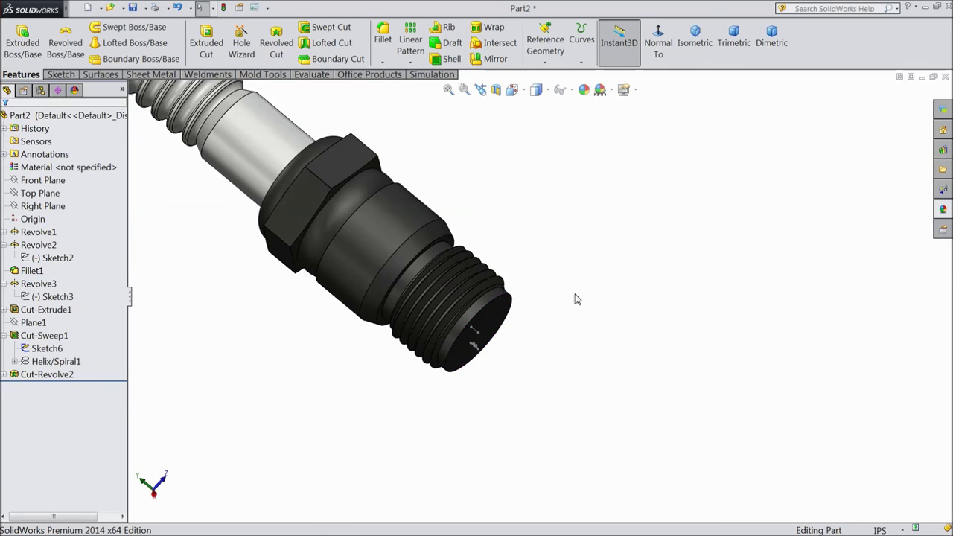
Step: Hide the thread's profile sketch, Sketch6, and collapse the swept cut in the feature tree
left_click(42, 348)
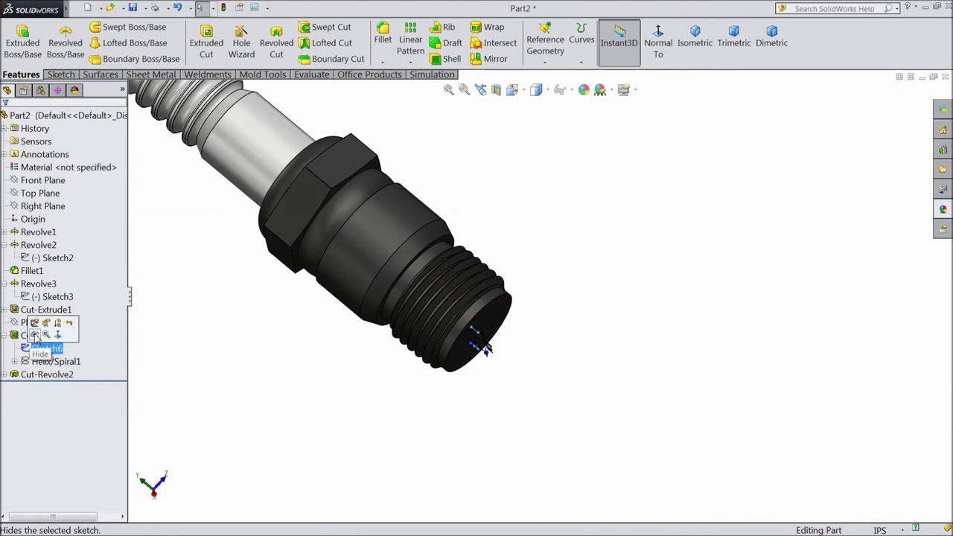
left_click(35, 337)
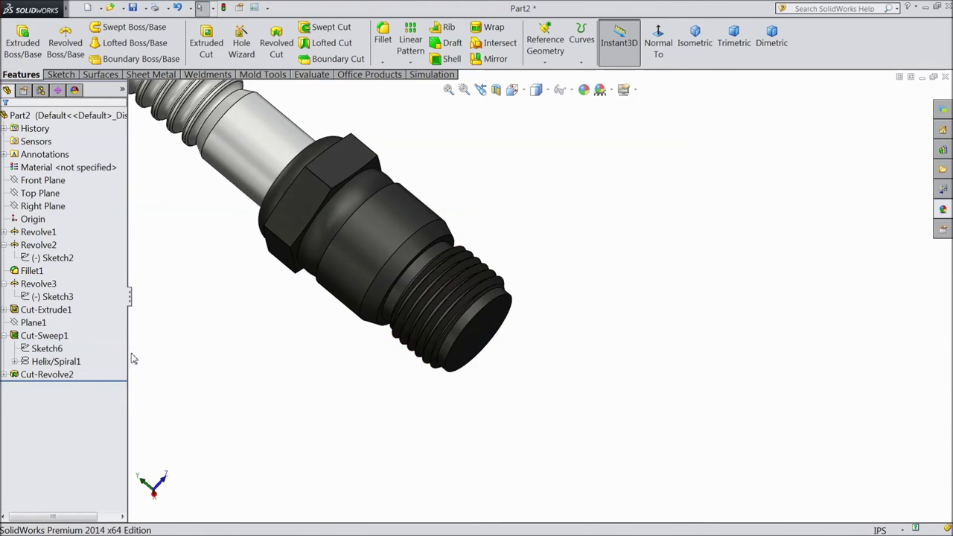
left_click(5, 337)
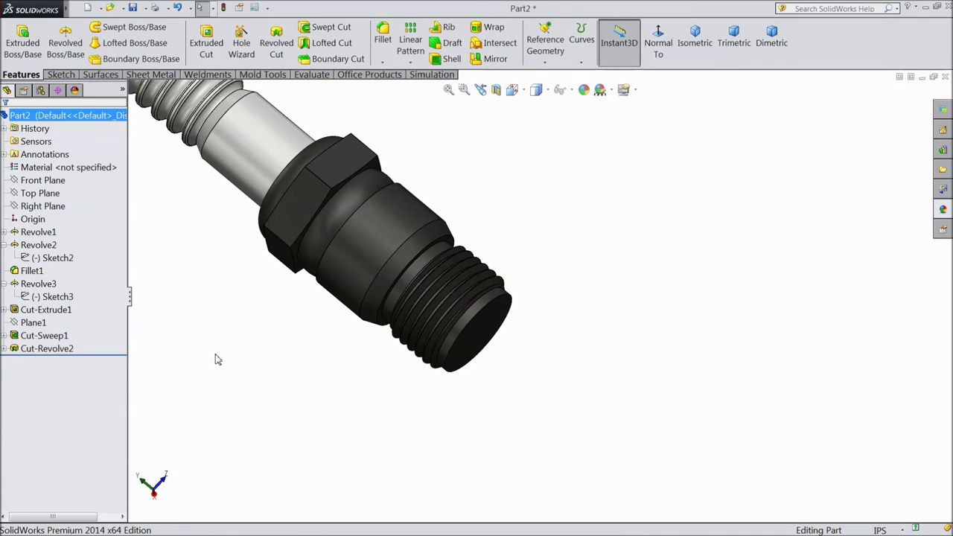
Step: Start a new sketch on the Front Plane
scroll(216, 359, "up", 3)
left_click(38, 183)
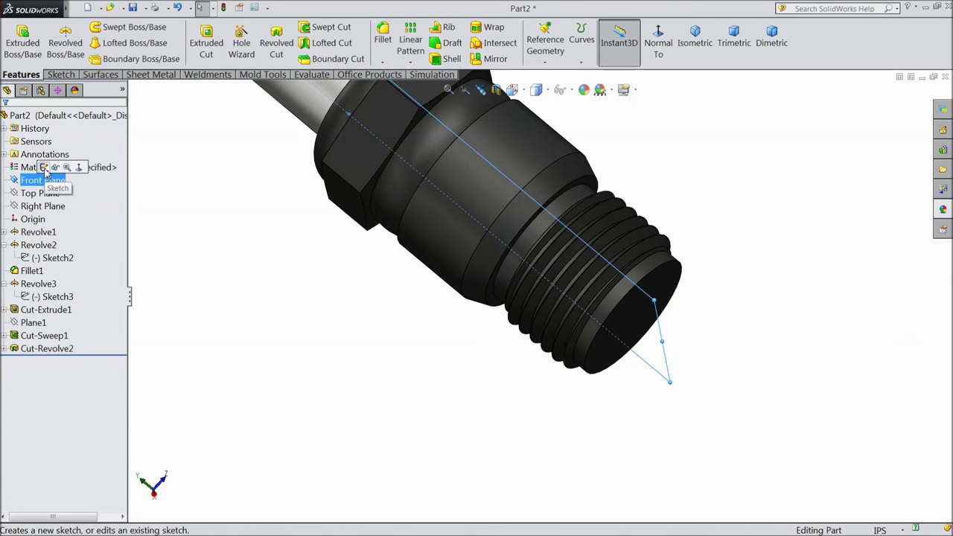
left_click(45, 168)
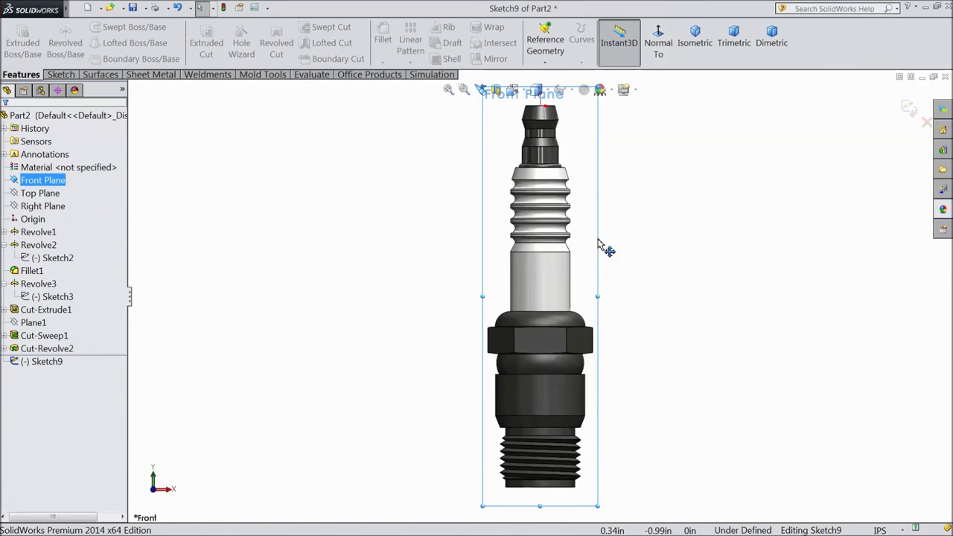
Step: Draw a vertical centerline from the midpoint of the body's bottom edge straight down below the part
scroll(542, 514, "up", 3)
left_click(61, 75)
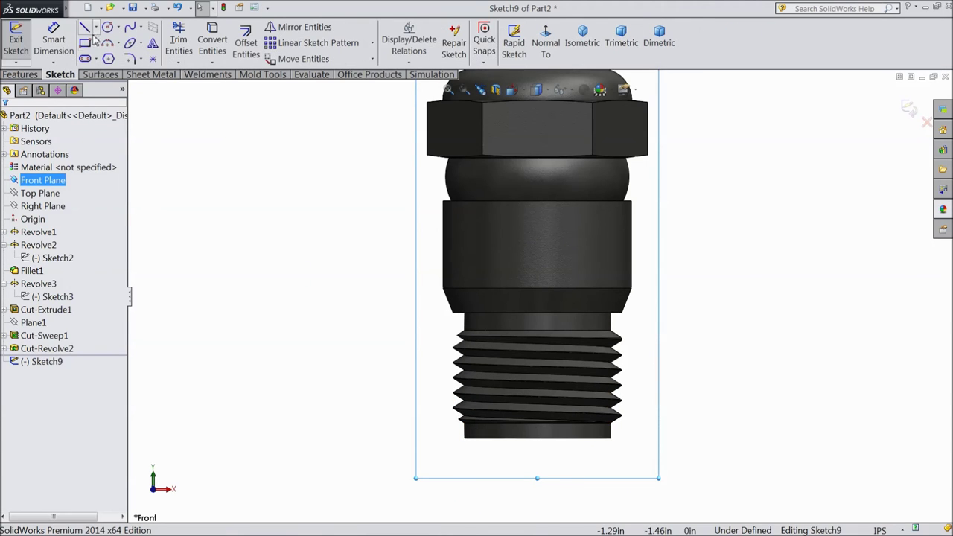
left_click(98, 27)
left_click(112, 56)
scroll(558, 418, "up", 2)
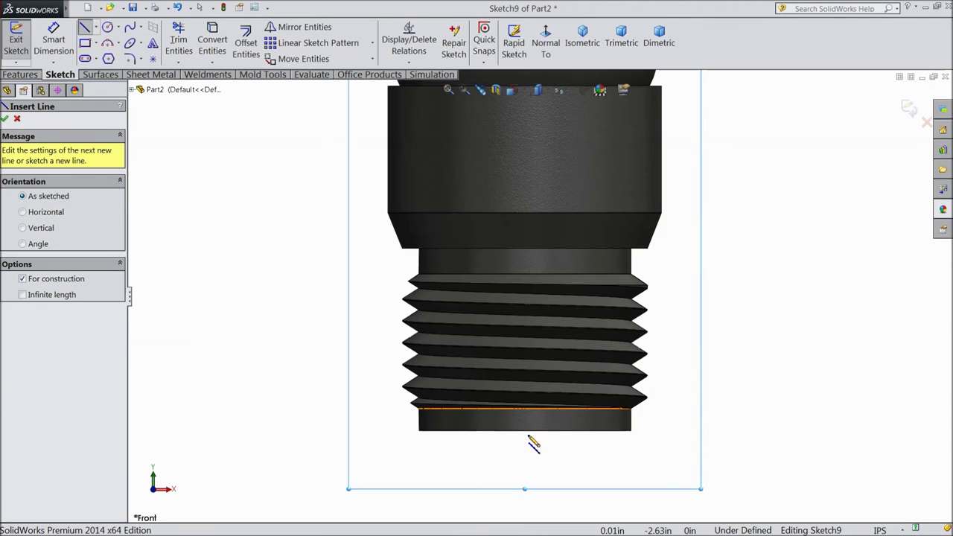
left_click(525, 432)
left_click(526, 478)
right_click(565, 481)
left_click(593, 99)
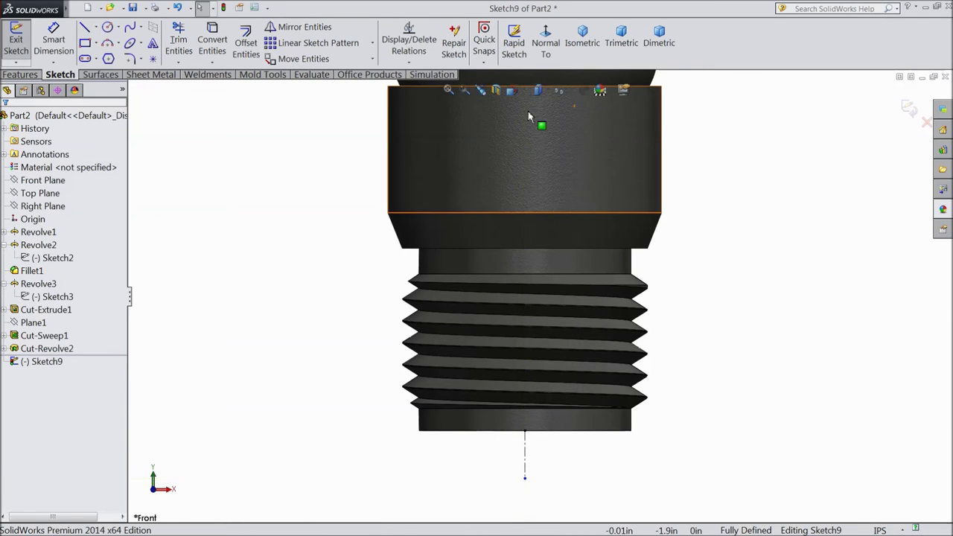
Step: Draw a corner rectangle from the body's bottom center up to the insulator's base, about 0.17 in wide and 1.21 in high
left_click(85, 43)
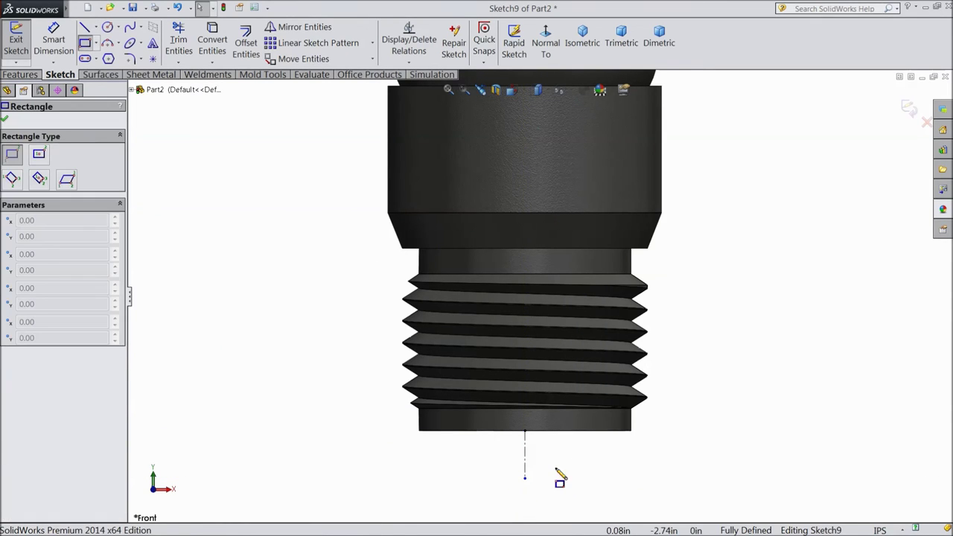
left_click(525, 431)
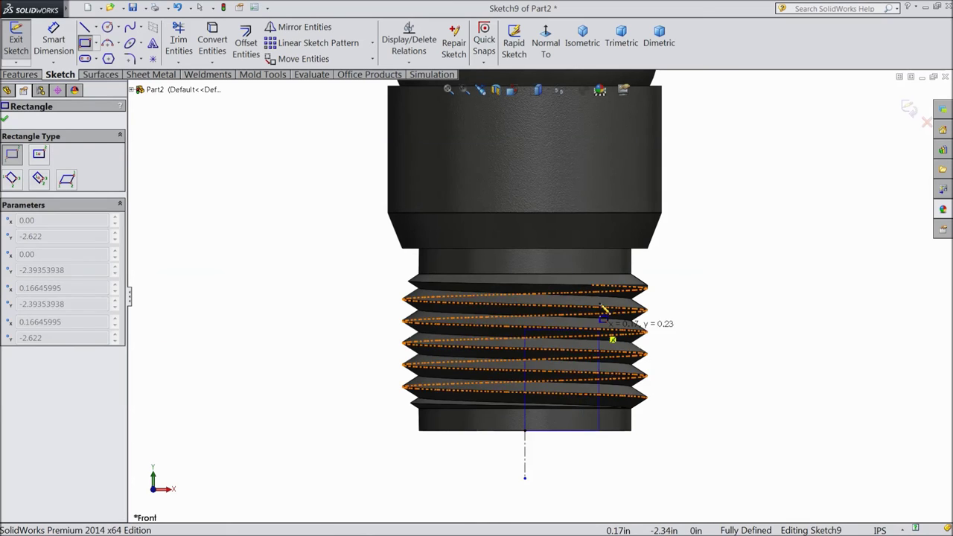
scroll(602, 213, "up", 5)
scroll(580, 172, "down", 5)
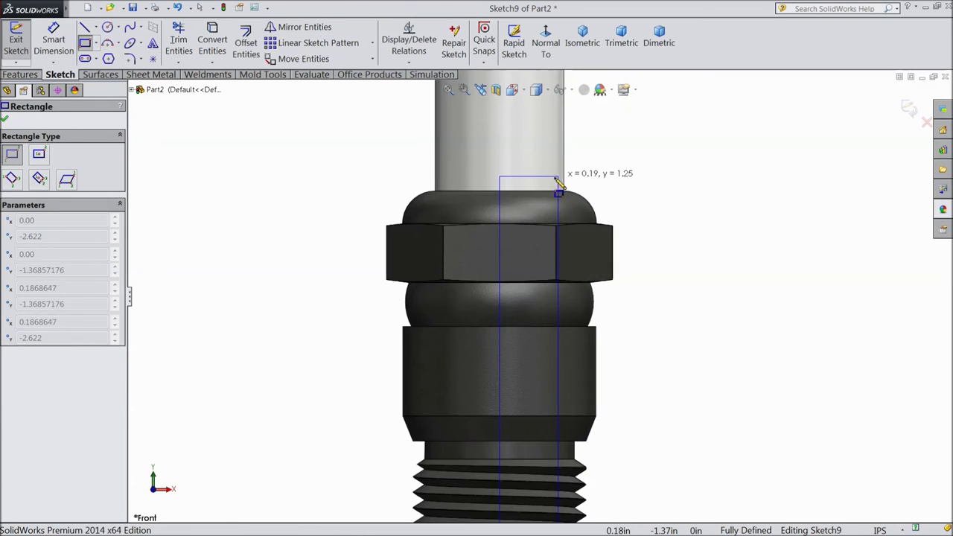
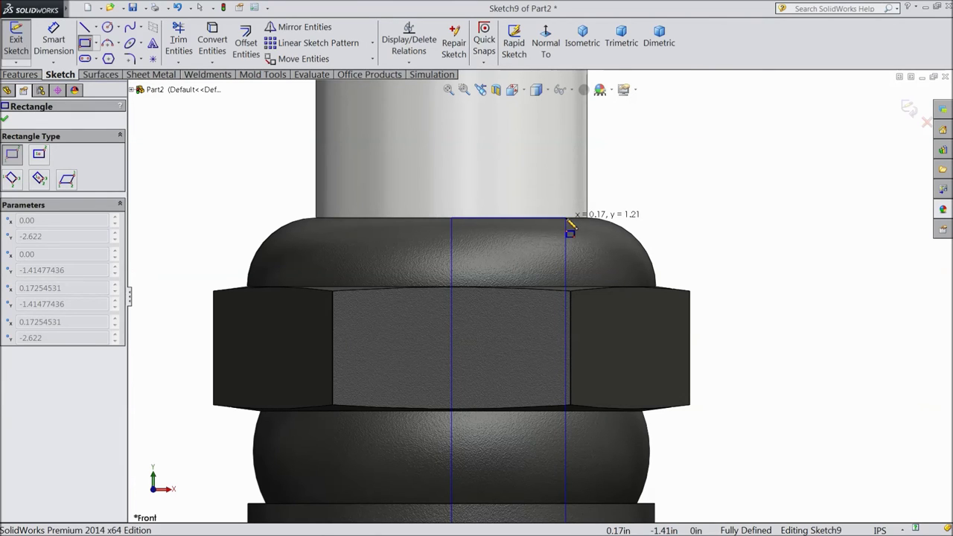
left_click(567, 219)
Step: Dimension the gap between the rectangle's outer vertical side and the body's bottom outer edge as 0.05 in
left_click(54, 38)
scroll(454, 260, "up", 10)
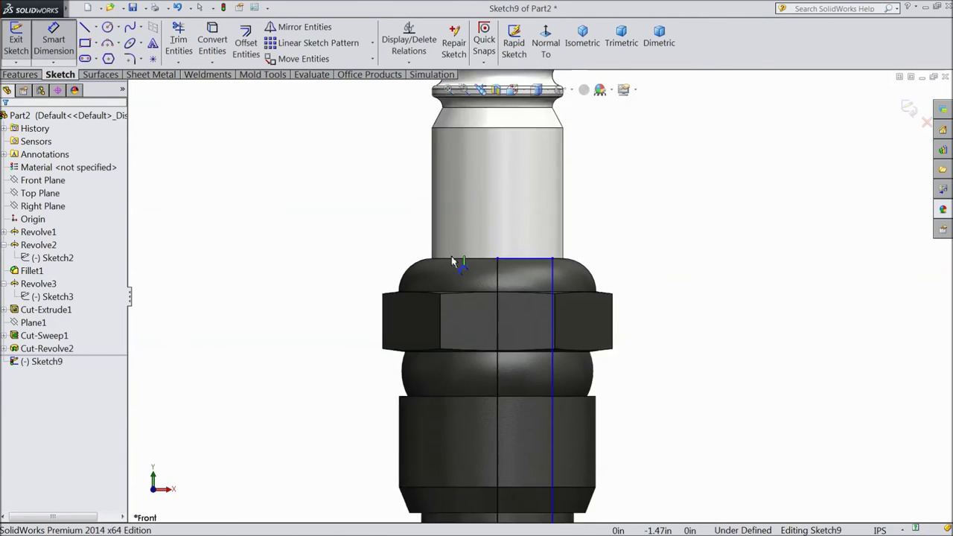
scroll(533, 408, "down", 12)
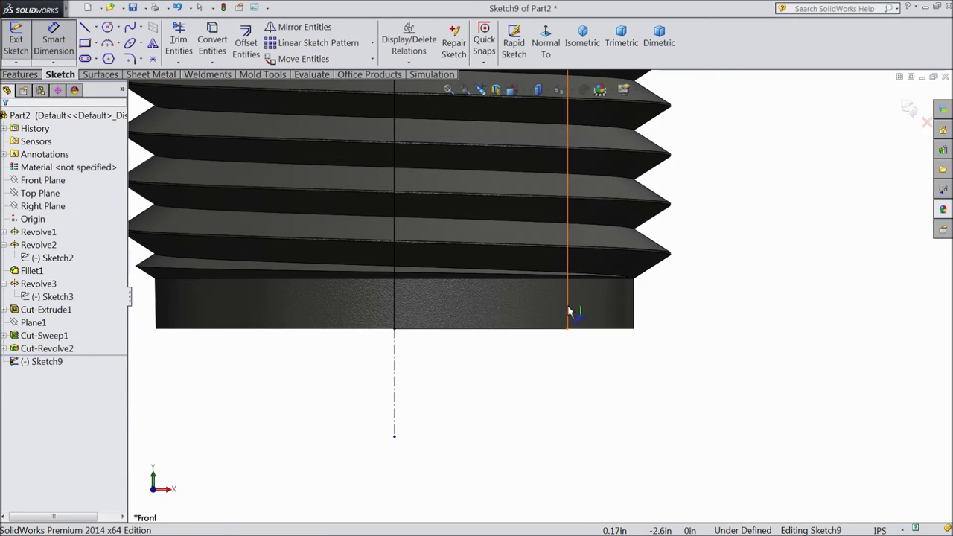
left_click(569, 314)
left_click(634, 316)
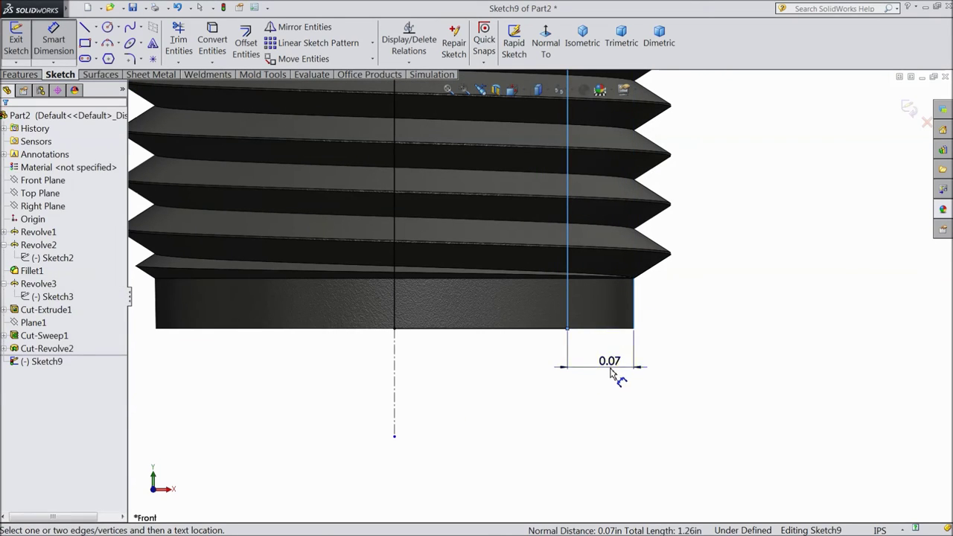
left_click(617, 365)
type("0.05")
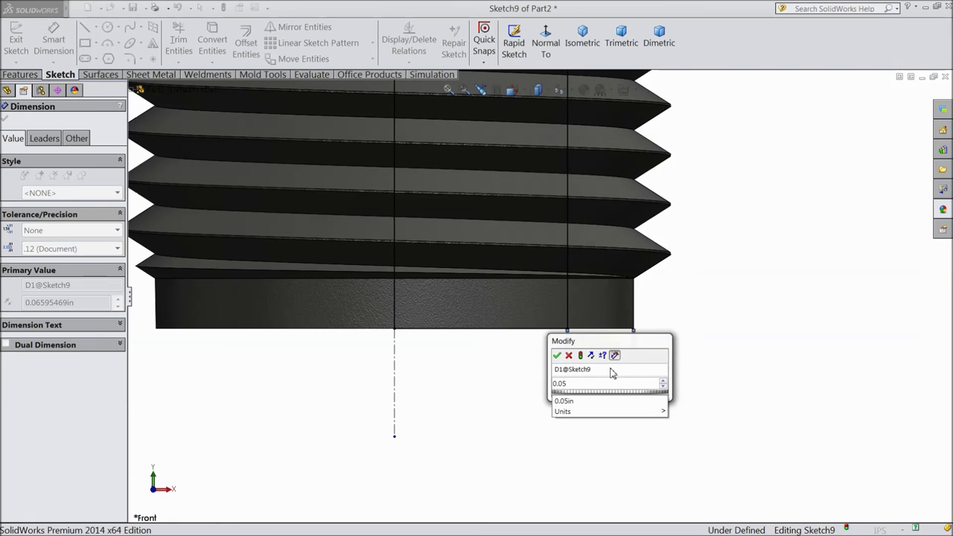
left_click(557, 356)
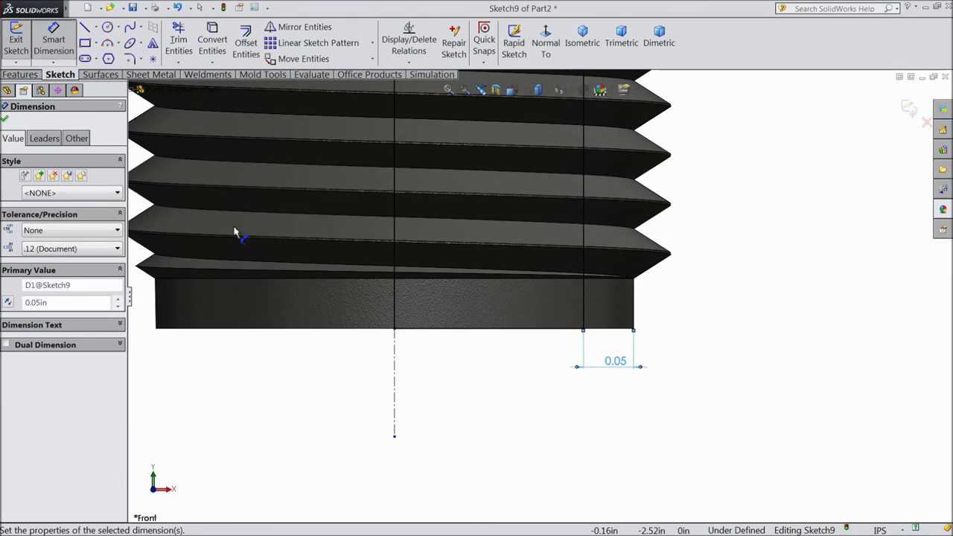
left_click(4, 120)
Step: Make a revolved cut of the rectangle through 360 degrees around the vertical centerline to hollow the body
left_click(21, 75)
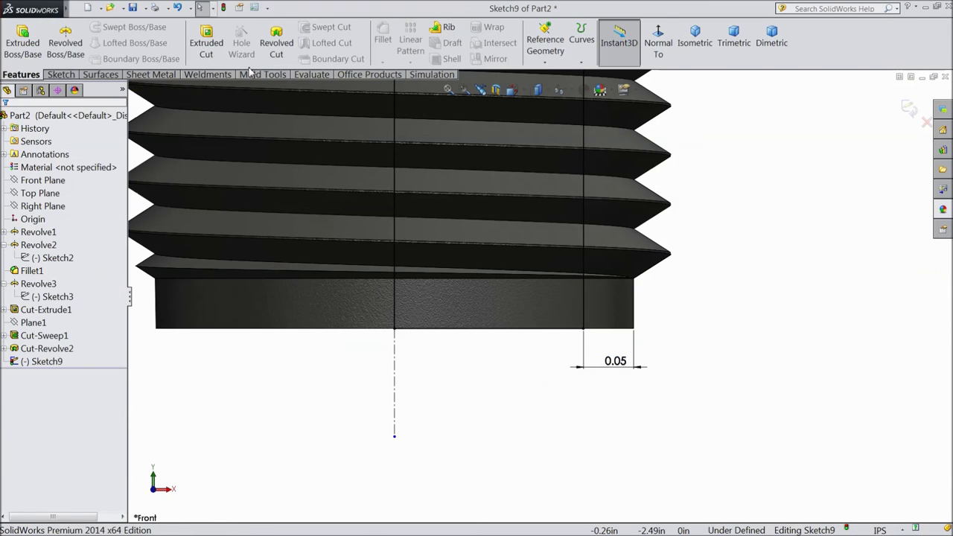
left_click(283, 46)
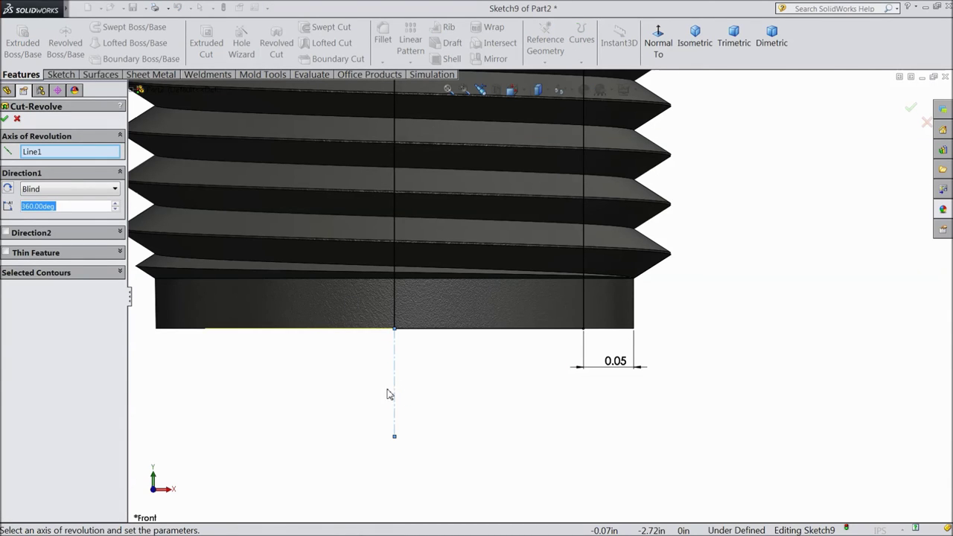
scroll(391, 390, "up", 5)
scroll(529, 138, "down", 3)
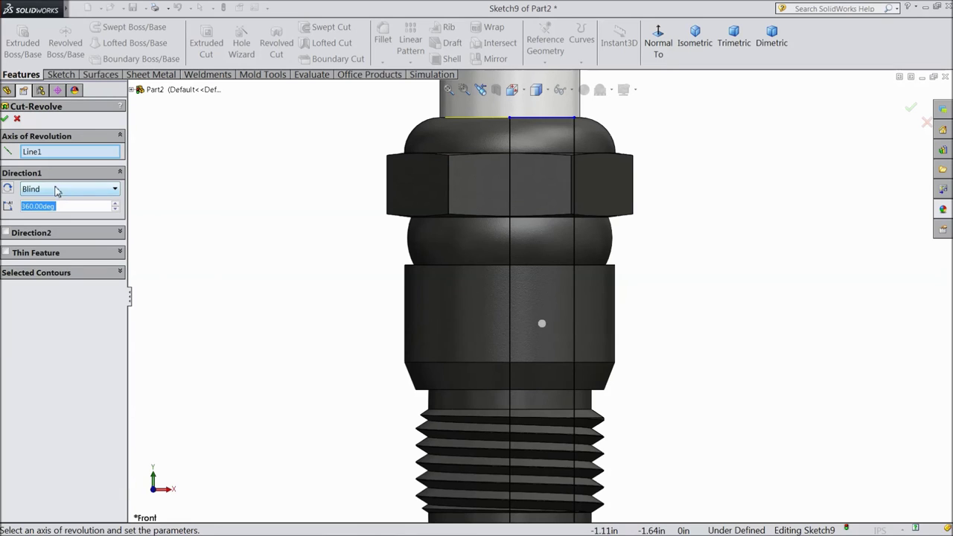
left_click(6, 120)
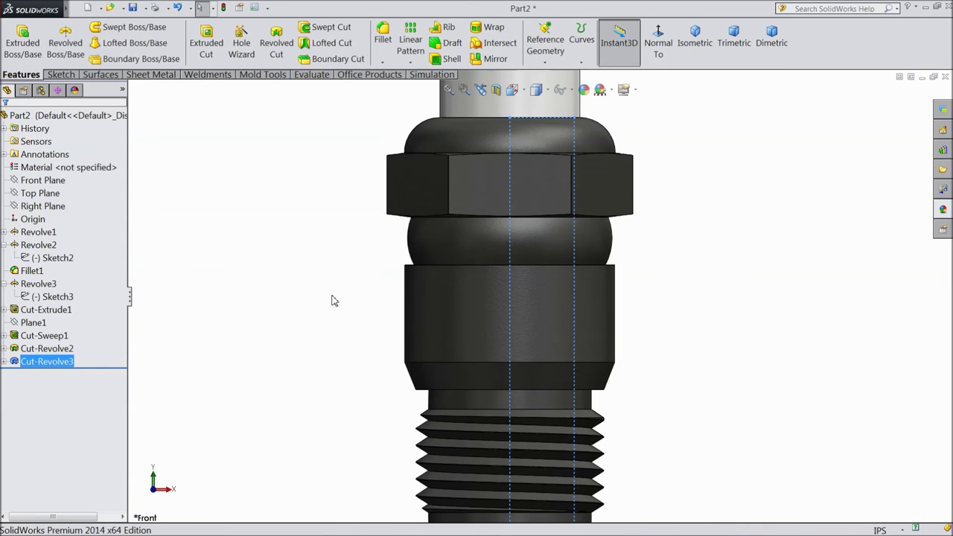
Step: Start a new sketch on the Front Plane and view it face-on
key("z")
key("z")
key("z")
key("z")
middle_click_drag(429, 429, 330, 312)
left_click(43, 207)
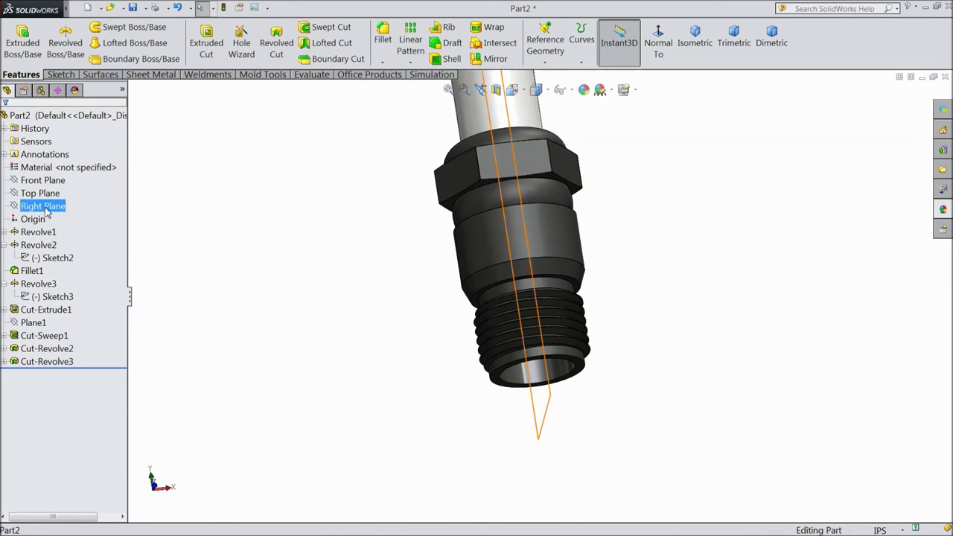
left_click(42, 194)
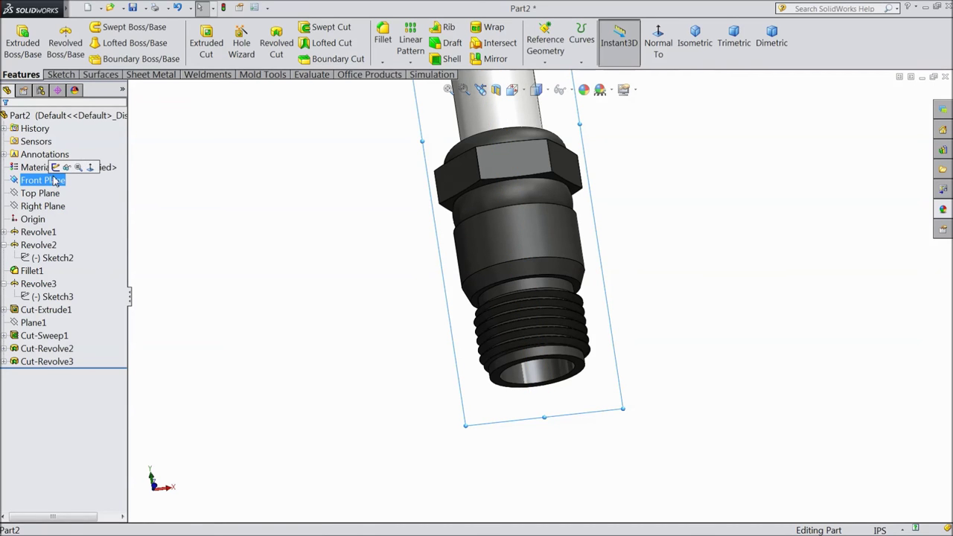
left_click(58, 170)
left_click(657, 46)
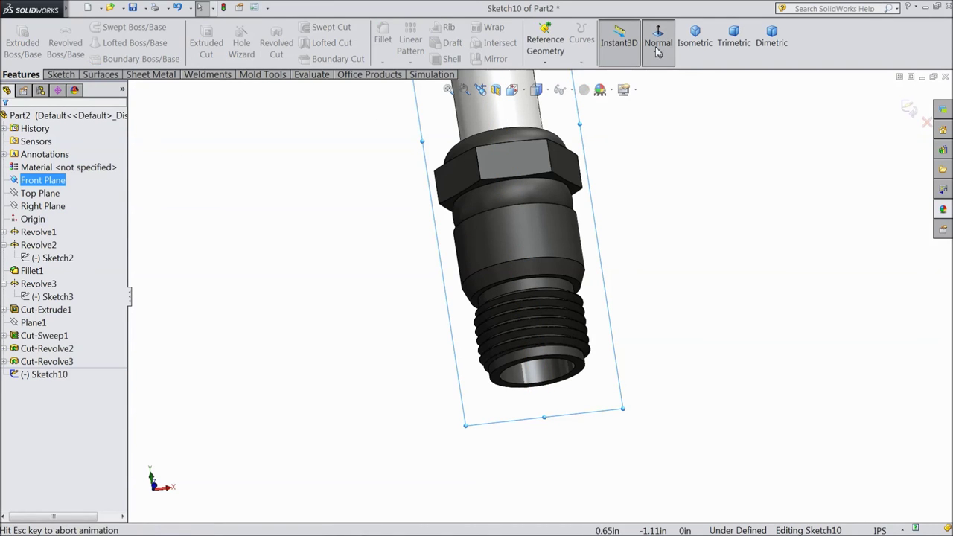
Step: Sketch a closed tapered line profile from the insulator's base edge to the axis, down past the threaded end, and back up at a slant
left_click(61, 74)
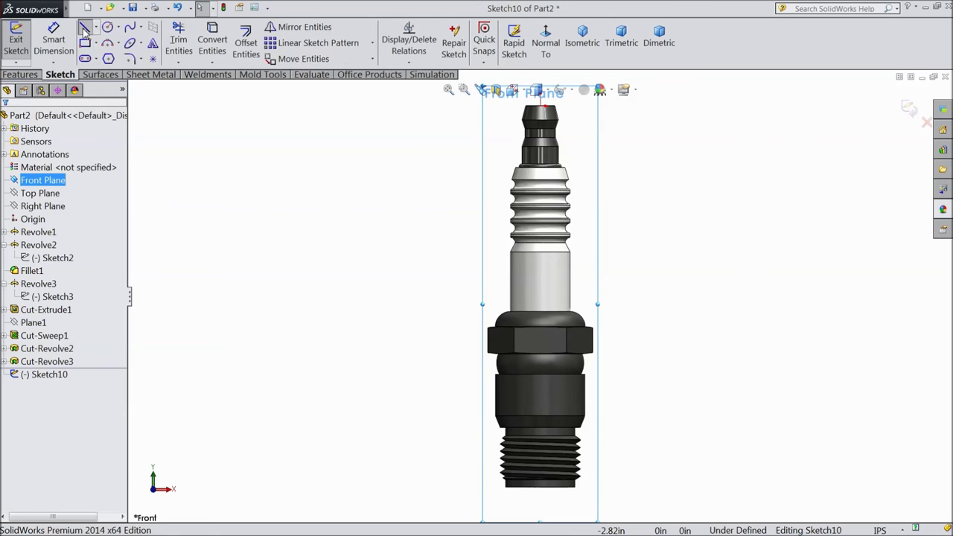
left_click(84, 30)
scroll(554, 340, "down", 5)
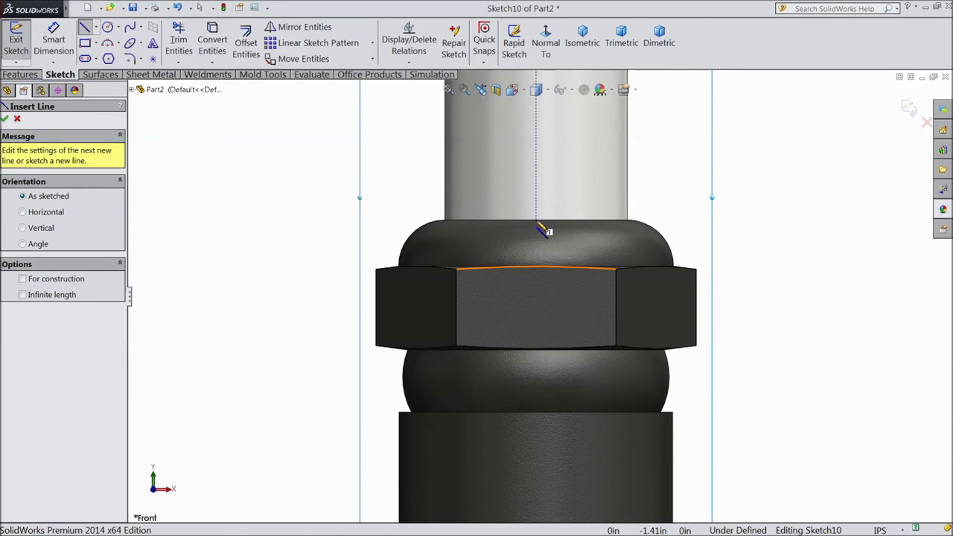
left_click(628, 222)
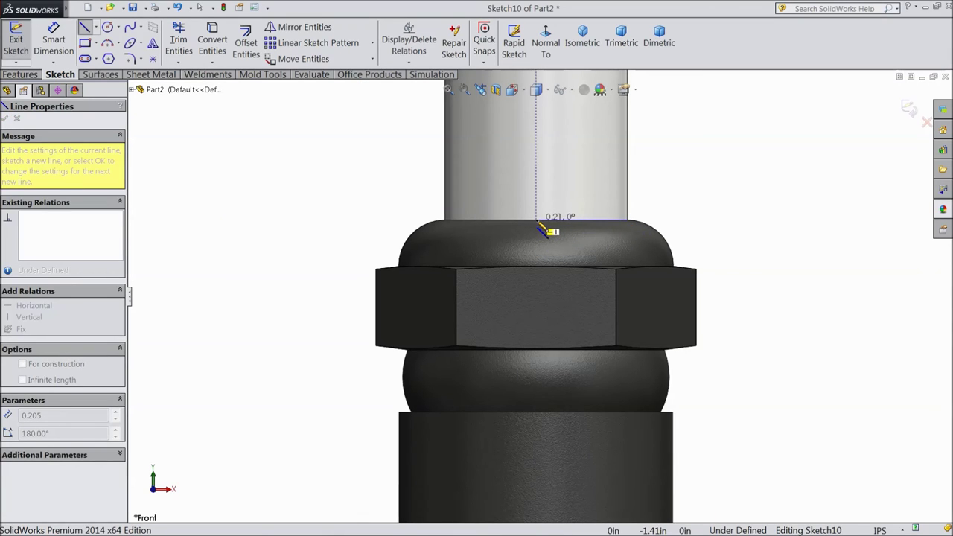
scroll(544, 298, "up", 5)
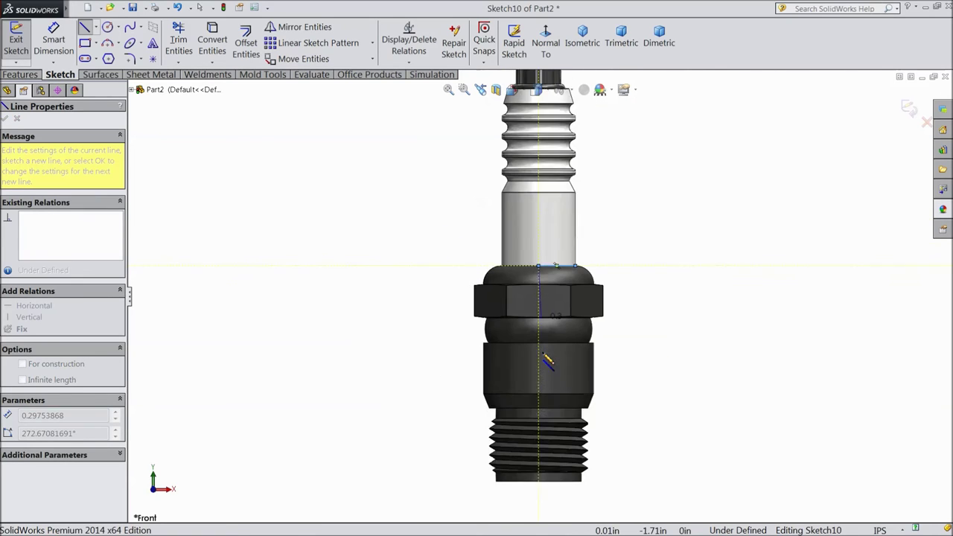
left_click(549, 485)
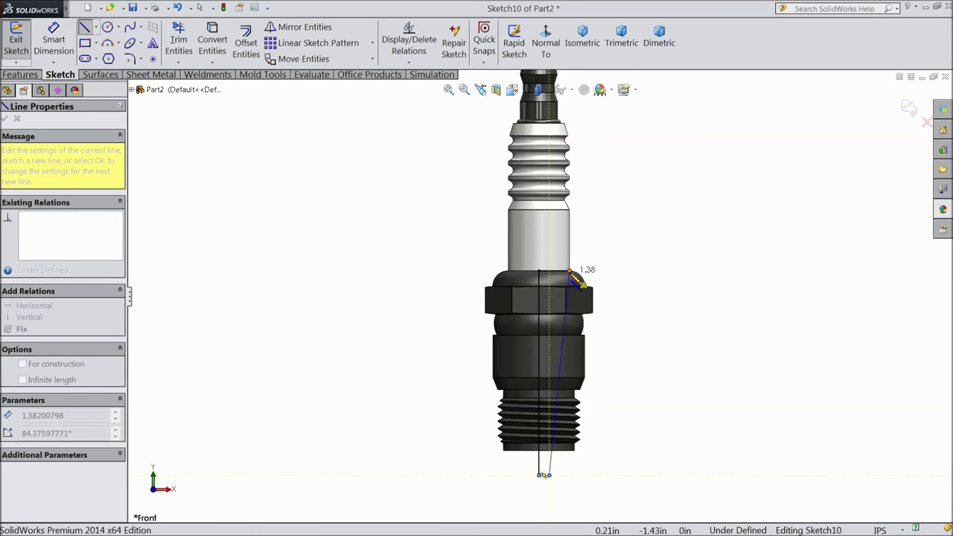
right_click(618, 288)
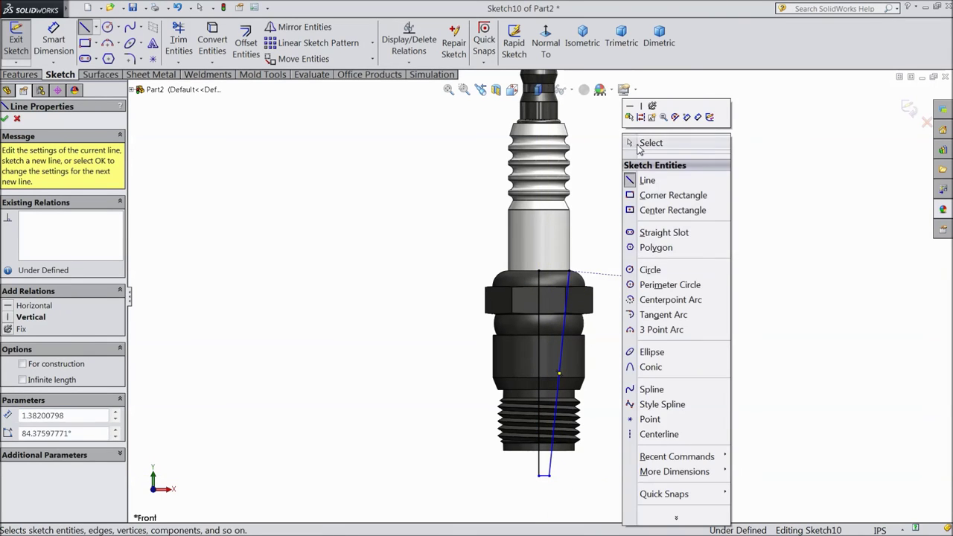
left_click(648, 147)
Step: Draw a vertical centerline about 0.06 in long down the axis from the midpoint of the body's bottom edge
left_click(96, 28)
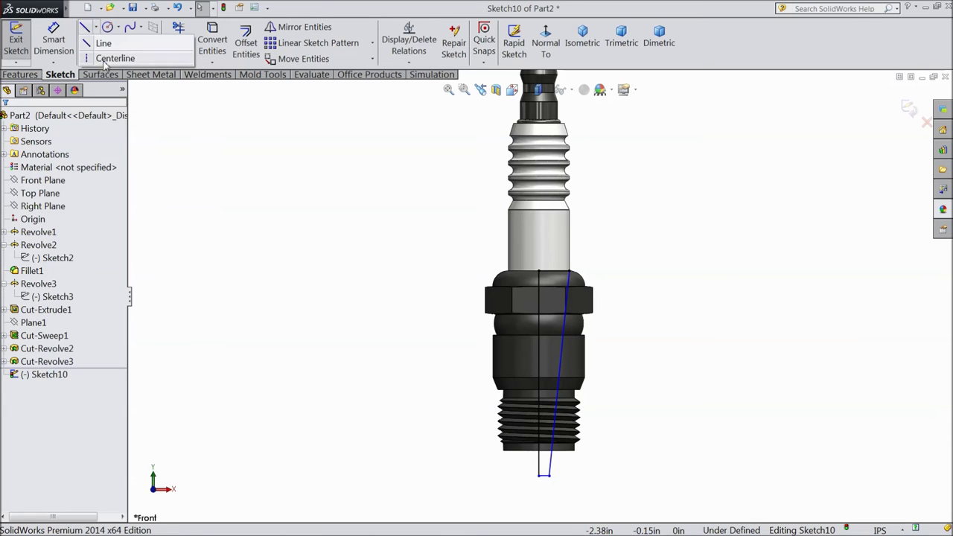
left_click(112, 55)
scroll(544, 469, "down", 5)
scroll(538, 412, "down", 4)
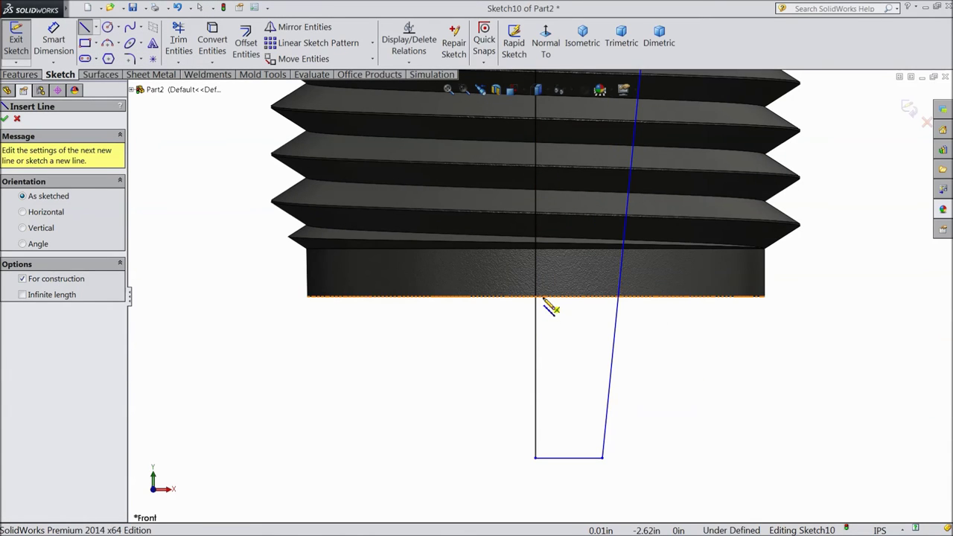
left_click(536, 298)
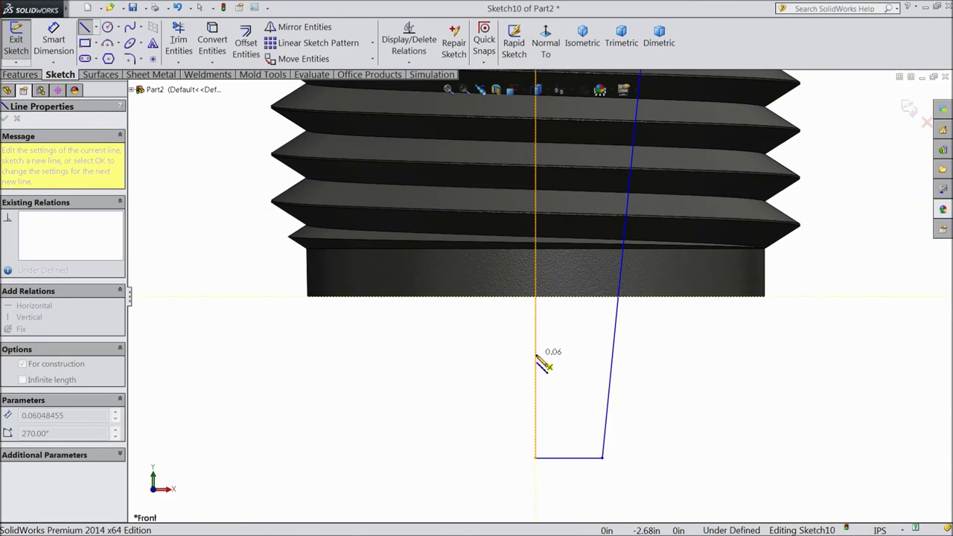
right_click(475, 335)
left_click(497, 97)
Step: Examine closely where the centerline and the profile's vertical line meet the body's bottom edge
scroll(558, 347, "down", 5)
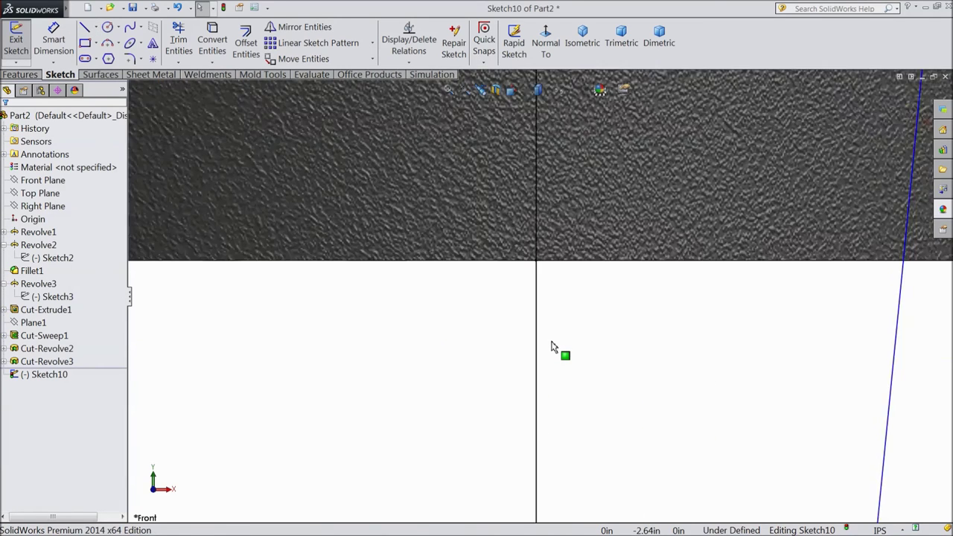
scroll(538, 310, "down", 3)
scroll(521, 328, "up", 2)
scroll(532, 205, "down", 4)
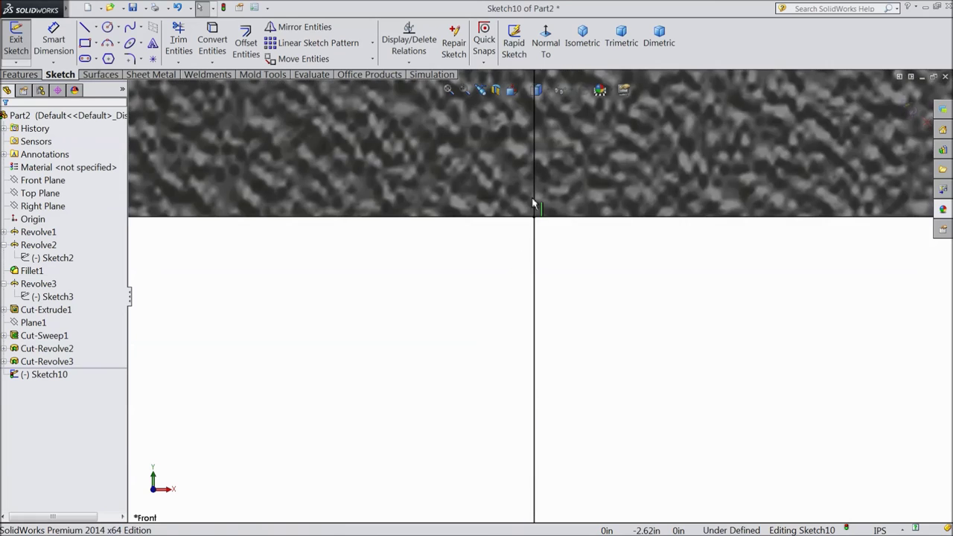
scroll(551, 269, "down", 5)
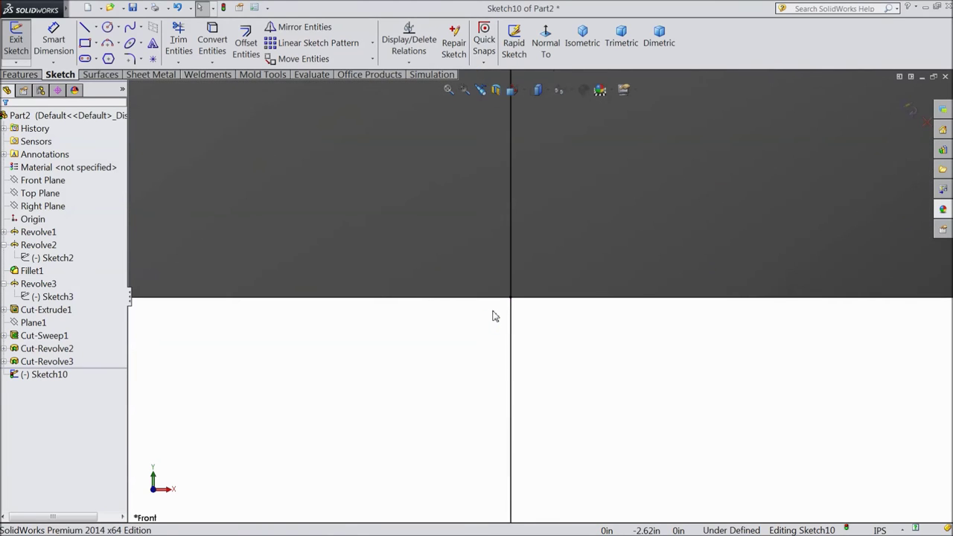
scroll(500, 320, "up", 3)
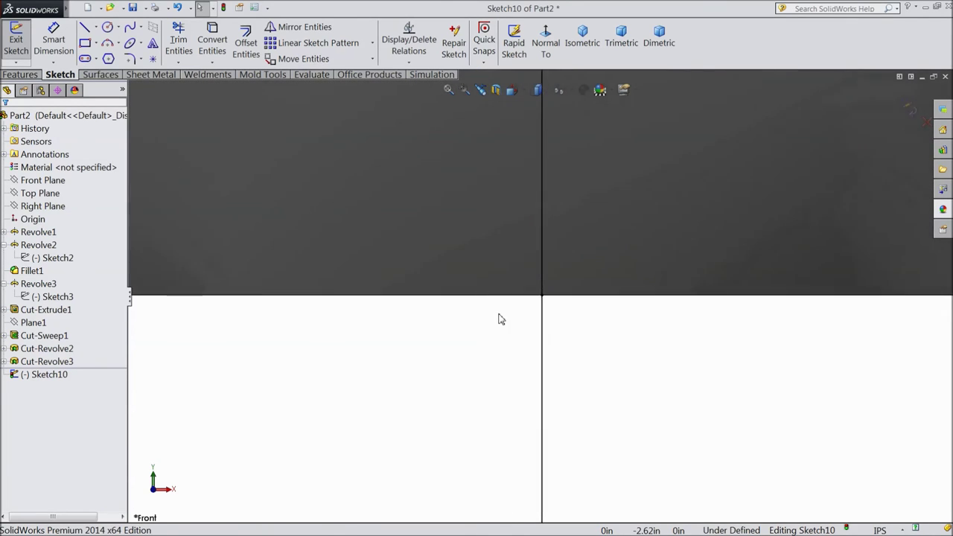
scroll(517, 328, "up", 8)
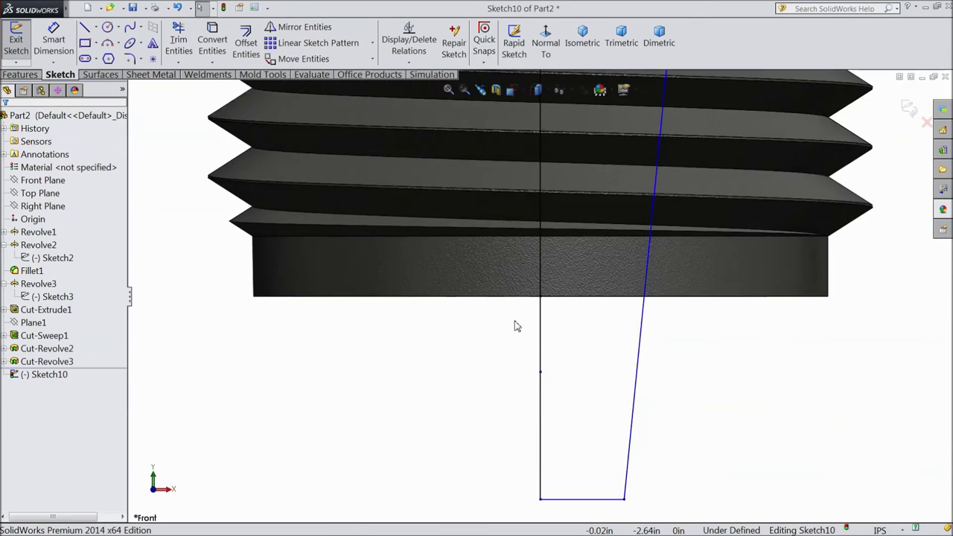
scroll(517, 328, "up", 6)
scroll(589, 208, "down", 3)
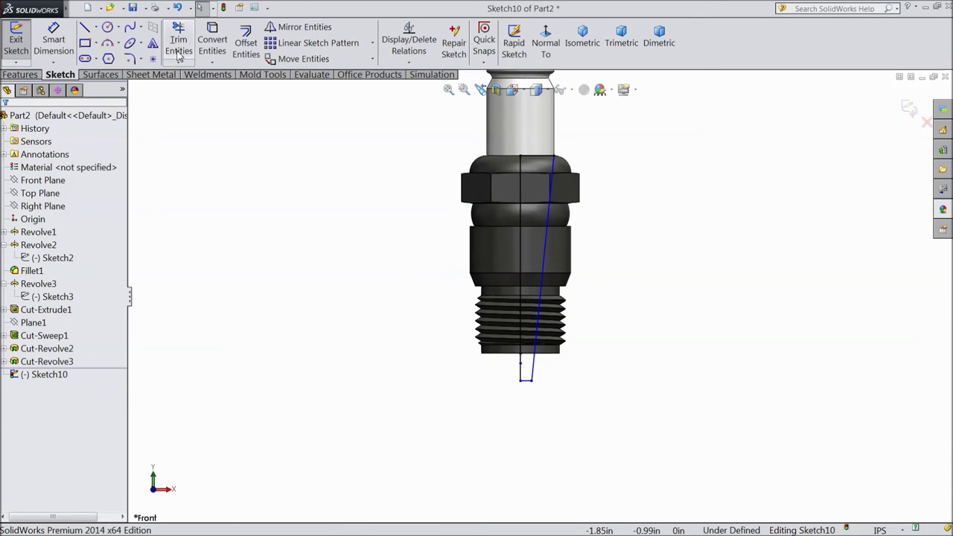
Step: Dimension the short bottom line of the tapered insulator profile and set its width to 0.0975 in
left_click(59, 46)
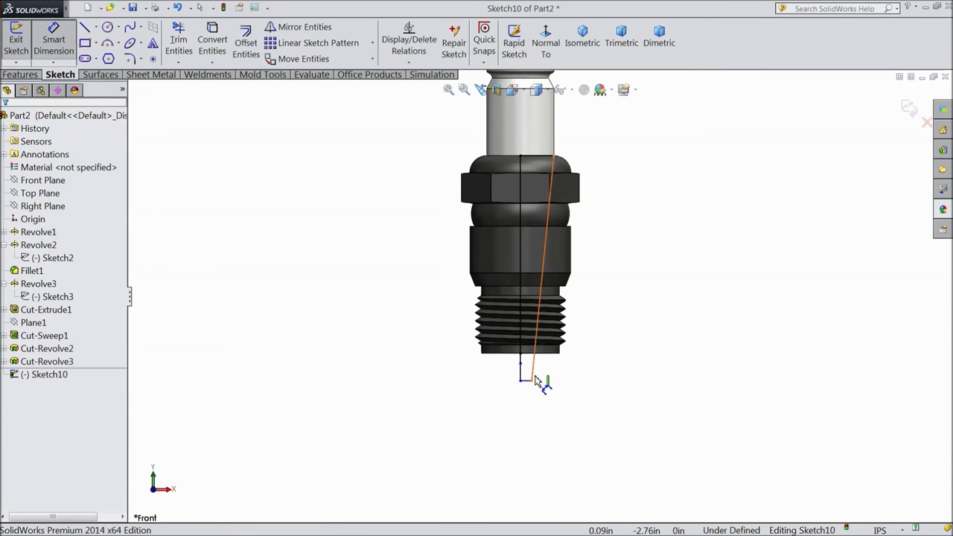
scroll(535, 387, "down", 5)
scroll(526, 389, "down", 3)
left_click(552, 257)
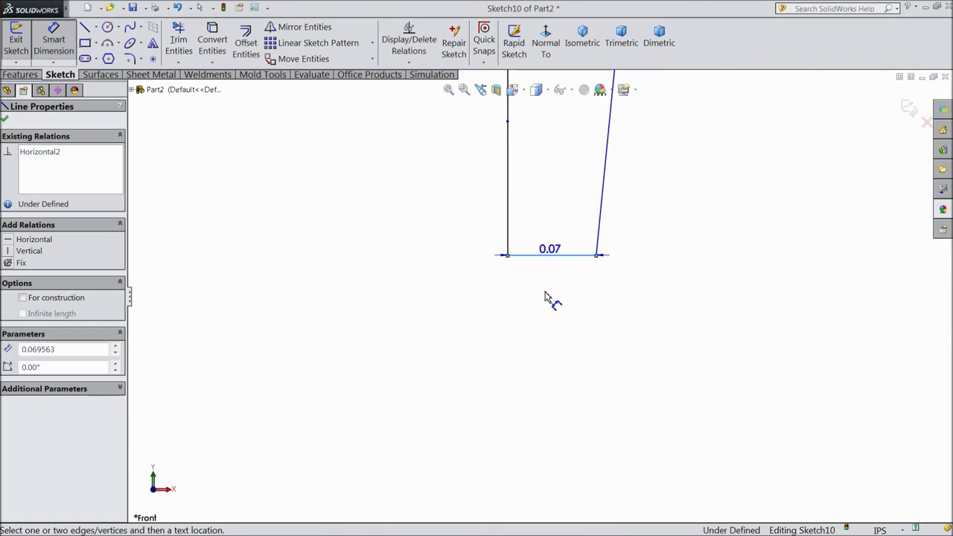
left_click(548, 335)
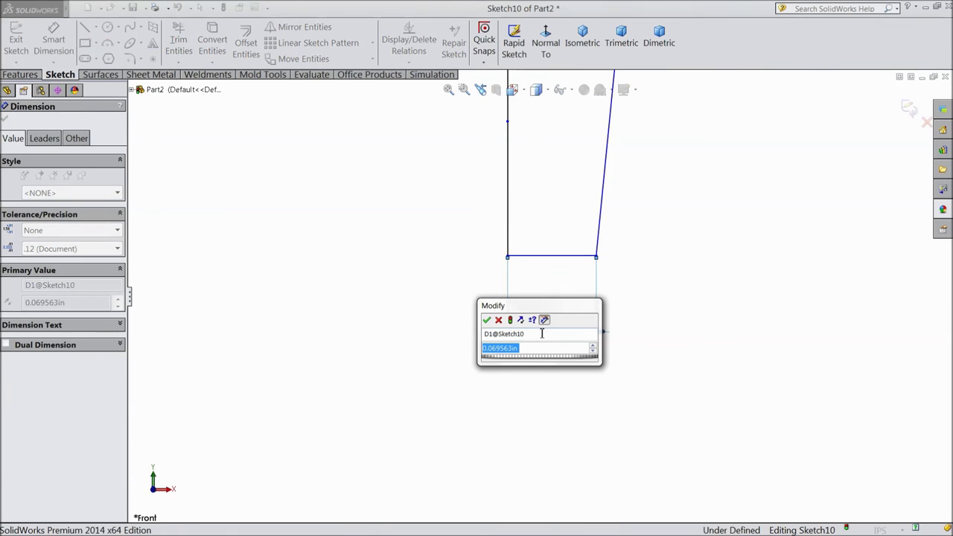
type("0.09")
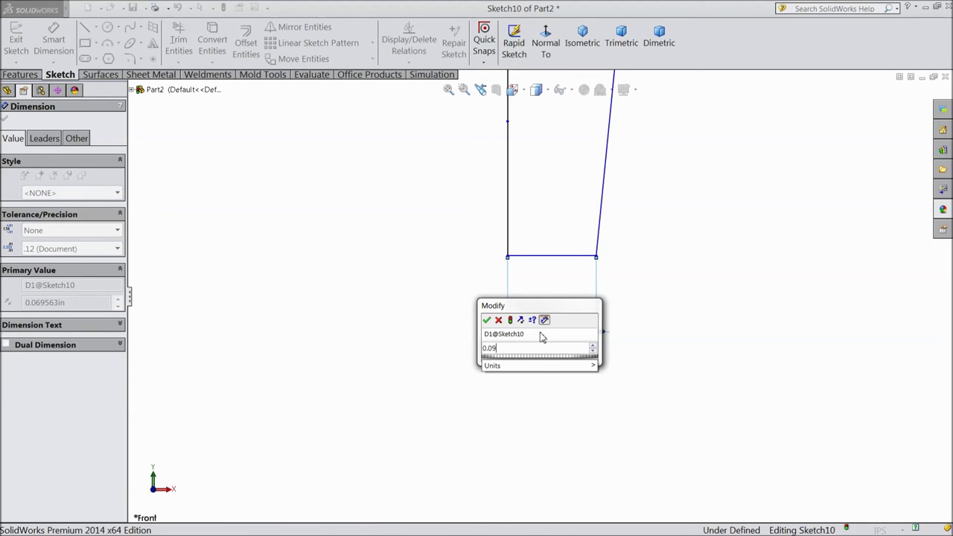
left_click(487, 320)
Step: Dimension the vertical distance from the origin to the profile's bottom line as 2.7315 in
scroll(532, 283, "up", 8)
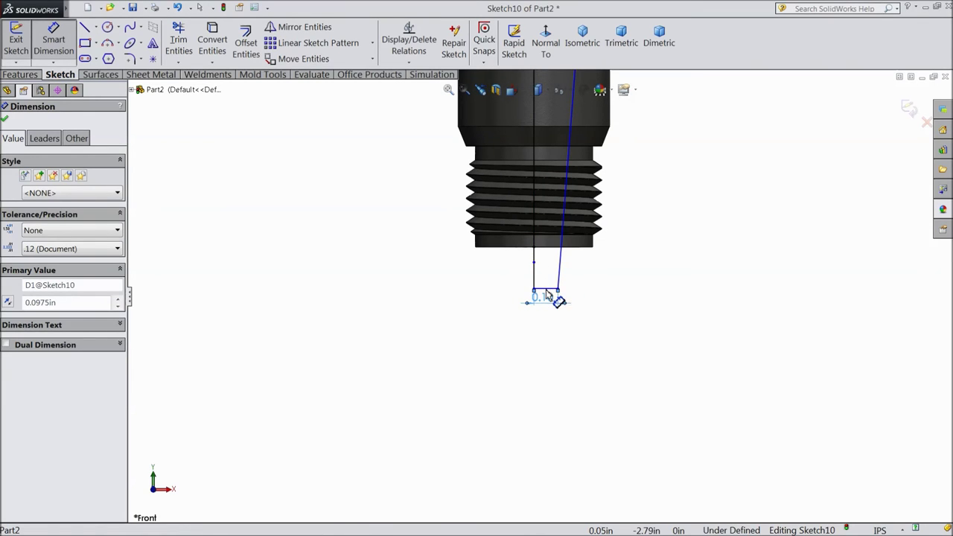
scroll(596, 283, "up", 6)
scroll(514, 216, "down", 4)
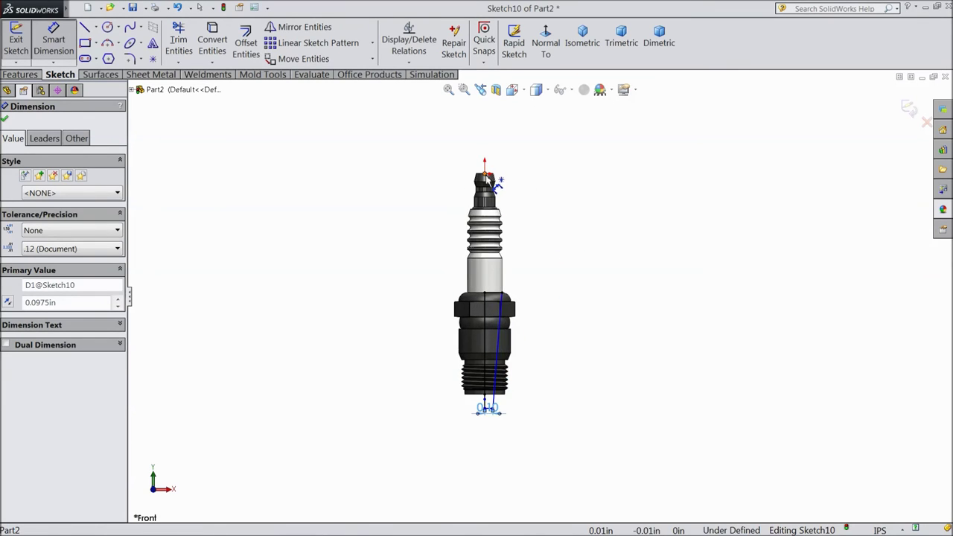
left_click(487, 178)
scroll(503, 420, "down", 3)
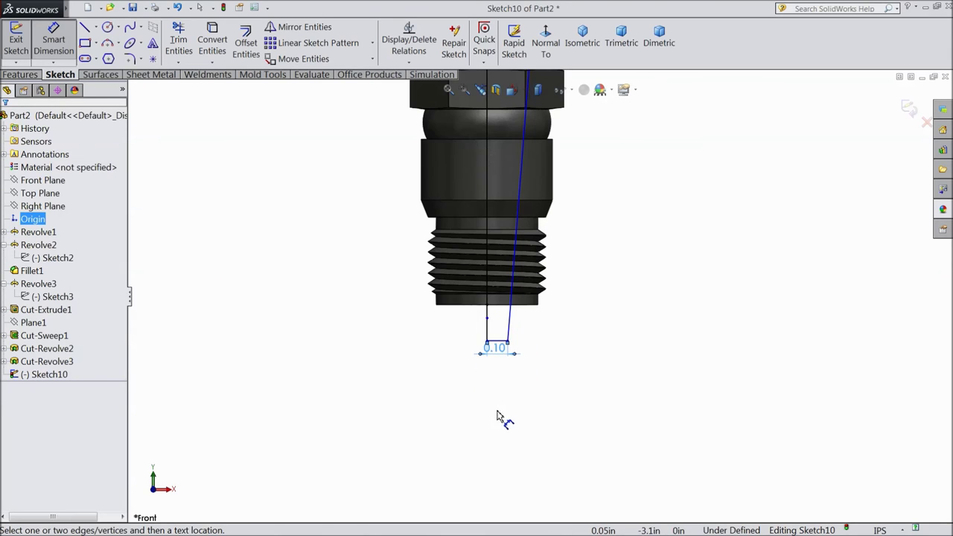
left_click(498, 347)
scroll(577, 287, "up", 5)
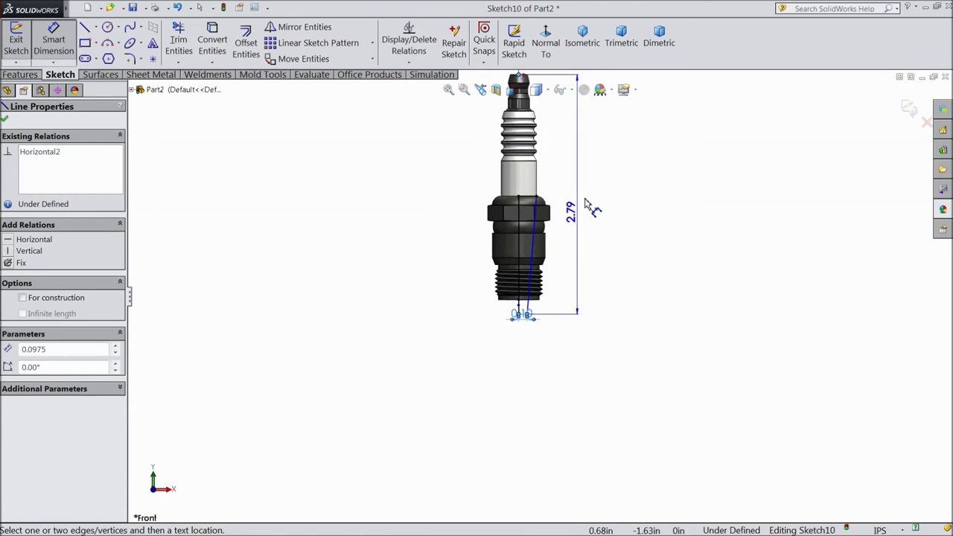
scroll(592, 219, "down", 3)
left_click(585, 237)
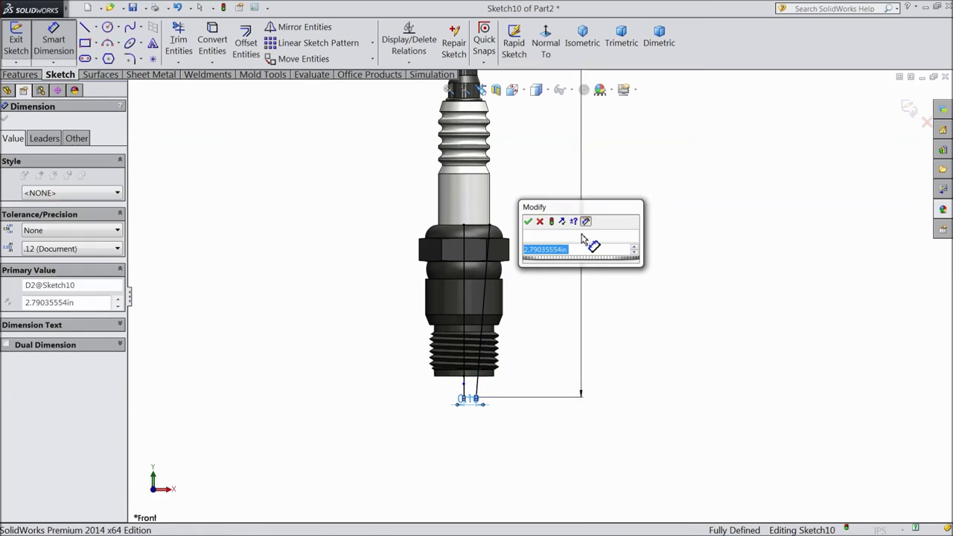
type("2.7315")
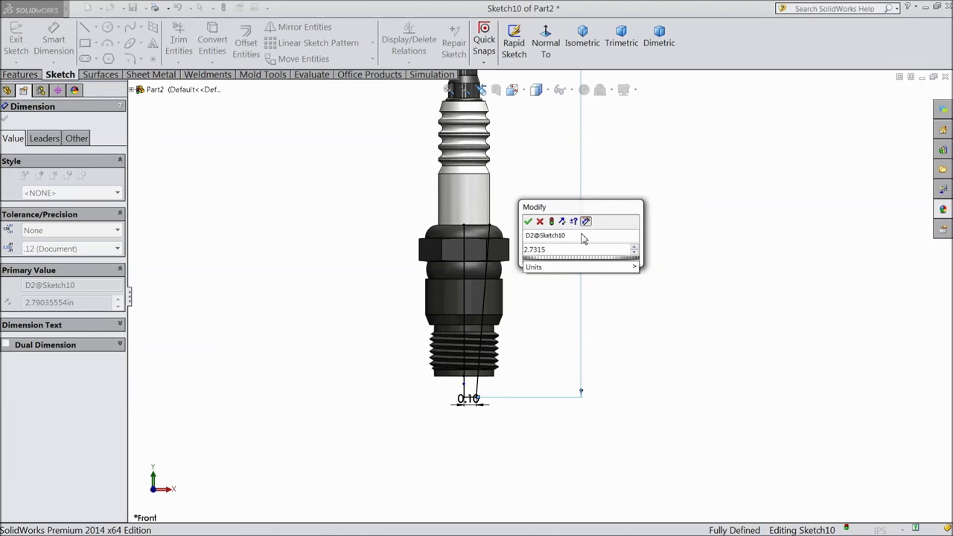
left_click(529, 222)
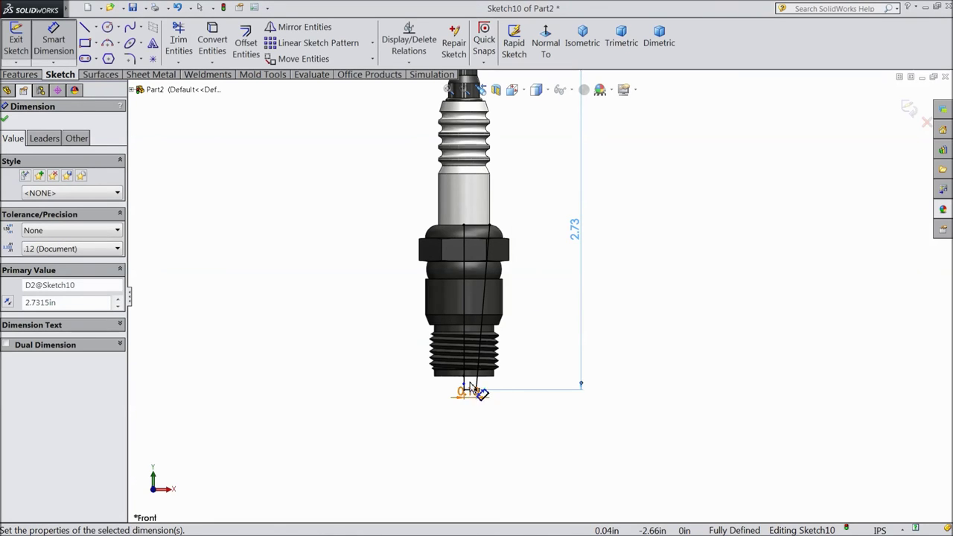
scroll(458, 308, "down", 2)
key("z")
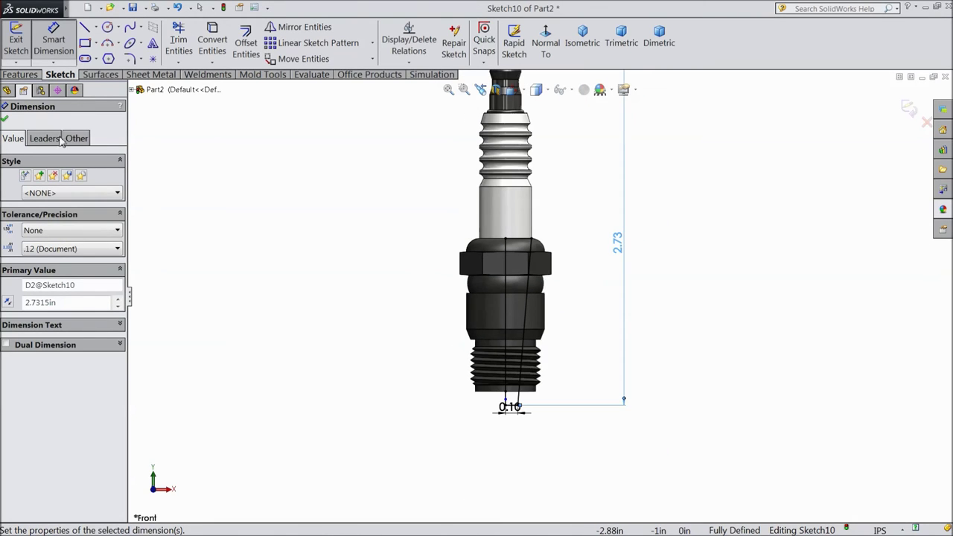
left_click(4, 120)
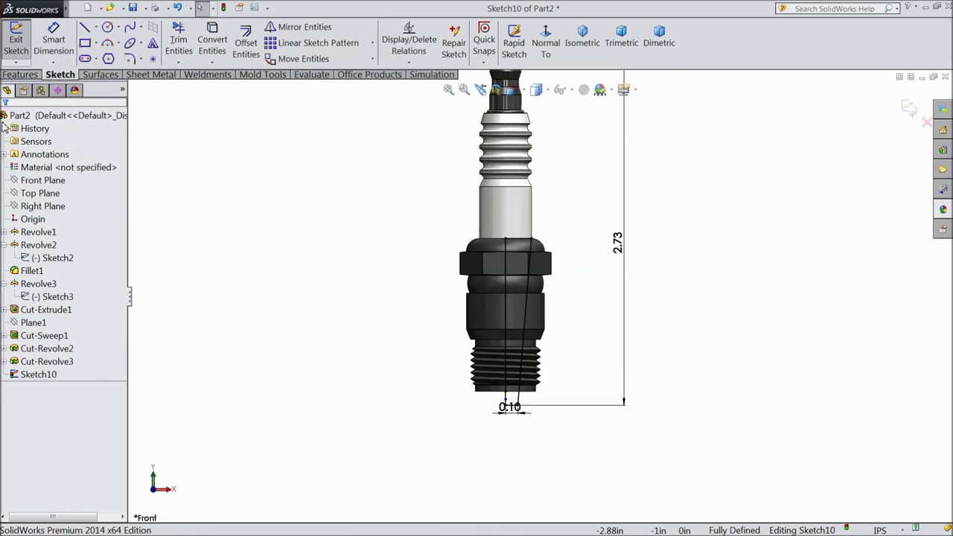
Step: Revolve the tapered profile 360 degrees about the short centerline as a merged boss
left_click(23, 74)
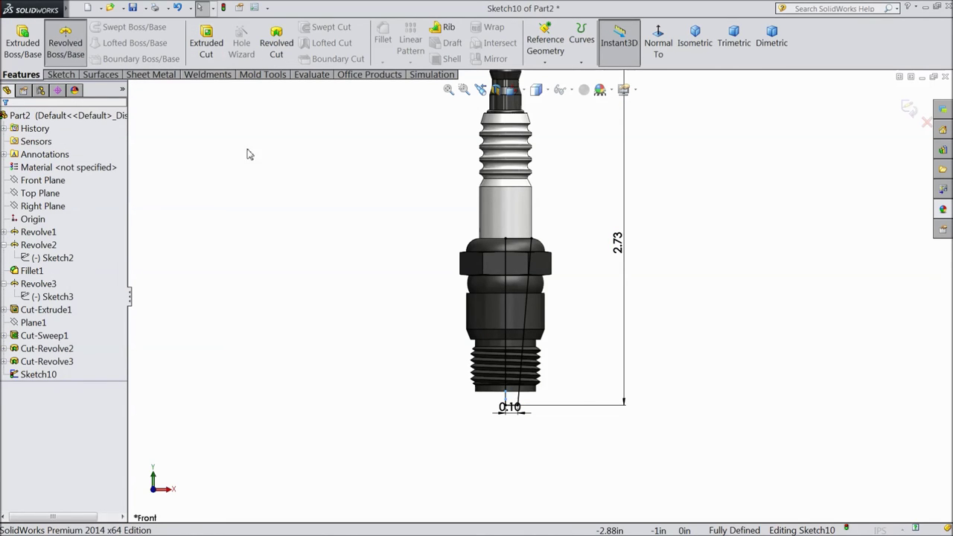
left_click(65, 46)
scroll(514, 380, "down", 3)
scroll(493, 411, "down", 2)
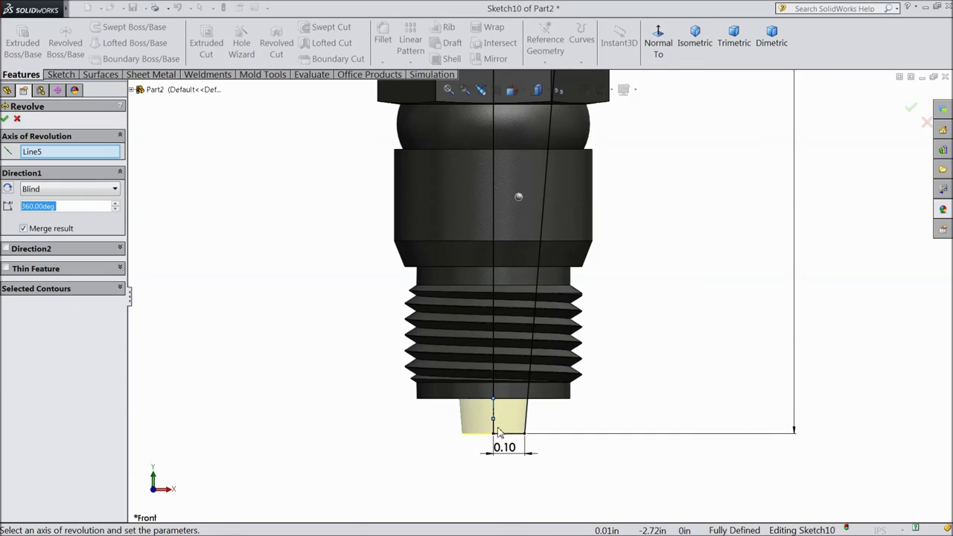
left_click(5, 119)
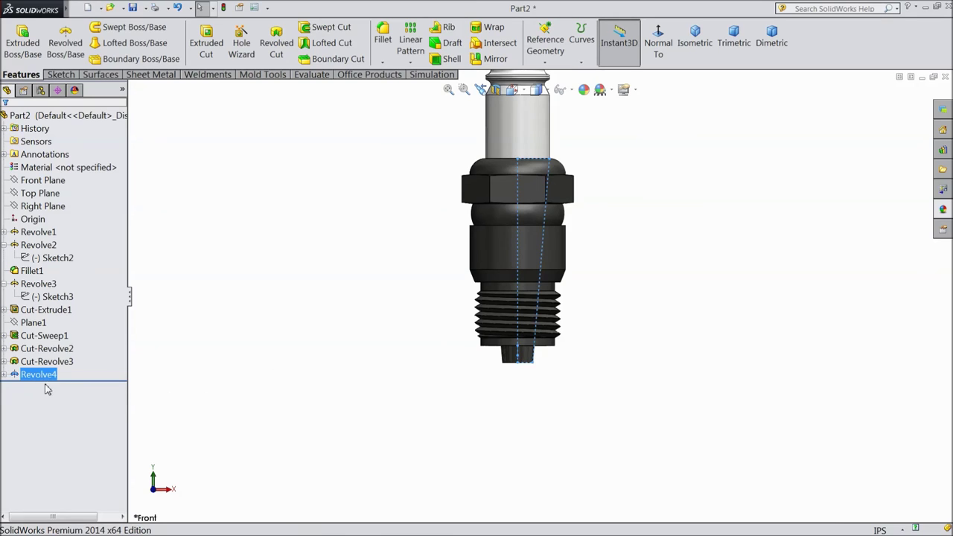
Step: Apply the white satin finish plastic appearance to the new tapered insulator revolve
left_click(943, 211)
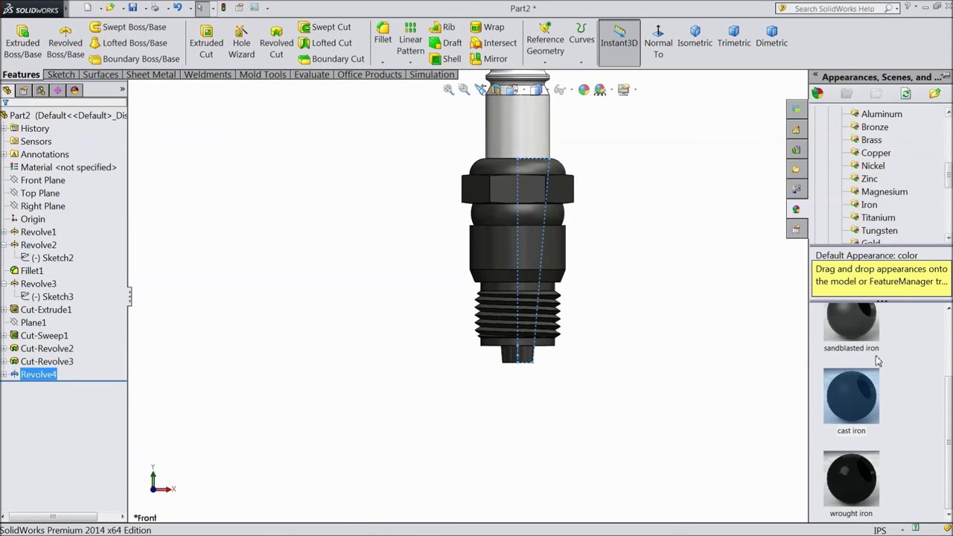
scroll(876, 195, "up", 5)
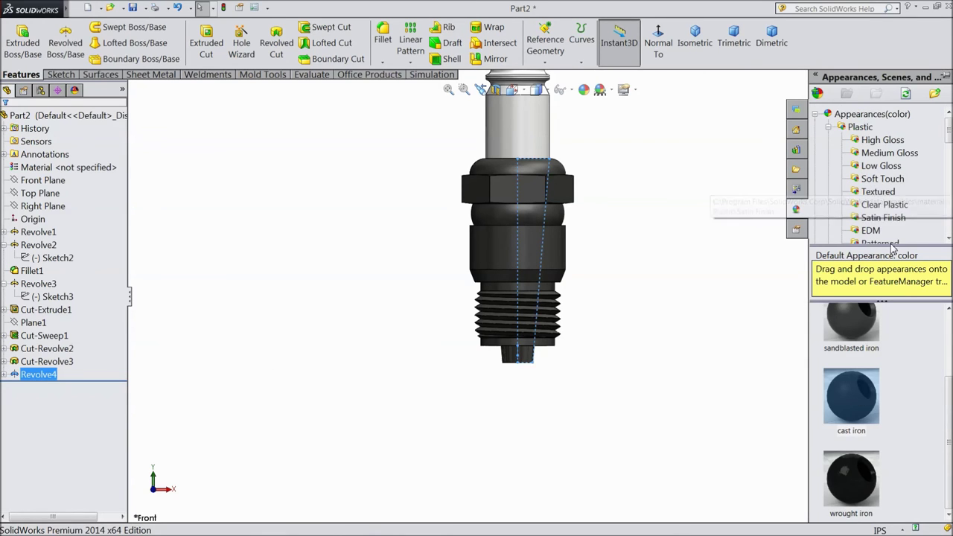
left_click(882, 219)
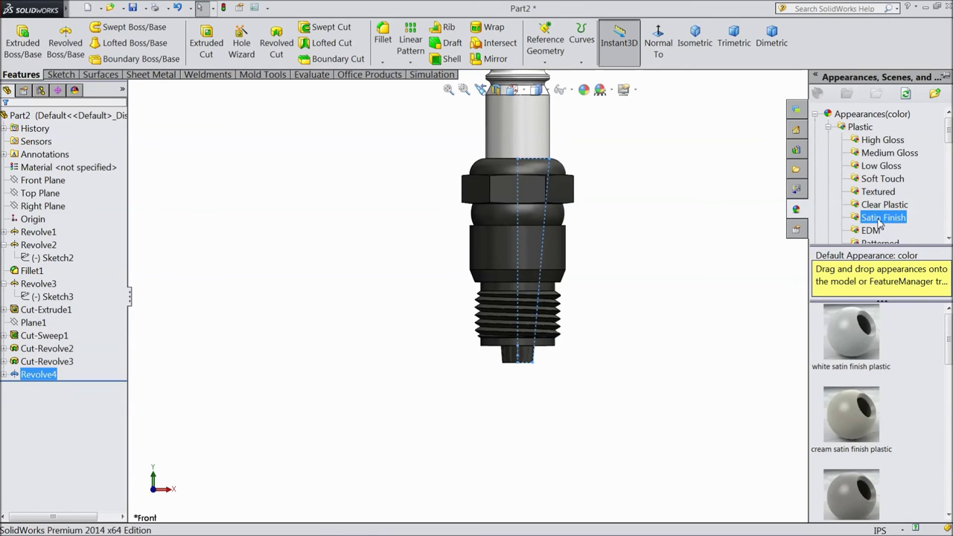
left_click(864, 343)
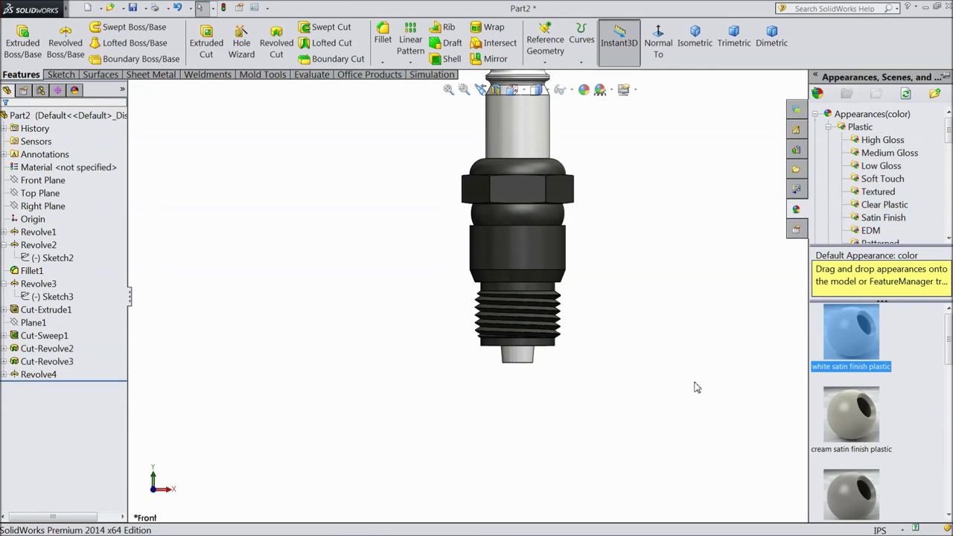
Step: Fillet the outer circular edge at the tapered insulator's tip with a 0.01 in radius
middle_click_drag(693, 387, 713, 257)
middle_click_drag(670, 278, 625, 313)
scroll(373, 291, "down", 5)
mouse_move(402, 338)
middle_mouse_down()
mouse_move(390, 341)
mouse_move(403, 335)
middle_mouse_up()
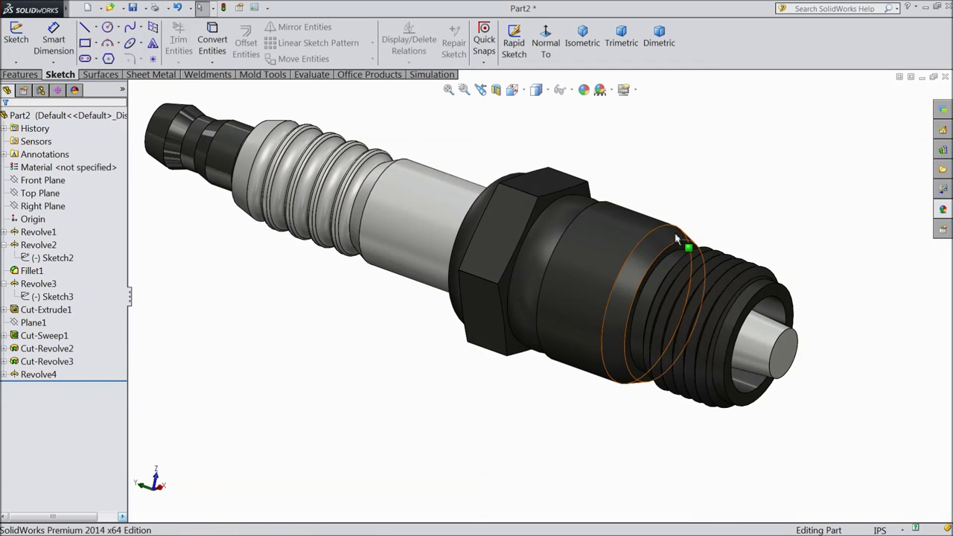
left_click(30, 75)
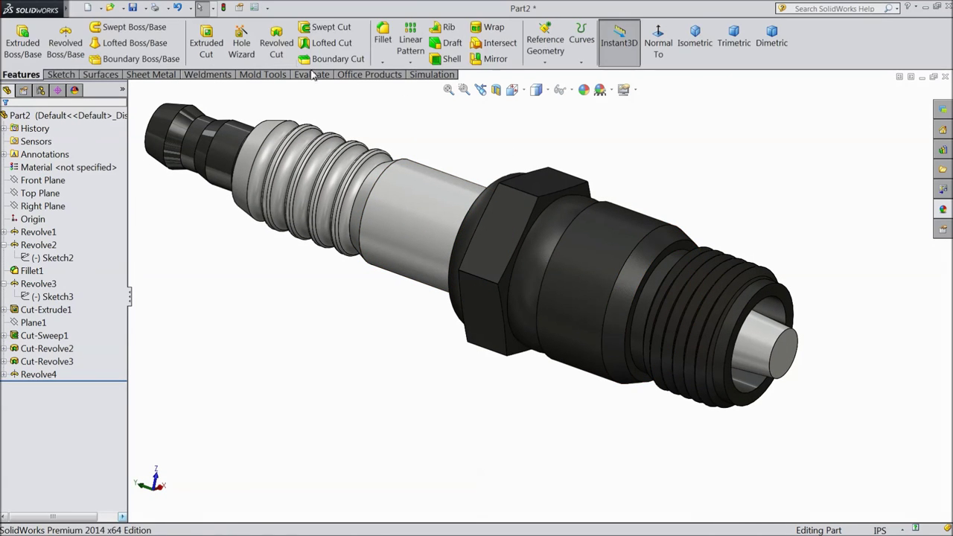
left_click(383, 46)
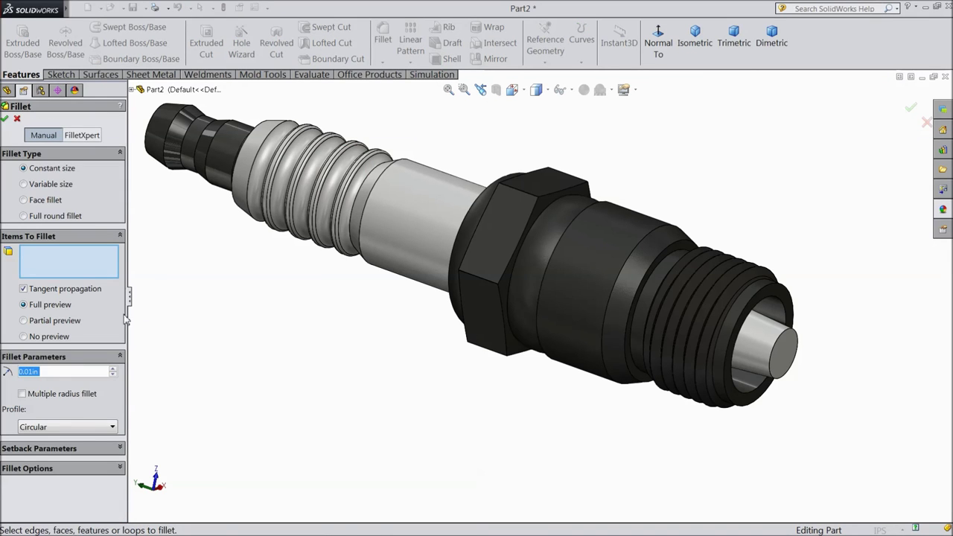
scroll(762, 357, "down", 3)
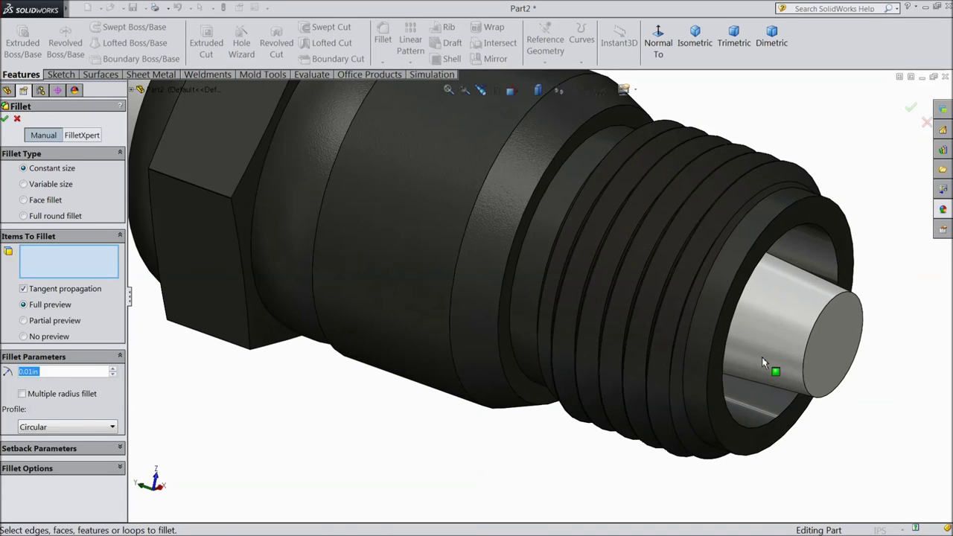
left_click(808, 361)
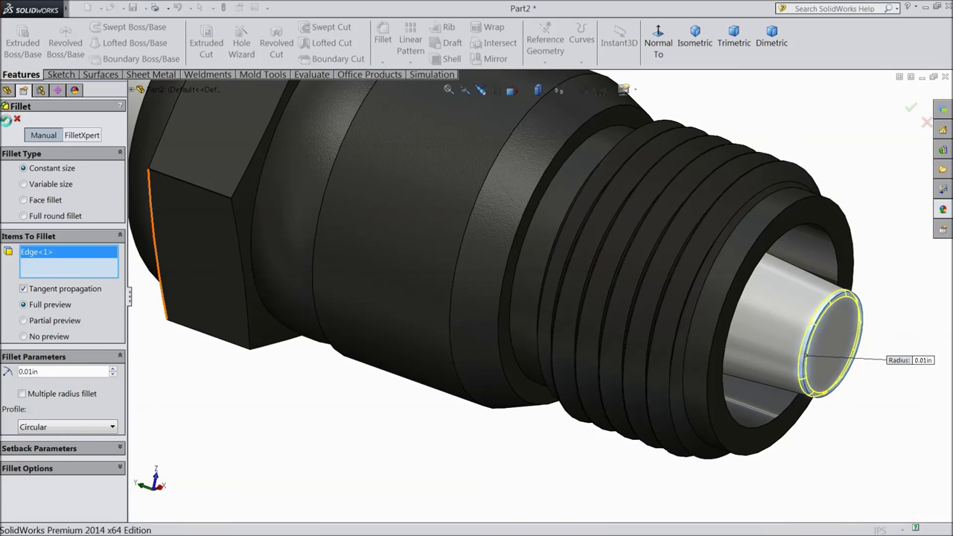
left_click(5, 120)
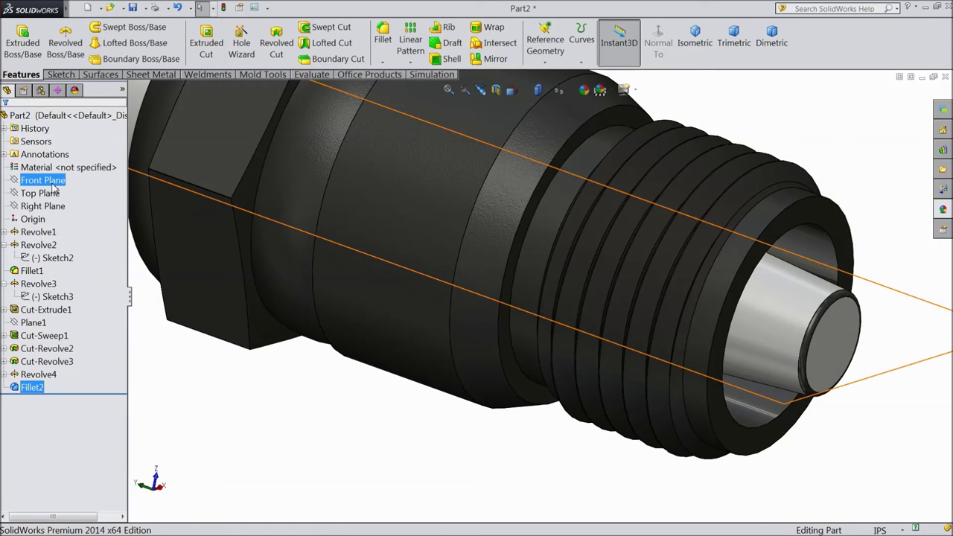
Step: Start another sketch on the Front Plane and orient the view normal to it
left_click(55, 190)
left_click(104, 168)
left_click(659, 52)
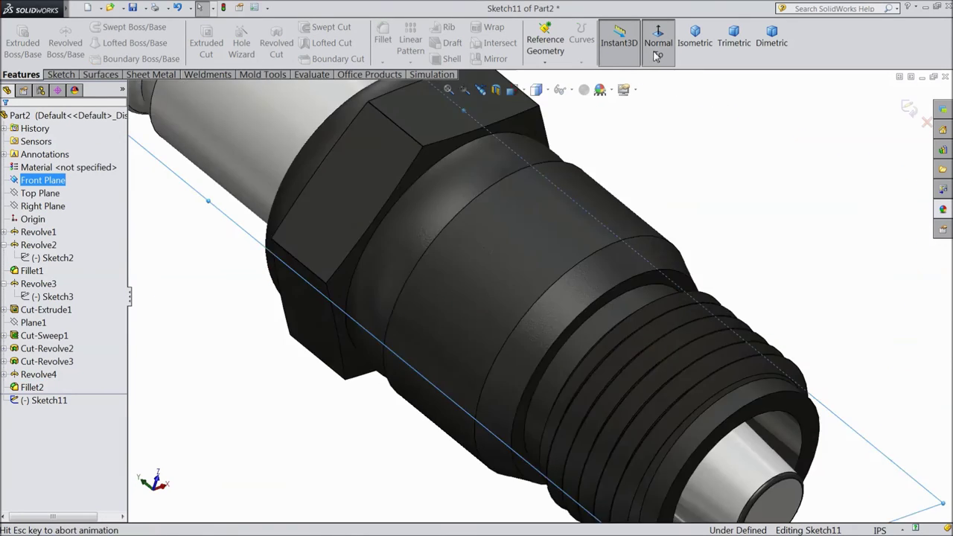
Step: Draw a vertical centerline straight down from the midpoint of the insulator tip's bottom edge
scroll(549, 426, "down", 5)
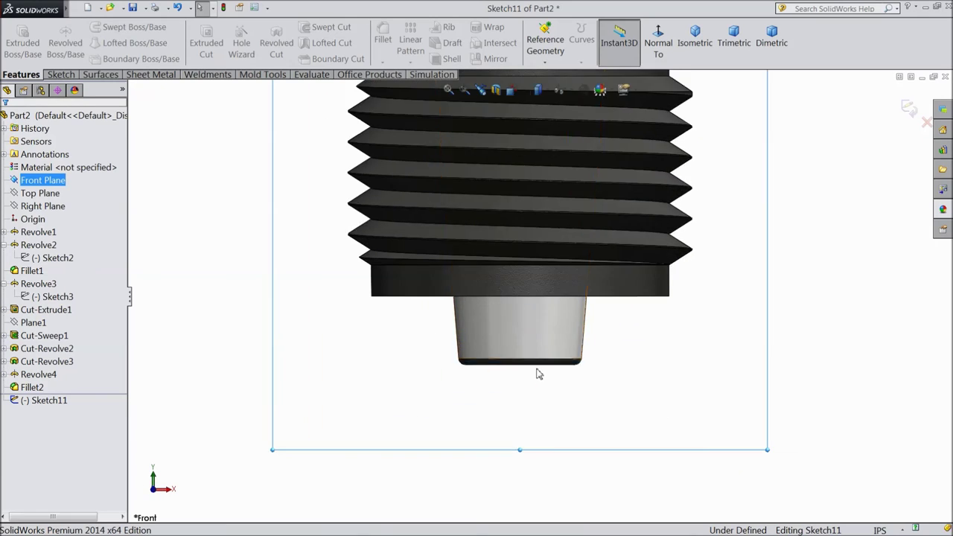
scroll(539, 374, "down", 3)
left_click(60, 74)
left_click(98, 27)
left_click(113, 55)
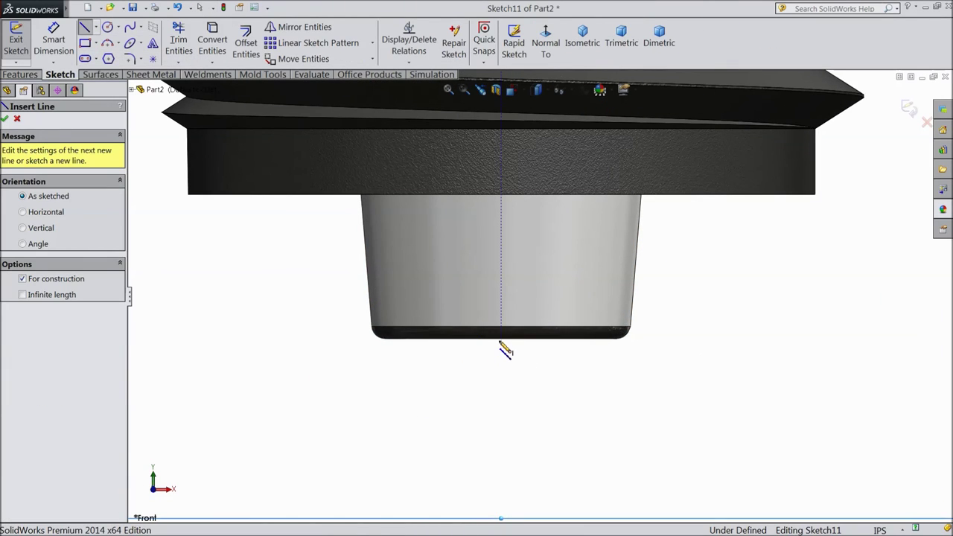
left_click(501, 339)
left_click(502, 480)
right_click(501, 409)
left_click(571, 97)
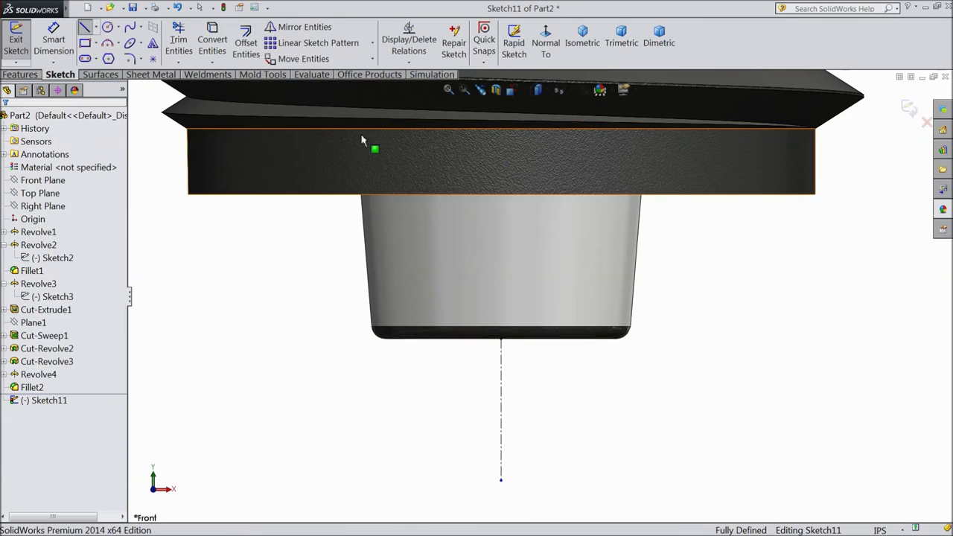
Step: Sketch a corner rectangle about 0.08 by 0.09 in from the centerline's top end, below the insulator tip
left_click(84, 42)
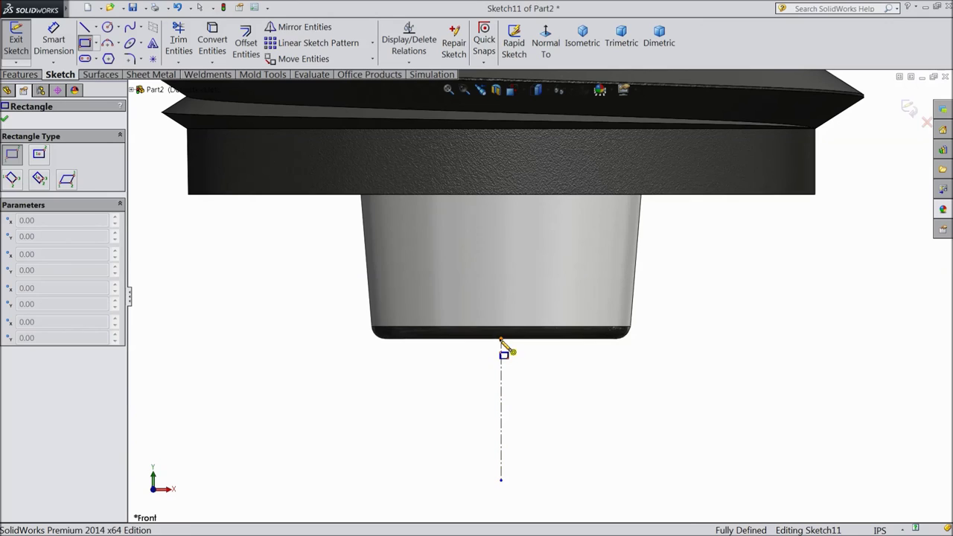
left_click(501, 339)
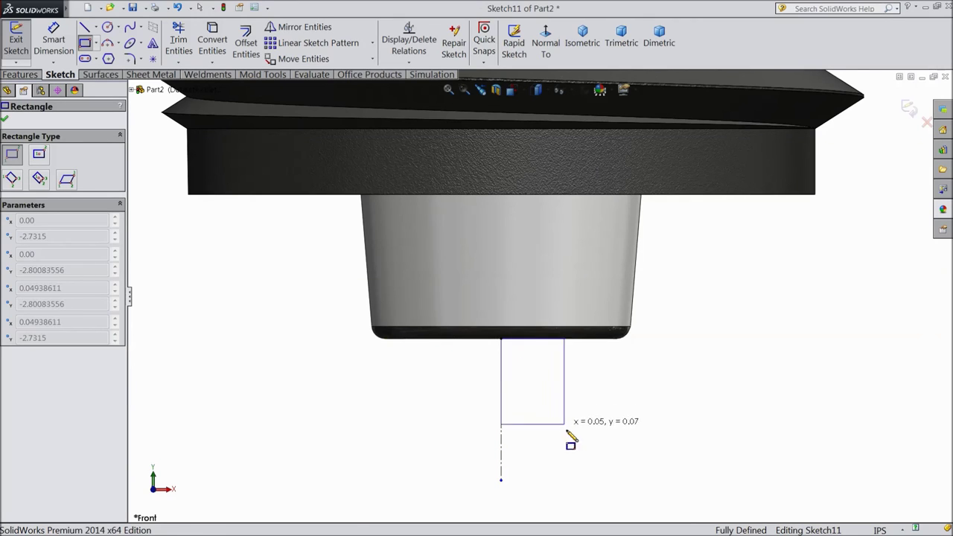
left_click(609, 456)
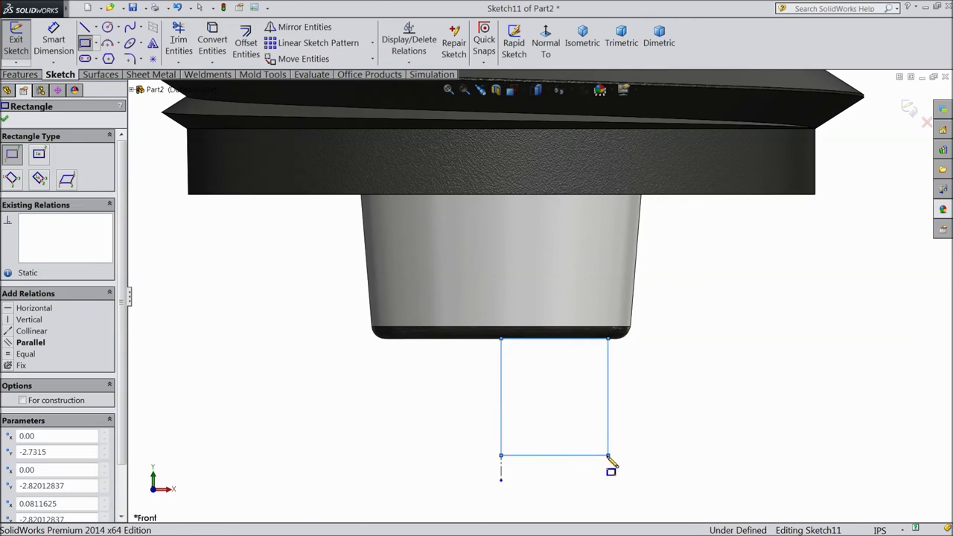
Step: Dimension the width of the rectangle below the insulator tip and set it to 0.05 in
left_click(54, 41)
scroll(485, 405, "up", 3)
scroll(566, 358, "down", 3)
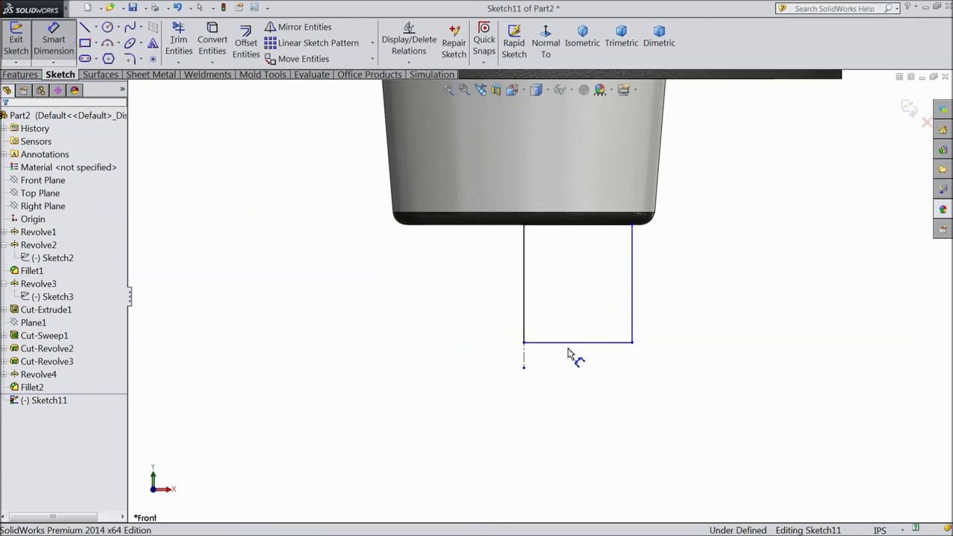
left_click(587, 343)
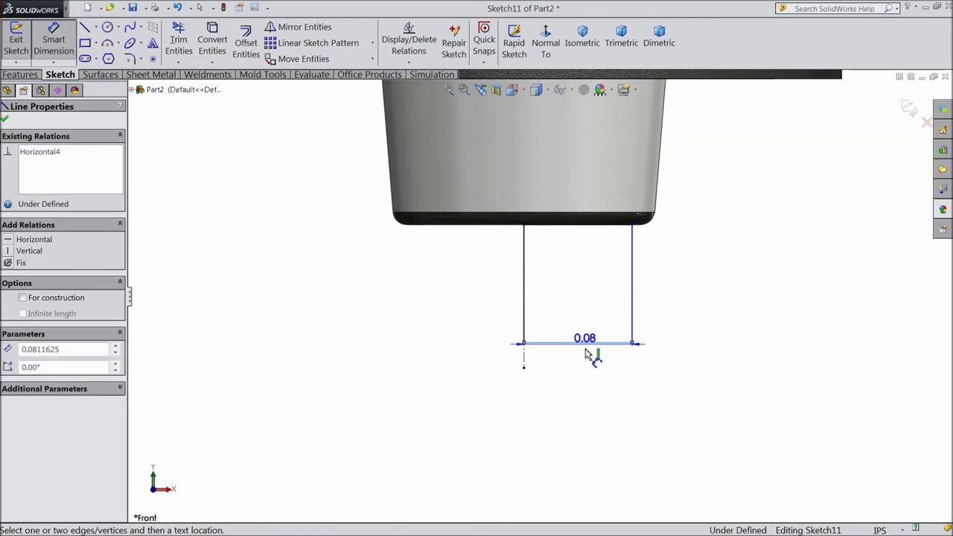
left_click(588, 380)
type("0.05")
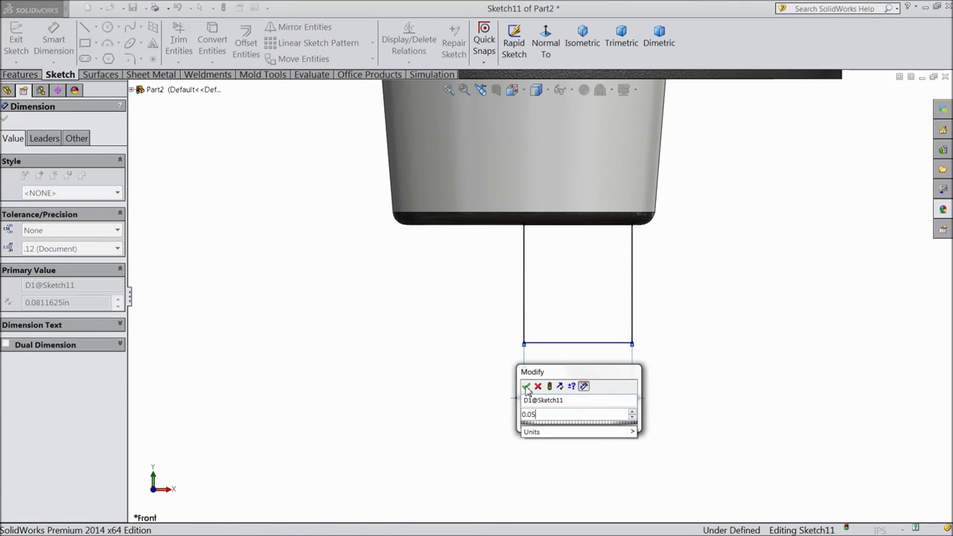
left_click(526, 386)
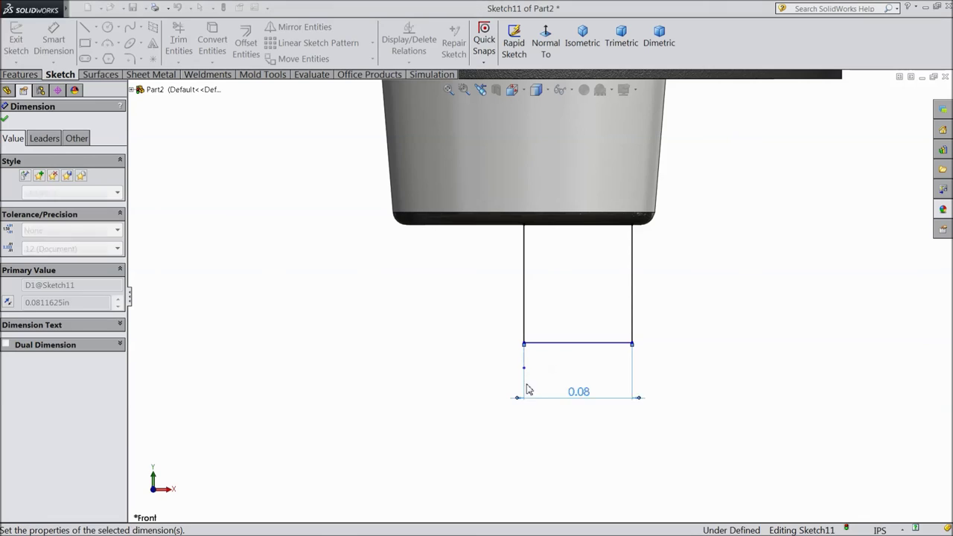
Step: Dimension the vertical distance from the rectangle's bottom edge to the origin and set it to 2.788 in
left_click(563, 345)
scroll(659, 343, "up", 5)
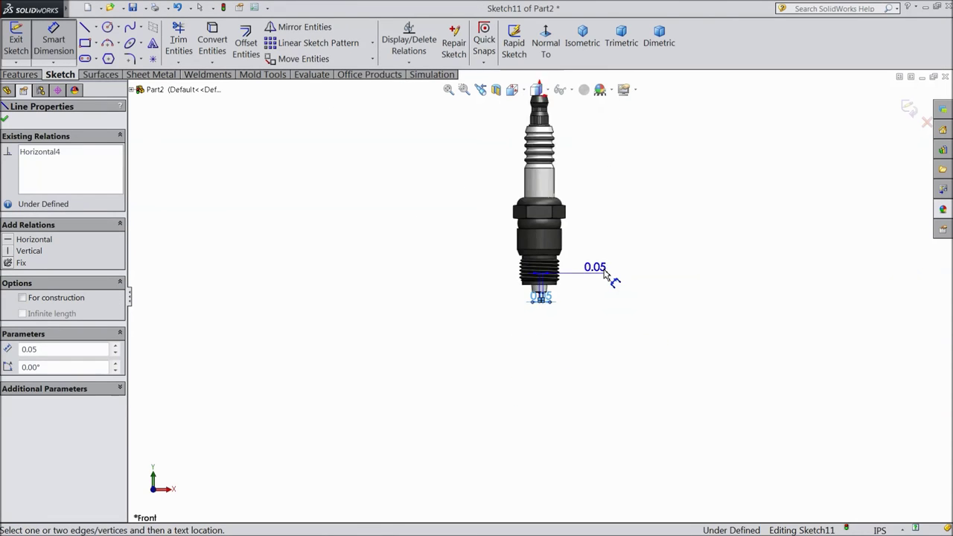
scroll(564, 238, "down", 3)
left_click(507, 153)
scroll(572, 223, "down", 3)
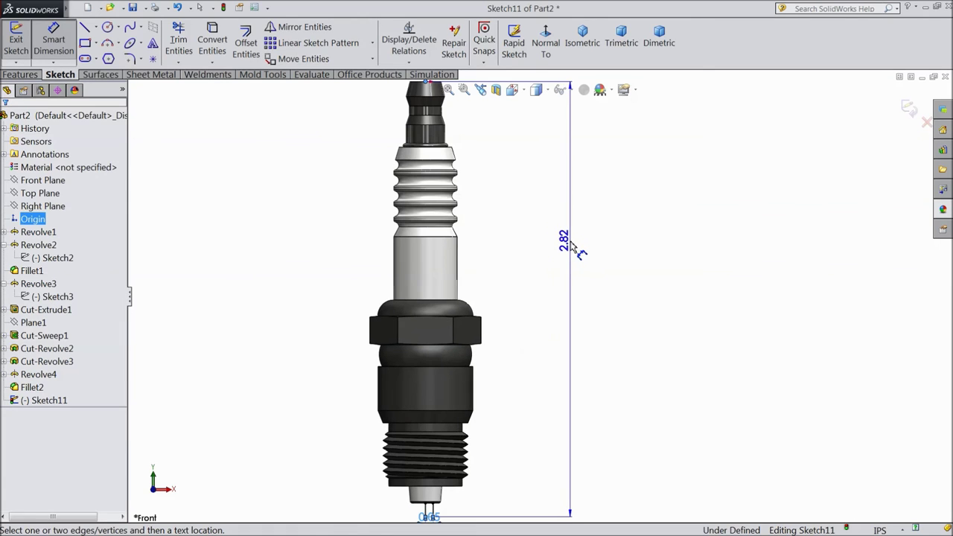
left_click(572, 246)
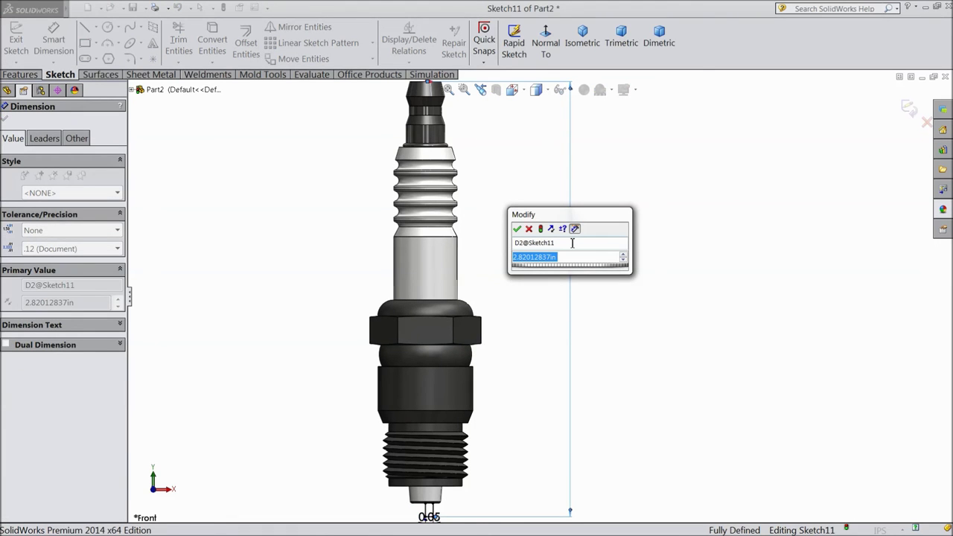
type("2.")
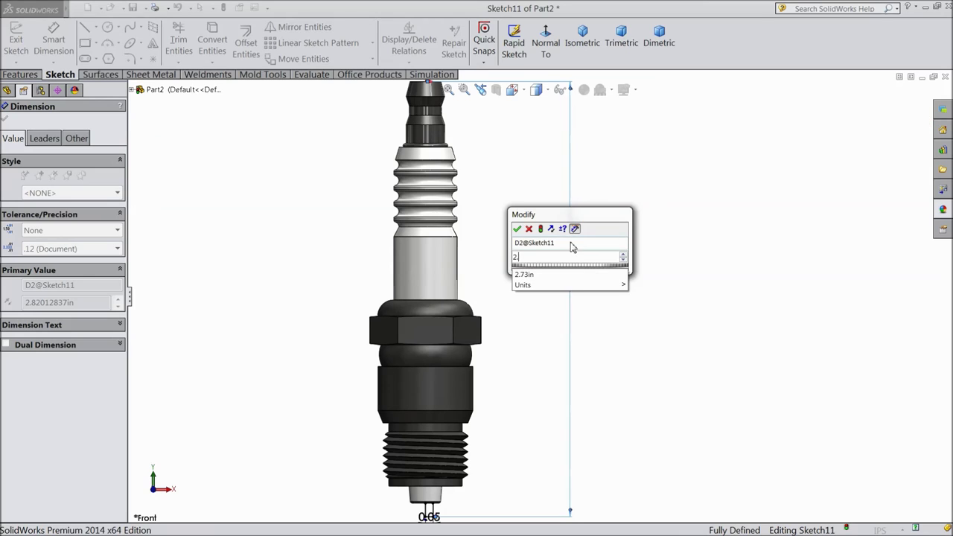
type("788")
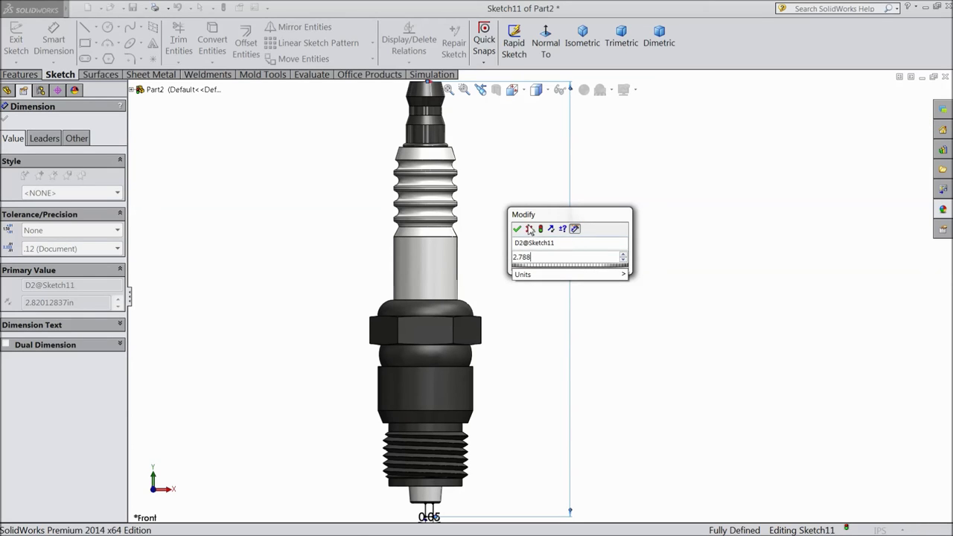
left_click(517, 228)
scroll(517, 393, "up", 2)
scroll(514, 372, "down", 5)
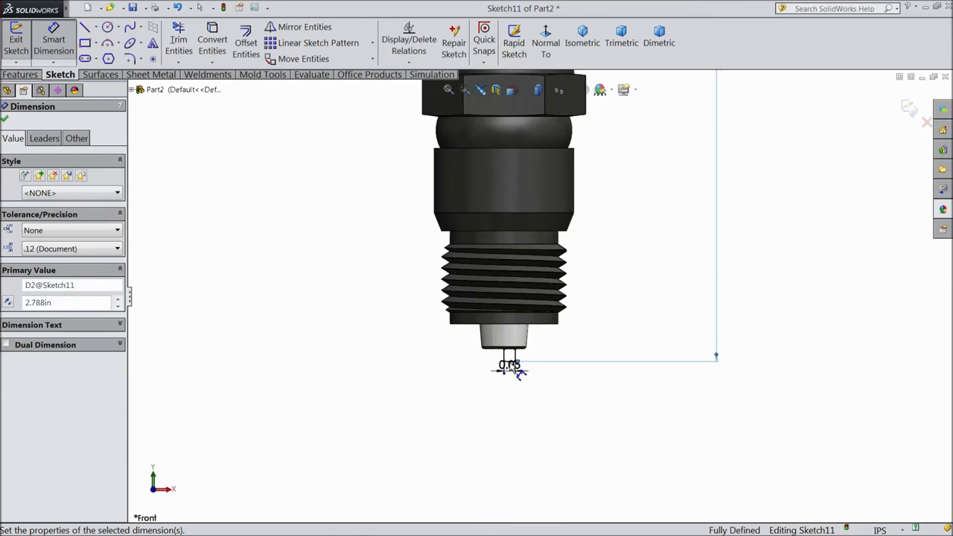
scroll(516, 376, "down", 4)
left_click(5, 118)
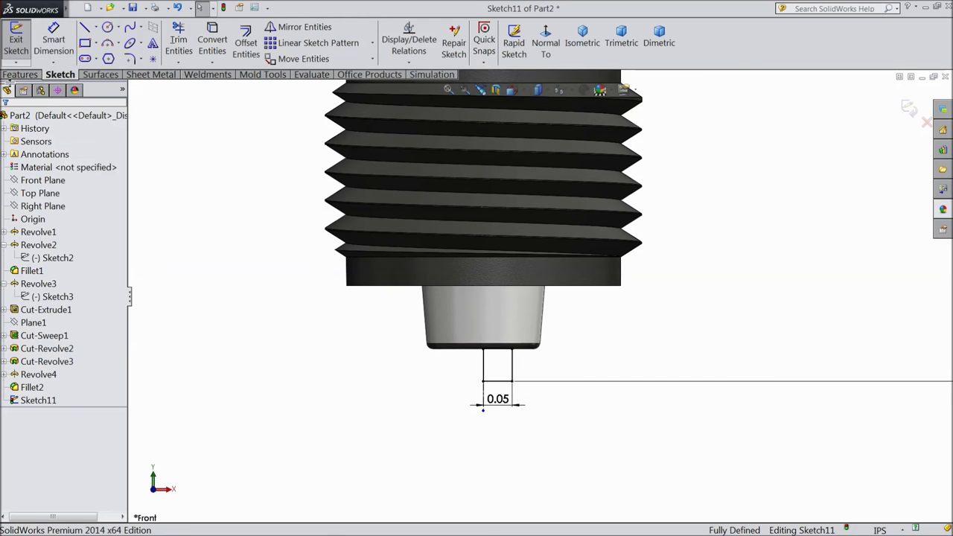
Step: Revolve the rectangle 360° about the centerline with merged result to form the center electrode
left_click(21, 74)
left_click(66, 45)
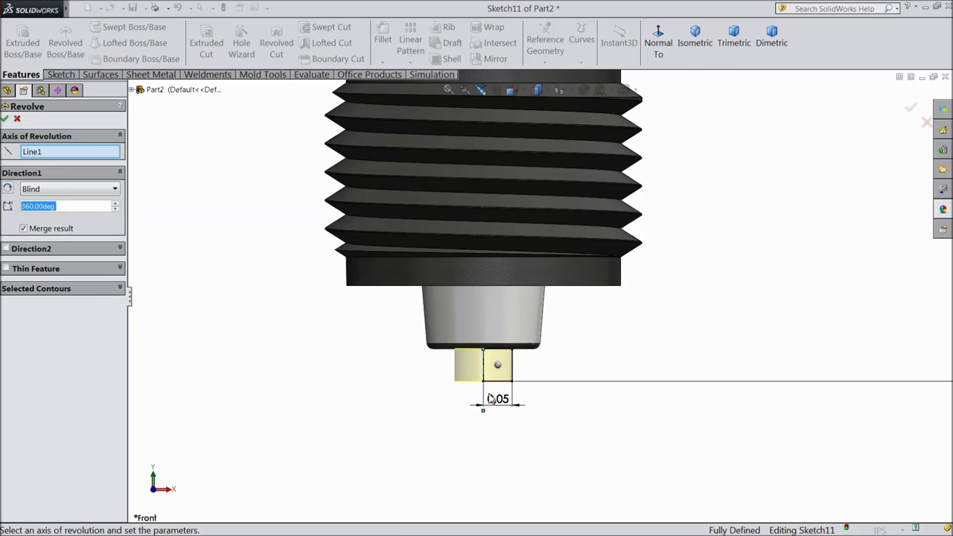
left_click(6, 120)
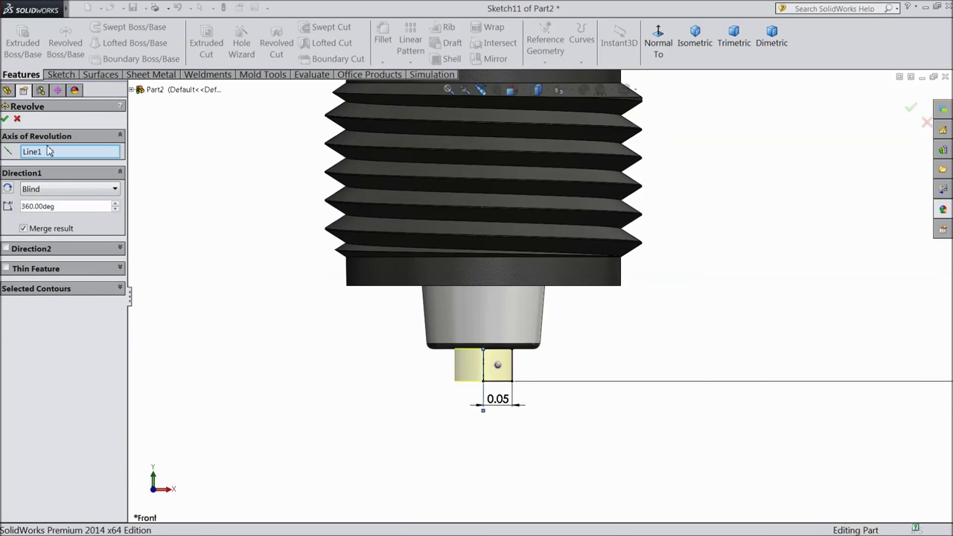
scroll(475, 374, "up", 1)
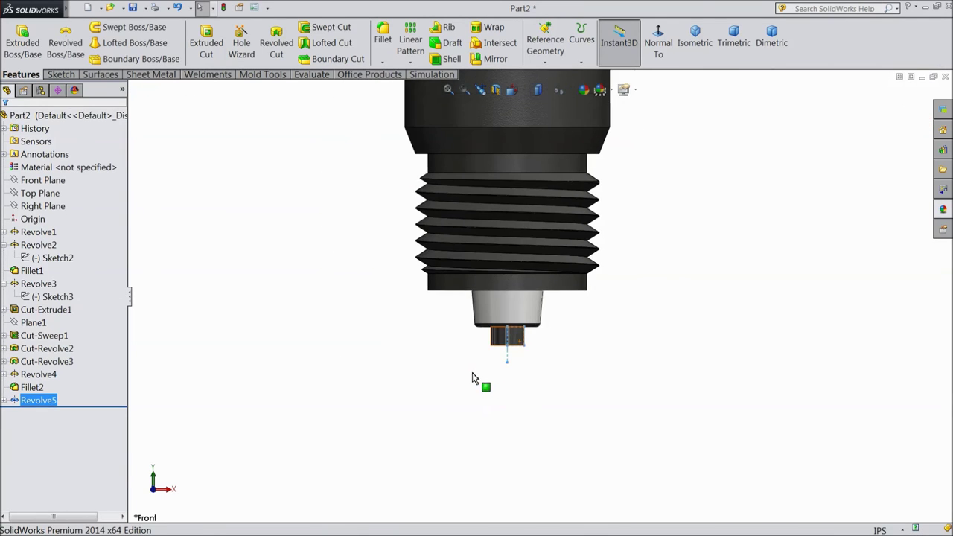
scroll(488, 350, "down", 3)
scroll(488, 361, "down", 2)
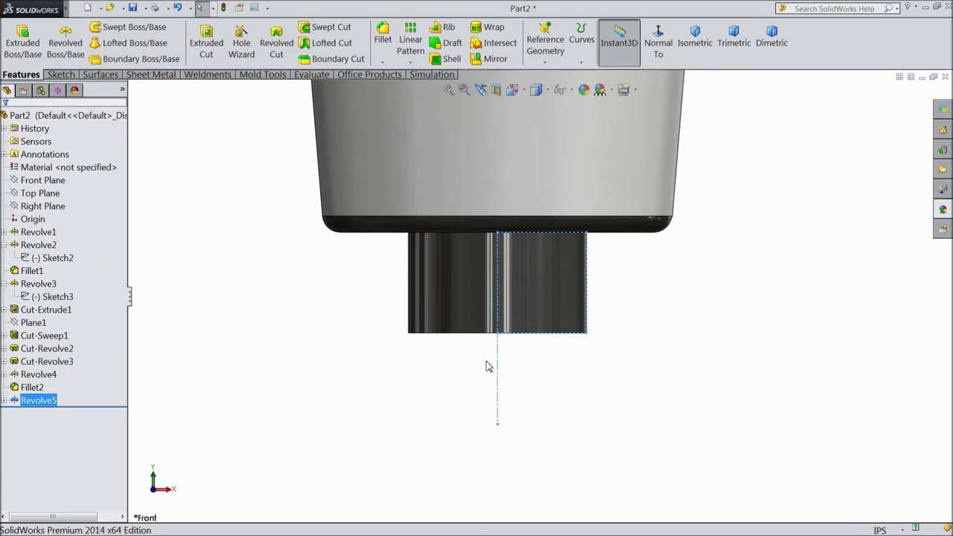
Step: Start a sketch on the Right Plane and orient the view normal to it
left_click(42, 181)
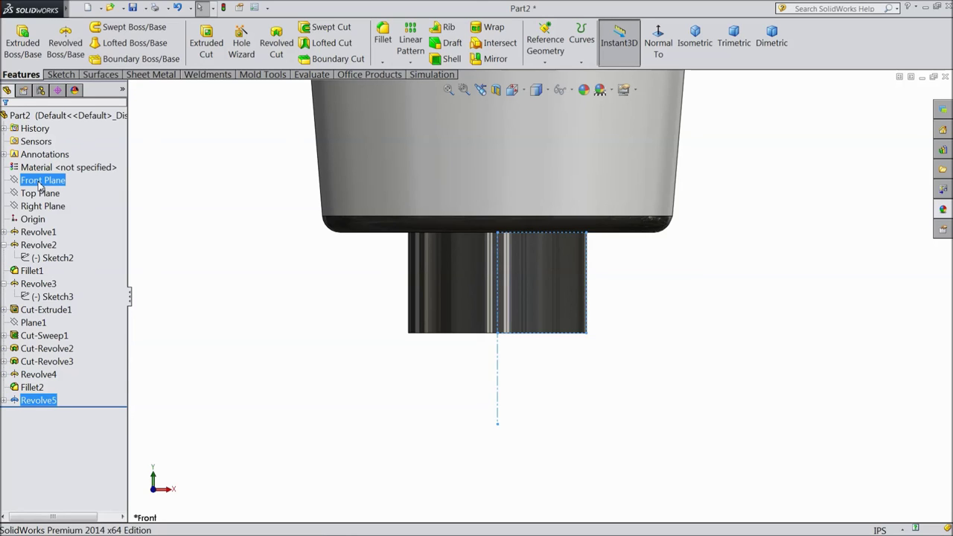
left_click(37, 193)
left_click(34, 207)
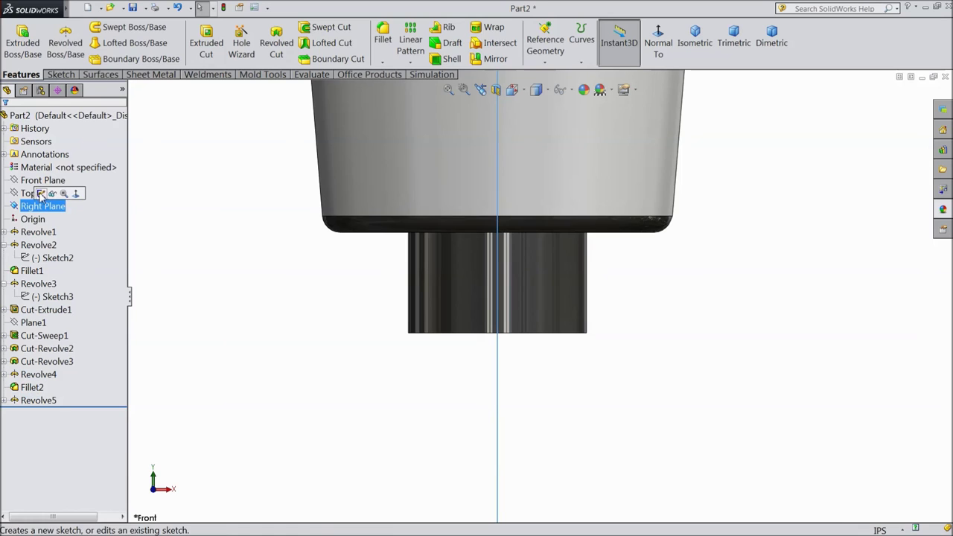
left_click(43, 196)
left_click(659, 55)
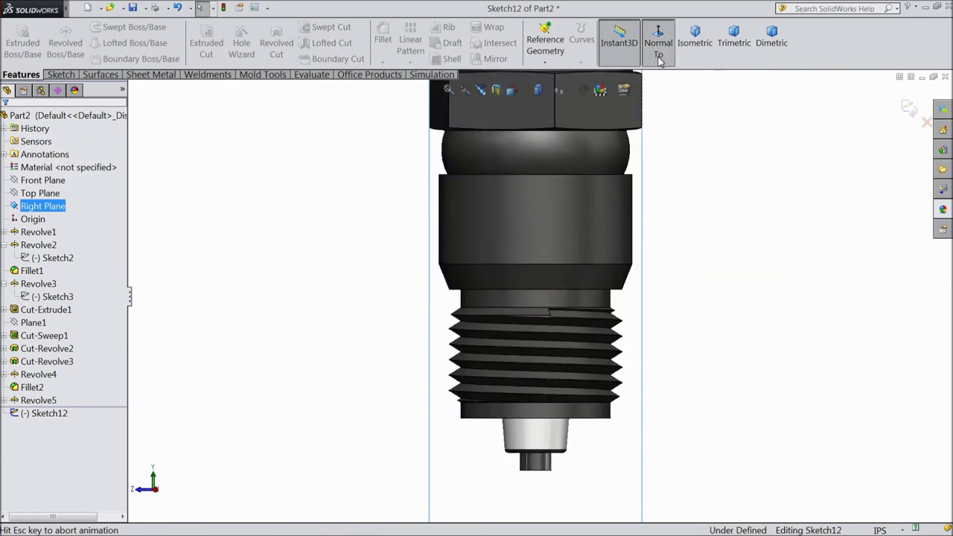
scroll(532, 487, "down", 6)
scroll(555, 415, "down", 5)
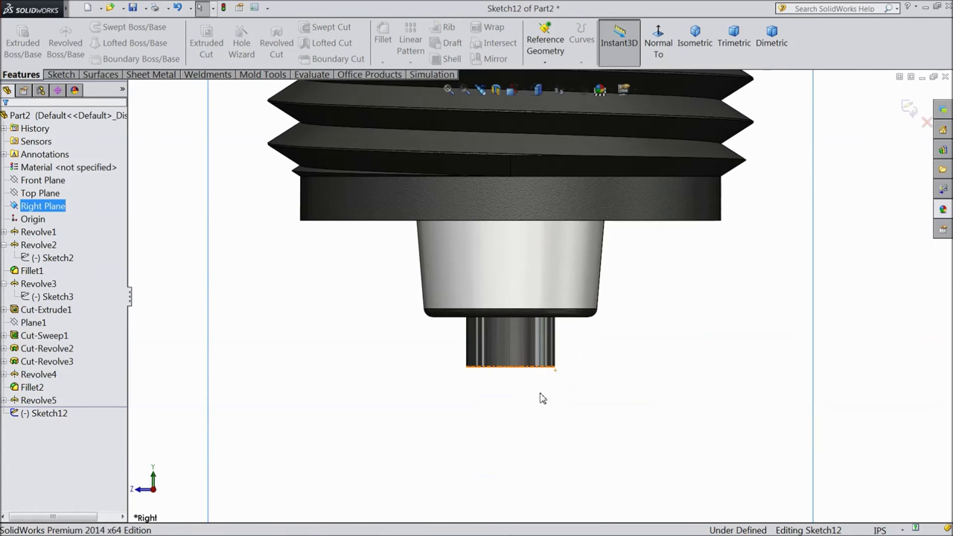
Step: Draw a vertical centerline down from the midpoint of the electrode's bottom edge and delete the stray short segment above it
left_click(61, 74)
left_click(96, 28)
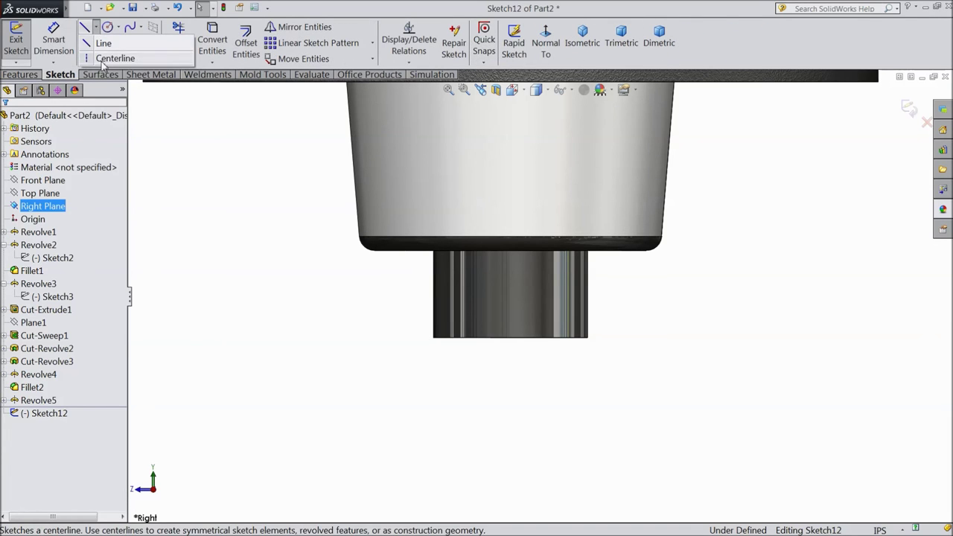
left_click(119, 57)
left_click_drag(511, 252, 511, 259)
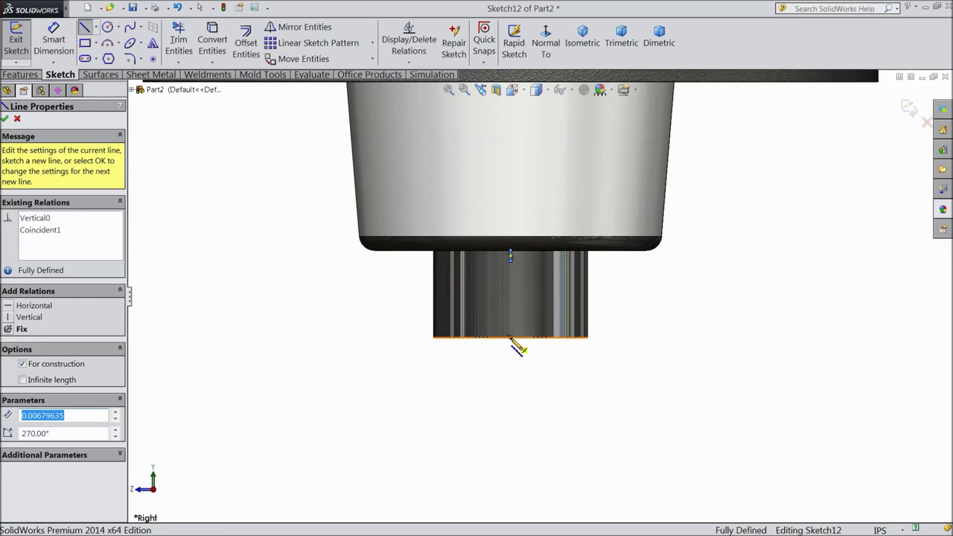
left_click(511, 338)
left_click(511, 403)
right_click(563, 388)
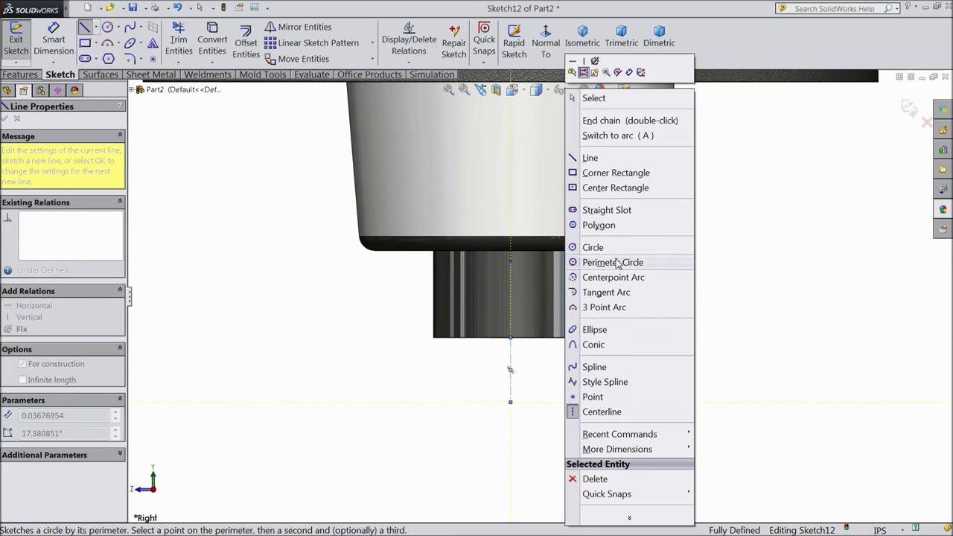
left_click(607, 120)
key("Escape")
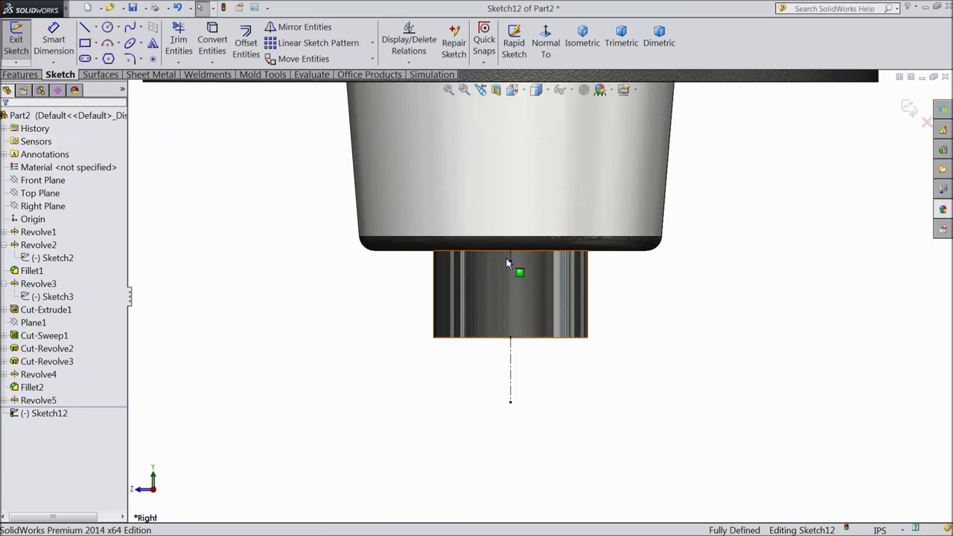
left_click(511, 260)
left_click(543, 347)
Step: Sketch a closed triangle on the electrode's bottom edge, base about 0.012 in wide, with its apex pointing up above the centerline
scroll(540, 352, "down", 5)
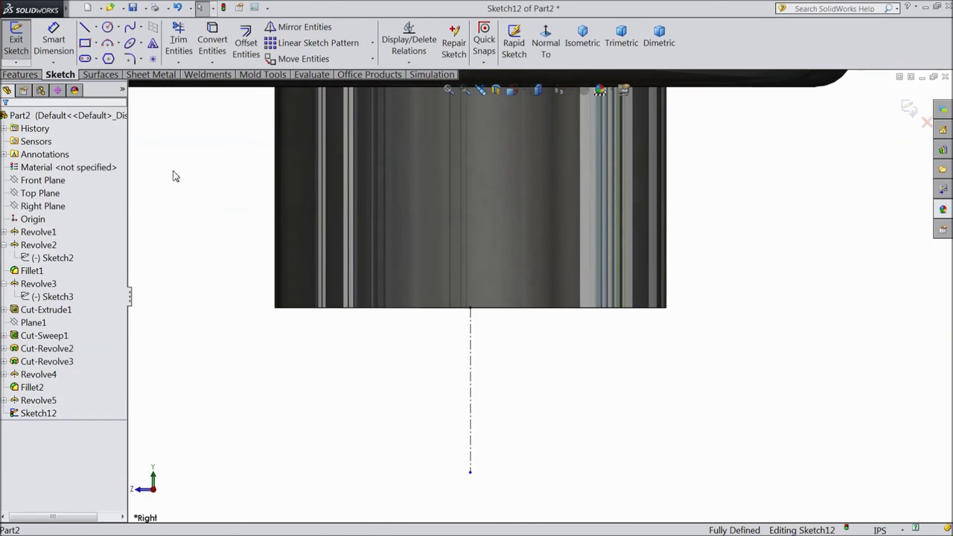
left_click(86, 28)
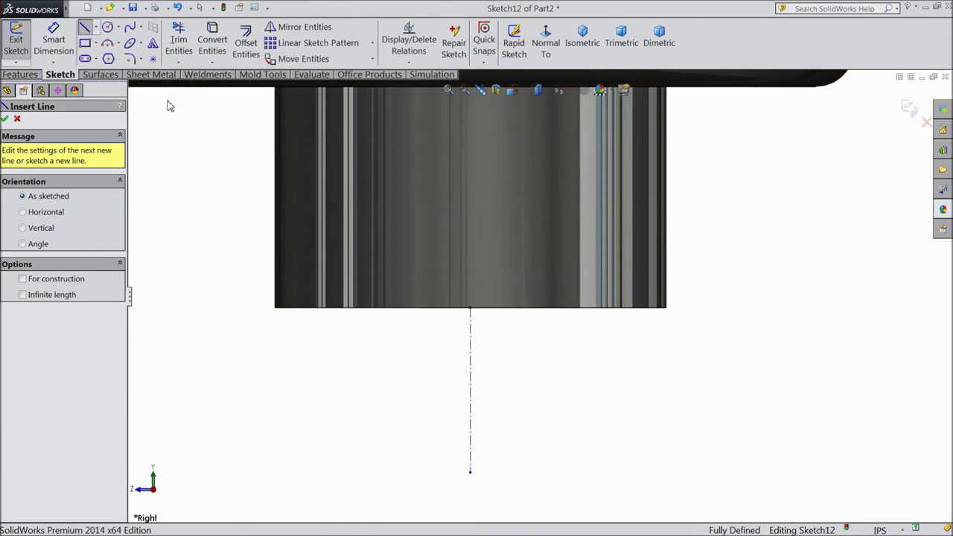
scroll(465, 309, "down", 3)
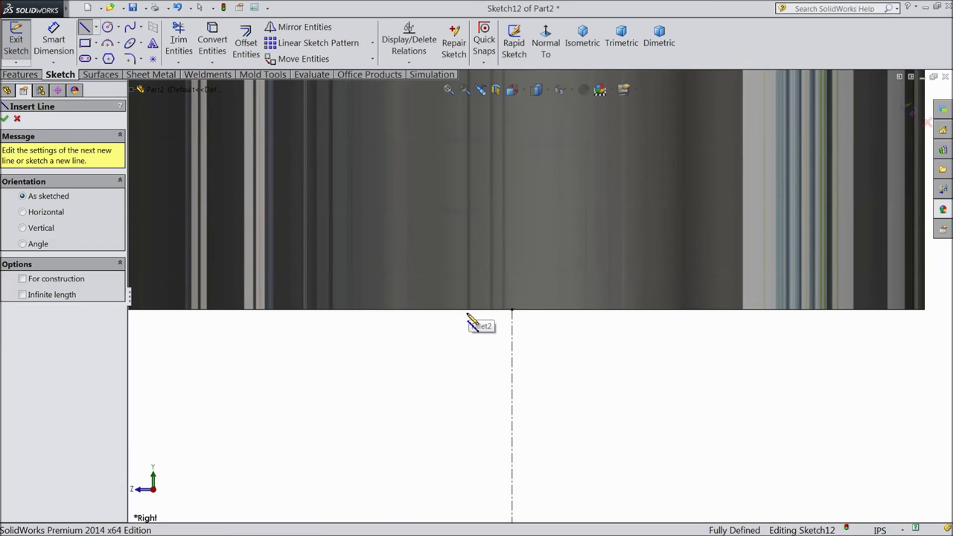
left_click(460, 310)
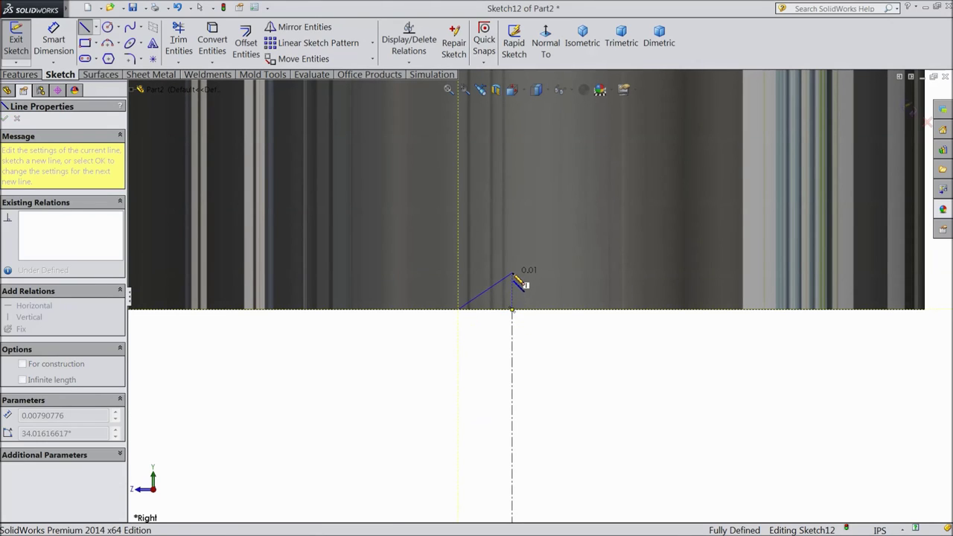
left_click(512, 275)
left_click(555, 309)
left_click(460, 310)
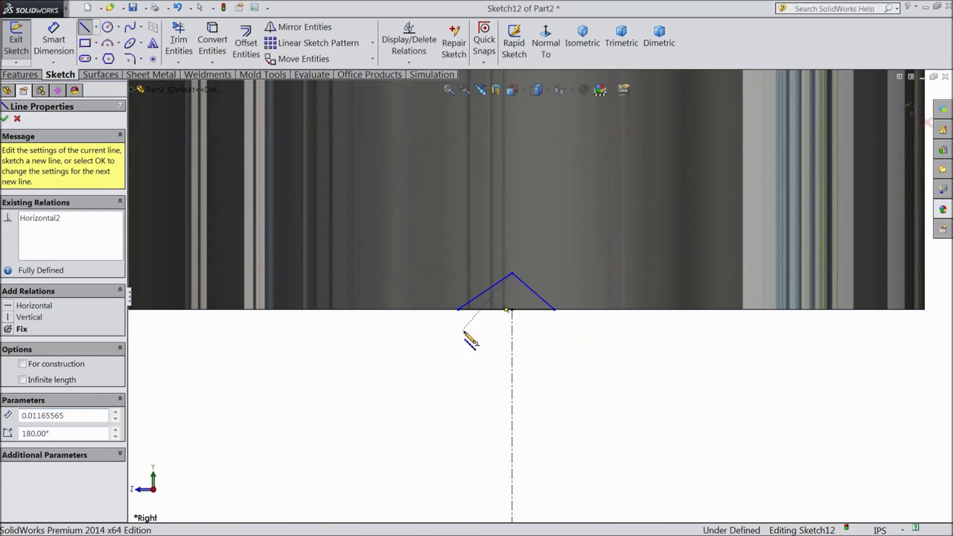
right_click(467, 332)
left_click(497, 143)
Step: Add a vertical relation between the triangle's apex and the centerline's upper endpoint
scroll(546, 298, "down", 2)
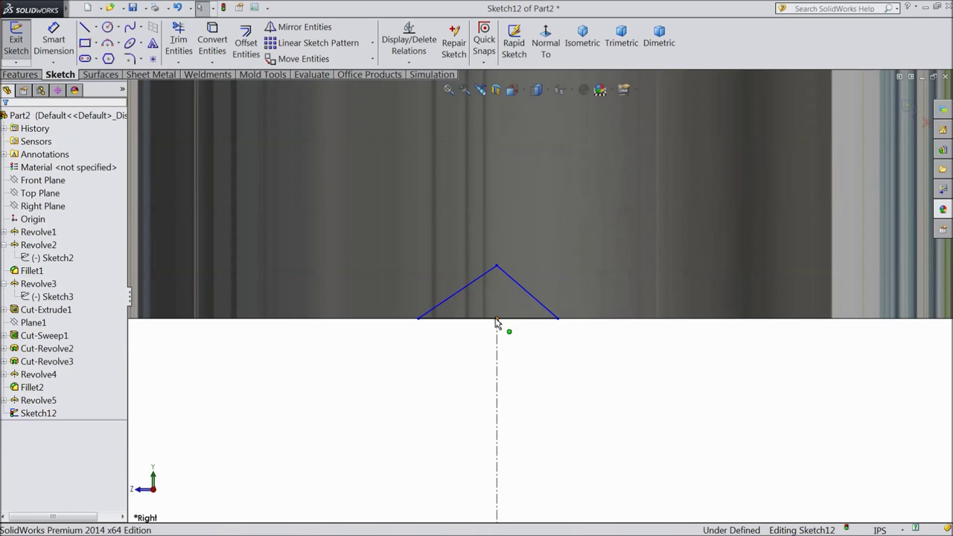
left_click(497, 321)
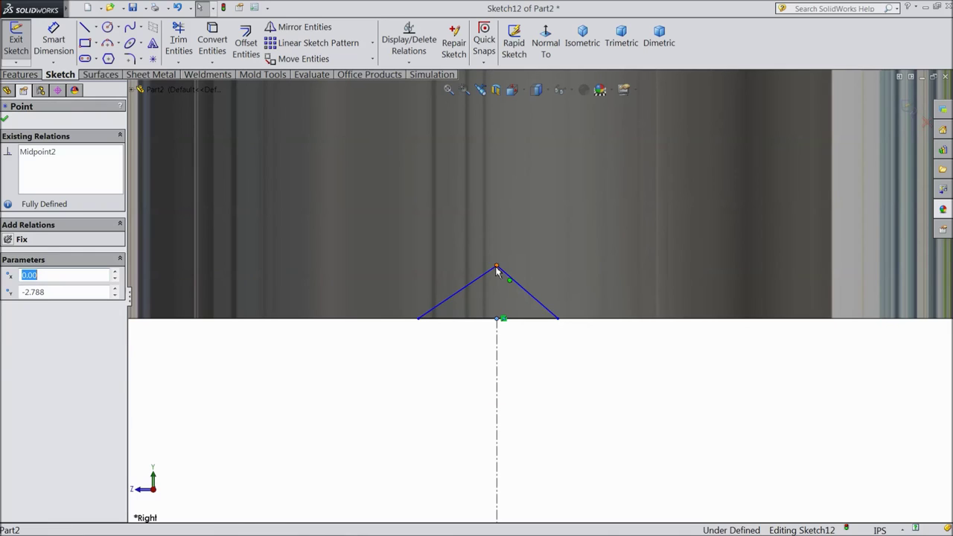
left_click(496, 270, "ctrl")
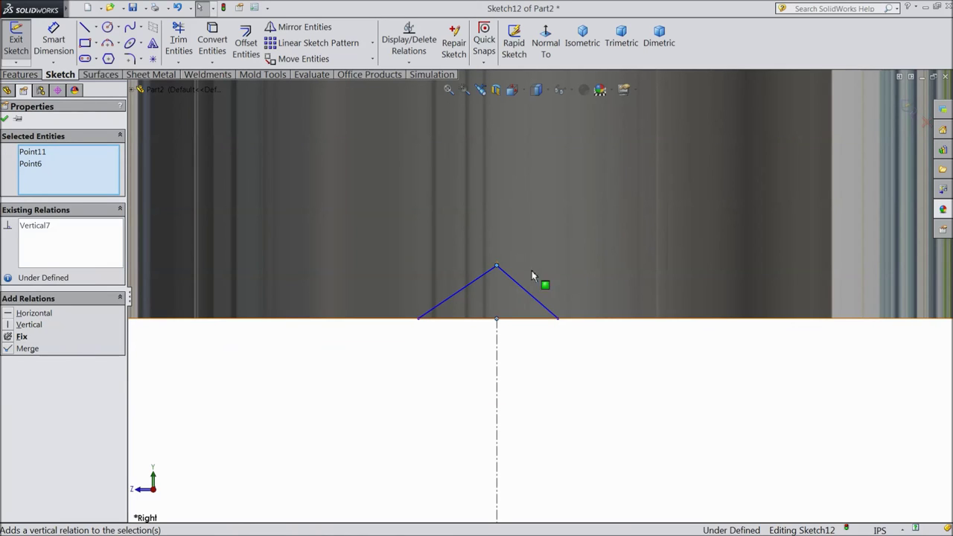
Step: Make the triangle's two sloped sides symmetric about the centerline
left_click(447, 301)
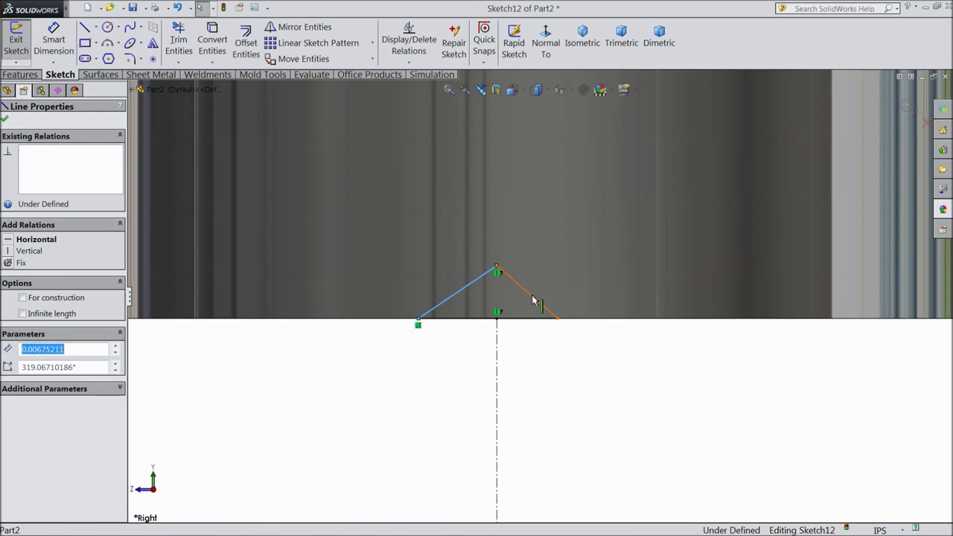
left_click(536, 299, "ctrl")
left_click(498, 357, "ctrl")
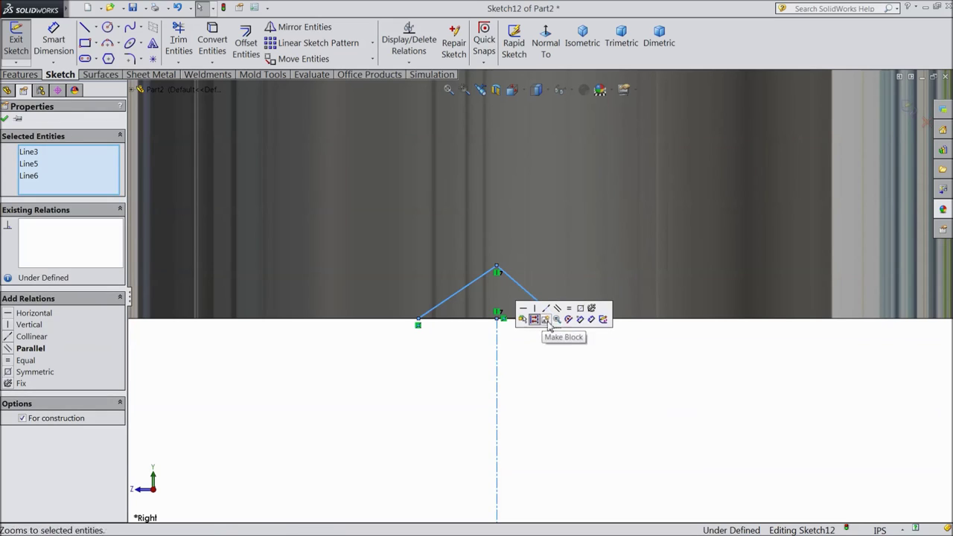
left_click(584, 316)
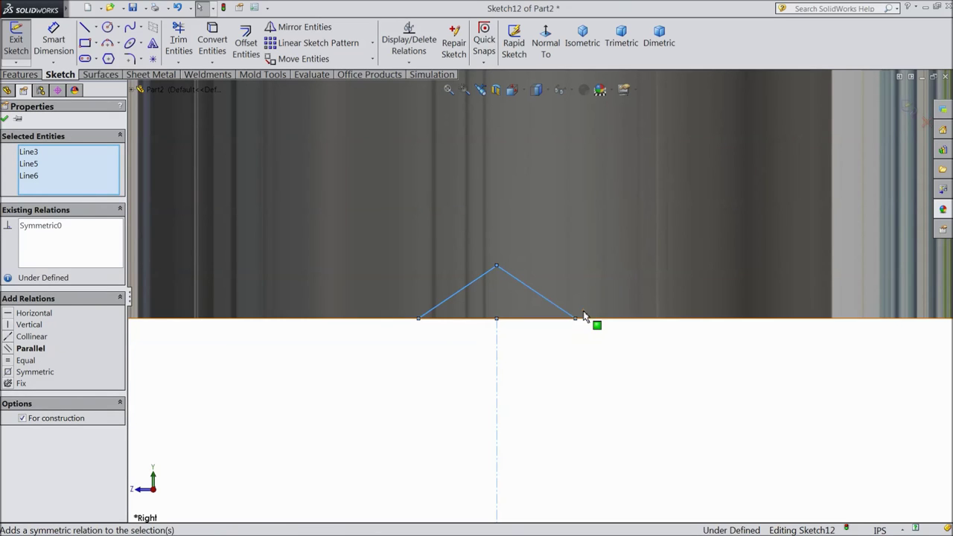
left_click(5, 120)
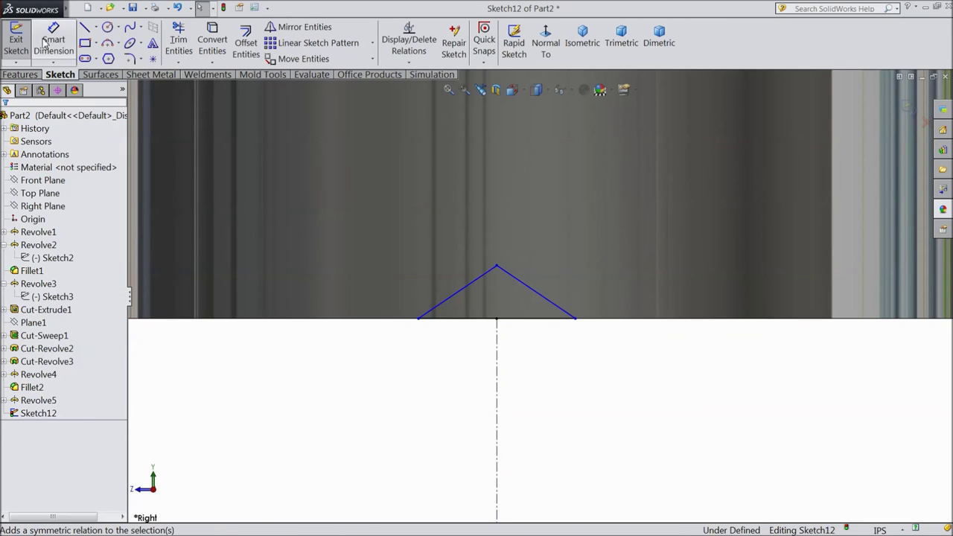
Step: Dimension the triangle's apex at 2.783 in vertically from the top of the spark plug
left_click(498, 272)
scroll(510, 298, "up", 10)
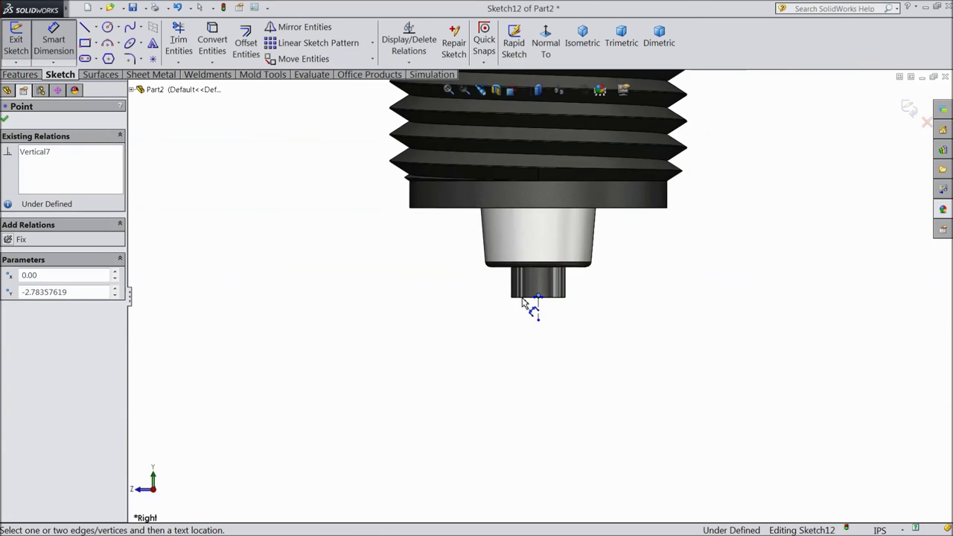
scroll(524, 303, "up", 3)
scroll(546, 162, "down", 3)
left_click(507, 115)
left_click(645, 294)
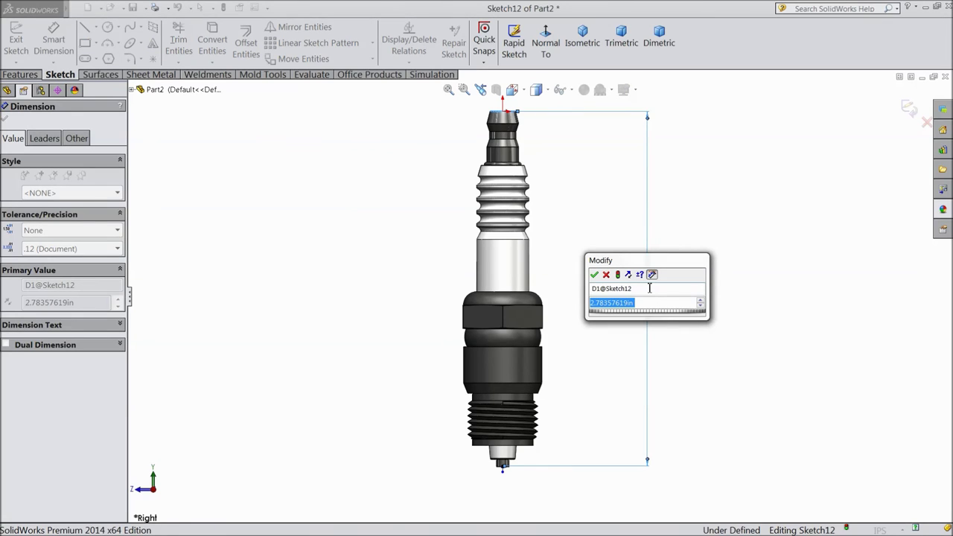
type("2.783")
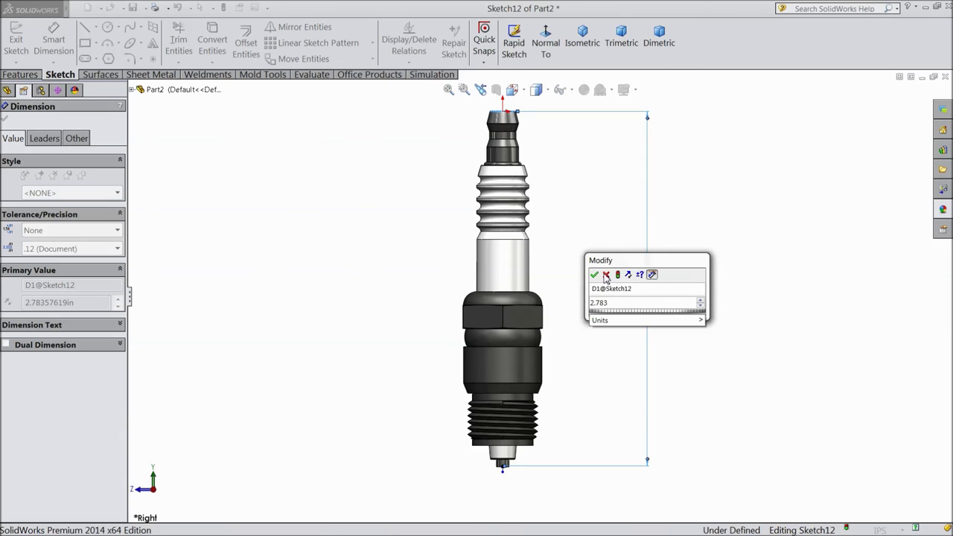
left_click(595, 275)
scroll(511, 469, "down", 5)
scroll(519, 421, "down", 6)
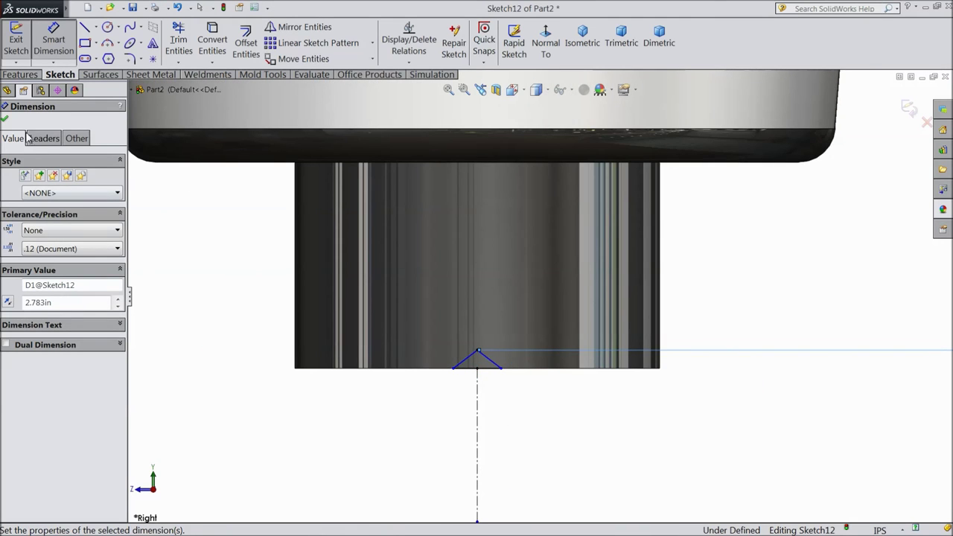
left_click(5, 121)
Step: Cut the triangular profile through the electrode tip with an Extruded Cut set to Through All in both directions
left_click(21, 75)
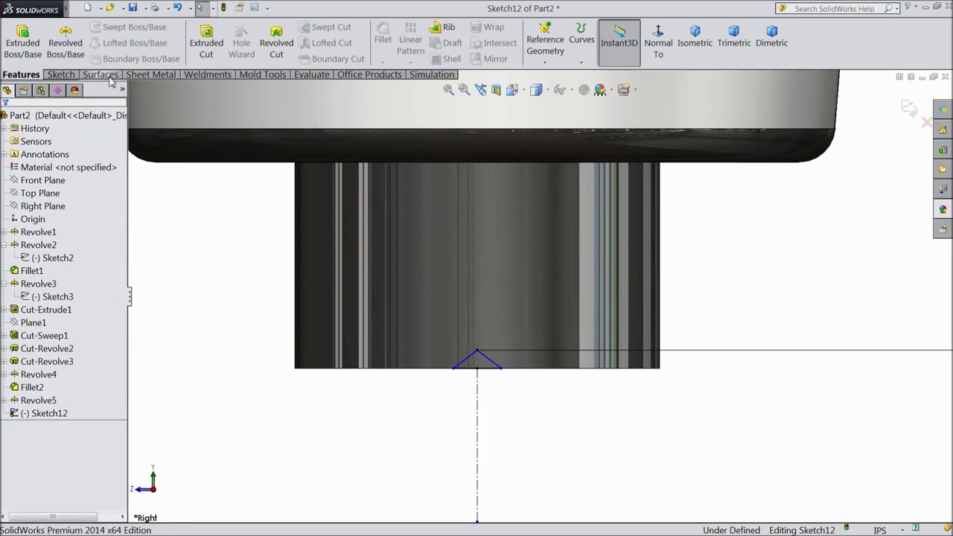
left_click(207, 49)
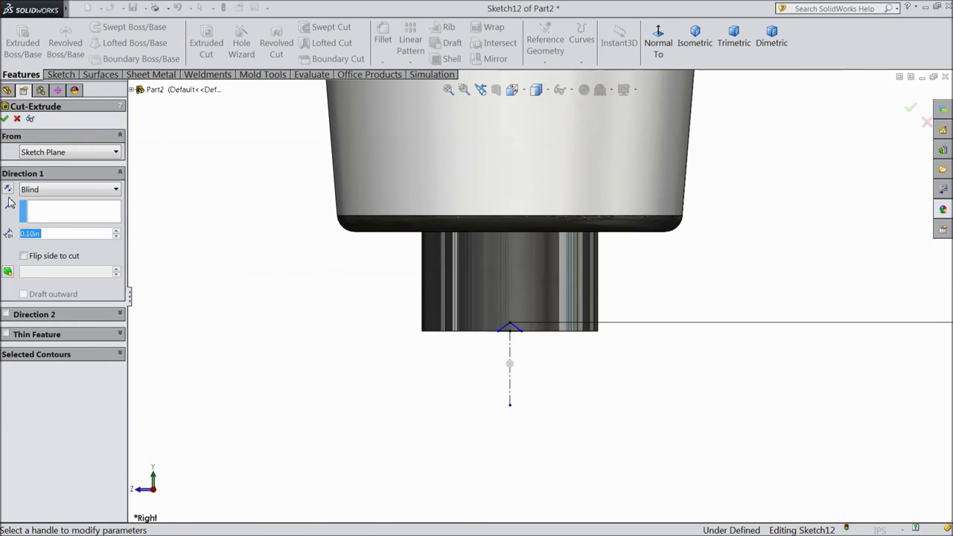
left_click(33, 193)
left_click(57, 210)
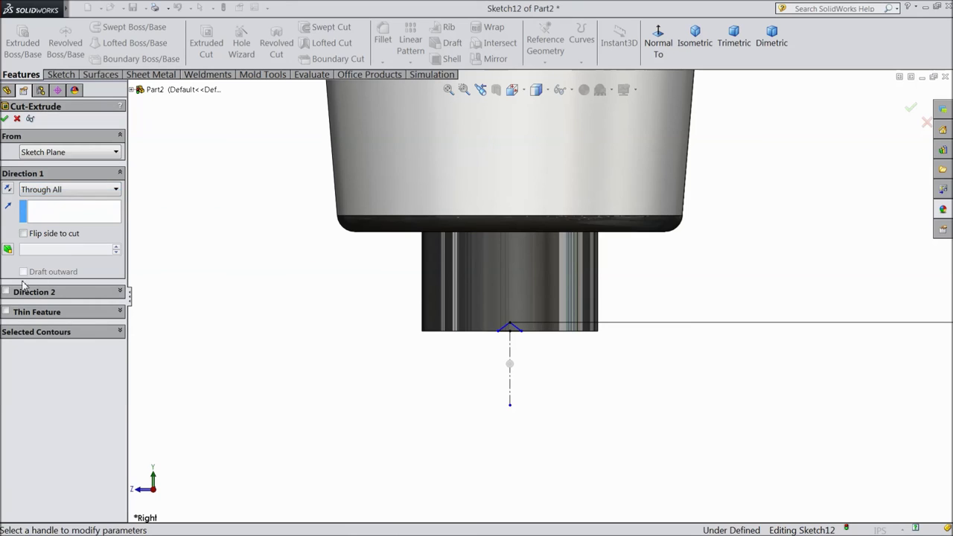
left_click(6, 292)
middle_click_drag(304, 387, 463, 296)
scroll(463, 296, "down", 3)
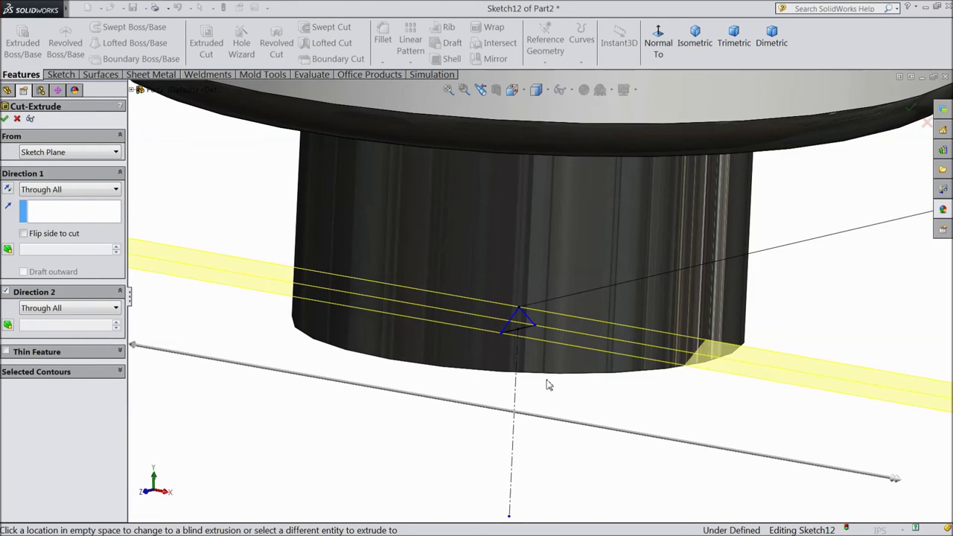
left_click(5, 120)
scroll(350, 343, "up", 3)
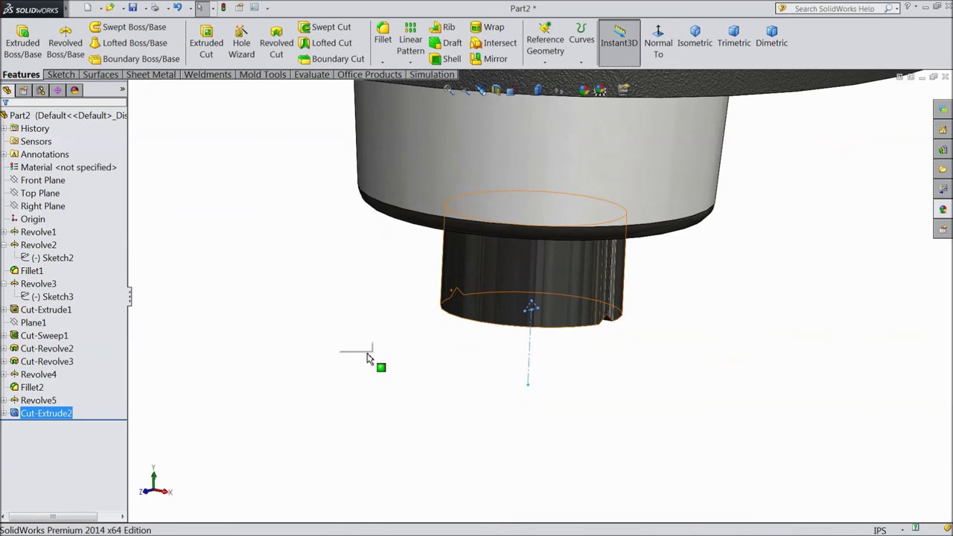
left_click(366, 359)
Step: Start a new sketch on the Right Plane and orient the view normal to it
middle_click_drag(437, 387, 394, 142)
scroll(397, 153, "down", 2)
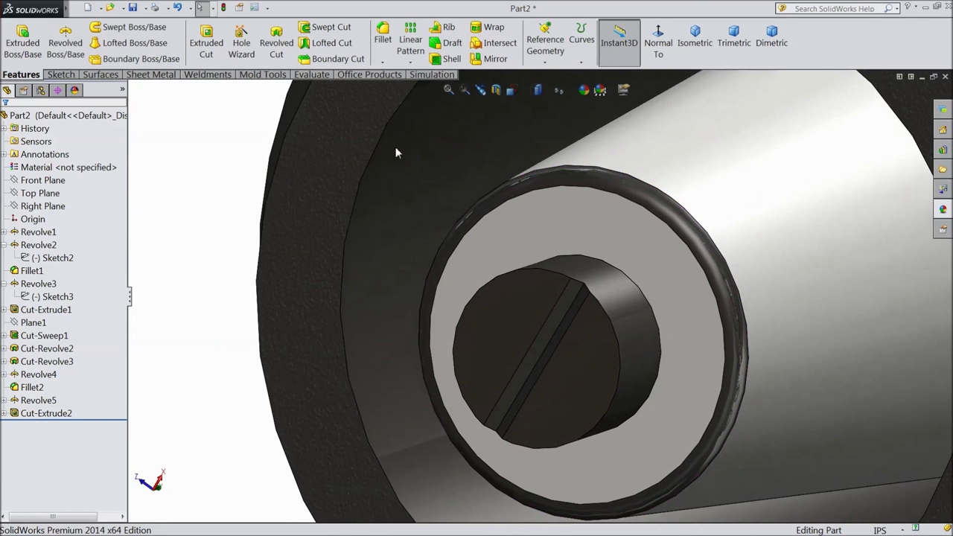
scroll(554, 357, "up", 2)
middle_click_drag(554, 357, 532, 415)
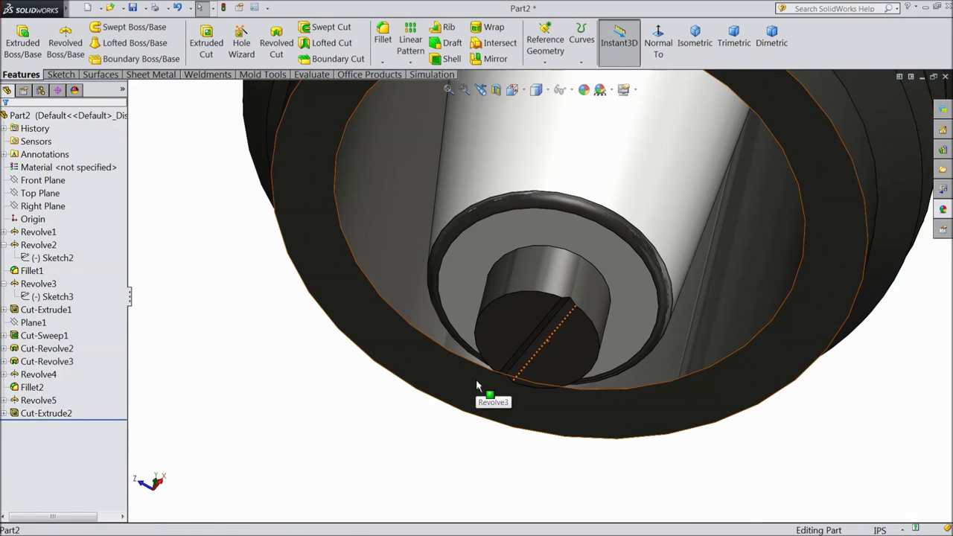
left_click(41, 205)
left_click(42, 196)
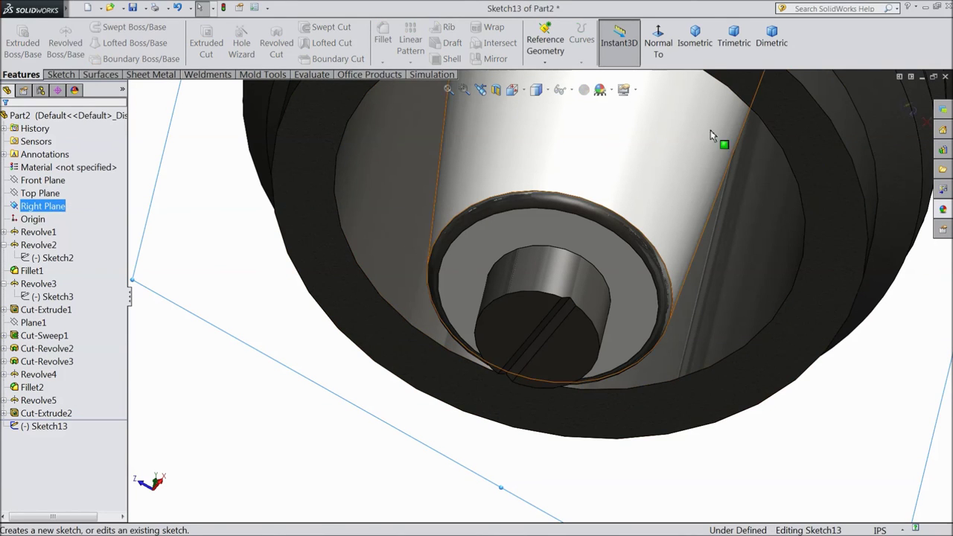
left_click(659, 37)
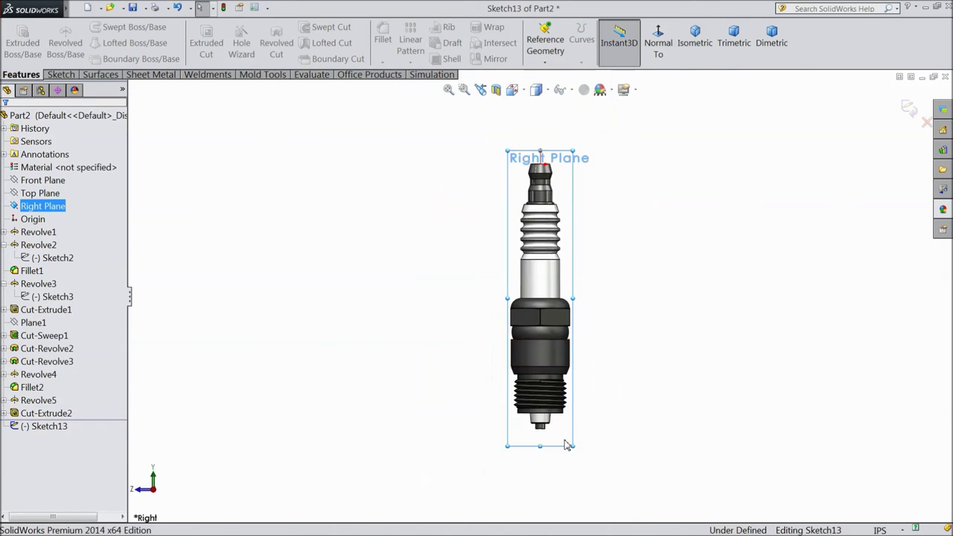
scroll(525, 393, "down", 4)
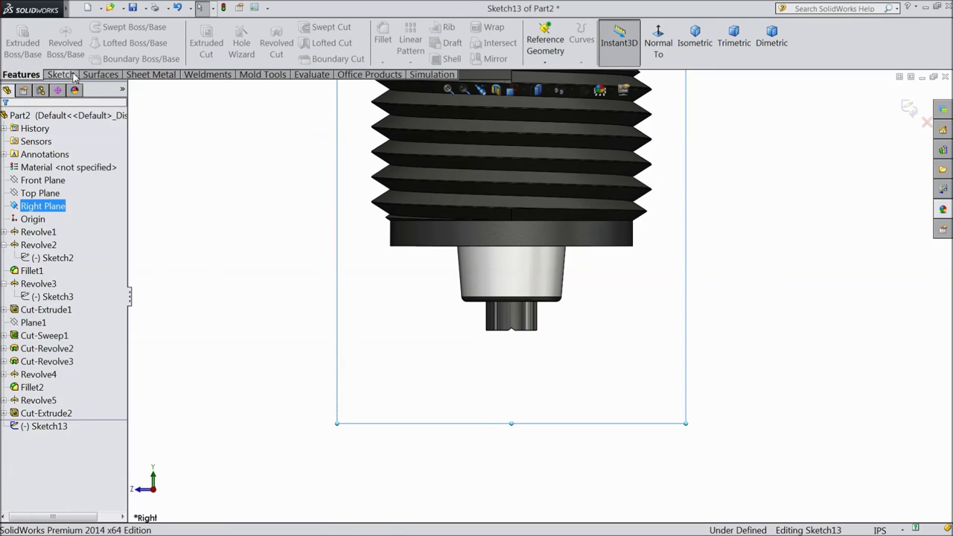
Step: Draw a vertical centerline straight down from the apex of the V-notch in the electrode tip
left_click(61, 75)
left_click(97, 29)
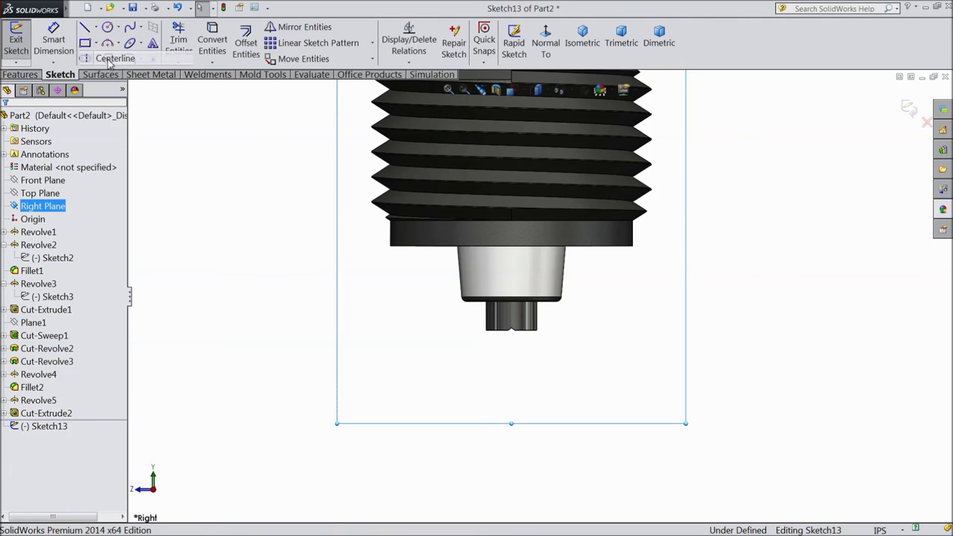
left_click(109, 61)
scroll(532, 365, "down", 3)
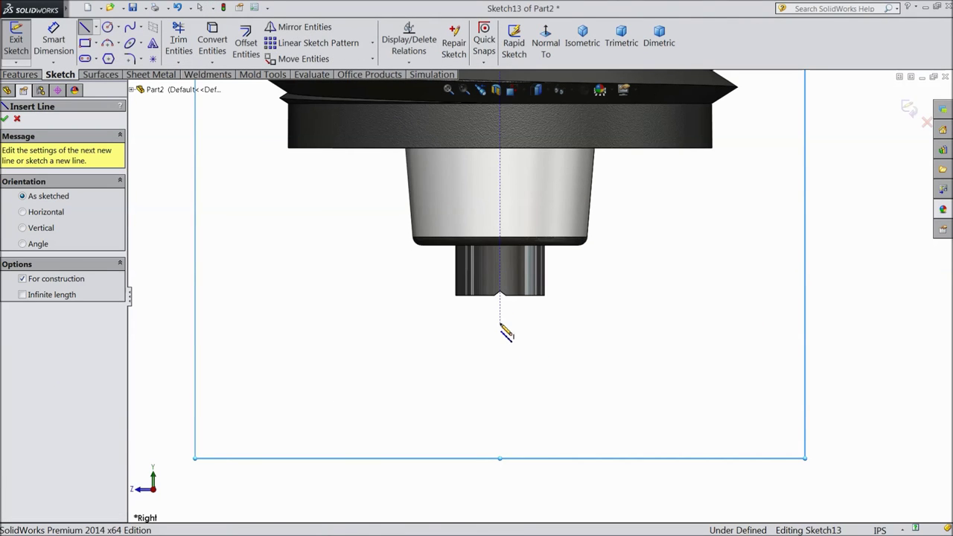
scroll(503, 298, "down", 2)
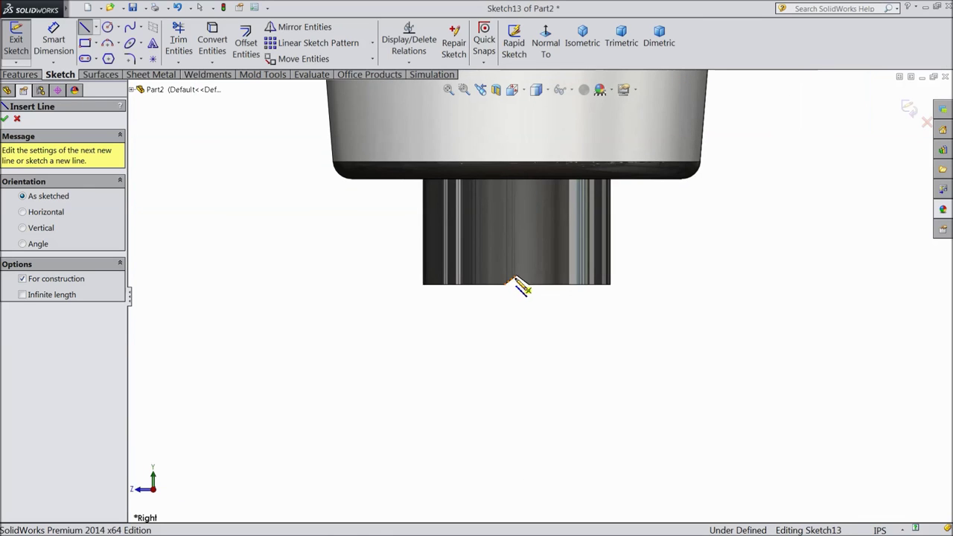
left_click(516, 279)
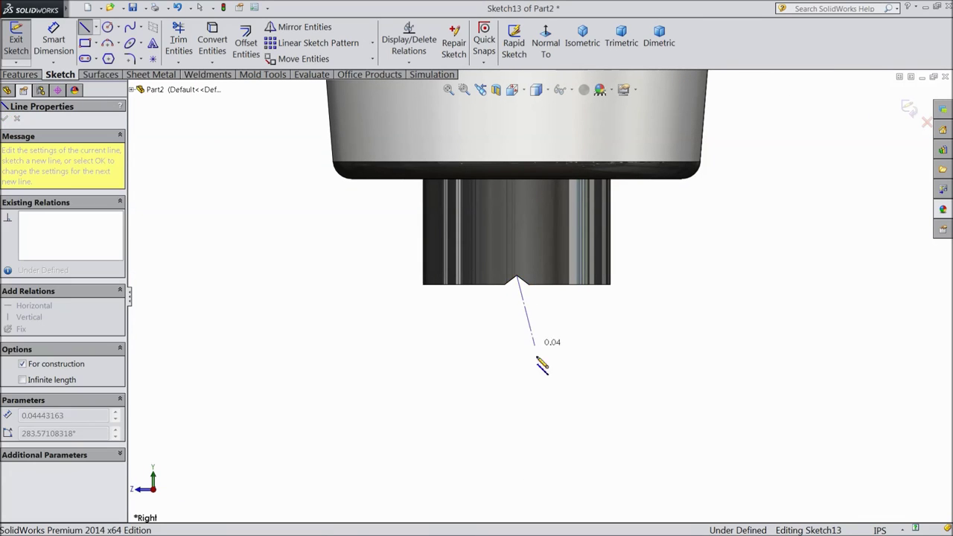
left_click(517, 483)
right_click(571, 452)
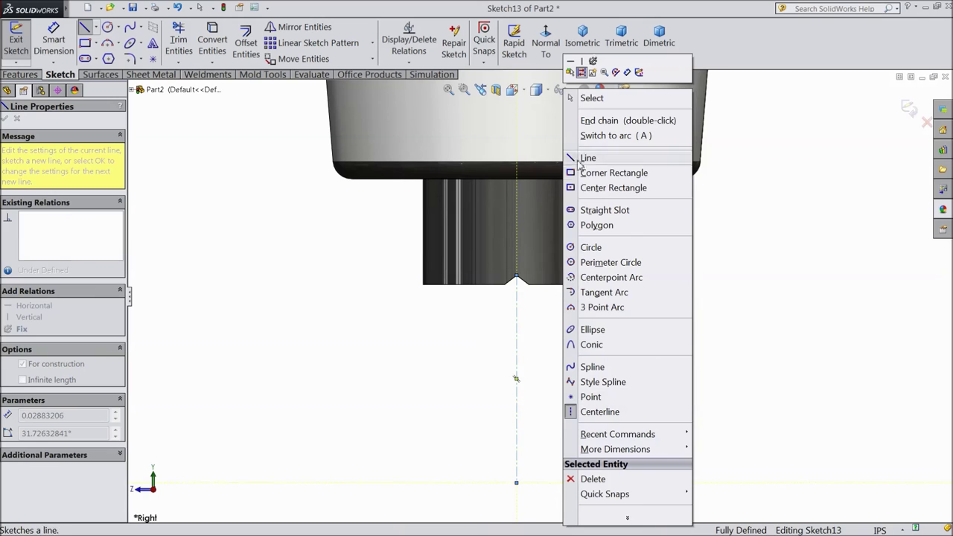
left_click(589, 98)
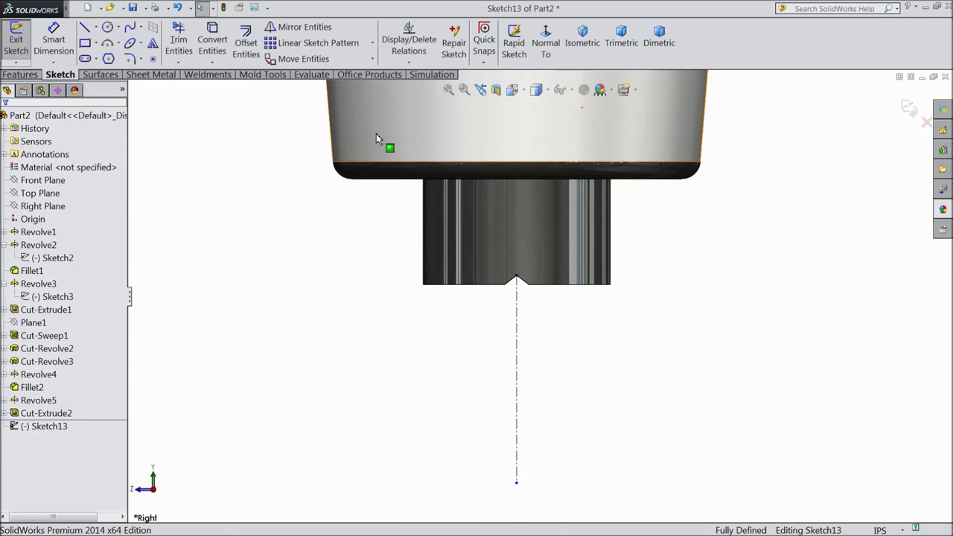
Step: Sketch a corner rectangle about 0.107 in wide and 0.037 in high across the centerline, below the electrode
left_click(85, 43)
left_click(594, 384)
left_click(392, 451)
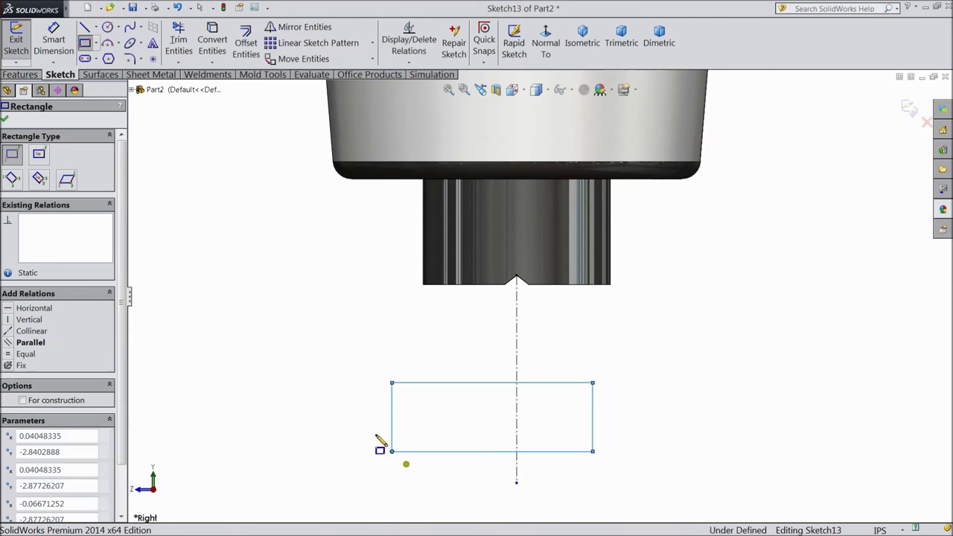
key("Escape")
Step: Dimension the rectangle's height to 0.05 in
scroll(494, 400, "up", 2)
scroll(584, 350, "down", 3)
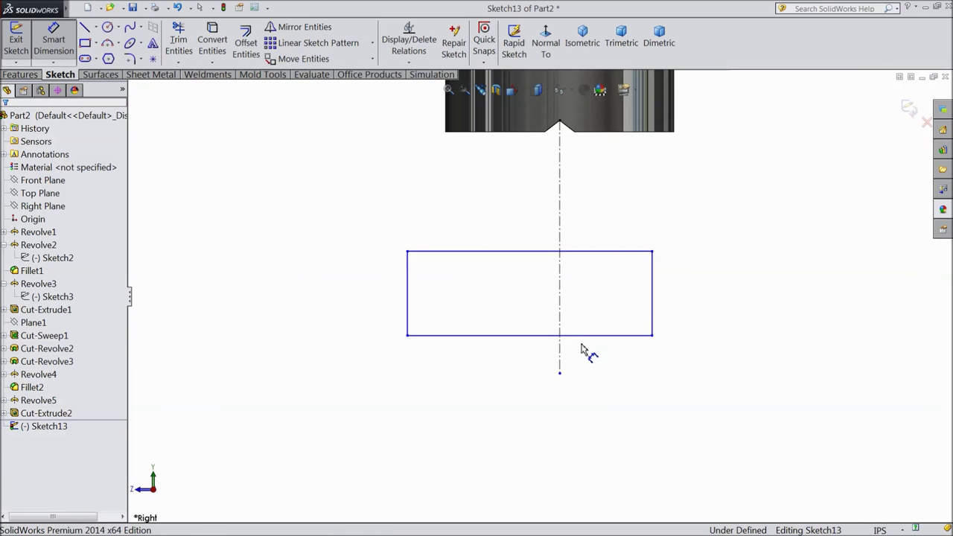
left_click(653, 309)
left_click(741, 301)
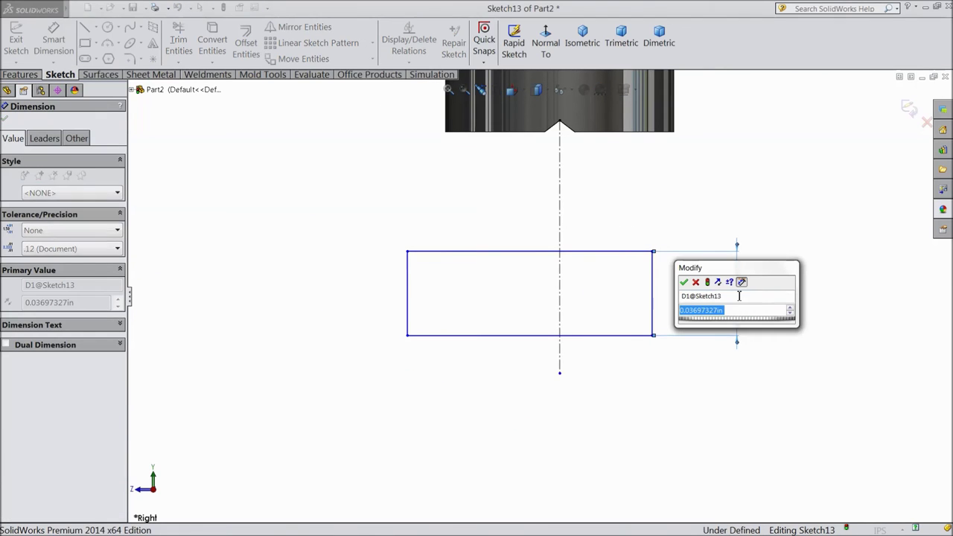
type("0.05")
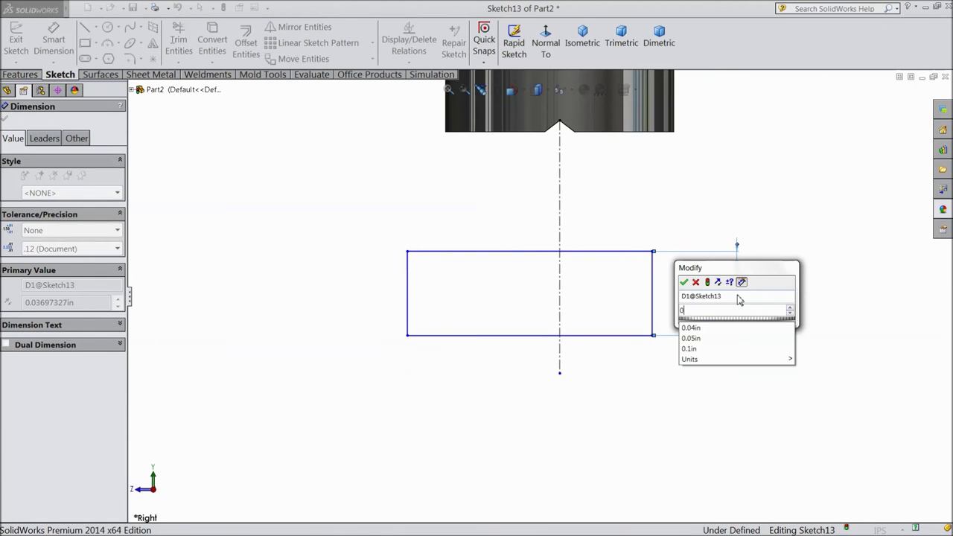
left_click(683, 282)
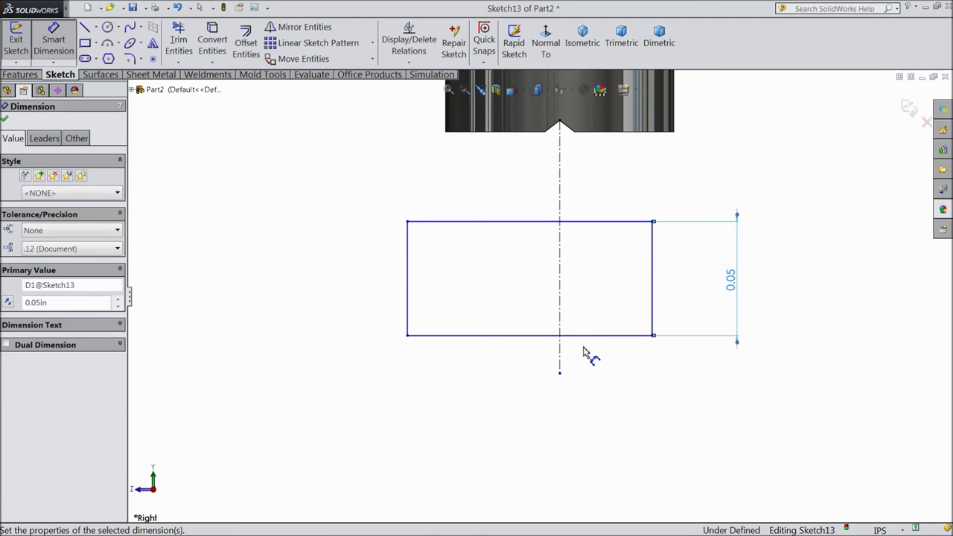
Step: Dimension the rectangle's width to 0.112 in and make its two vertical sides symmetric about the centerline
left_click(593, 336)
left_click(534, 441)
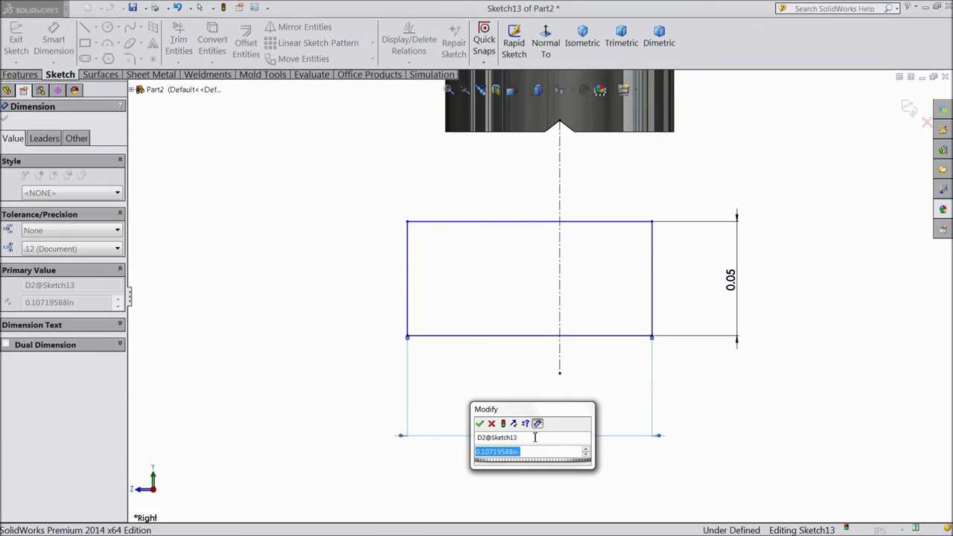
type("0.112")
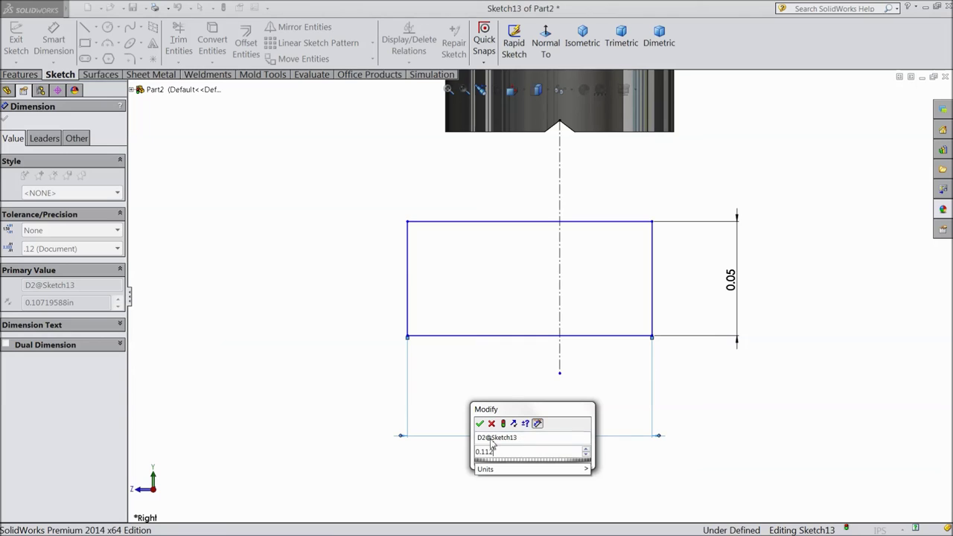
left_click(480, 424)
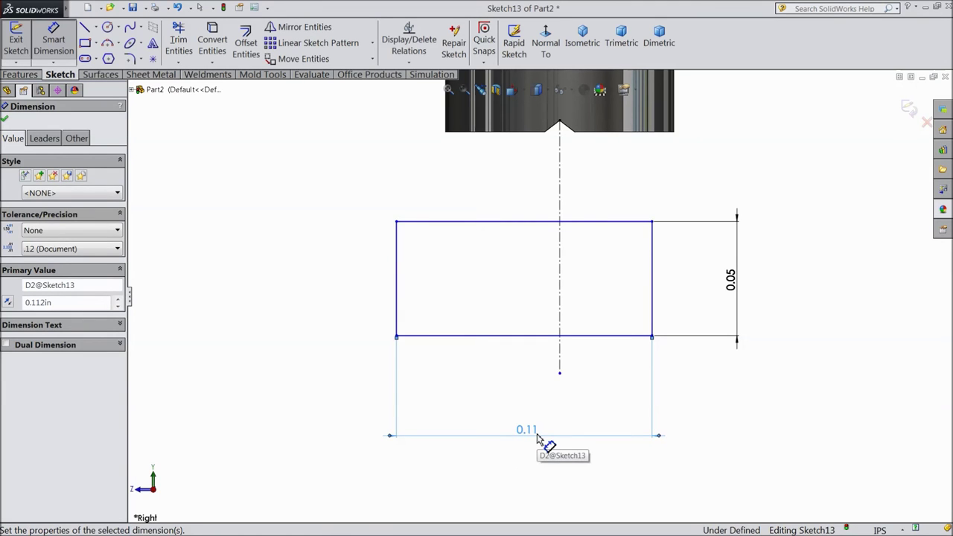
left_click(4, 121)
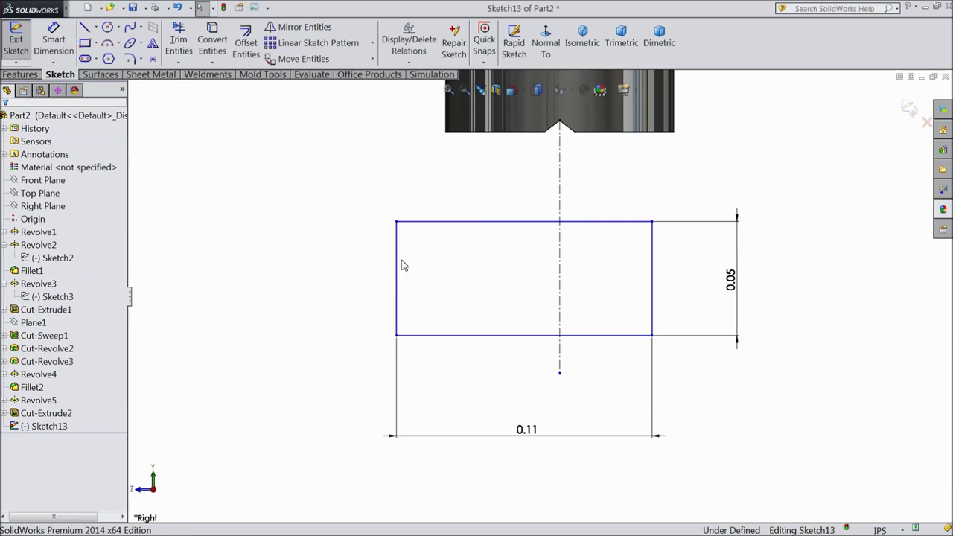
left_click_drag(674, 280, 360, 300)
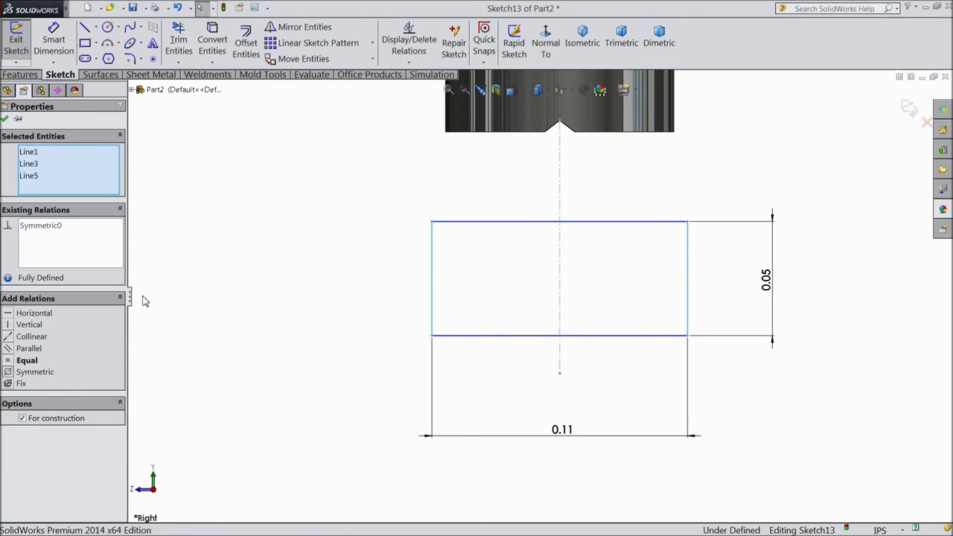
left_click(5, 121)
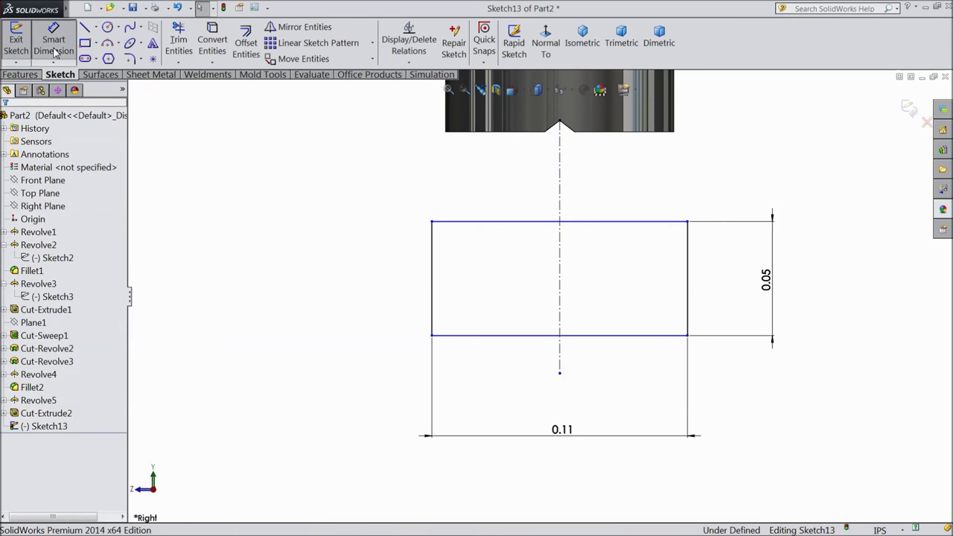
Step: Dimension the vertical distance from the origin to the rectangle's lower edge as 2.9 in and close the sketch
left_click(614, 335)
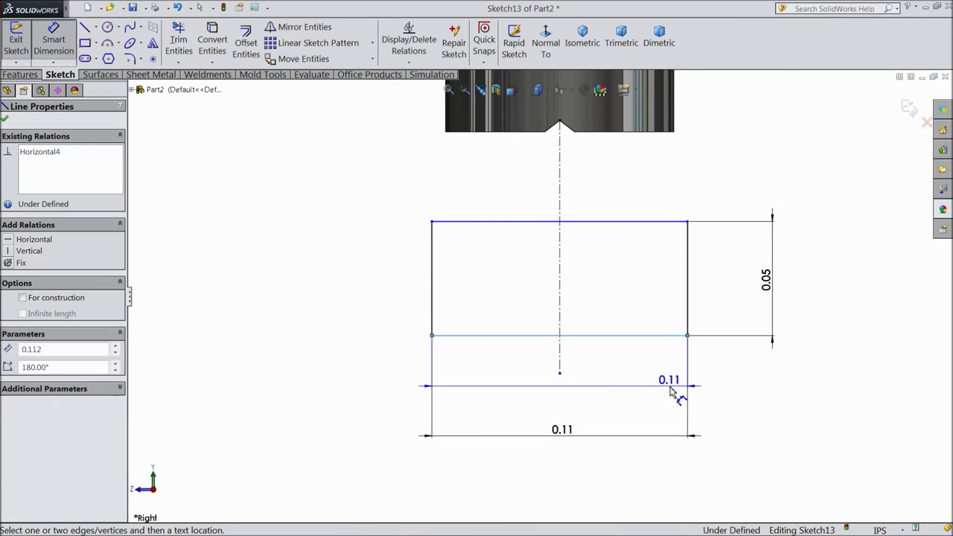
scroll(686, 371, "up", 5)
scroll(670, 276, "up", 3)
scroll(538, 213, "down", 5)
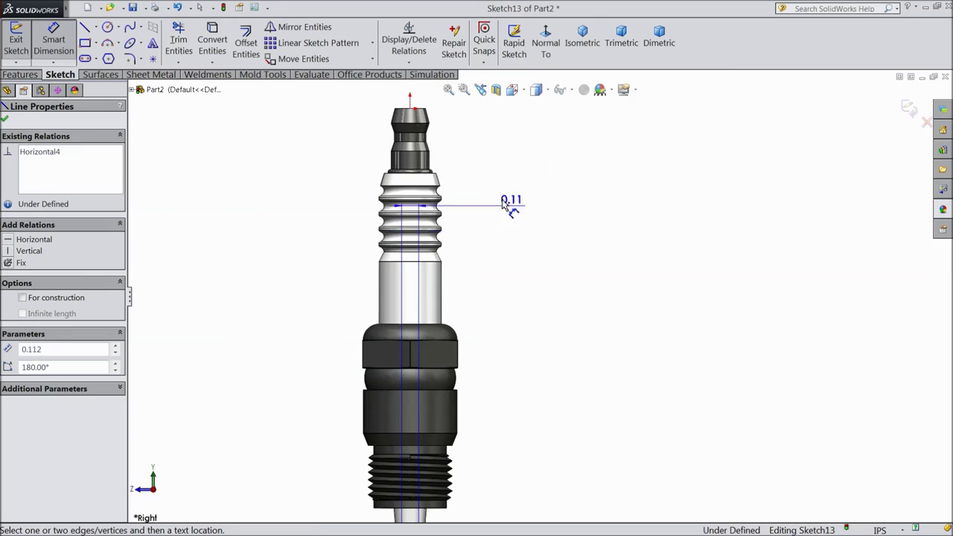
left_click(413, 112)
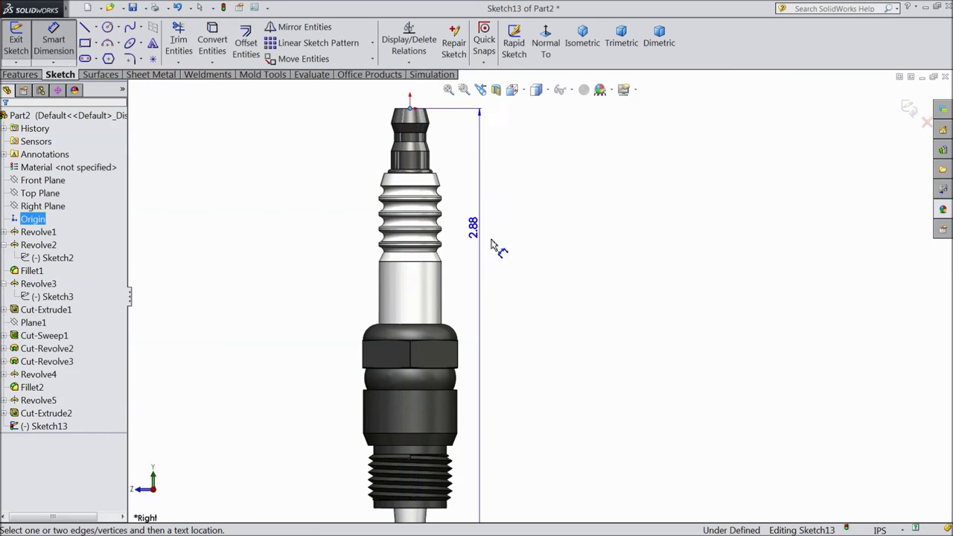
left_click(575, 309)
type("2.9")
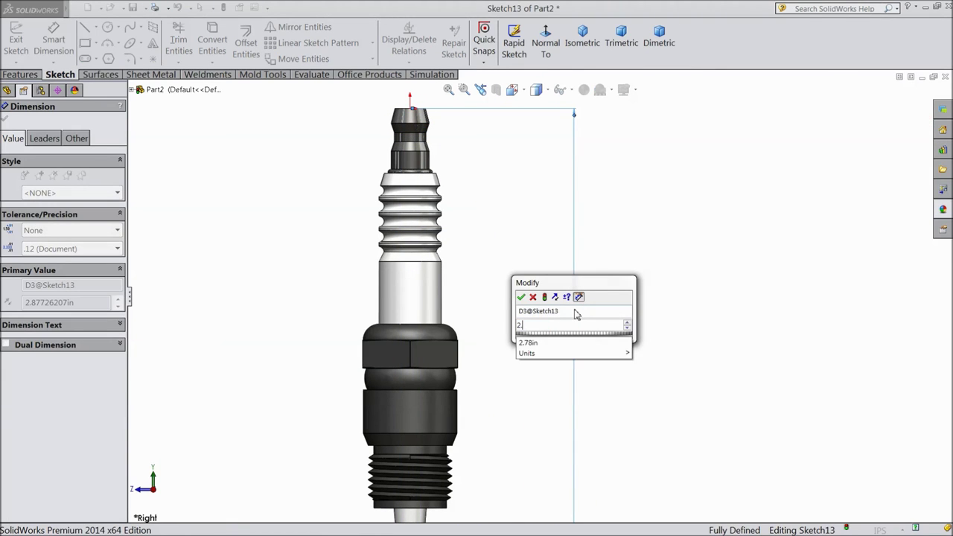
key("Return")
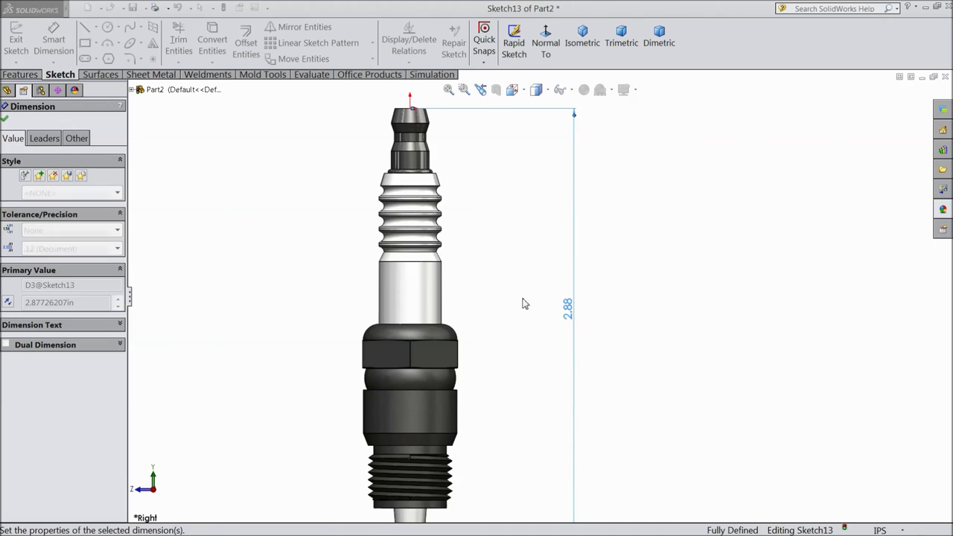
scroll(516, 335, "up", 3)
scroll(472, 437, "down", 6)
scroll(505, 360, "down", 1)
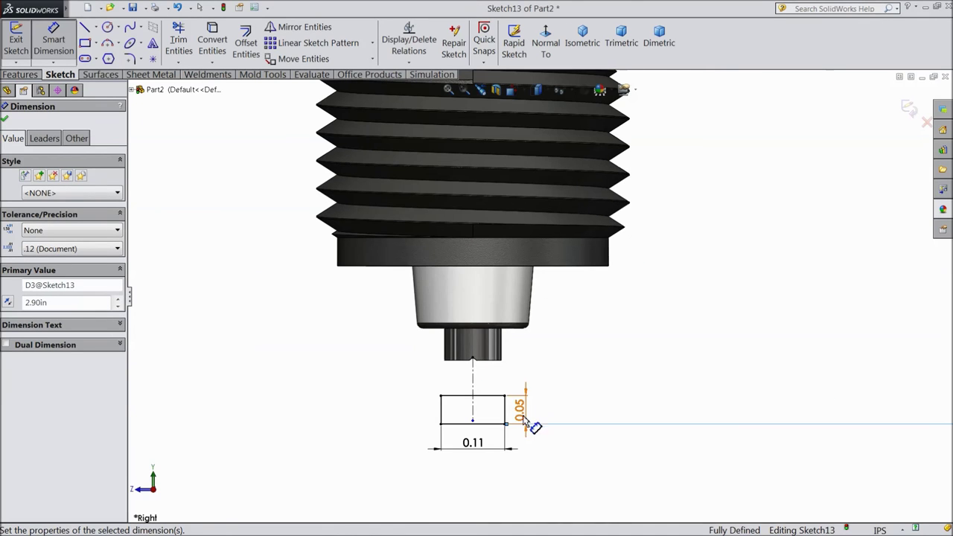
left_click(910, 109)
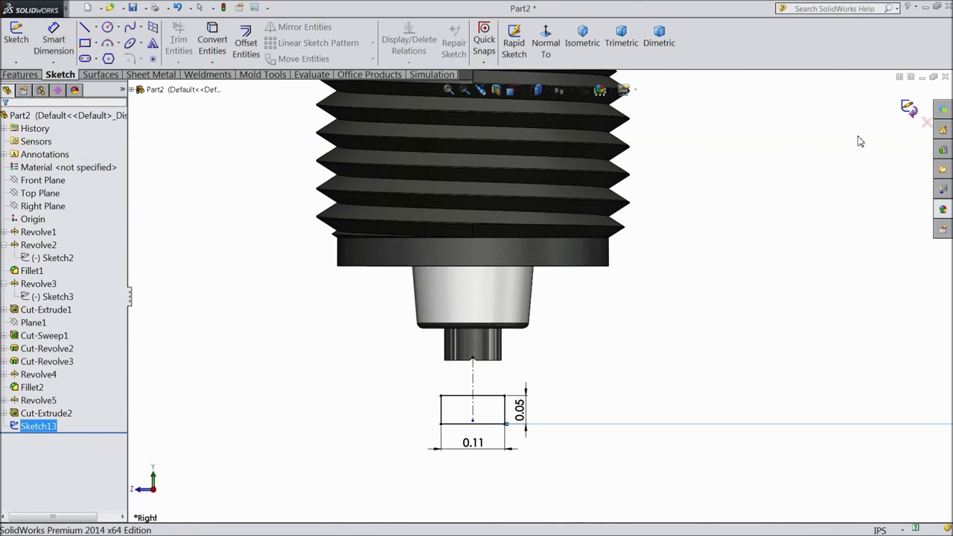
Step: On the Front Plane, sketch a 90° three-point arc of about 0.217 in radius from the rectangle's lower edge toward the threaded shell's rim
left_click(41, 180)
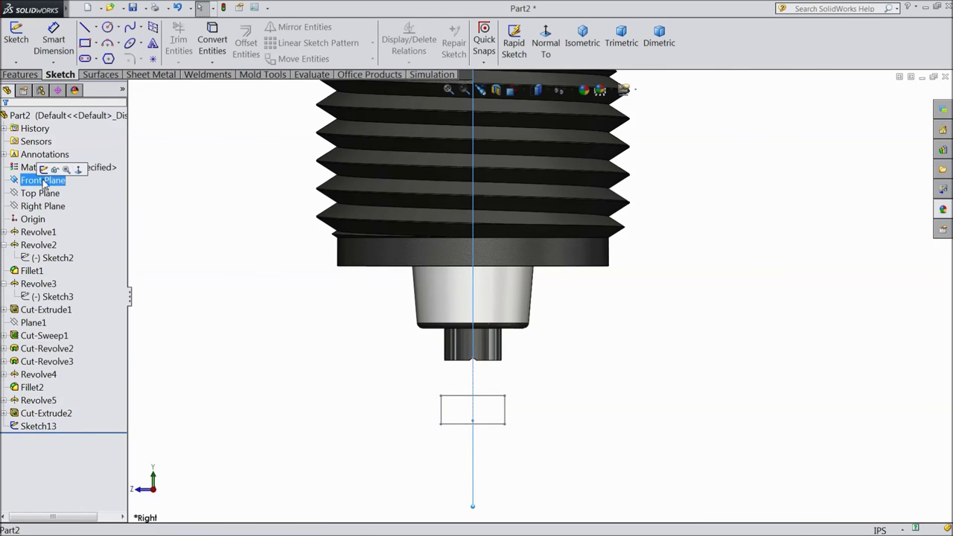
left_click(53, 169)
left_click(546, 43)
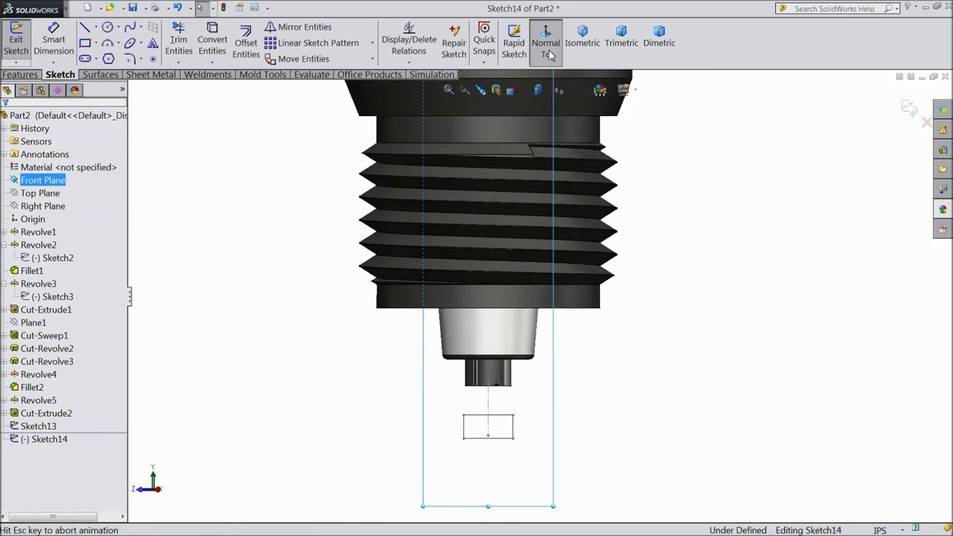
scroll(549, 498, "down", 5)
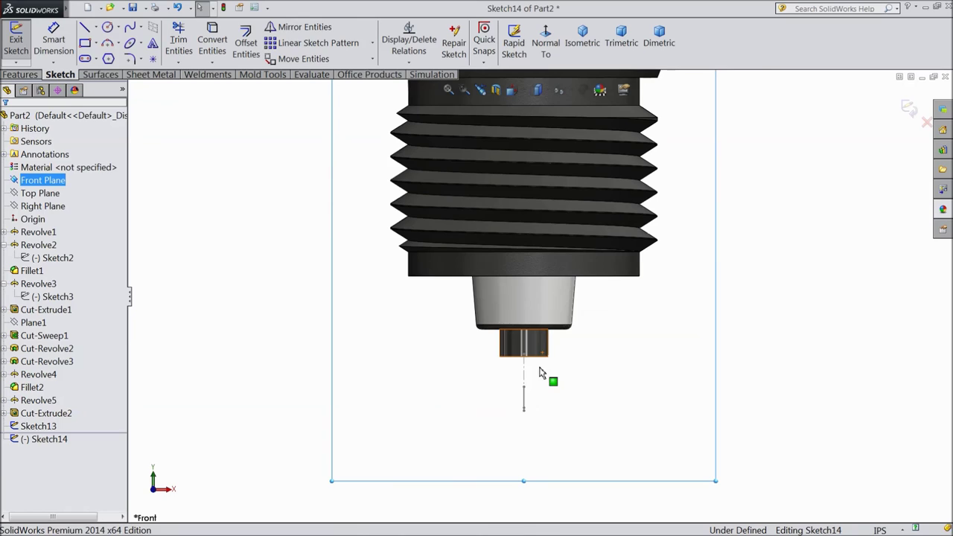
left_click(107, 44)
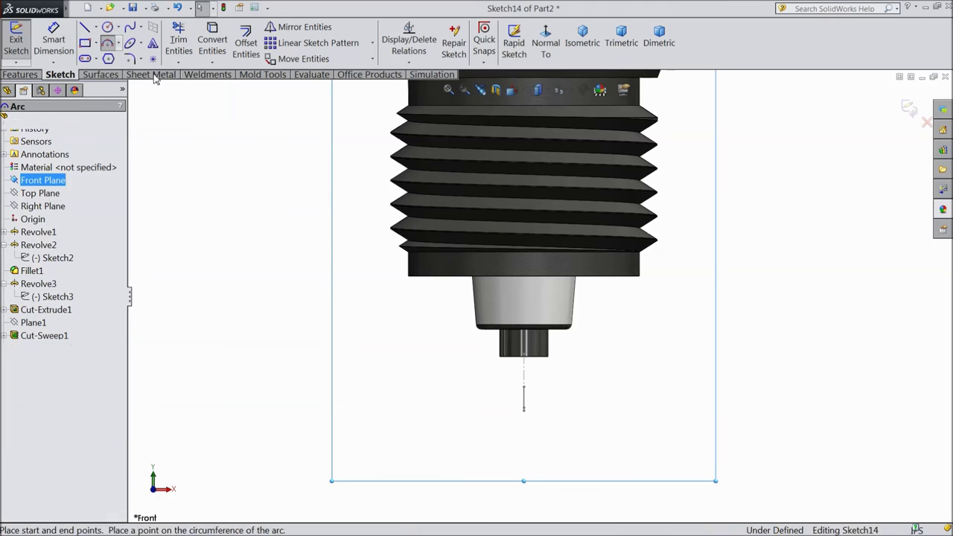
scroll(497, 349, "down", 1)
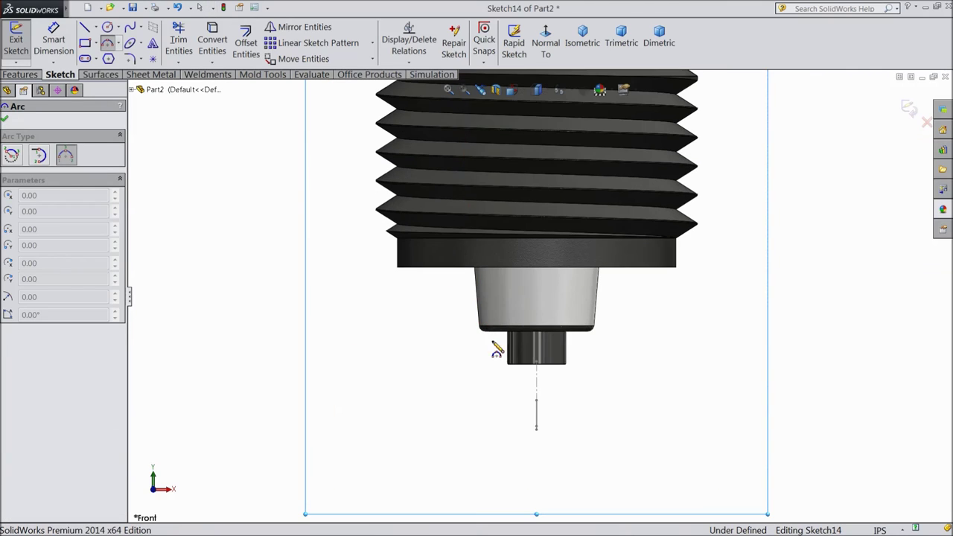
left_click(536, 430)
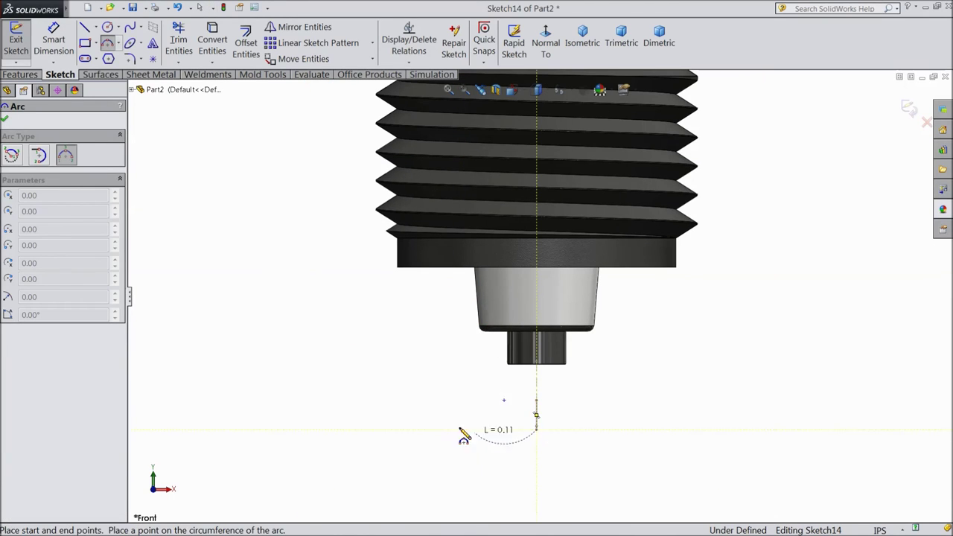
left_click(404, 312)
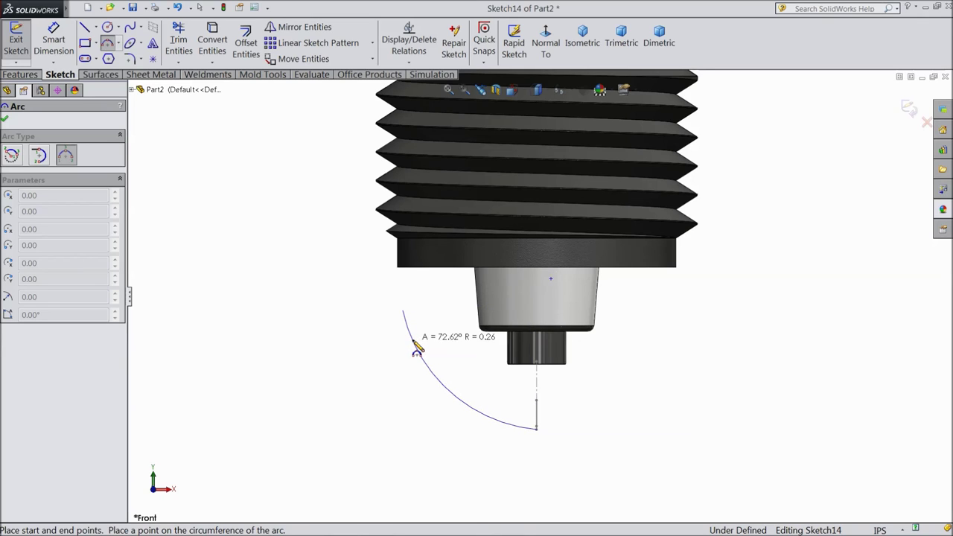
left_click(413, 347)
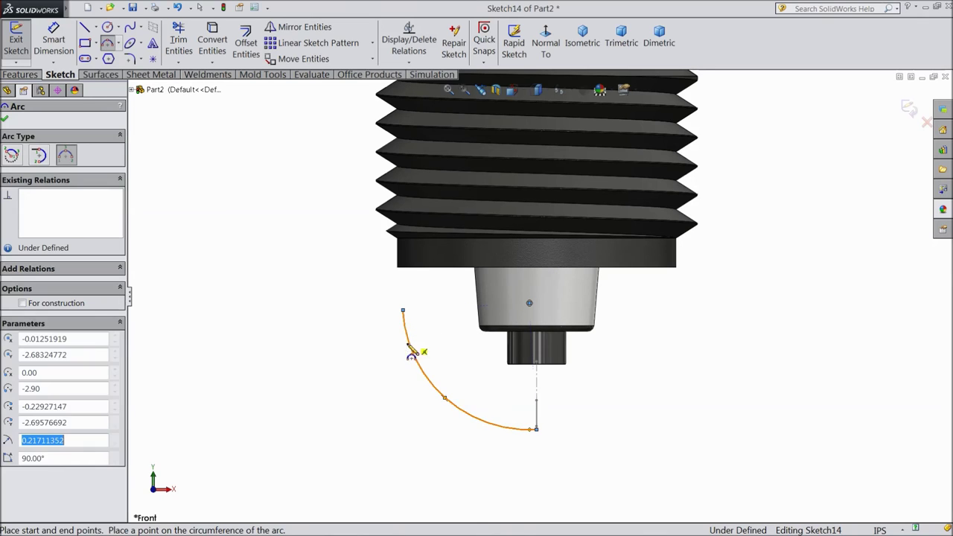
Step: Draw a line from the arc's upper end to the lower outer corner of the threaded shell
left_click(85, 28)
scroll(428, 284, "down", 5)
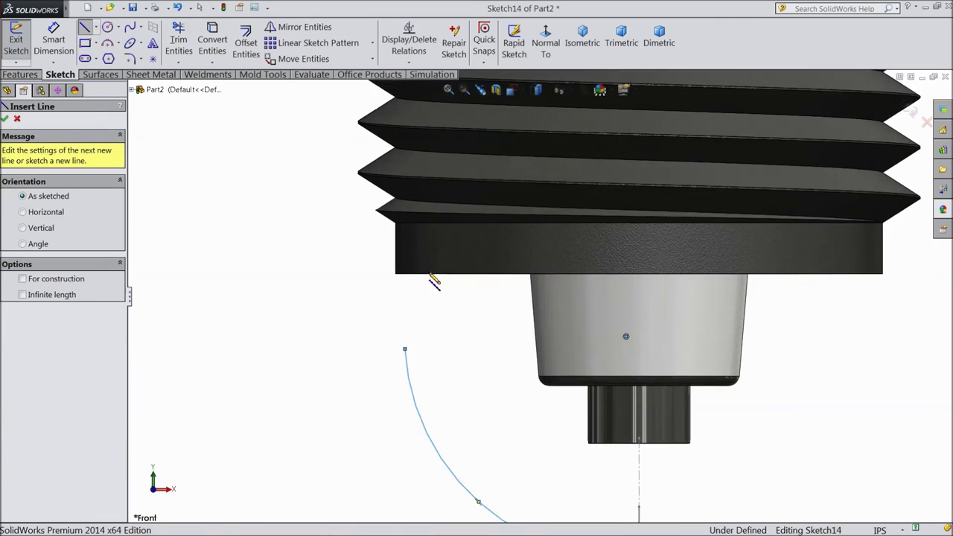
left_click(405, 364)
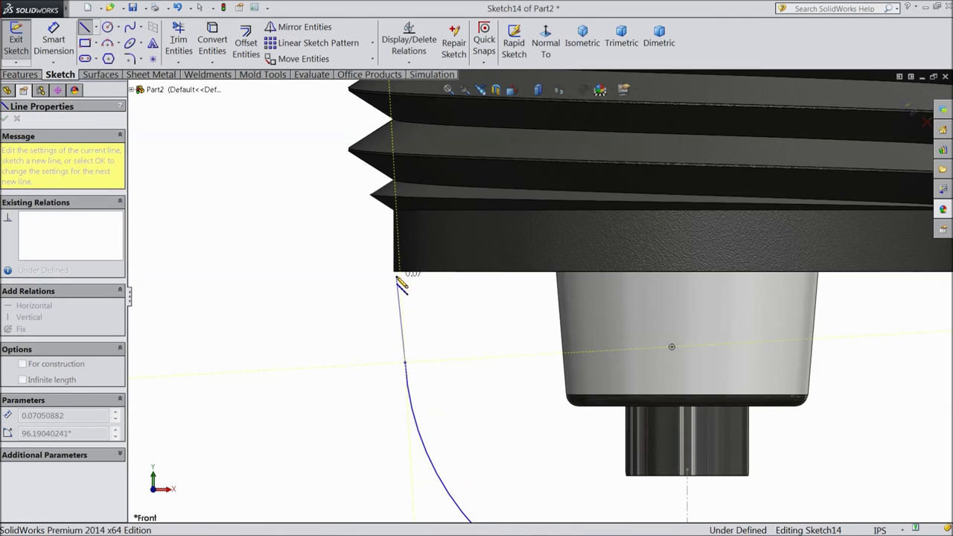
right_click(330, 292)
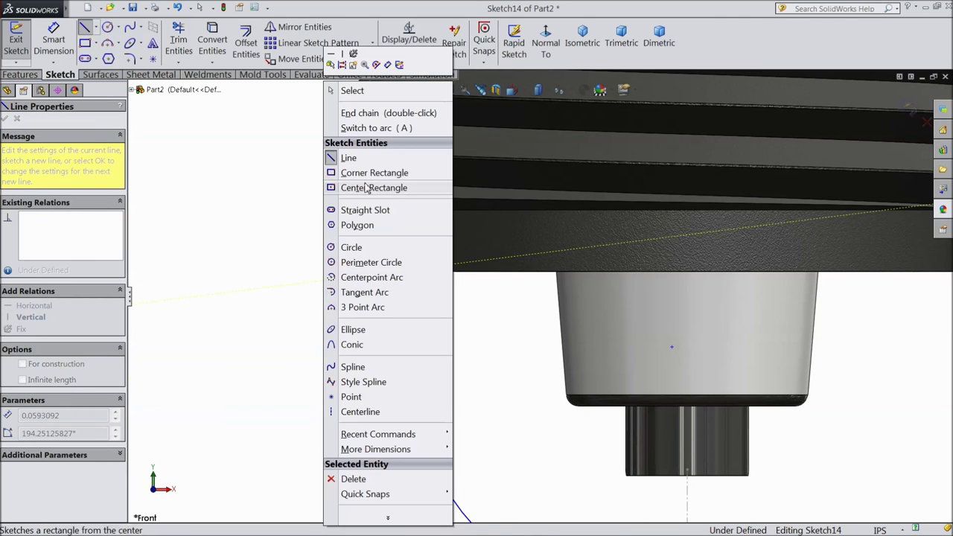
left_click(357, 92)
scroll(417, 365, "down", 2)
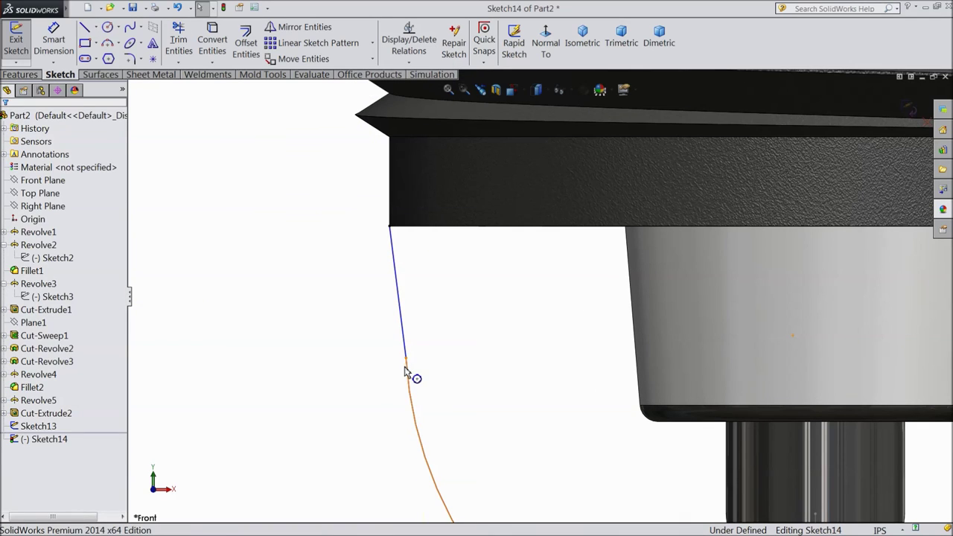
Step: Make the arc and the connecting line tangent to each other
left_click(409, 372)
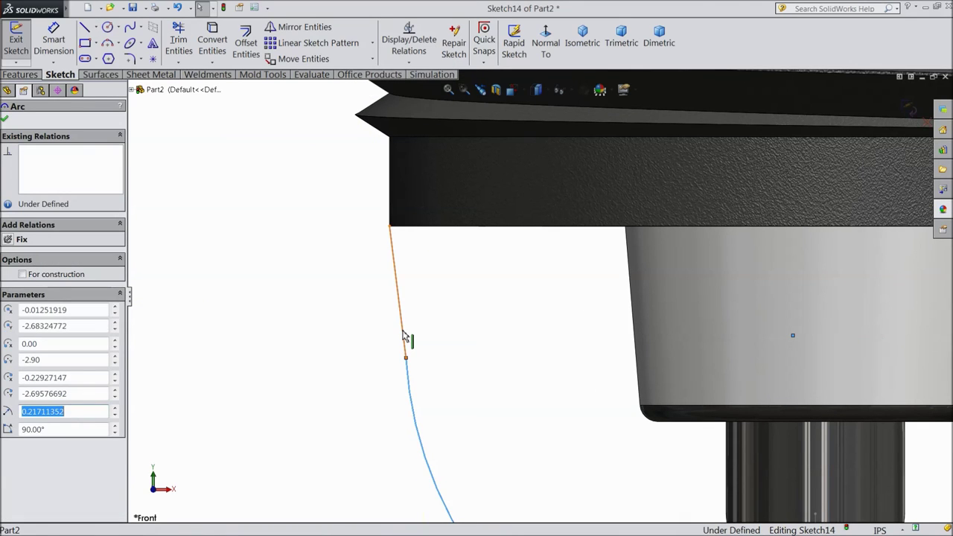
left_click(402, 336, "ctrl")
left_click(430, 299)
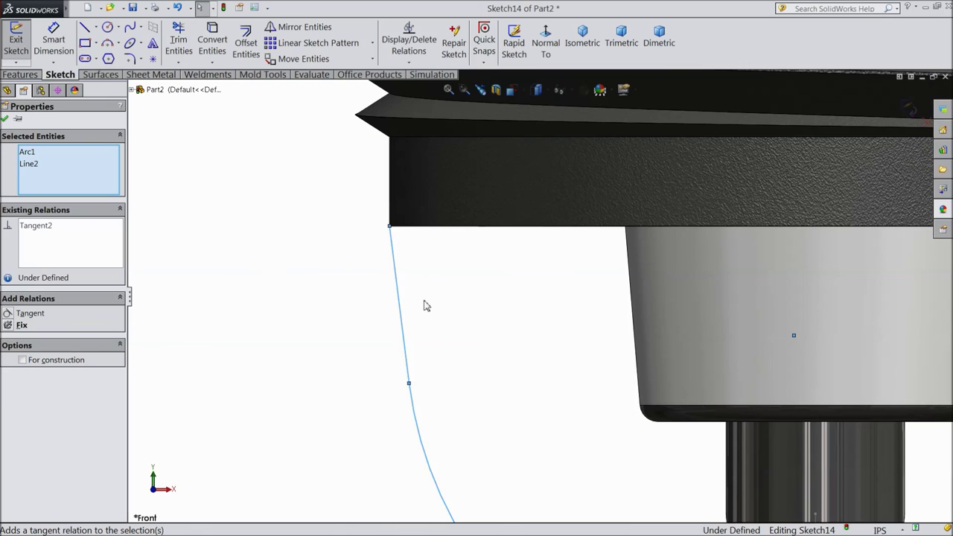
scroll(392, 407, "up", 4)
scroll(627, 417, "down", 3)
mouse_move(628, 417)
middle_mouse_down()
mouse_move(609, 402)
mouse_move(590, 419)
middle_mouse_up()
scroll(593, 406, "down", 4)
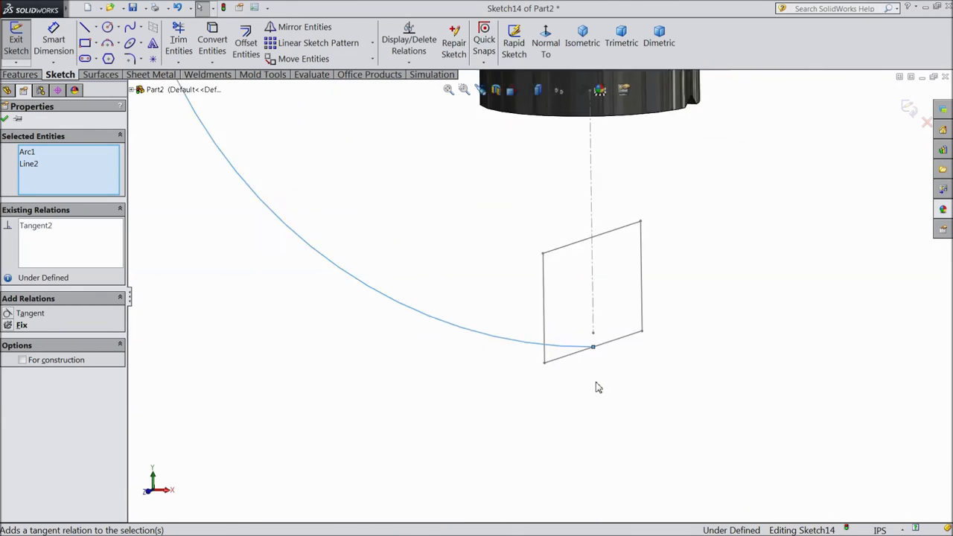
left_click(5, 119)
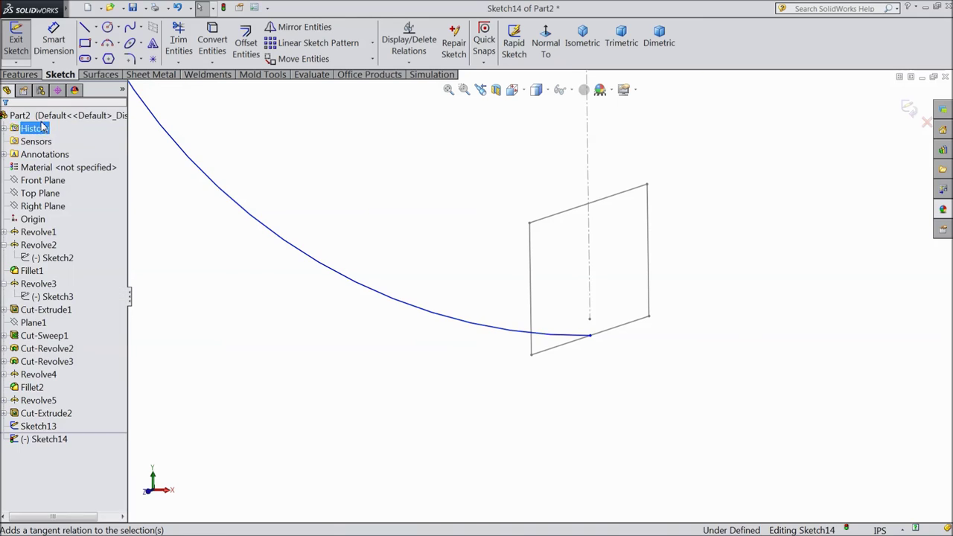
Step: Close the path sketch and sweep the rectangle along the arc and line as a solid boss to form the ground electrode
left_click(20, 75)
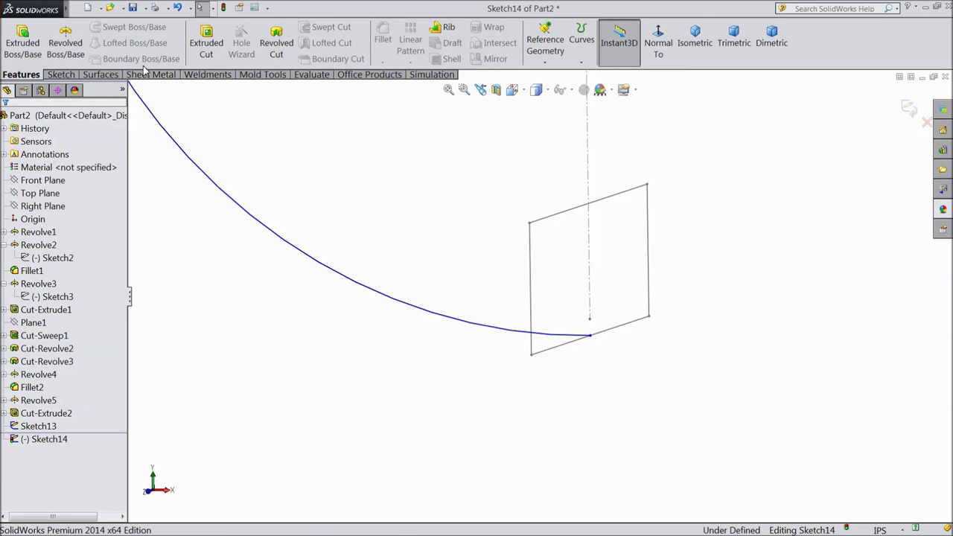
left_click(910, 108)
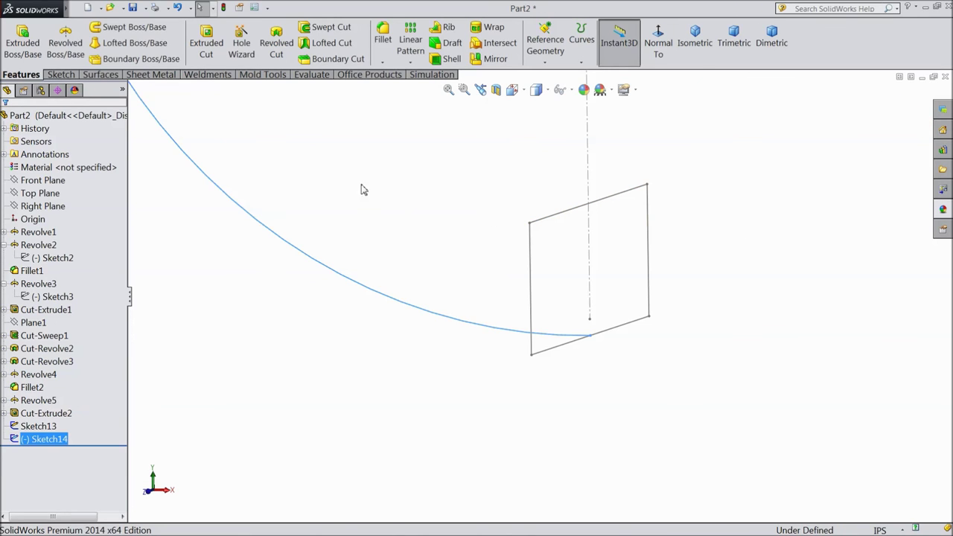
left_click(134, 27)
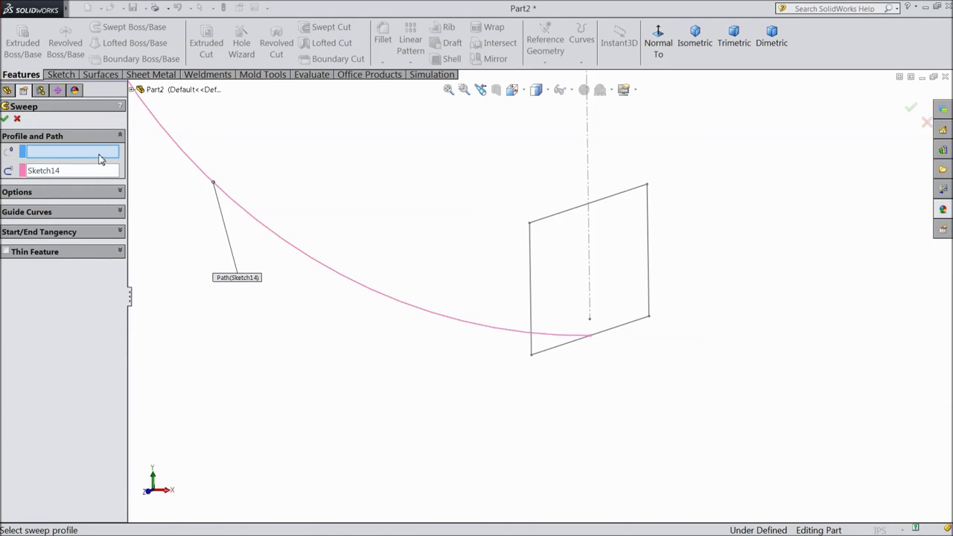
left_click(631, 330)
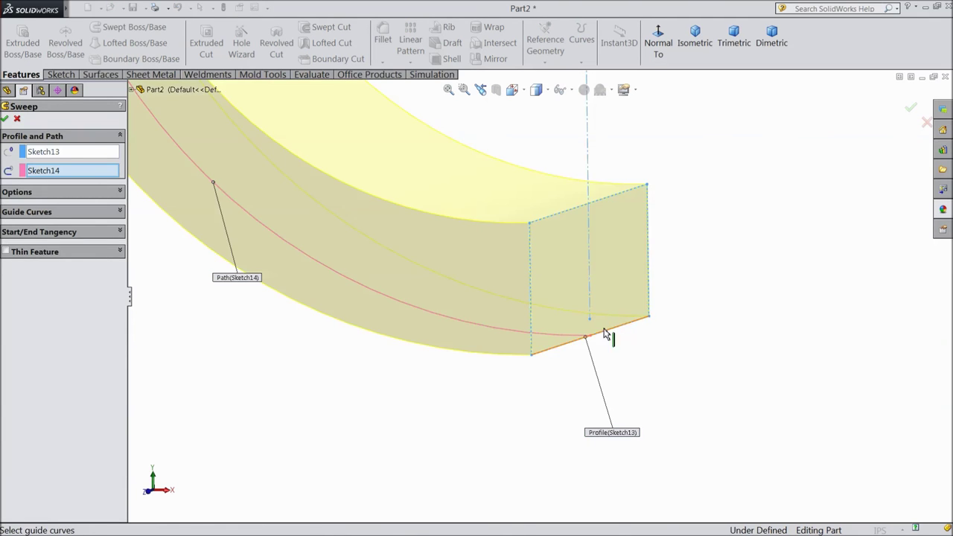
scroll(566, 312, "up", 5)
mouse_move(398, 322)
middle_mouse_down()
mouse_move(432, 241)
mouse_move(417, 351)
mouse_move(436, 297)
middle_mouse_up()
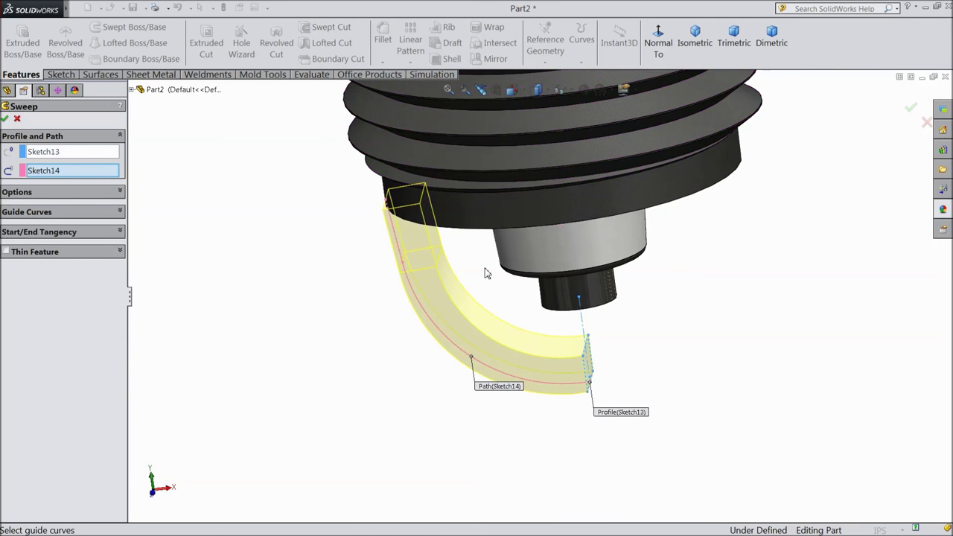
left_click(4, 119)
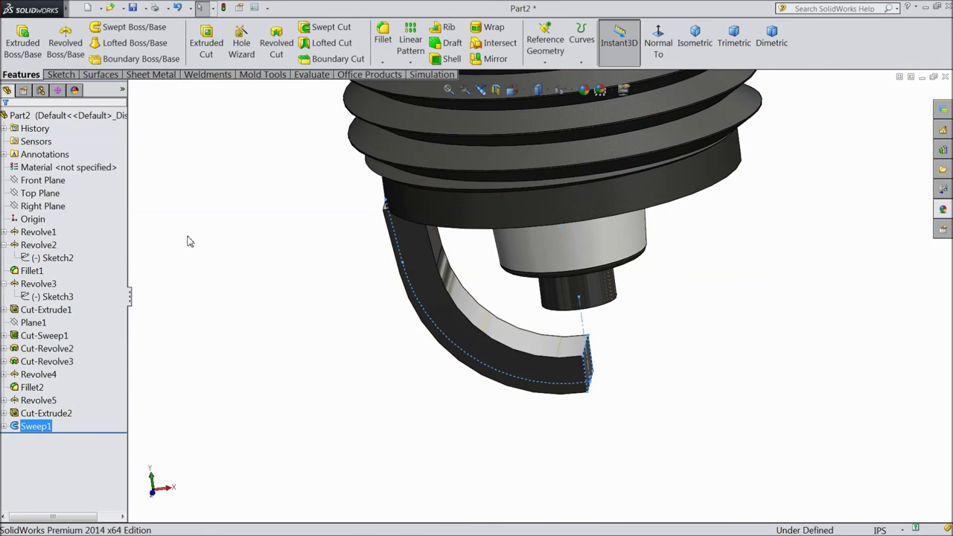
Step: Apply the cream satin finish plastic appearance to the fillet at the insulator's tip, and replace it with white satin finish plastic
middle_click_drag(293, 315, 330, 291)
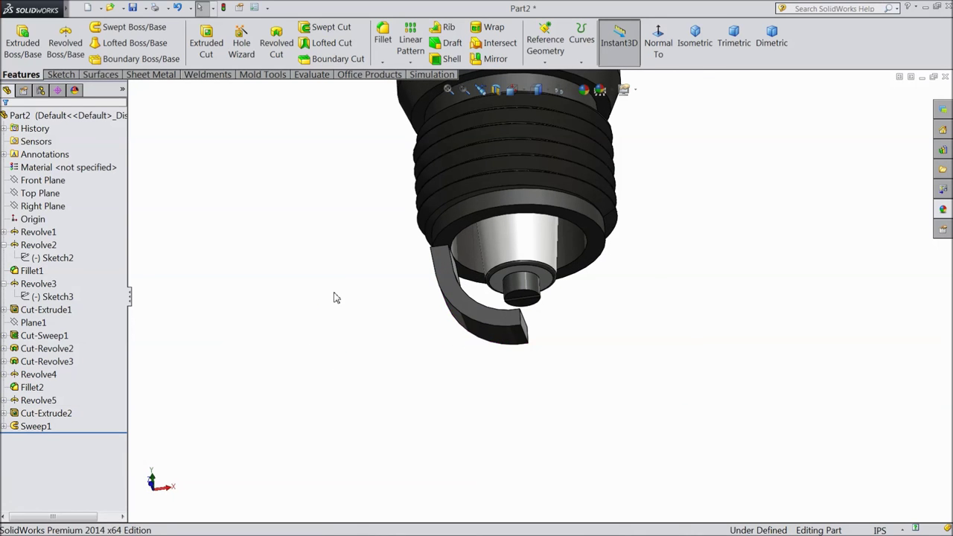
scroll(535, 309, "down", 4)
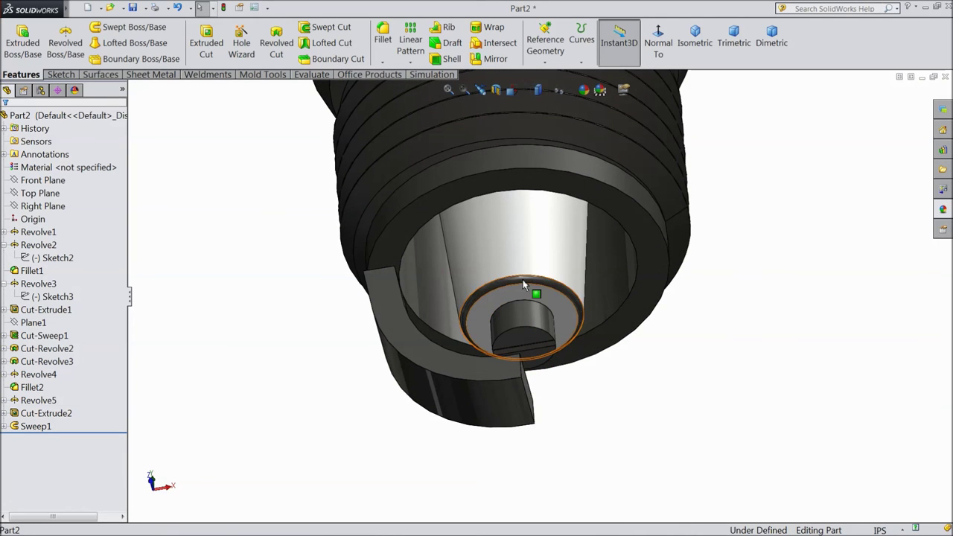
left_click(539, 289)
left_click(943, 212)
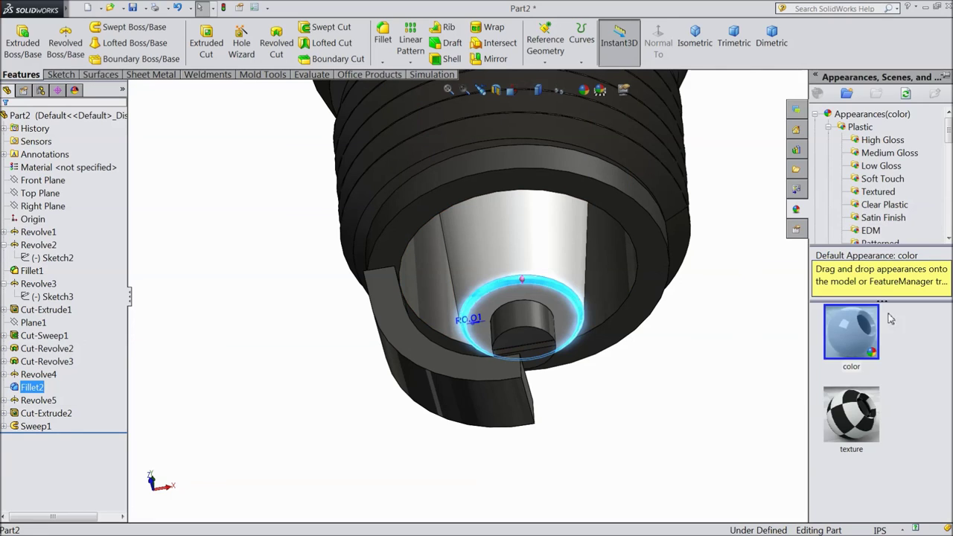
left_click(879, 218)
left_click(868, 436)
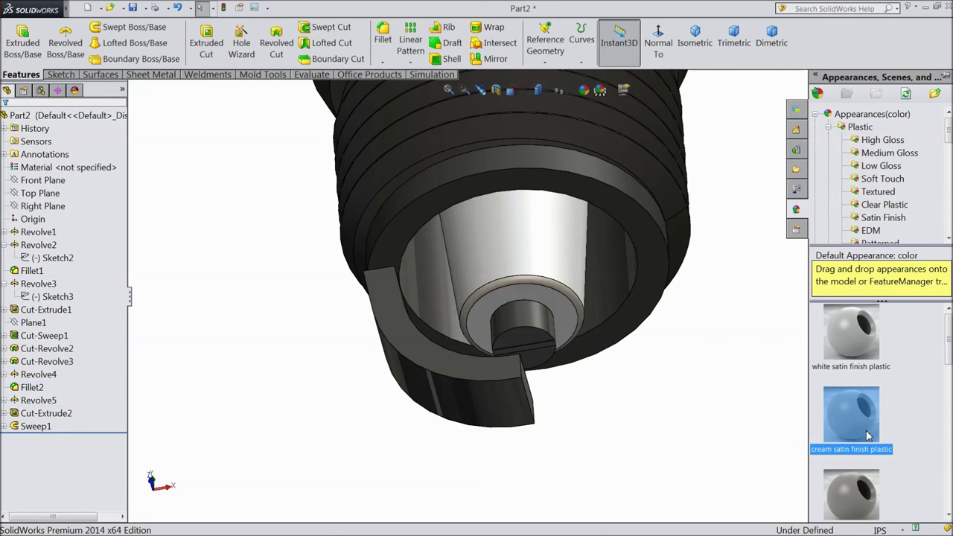
left_click(499, 283)
left_click(945, 211)
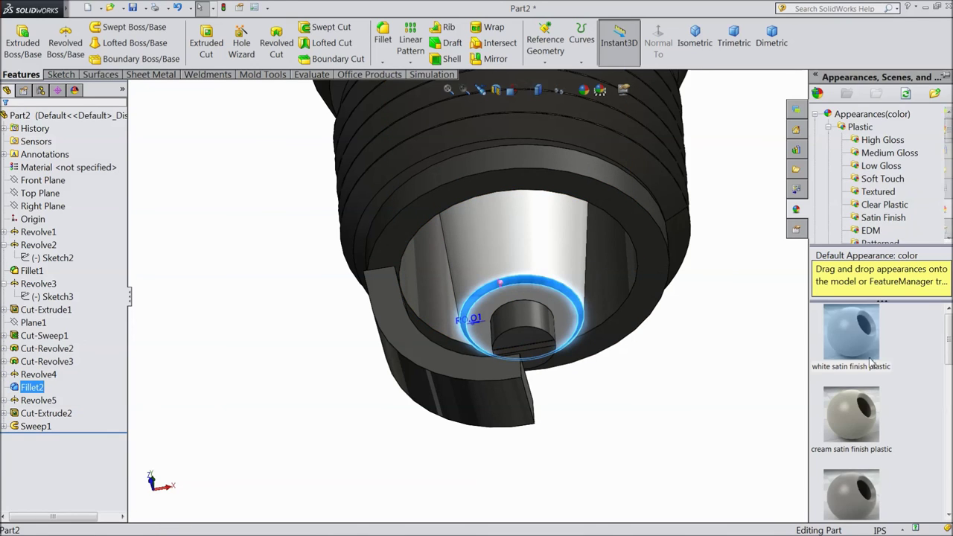
Step: Examine the finished spark plug as a whole from several angles
scroll(622, 428, "up", 5)
middle_click_drag(619, 427, 553, 400)
middle_click_drag(379, 297, 378, 342)
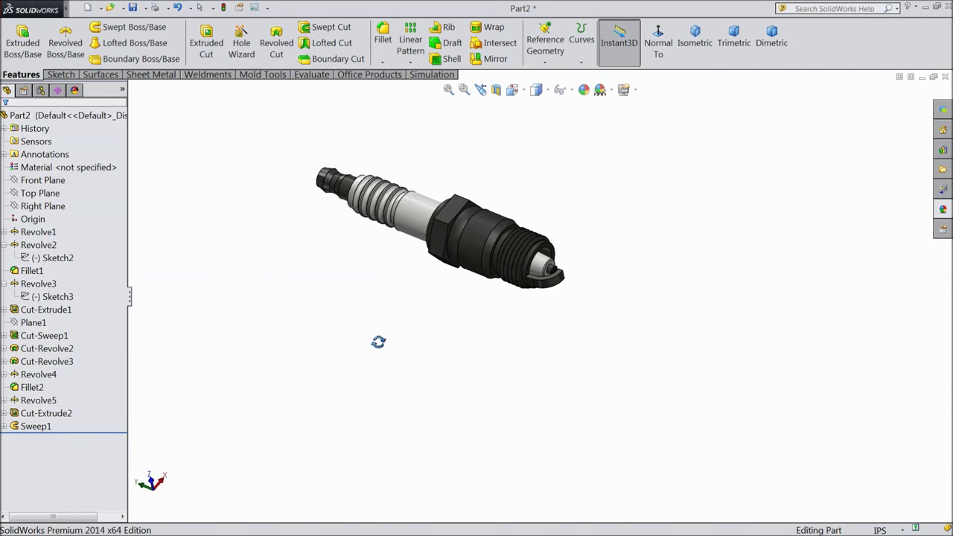
scroll(393, 216, "down", 6)
middle_click_drag(473, 404, 496, 328)
middle_click_drag(397, 355, 348, 382)
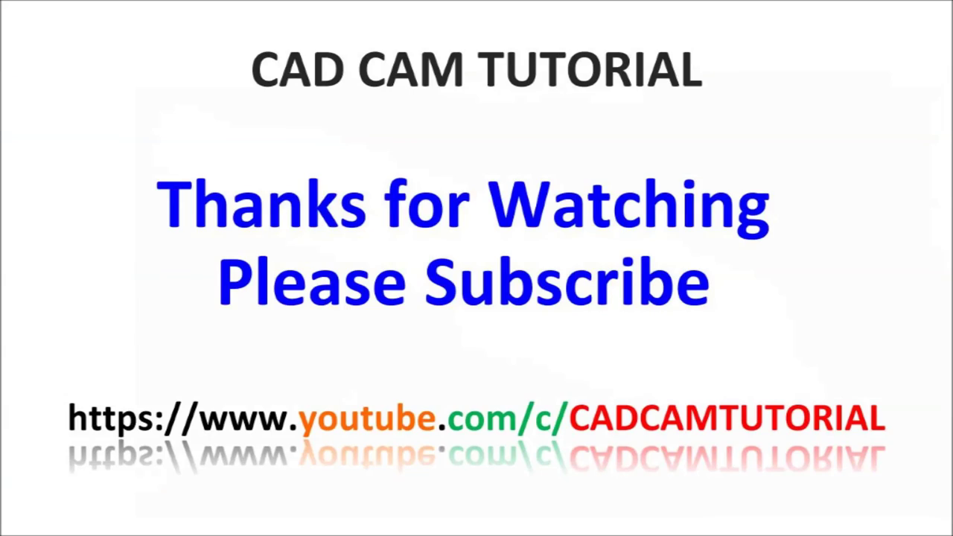